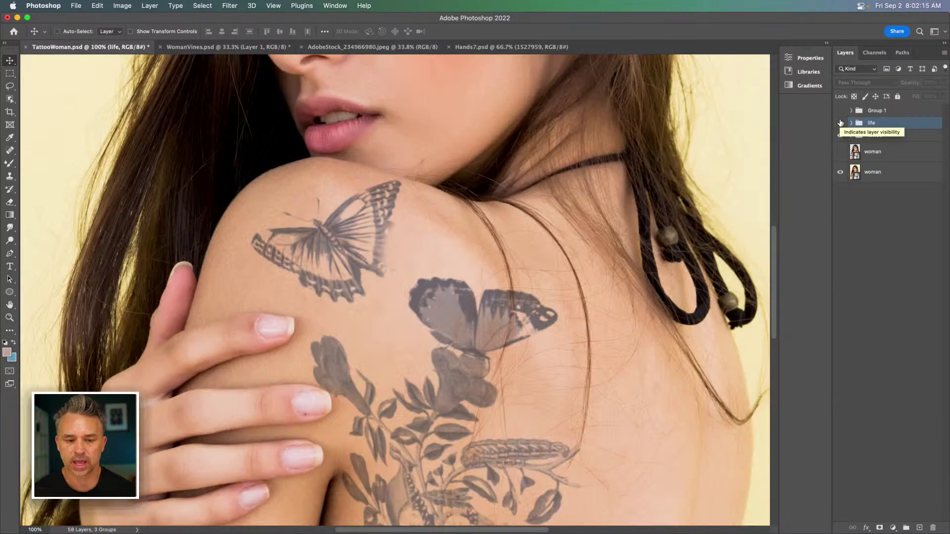
Show the life group, reveal its layers and select Layer 27, the soft shadow layer above Butterfly5
left_click(840, 123)
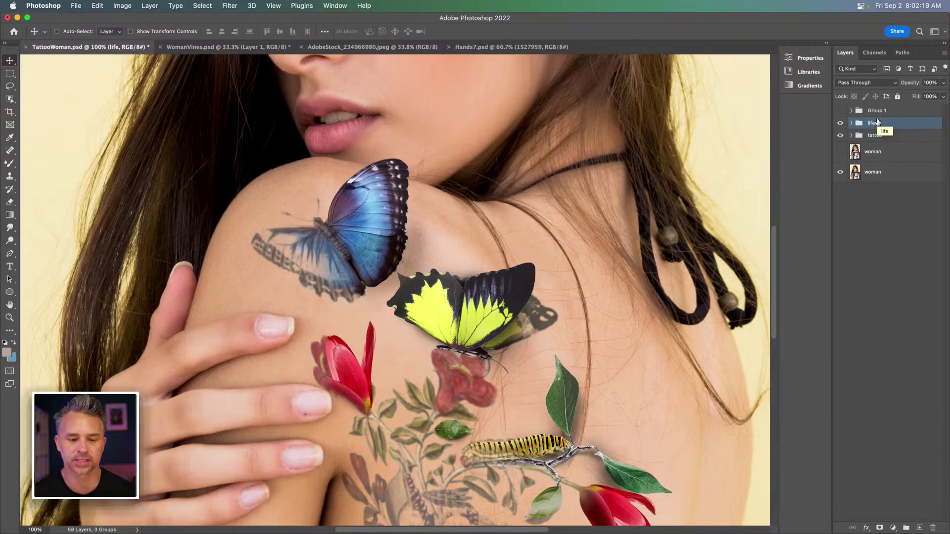
left_click(419, 250, "super")
scroll(907, 438, "down", 3)
left_click(906, 458)
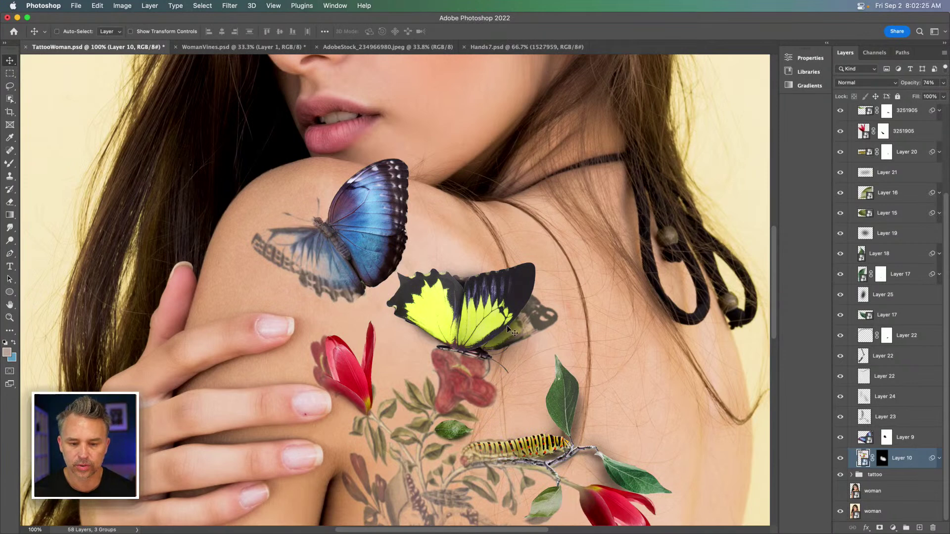
key("alt+period")
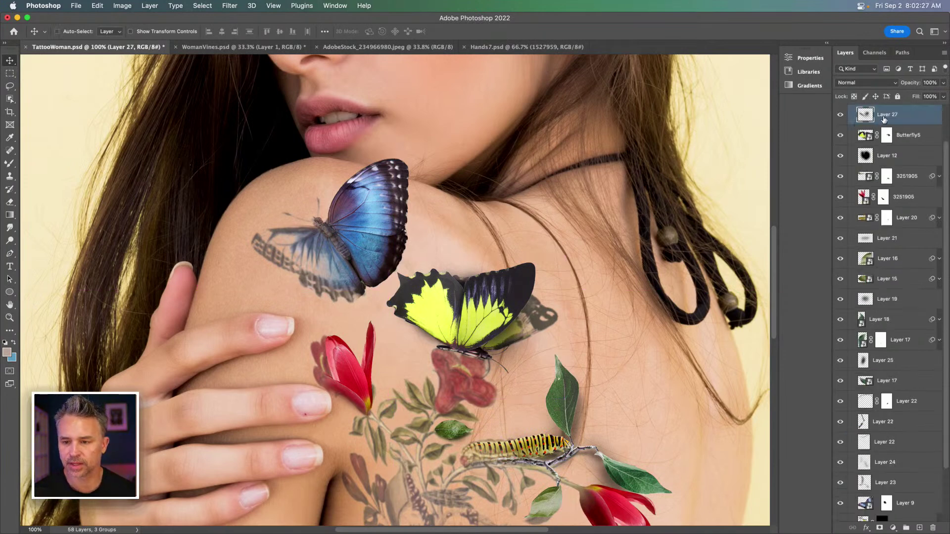
scroll(884, 119, "up", 2)
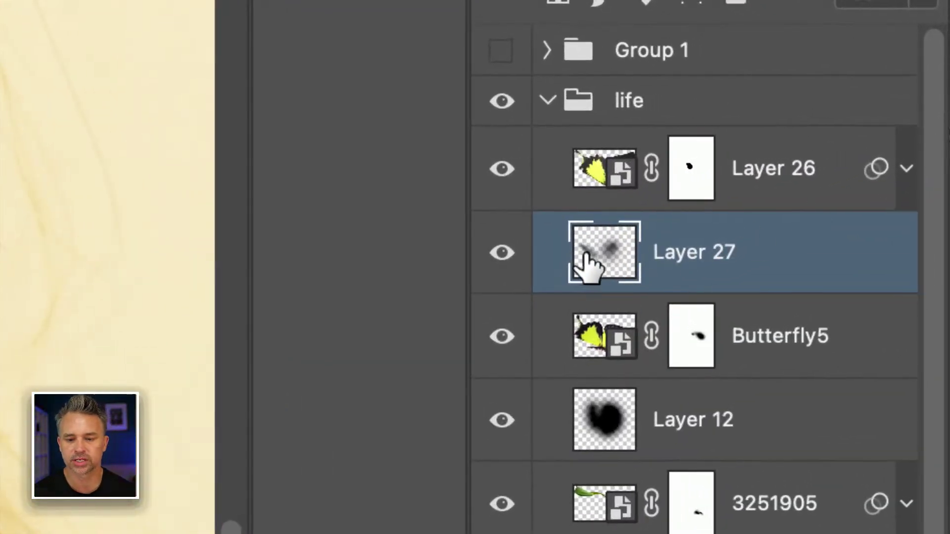
Rename both Layer 27 and Layer 12, the layers directly above and below Butterfly5, as "shadow"
left_click(629, 438)
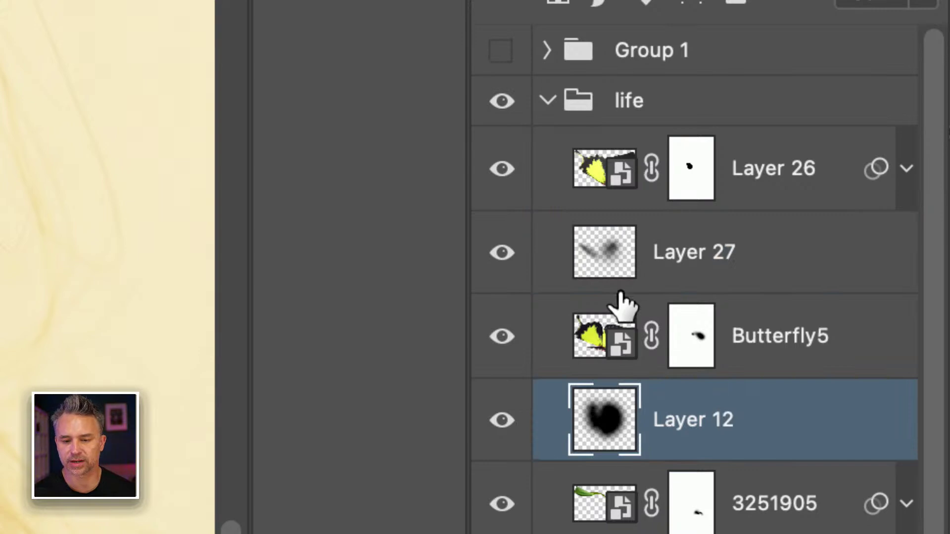
double_click(673, 254)
type("shadow")
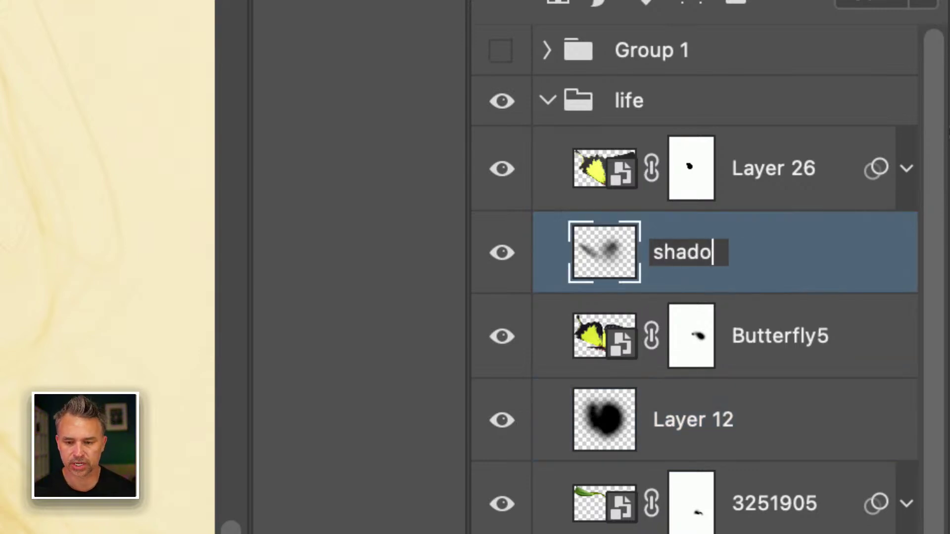
key("Return")
double_click(688, 429)
type("shadow")
key("Return")
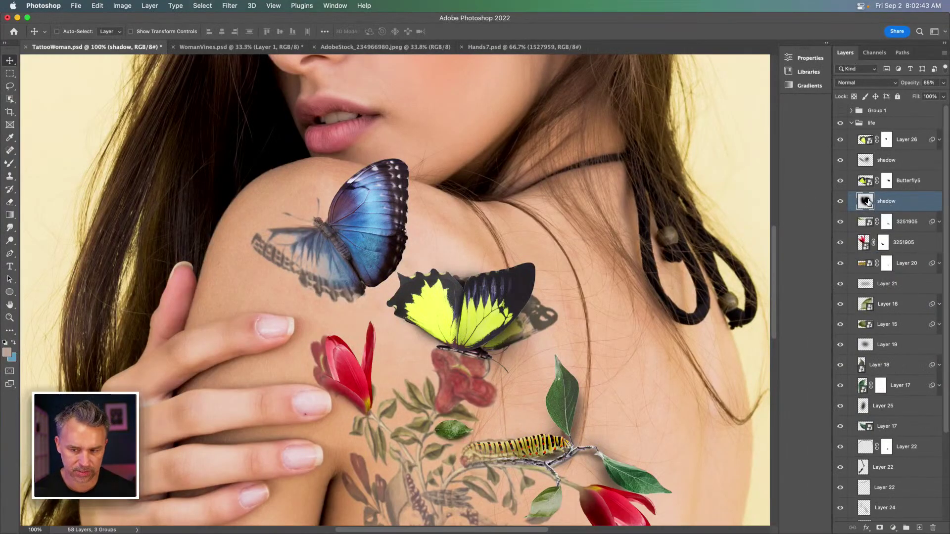
Compare the yellow butterfly close up with the shadow layer below Butterfly5 hidden and shown
left_click(868, 202, "alt")
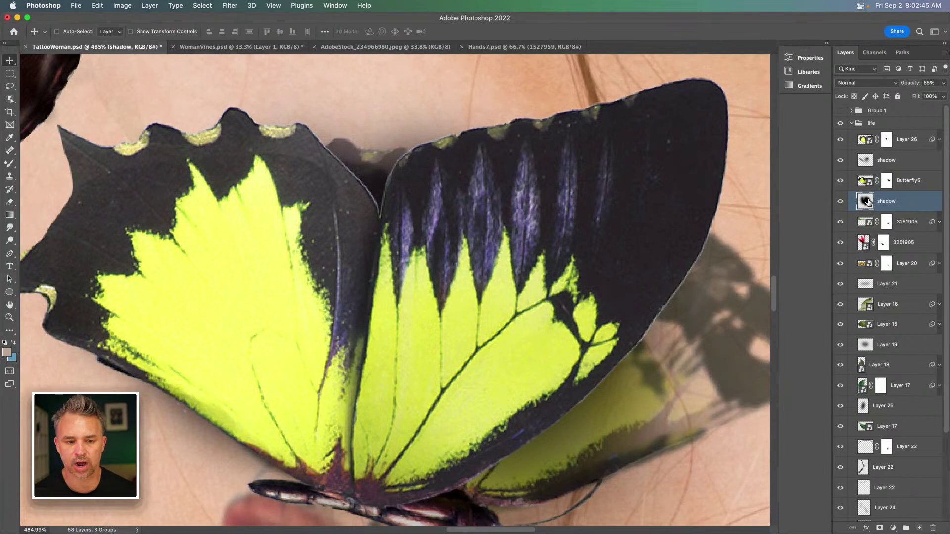
left_click(840, 203)
left_click(839, 205)
left_click(840, 205)
left_click(840, 205)
left_click(840, 205)
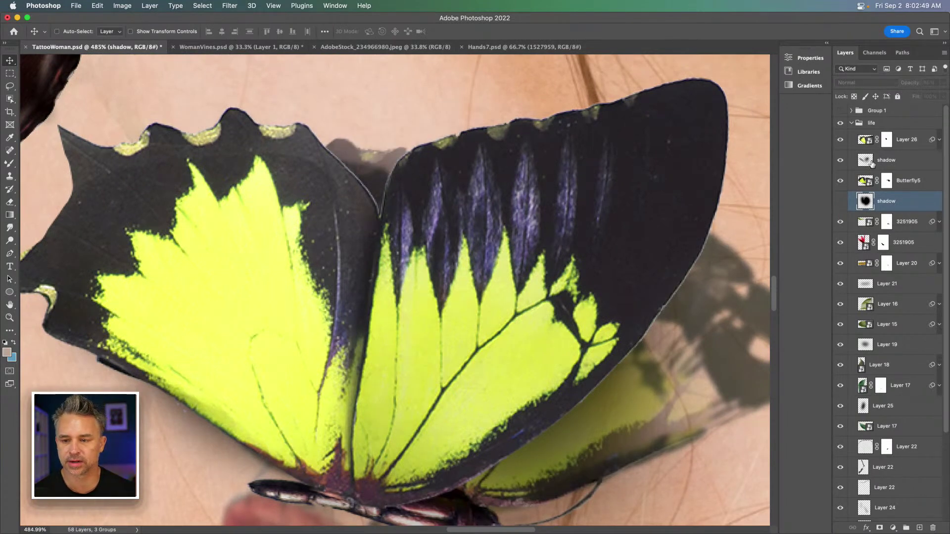
left_click(839, 203)
Compare the yellow butterfly with the shadow layer above Butterfly5 hidden and shown
left_click(867, 161)
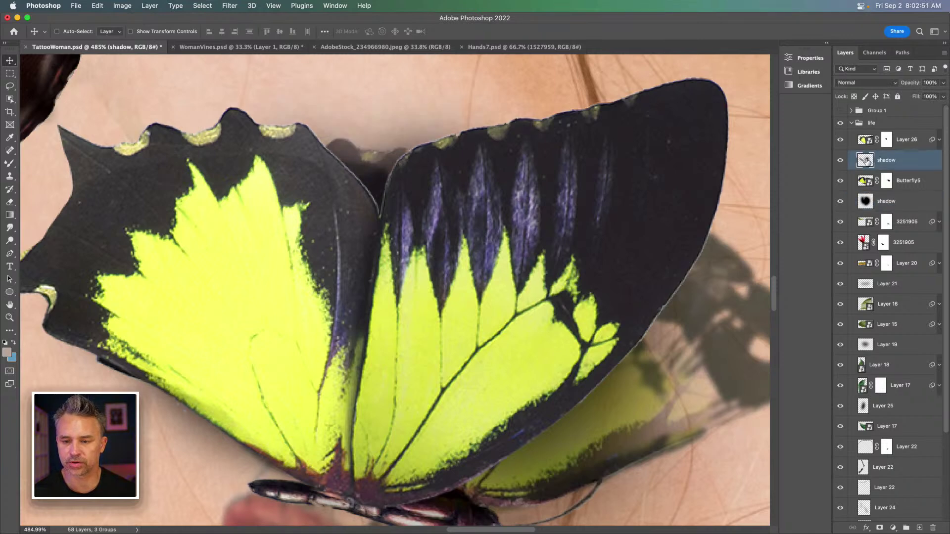
key("super+minus")
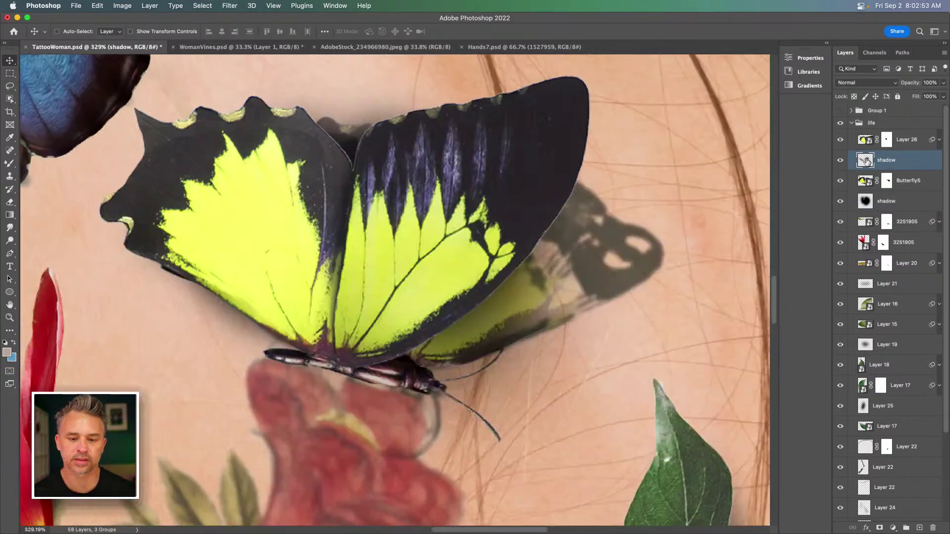
left_click(840, 160)
left_click(840, 161)
left_click(840, 160)
left_click(840, 160)
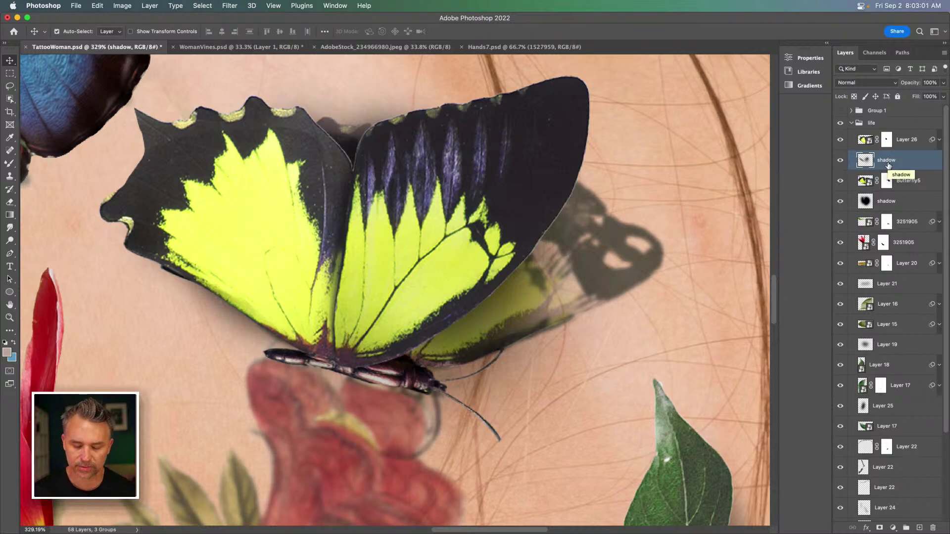
key("super+minus")
key("super+minus")
key("super+minus")
key("super+minus")
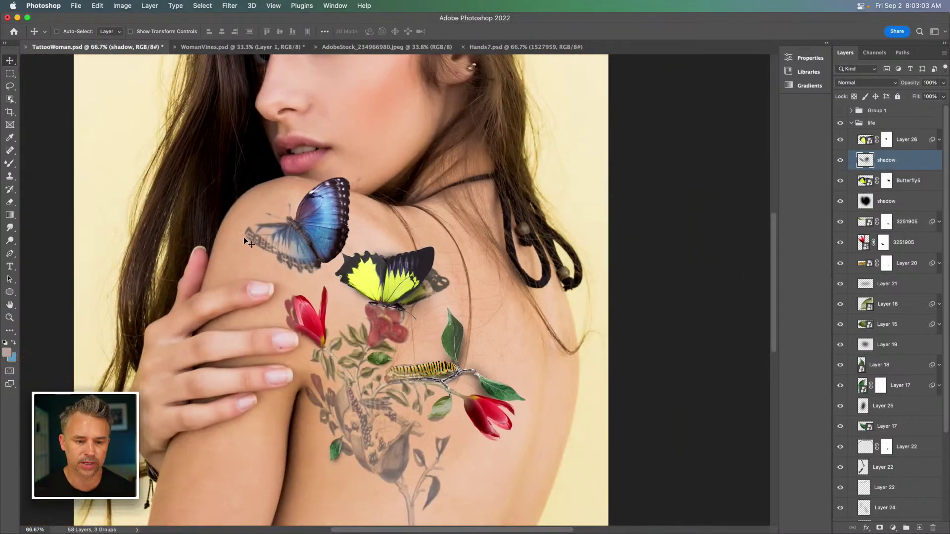
Create a new empty layer directly below the blue butterfly's layer, above Layer 10
left_click(324, 222, "super")
scroll(929, 497, "down", 1)
scroll(929, 497, "down", 2)
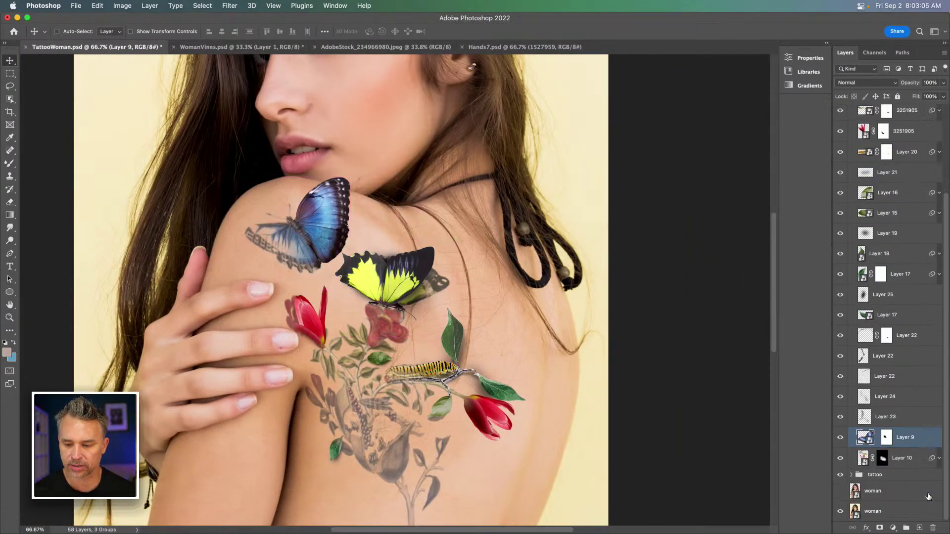
left_click(904, 464)
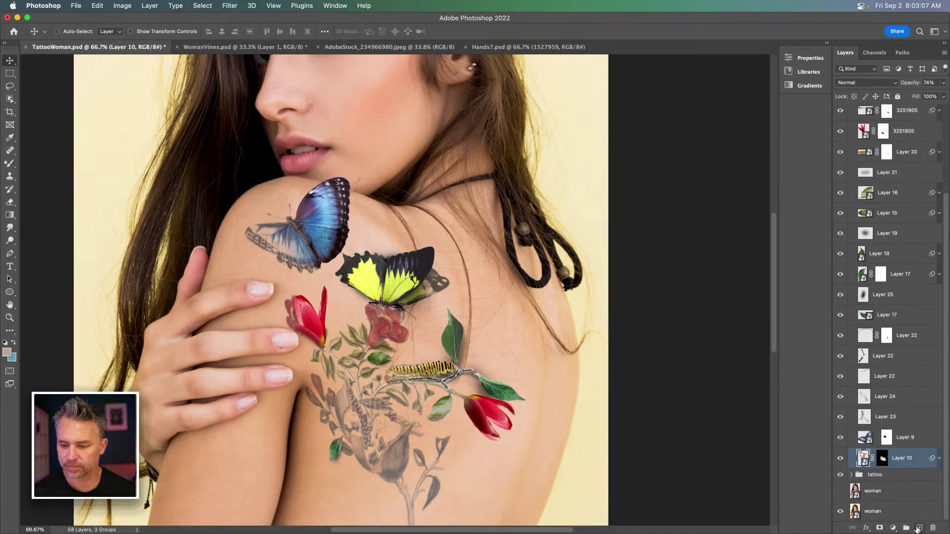
left_click(919, 528)
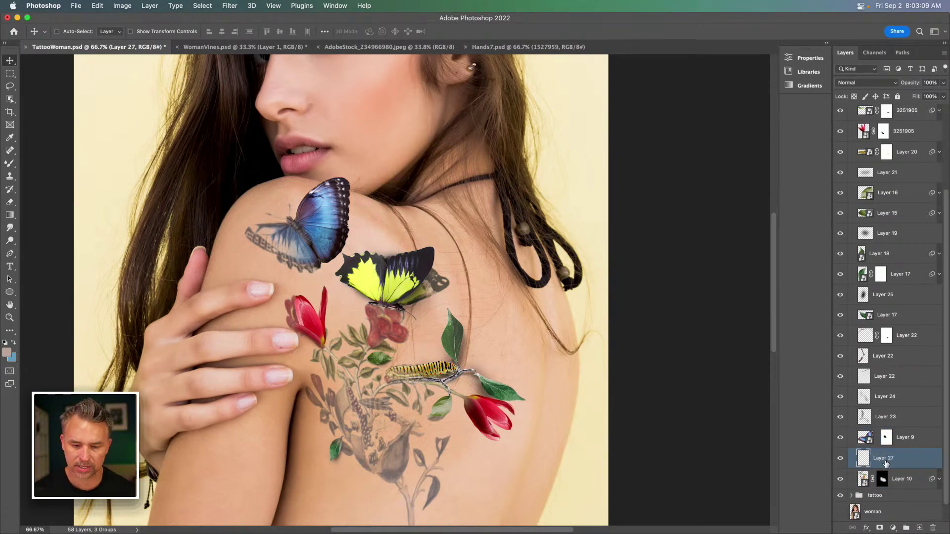
Reset the colors to default black and white and switch from the Mixer Brush to the regular Brush tool
key("super+equal")
key("super+equal")
left_click_drag(259, 244, 485, 418)
left_click(4, 342)
key("b")
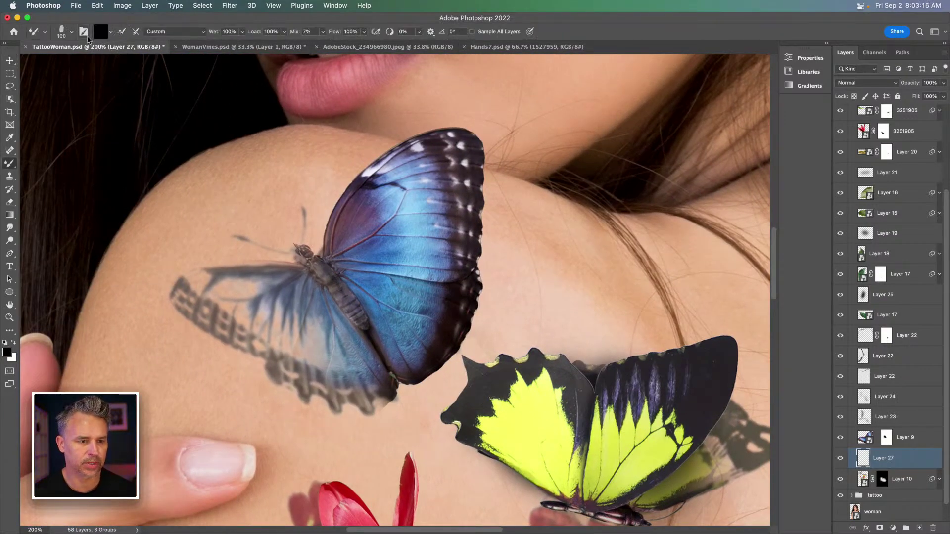
left_click(66, 34)
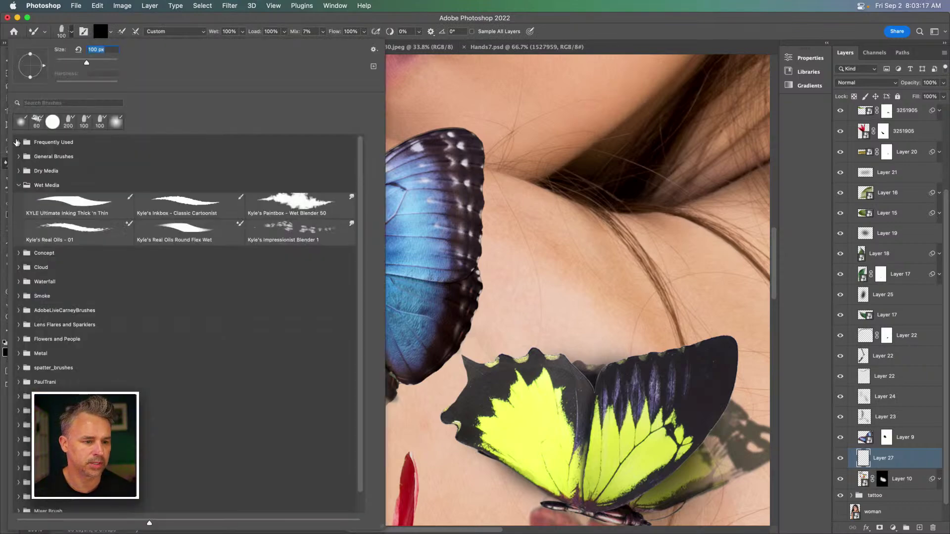
left_click(16, 142)
double_click(66, 169)
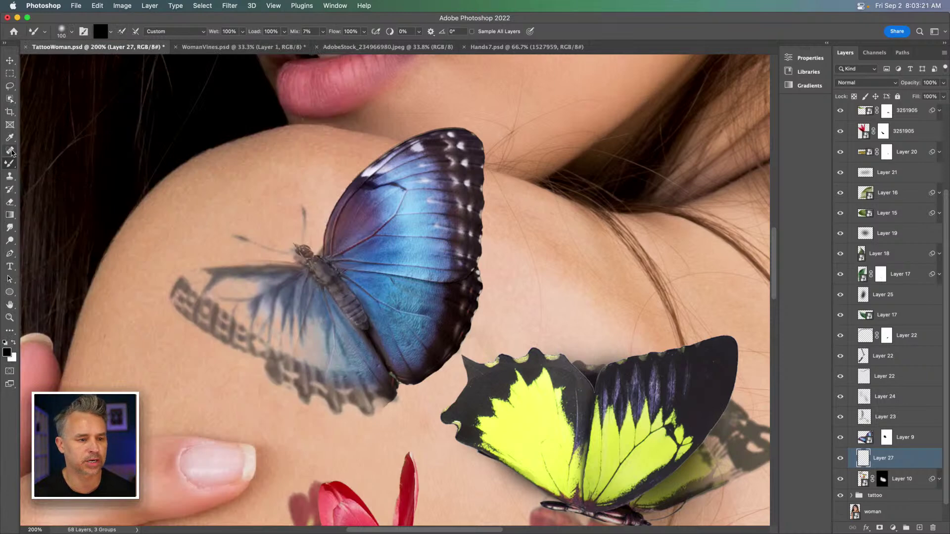
left_click(11, 165)
left_click(45, 164)
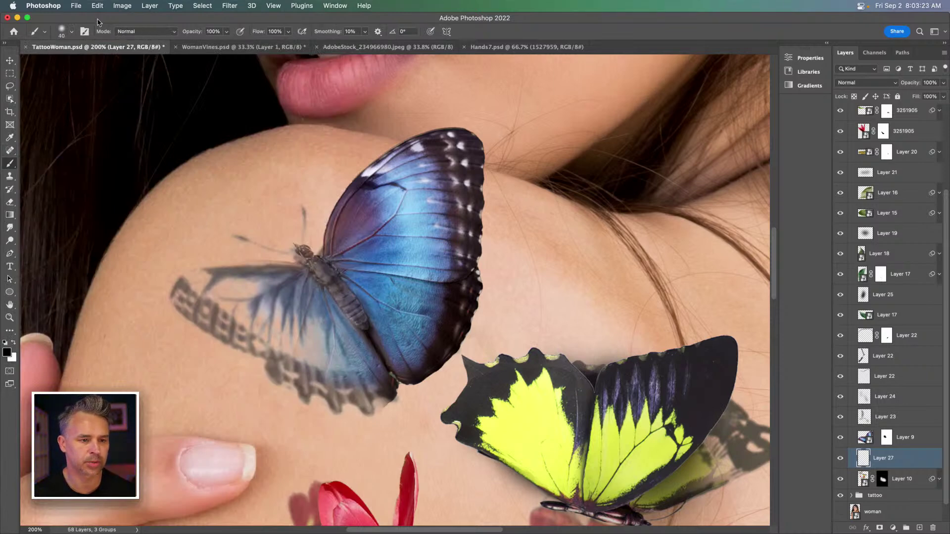
Set the brush size to 300 px and its flow to 4%
key("bracketright")
key("bracketright")
key("bracketright")
key("bracketright")
key("bracketright")
key("bracketright")
key("bracketright")
key("bracketright")
key("bracketright")
key("bracketright")
key("bracketright")
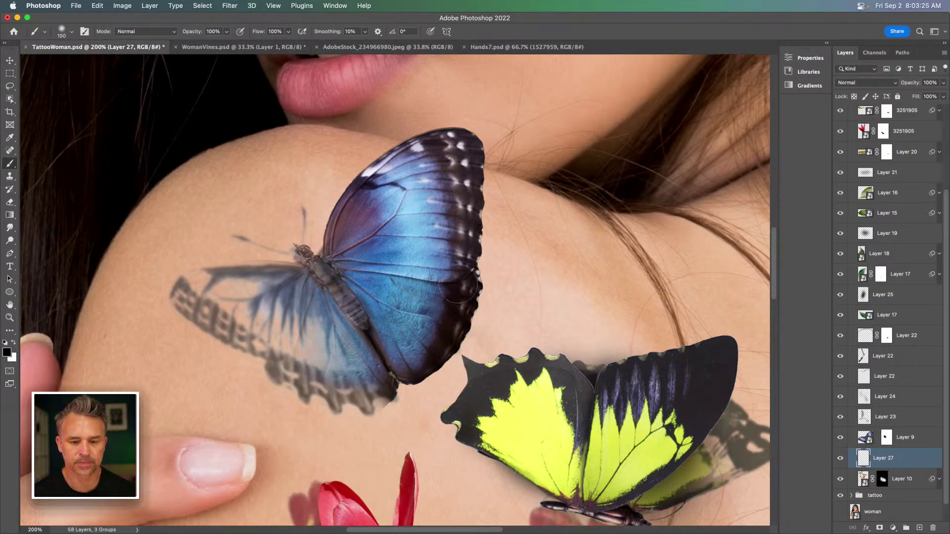
key("bracketright")
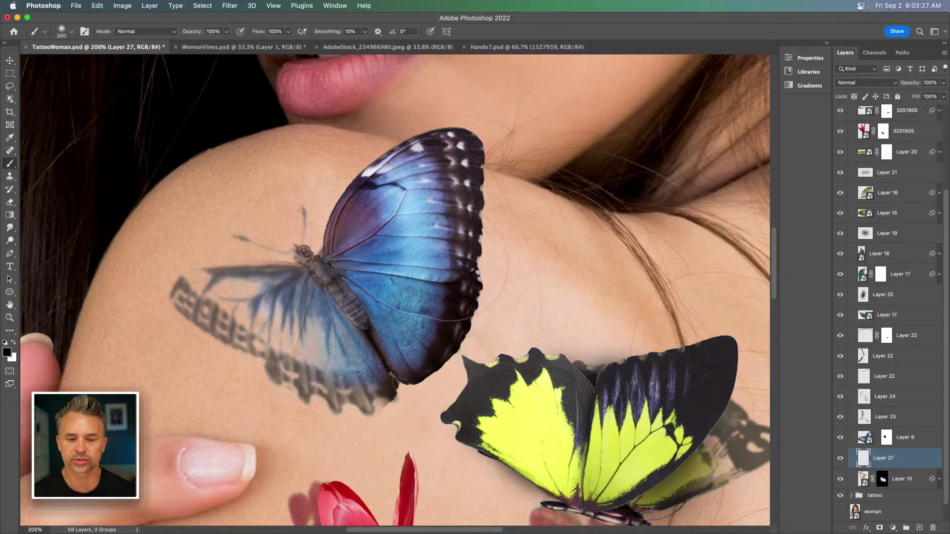
left_click_drag(257, 31, 208, 34)
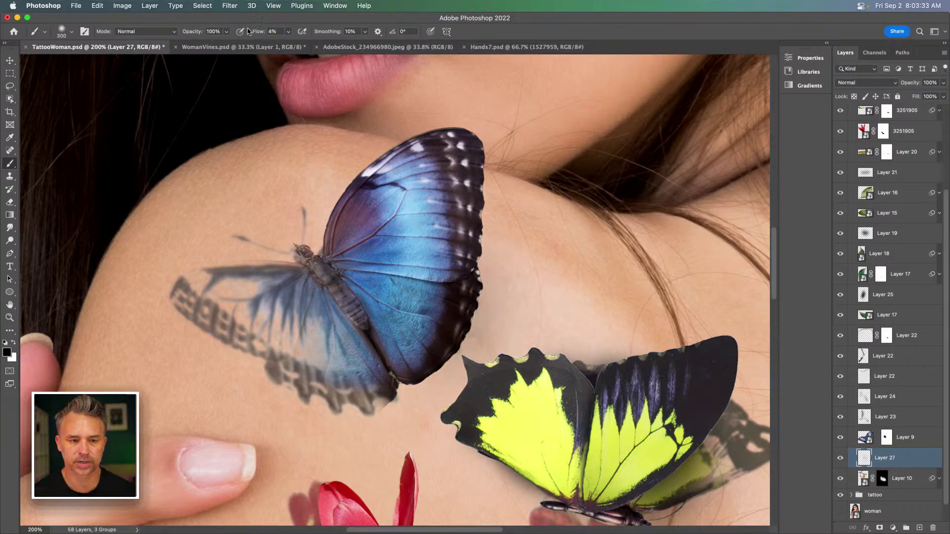
Paint a soft black shadow on the skin behind the blue butterfly's colored wing, enlarging the brush to 500 px
mouse_move(460, 322)
left_mouse_down()
mouse_move(458, 252)
mouse_move(462, 348)
mouse_move(423, 351)
mouse_move(423, 284)
mouse_move(428, 349)
mouse_move(445, 386)
mouse_move(446, 235)
mouse_move(468, 275)
mouse_move(465, 319)
mouse_move(456, 265)
mouse_move(465, 319)
mouse_move(480, 270)
mouse_move(450, 210)
mouse_move(448, 305)
mouse_move(448, 229)
mouse_move(433, 200)
mouse_move(453, 305)
left_mouse_up()
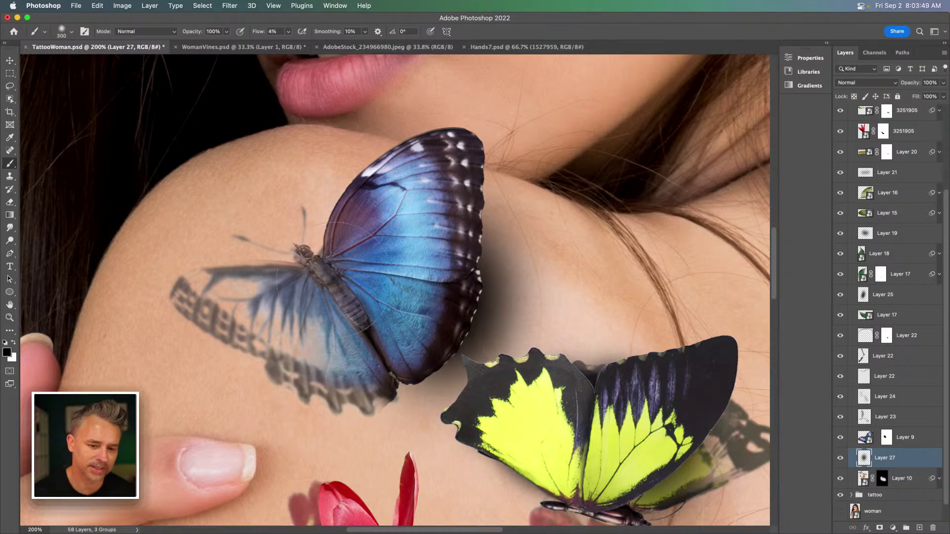
key("]")
mouse_move(470, 307)
left_mouse_down()
mouse_move(500, 317)
mouse_move(530, 297)
mouse_move(543, 306)
mouse_move(490, 317)
left_mouse_up()
key("]")
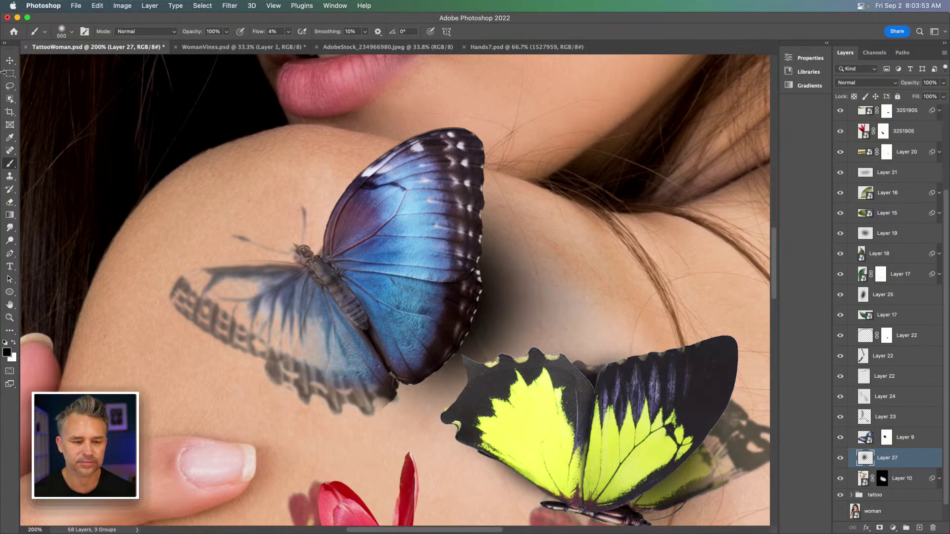
Examine the color and softness of the painted shadow beside the blue butterfly, in the whole image and close up
left_click(4, 61)
key("super+0")
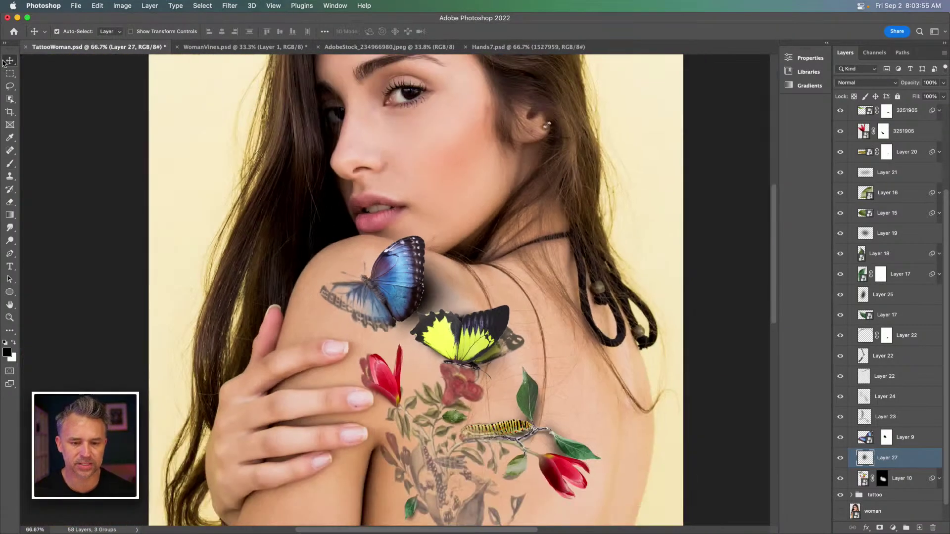
key("super+plus")
key("super+plus")
key("super+plus")
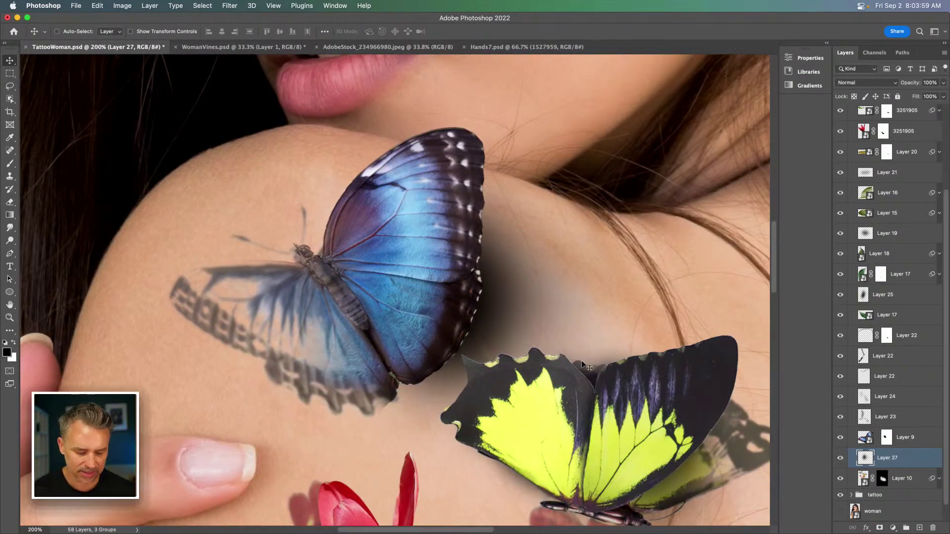
key("super")
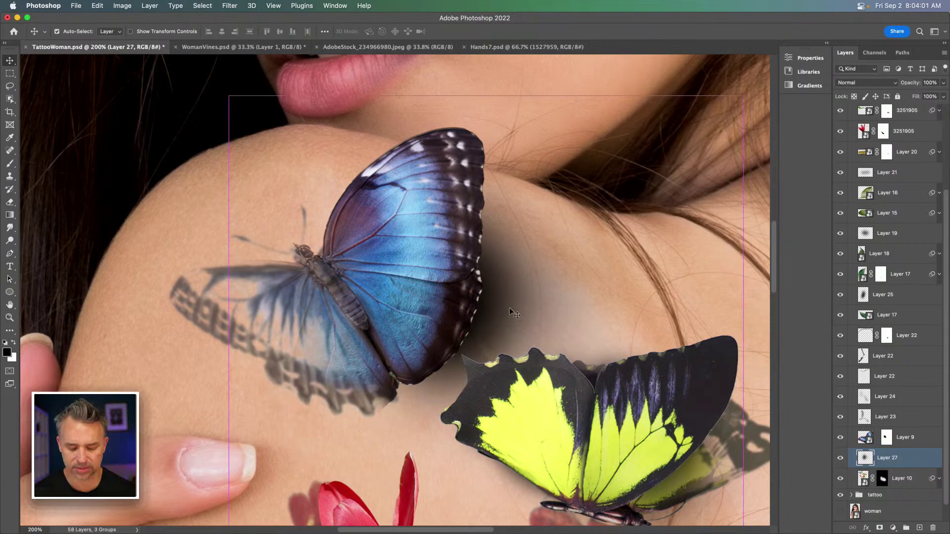
key("super+plus")
scroll(517, 321, "right", 3)
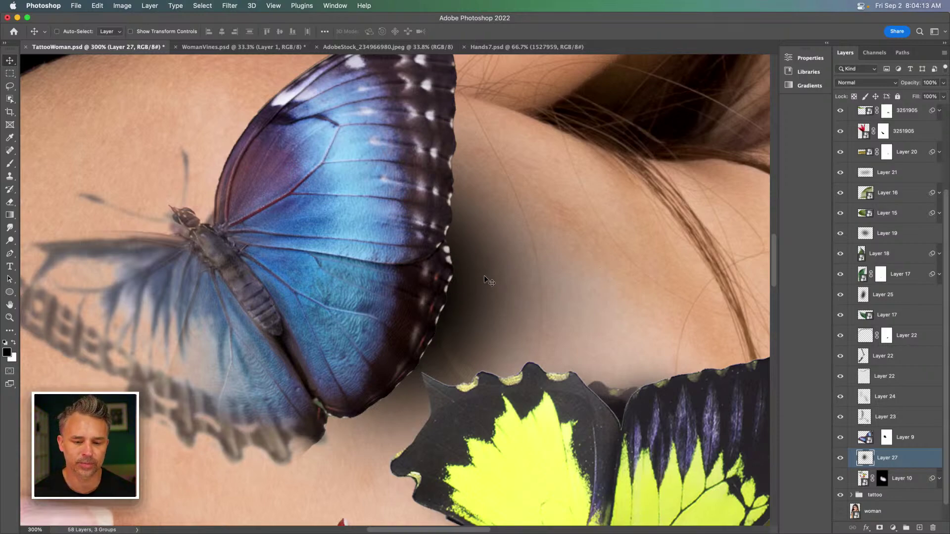
Select the entire canvas and delete the black shadow from the new layer
key("super+0")
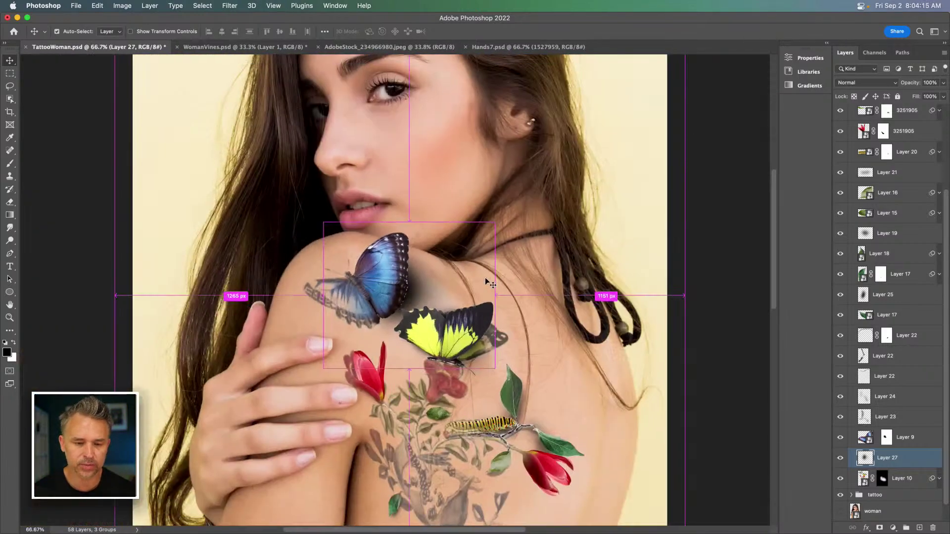
key("super+a")
key("BackSpace")
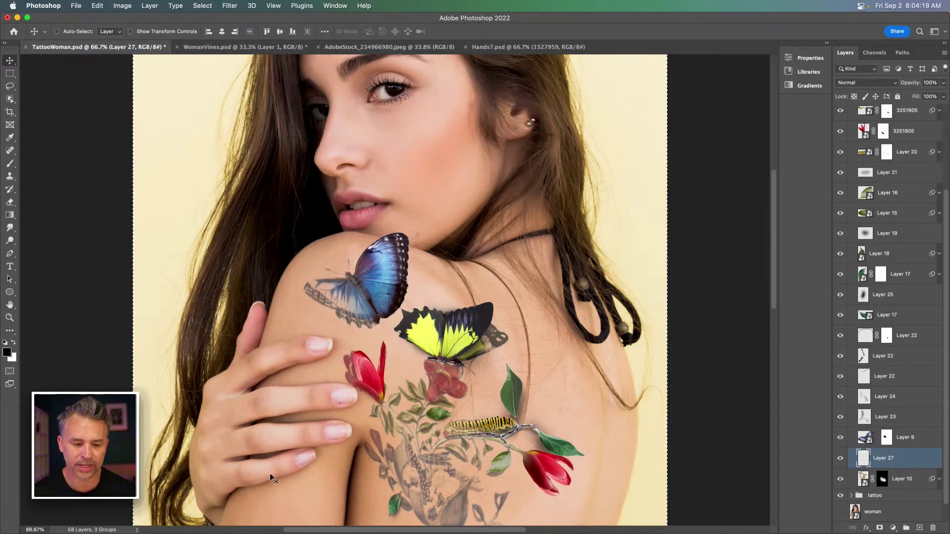
Sample the dark reddish-brown shadow color between the top two fingers as the foreground color with the Eyedropper
key("super+equal")
key("super+equal")
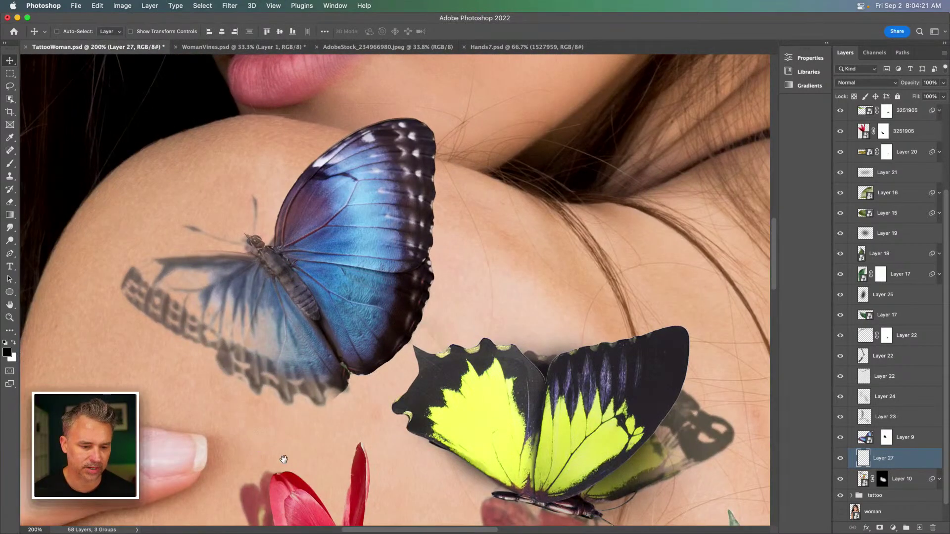
left_click_drag(275, 453, 614, 155)
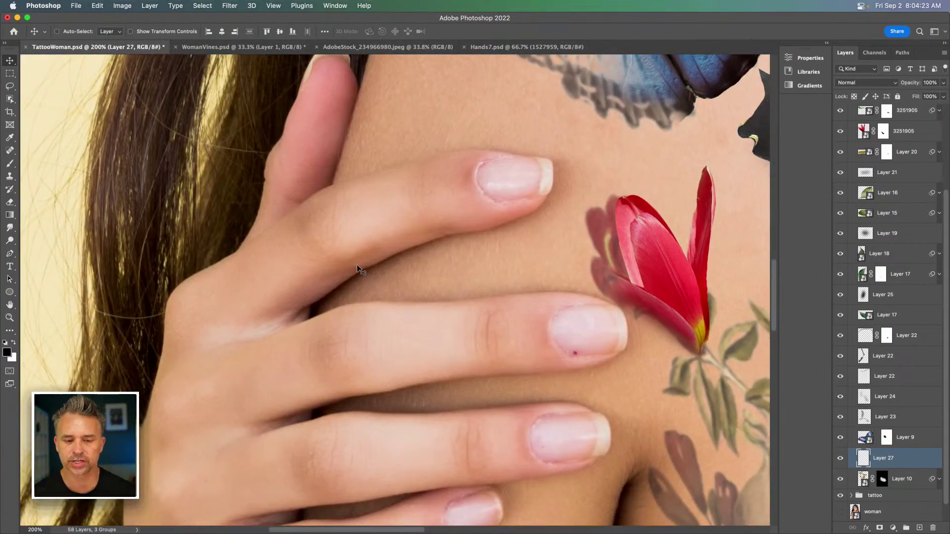
left_click_drag(415, 251, 360, 273)
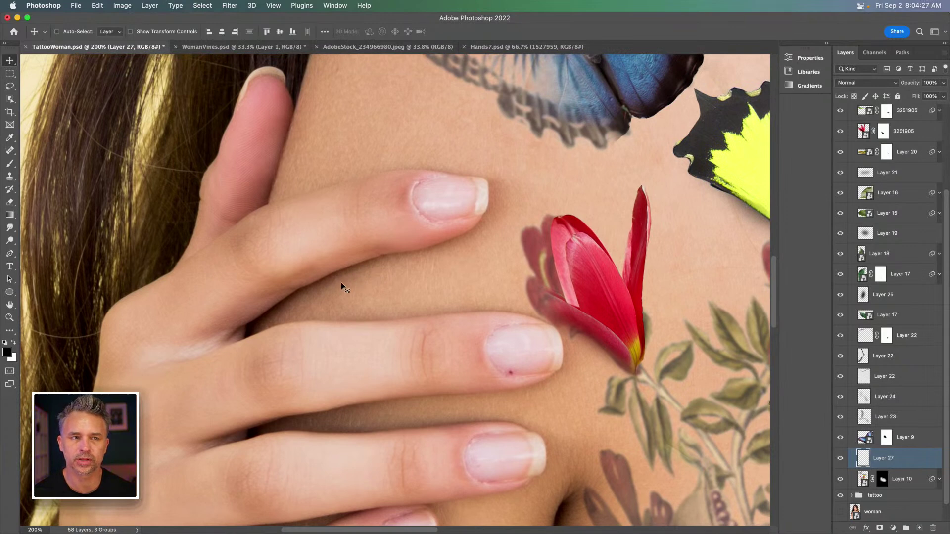
key("i")
left_click(337, 272)
left_click(253, 324)
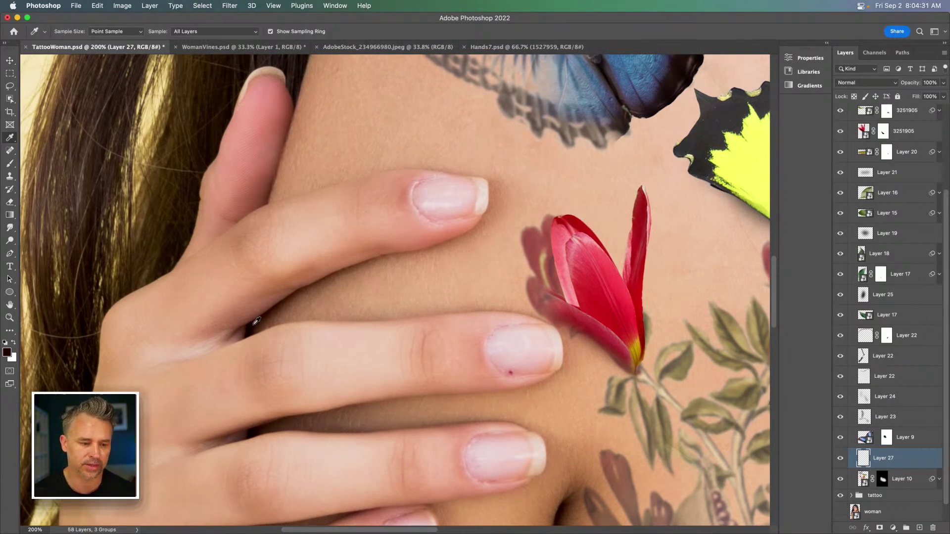
Paint a soft shadow in the sampled color behind the blue butterfly's colored wing with the Brush at 12% flow, sized 250 to 300 px
key("b")
scroll(304, 388, "up", 8)
scroll(303, 388, "right", 7)
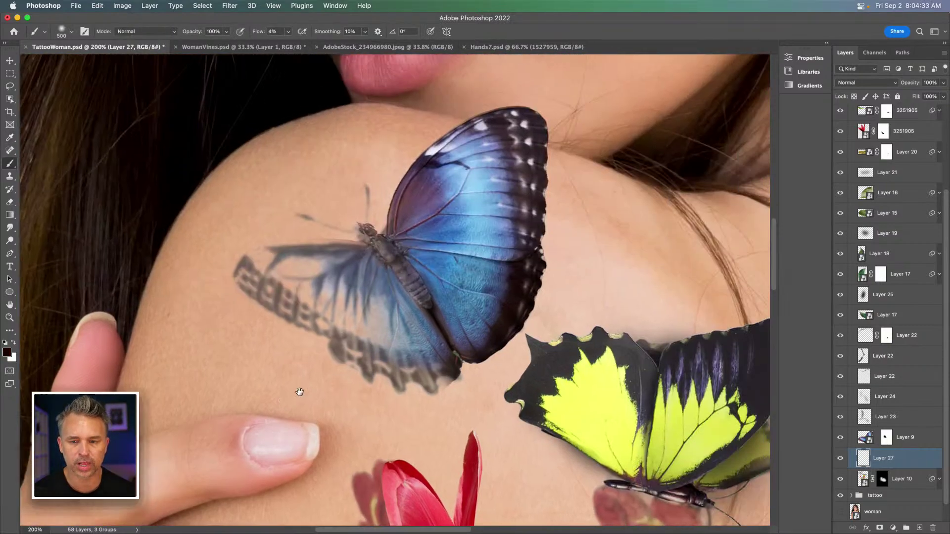
left_click_drag(258, 32, 265, 32)
key("bracketleft")
key("bracketleft")
key("bracketleft")
key("bracketleft")
key("bracketleft")
key("bracketleft")
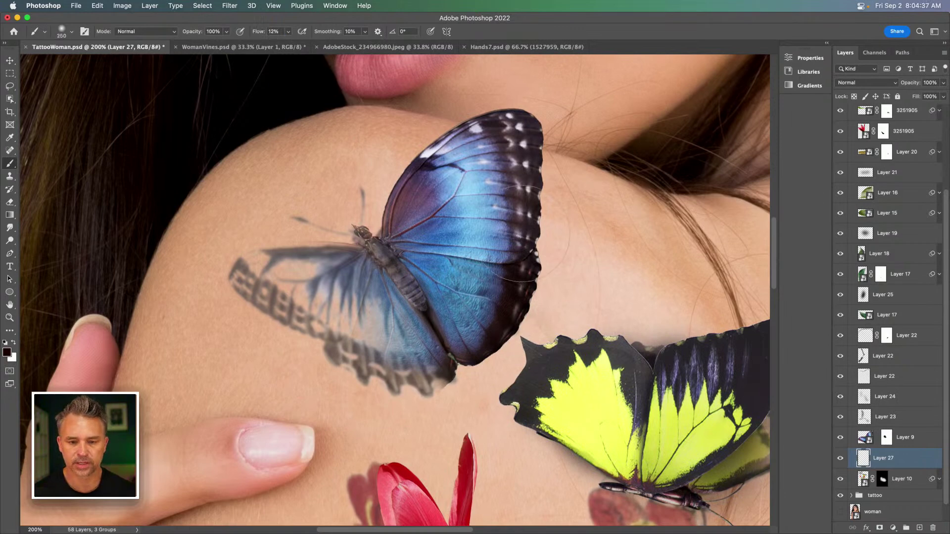
mouse_move(532, 306)
left_mouse_down()
mouse_move(554, 278)
mouse_move(490, 367)
mouse_move(544, 223)
mouse_move(515, 325)
left_mouse_up()
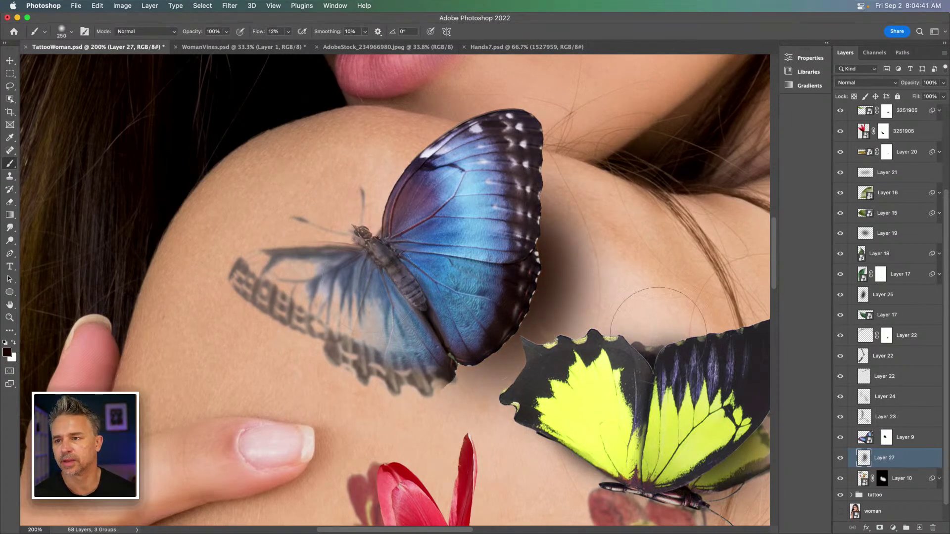
key("bracketright")
mouse_move(560, 242)
left_mouse_down()
mouse_move(539, 297)
mouse_move(454, 299)
left_mouse_up()
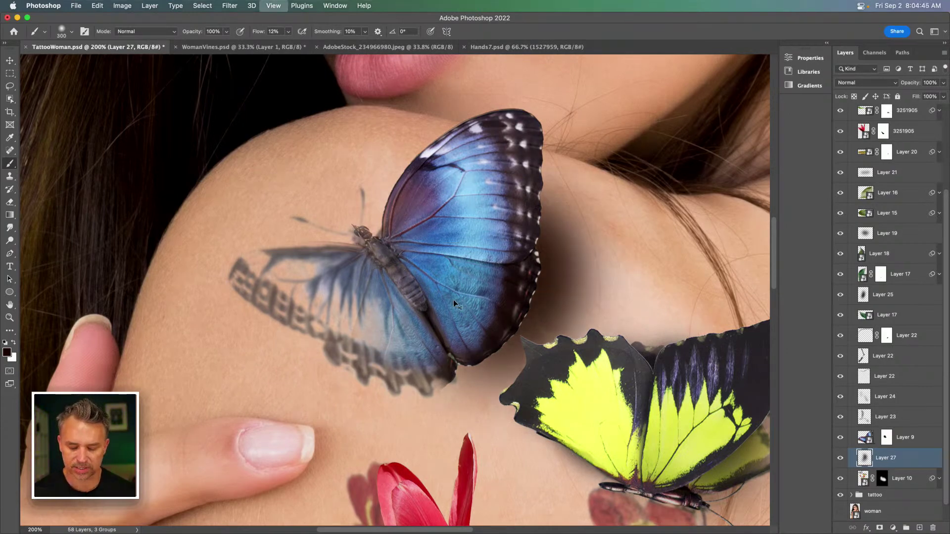
Examine the color and blending of the painted shadow beside the blue butterfly, zoomed out and close up
key("super+minus")
left_click_drag(466, 381, 455, 350)
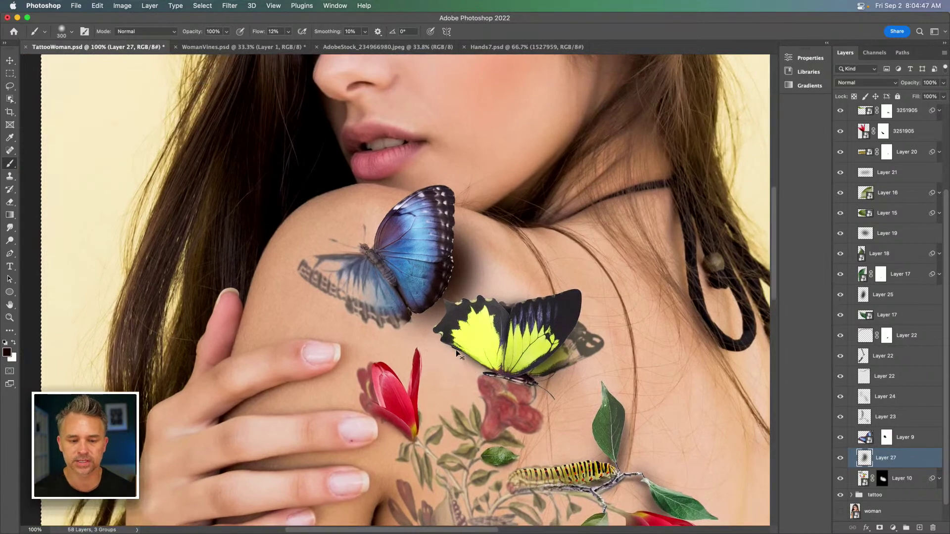
key("super+plus")
key("super+plus")
left_click_drag(449, 289, 391, 328)
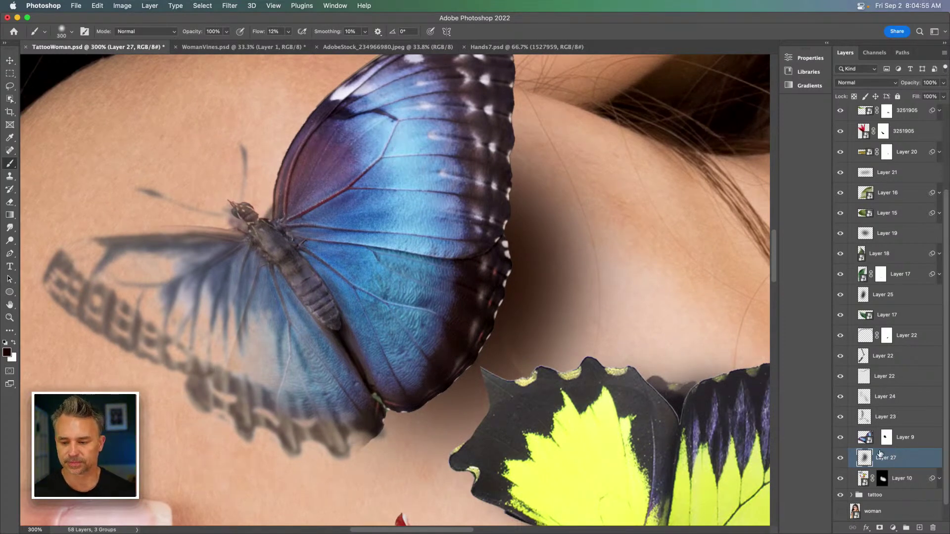
scroll(887, 461, "down", 1)
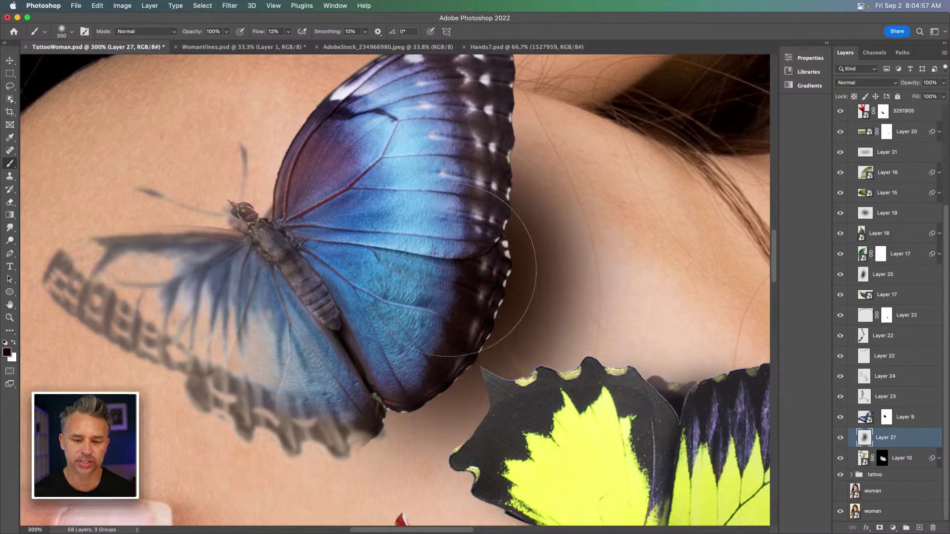
key("super+minus")
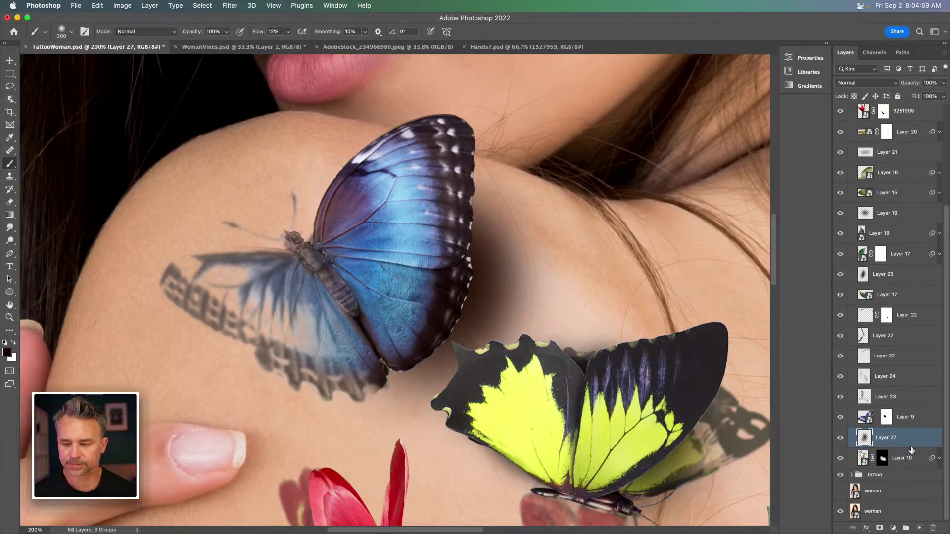
Rename the layer holding the painted shadow as "old painted shadow"
double_click(888, 438)
type("old painted shadow")
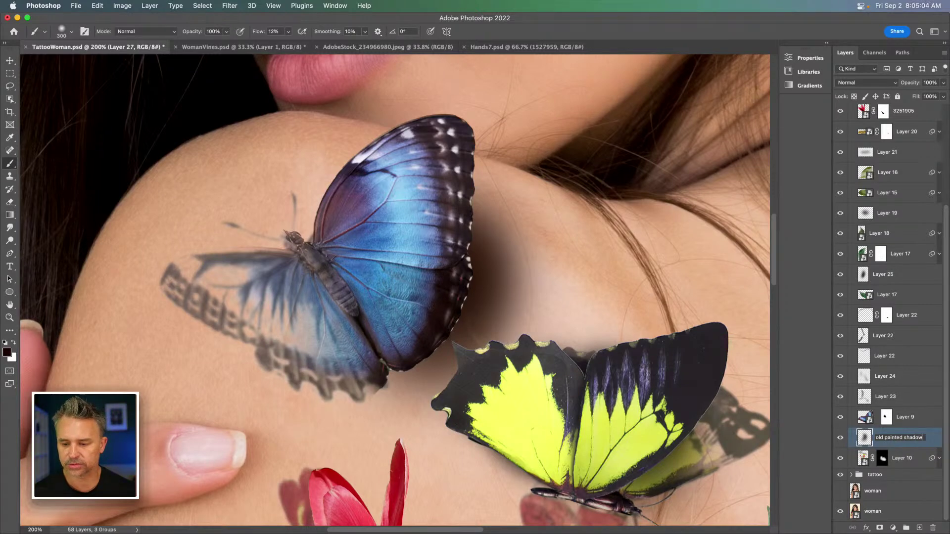
key("Return")
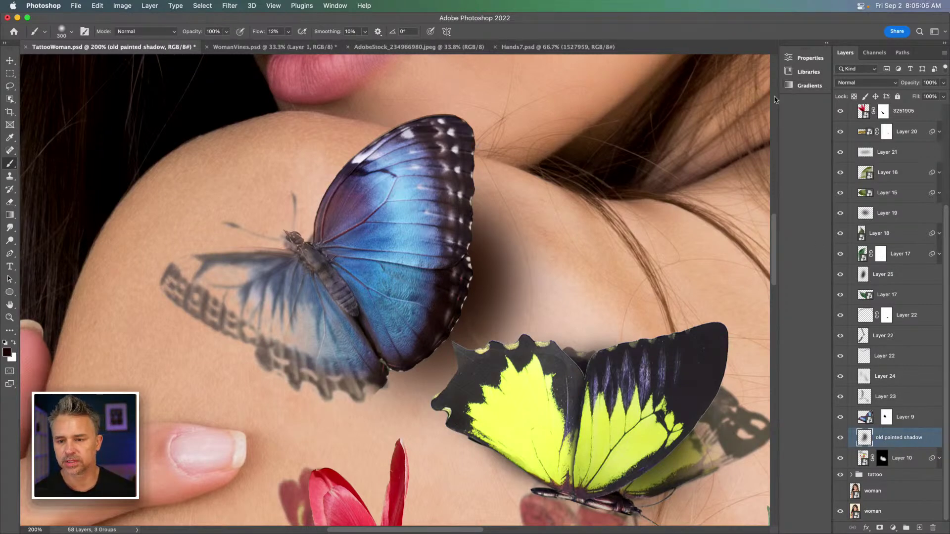
left_click_drag(779, 94, 862, 98)
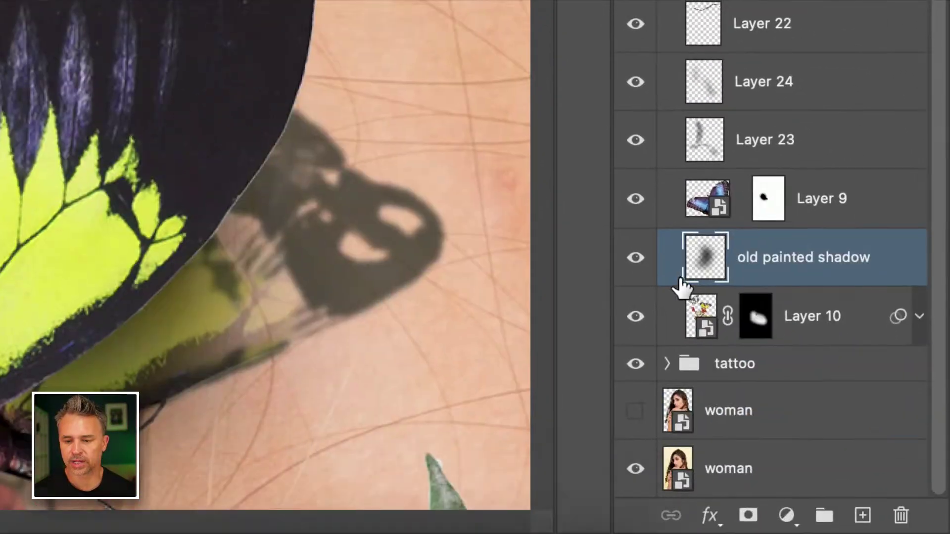
Hide the old painted shadow layer and add a Brightness/Contrast adjustment above it with Brightness -84 and Contrast -24
left_click(787, 515)
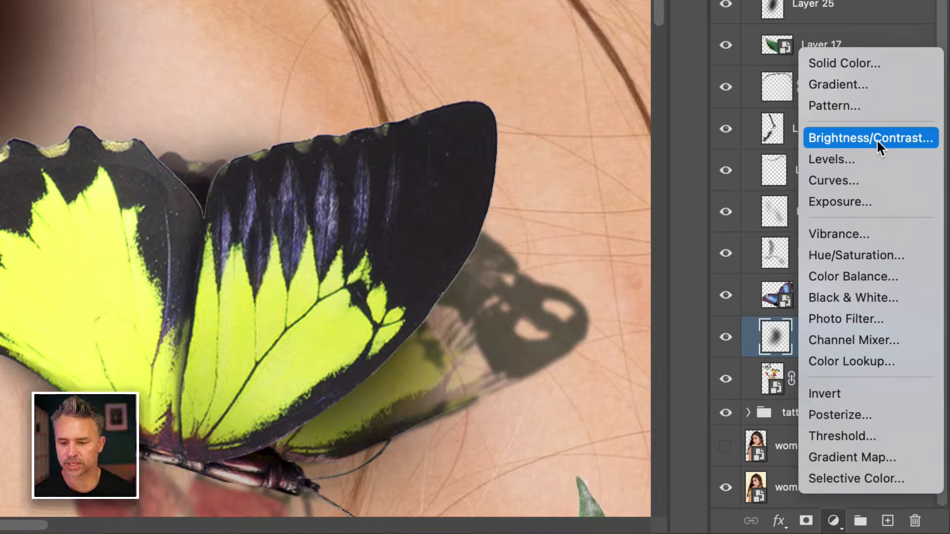
left_click(876, 139)
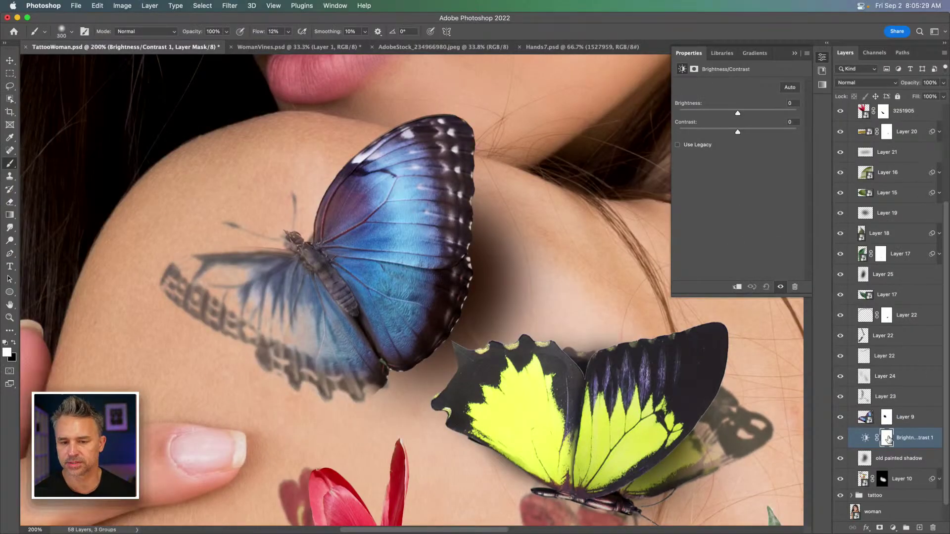
left_click(840, 458)
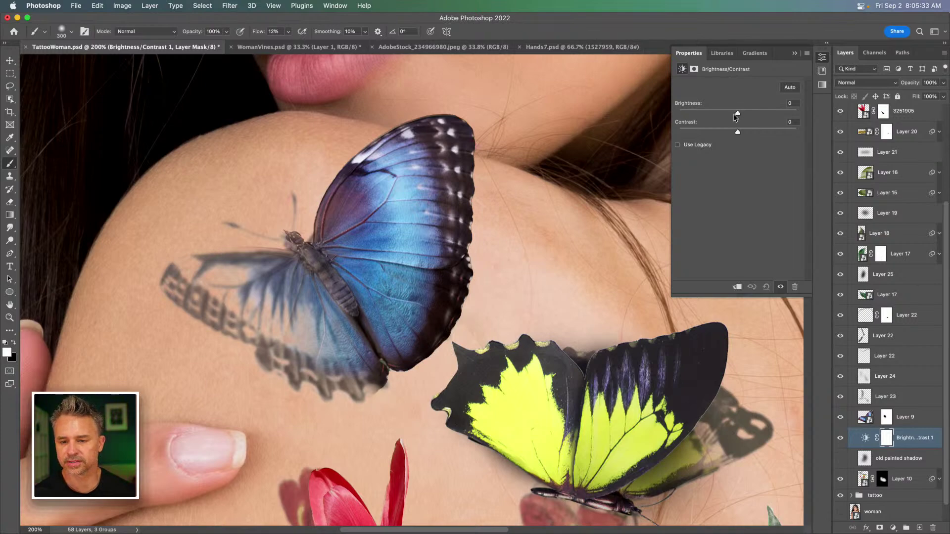
left_click_drag(760, 116, 737, 115)
mouse_move(696, 115)
left_mouse_down()
mouse_move(747, 114)
mouse_move(723, 115)
mouse_move(718, 136)
mouse_move(700, 115)
mouse_move(675, 115)
mouse_move(708, 123)
left_mouse_up()
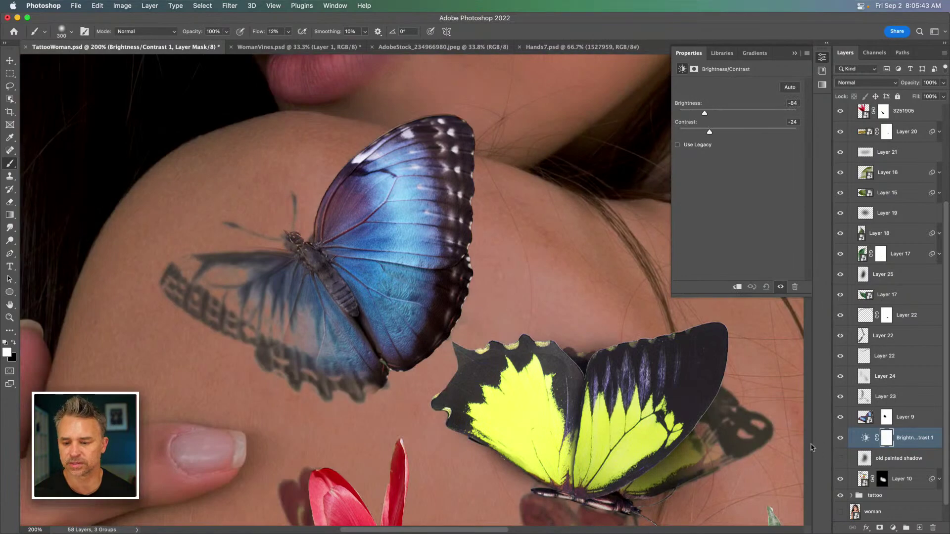
Invert the Brightness/Contrast mask to black and paint white on it beside the blue butterfly's wing with a 300 px brush at 100% flow
left_click(886, 439)
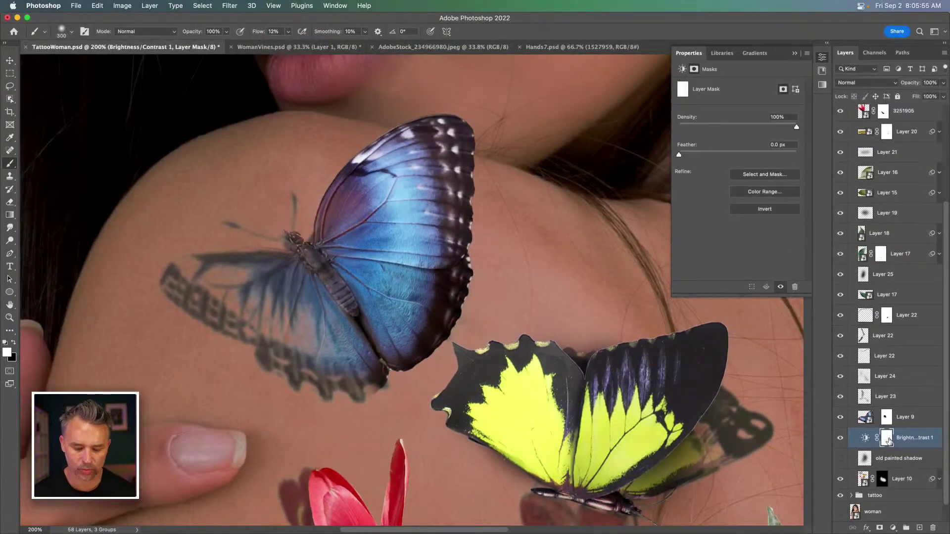
key("super+i")
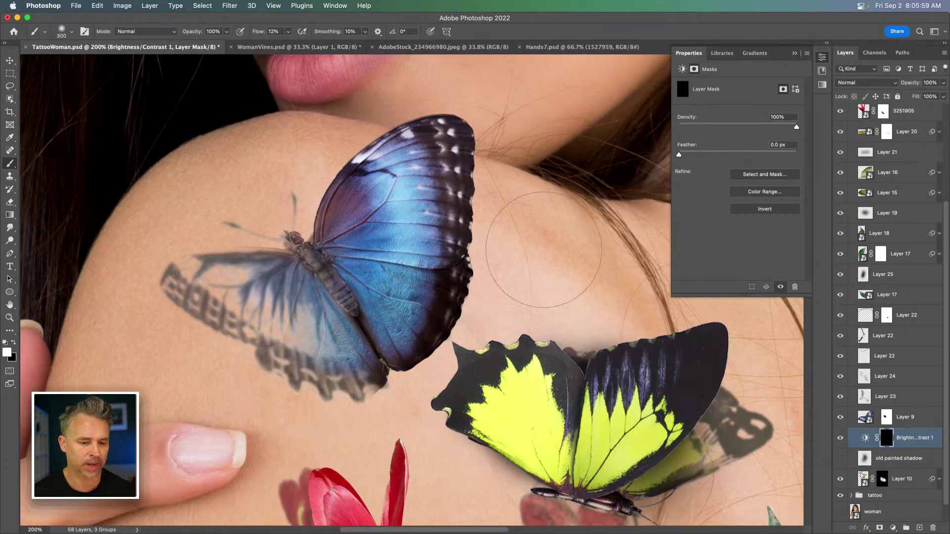
left_click_drag(256, 32, 296, 33)
left_click_drag(470, 256, 460, 307)
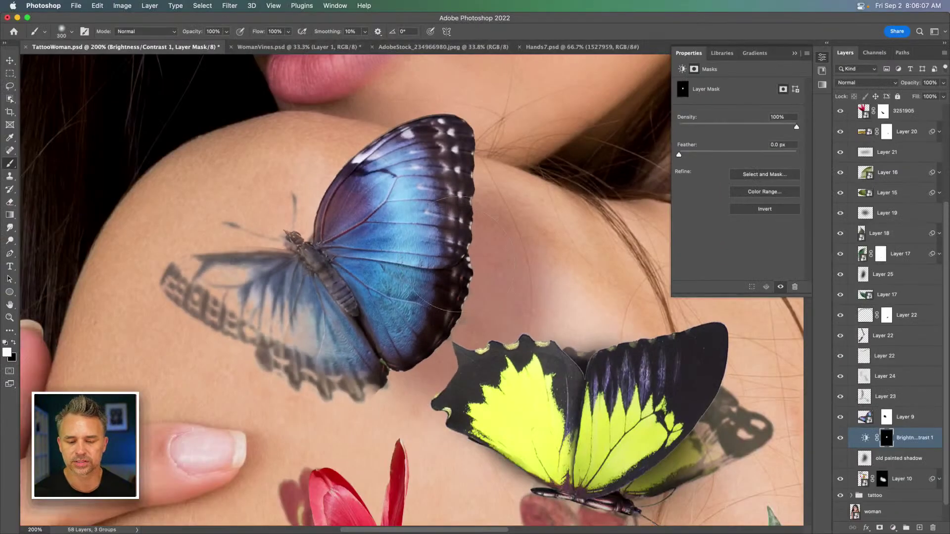
Set the Brightness/Contrast adjustment to Brightness -150 and Contrast -24 to deepen the shadow behind the blue butterfly
left_click(865, 438)
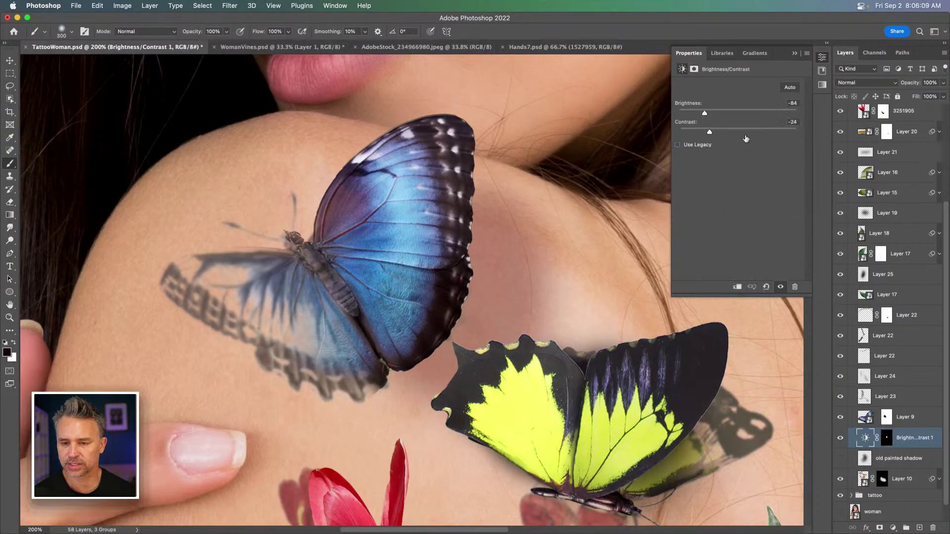
left_click_drag(706, 114, 630, 115)
mouse_move(709, 132)
left_mouse_down()
mouse_move(663, 133)
mouse_move(703, 135)
left_mouse_up()
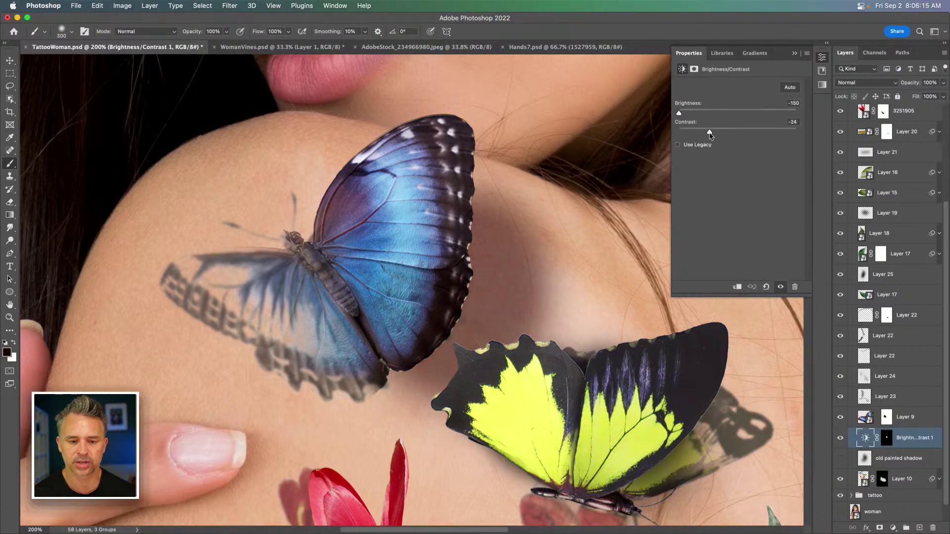
left_click_drag(248, 425, 290, 339)
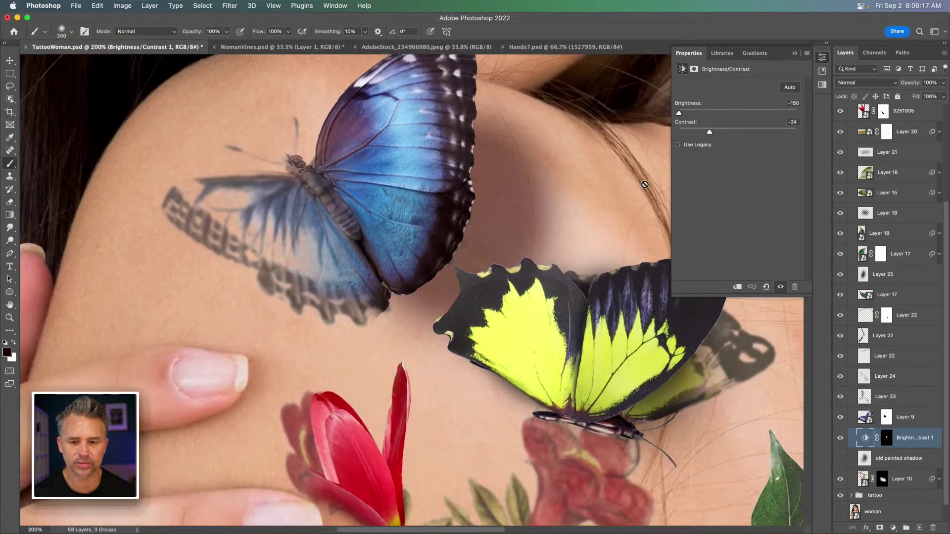
left_click_drag(713, 134, 709, 132)
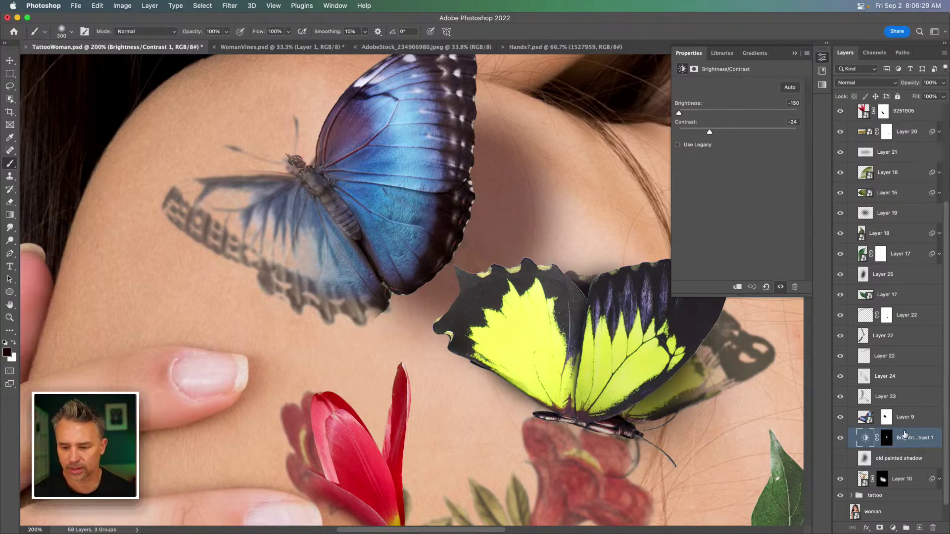
Add a Curves adjustment layer directly beneath the red flower's layer and above Layer 20
left_click_drag(200, 366, 291, 275)
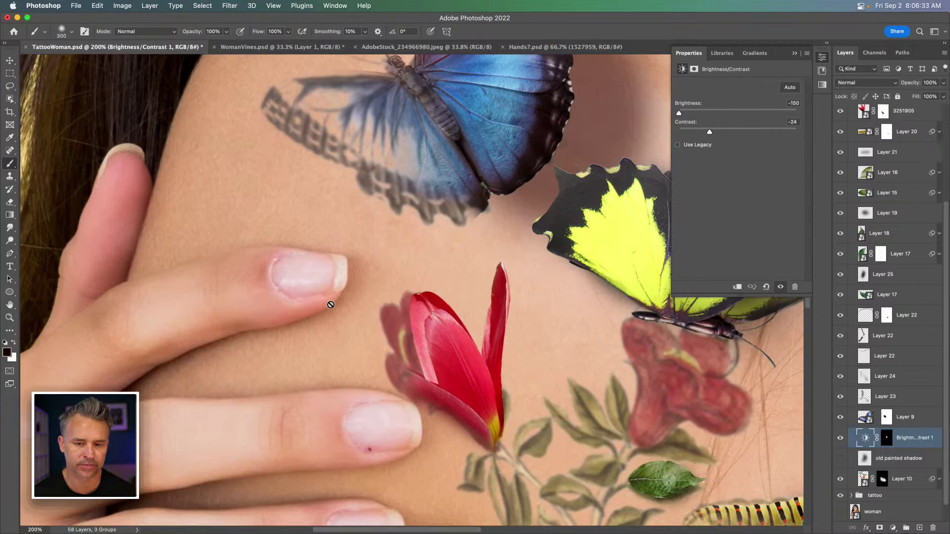
left_click_drag(391, 354, 344, 300)
key("v")
mouse_move(176, 290)
left_mouse_down()
mouse_move(221, 274)
mouse_move(242, 252)
left_mouse_up()
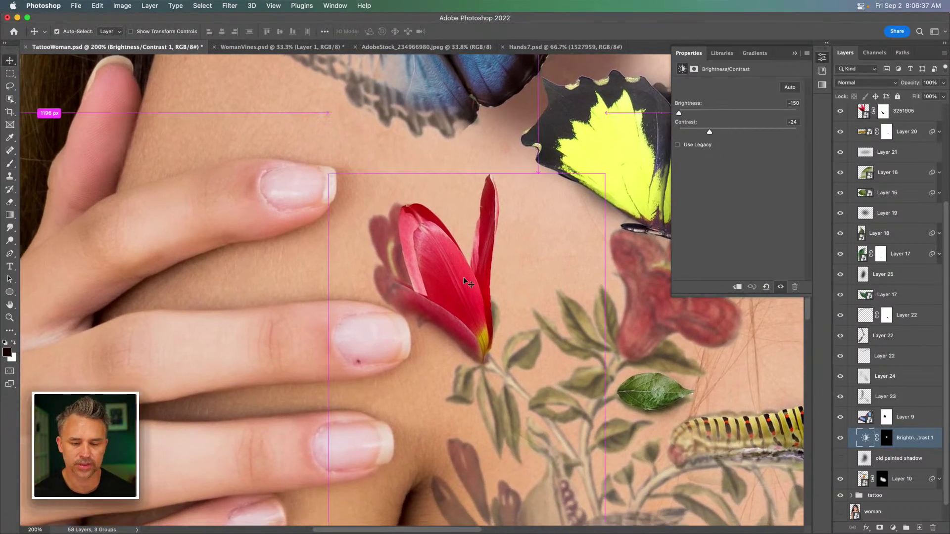
left_click(451, 278)
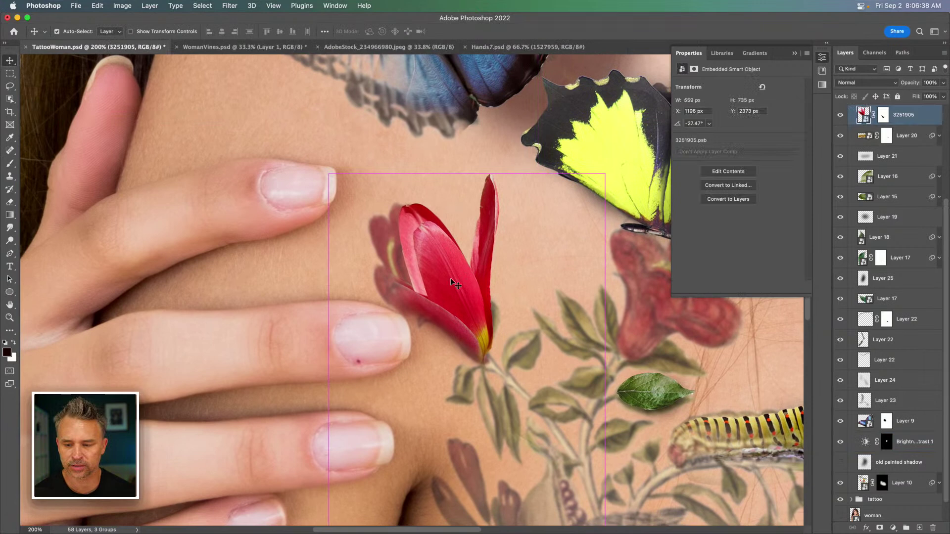
left_click(904, 135)
key("super+shift+alt+n")
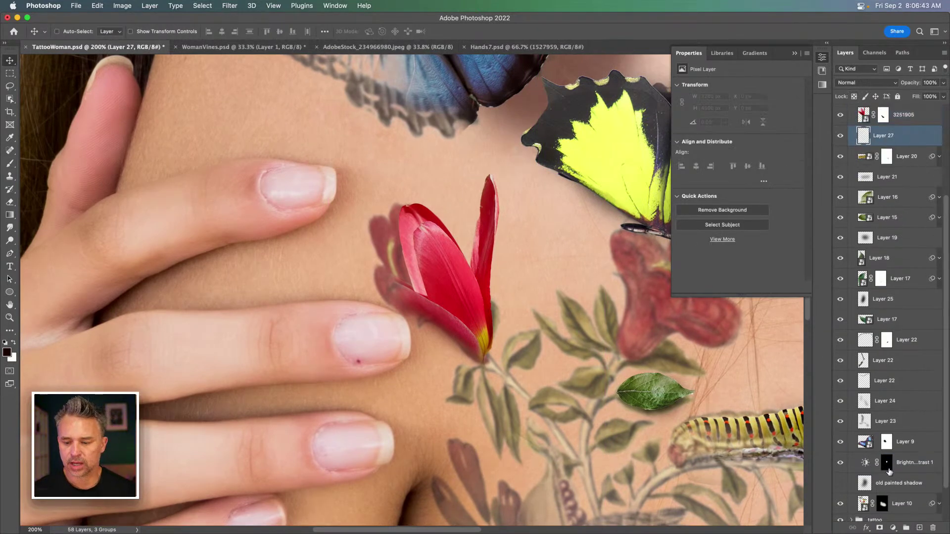
key("super+z")
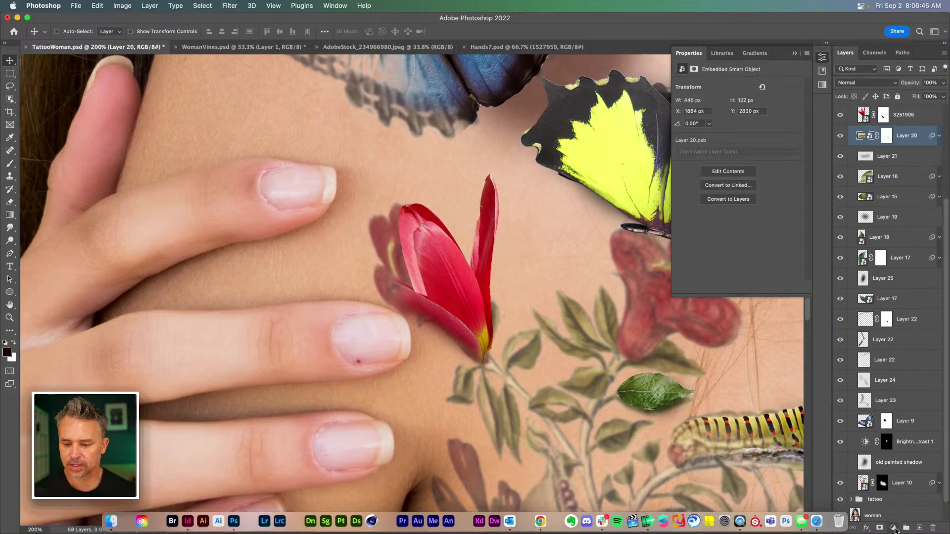
left_click(894, 528)
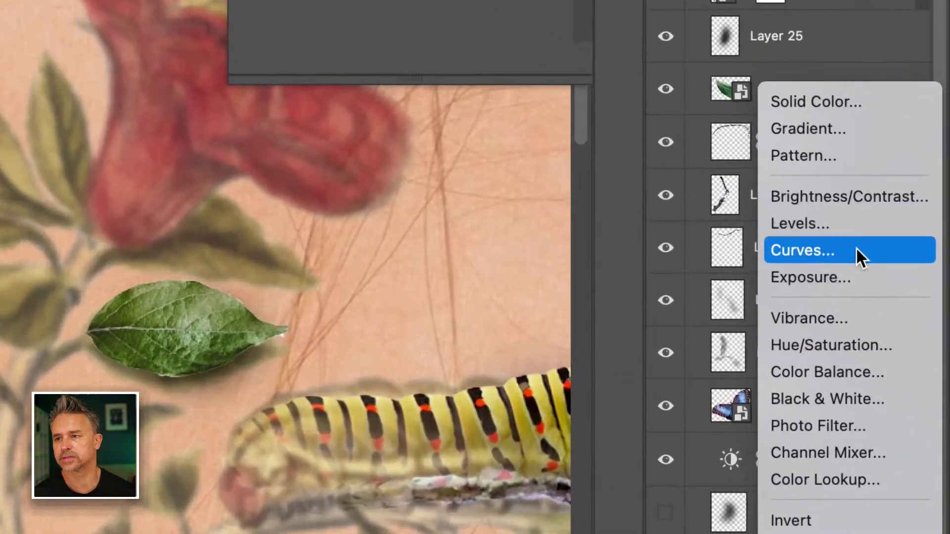
left_click(857, 247)
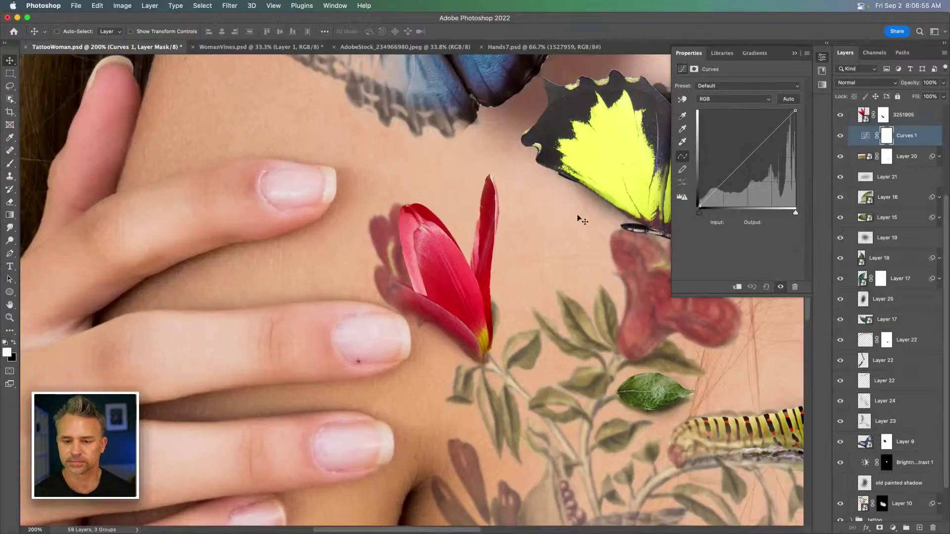
Darken the image with the Curves adjustment by placing a point on the RGB curve at Input 188, Output 111
mouse_move(751, 156)
left_mouse_down()
mouse_move(762, 178)
mouse_move(750, 141)
mouse_move(787, 165)
mouse_move(757, 147)
left_mouse_up()
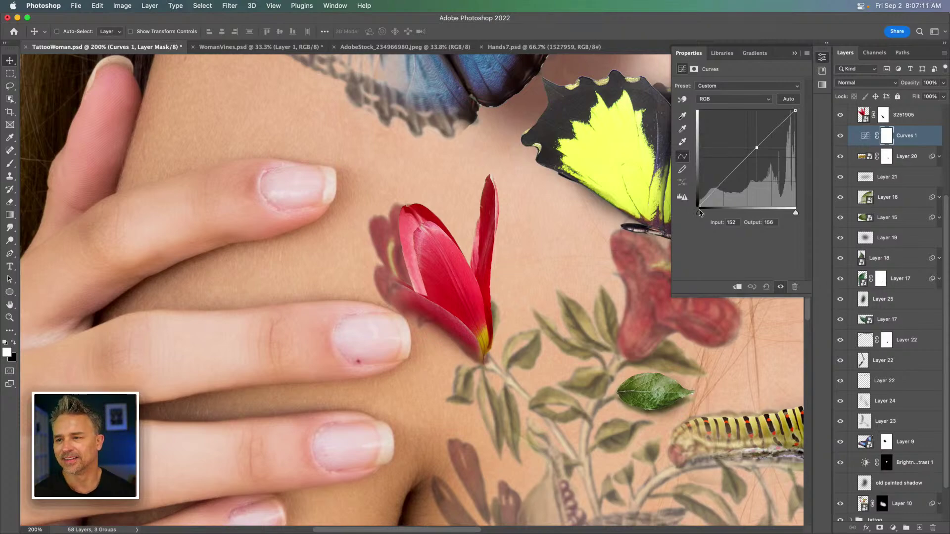
left_click_drag(758, 147, 771, 165)
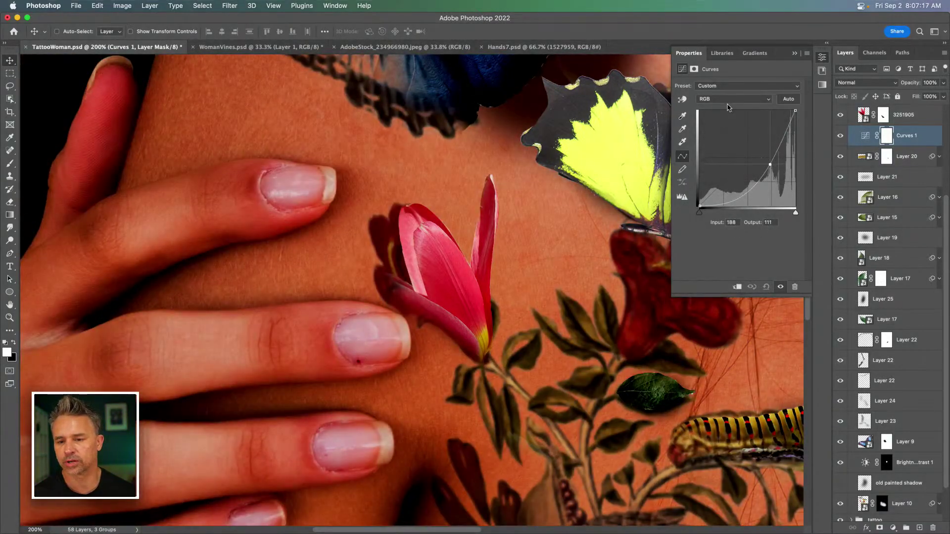
left_click(728, 102)
left_click(710, 282)
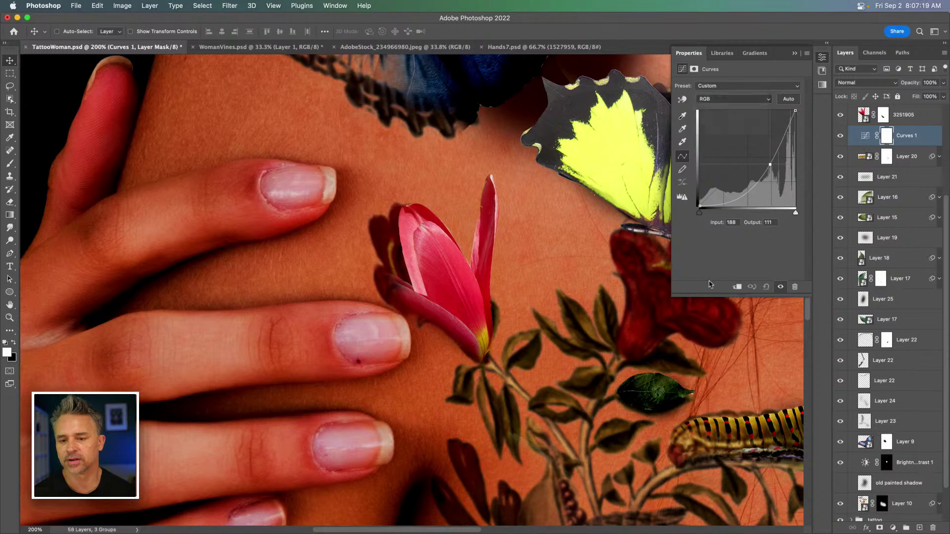
left_click(806, 56)
left_click(728, 131)
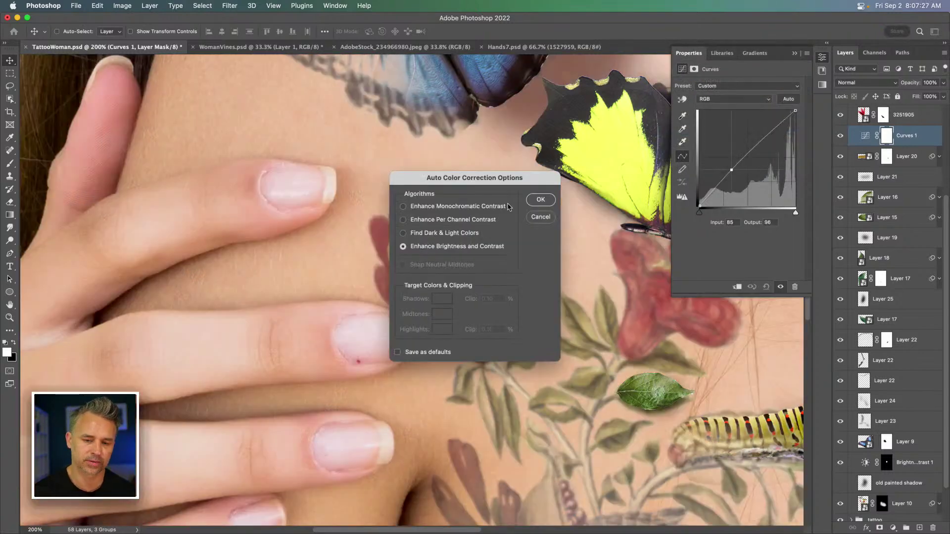
left_click(542, 218)
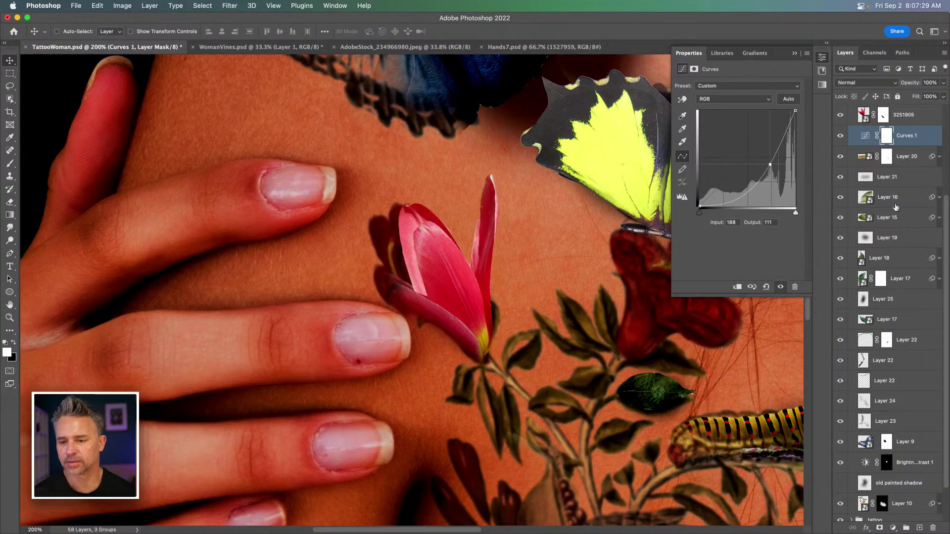
Hide the Curves 1 adjustment and add a Levels and a Brightness/Contrast adjustment layer above it, beneath the red flower
left_click(893, 528)
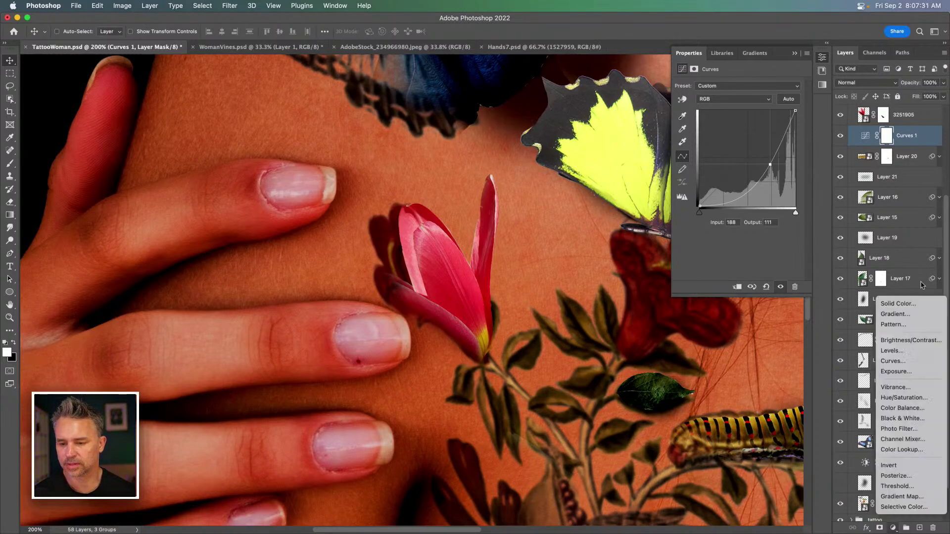
left_click(928, 352)
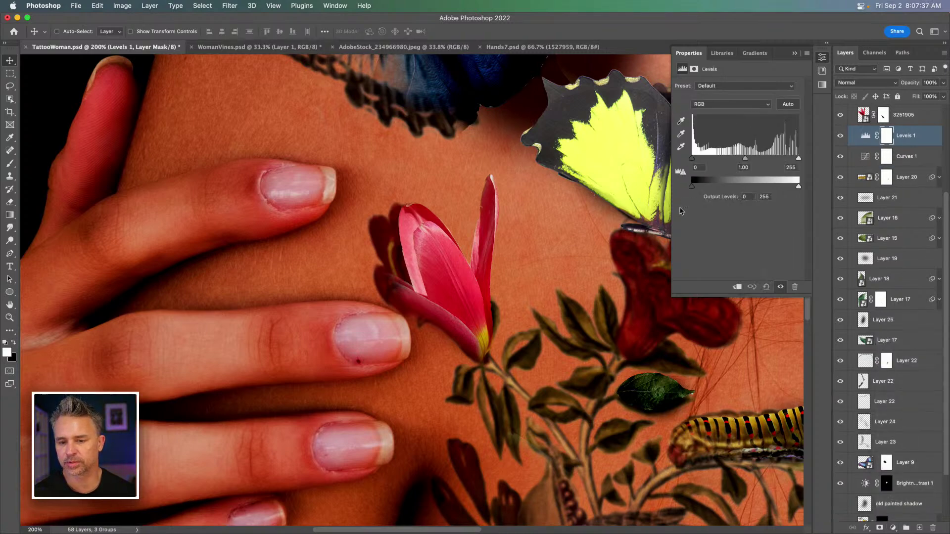
left_click(841, 156)
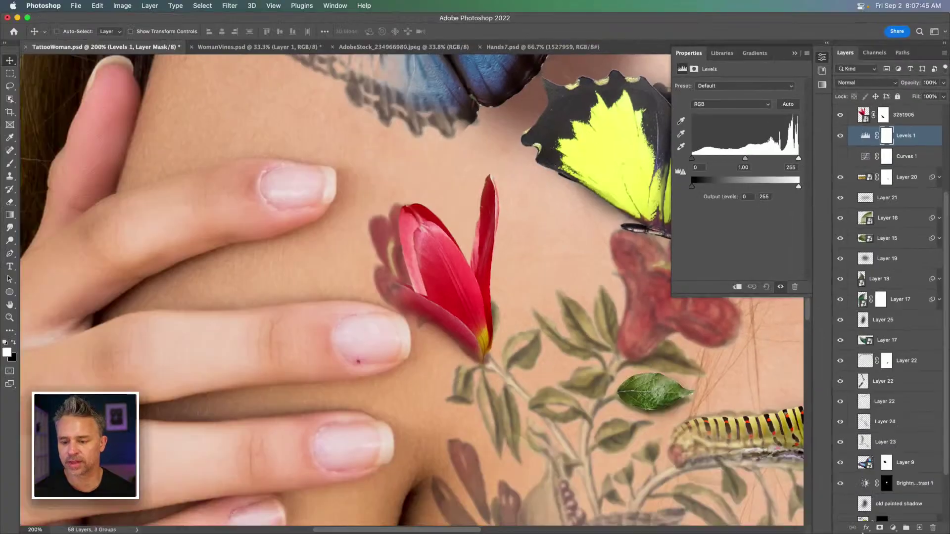
left_click(893, 529)
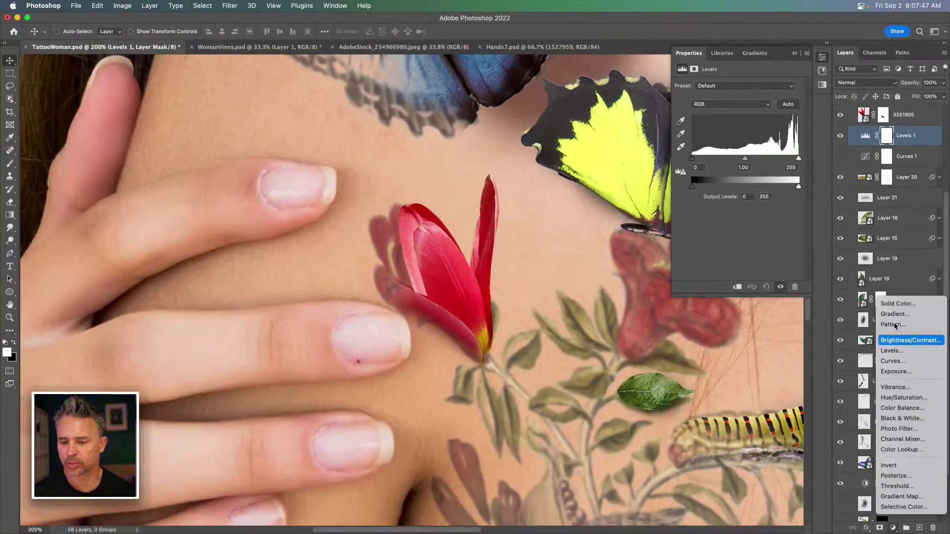
left_click(895, 340)
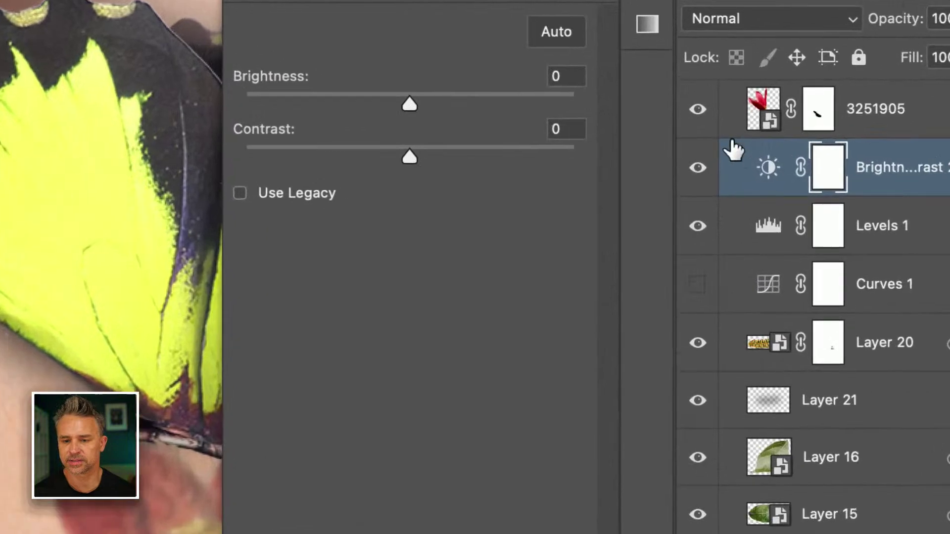
left_click_drag(673, 150, 580, 166)
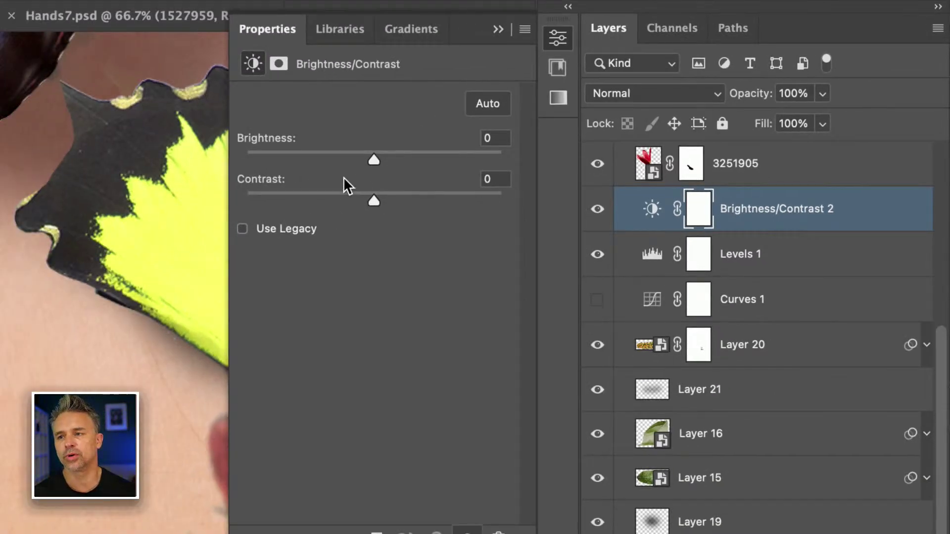
Hide the Brightness/Contrast 2 adjustment and set the Levels 1 midtone input to 0.91
left_click(745, 265)
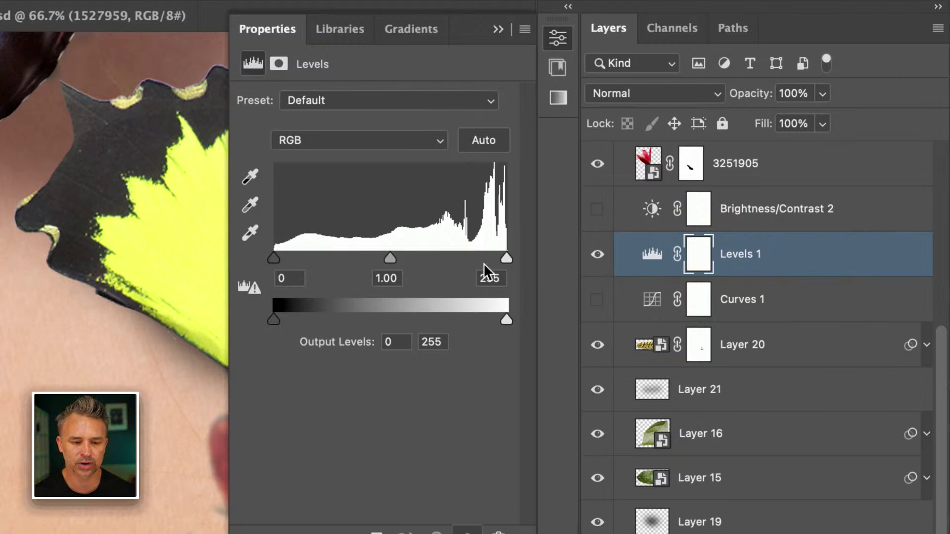
left_click_drag(506, 259, 530, 259)
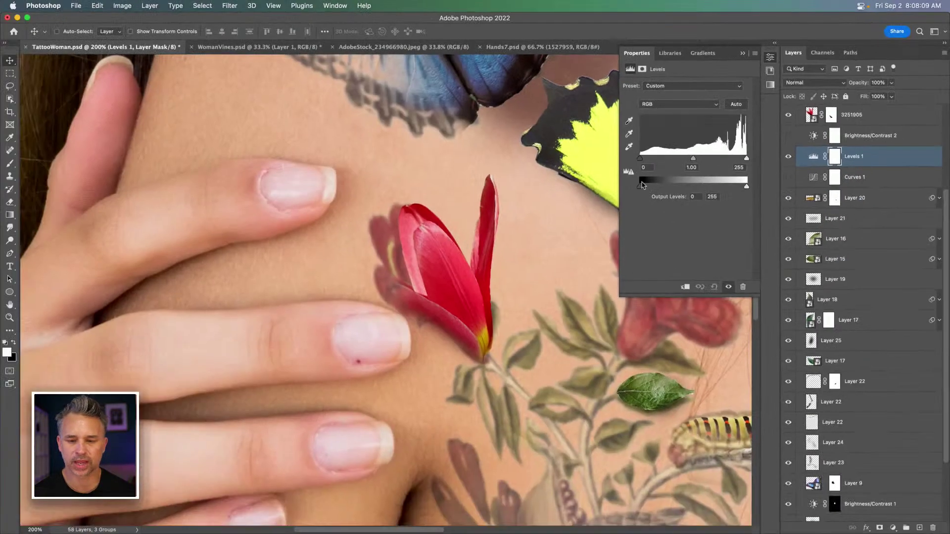
left_click_drag(641, 191, 618, 190)
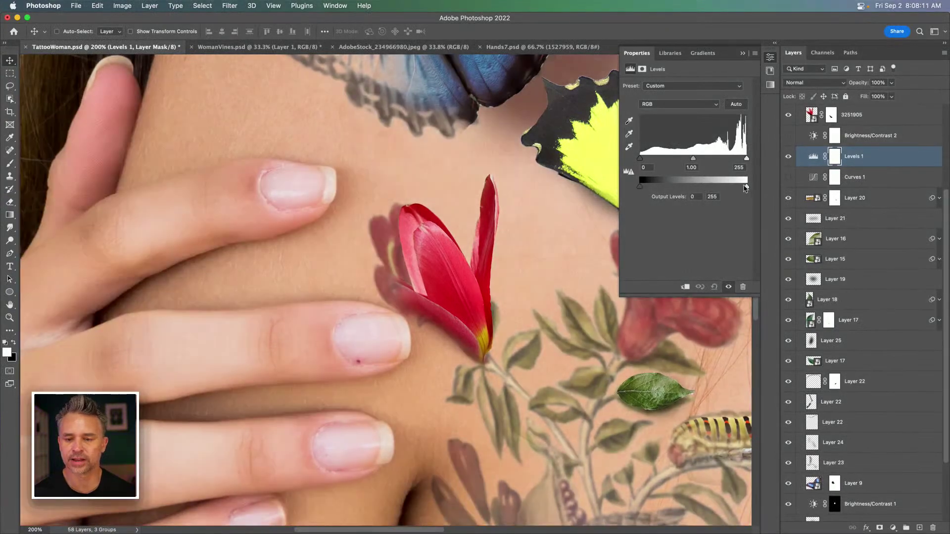
left_click_drag(746, 189, 775, 188)
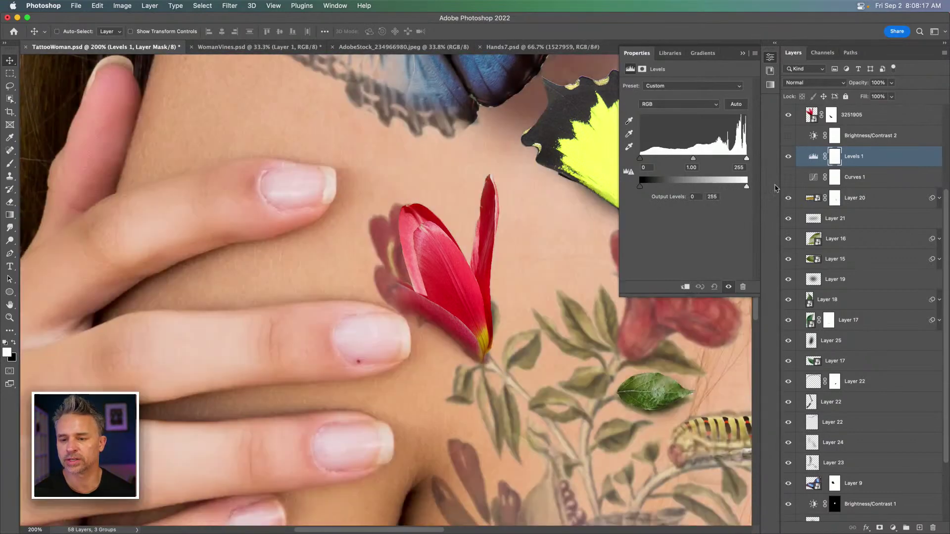
left_click(875, 138)
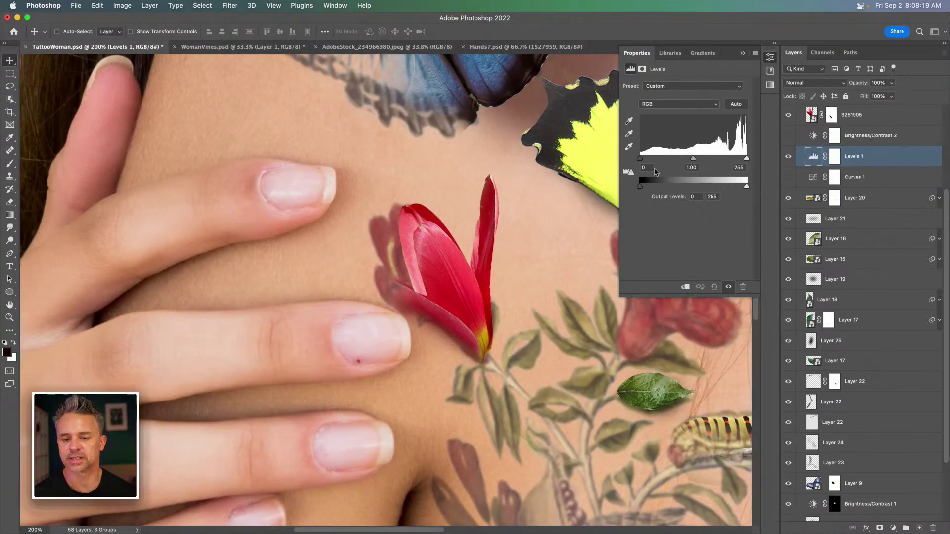
mouse_move(693, 160)
left_mouse_down()
mouse_move(713, 159)
mouse_move(696, 160)
left_mouse_up()
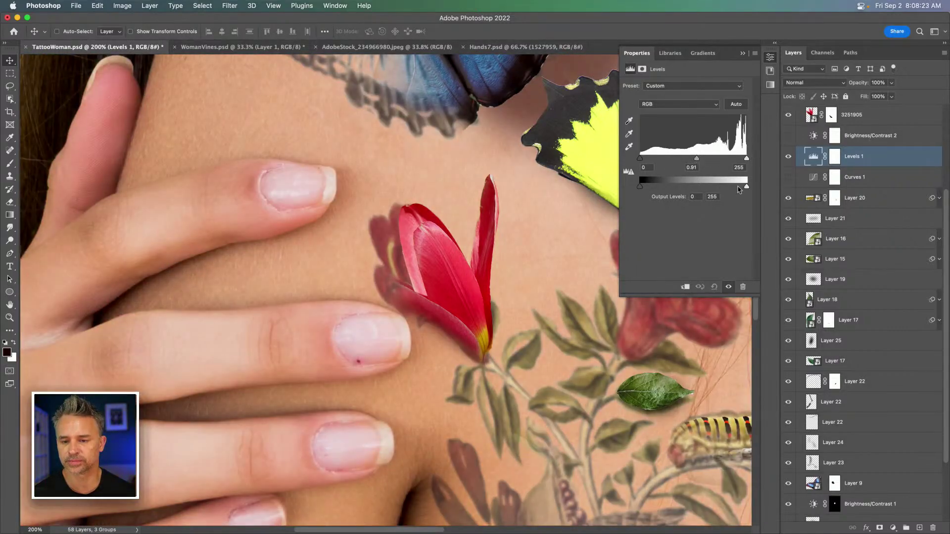
Show Curves 1 instead of Levels 1, add RGB curve points at Input 115, Output 34 and Input 202, Output 187, and display its Red channel
left_click(865, 184)
left_click(789, 156)
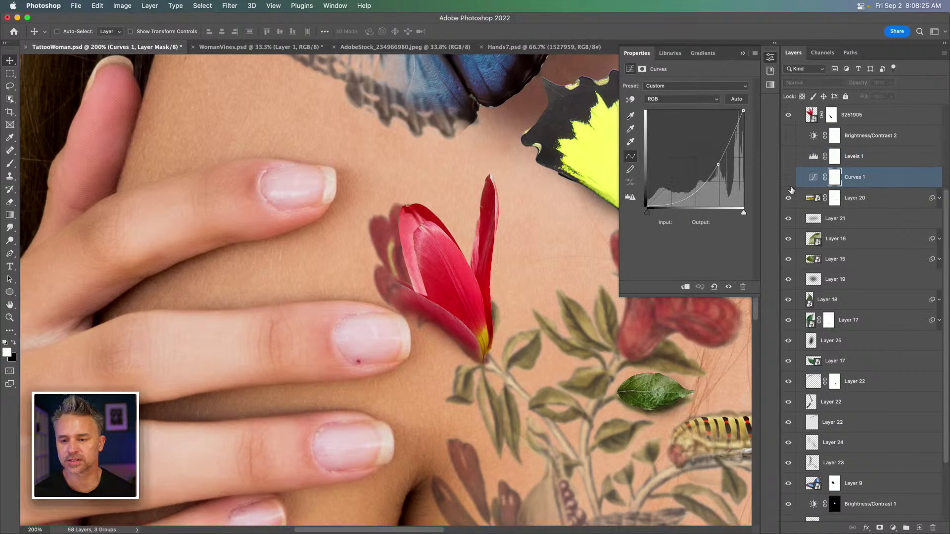
left_click(789, 177)
left_click(875, 179)
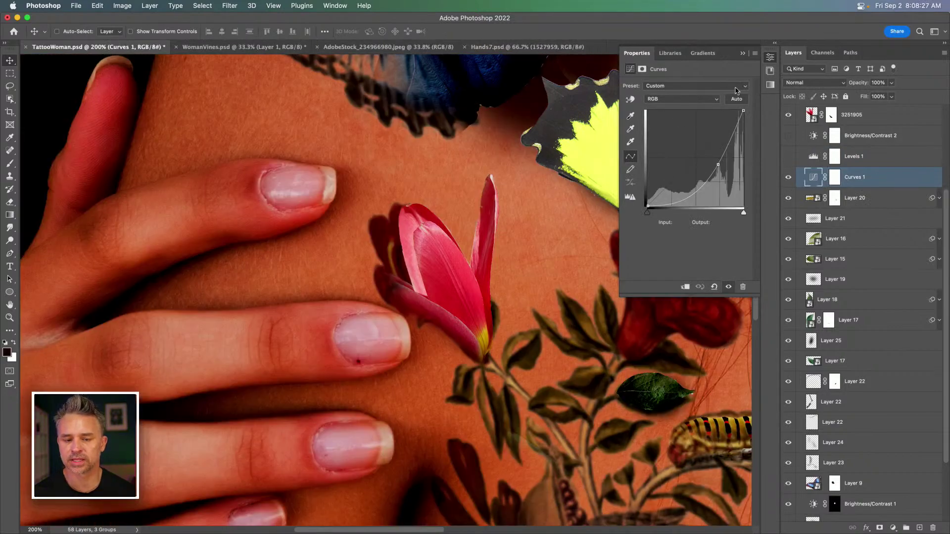
left_click_drag(720, 163, 692, 192)
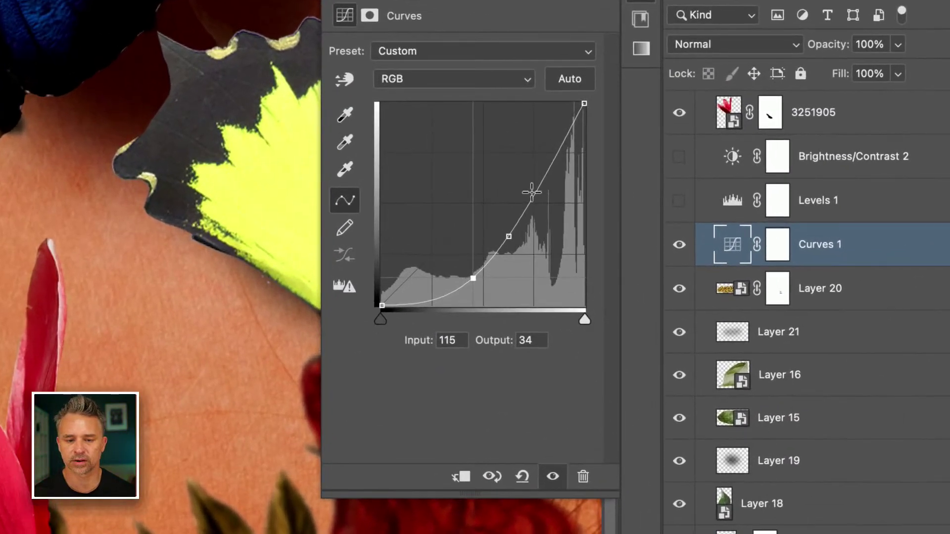
left_click_drag(531, 193, 532, 168)
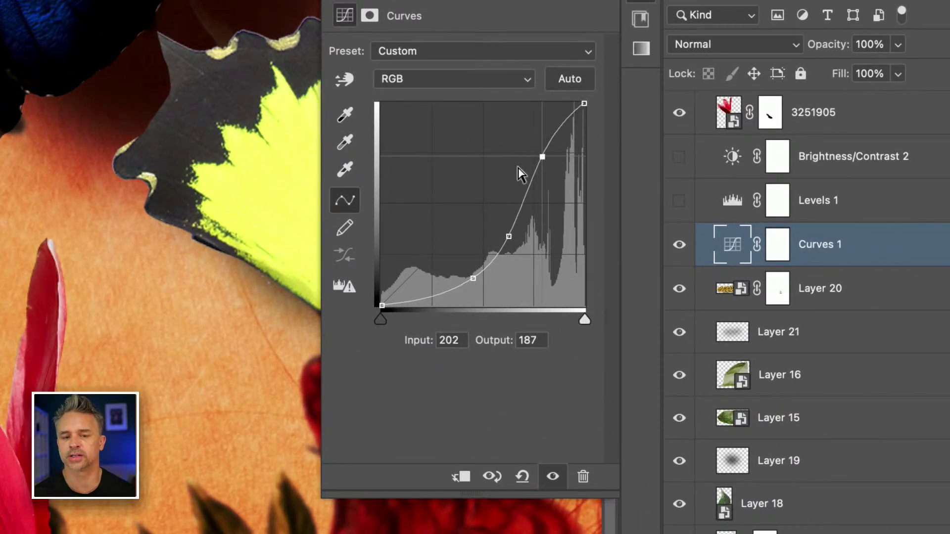
left_click(476, 81)
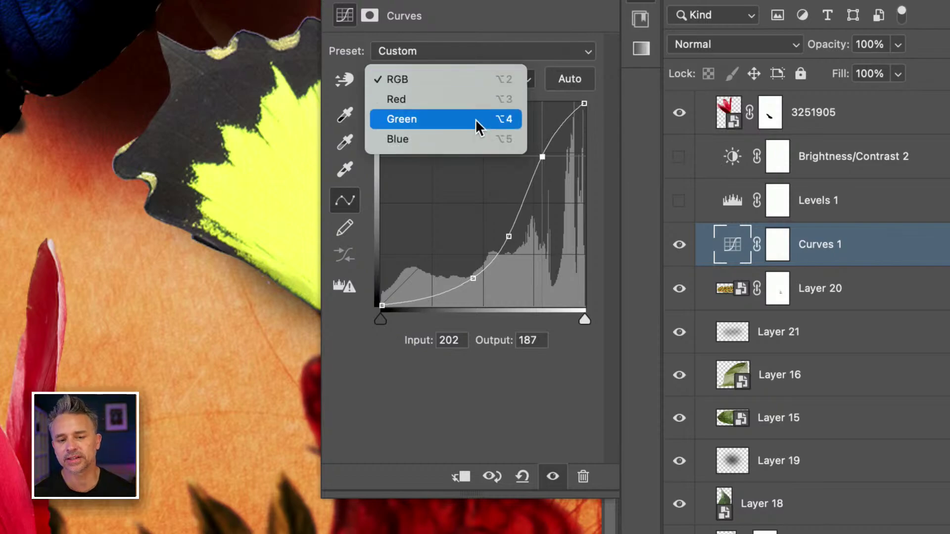
left_click(473, 99)
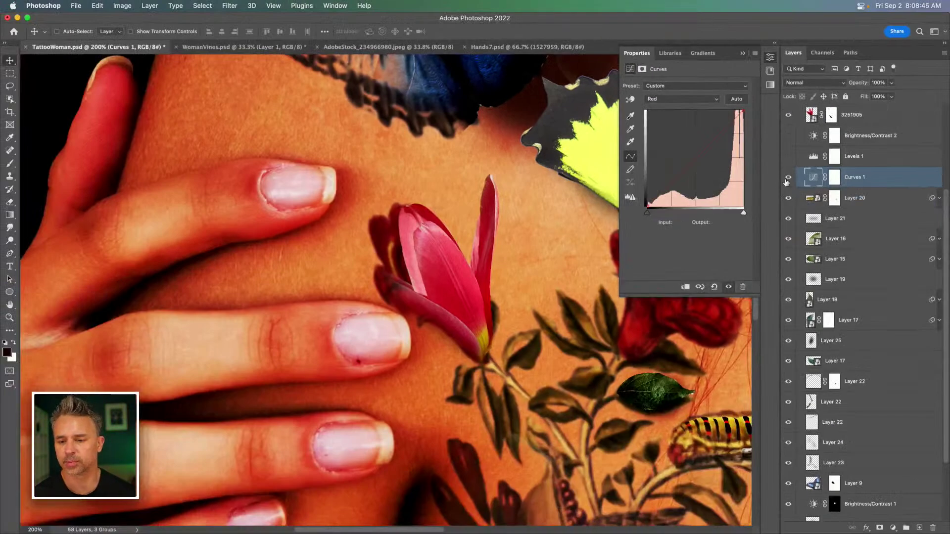
Show Levels 1 instead of Curves 1 and darken the image with black input 47 and midtone 0.48
left_click(788, 178)
left_click(788, 156)
left_click(867, 157)
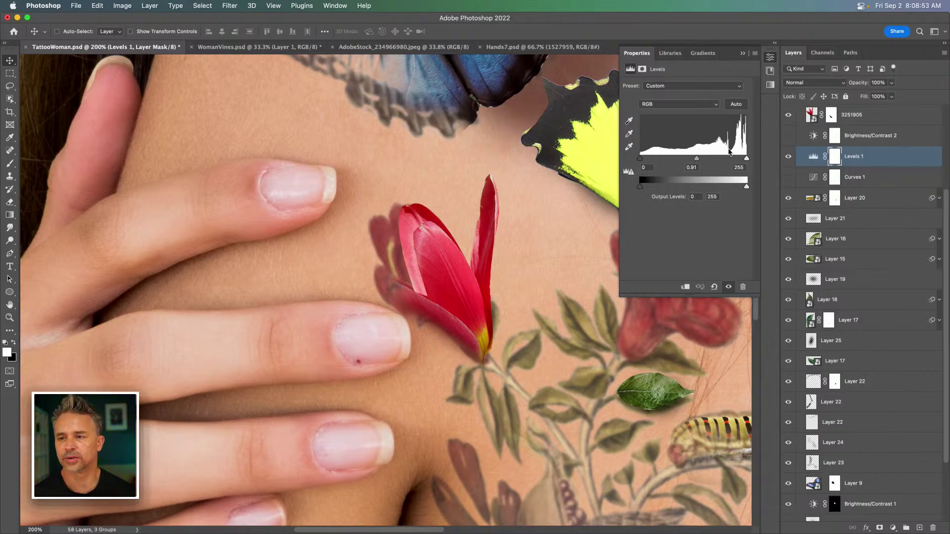
left_click_drag(695, 160, 716, 161)
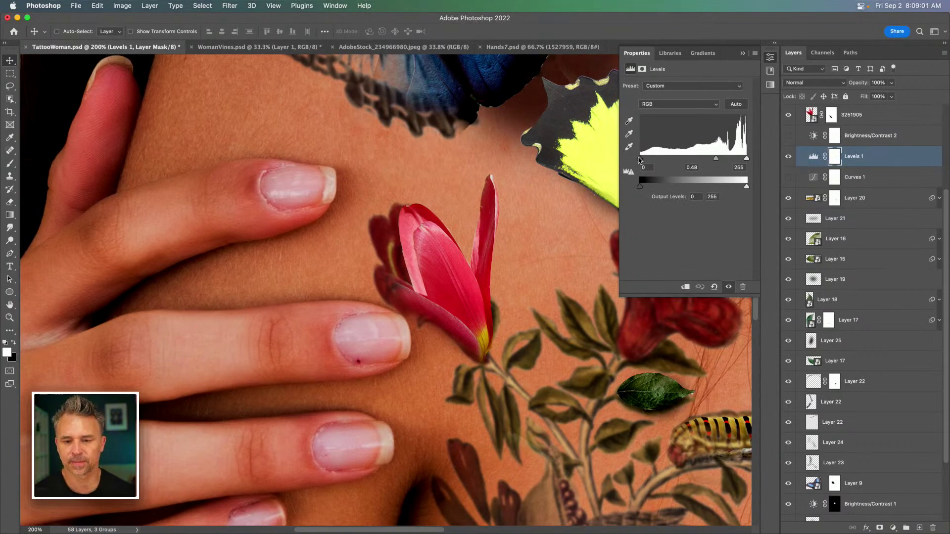
mouse_move(664, 162)
left_mouse_down()
mouse_move(641, 164)
mouse_move(680, 161)
mouse_move(631, 166)
mouse_move(696, 163)
mouse_move(633, 162)
mouse_move(661, 161)
left_mouse_up()
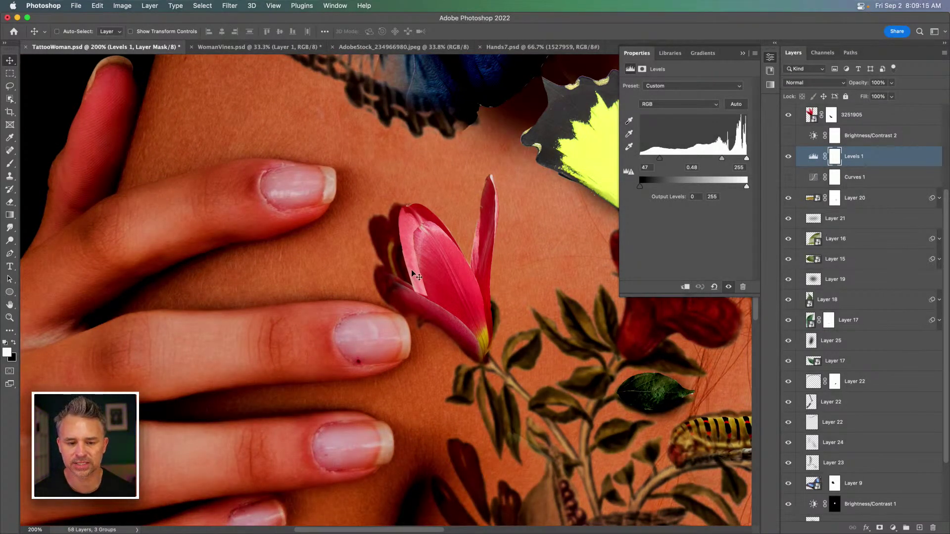
Hide Levels 1 and add a Hue/Saturation adjustment above it with Saturation +6 and Lightness -51
left_click(788, 160)
left_click(893, 528)
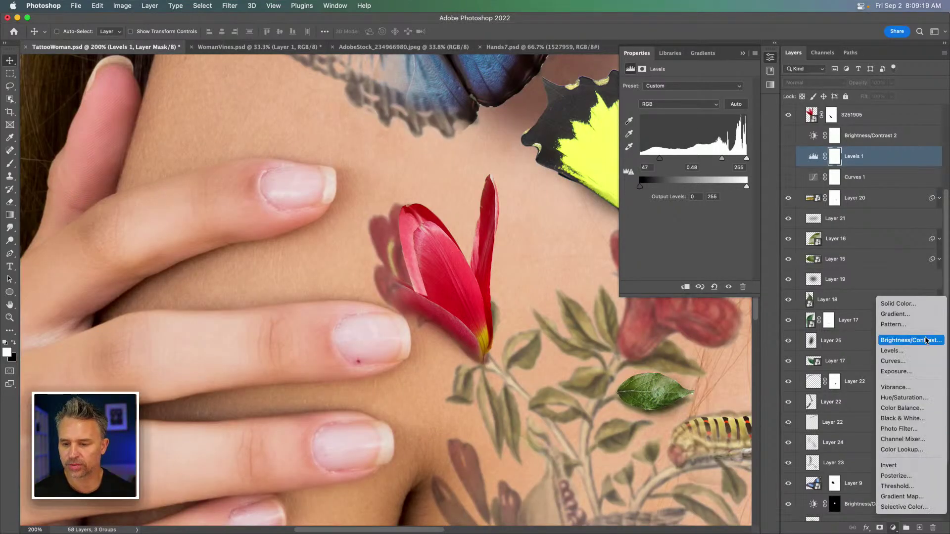
left_click(908, 398)
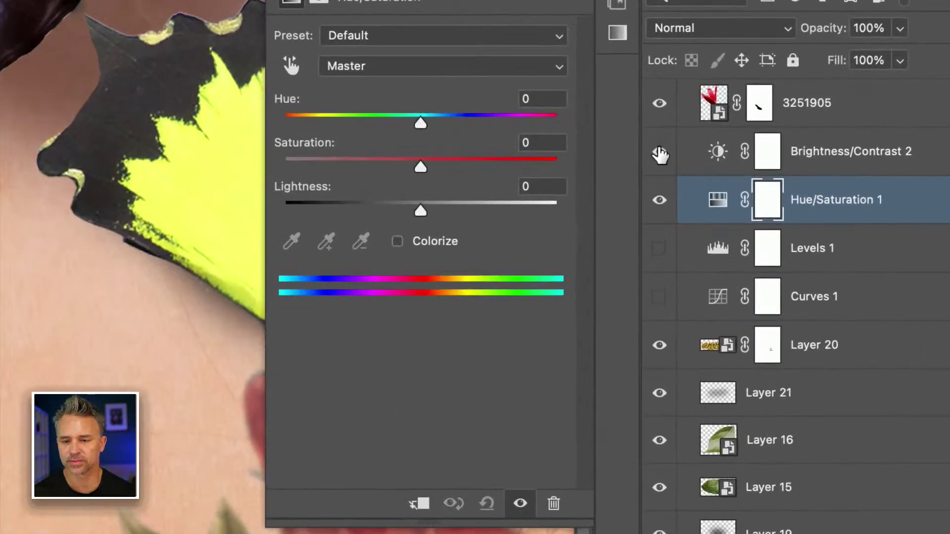
left_click_drag(419, 211, 328, 210)
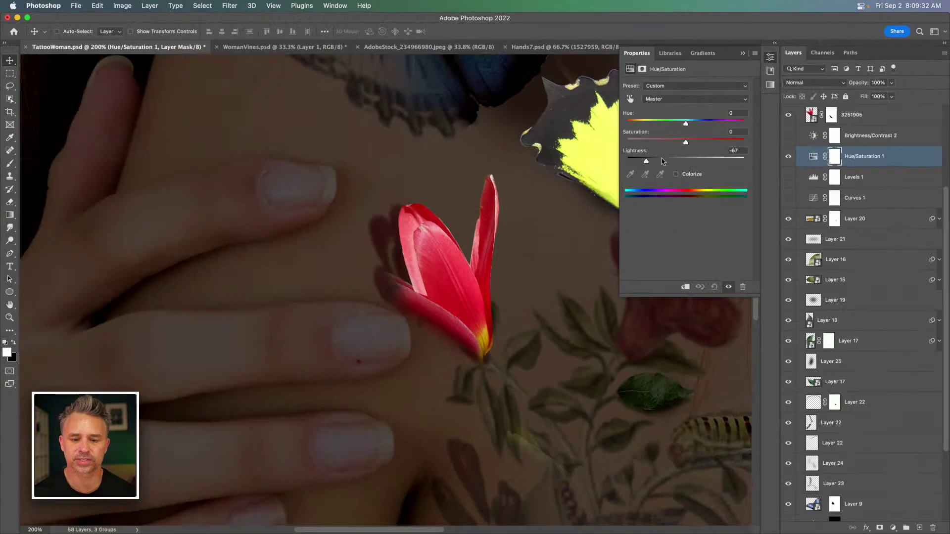
left_click_drag(647, 162, 689, 143)
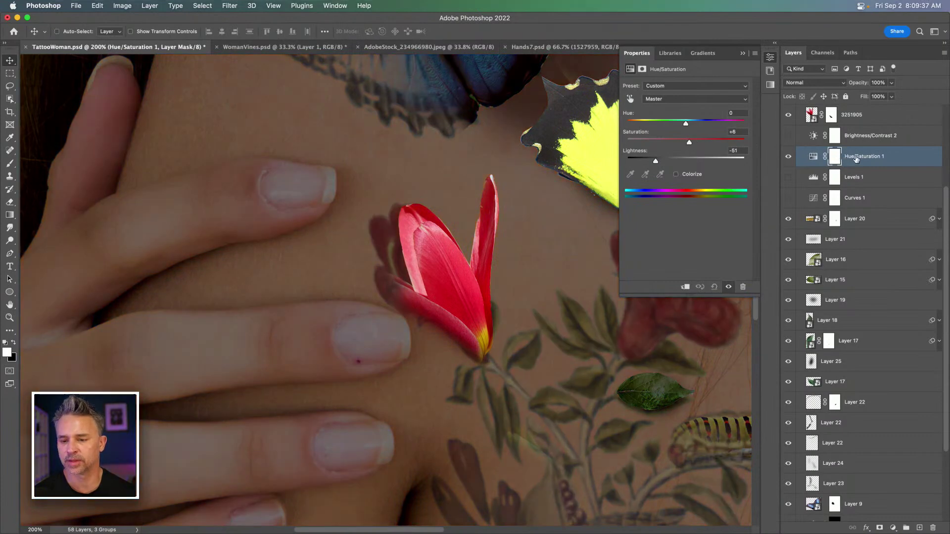
Invert the Hue/Saturation 1 mask to black, and undo a first white brush stroke tried along the red flower
left_click(813, 156)
left_click(837, 158)
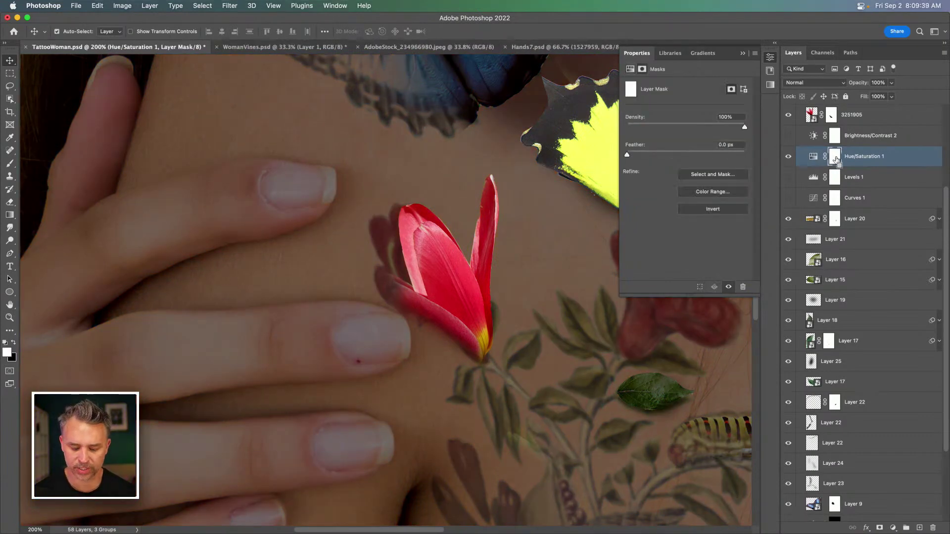
key("super+i")
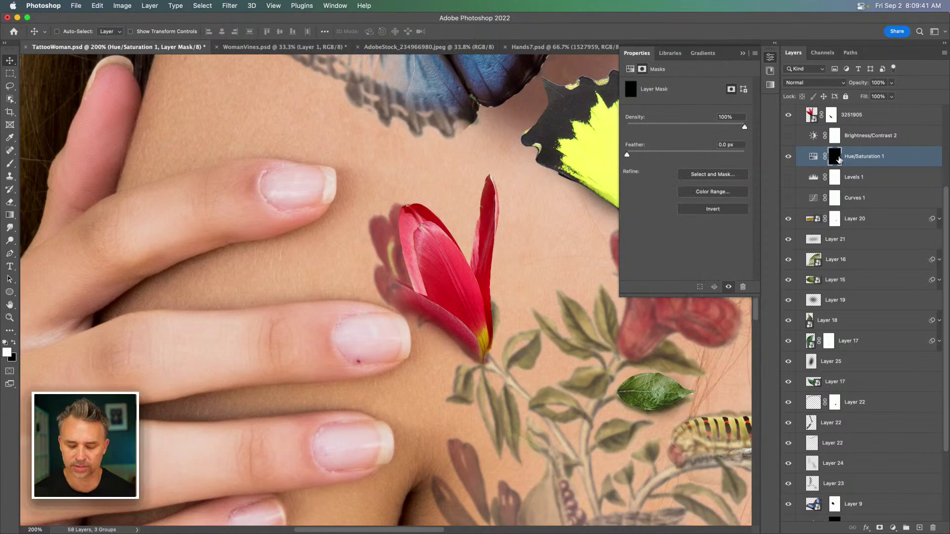
key("b")
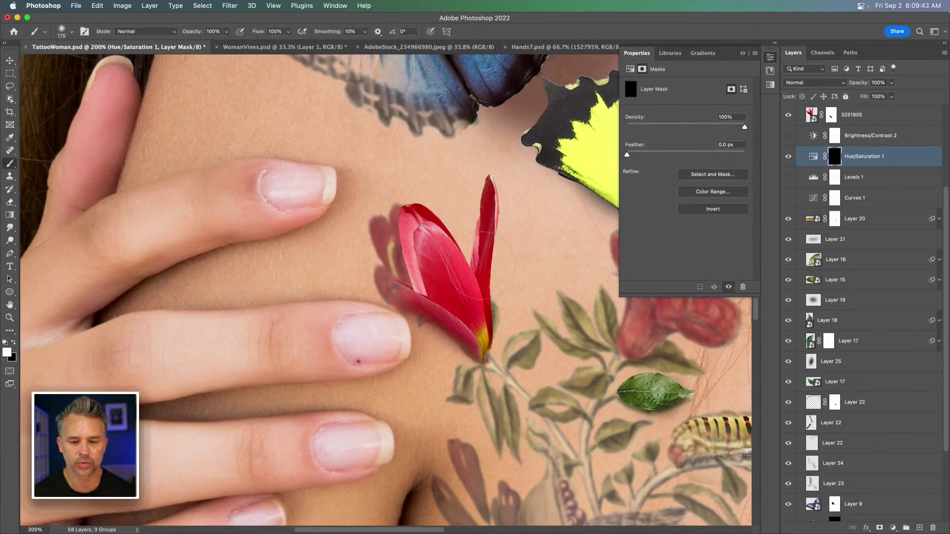
mouse_move(485, 282)
left_mouse_down()
mouse_move(503, 322)
mouse_move(498, 352)
mouse_move(483, 342)
mouse_move(477, 304)
left_mouse_up()
key("super+z")
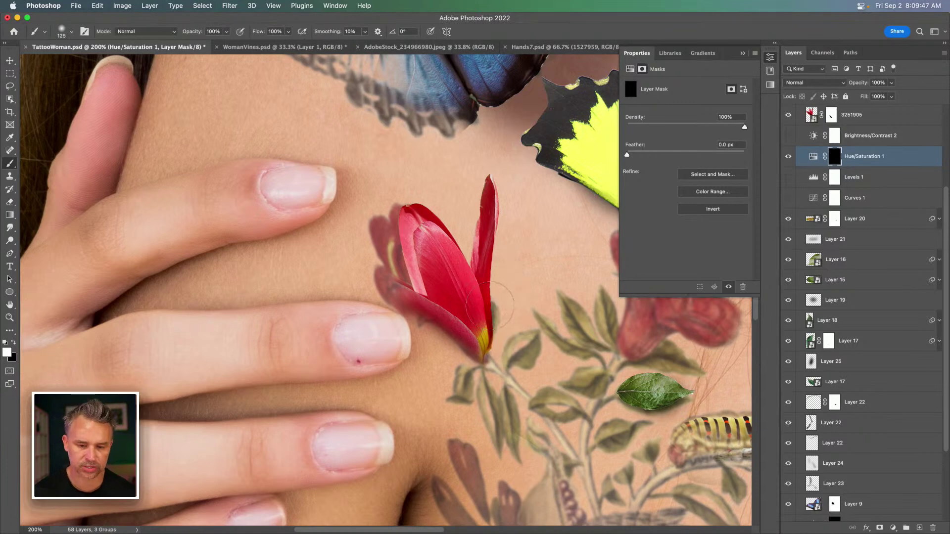
Paint a white shadow area on the Hue/Saturation 1 mask along the flower's right edge, enlarging the brush to 200 px
mouse_move(483, 341)
left_mouse_down()
mouse_move(498, 321)
mouse_move(493, 299)
left_mouse_up()
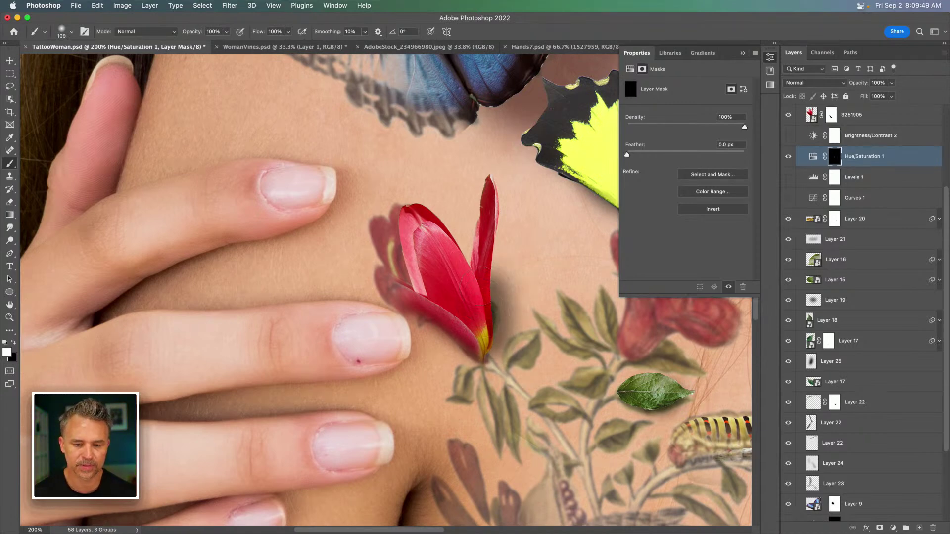
left_click_drag(489, 260, 483, 341)
key("bracketright")
key("bracketright")
key("bracketright")
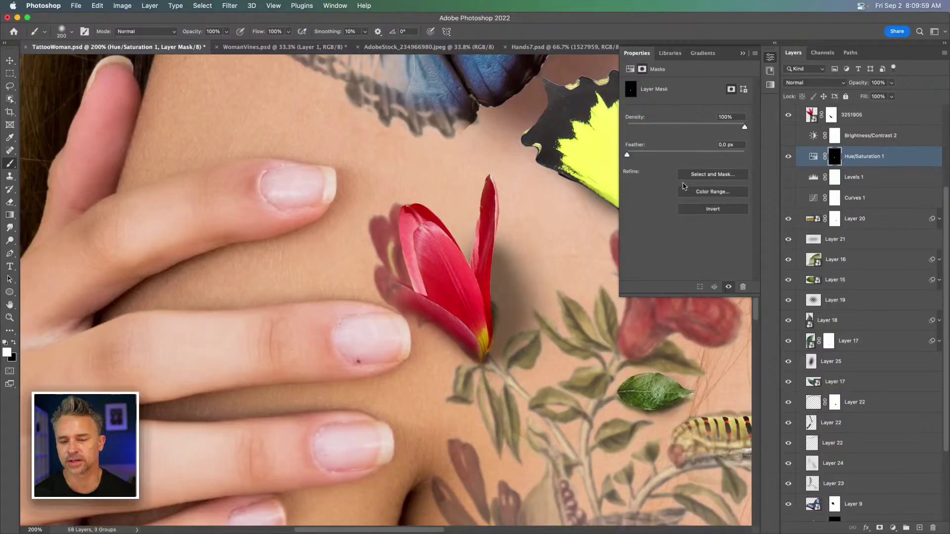
Raise the Hue/Saturation adjustment's Saturation to +33 to warm the flower's shadow
left_click(816, 157)
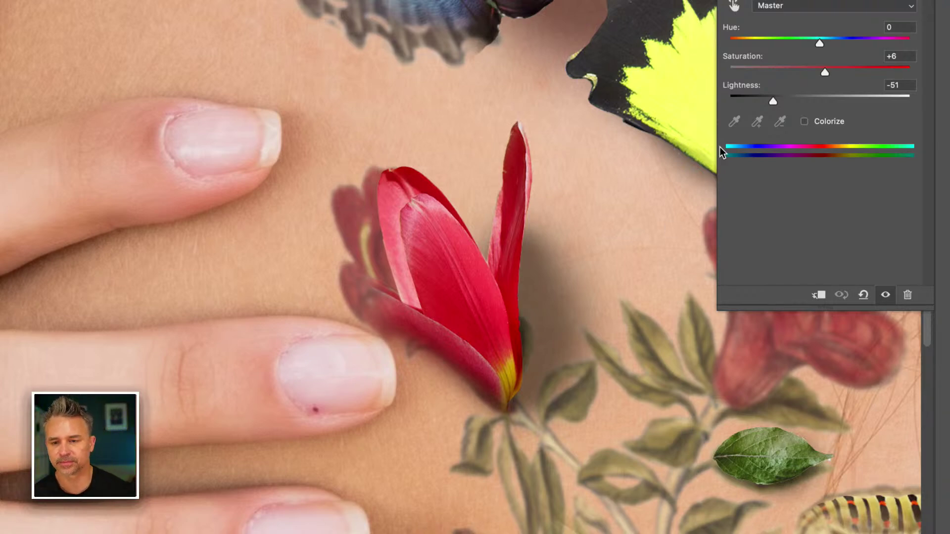
mouse_move(823, 72)
left_mouse_down()
mouse_move(756, 70)
mouse_move(865, 77)
mouse_move(814, 77)
mouse_move(844, 75)
mouse_move(829, 75)
left_mouse_up()
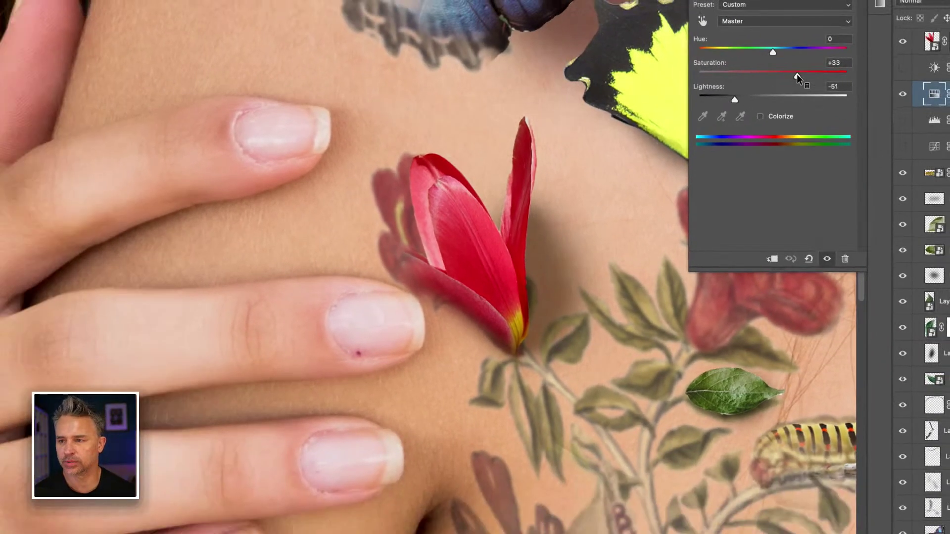
left_click_drag(797, 74, 796, 75)
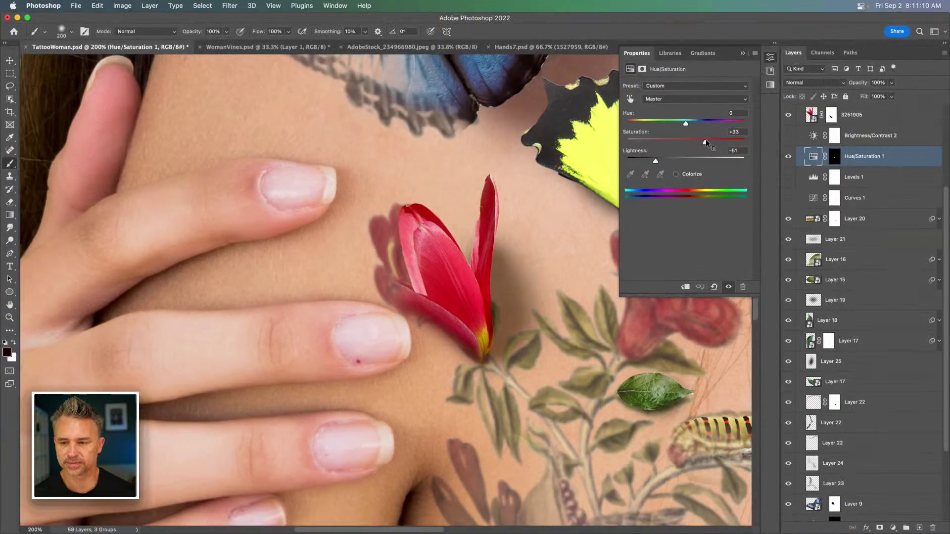
Soften the shadow along the red flower's right edge by painting black on the Hue/Saturation 1 mask with brush Flow at 15%
left_click(834, 157)
key("x")
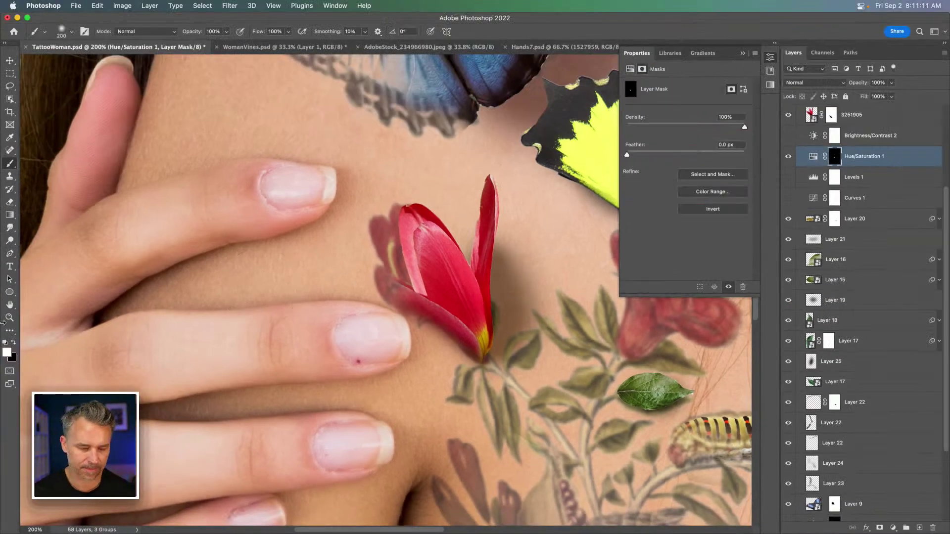
key("x")
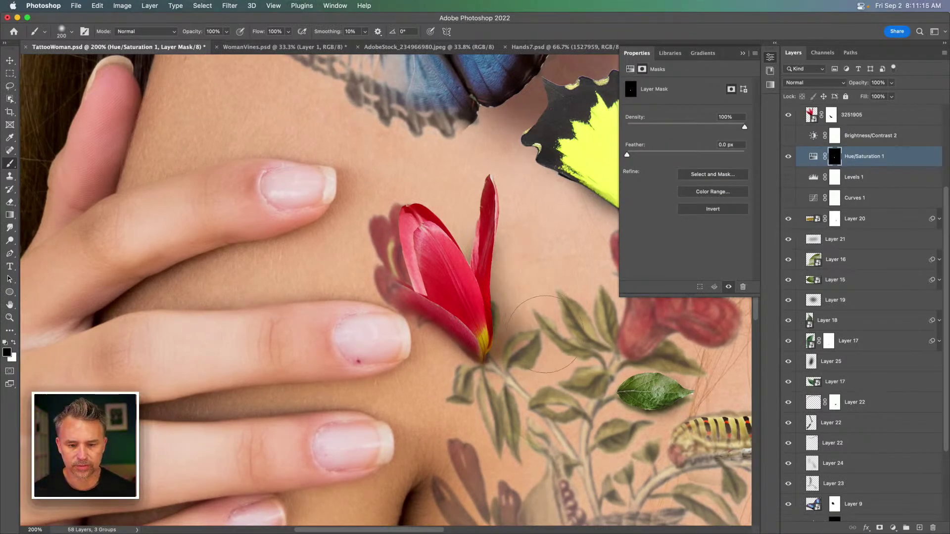
left_click_drag(259, 32, 199, 37)
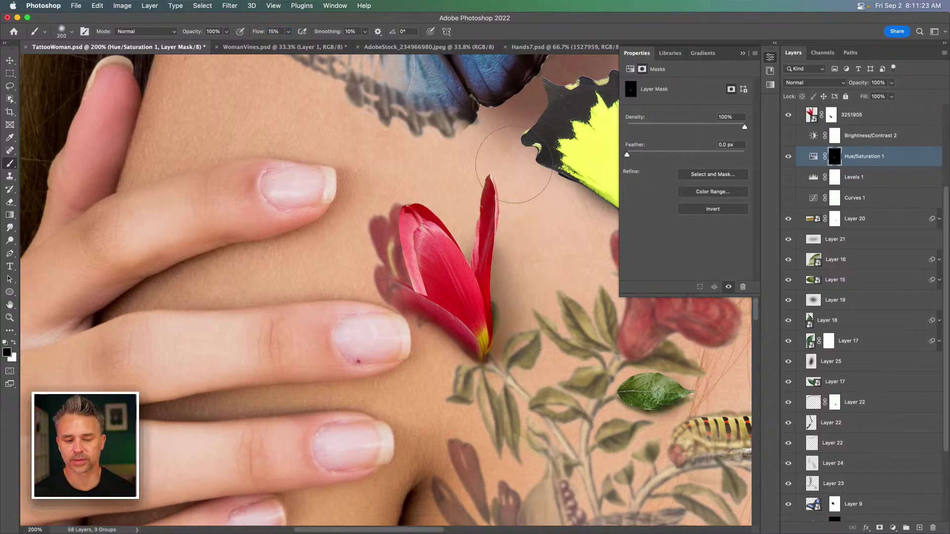
Compare the blue butterfly with its Brightness/Contrast 1 shadow hidden and shown
left_click_drag(460, 185, 402, 278)
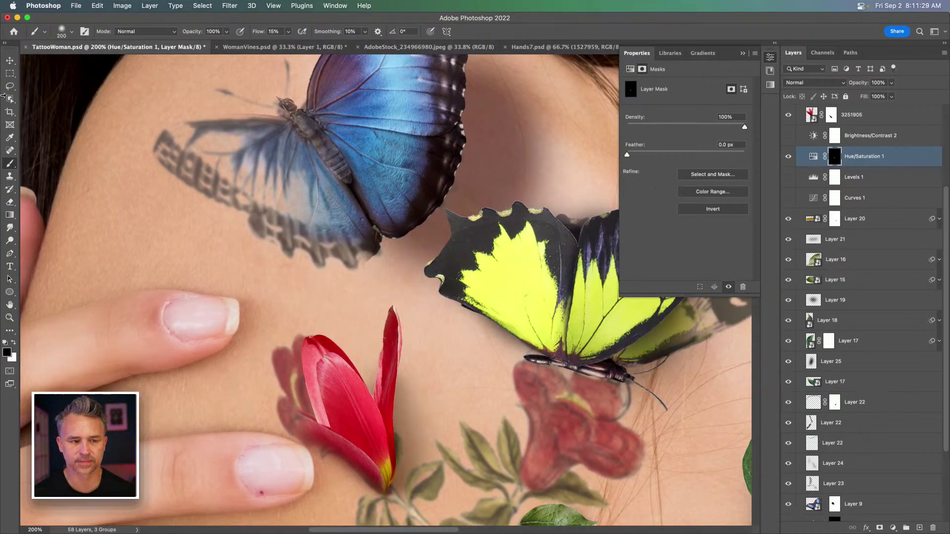
left_click(9, 60)
left_click(862, 519)
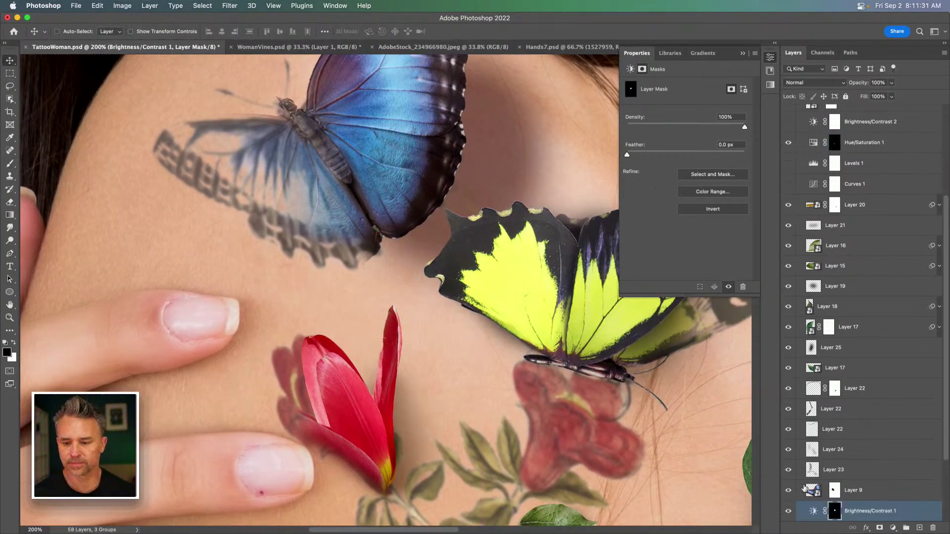
scroll(861, 510, "down", 3)
left_click(789, 432)
left_click(788, 432)
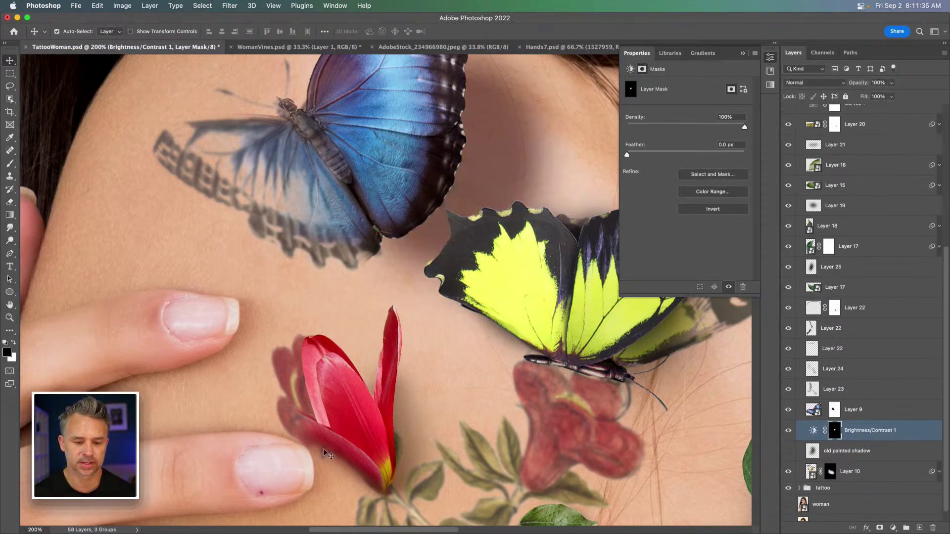
Compare the red flower with its Hue/Saturation 1 shadow hidden and shown
key("alt+period")
left_click(790, 115)
left_click(789, 115)
left_click(789, 115)
left_click(789, 115)
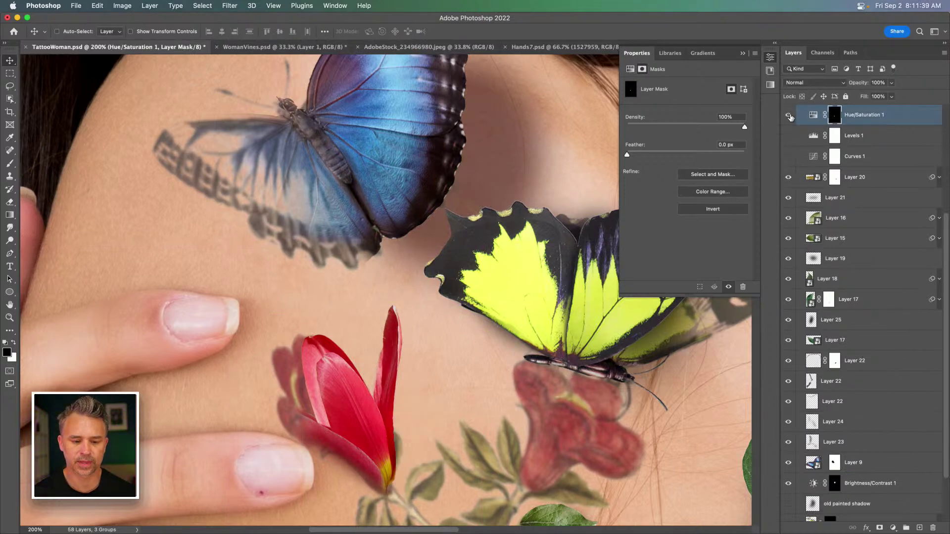
left_click(789, 115)
left_click(789, 115)
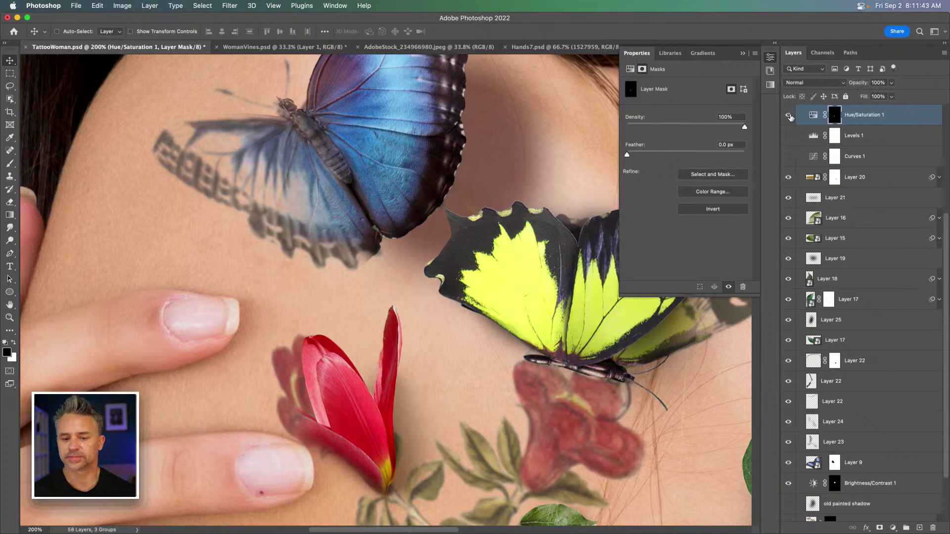
Select the painted shadow layer beneath the caterpillar's branch, Layer 24, and examine it hidden and shown
left_click_drag(445, 322, 222, 259)
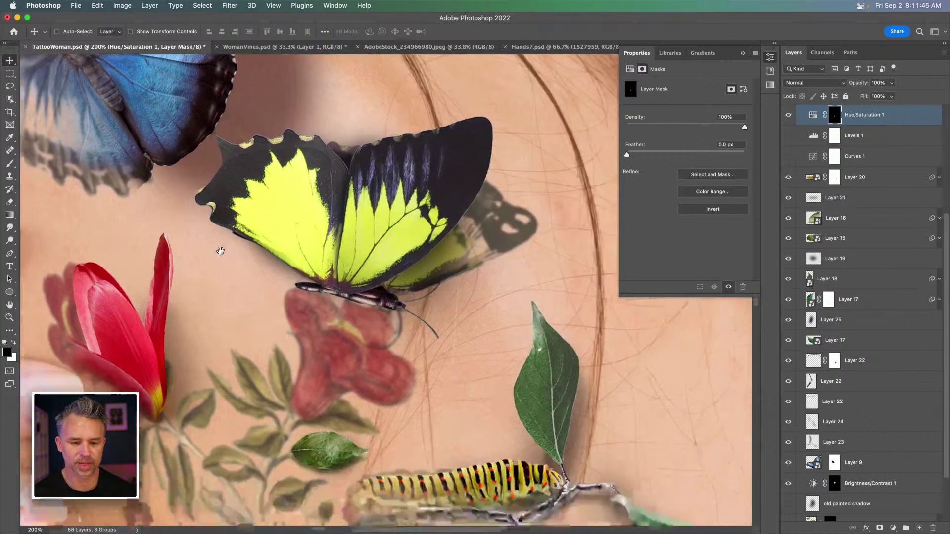
scroll(296, 280, "down", 5)
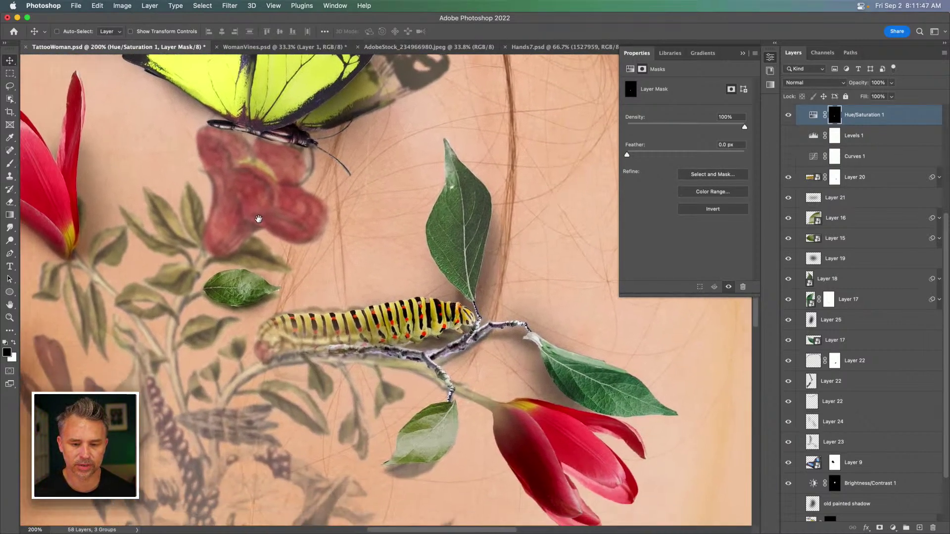
left_click(503, 335, "super")
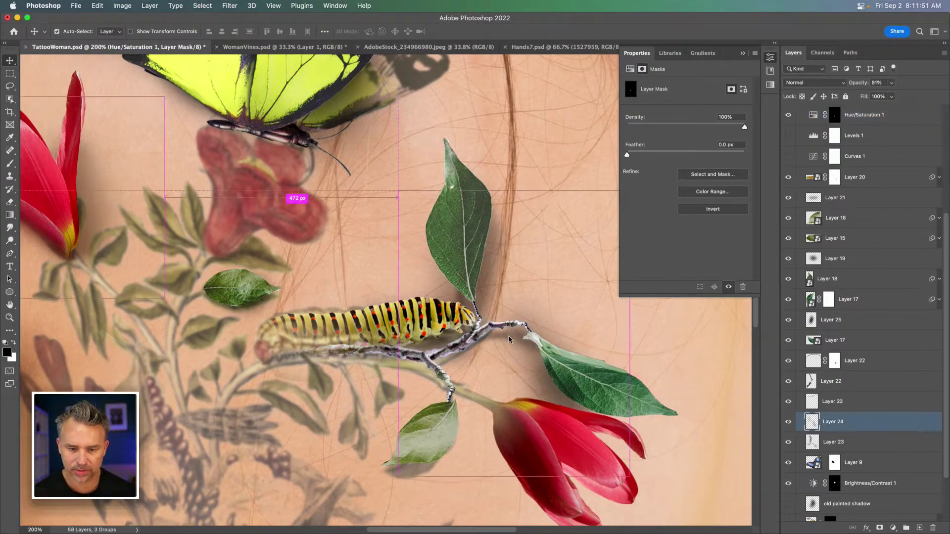
left_click(789, 422)
left_click(789, 422)
left_click(789, 421)
left_click(791, 423)
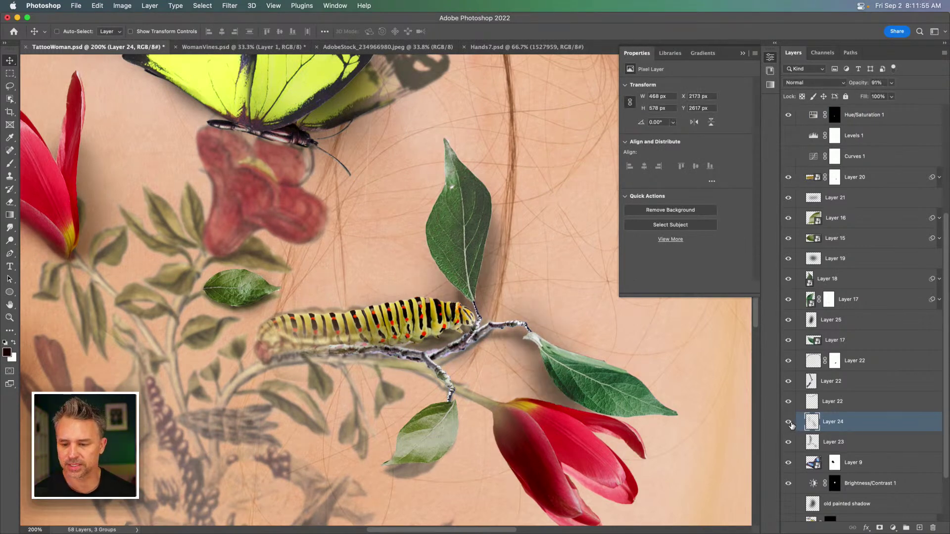
Hide the branch and shadow layers from Layer 22 down to Layer 23, and show them again one by one to tell them apart
left_click(794, 382)
left_click_drag(791, 385, 790, 447)
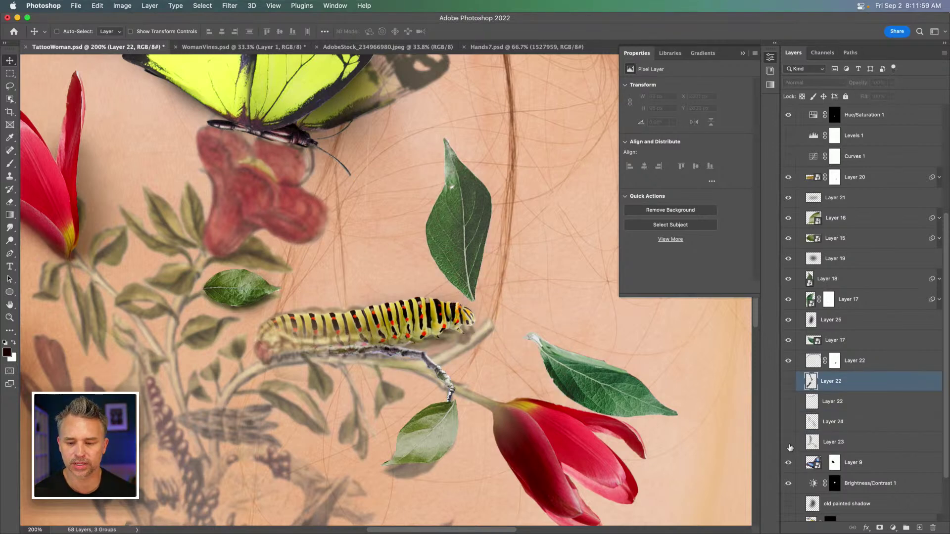
left_click(789, 381)
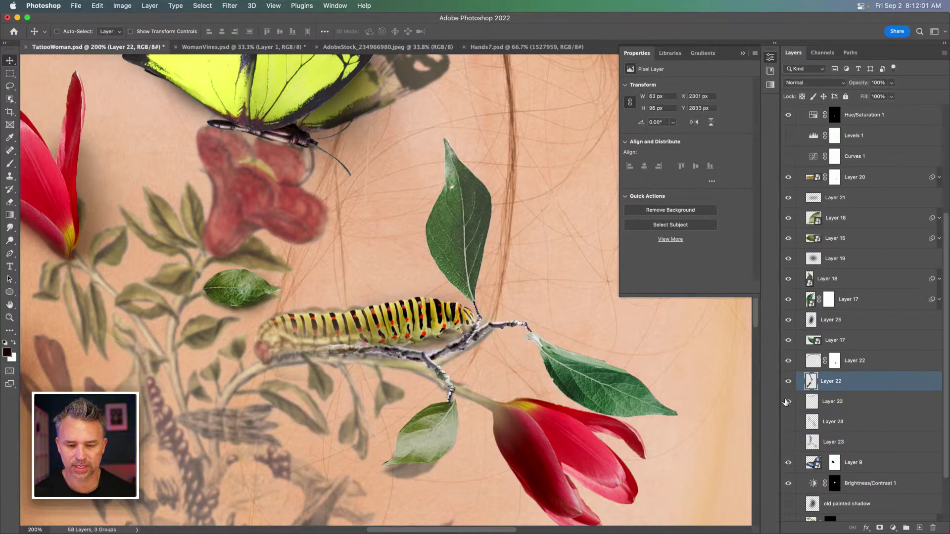
left_click(788, 402)
left_click(836, 424)
left_click(790, 423)
left_click(790, 423)
left_click(788, 442)
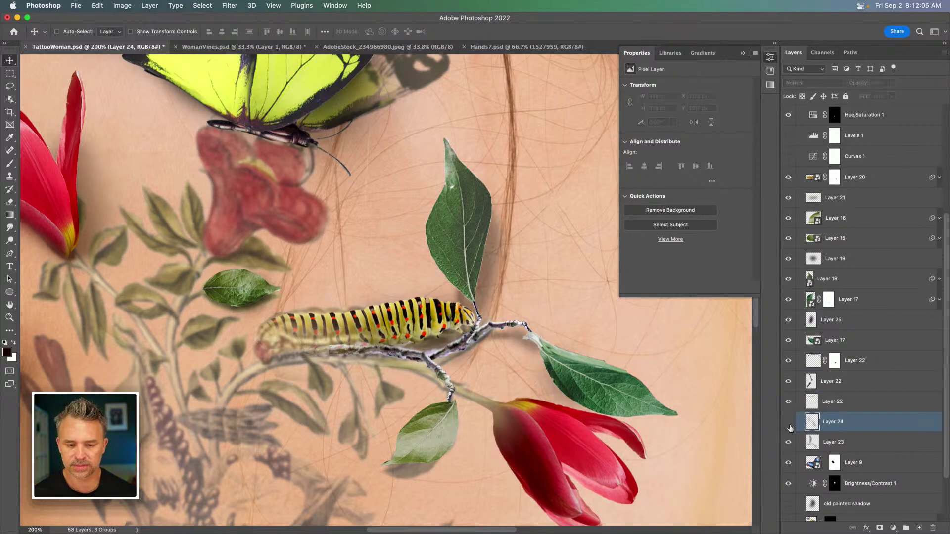
left_click(790, 423)
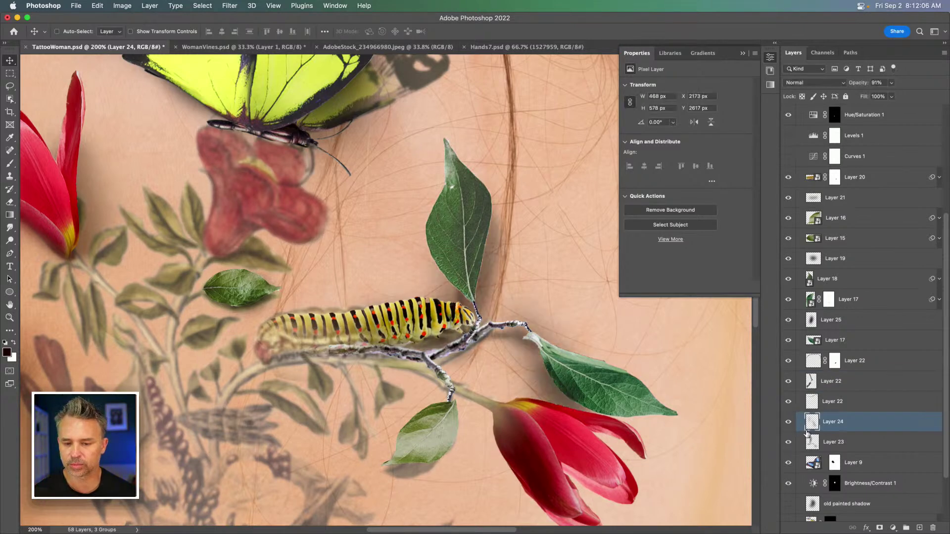
Merge the two painted shadow layers, Layer 23 and Layer 24, into one layer
left_click(842, 444)
left_click(835, 423, "shift")
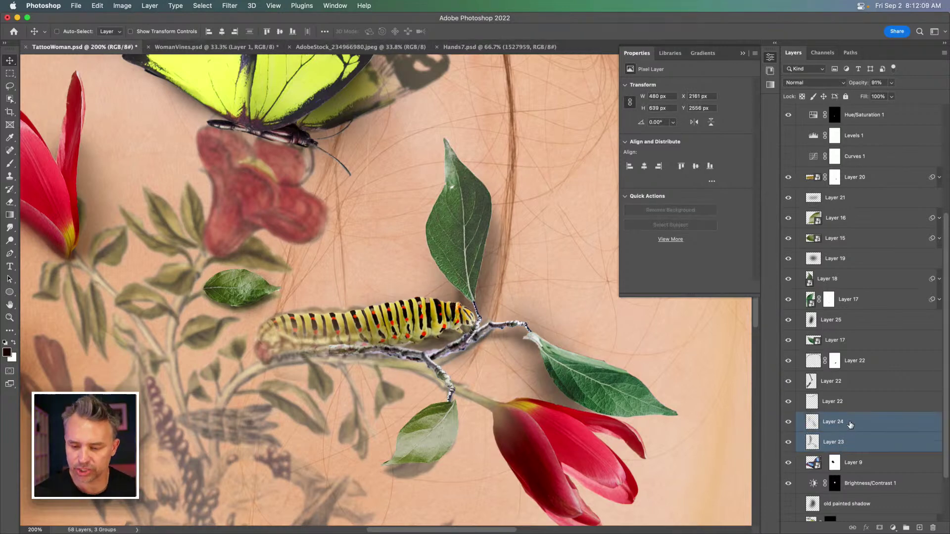
right_click(848, 421)
left_click(757, 378)
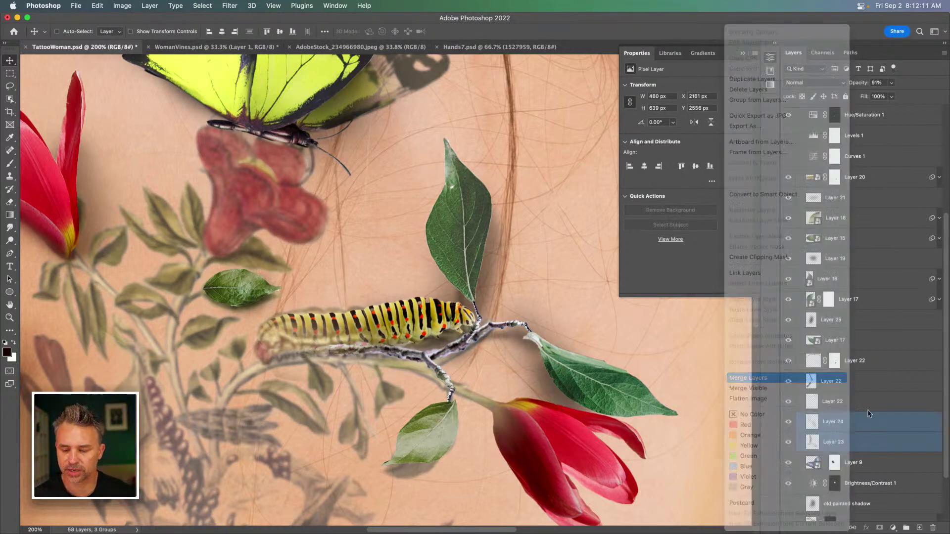
Add a Hue/Saturation adjustment above the merged Layer 24 with Saturation +5 and Lightness -45, and invert its mask to black
left_click(894, 528)
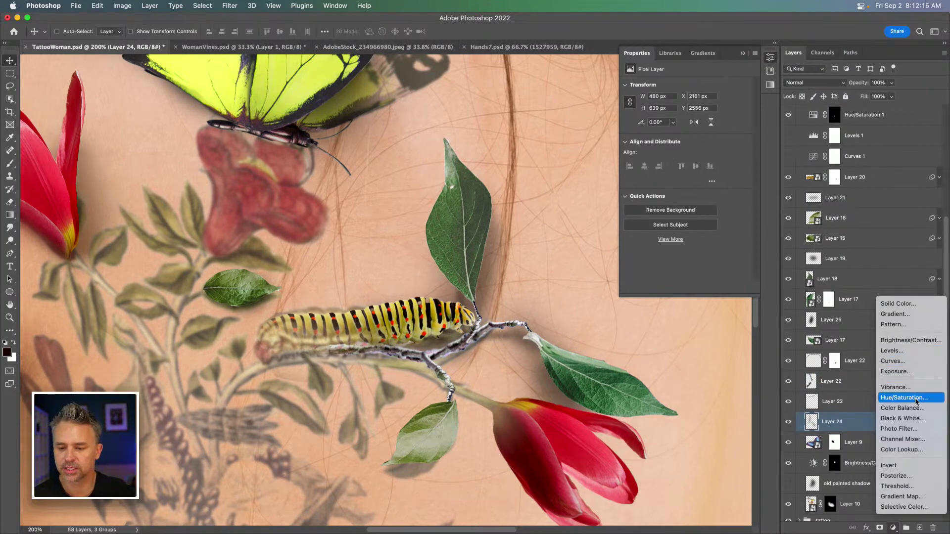
left_click(916, 398)
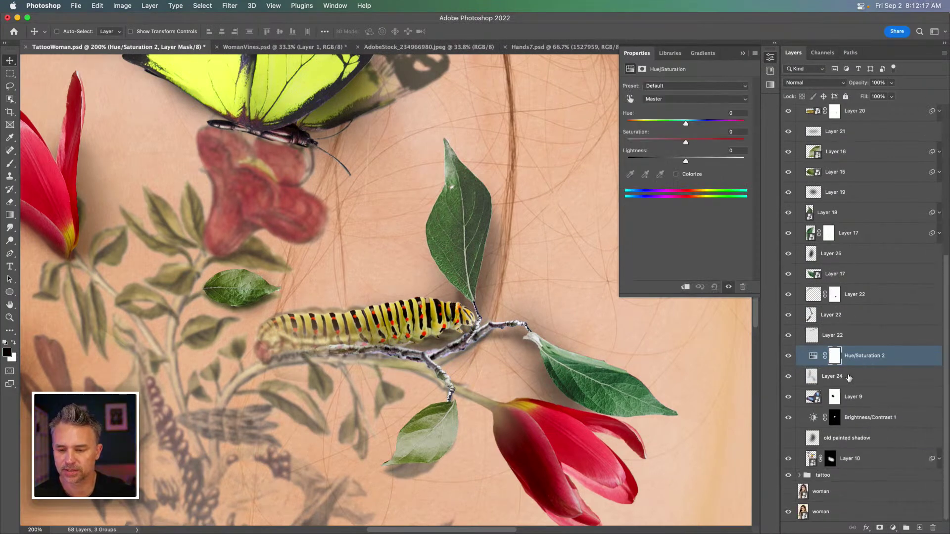
left_click(832, 376)
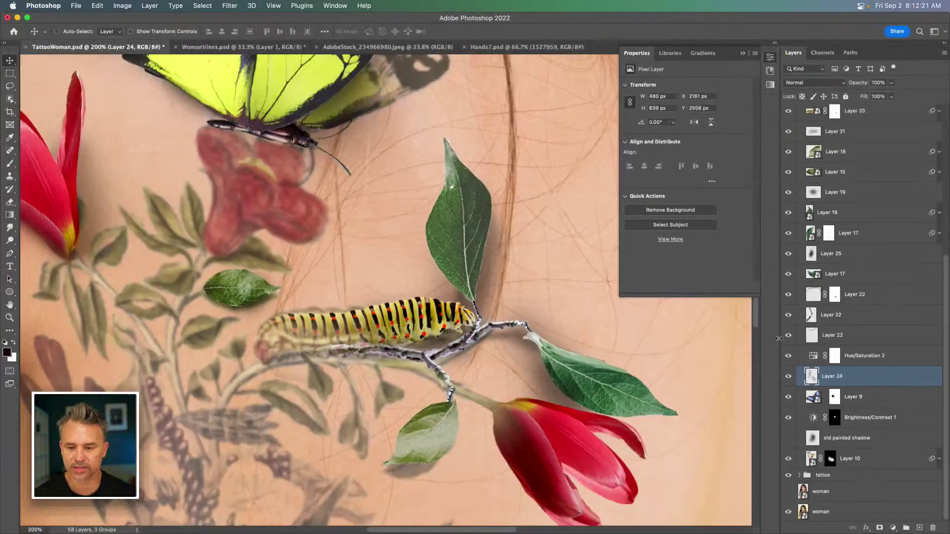
left_click(814, 358)
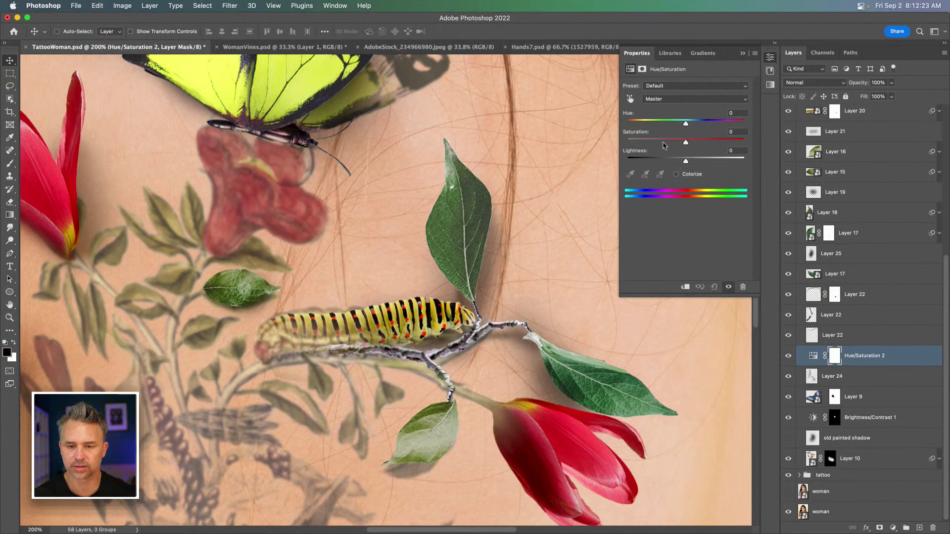
left_click_drag(661, 160, 689, 143)
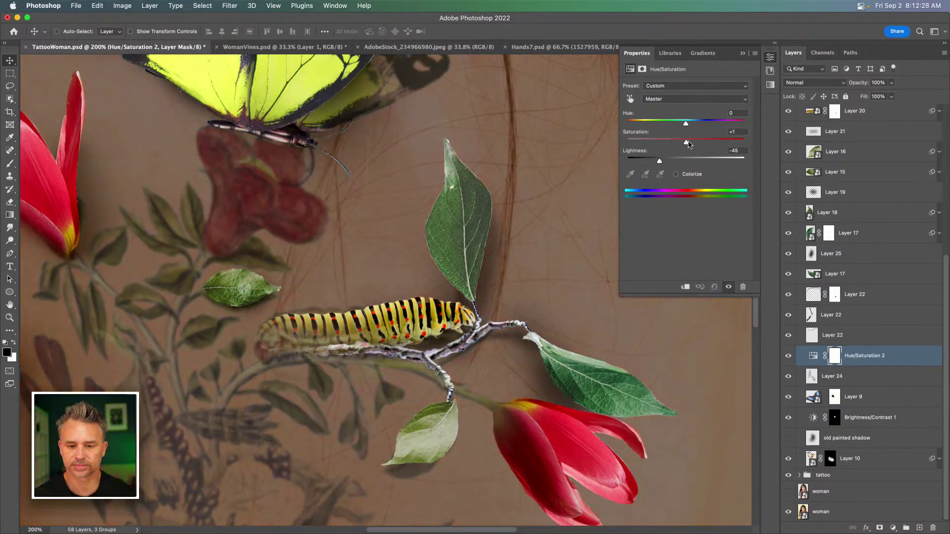
left_click(836, 356)
key("super+i")
Load the painted shadow on Layer 24 as a selection, and compare the leaves with that layer hidden and shown
left_click(847, 376)
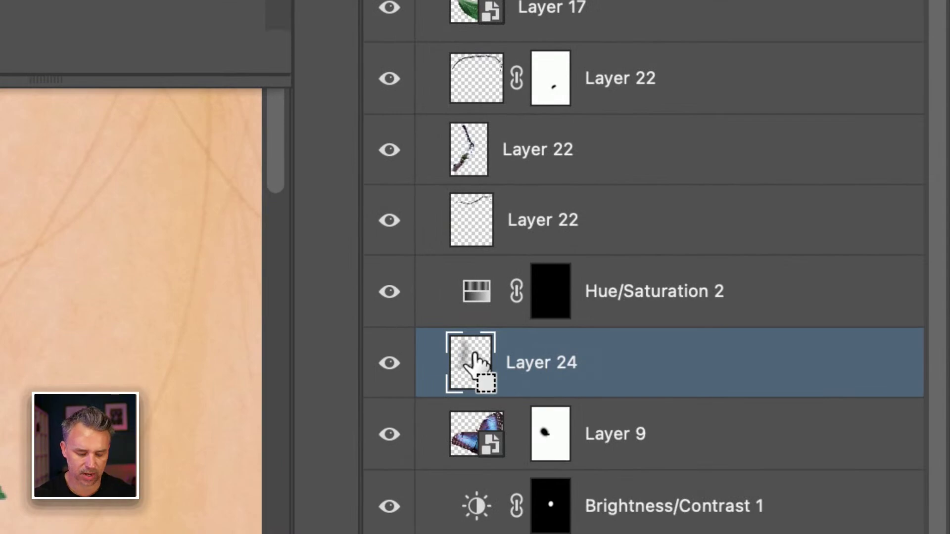
left_click(474, 366, "super")
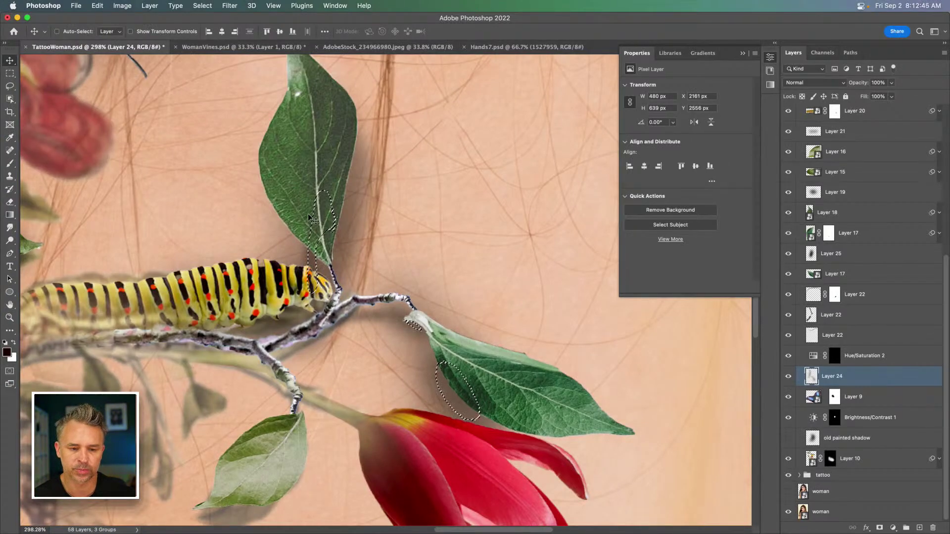
left_click(789, 378)
left_click(789, 378)
left_click(788, 378)
left_click(789, 378)
left_click(789, 378)
left_click(790, 379)
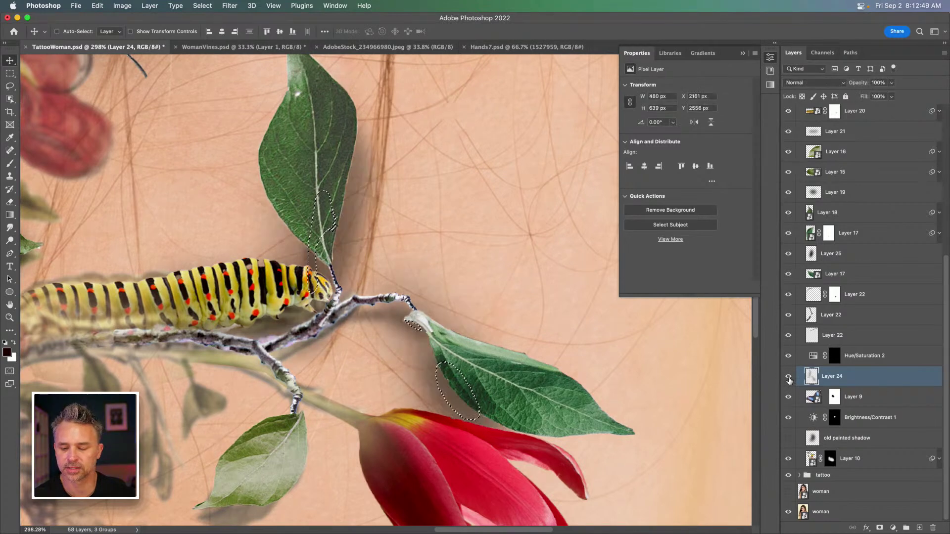
Hide Layer 24, fill the selected shadow area on the Hue/Saturation 2 mask with the white foreground color, and deselect
left_click(836, 356)
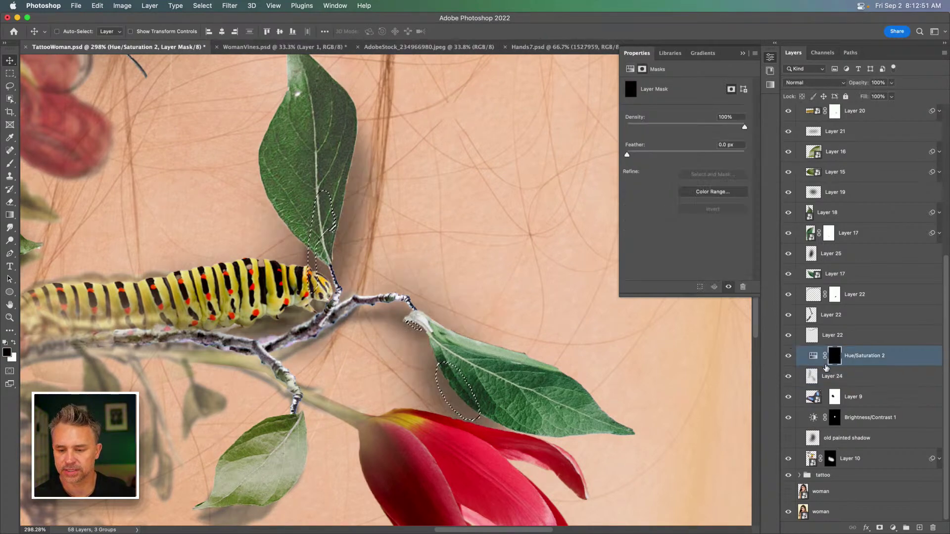
left_click(789, 378)
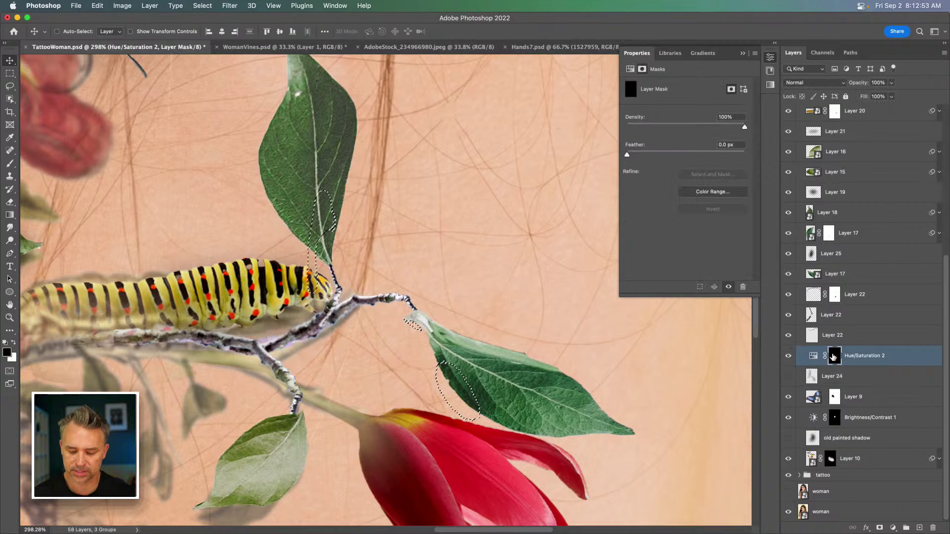
left_click(13, 343)
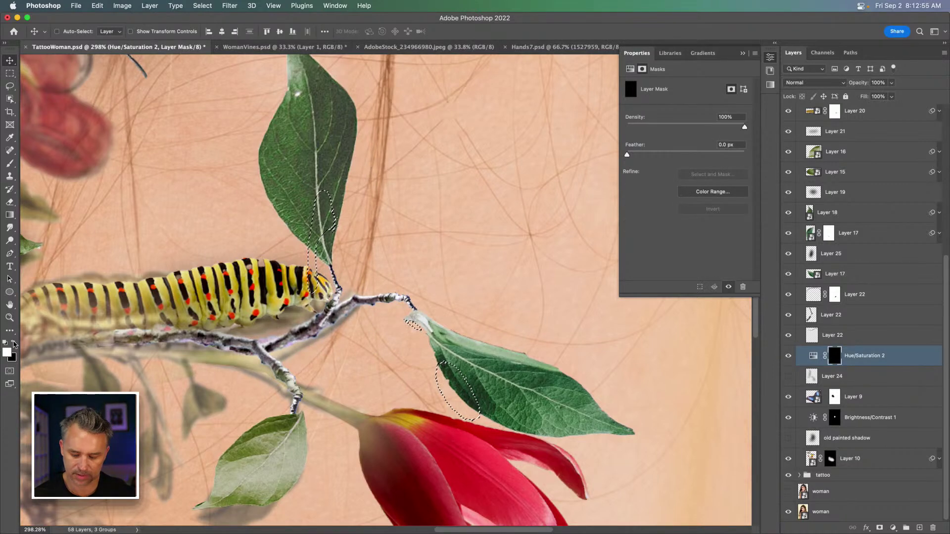
key("shift+BackSpace")
left_click(478, 220)
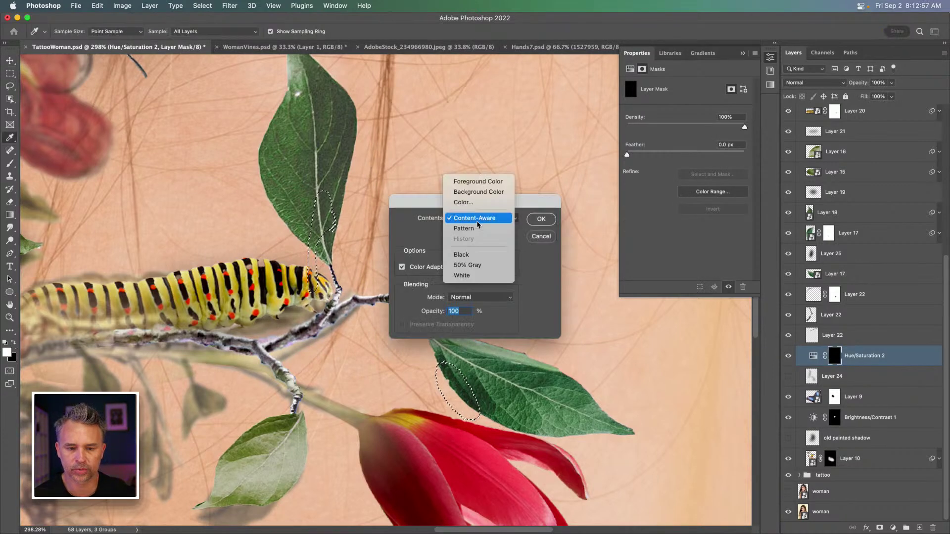
left_click(485, 182)
left_click(542, 219)
key("v")
key("super+d")
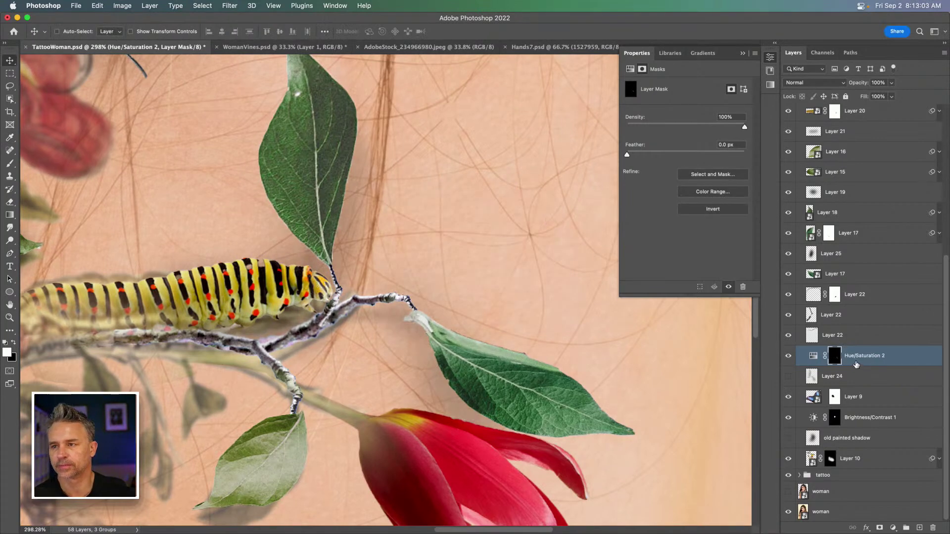
Darken and warm the leaf and branch shadows by setting Hue/Saturation 2 to Lightness -75 and Saturation +55
left_click(833, 381)
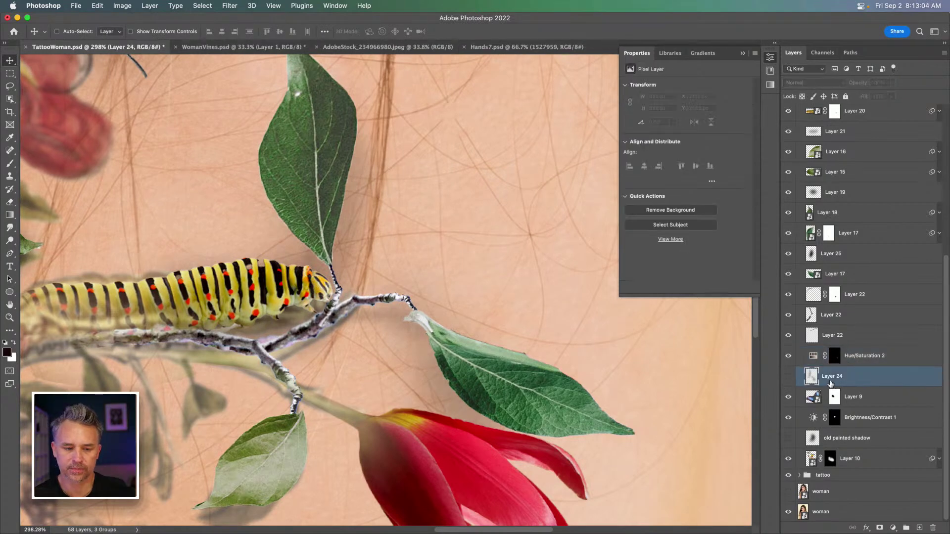
left_click(788, 377)
left_click(830, 357)
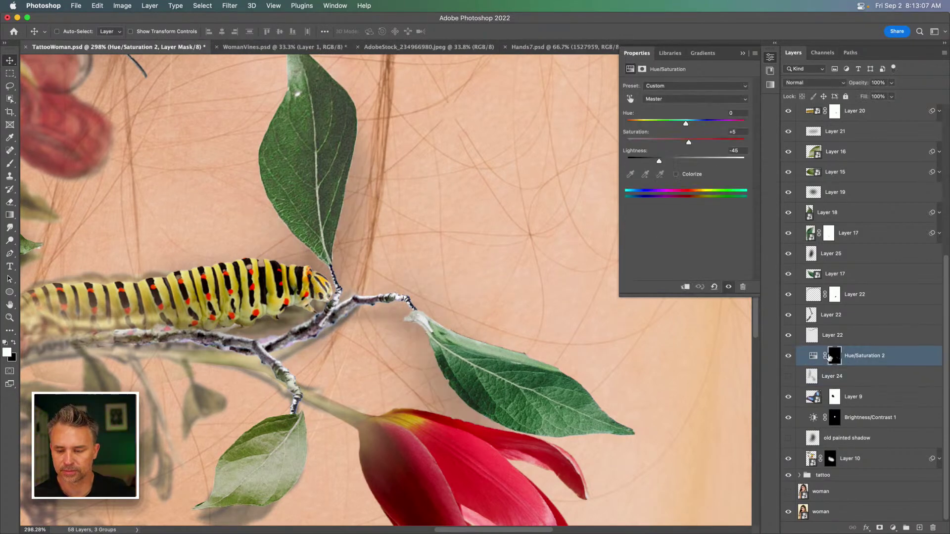
left_click(813, 356)
mouse_move(644, 158)
left_mouse_down()
mouse_move(614, 160)
mouse_move(664, 164)
mouse_move(642, 163)
left_mouse_up()
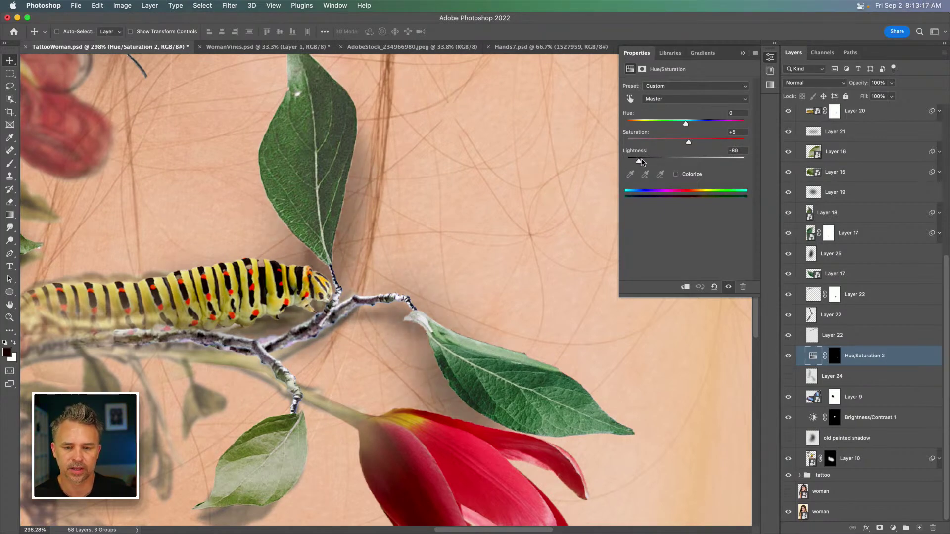
left_click_drag(689, 144, 716, 144)
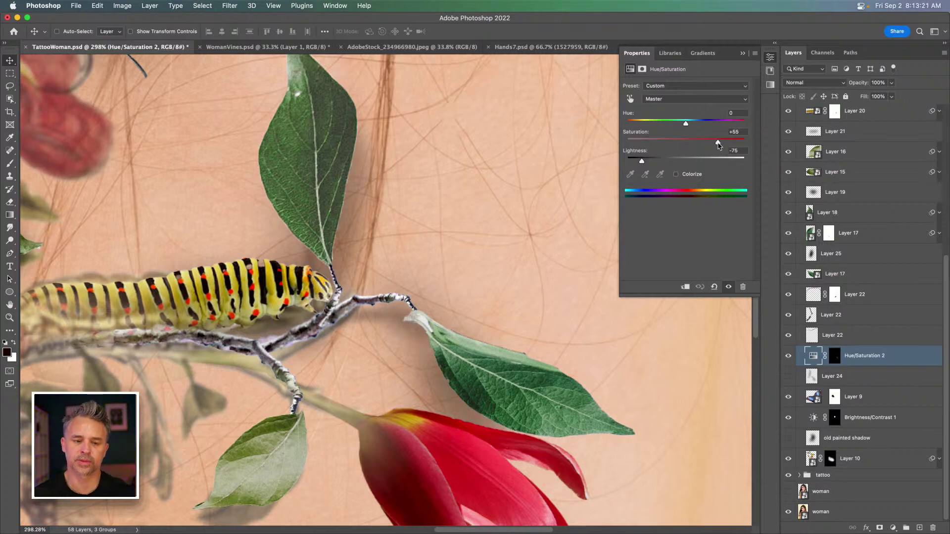
Delete the hidden Layer 24 that held the merged painted leaf and branch shadows
key("super+minus")
key("super+minus")
key("super+minus")
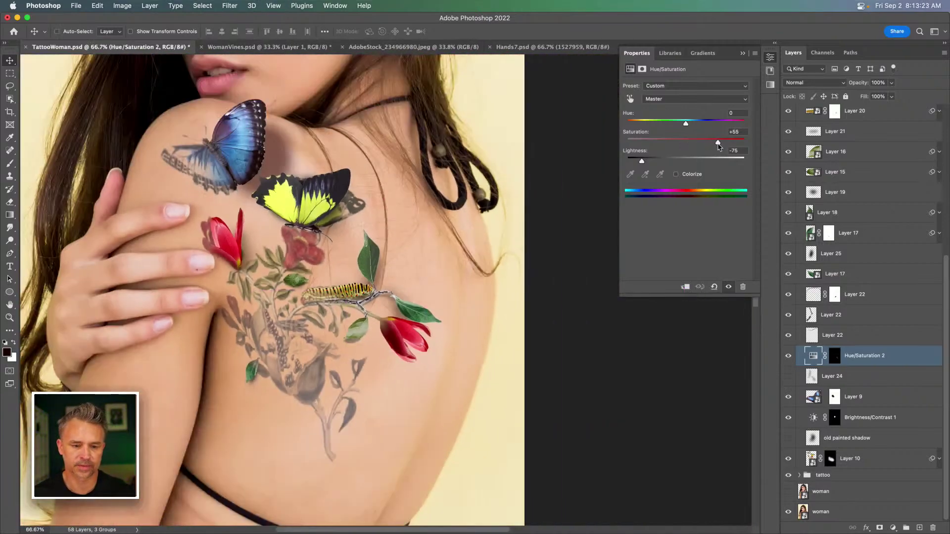
scroll(303, 275, "left", 5)
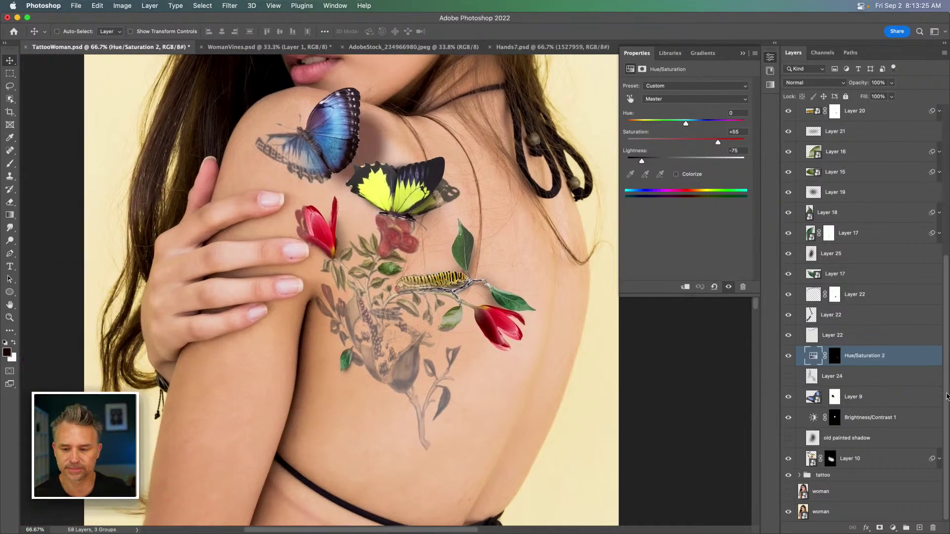
left_click(845, 377)
key("BackSpace")
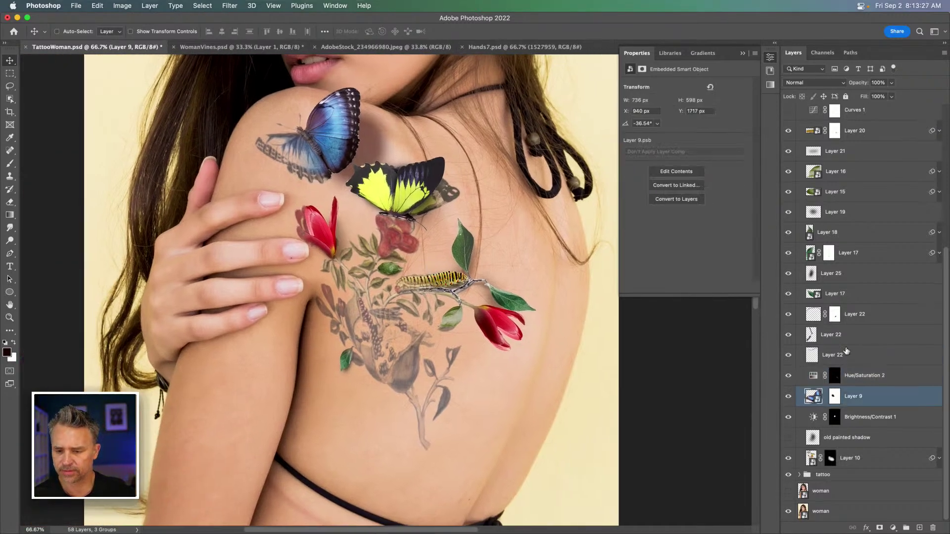
Rename the Hue/Saturation 2 adjustment layer as Shadow
left_click(858, 377)
type("Shad")
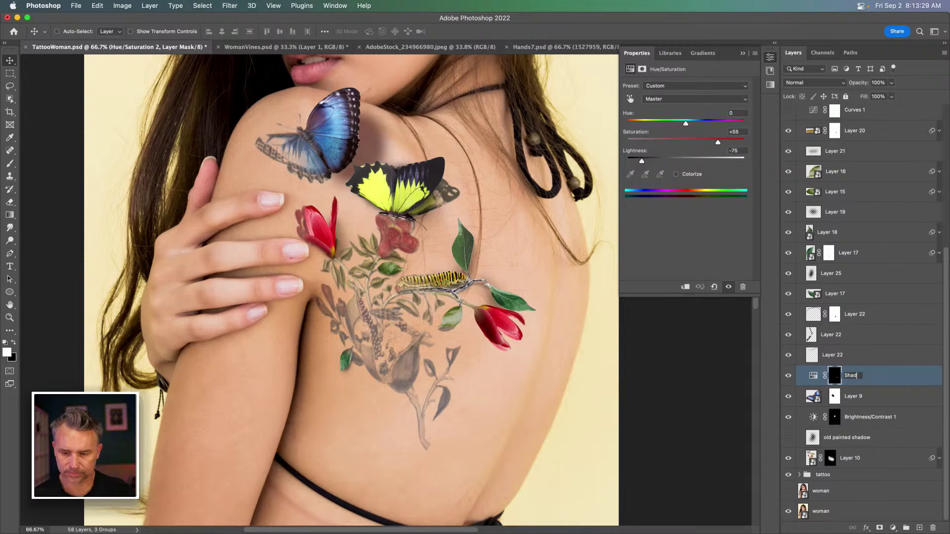
type("ow")
key("Return")
Compare the image with the "old painted shadow" layer shown and hidden, and delete that layer
left_click(842, 441)
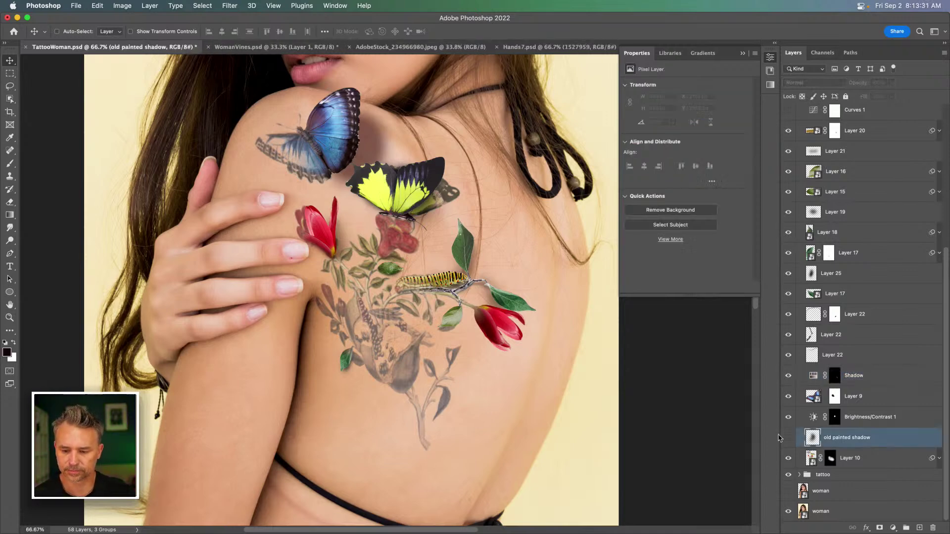
left_click(787, 439)
left_click(788, 439)
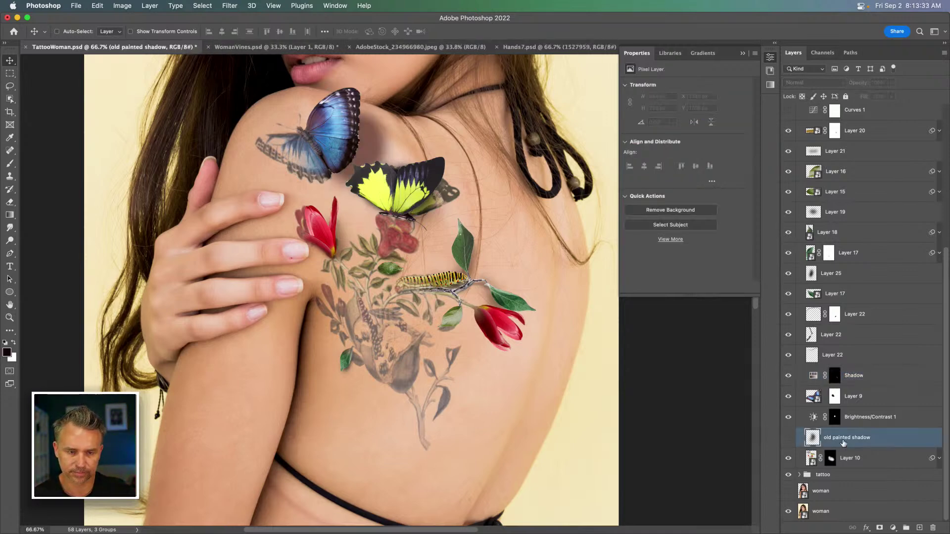
key("BackSpace")
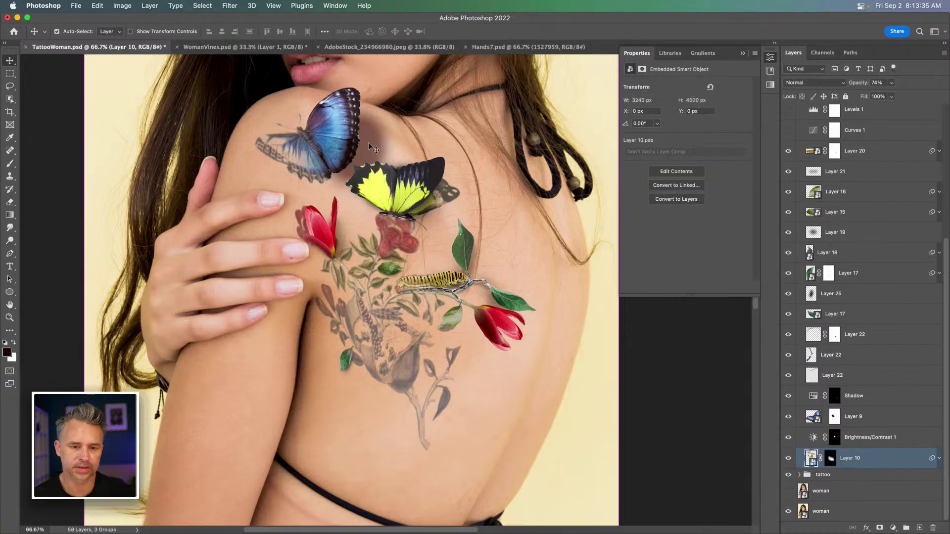
Add a Hue/Saturation adjustment above Brightness/Contrast 1 and replace its mask with a copy of the Brightness/Contrast 1 mask
left_click(823, 444)
left_click(893, 526)
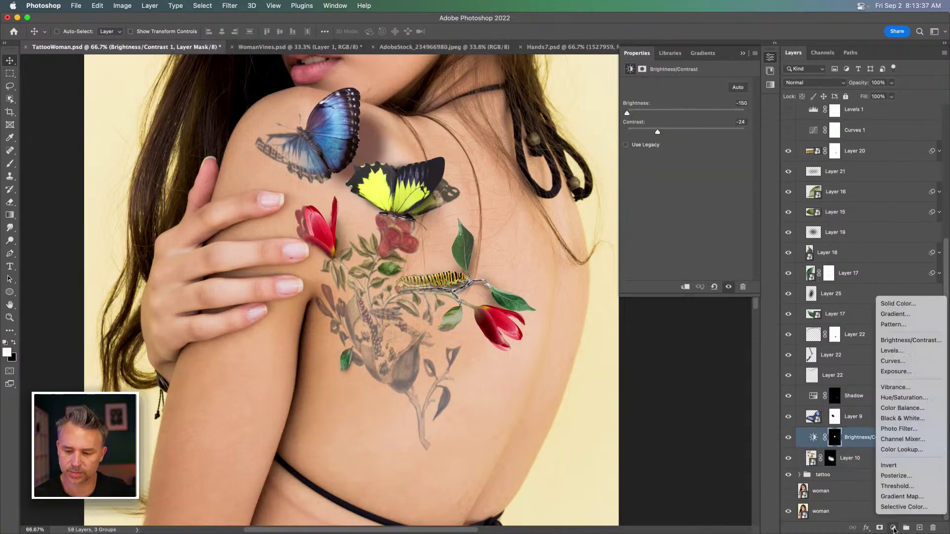
left_click(904, 397)
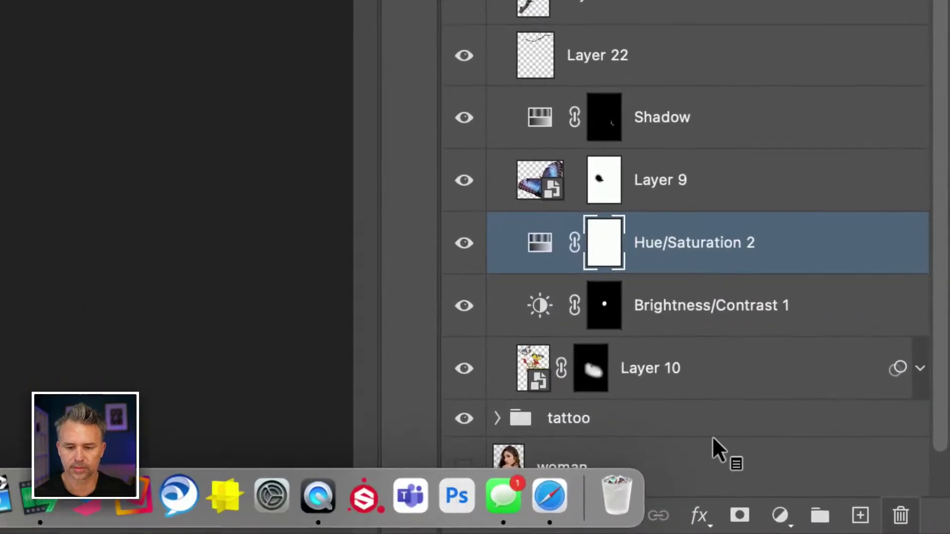
right_click(610, 254)
left_click(643, 266)
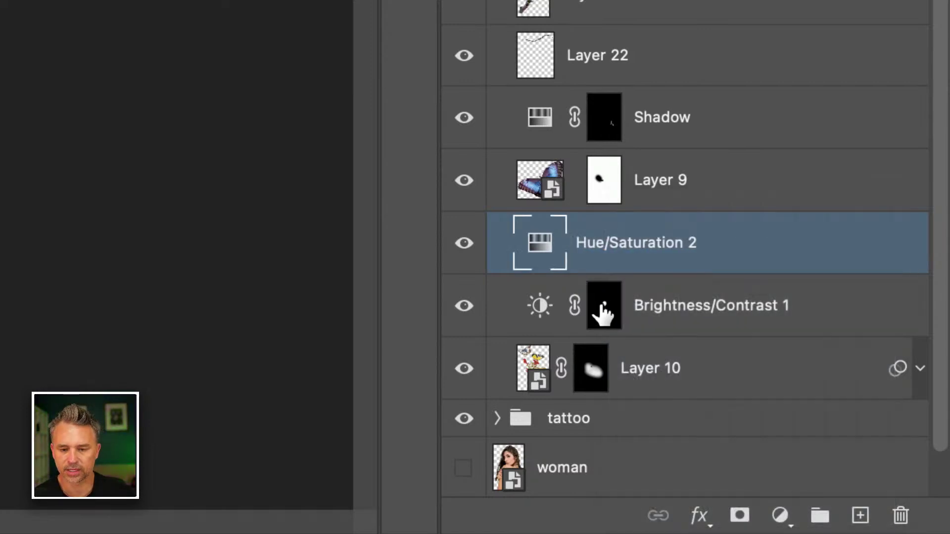
left_click_drag(607, 314, 604, 256)
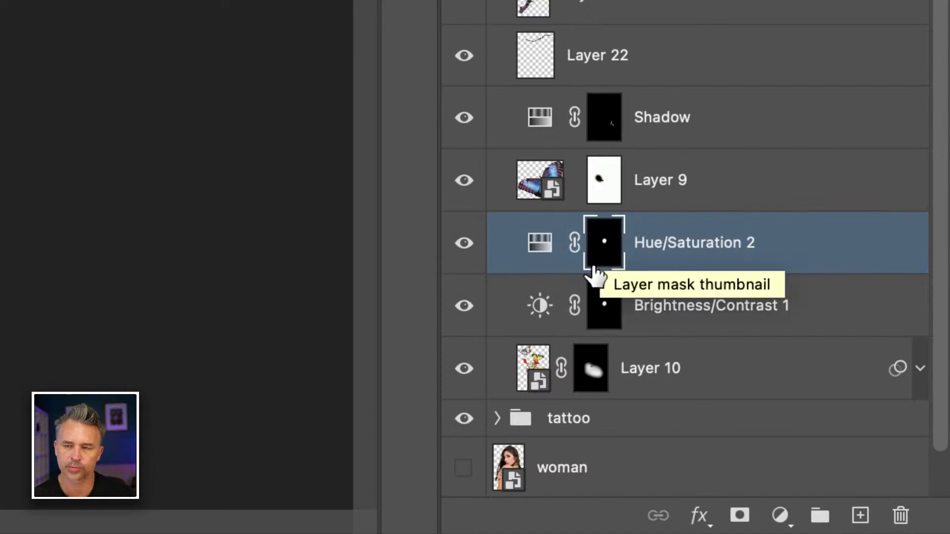
Hide Brightness/Contrast 1 and set the new butterfly shadow's Hue/Saturation adjustment to Saturation +43 and Lightness -47
left_click(462, 306)
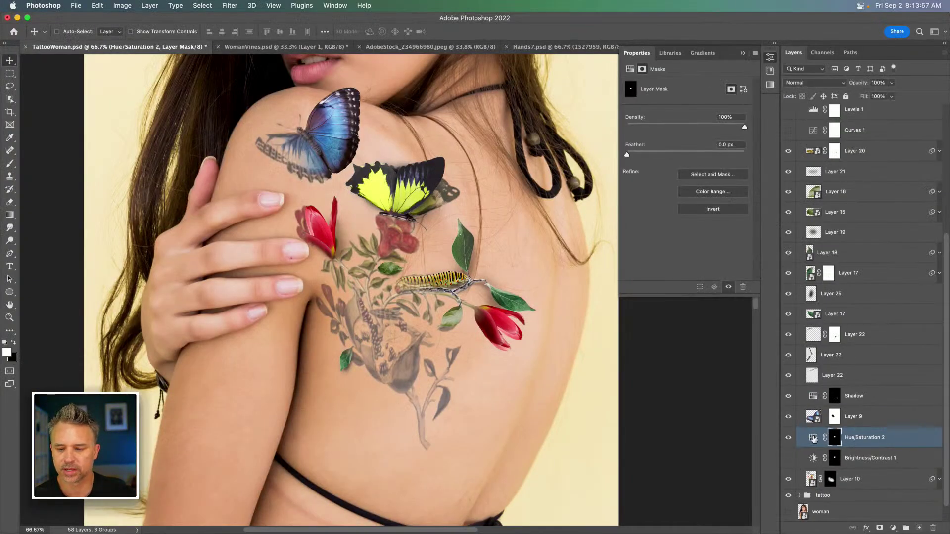
left_click(813, 439)
left_click_drag(685, 143, 657, 160)
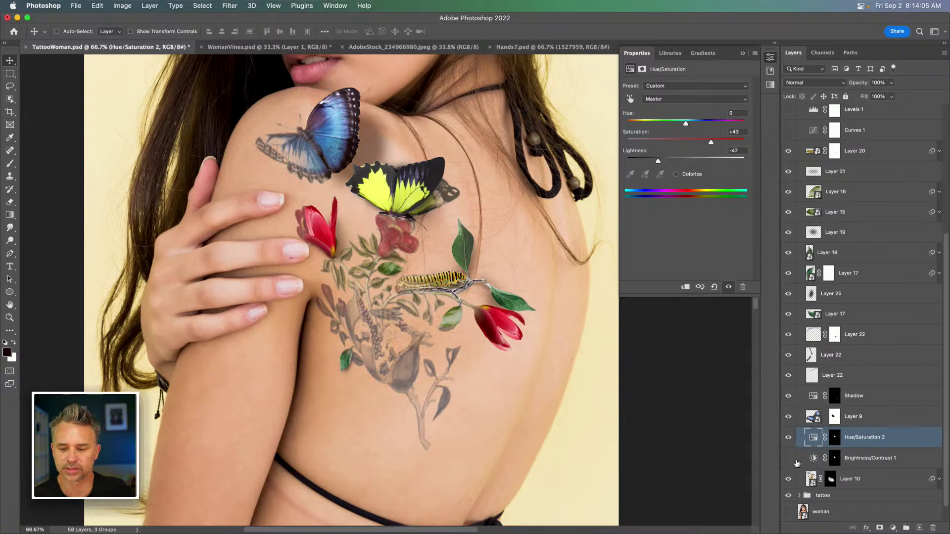
Soften the blue butterfly's shadow by painting black on the Hue/Saturation 2 mask with a 400-pixel brush
left_click(833, 439)
key("b")
key("x")
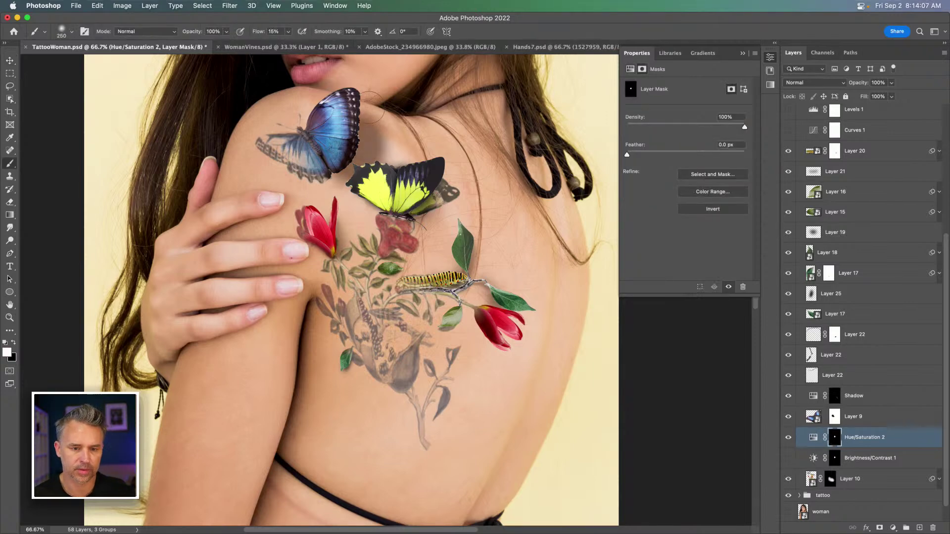
key("bracketright")
key("bracketright")
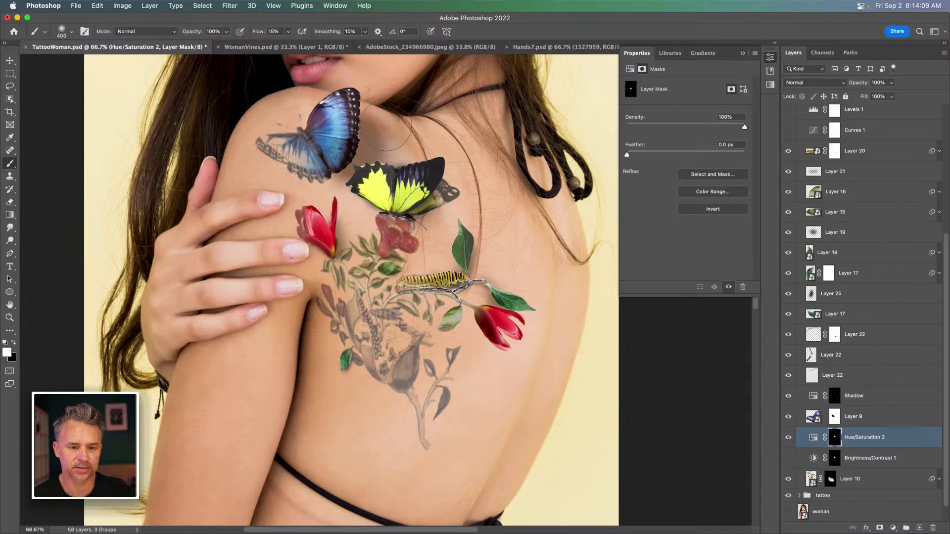
key("x")
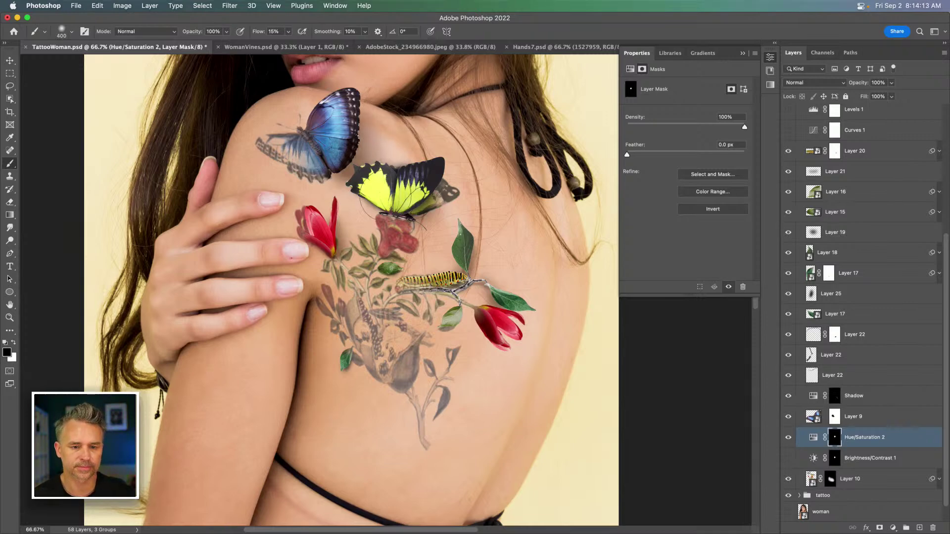
left_click_drag(411, 255, 431, 291)
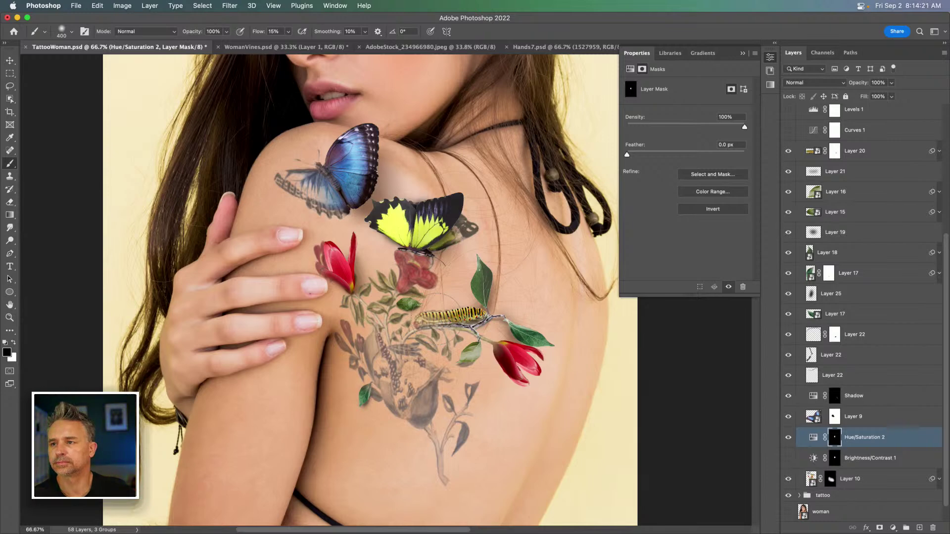
Locate the layer of the red tulip below the branch by comparing layer visibility, and select the lower 3251905 layer
left_click(10, 60)
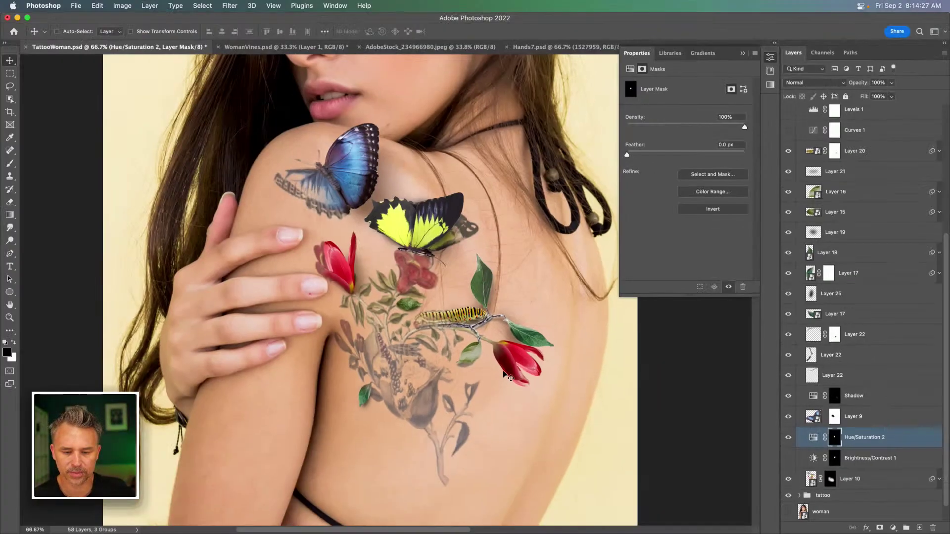
scroll(508, 377, "up", 6)
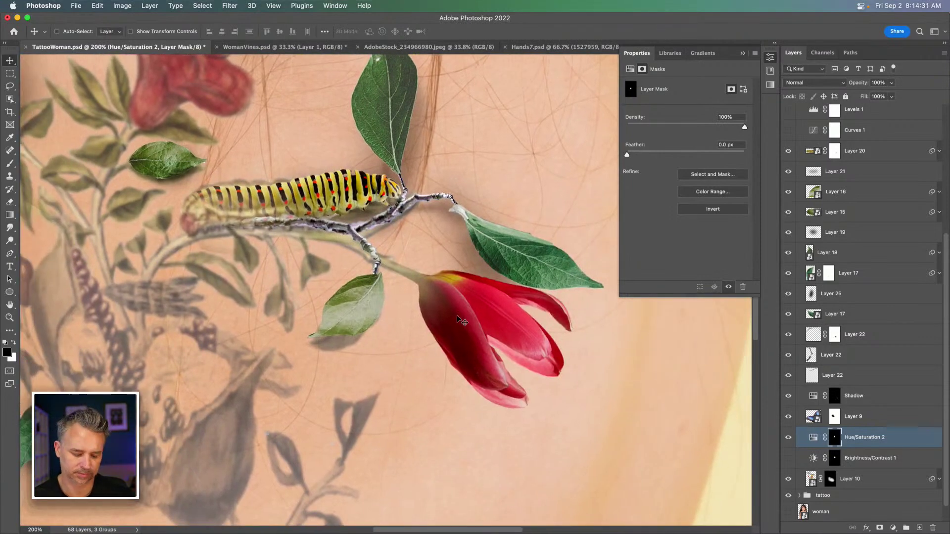
left_click(462, 321, "super")
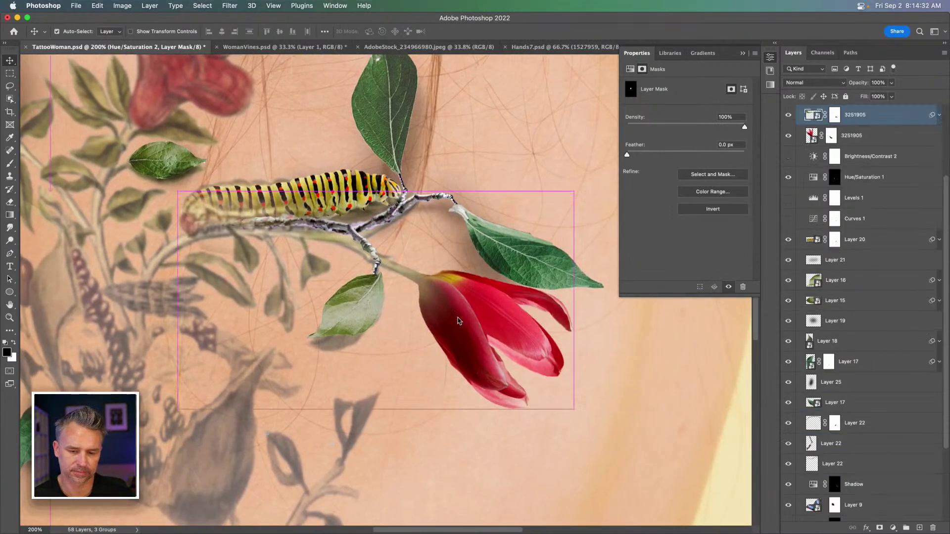
left_click(864, 136)
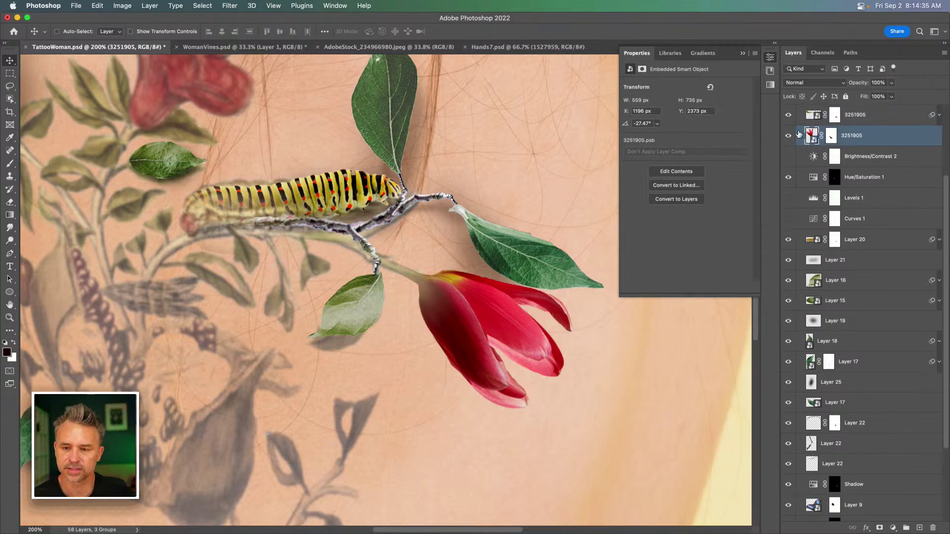
left_click(372, 315, "super")
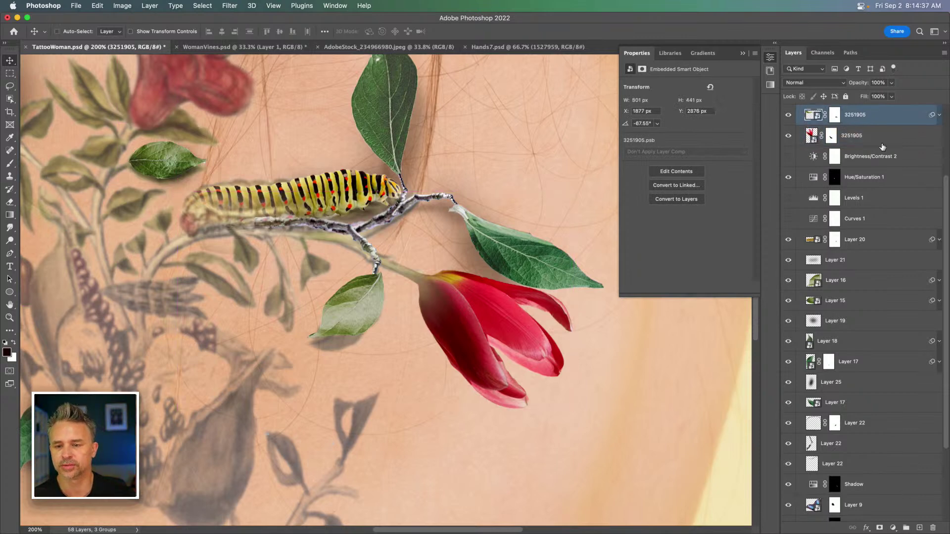
scroll(881, 153, "up", 3)
left_click(789, 192)
left_click(789, 192)
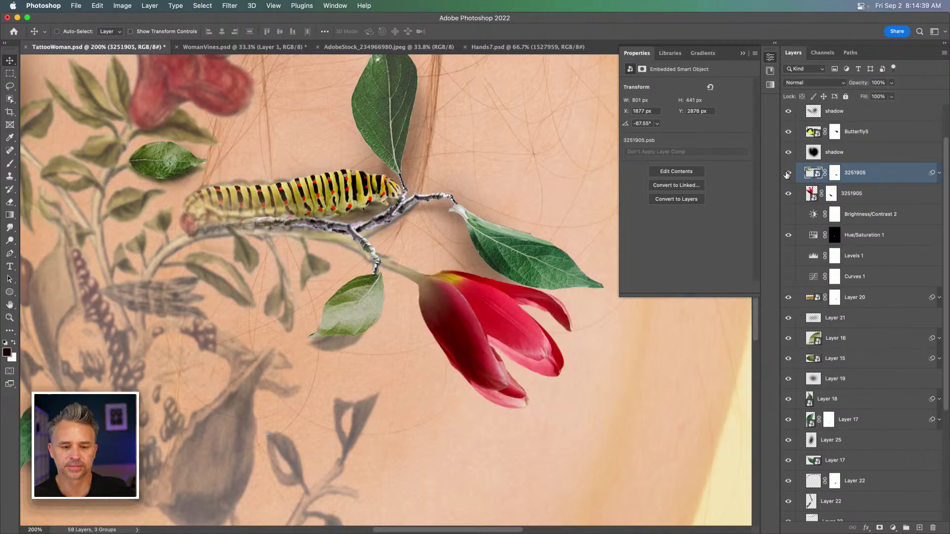
left_click(870, 195)
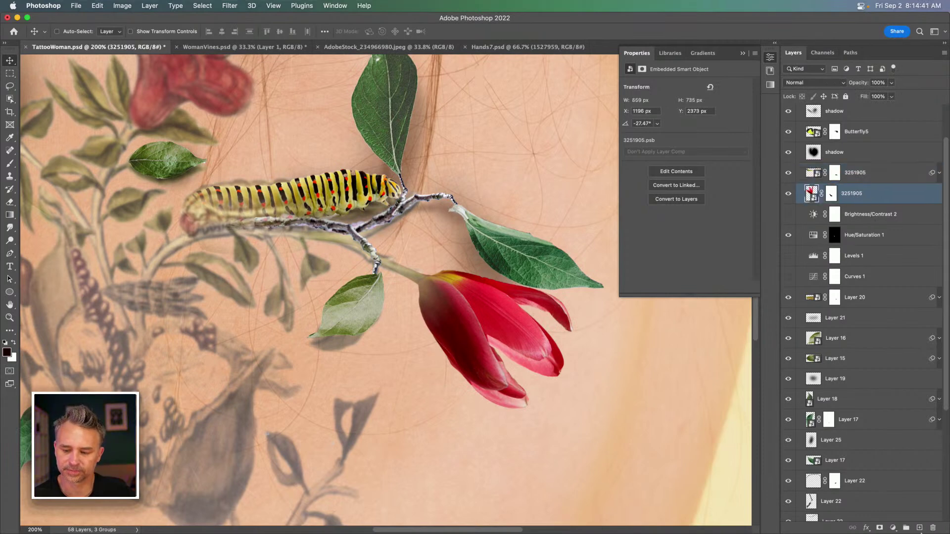
Add a Hue/Saturation adjustment above the lower 3251905 layer and invert its mask to black
left_click(893, 528)
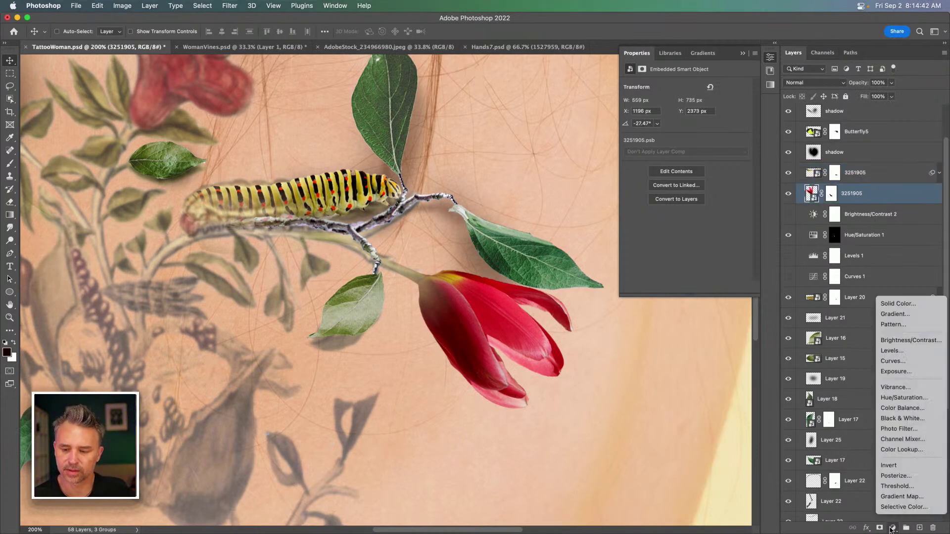
left_click(913, 399)
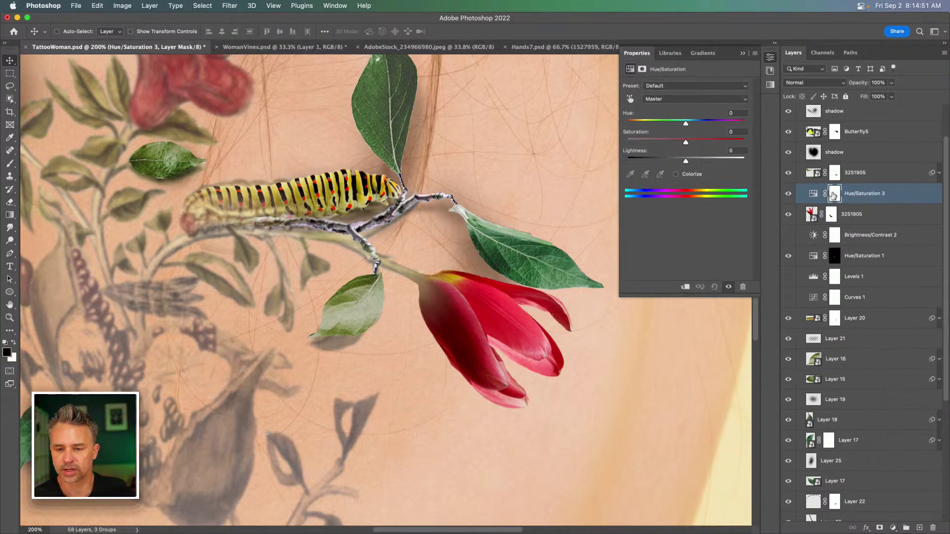
left_click(834, 195)
key("super+i")
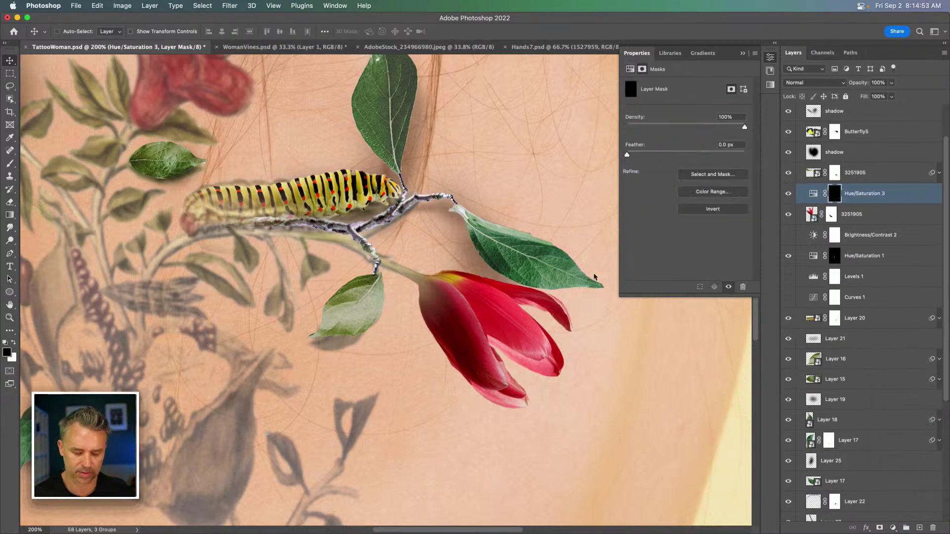
Ready a white 150-pixel brush and strongly lower the Lightness of the Hue/Saturation 3 adjustment
key("b")
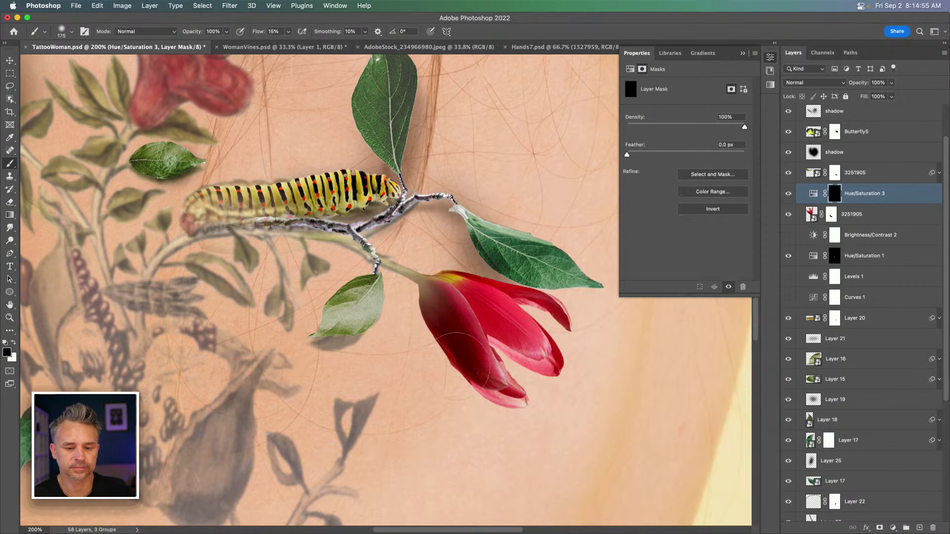
left_click(13, 345)
key("bracketleft")
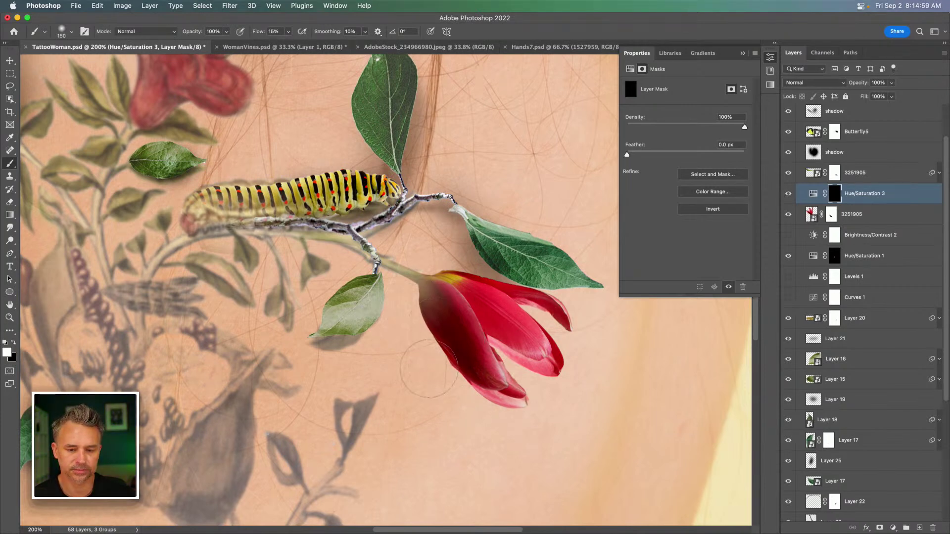
left_click(813, 196)
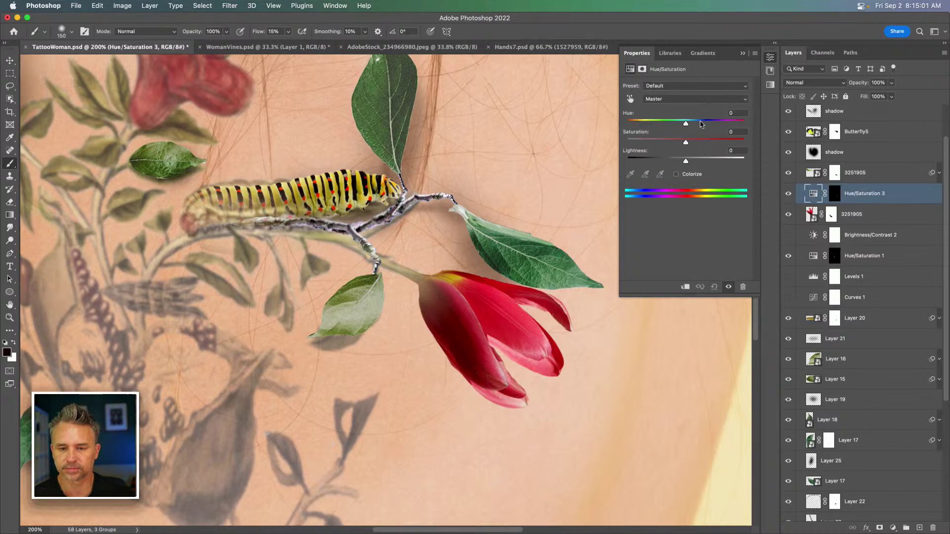
left_click(648, 160)
left_click_drag(645, 159, 644, 160)
Paint a soft shadow along the red tulip's lower-left side in white on the Hue/Saturation 3 mask, using a 100-pixel brush
left_click(830, 194)
key("x")
key("bracketleft")
key("bracketleft")
mouse_move(378, 297)
left_mouse_down()
mouse_move(369, 322)
mouse_move(354, 325)
mouse_move(380, 306)
mouse_move(403, 334)
left_mouse_up()
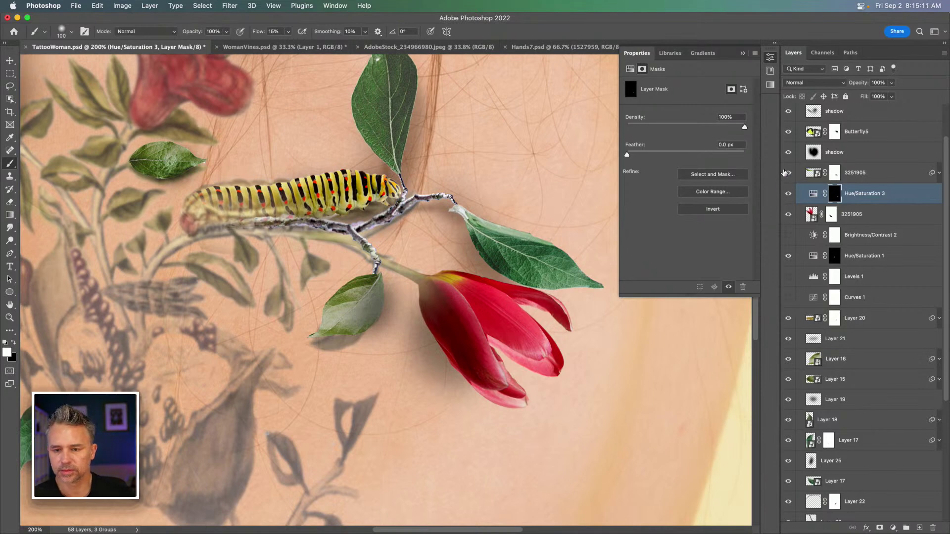
left_click(787, 174)
left_click(787, 174)
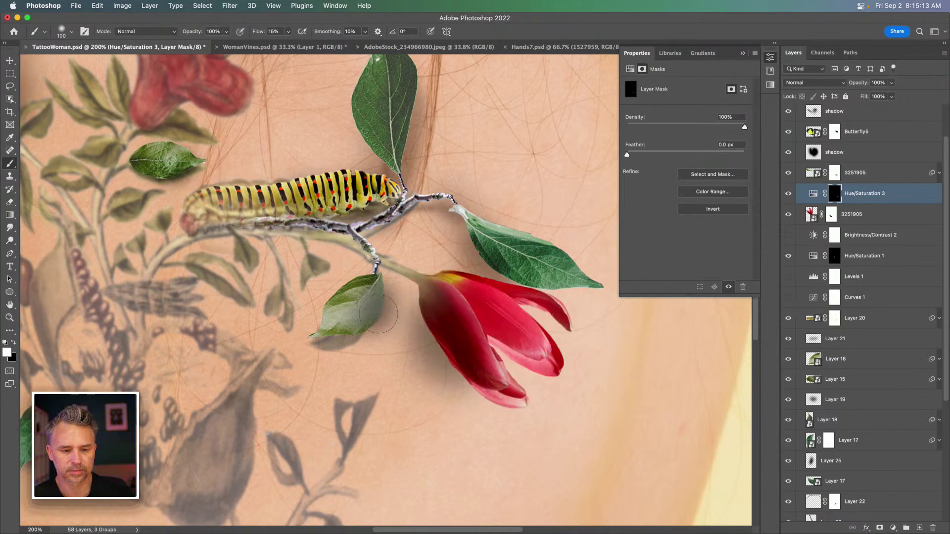
Extend the tulip's shadow beneath its petal tips by painting white on the Hue/Saturation 3 mask with a larger brush
left_click(9, 61)
left_click(788, 213)
left_click(788, 214)
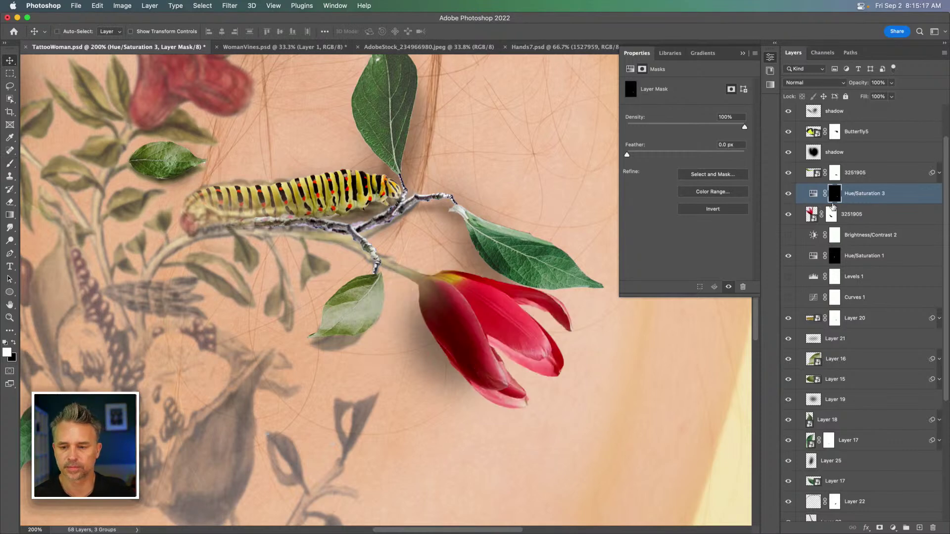
key("b")
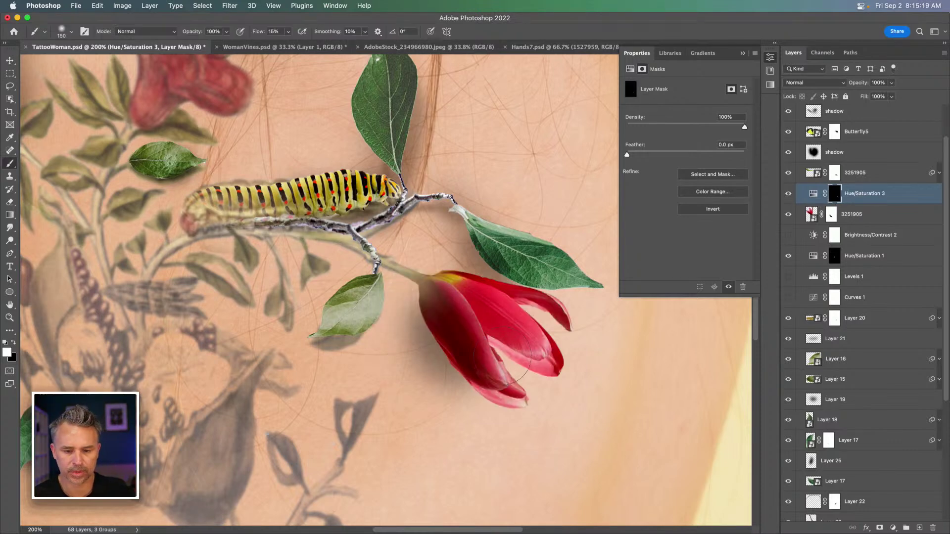
mouse_move(505, 354)
left_mouse_down()
mouse_move(525, 376)
mouse_move(495, 386)
mouse_move(515, 376)
mouse_move(520, 324)
mouse_move(522, 337)
mouse_move(477, 382)
mouse_move(467, 340)
mouse_move(477, 350)
left_mouse_up()
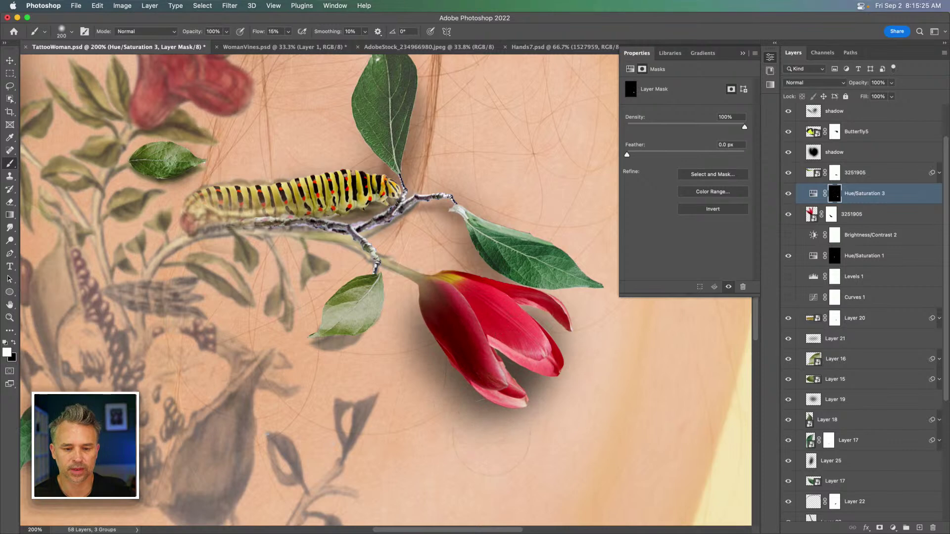
Raise the Saturation of the Hue/Saturation 3 adjustment that forms the red tulip's shadow to +71
left_click(816, 195)
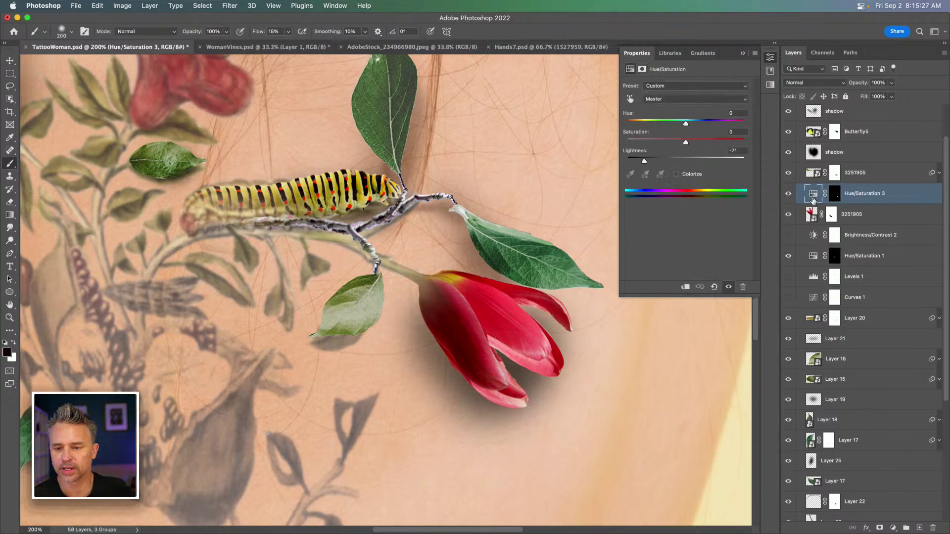
left_click_drag(708, 143, 728, 147)
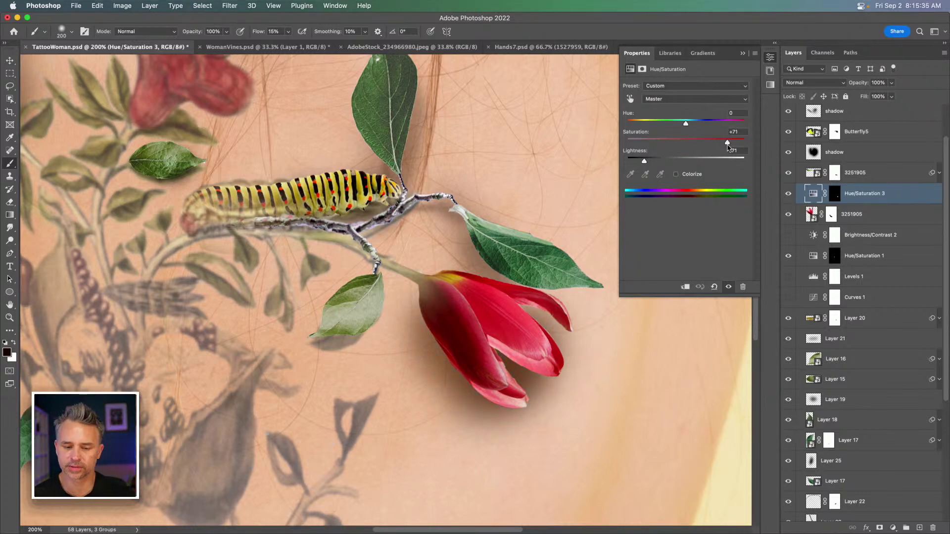
key("super+minus")
key("super+minus")
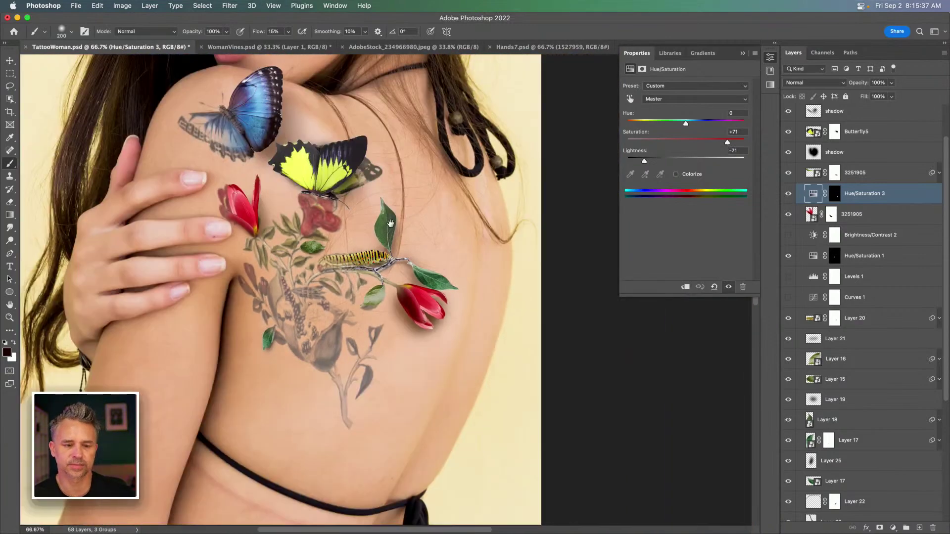
left_click_drag(419, 258, 443, 278)
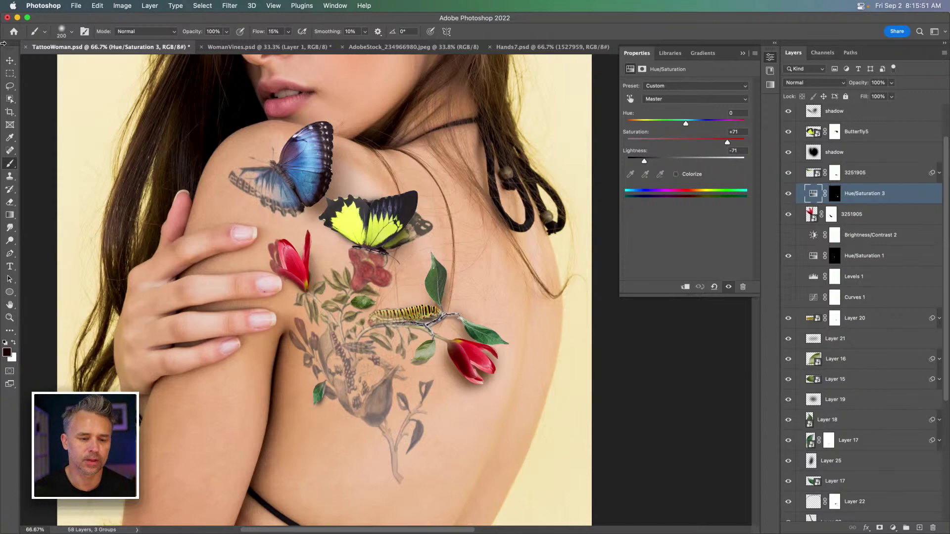
mouse_move(265, 166)
left_mouse_down()
mouse_move(279, 221)
mouse_move(320, 260)
mouse_move(317, 234)
left_mouse_up()
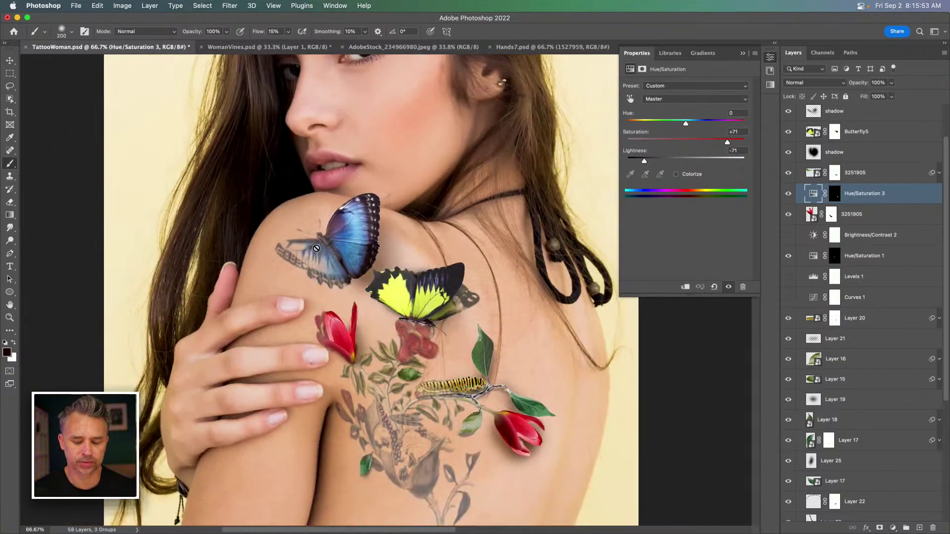
key("super+minus")
key("super+minus")
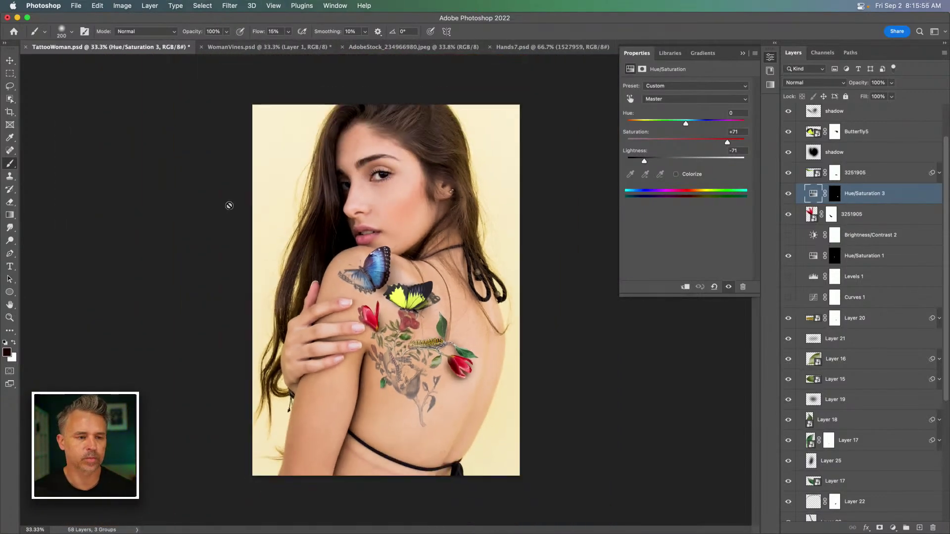
Select the painted shadow layer beneath Layer 26 at the yellow butterfly and hide it, comparing the image with and without it
left_click(11, 74)
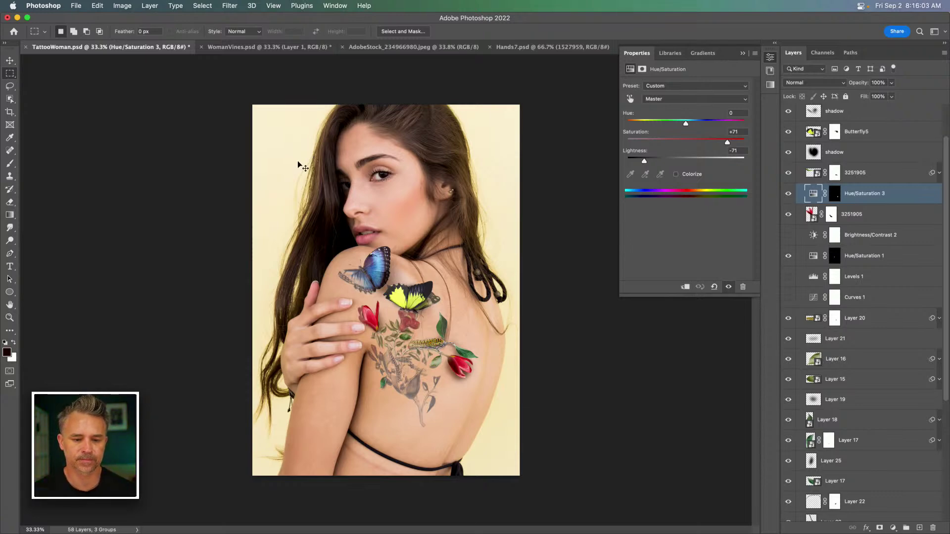
key("super+plus")
key("super+plus")
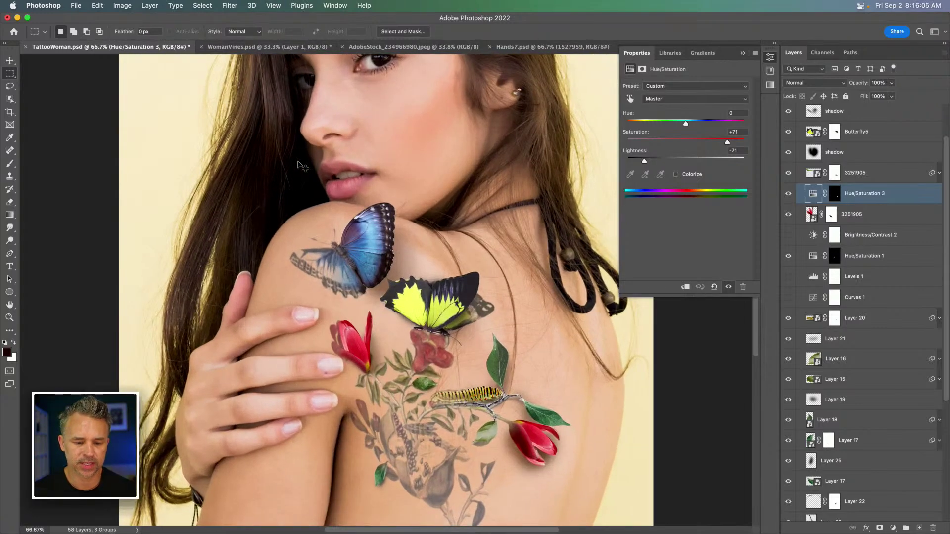
key("super+plus")
key("v")
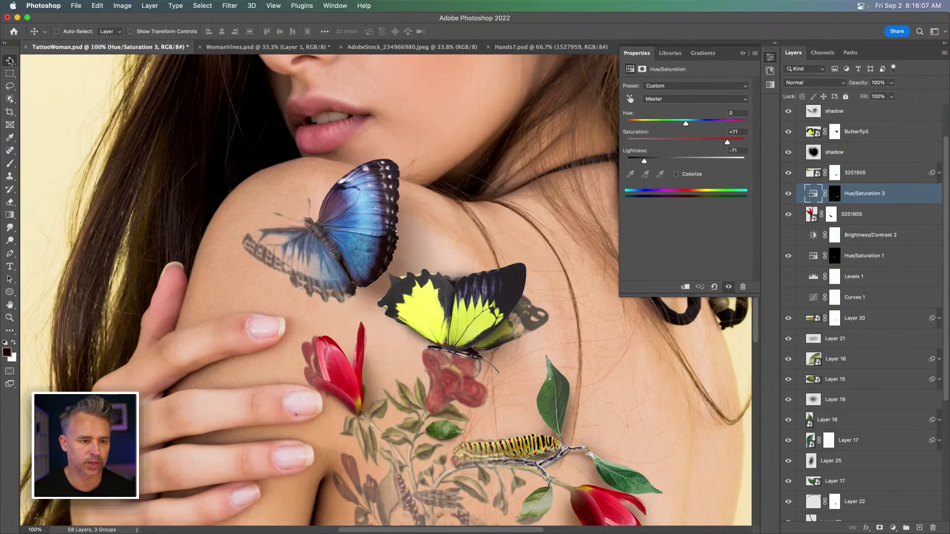
left_click(499, 340)
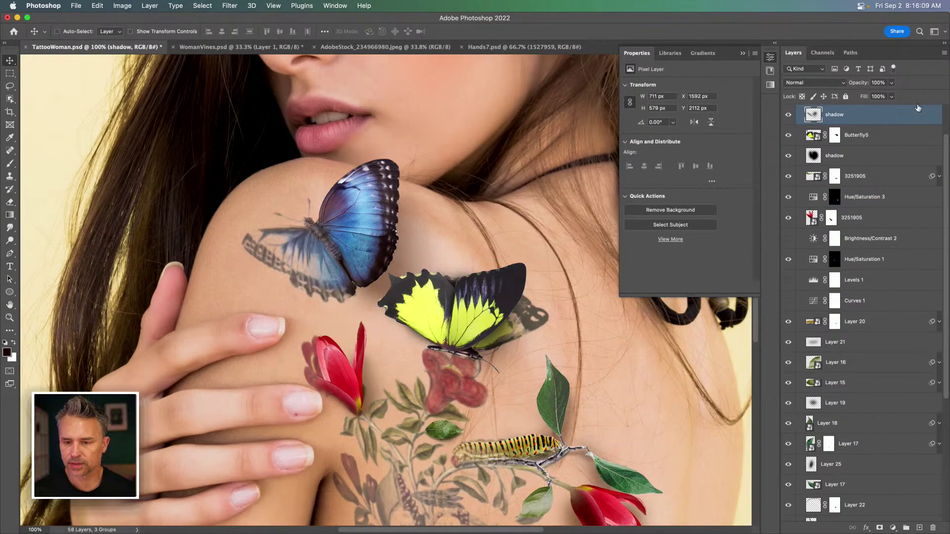
scroll(789, 157, "up", 3)
left_click(788, 160)
left_click(789, 160)
left_click(789, 160)
left_click(788, 160)
Add a Hue/Saturation adjustment above the hidden shadow layer, with Lightness -50 and Saturation +17
left_click(894, 528)
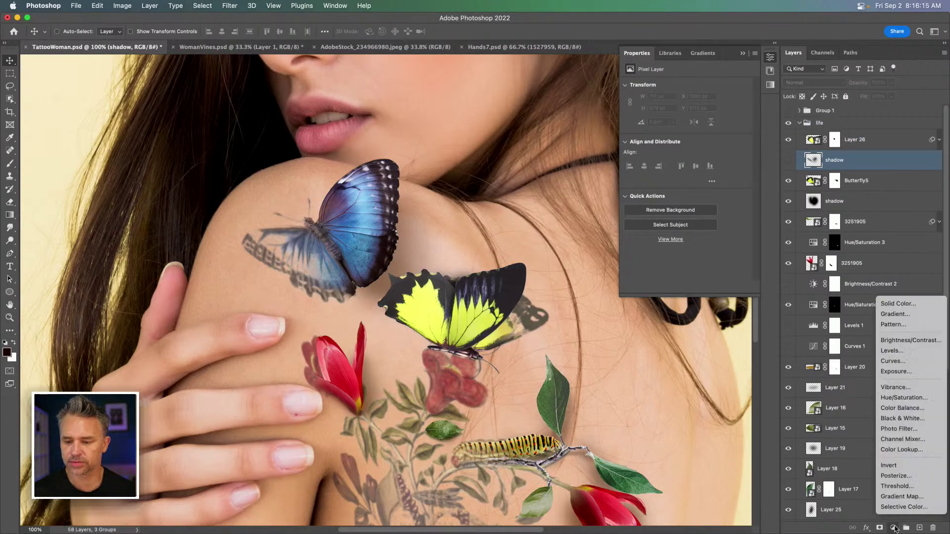
left_click(904, 397)
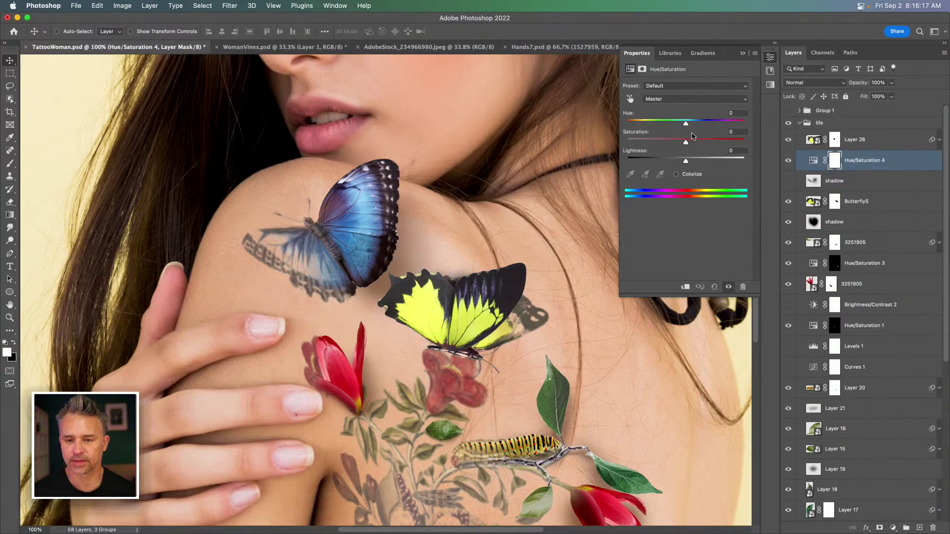
left_click(666, 160)
left_click_drag(662, 161, 679, 142)
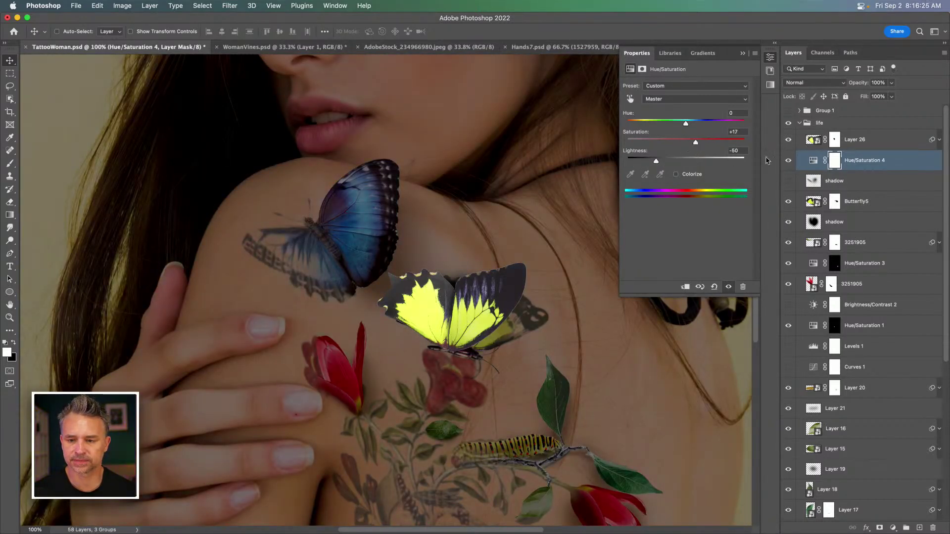
Invert the Hue/Saturation 4 mask to black and paint a soft white shadow beneath the yellow butterfly with a 200-pixel brush
left_click(836, 160)
key("super+i")
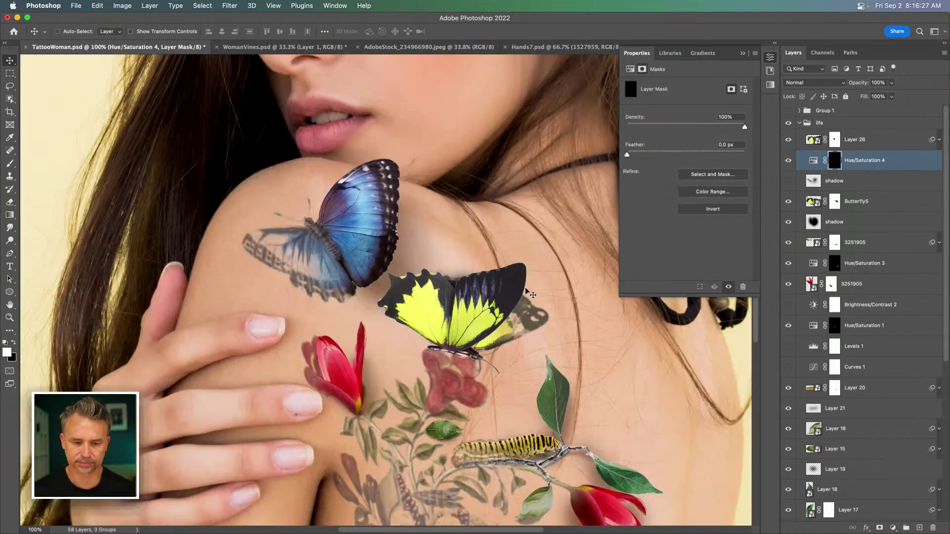
key("b")
mouse_move(424, 326)
left_mouse_down()
mouse_move(406, 329)
mouse_move(522, 329)
mouse_move(499, 322)
left_mouse_up()
key("bracketright")
key("bracketleft")
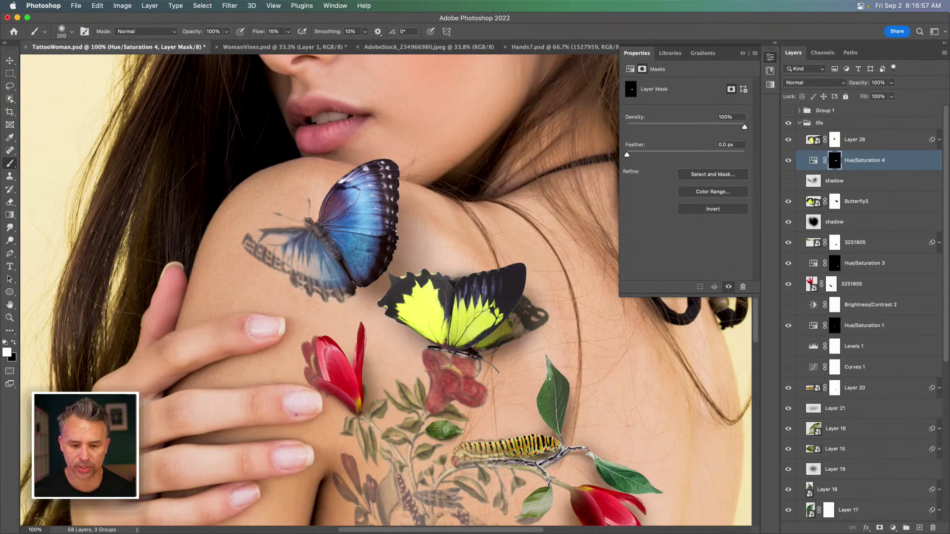
Hide the Butterfly5 layer and the shadow layer directly below it, checking the result with Layer 26 off and on
left_click(788, 139)
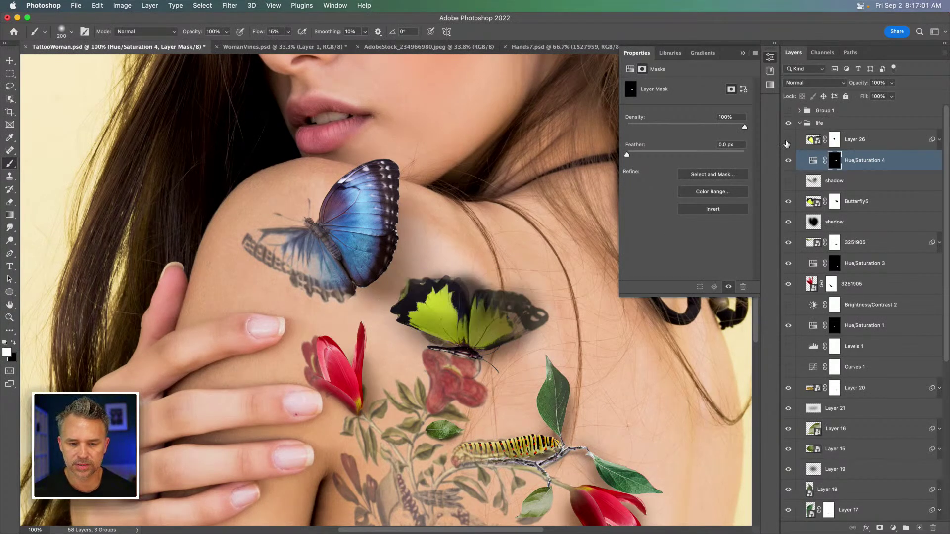
left_click(788, 201)
left_click(789, 202)
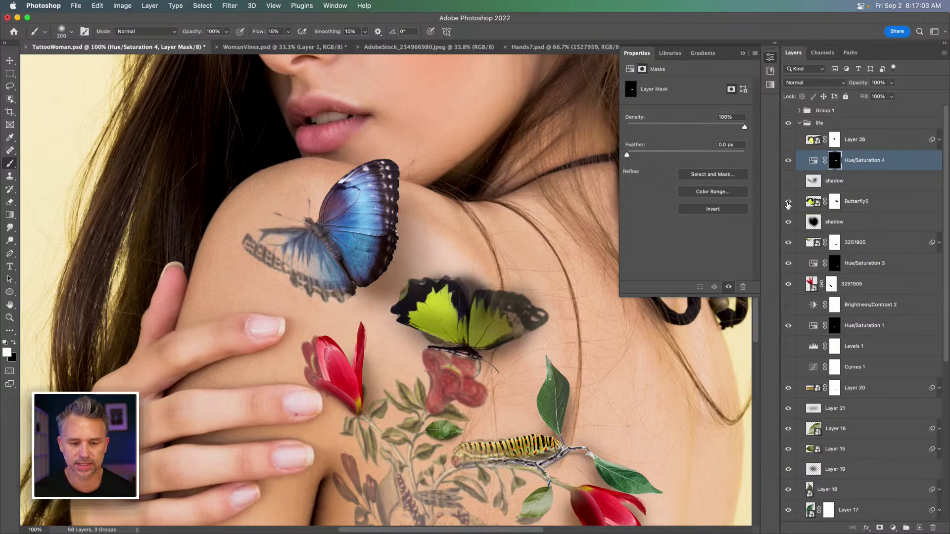
left_click(788, 203)
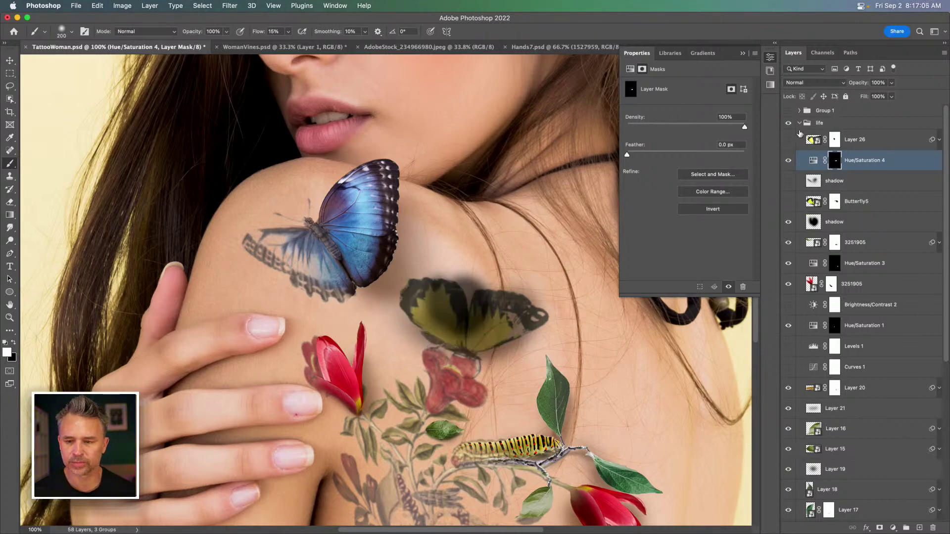
left_click(789, 140)
left_click(788, 141)
left_click(789, 141)
left_click(788, 141)
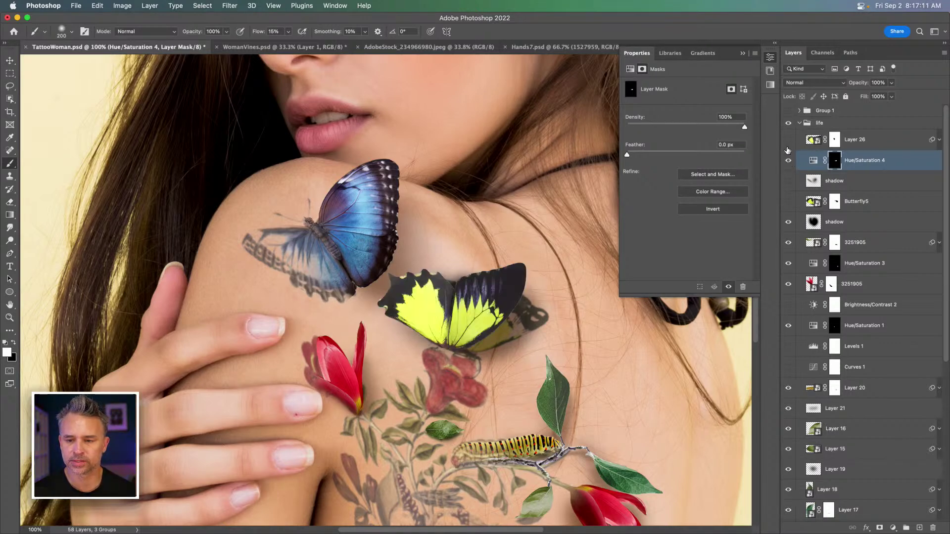
left_click_drag(788, 142, 787, 161)
left_click(788, 161)
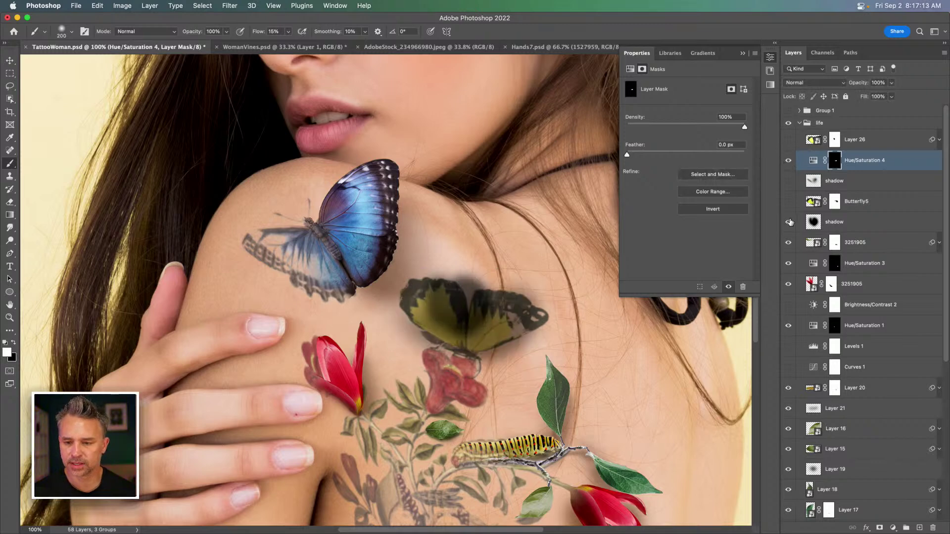
left_click(789, 224)
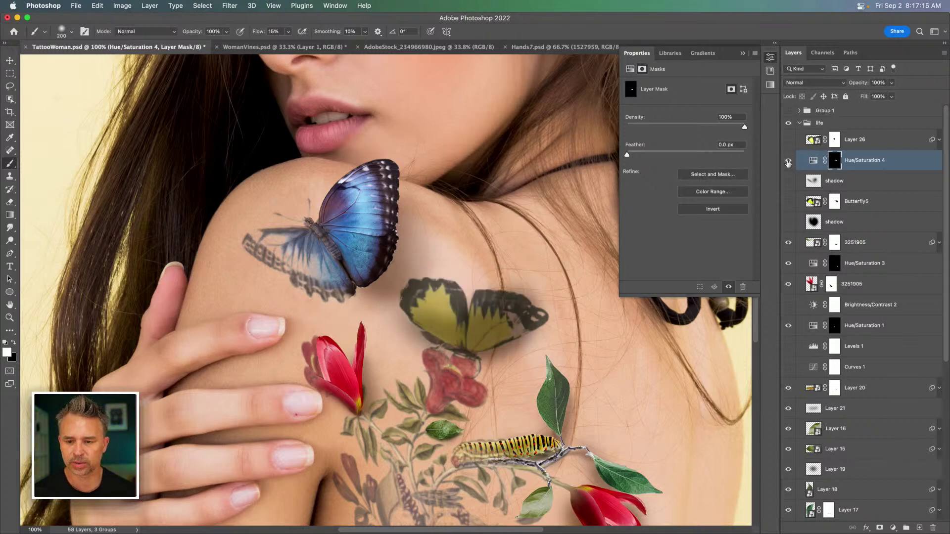
Compare the yellow butterfly's shadow by toggling Layer 26 and the Hue/Saturation 4 adjustment
left_click(861, 164)
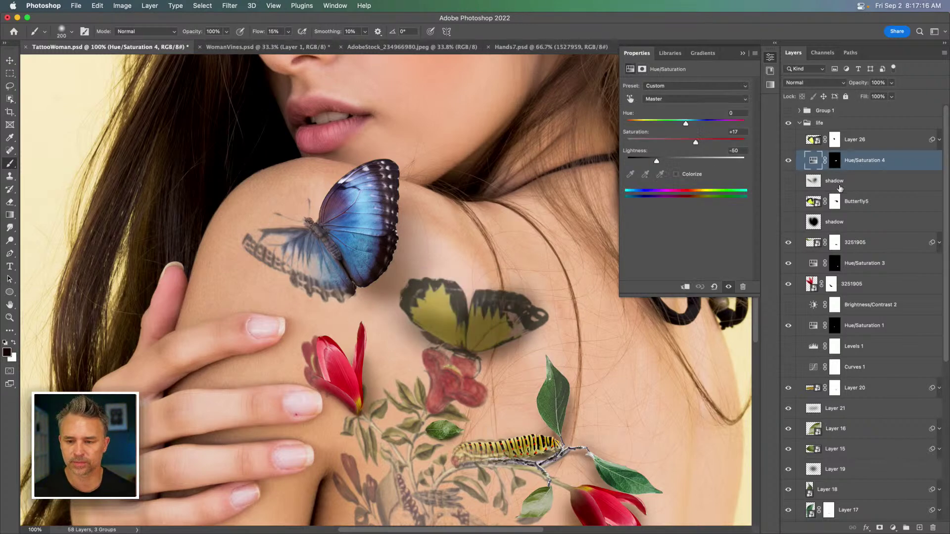
left_click(788, 140)
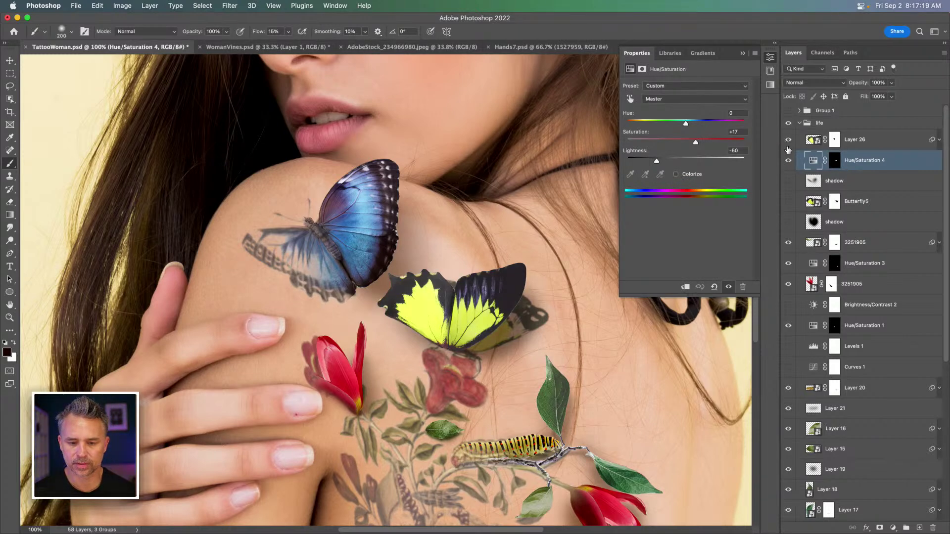
left_click(835, 161)
key("x")
left_click(789, 140)
left_click(789, 161)
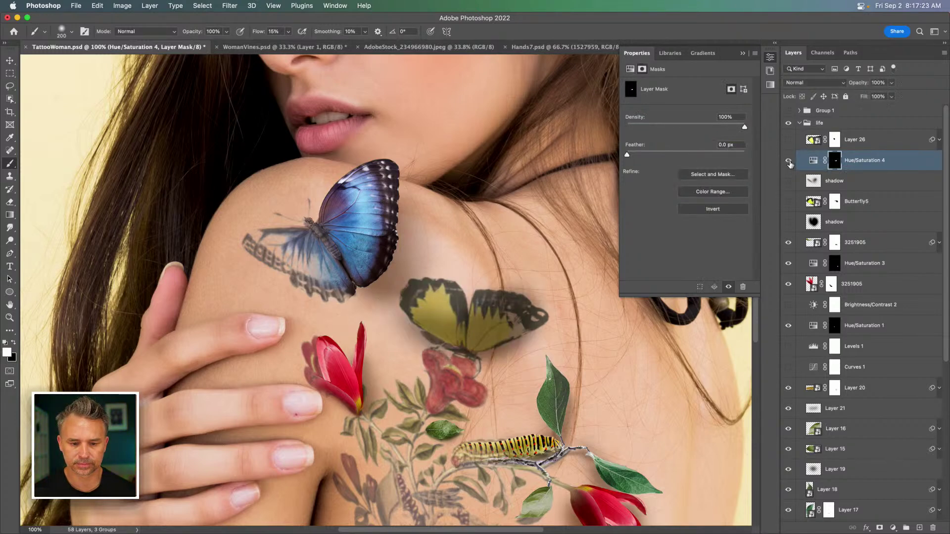
left_click(788, 161)
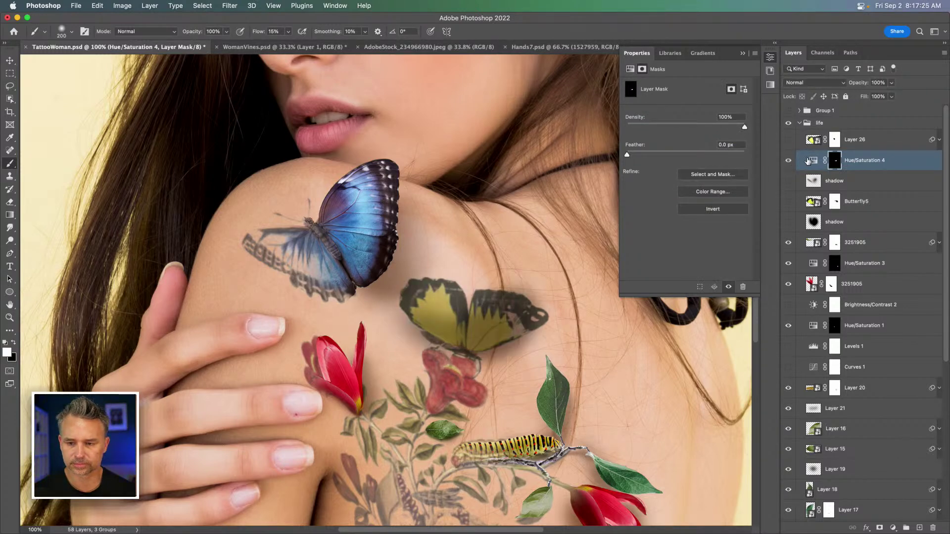
Set the Saturation of Hue/Saturation 4 to +33 and show Layer 26 again
left_click(812, 161)
left_click(709, 141)
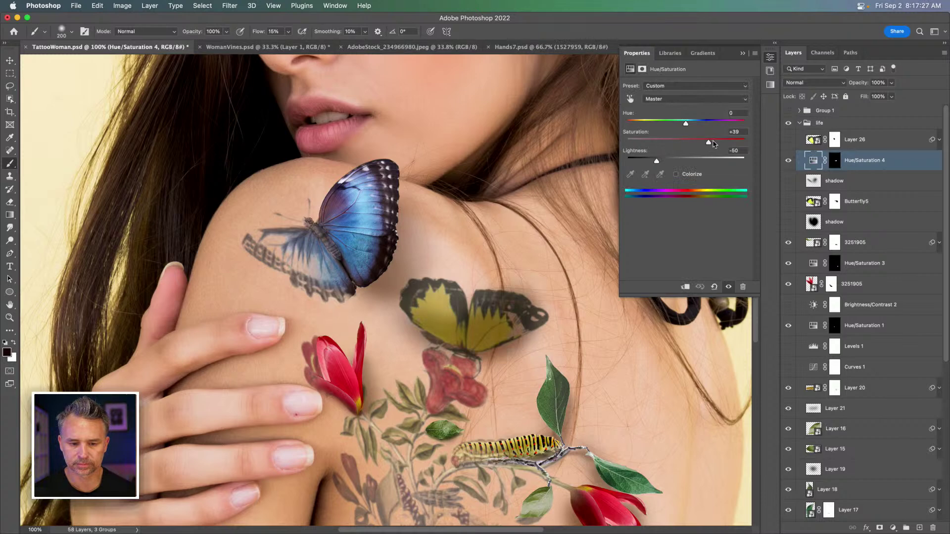
left_click_drag(712, 143, 706, 144)
left_click(789, 140)
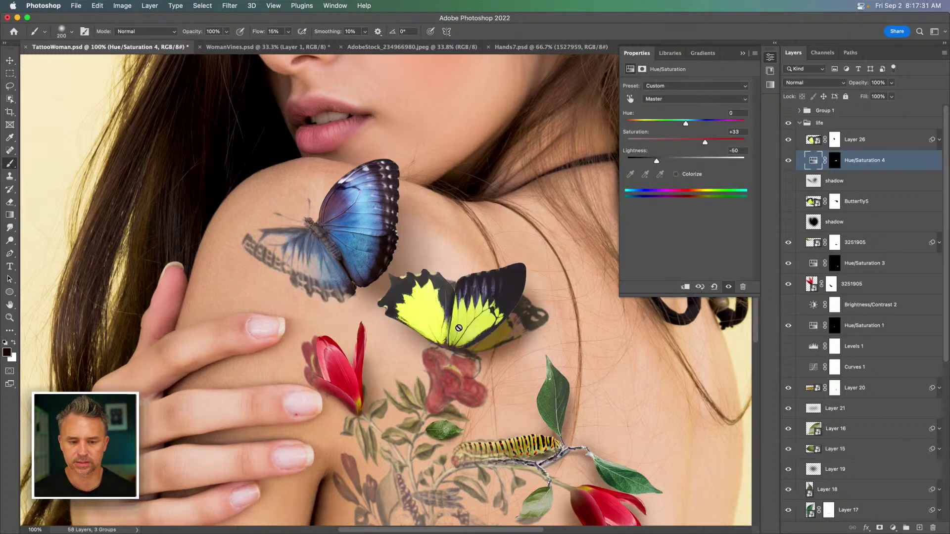
Target the Hue/Saturation 4 mask and ready a white 150-pixel brush for painting
left_click(836, 161)
key("x")
key("bracketleft")
key("bracketleft")
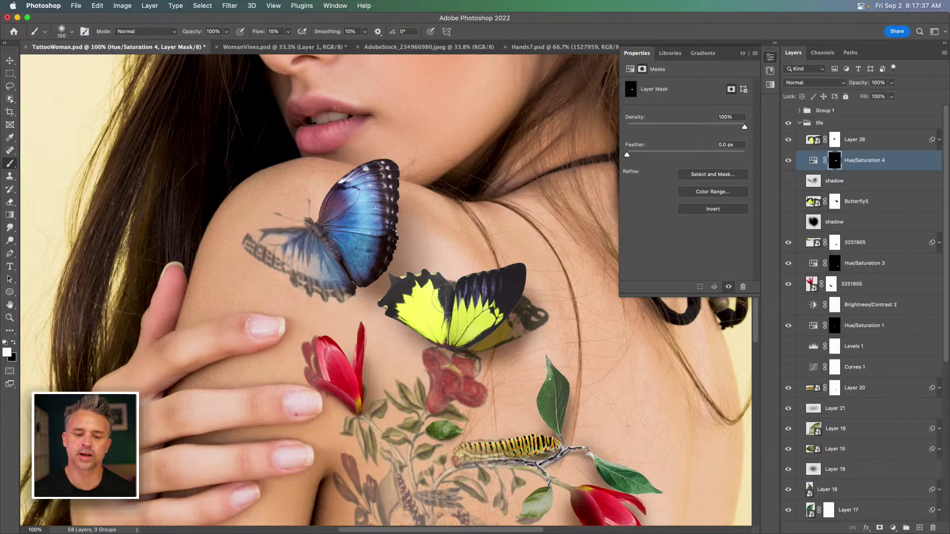
Select the bottom woman layer and open its smart object contents for editing
key("super+minus")
key("super+minus")
scroll(448, 303, "down", 2)
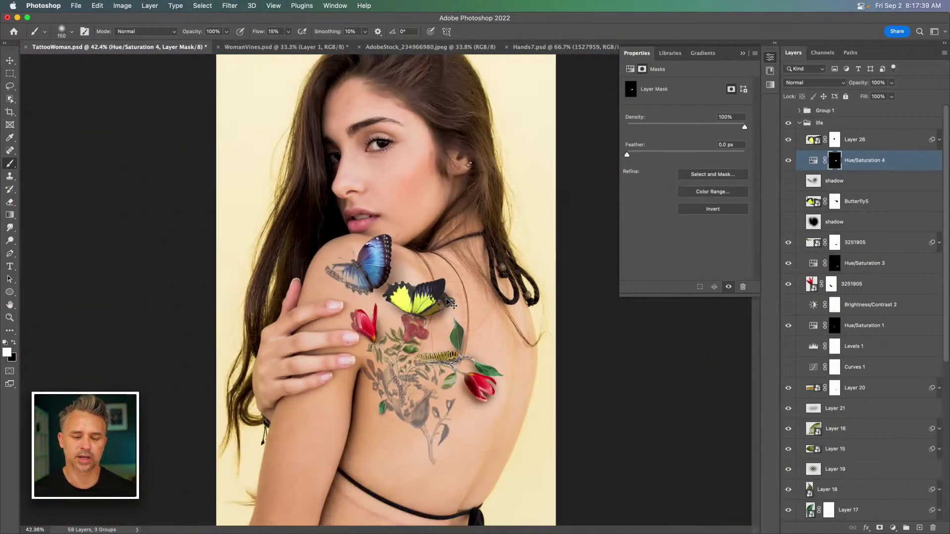
key("super+plus")
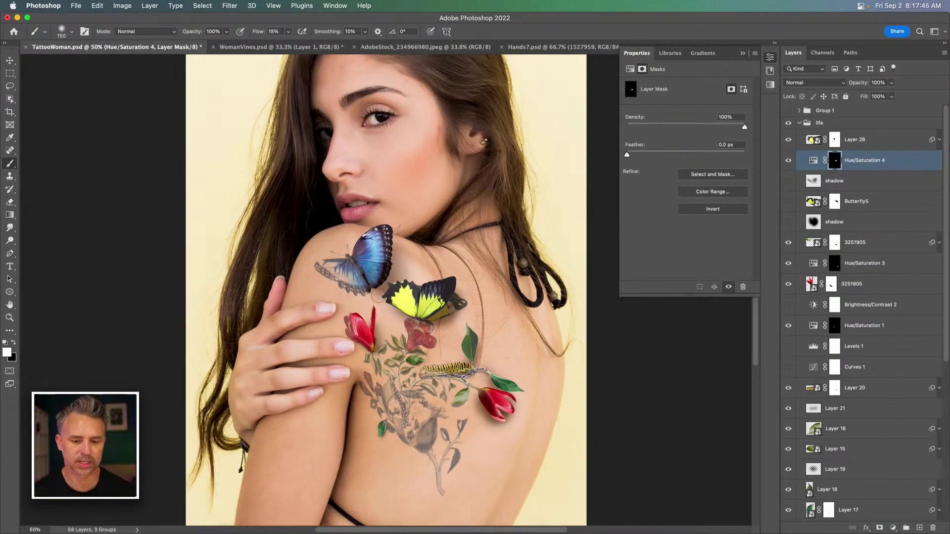
key("super+plus")
key("super+plus")
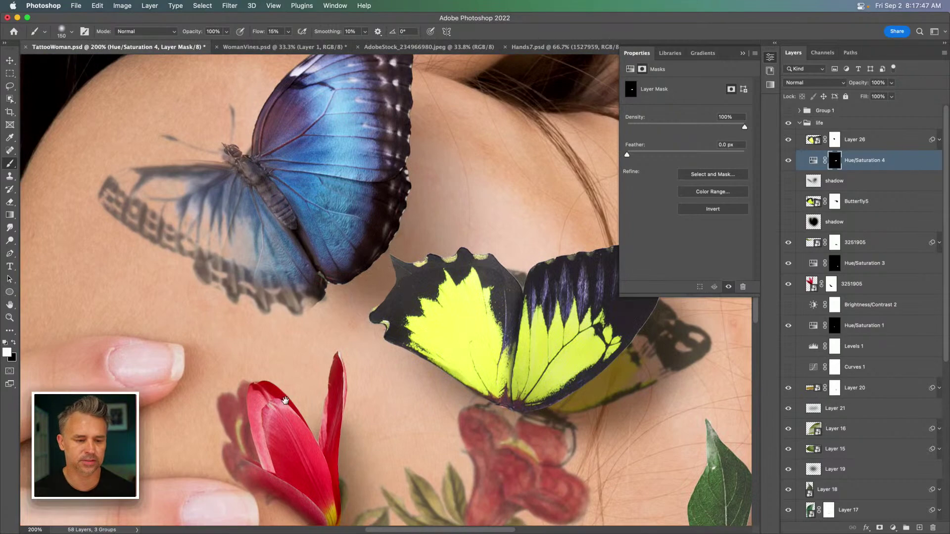
left_click_drag(285, 401, 540, 200)
key("v")
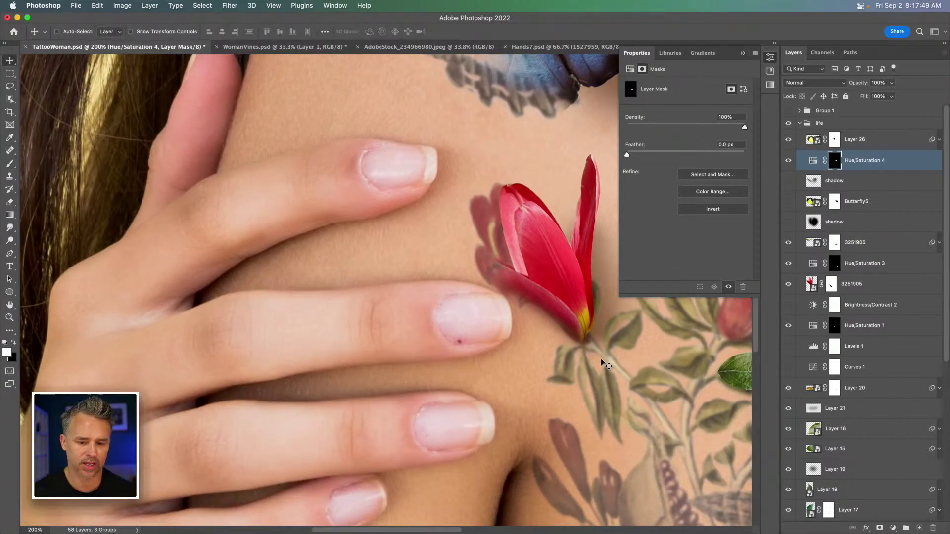
left_click(449, 313)
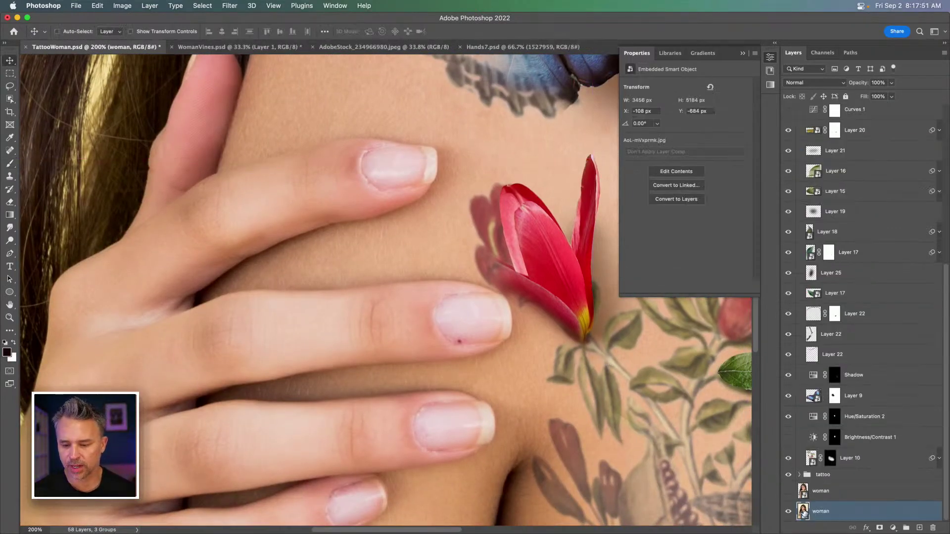
double_click(803, 513)
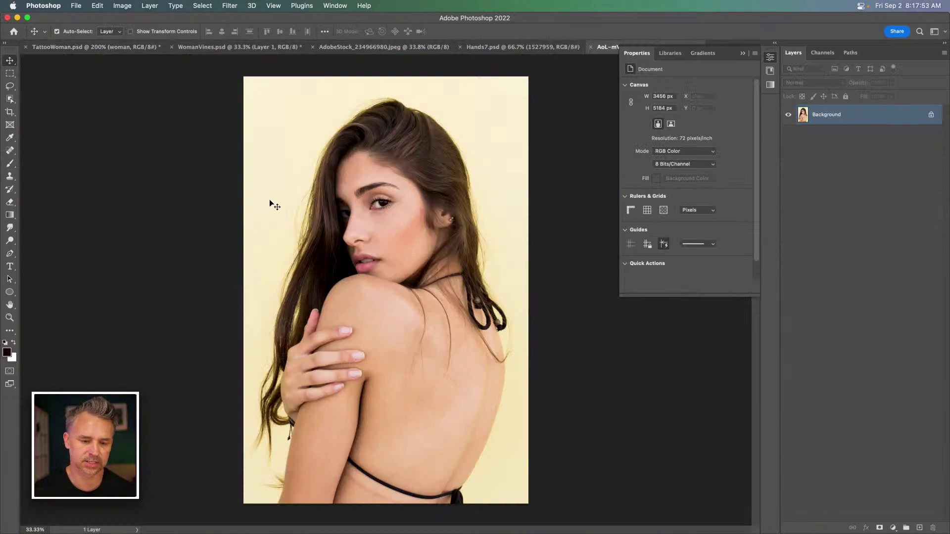
Remove the dark purple spot on the middle visible fingernail with the Spot Healing Brush
key("super+equal")
key("super+equal")
key("super+equal")
key("super+equal")
left_click_drag(228, 236, 355, 6)
left_click(363, 5)
left_click(129, 119)
scroll(328, 276, "up", 3)
scroll(329, 276, "right", 2)
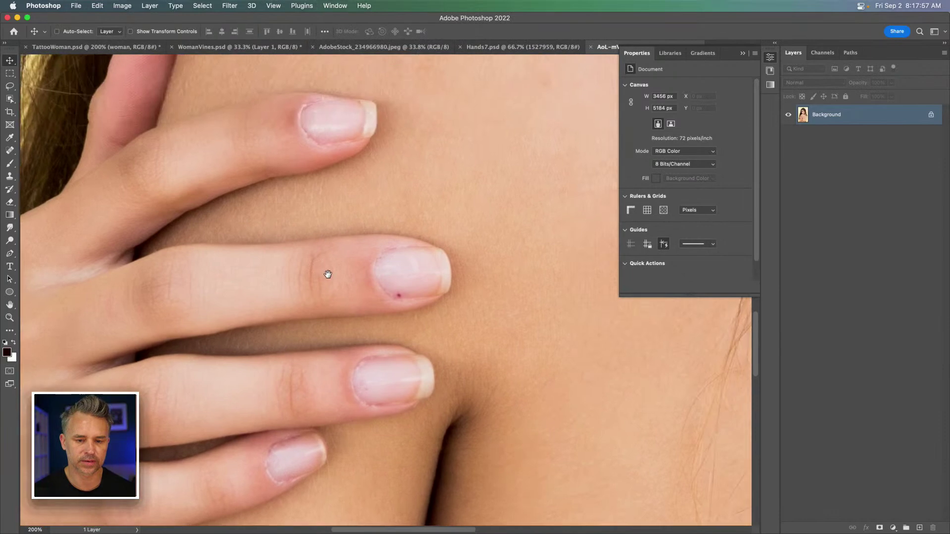
left_click_drag(358, 226, 312, 258)
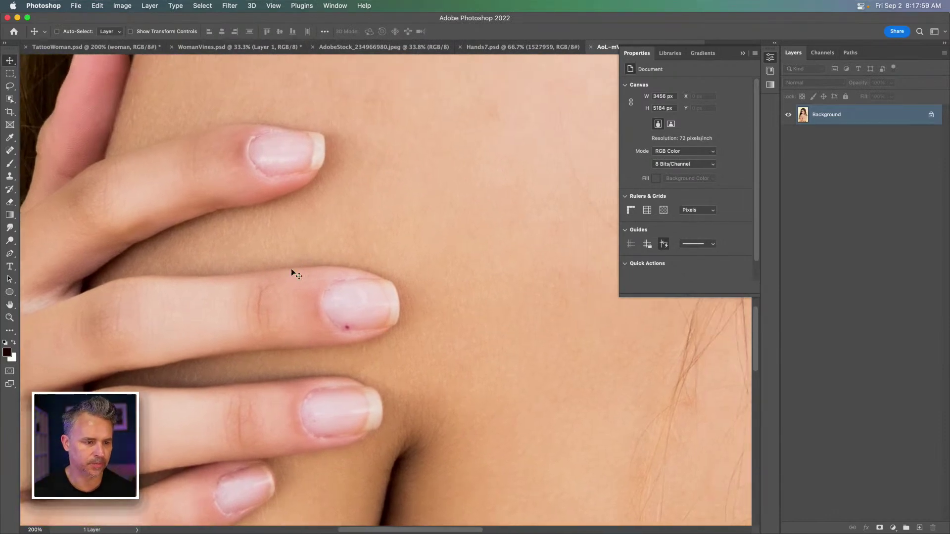
key("j")
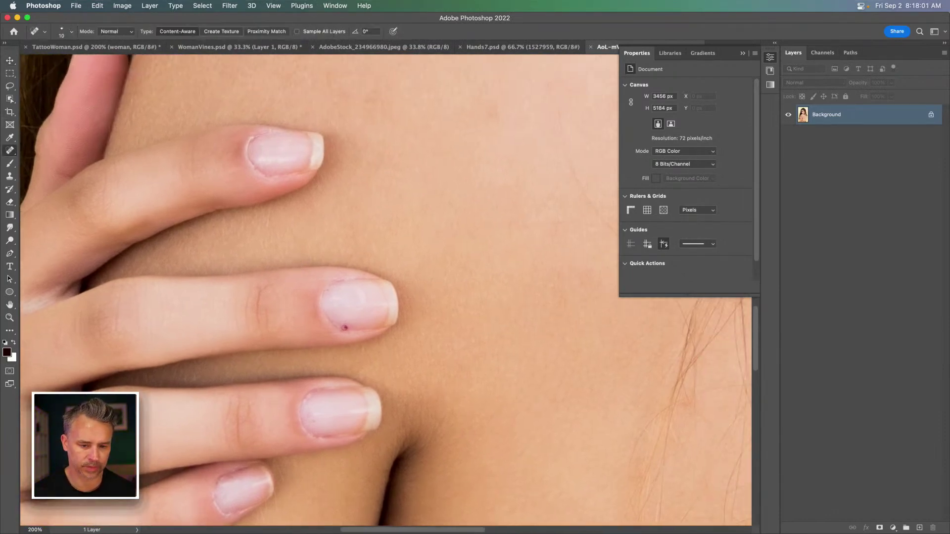
left_click(345, 326)
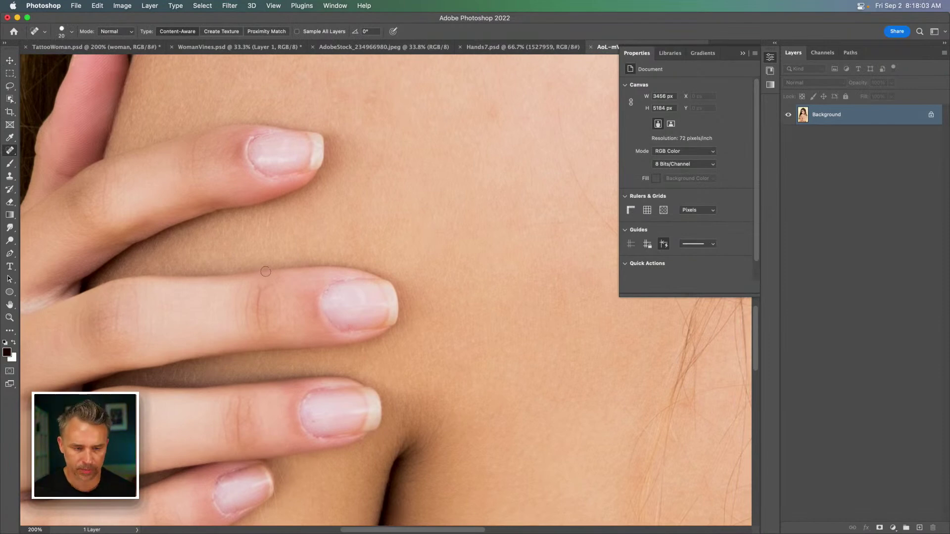
Smooth the rough cuticle edges around the fingernails using a 10-pixel Spot Healing Brush
key("bracketleft")
mouse_move(254, 167)
left_mouse_down()
mouse_move(270, 179)
mouse_move(251, 165)
left_mouse_up()
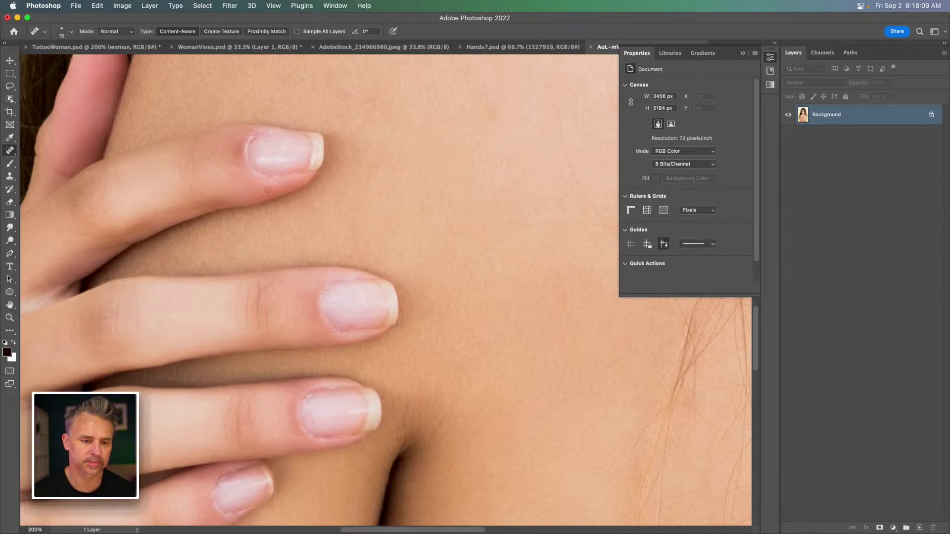
left_click_drag(311, 396, 318, 394)
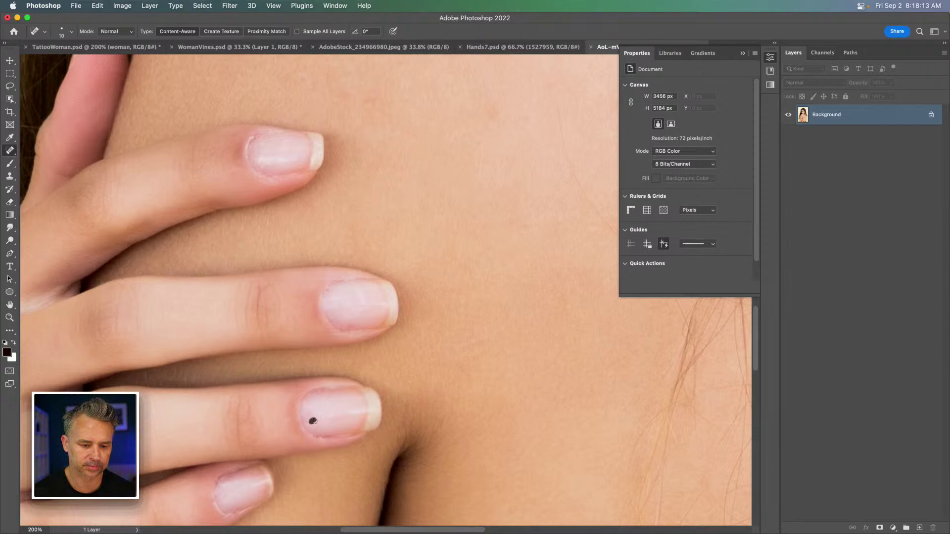
left_click_drag(212, 499, 215, 478)
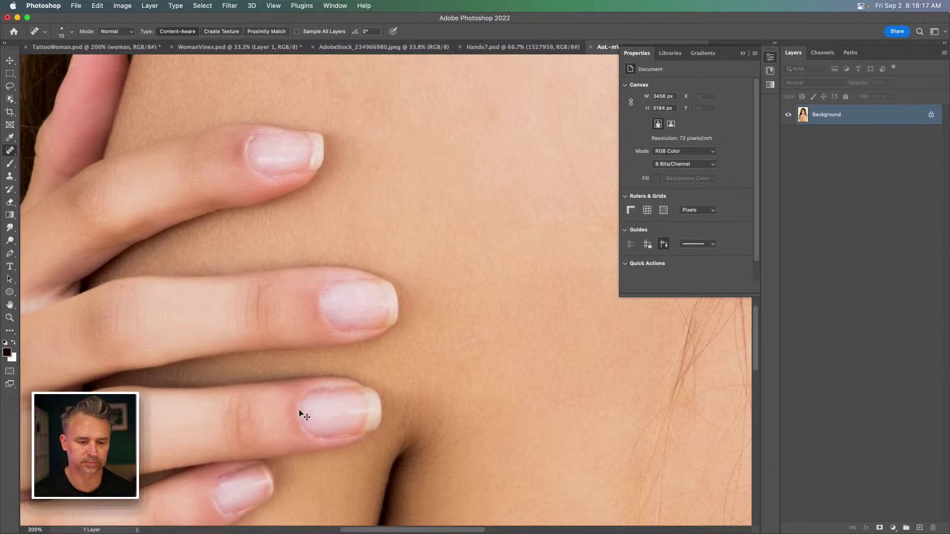
left_click_drag(326, 292, 356, 281)
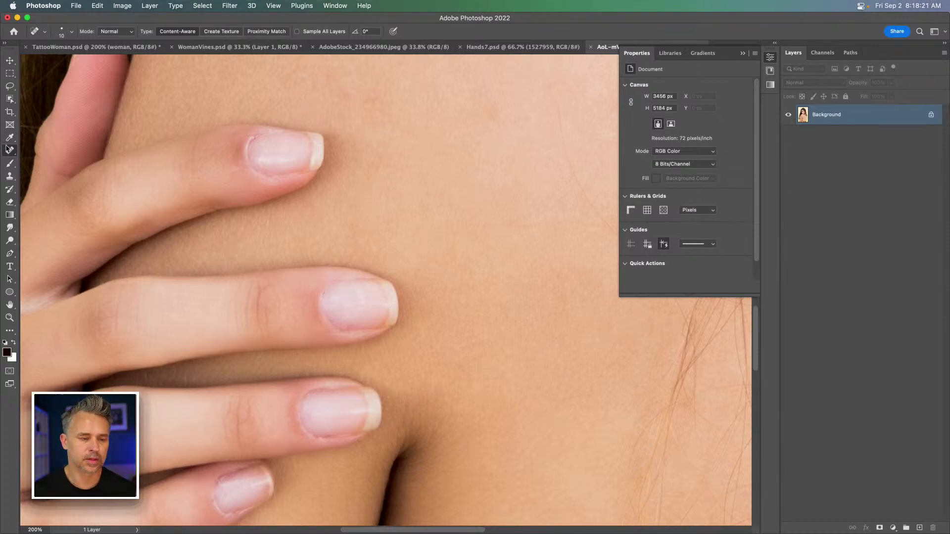
right_click(8, 150)
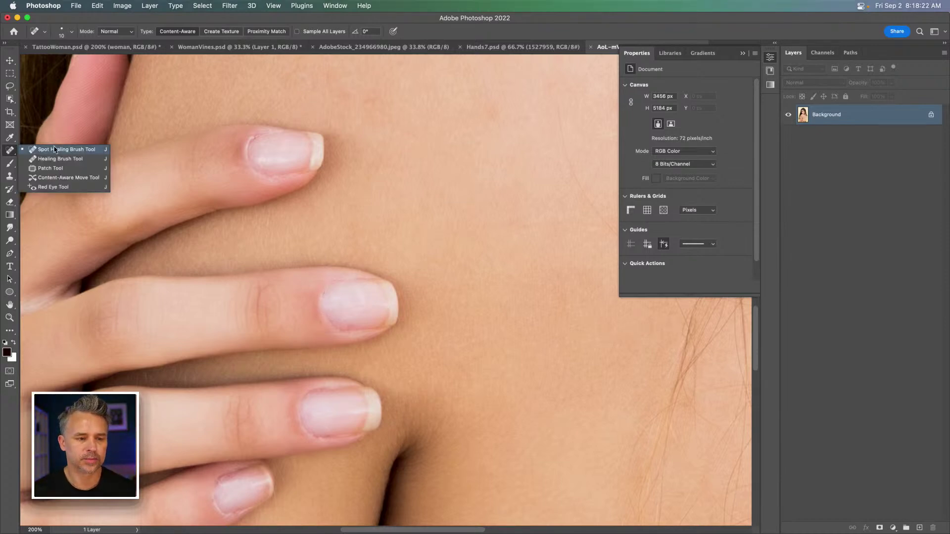
left_click(10, 73)
Save the retouched woman photo as a baseline standard JPEG at quality 8 and close it to return to TattooWoman.psd
key("super+minus")
key("super+minus")
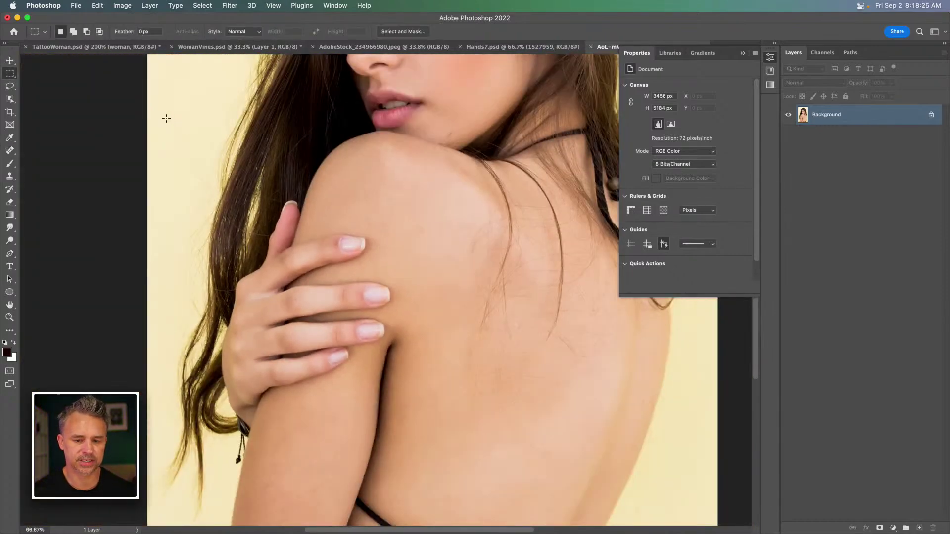
left_click_drag(210, 188, 170, 278)
key("super+s")
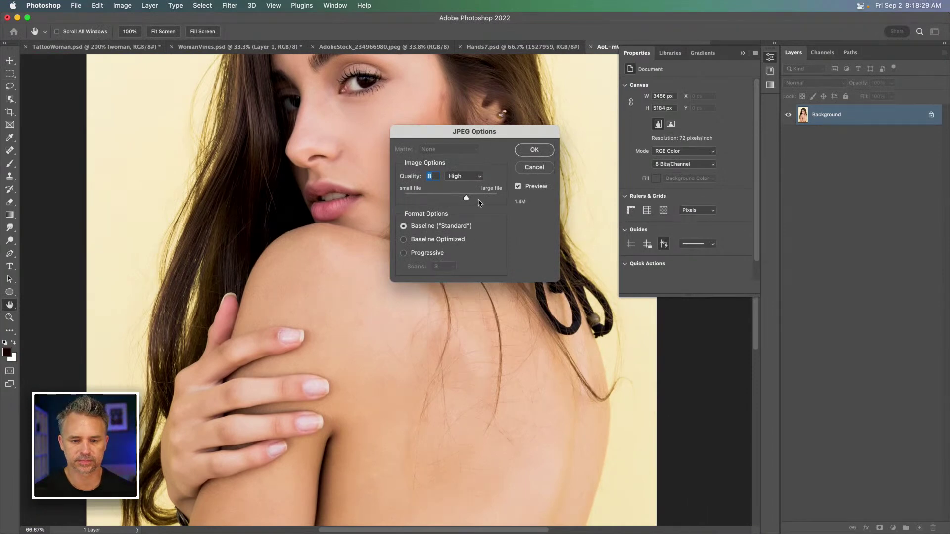
left_click(529, 169)
key("m")
key("super+s")
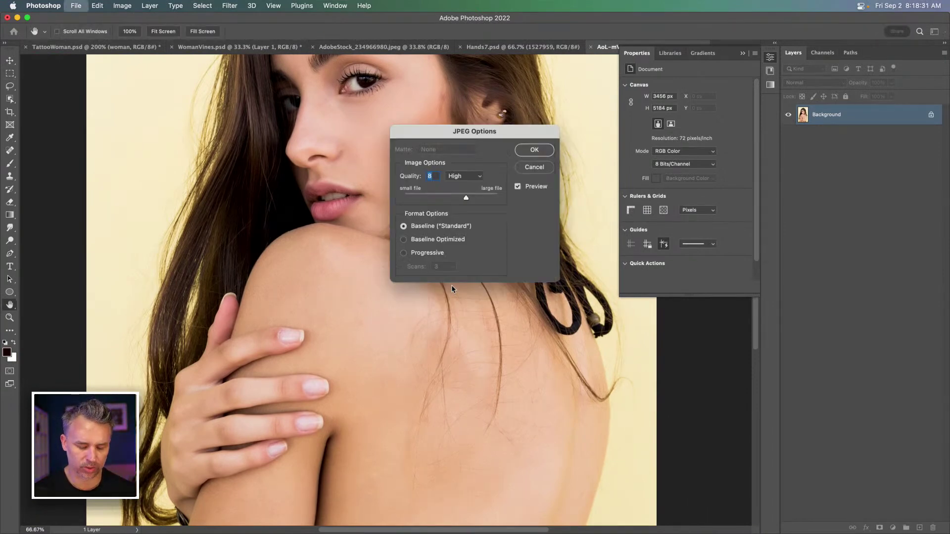
left_click(532, 149)
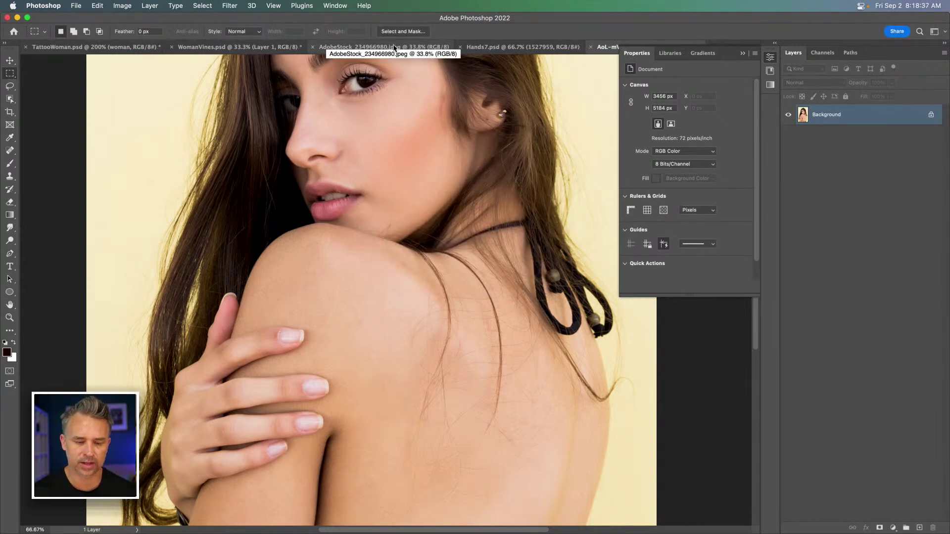
key("super+w")
Select the yellow butterfly's Layer 26 and hide it to reveal the tattoo and shadow underneath
scroll(436, 192, "right", 10)
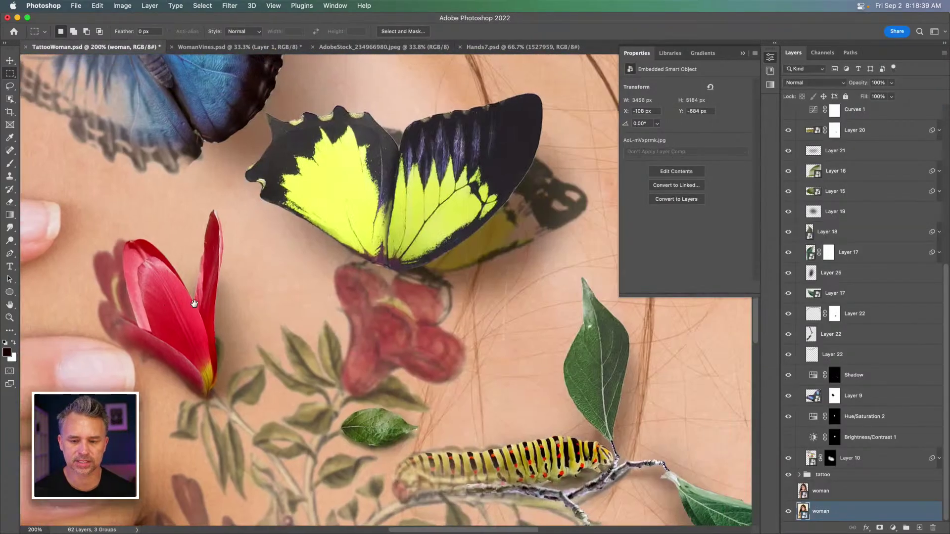
scroll(301, 280, "up", 5)
scroll(300, 280, "left", 3)
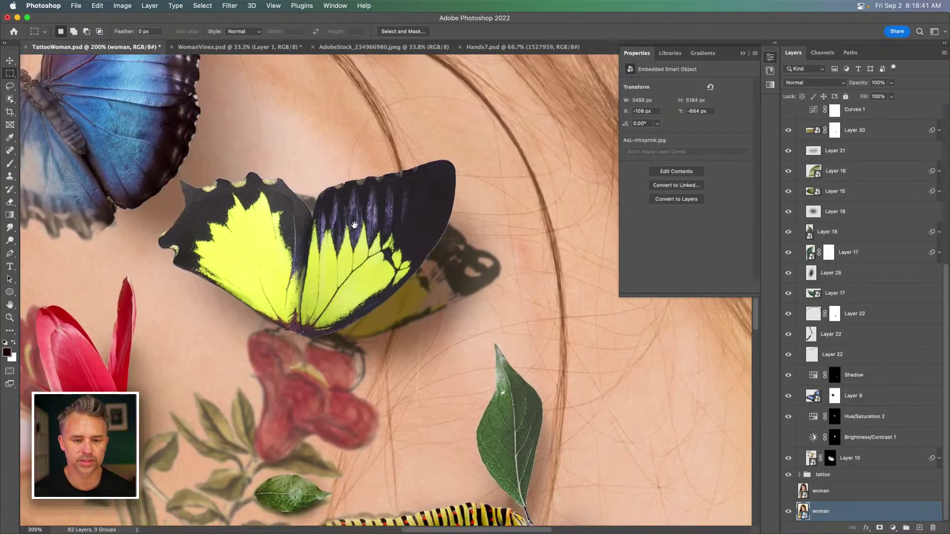
left_click(9, 60)
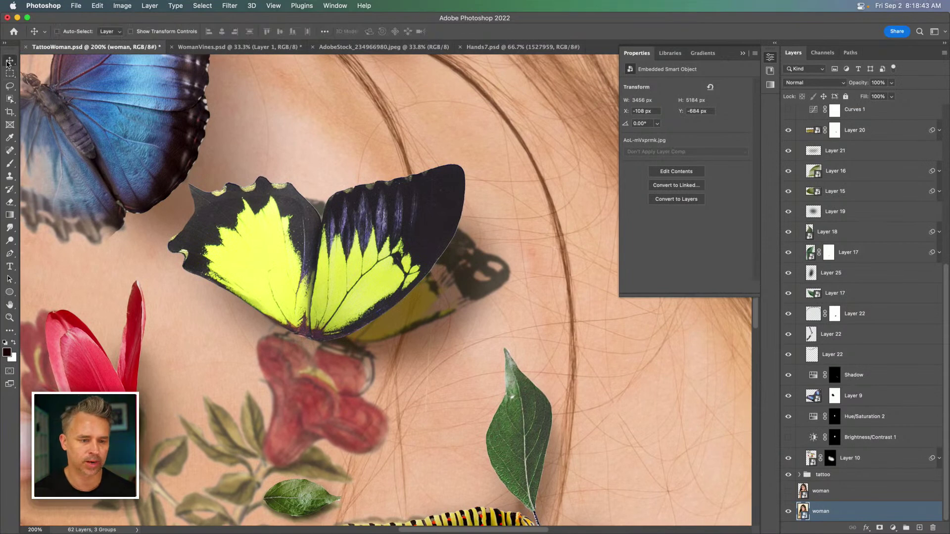
left_click(431, 264)
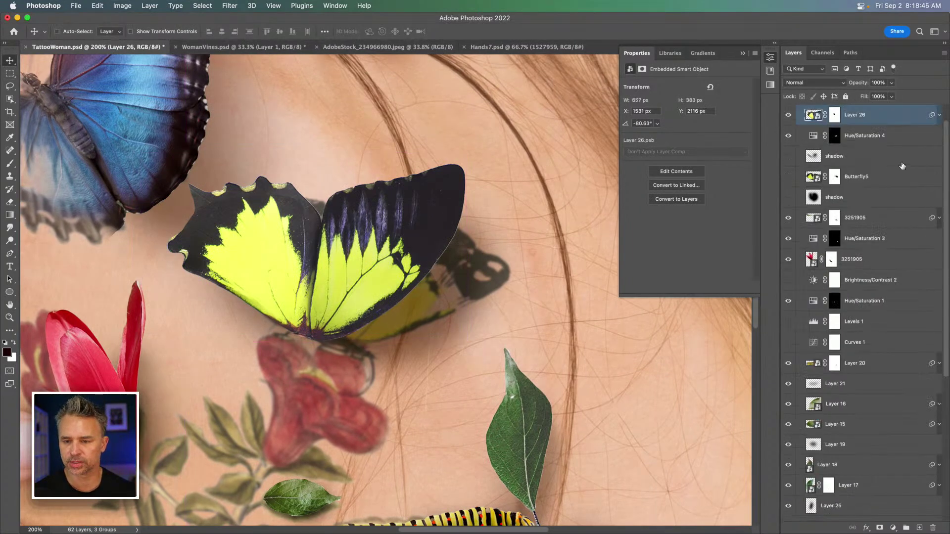
scroll(903, 167, "up", 1)
left_click(789, 140)
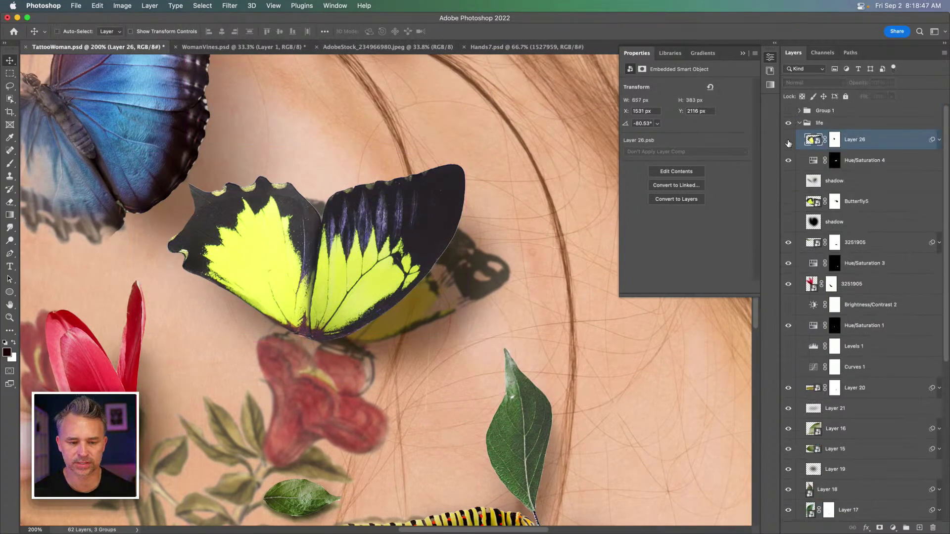
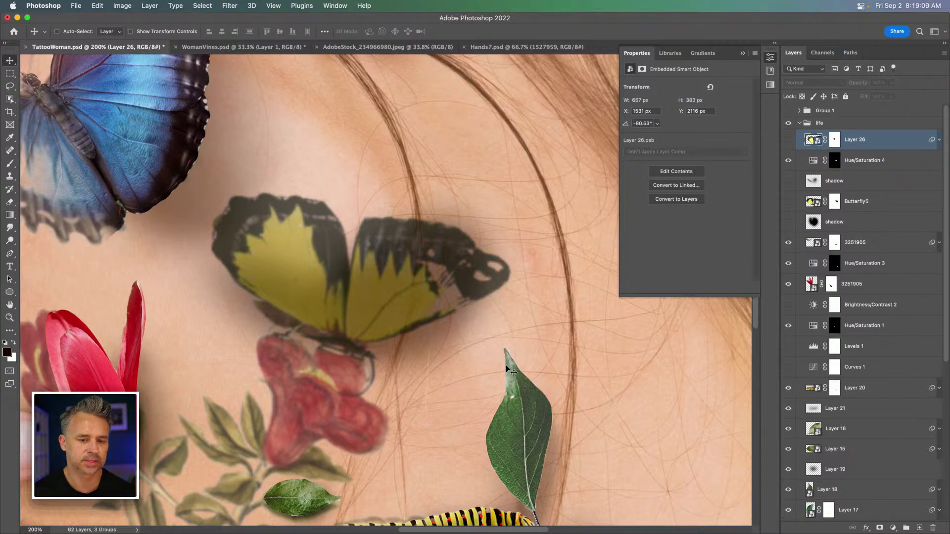
Show the brush library and choose Sampled Brush 475 from the hair-brushes group
left_click(743, 53)
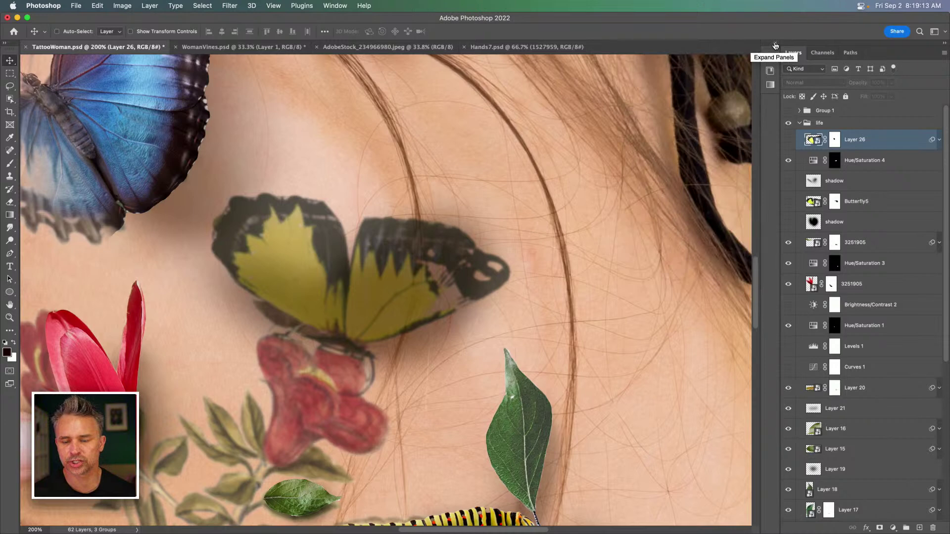
left_click(775, 46)
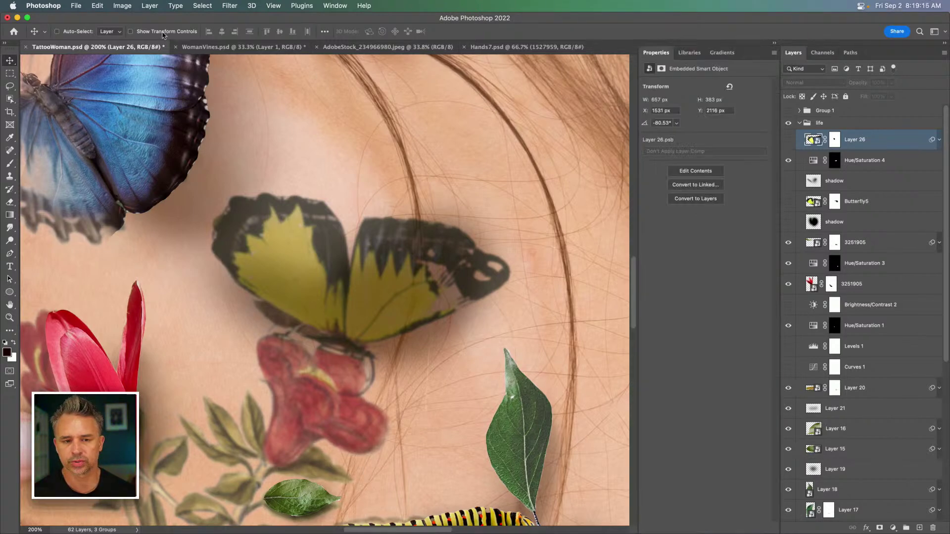
left_click(335, 5)
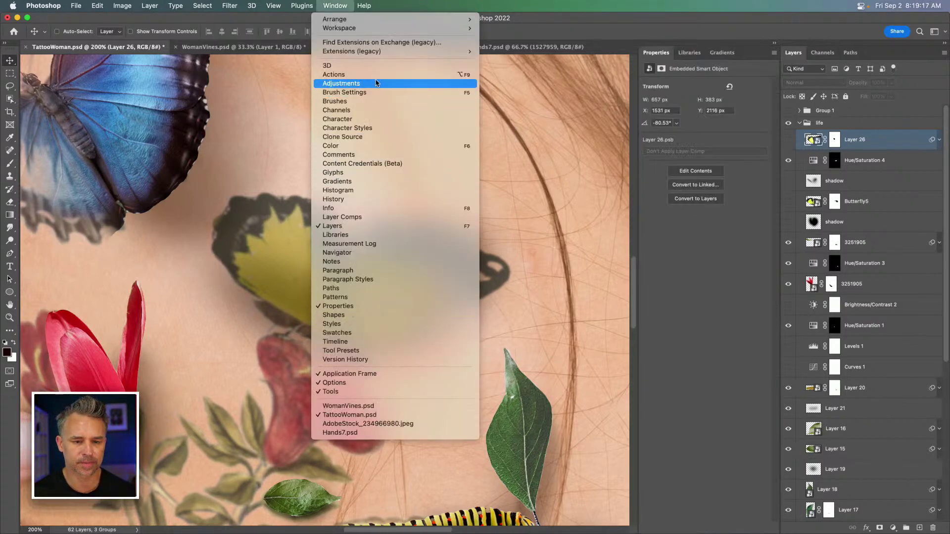
left_click(390, 101)
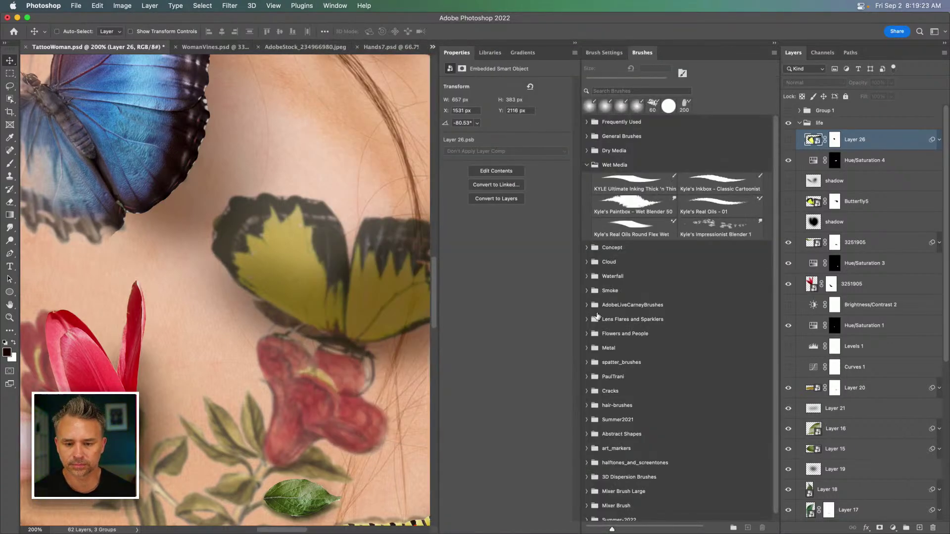
left_click(587, 165)
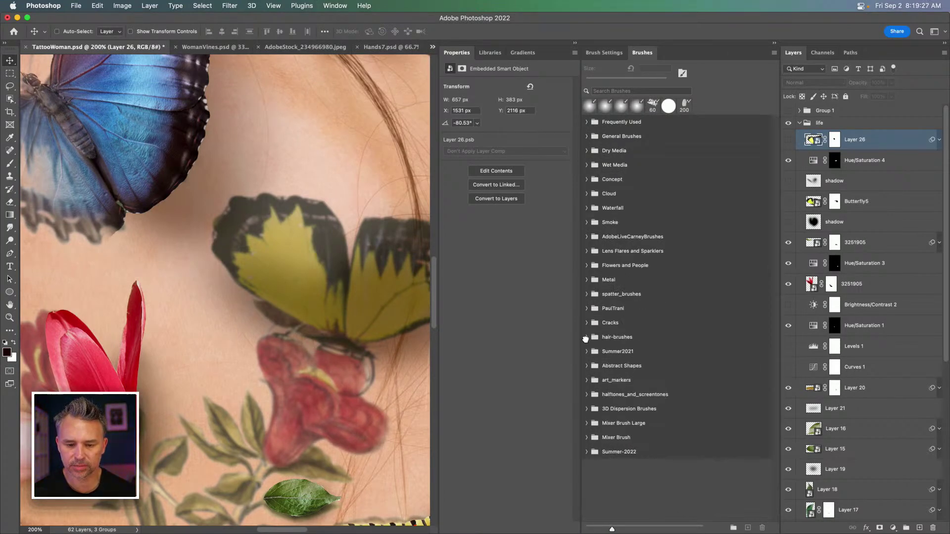
left_click(587, 337)
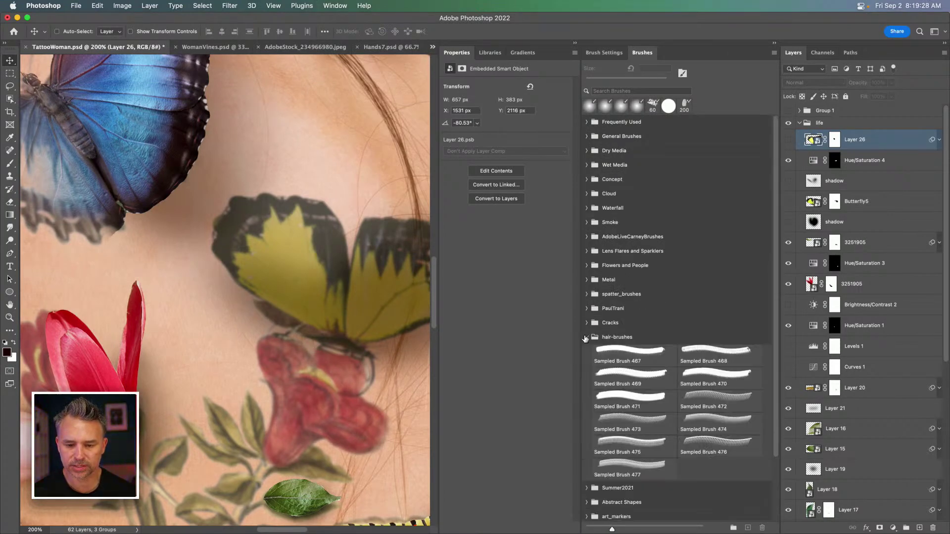
left_click(626, 442)
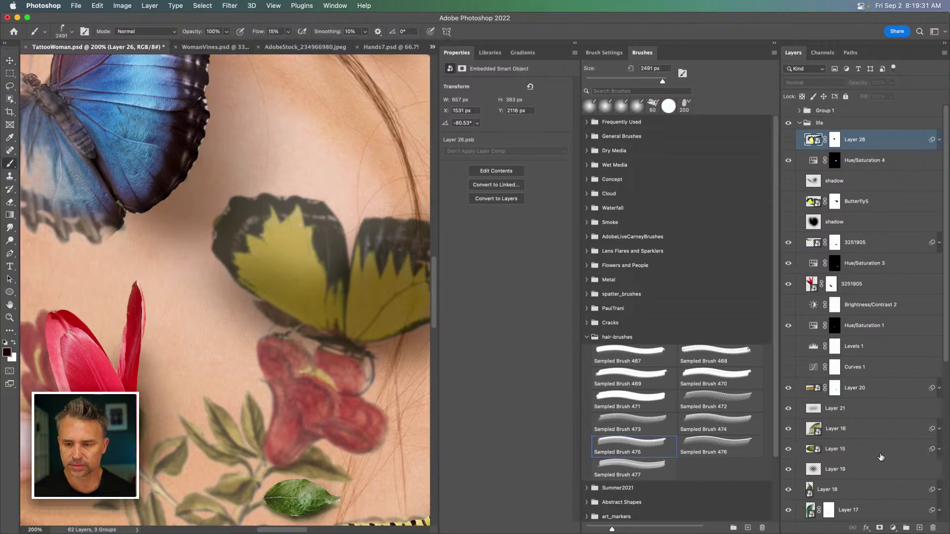
Add a new empty layer above Layer 26 and switch to hair brush Sampled Brush 477
left_click(920, 528)
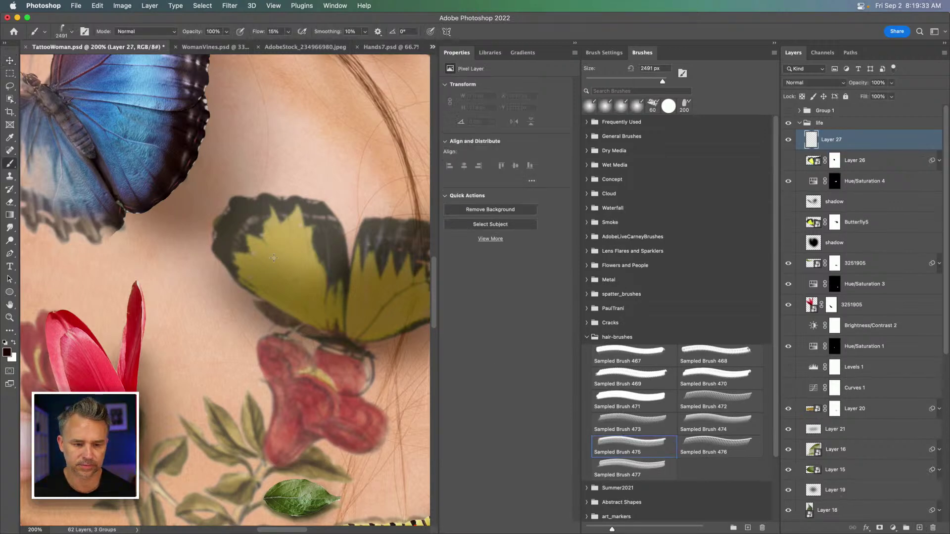
key("bracketleft")
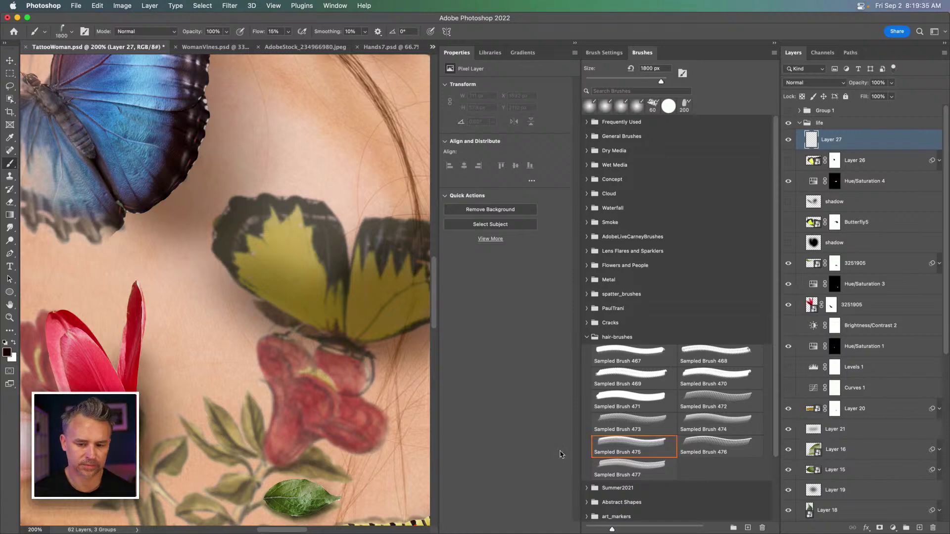
left_click(632, 468)
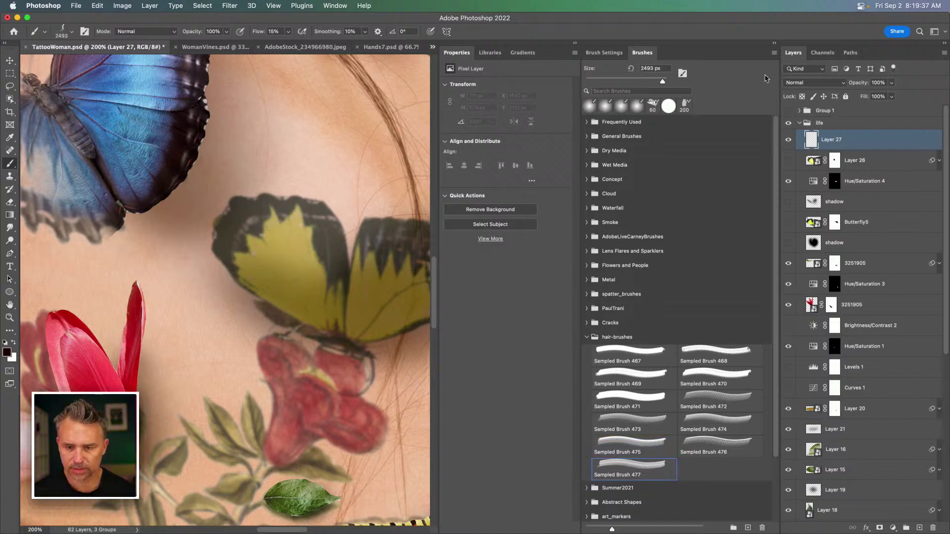
Display brush tip previews in the brush library and review the hair-brushes group
left_click(774, 52)
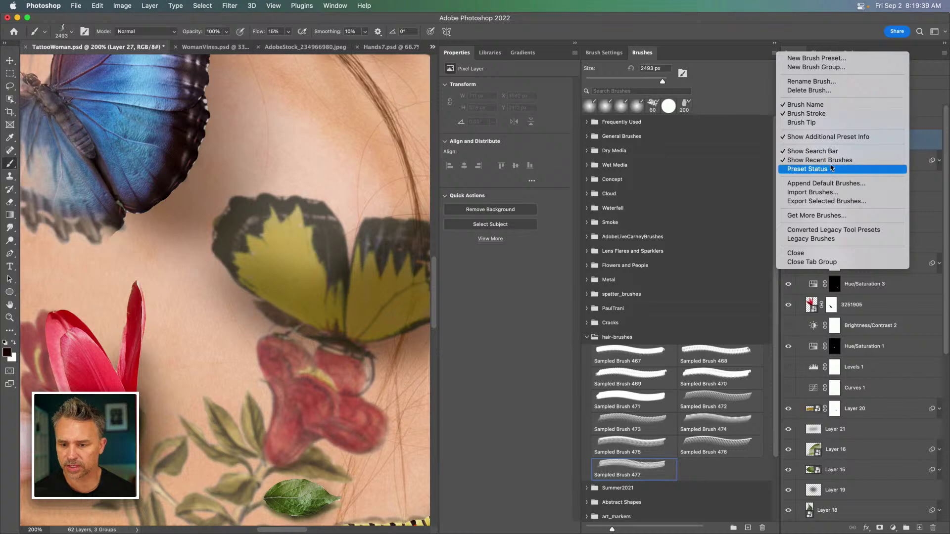
left_click(839, 123)
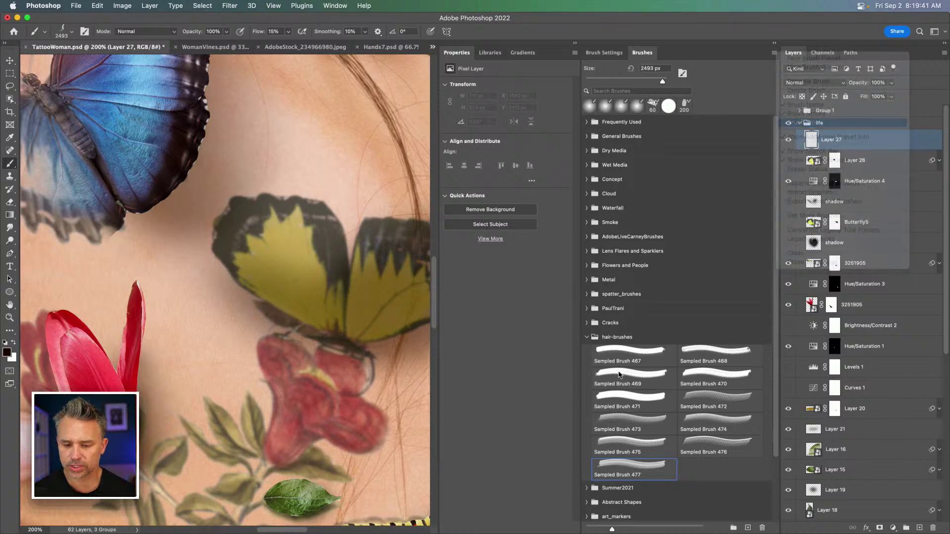
scroll(664, 440, "down", 4)
scroll(664, 440, "down", 1)
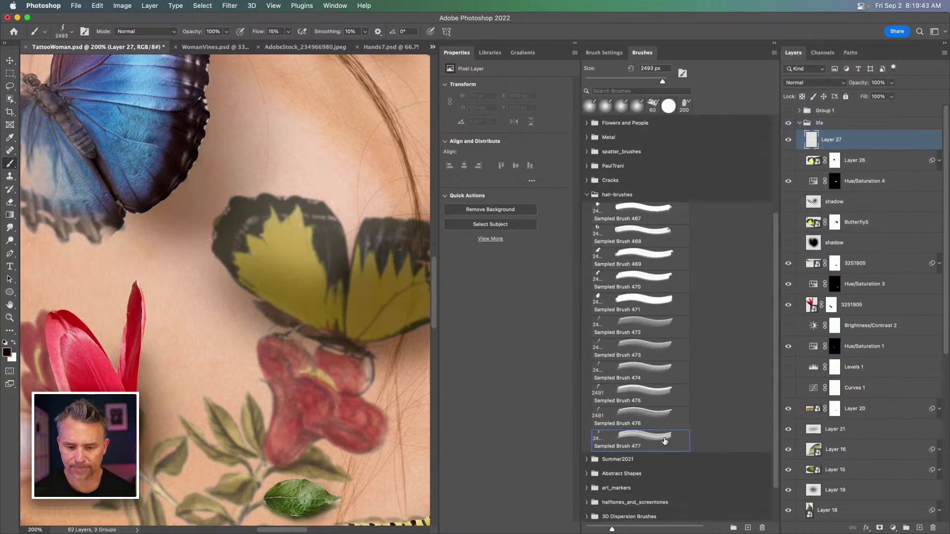
Collapse the expanded panels, fit the whole image in view and show Layer 26 again
left_click(775, 43)
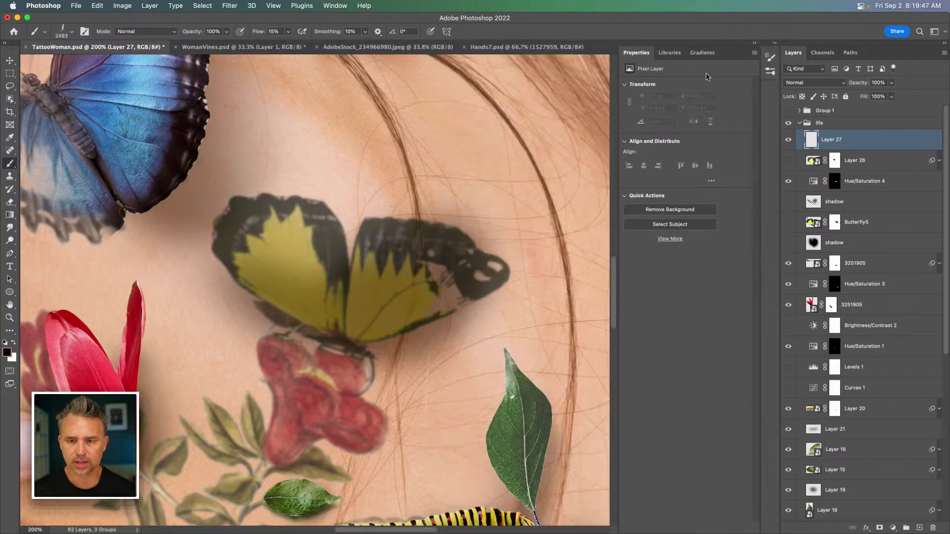
left_click(762, 44)
key("super+0")
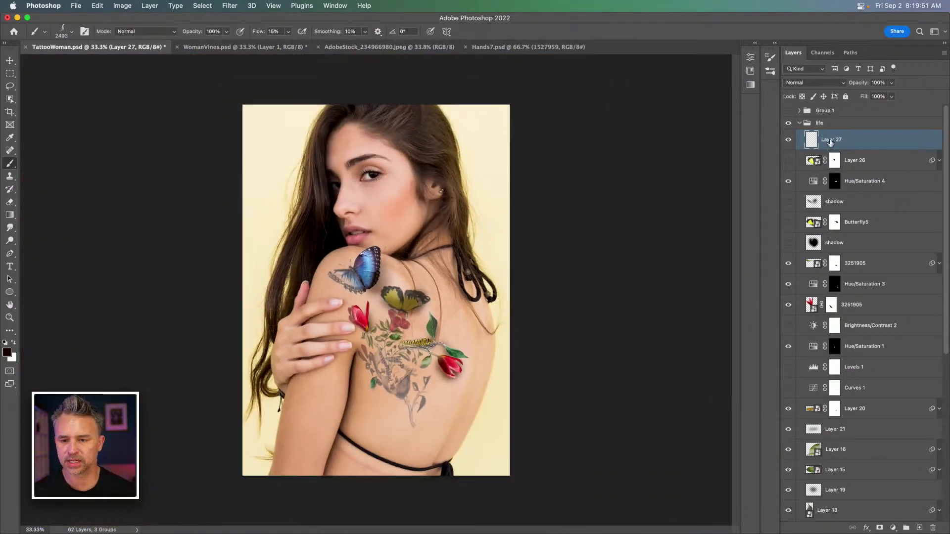
left_click(788, 160)
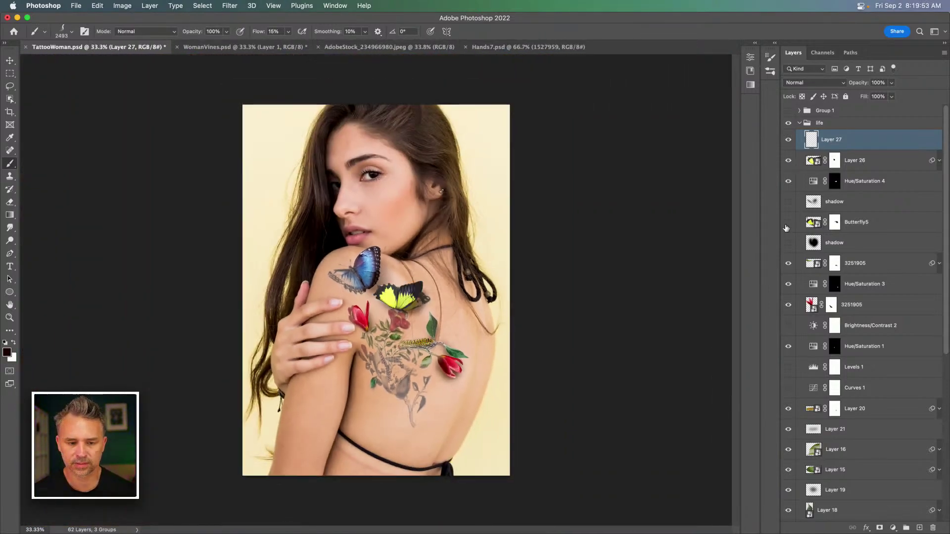
Collapse the life group and add a Color Lookup adjustment layer directly above it
left_click(9, 73)
key("super+plus")
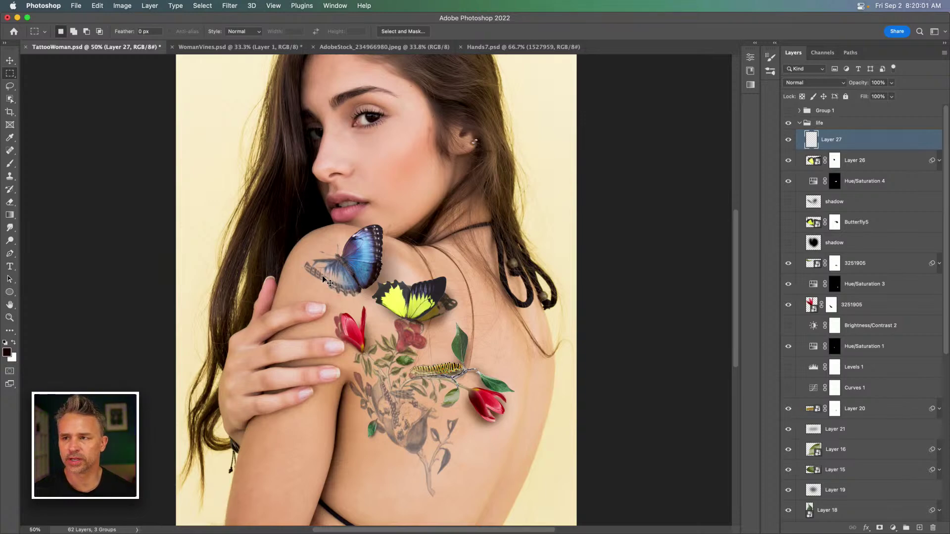
key("super+minus")
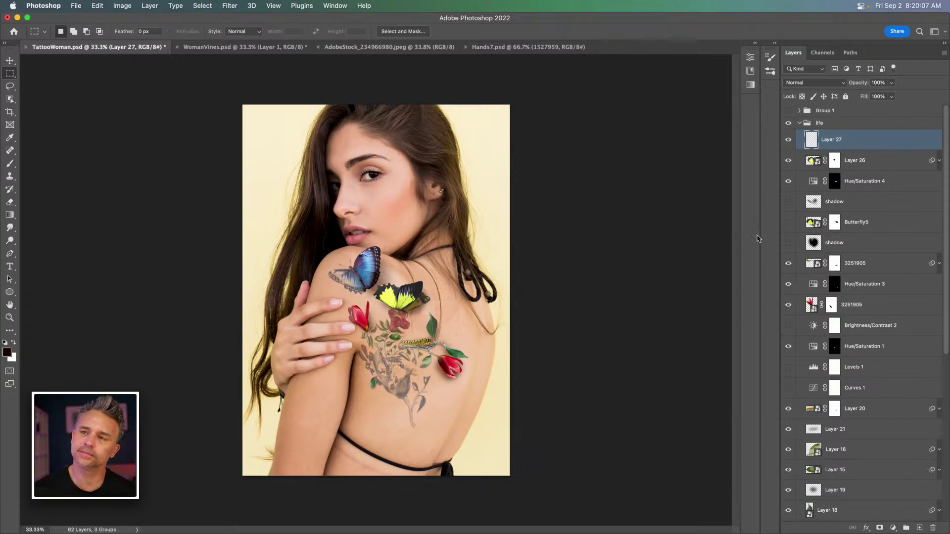
left_click(800, 123)
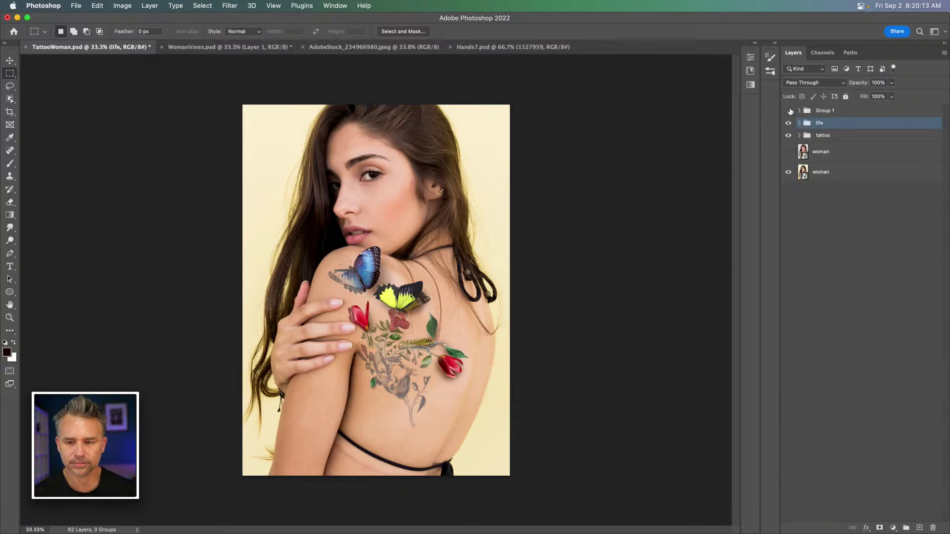
left_click(894, 528)
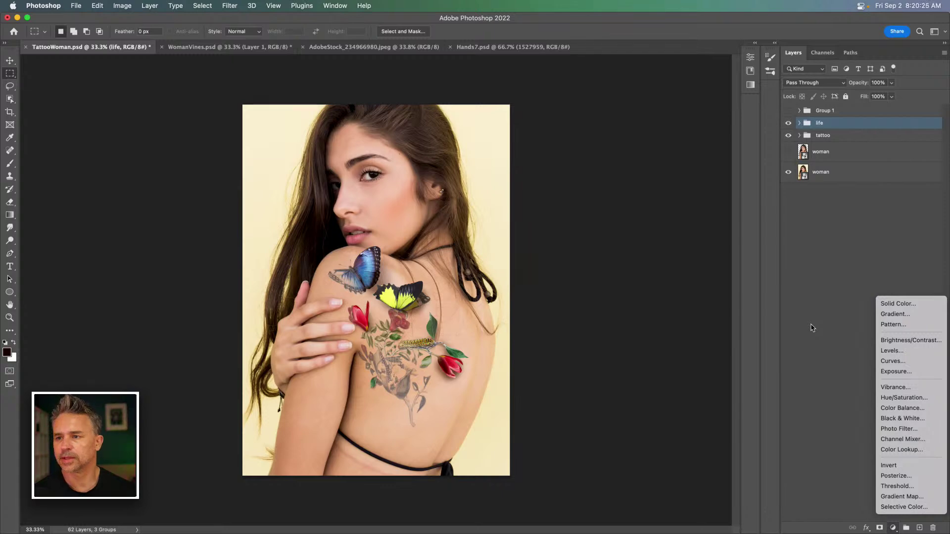
left_click(899, 451)
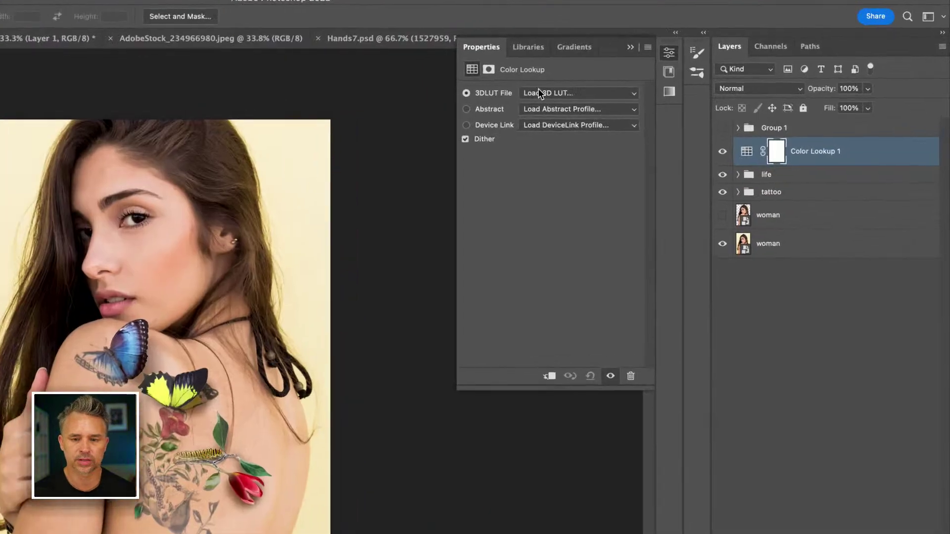
Try the 2Strip.look, Bleach Bypass.look and Candlelight.CUBE 3DLUT files on the Color Lookup layer
left_click(540, 93)
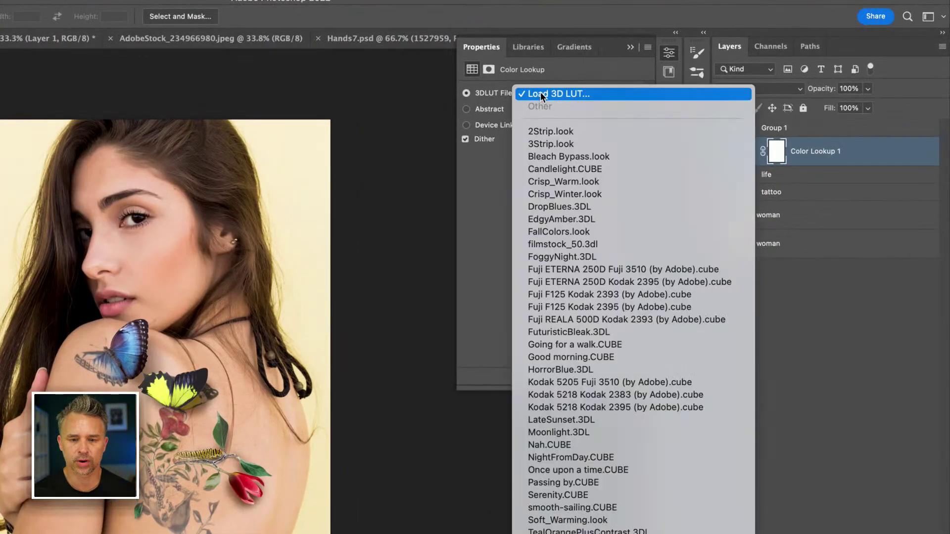
left_click(577, 129)
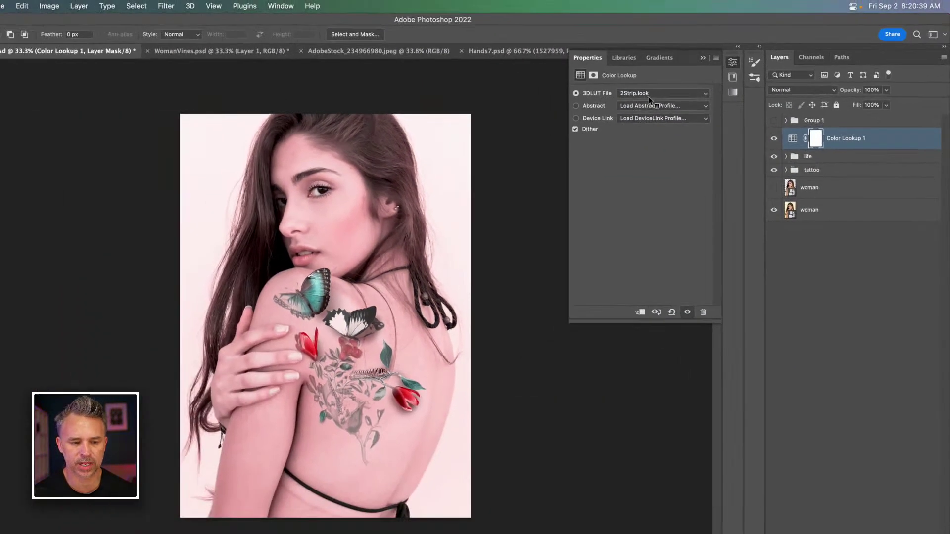
left_click(654, 95)
left_click(661, 113)
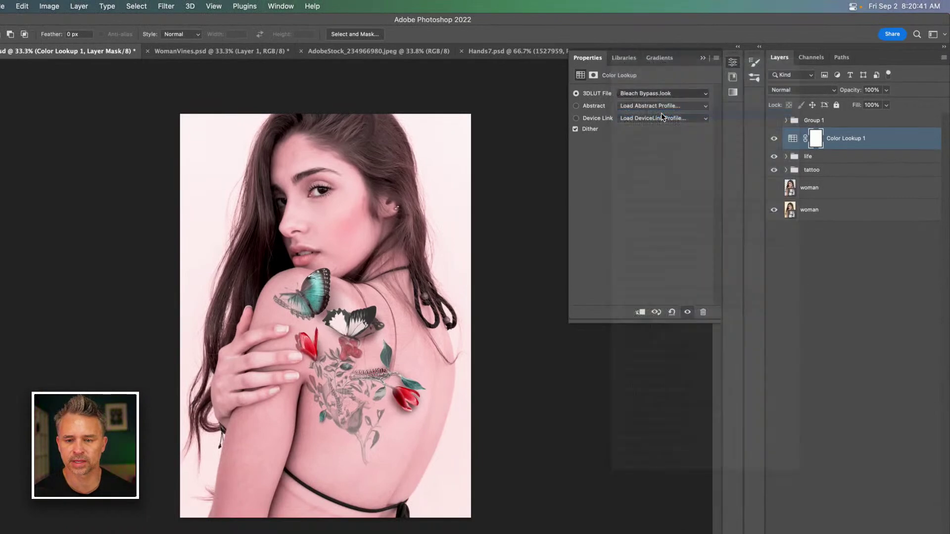
left_click(654, 95)
left_click(658, 103)
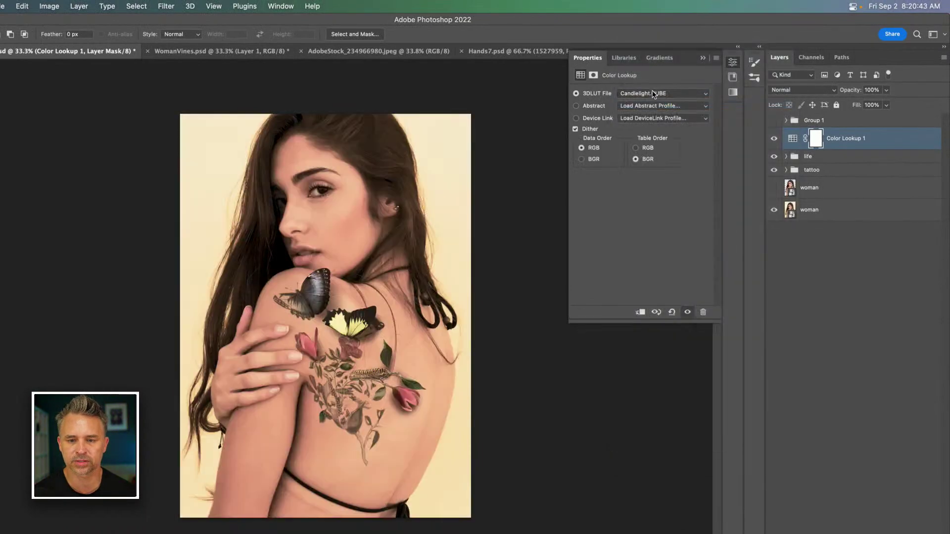
Try the Crisp_Warm.look 3DLUT file and compare the image with and without the Color Lookup layer
left_click(653, 93)
left_click(662, 103)
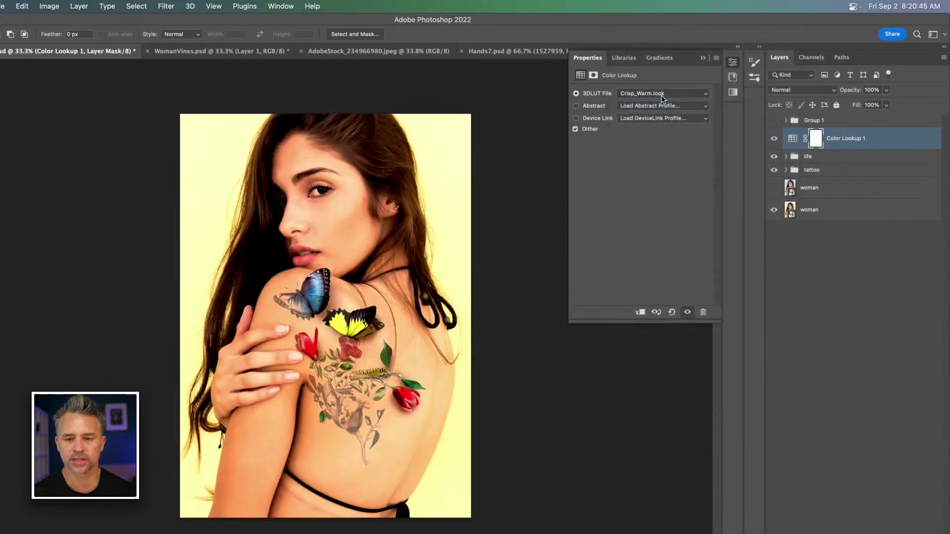
left_click(661, 95)
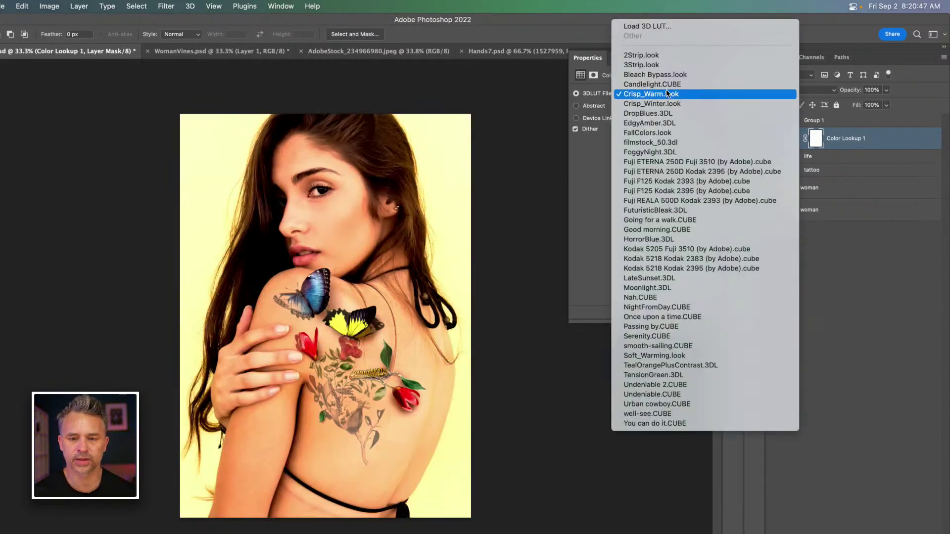
left_click(666, 94)
left_click(774, 140)
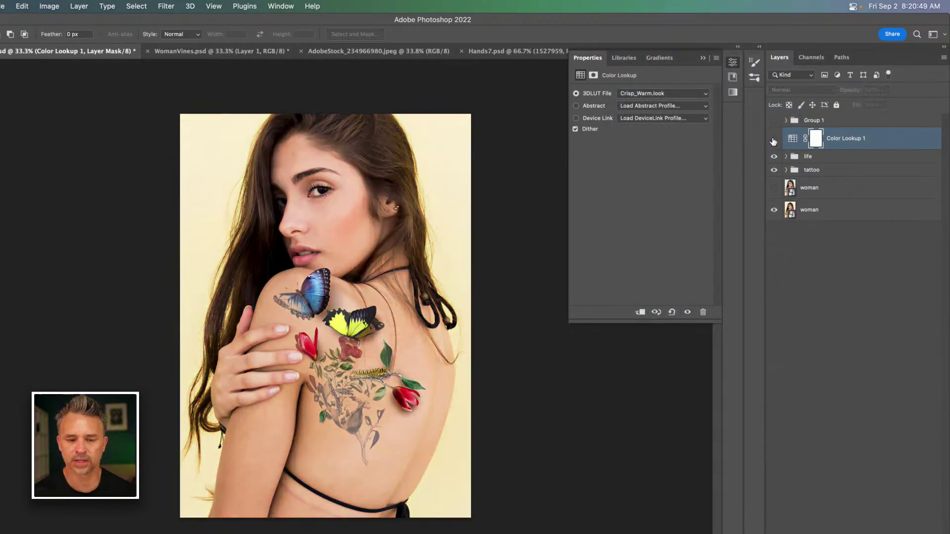
left_click(773, 140)
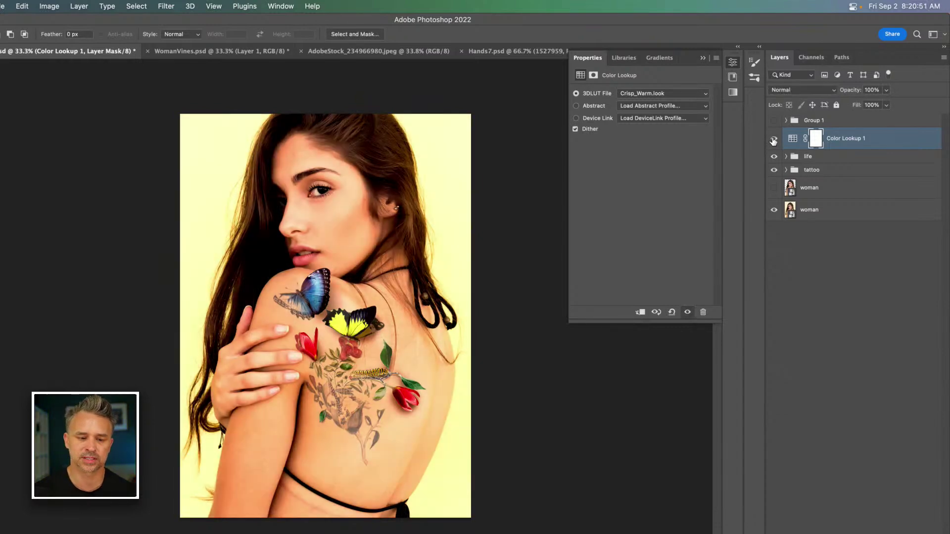
key("super+equal")
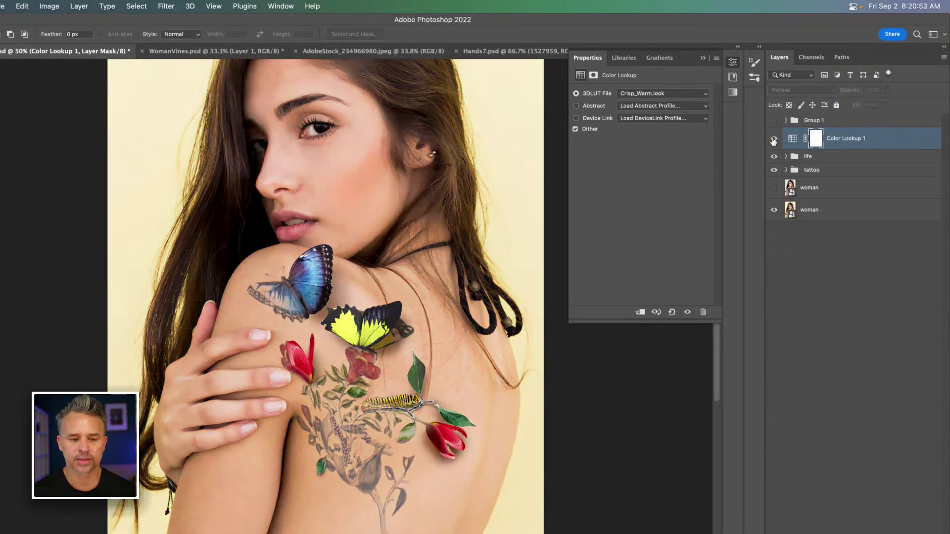
Try the Crisp_Winter.look 3DLUT file and compare the image with and without the Color Lookup layer
left_click(672, 93)
left_click(650, 102)
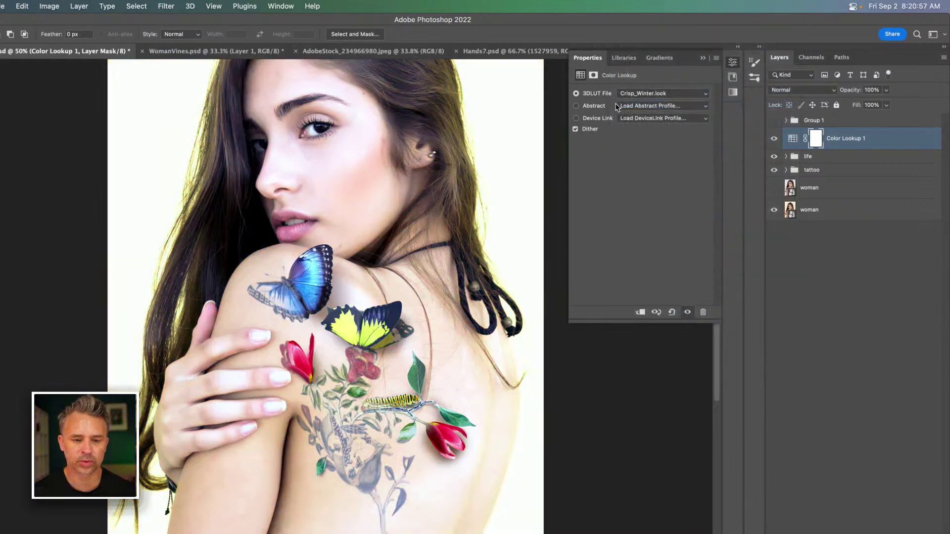
key("super+minus")
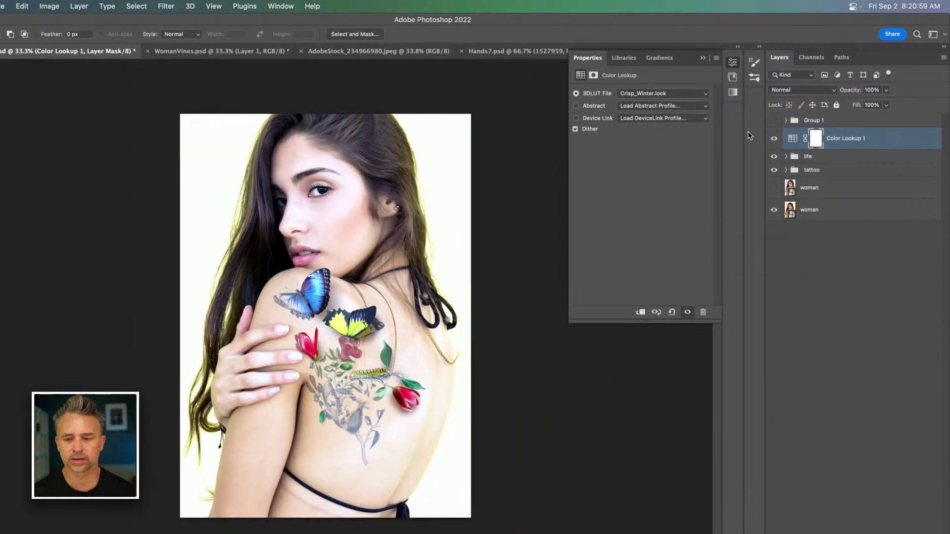
left_click(774, 140)
left_click(775, 141)
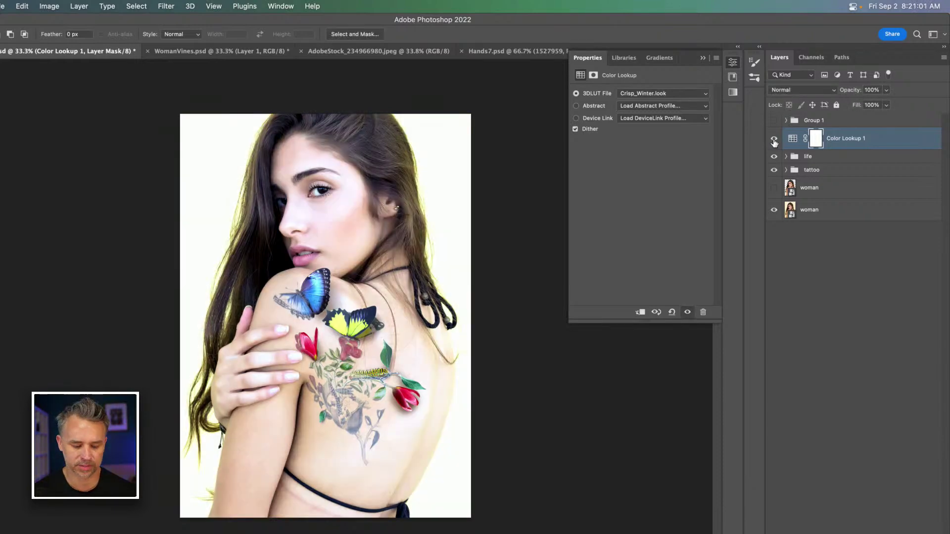
key("super+plus")
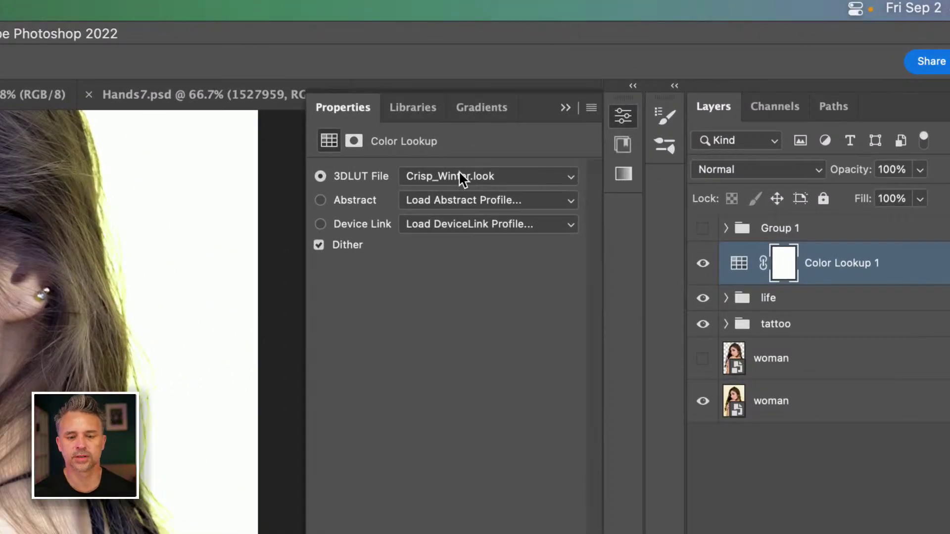
Set the 3DLUT file to DropBlues.3DL and hide the Color Lookup layer
left_click(459, 170)
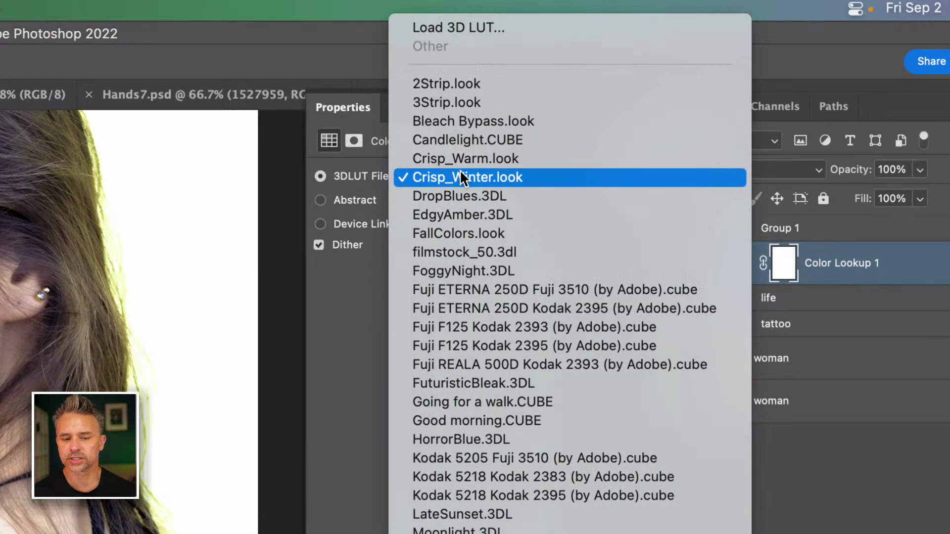
left_click(462, 191)
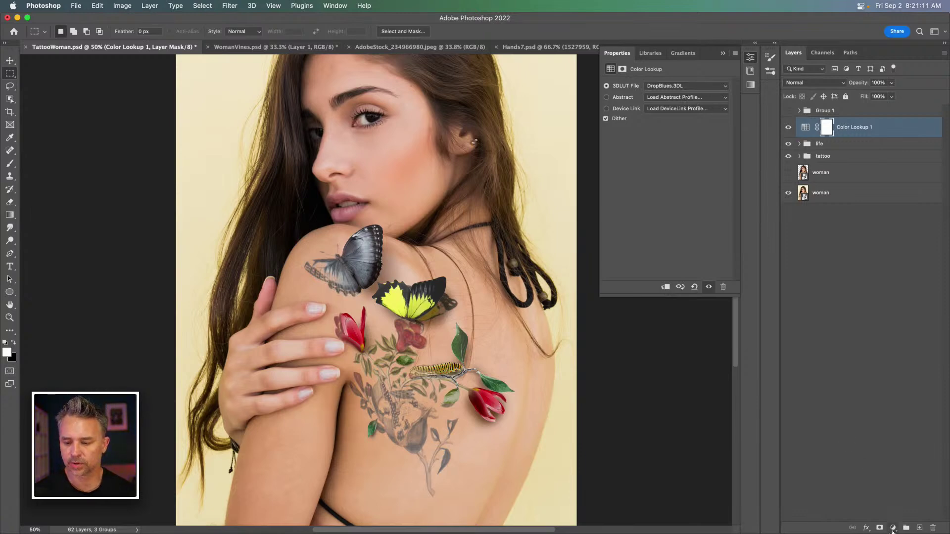
left_click(893, 530)
left_click(662, 85)
left_click(664, 85)
key("Escape")
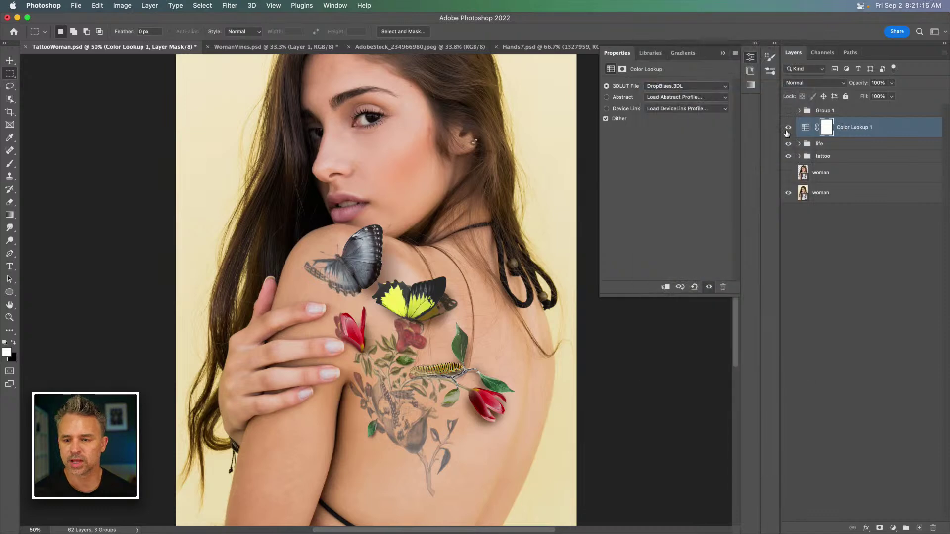
left_click(789, 128)
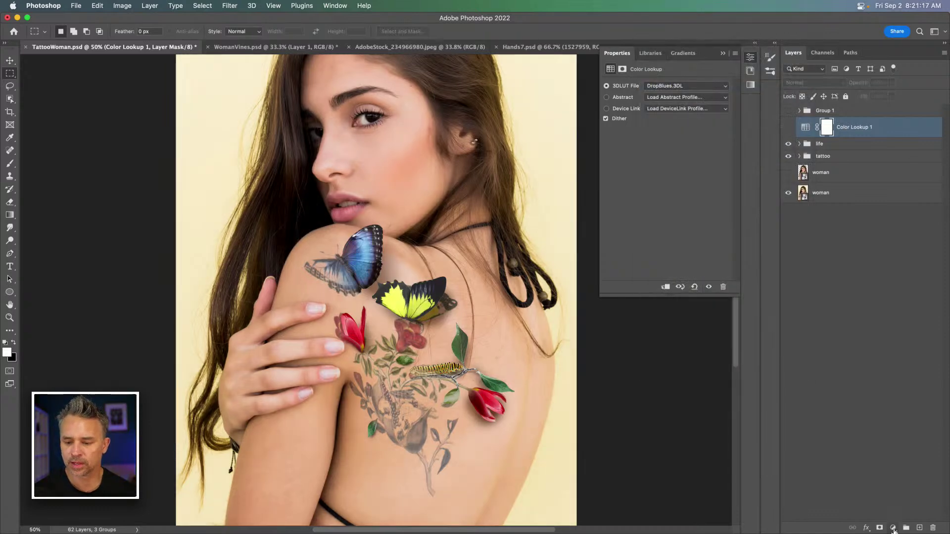
Add a Brightness/Contrast adjustment layer above the Color Lookup layer with brightness set to -33
left_click(893, 528)
left_click(928, 340)
left_click(654, 114)
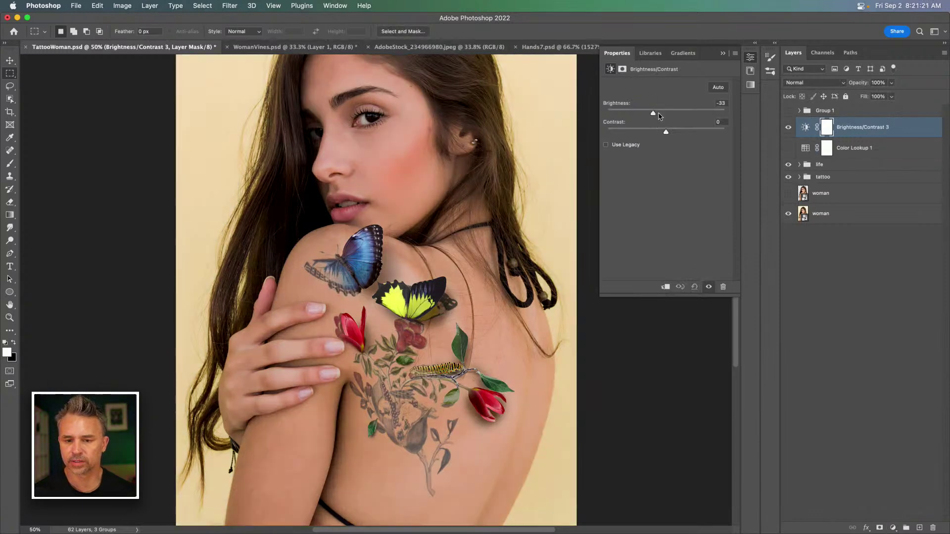
Add a Hue/Saturation adjustment layer on top of Brightness/Contrast 3 and set the Blues saturation to +57
left_click(894, 528)
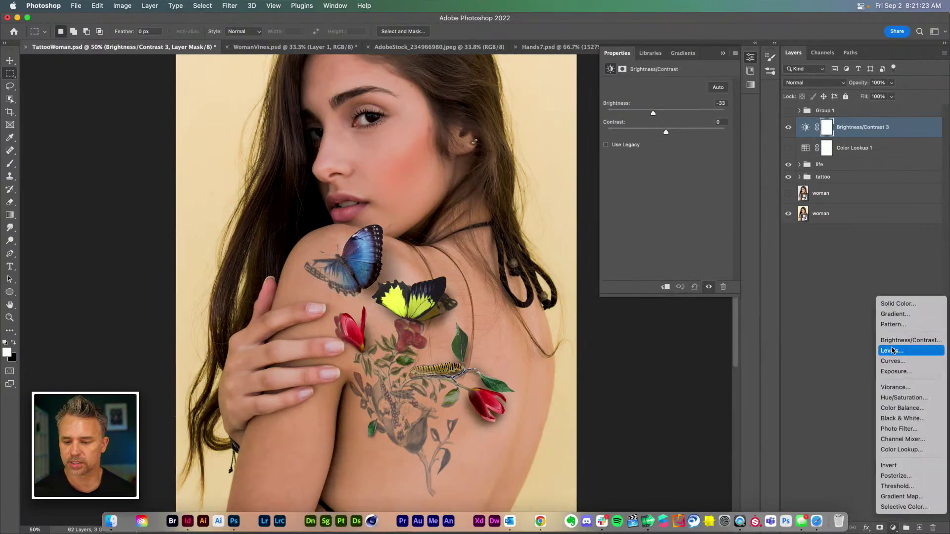
left_click(904, 398)
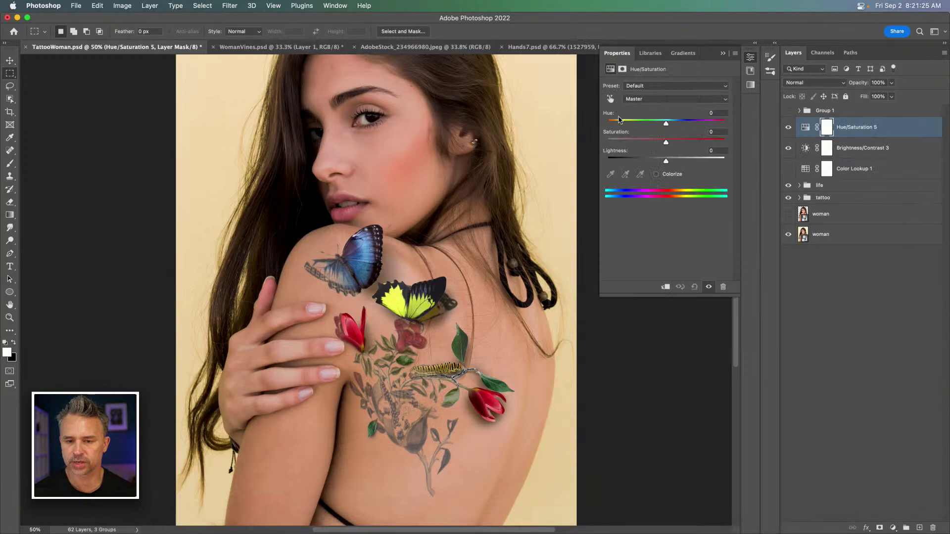
left_click(657, 99)
left_click(655, 146)
left_click_drag(666, 139, 699, 143)
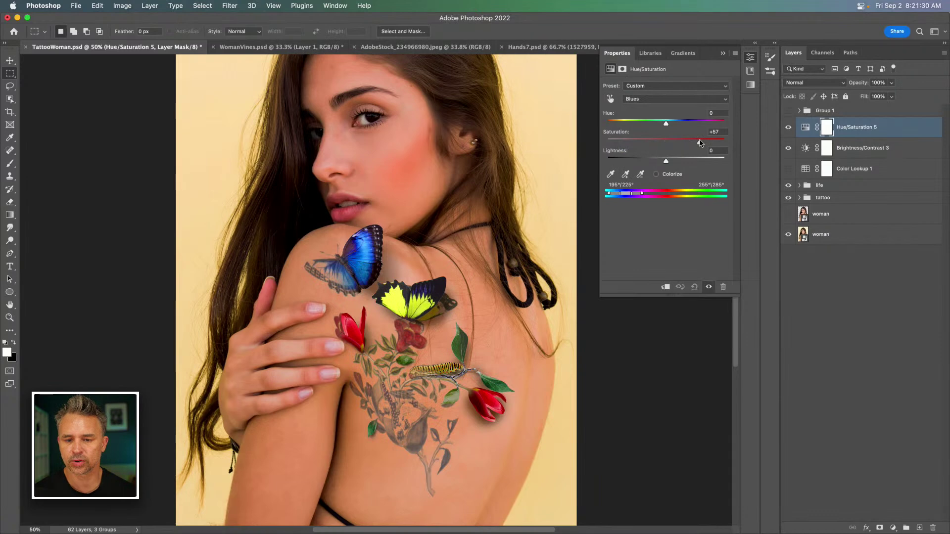
Set the Yellows saturation of the Hue/Saturation adjustment to -54
left_click(644, 100)
left_click(653, 70)
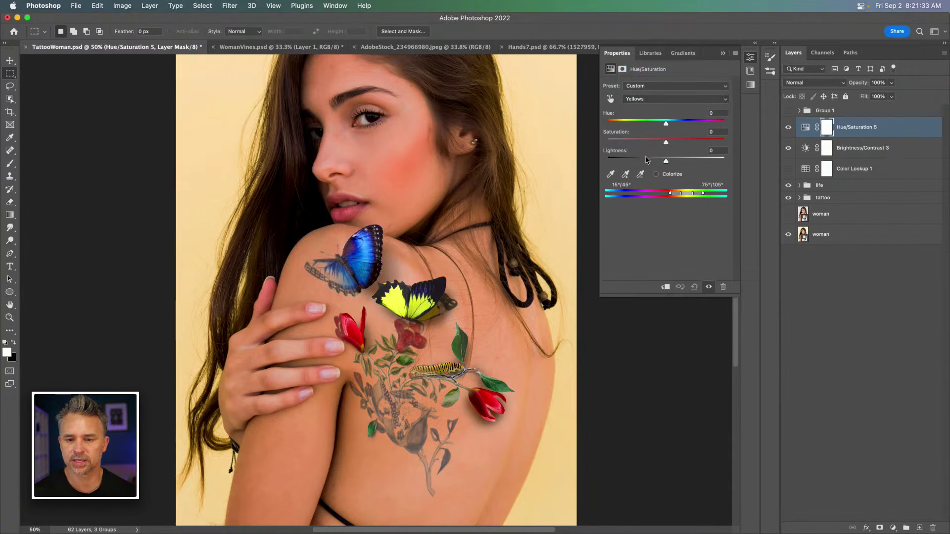
left_click_drag(648, 143, 635, 143)
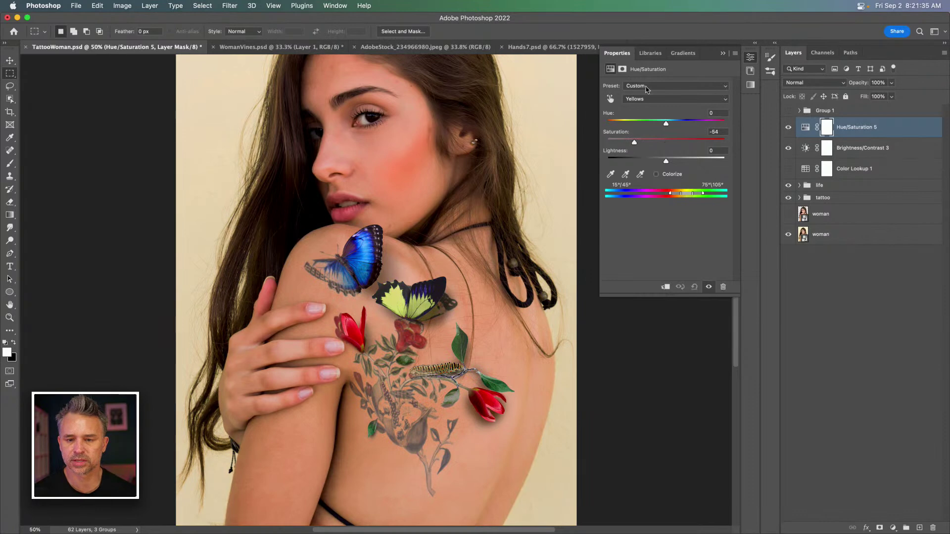
Set the Magentas saturation to -75 and compare the image with and without the Hue/Saturation layer
left_click(653, 101)
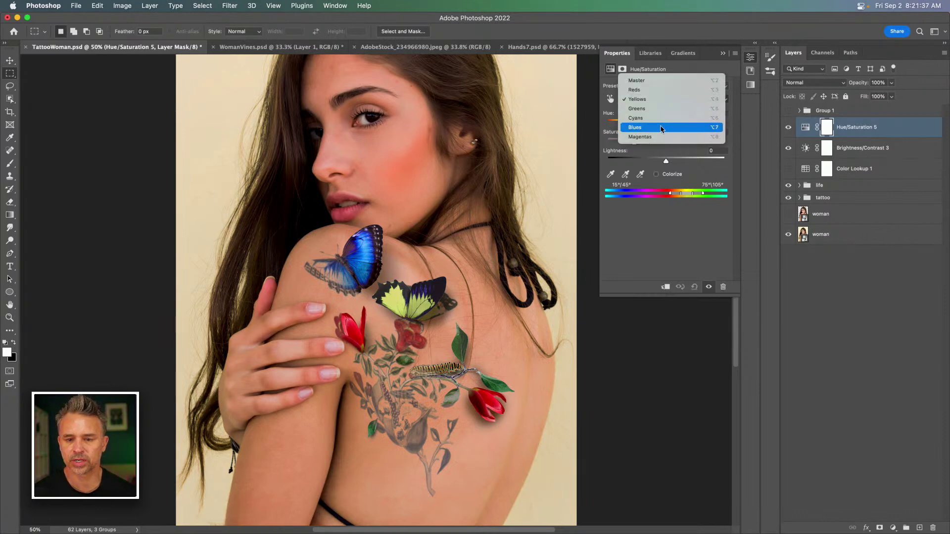
left_click(637, 138)
left_click_drag(630, 142, 622, 143)
left_click(788, 130)
left_click(789, 130)
left_click(788, 130)
left_click(789, 130)
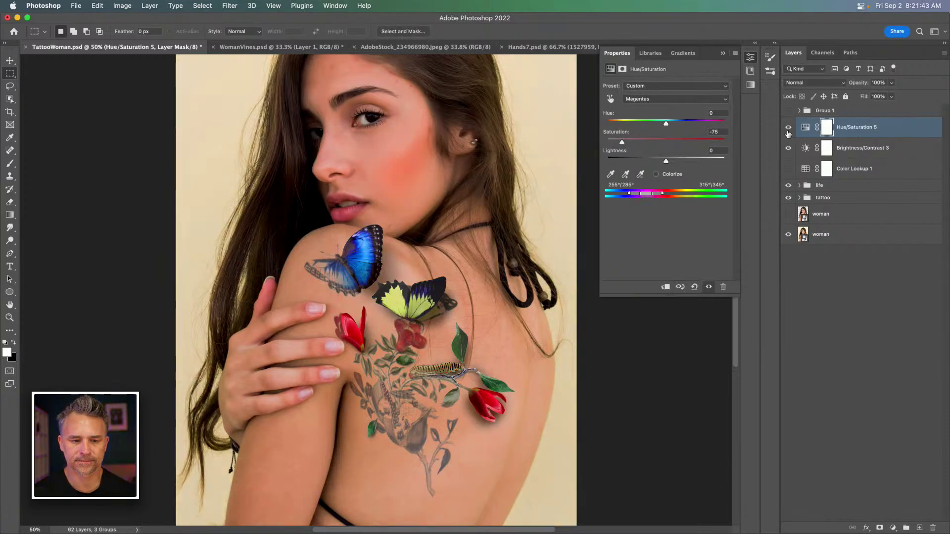
Add a Photo Filter adjustment layer using Warming Filter (85) with a density of 76%
left_click(892, 527)
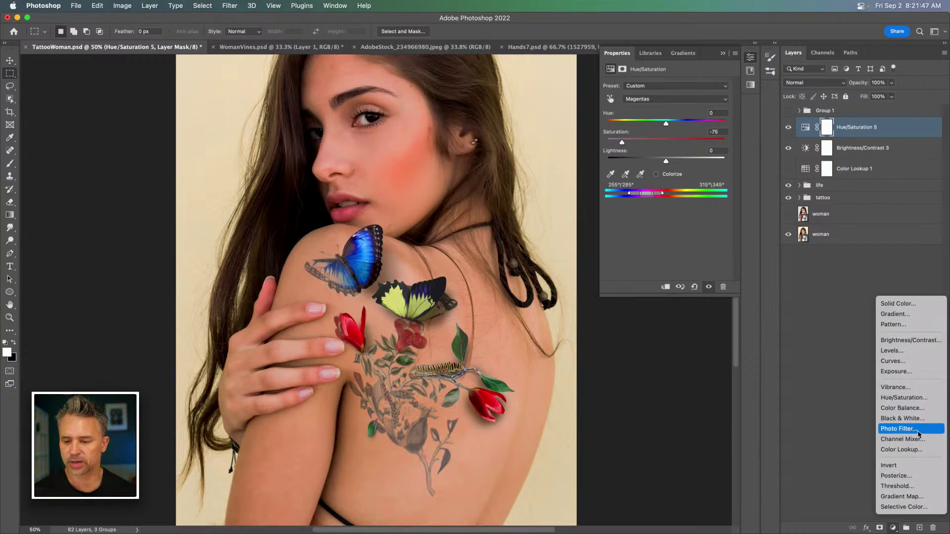
left_click(897, 428)
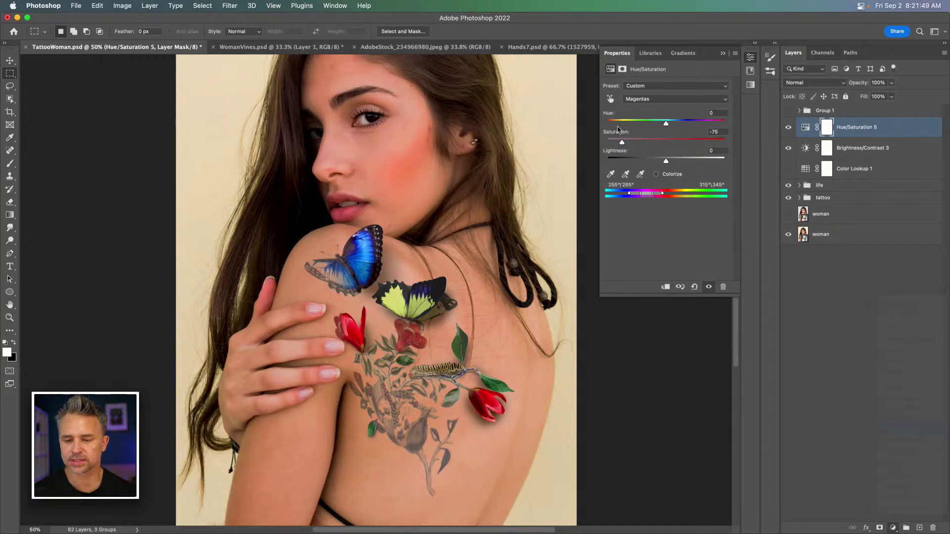
left_click(698, 127)
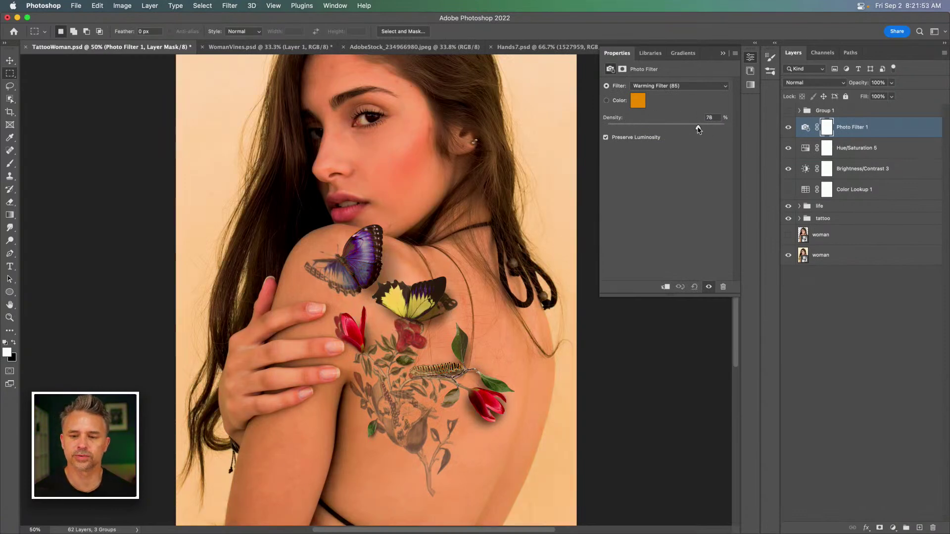
Try to export the Photo Filter 1, Hue/Saturation 5 and Brightness/Contrast 3 adjustments as Color Lookup Tables
left_click(863, 170)
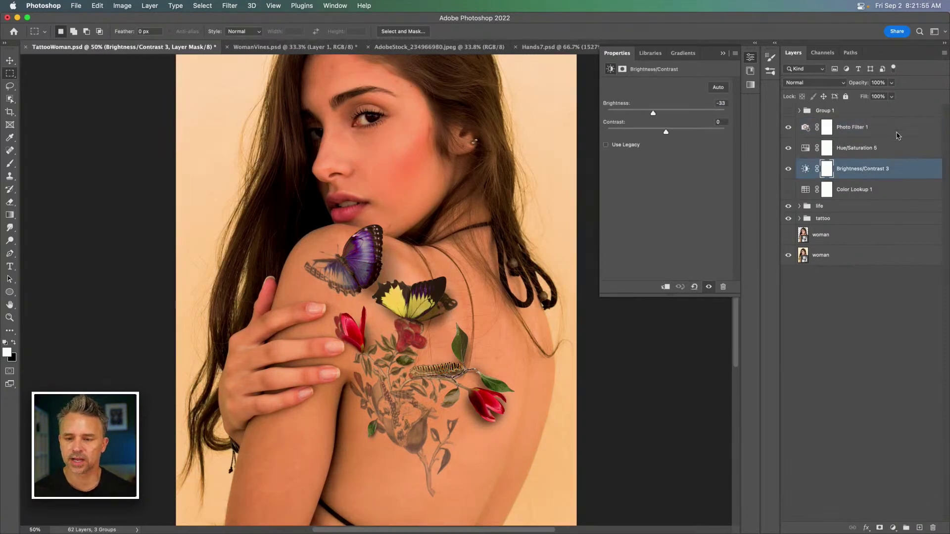
left_click(896, 136, "shift")
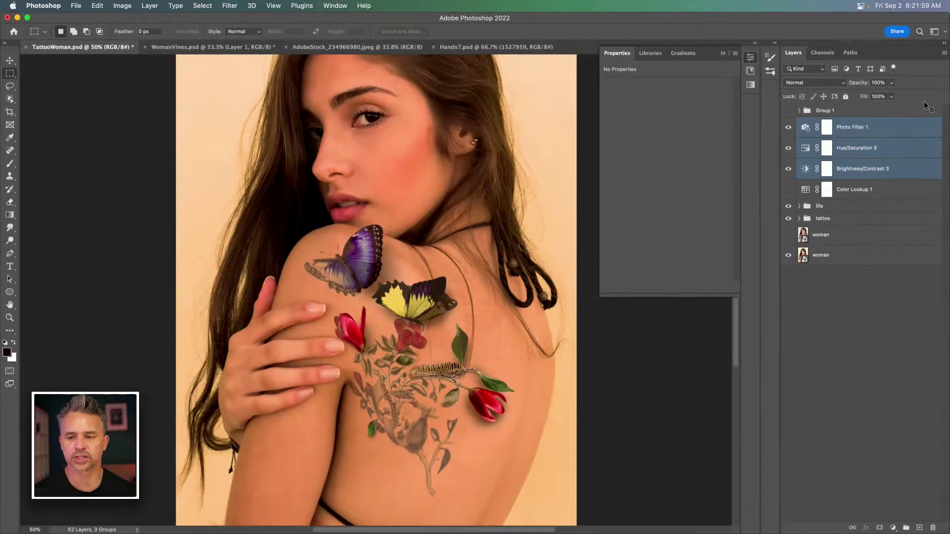
left_click(76, 5)
mouse_move(121, 247)
mouse_move(108, 148)
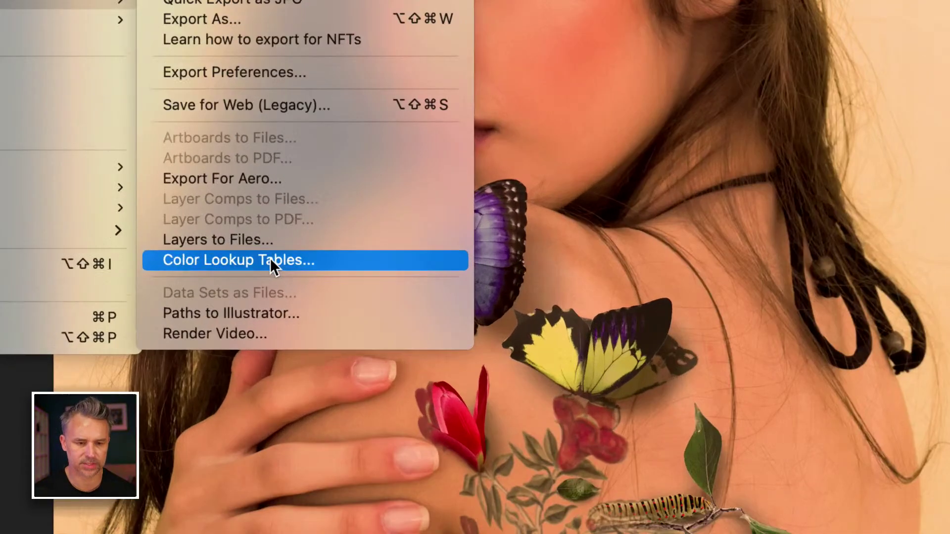
left_click(270, 260)
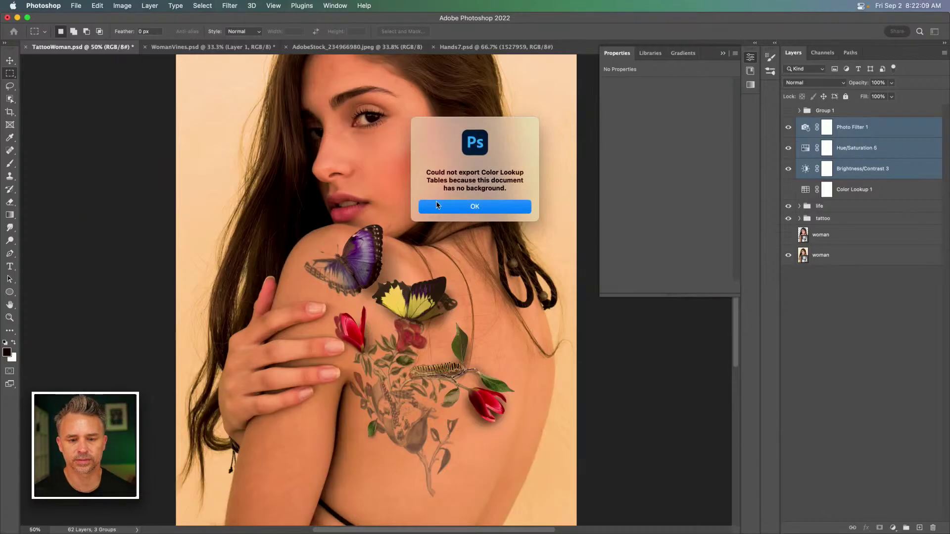
left_click(444, 208)
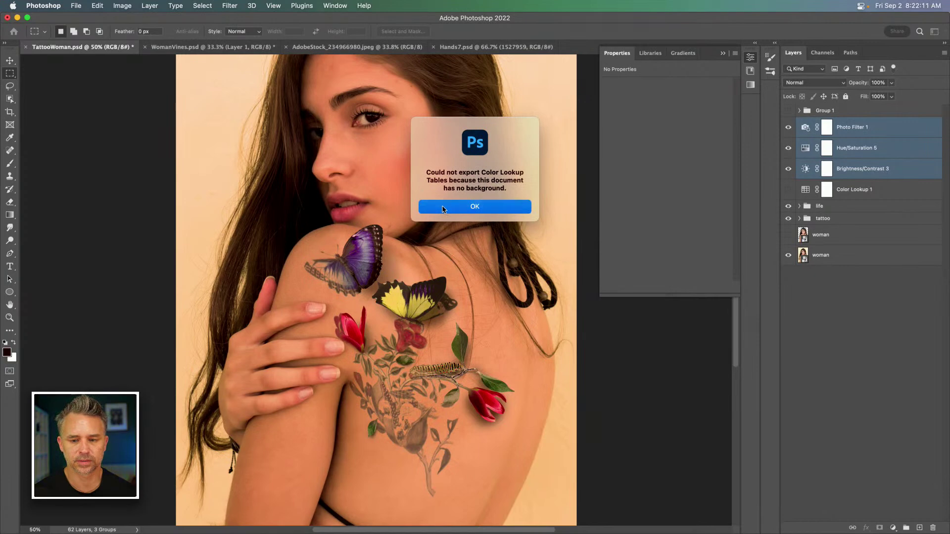
Duplicate the visible woman layer, keep the copy at the bottom of the layer stack and rasterize it
left_click(803, 255)
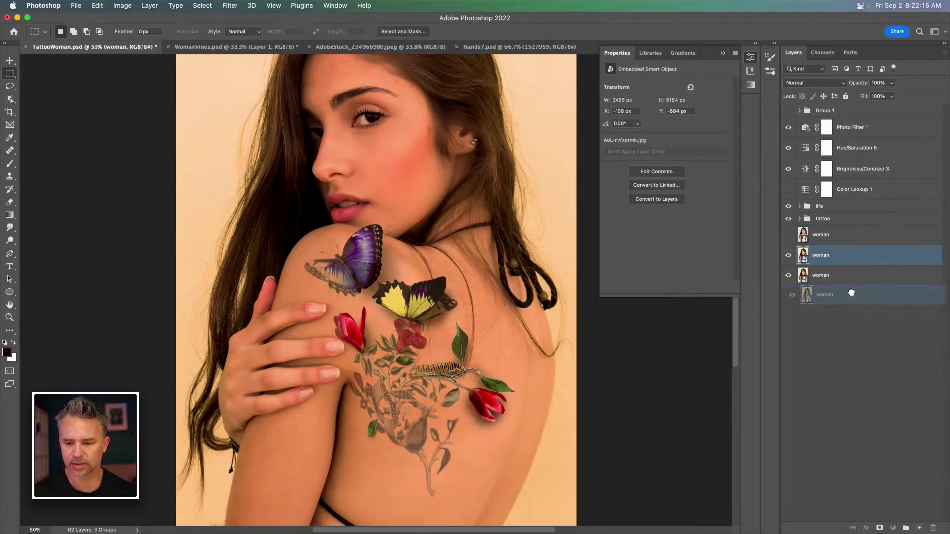
left_click(850, 276)
right_click(848, 275)
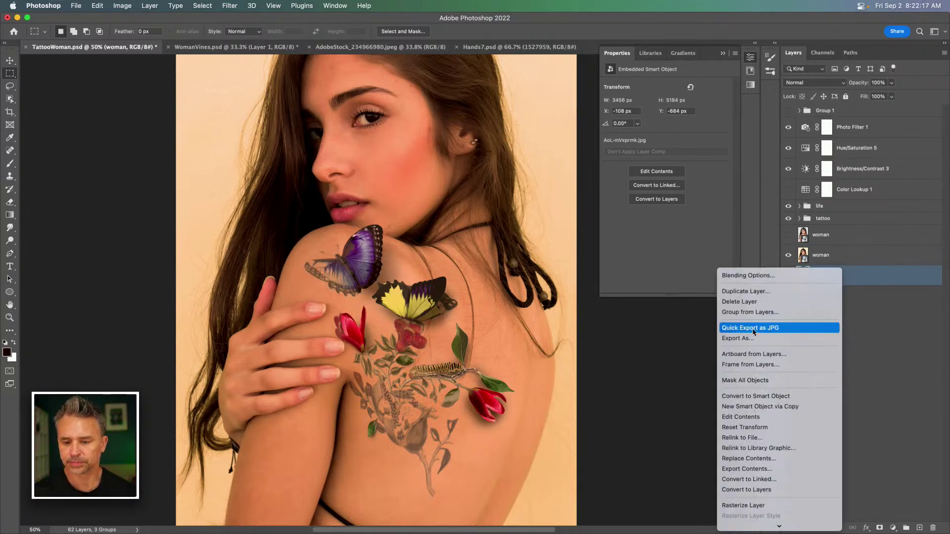
scroll(752, 376, "down", 3)
left_click(751, 423)
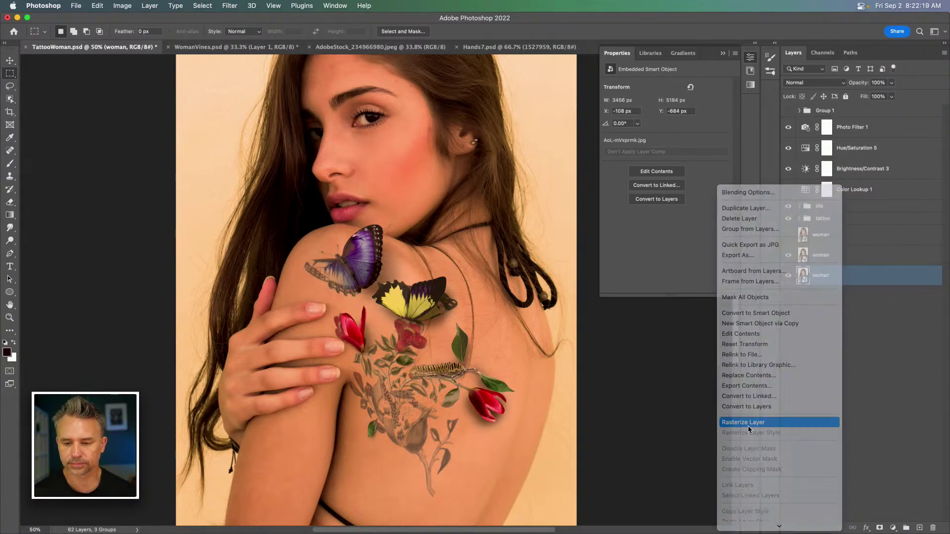
Lock the rasterized woman layer and try again to export Color Lookup Tables
left_click(144, 6)
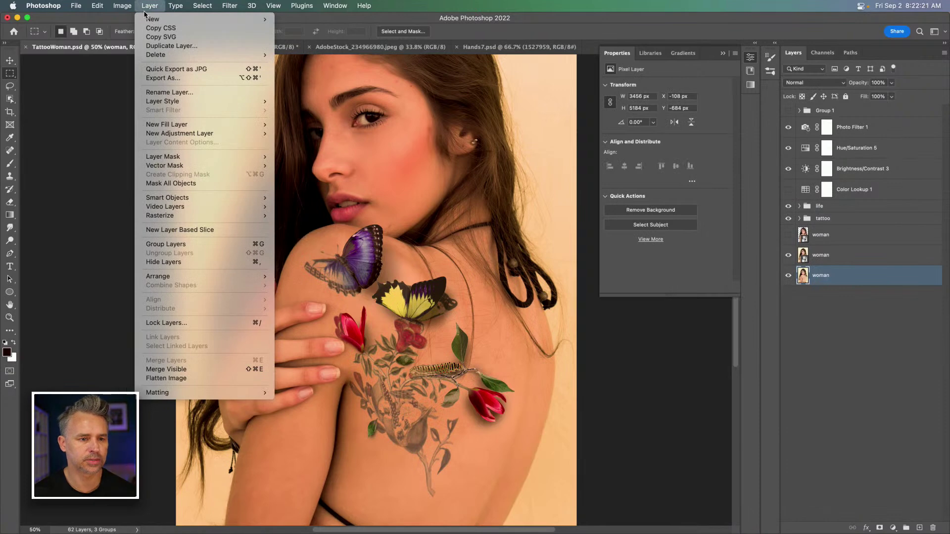
mouse_move(148, 21)
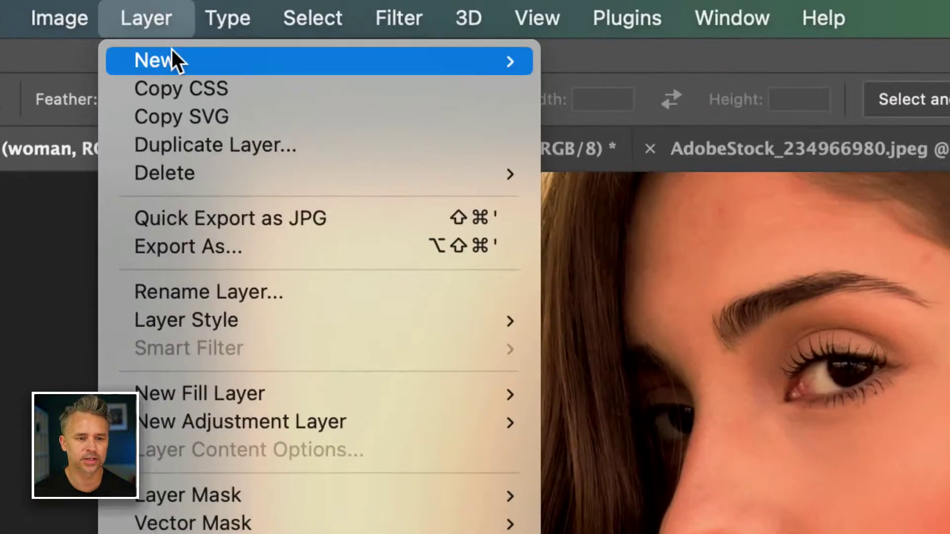
mouse_move(160, 38)
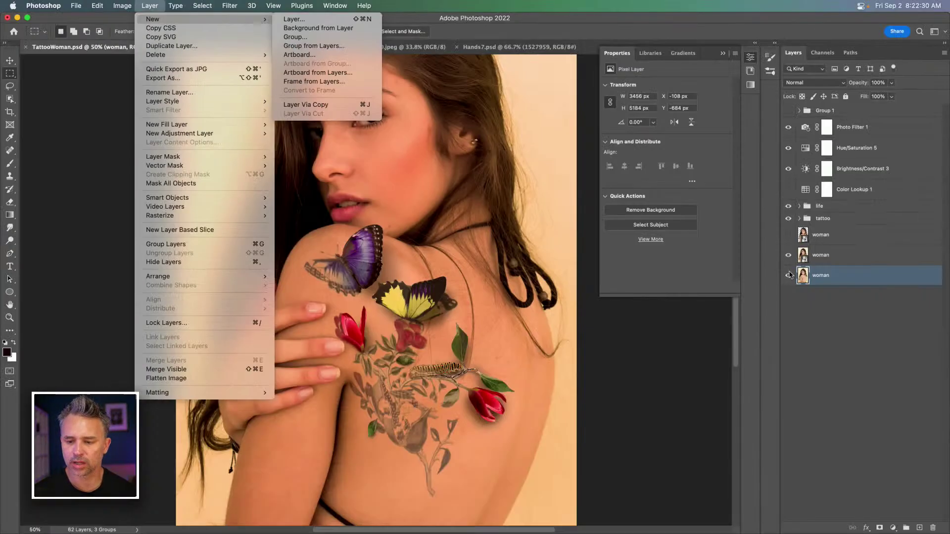
left_click(792, 275)
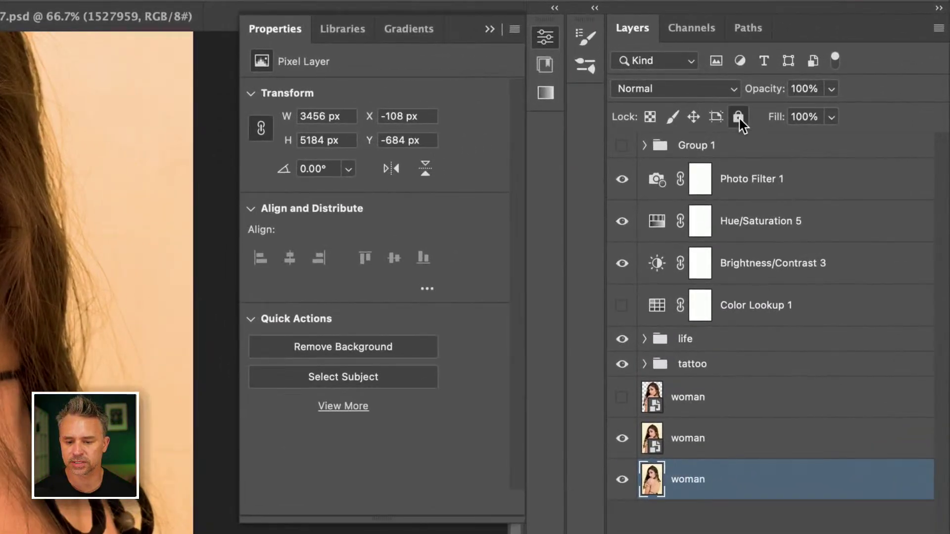
left_click(739, 116)
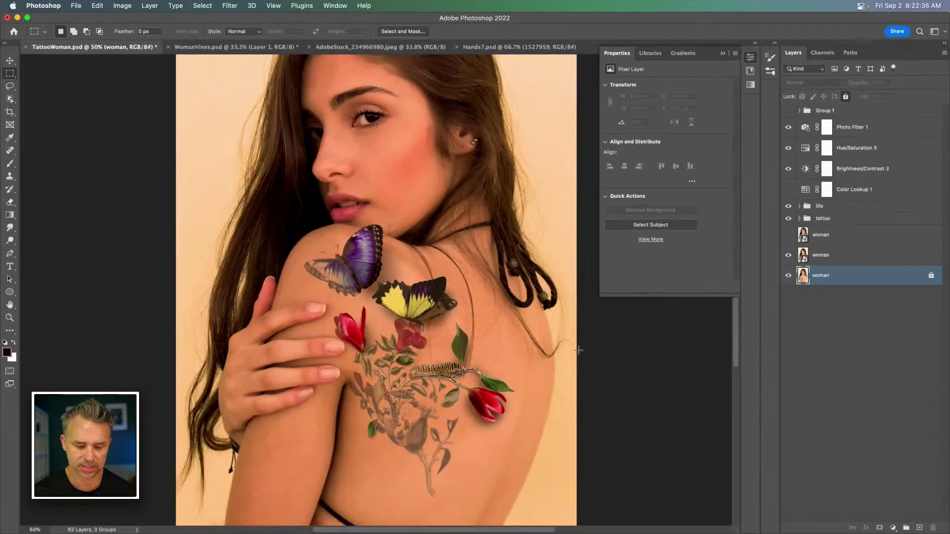
left_click(92, 6)
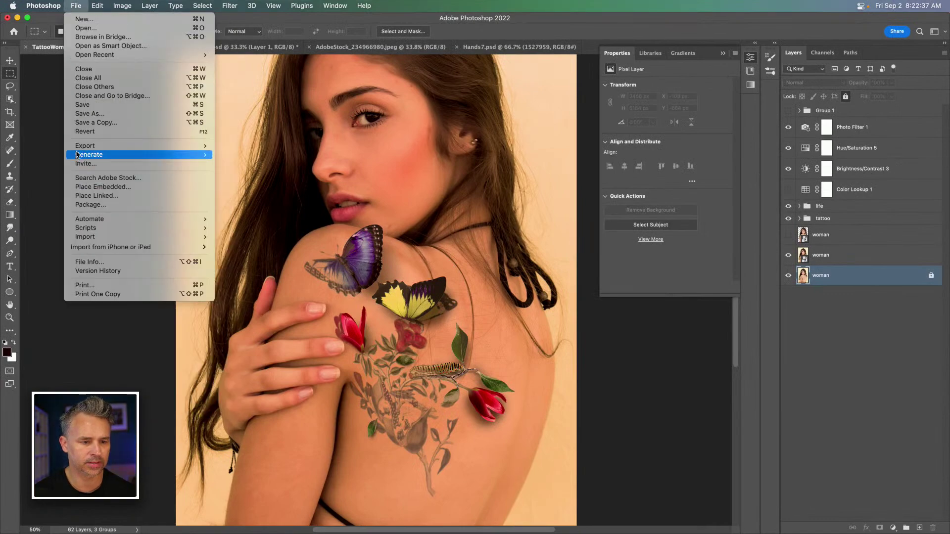
mouse_move(91, 147)
left_click(264, 261)
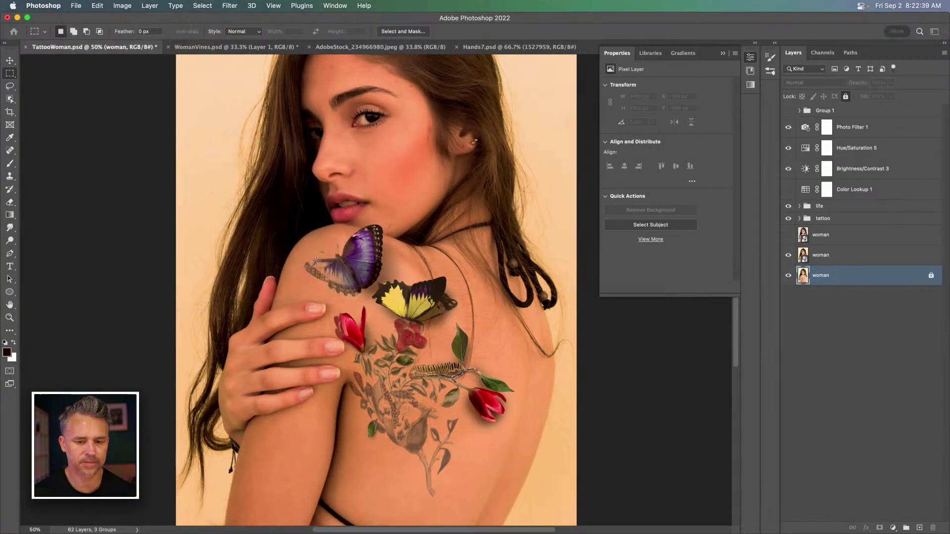
left_click(463, 211)
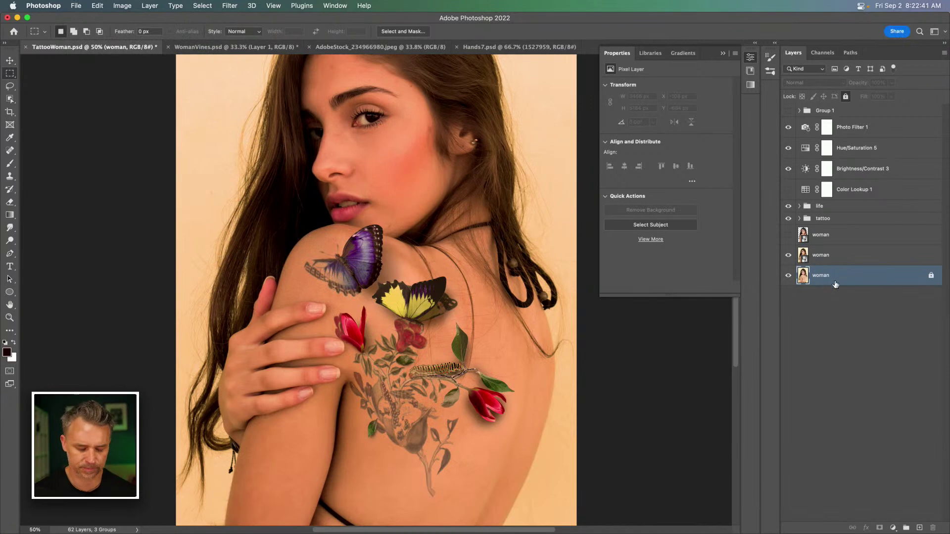
Convert the unlocked, rasterized woman layer into the document's Background layer
left_click(150, 5)
mouse_move(159, 20)
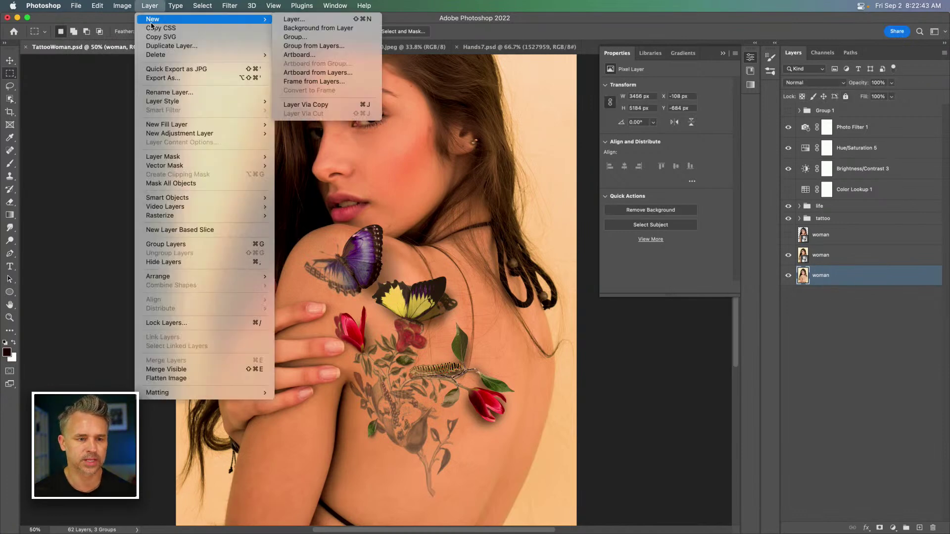
left_click(331, 31)
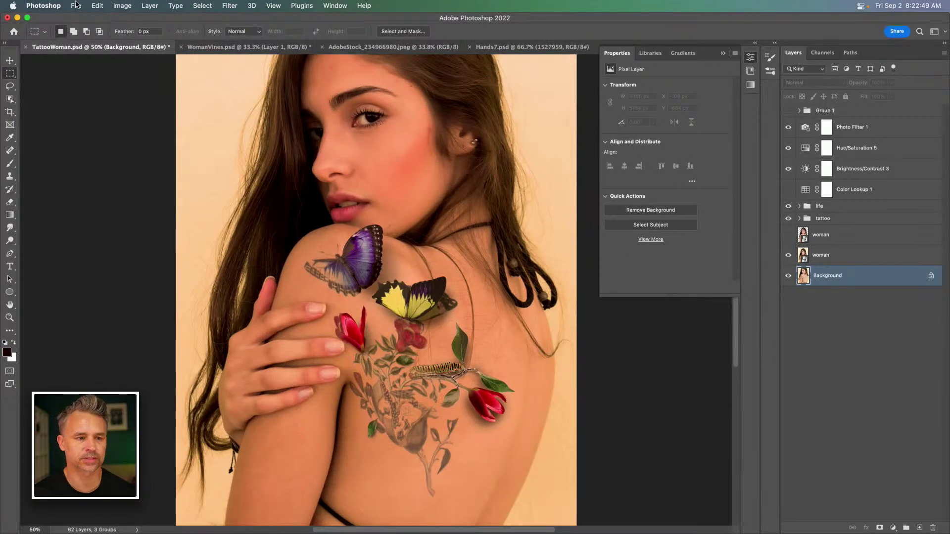
Start a Color Lookup Tables export with the description "Tattoo Woman", keeping 32 grid points and all formats enabled
left_click(76, 5)
mouse_move(101, 155)
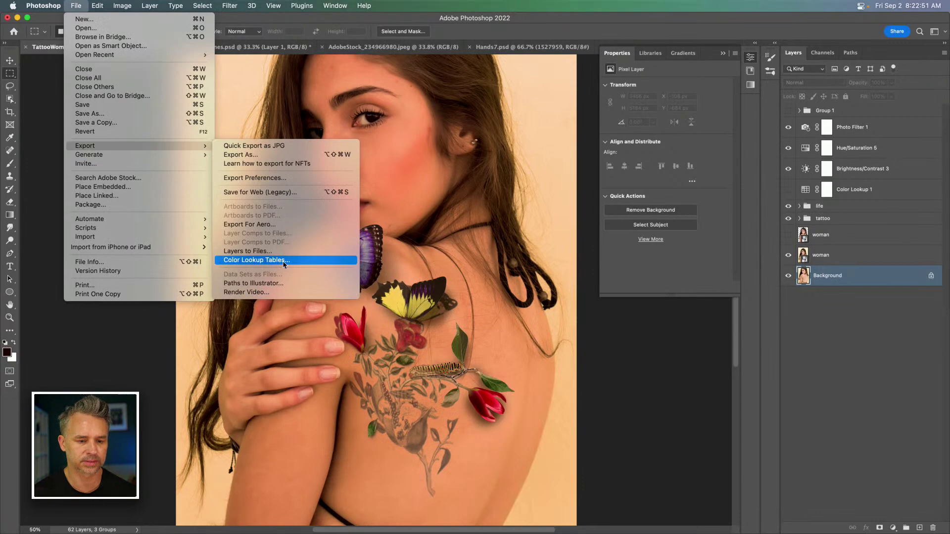
left_click(288, 259)
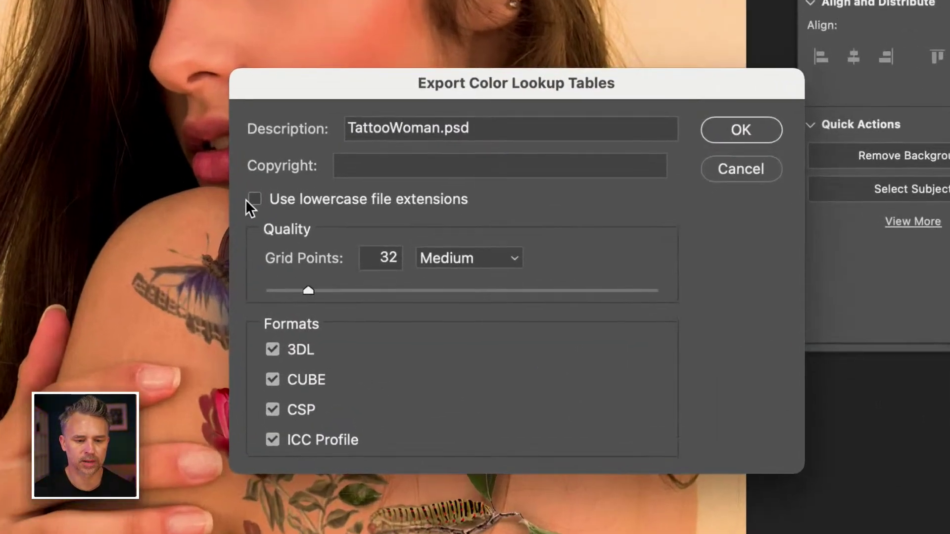
left_click(536, 129)
left_click_drag(471, 127, 439, 127)
key("BackSpace")
left_click(393, 128)
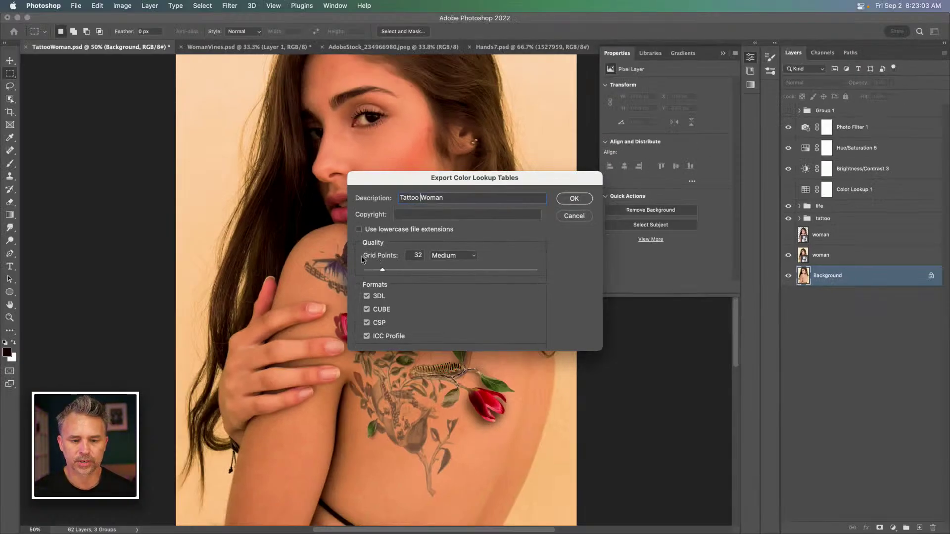
left_click(563, 199)
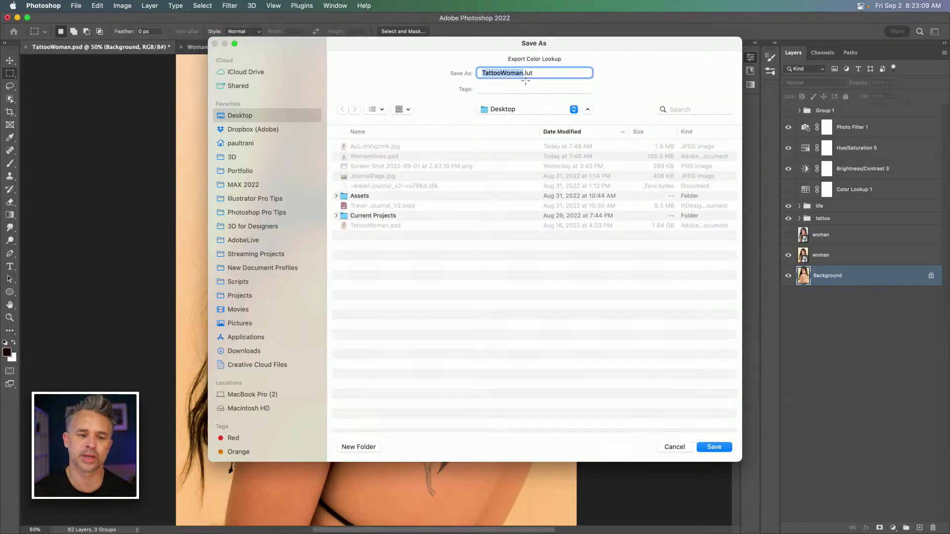
Save the exported lookup tables to the Desktop as TattooWoman and accept the smart filter warnings
key("Return")
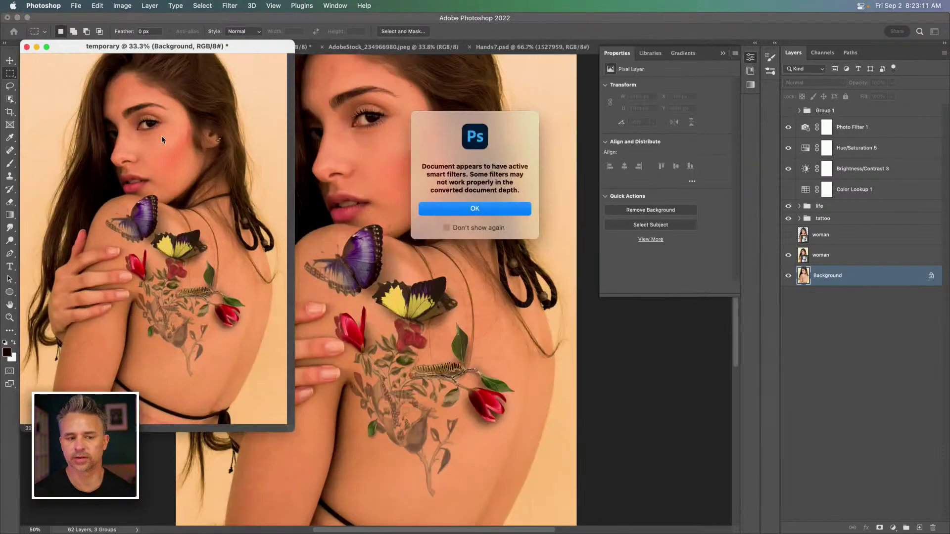
left_click(476, 210)
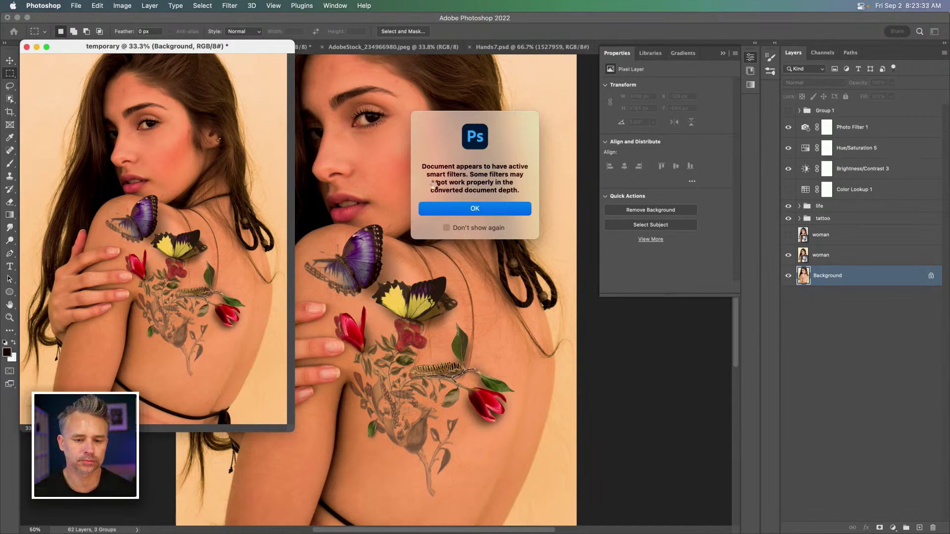
key("Return")
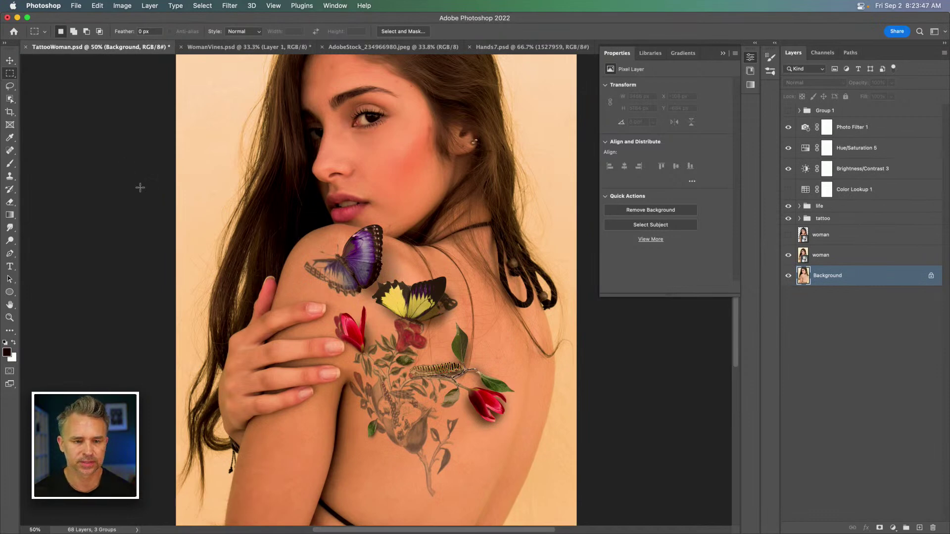
Hide the Photo Filter, Hue/Saturation and Brightness/Contrast adjustment layers, and show and select Color Lookup 1
left_click_drag(788, 127, 787, 179)
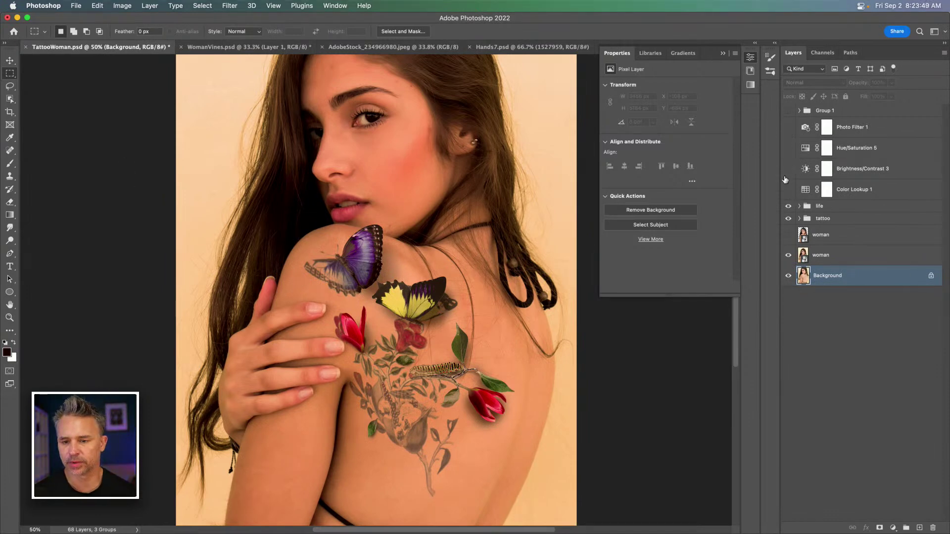
left_click(788, 190)
left_click(887, 192)
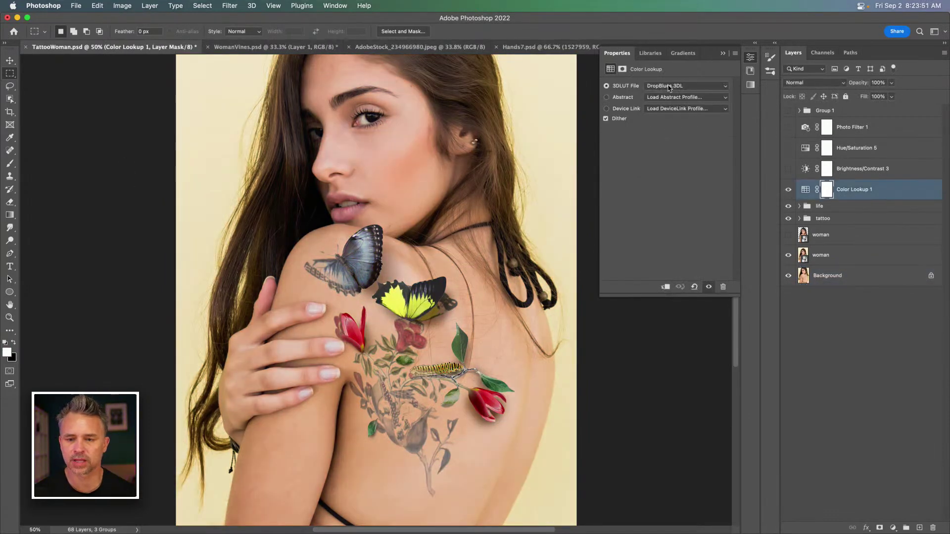
Try the EdgyAmber.3DL look on the Color Lookup adjustment and settle on the Serenity.CUBE 3DLUT file
left_click(669, 87)
left_click(674, 95)
left_click(673, 87)
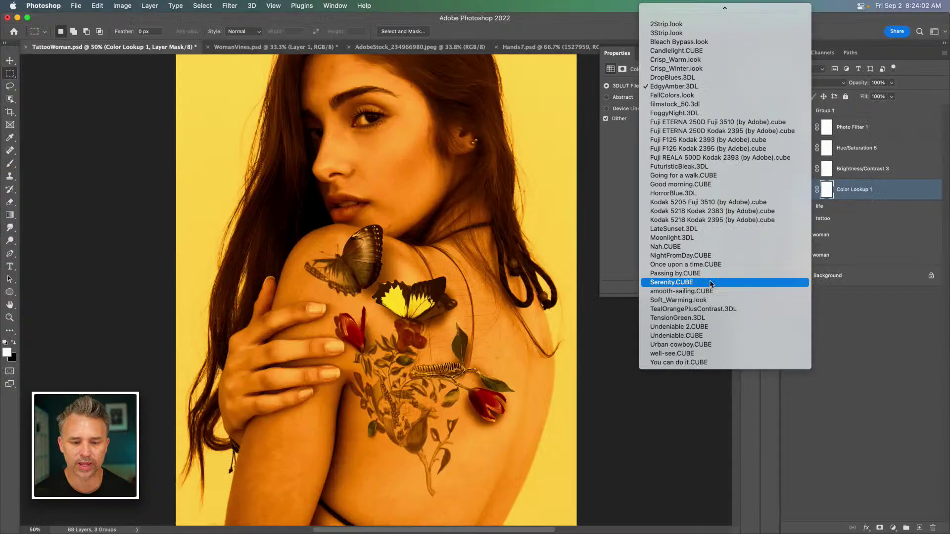
left_click(711, 282)
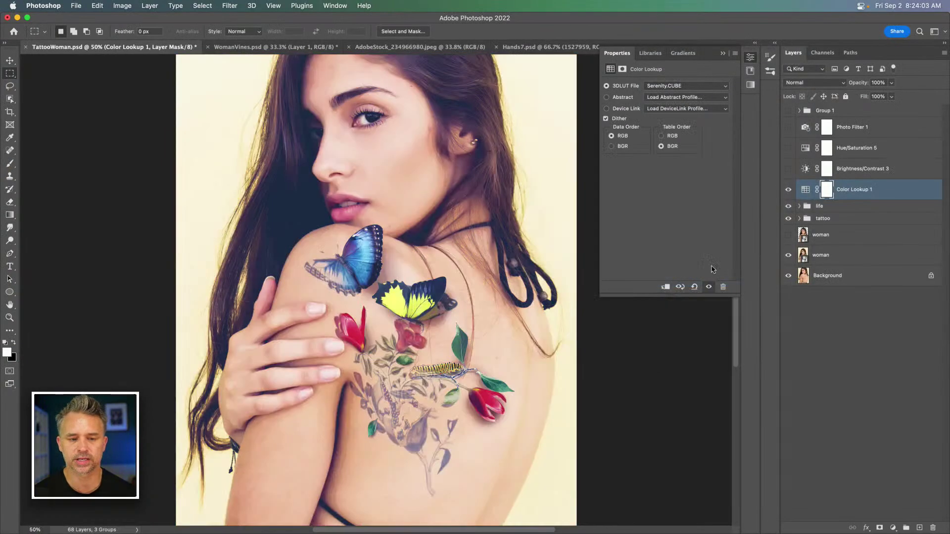
Compare the image with and without the Color Lookup 1 adjustment, checking it both zoomed out and close up
left_click(787, 191)
left_click(787, 190)
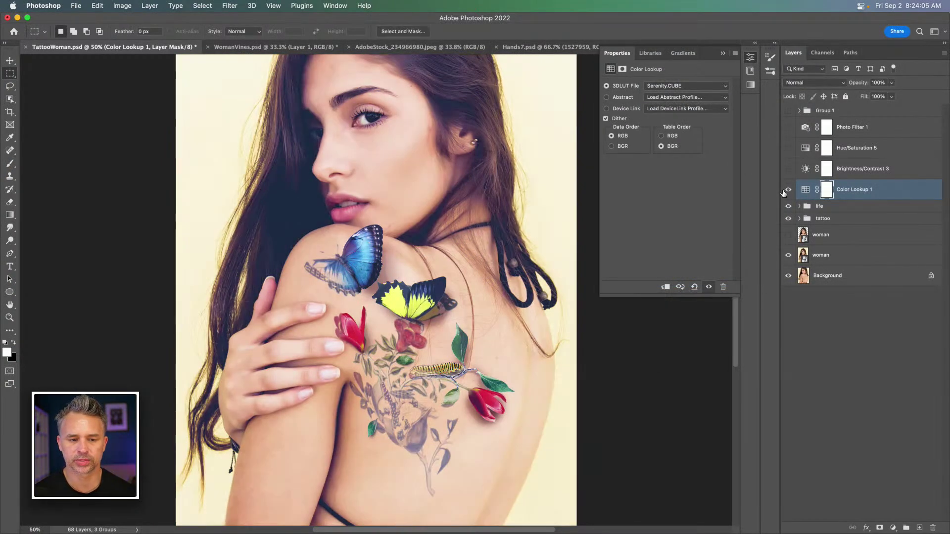
left_click_drag(317, 198, 313, 221)
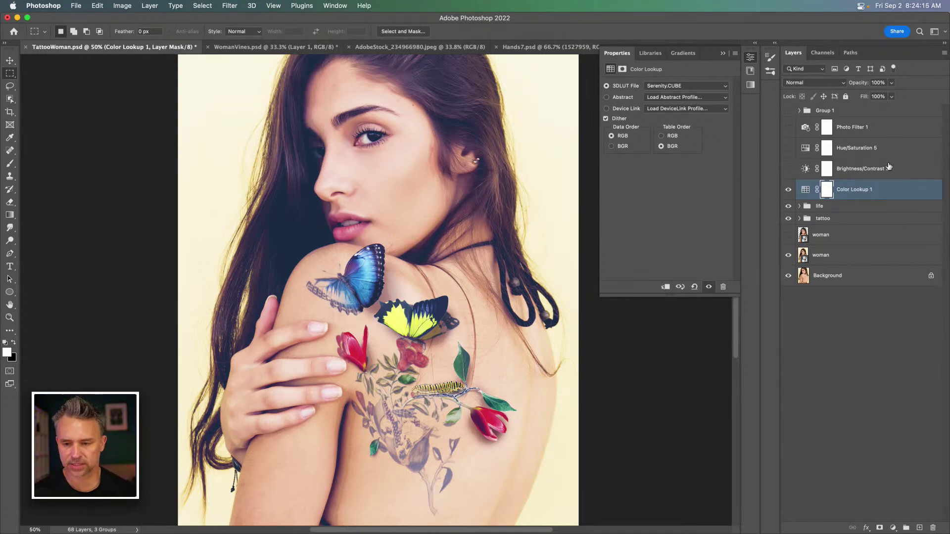
left_click(788, 191)
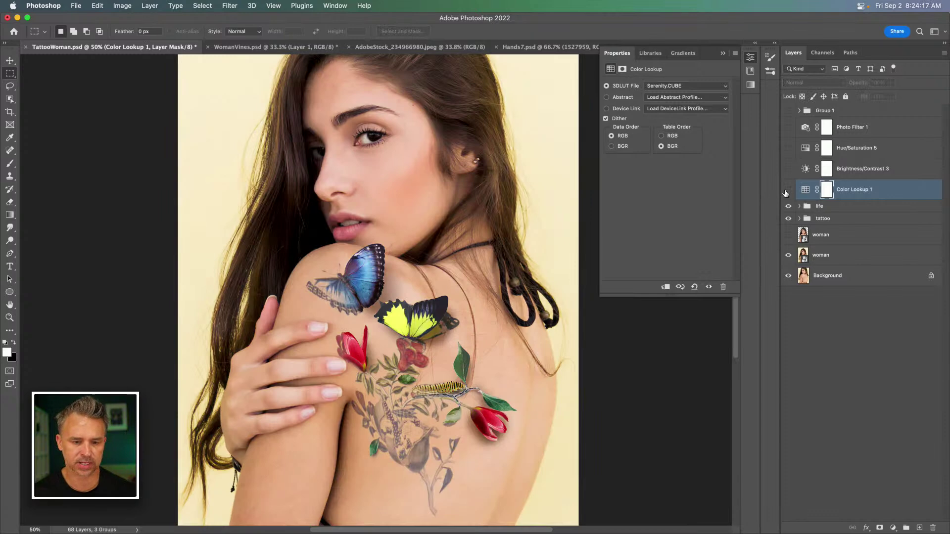
left_click(788, 190)
left_click(787, 190)
left_click(787, 190)
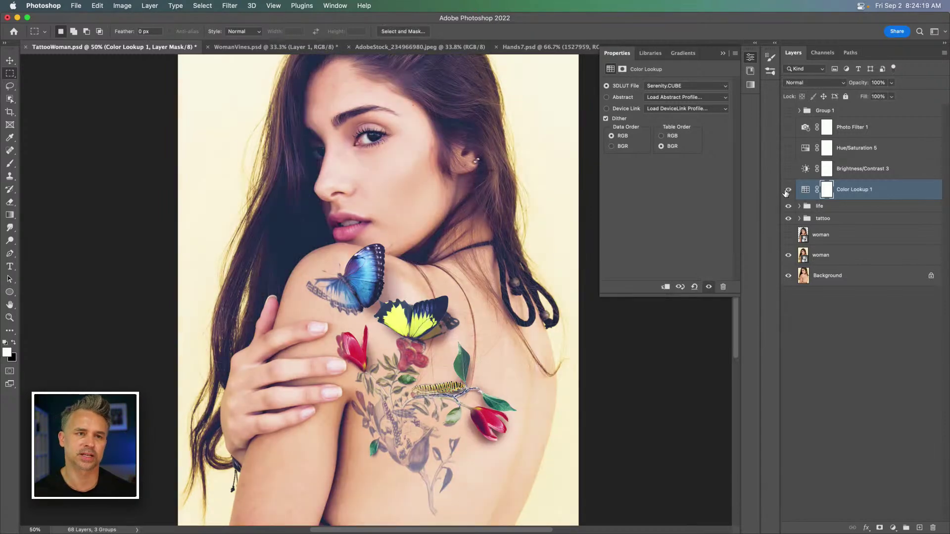
key("super+minus")
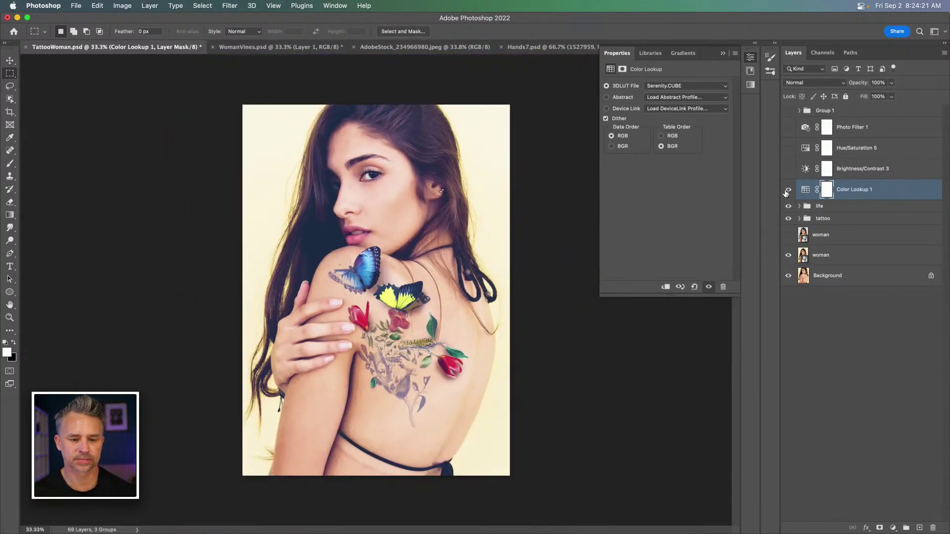
key("super+plus")
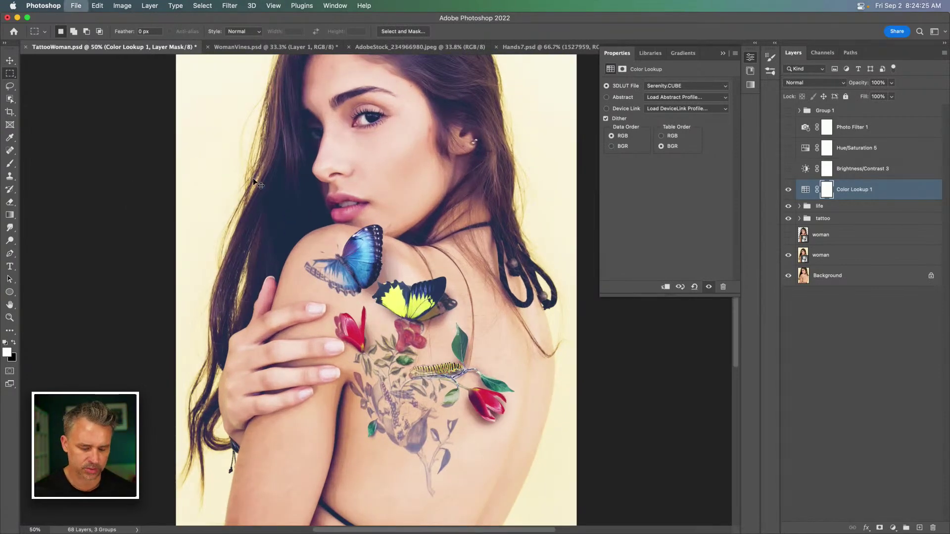
Save the TattooWoman.psd document and collapse the Color Lookup properties
key("super+s")
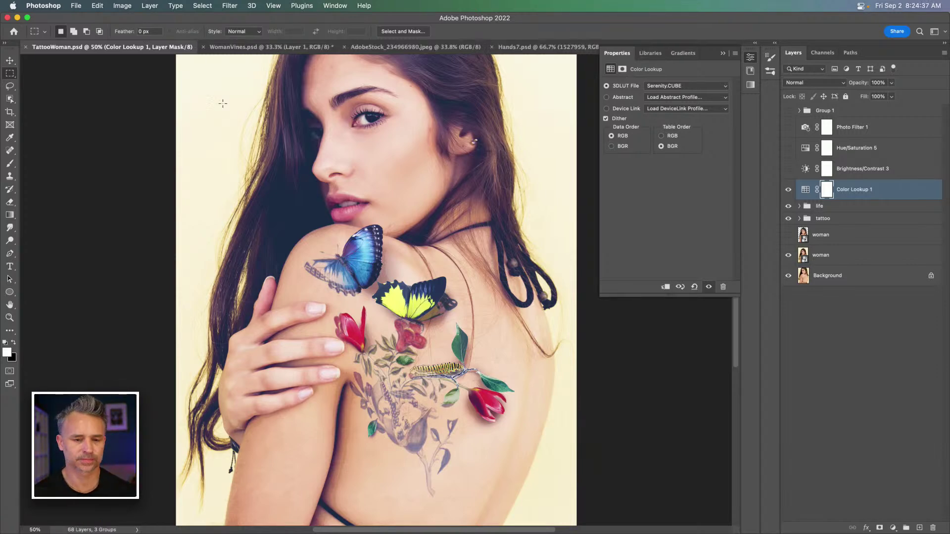
left_click(723, 53)
Examine the WomanVines.psd pool portrait and the AdobeStock_234966980.jpeg short-hair portrait up close as candidates for further composites
left_click(223, 51)
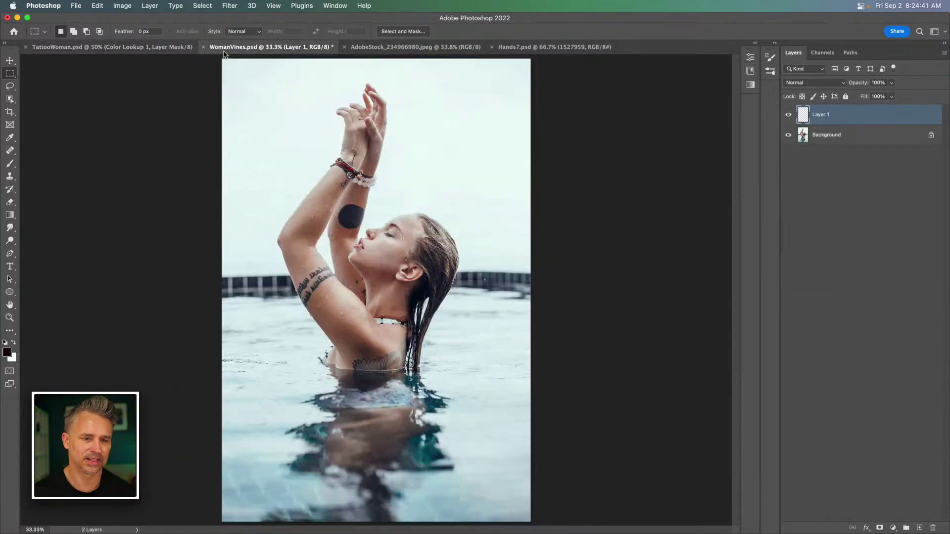
key("super+equal")
key("super+equal")
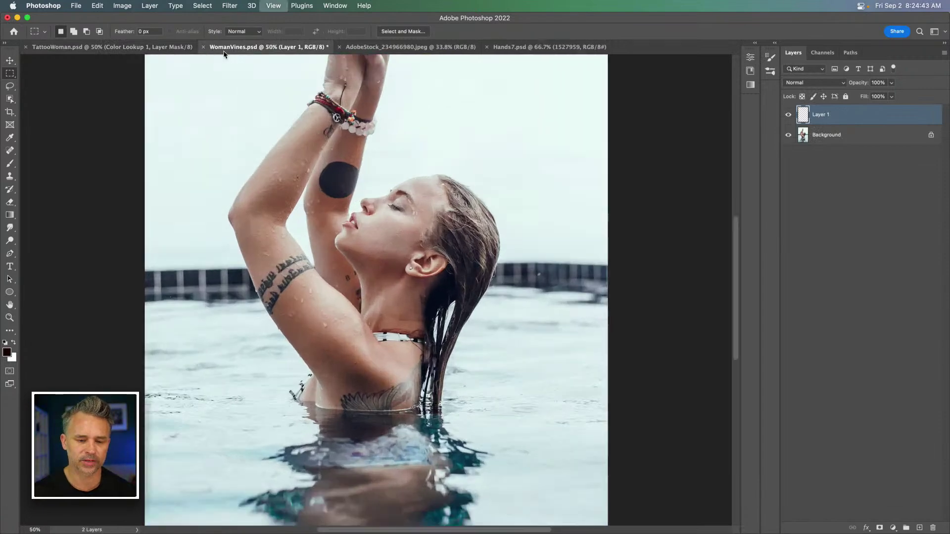
left_click_drag(198, 288, 245, 355)
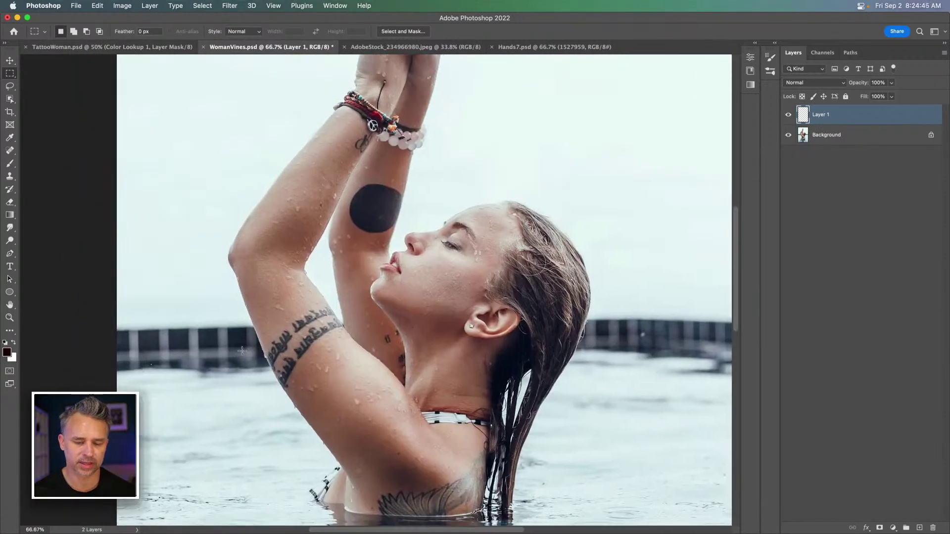
key("super+equal")
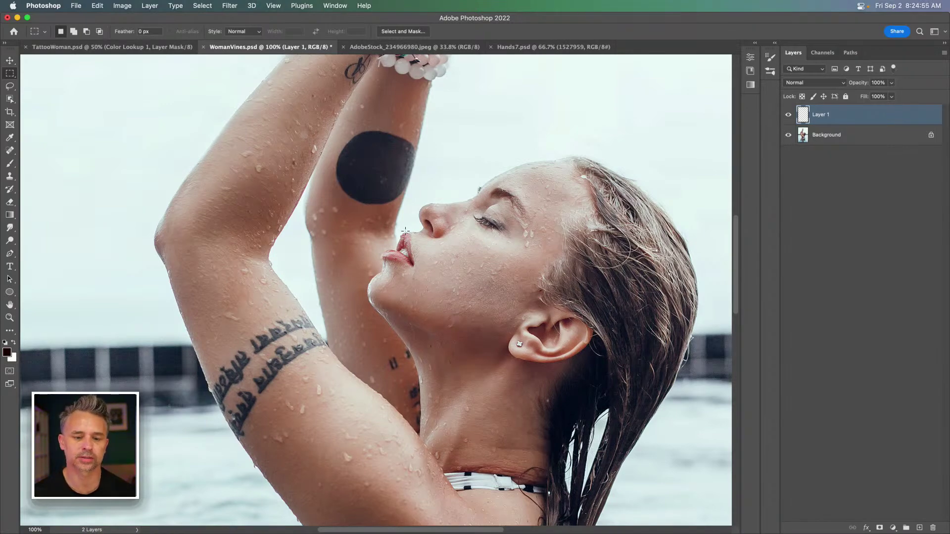
key("super+0")
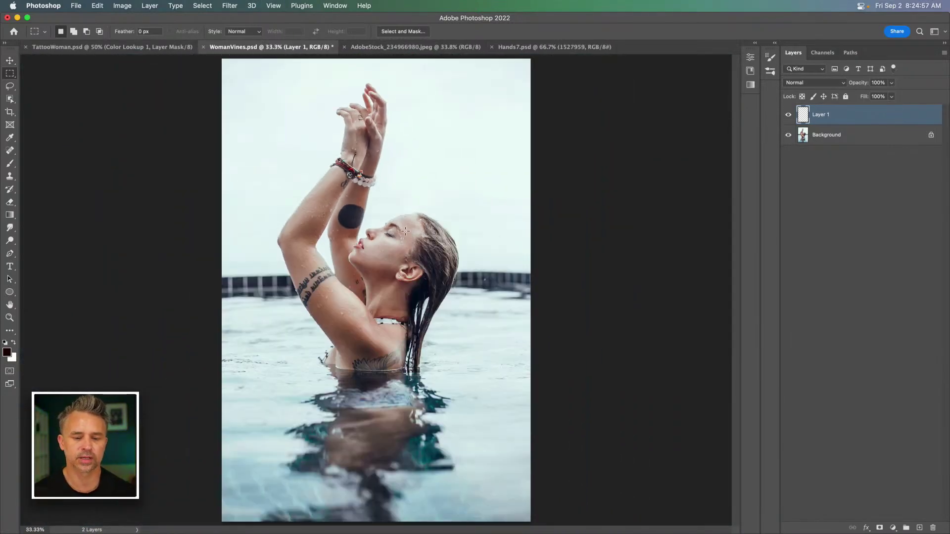
left_click(367, 48)
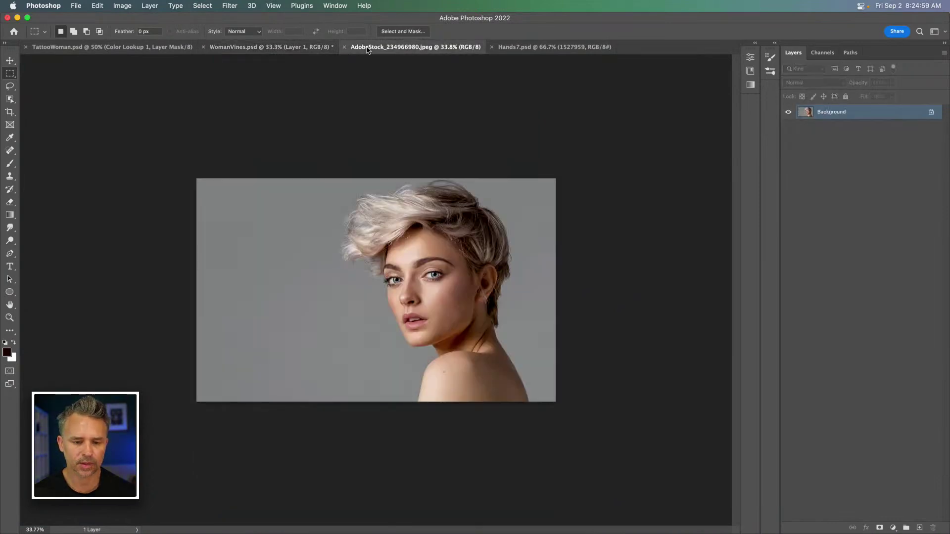
key("super+plus")
key("super+plus")
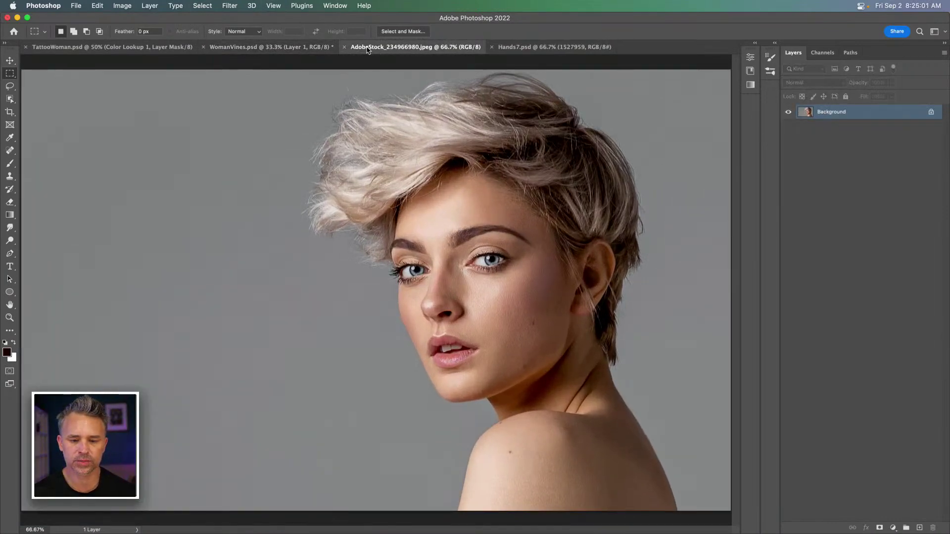
key("super+plus")
key("super+minus")
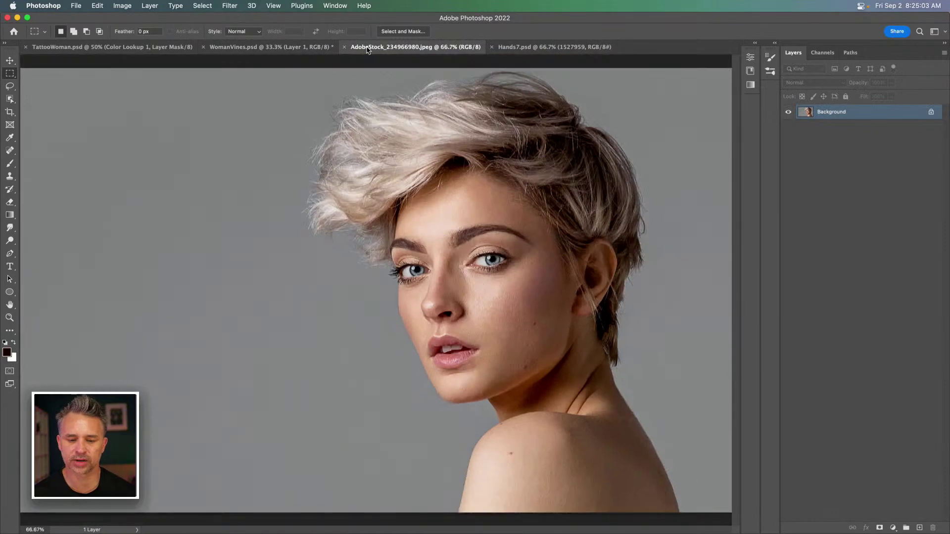
Switch to the Hands7.psd document and duplicate the 1527959 layer
left_click(566, 47)
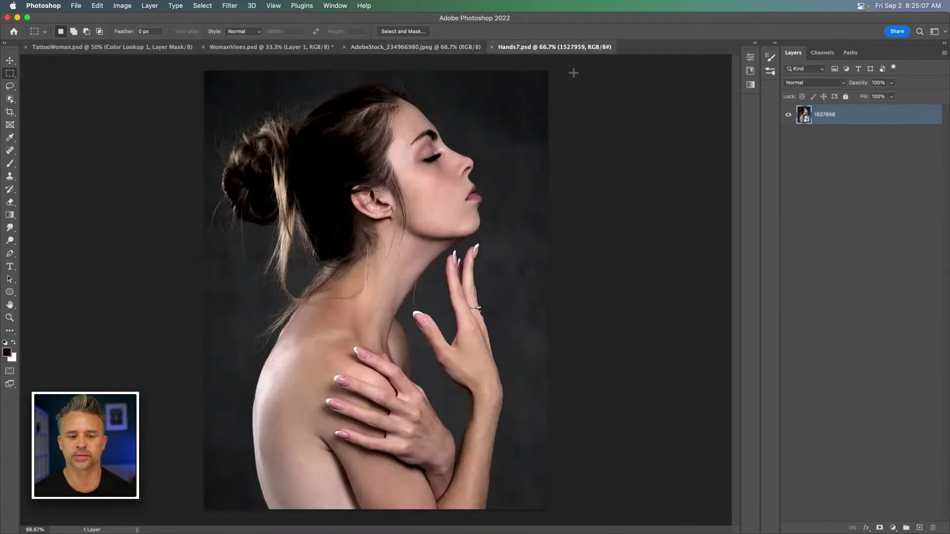
key("super+j")
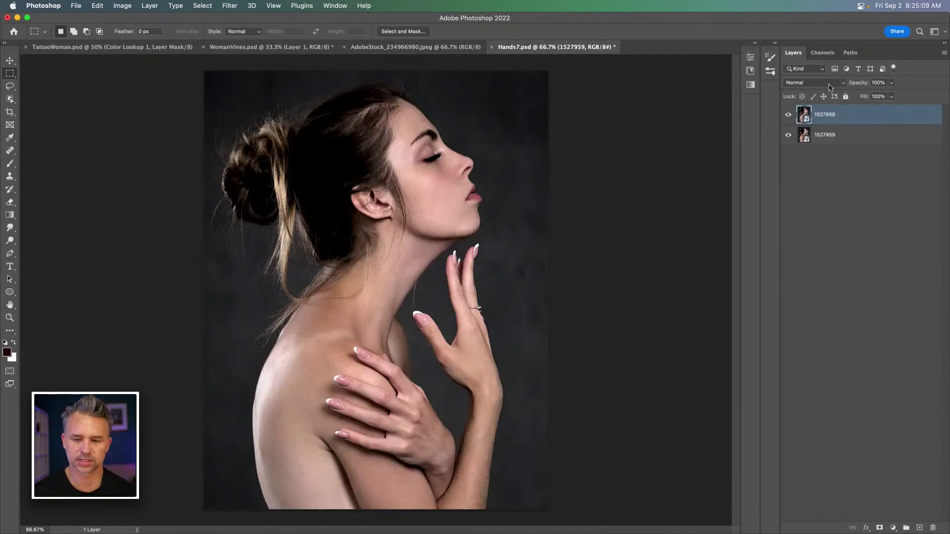
Display the Creative Cloud libraries beside the portrait, with the brush settings collapsed, and open the Nature library
left_click(775, 44)
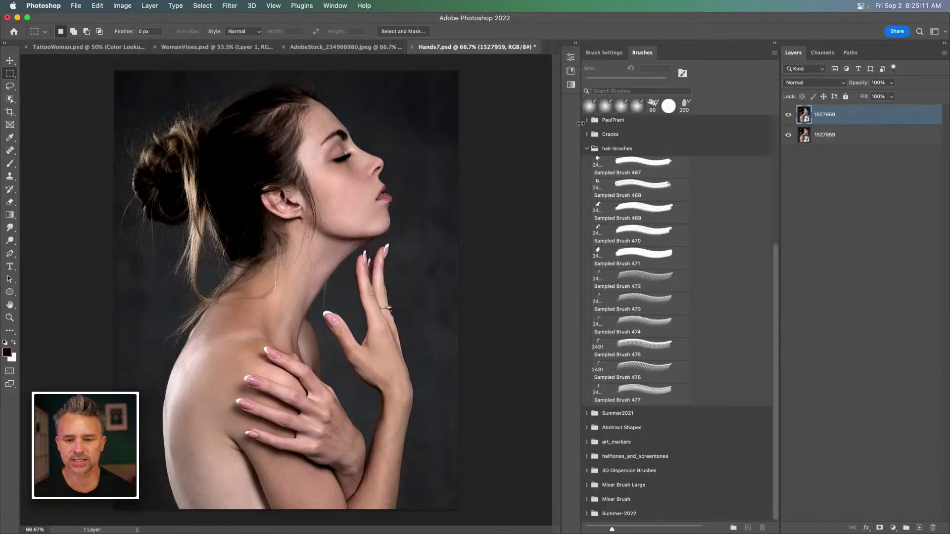
left_click(594, 54)
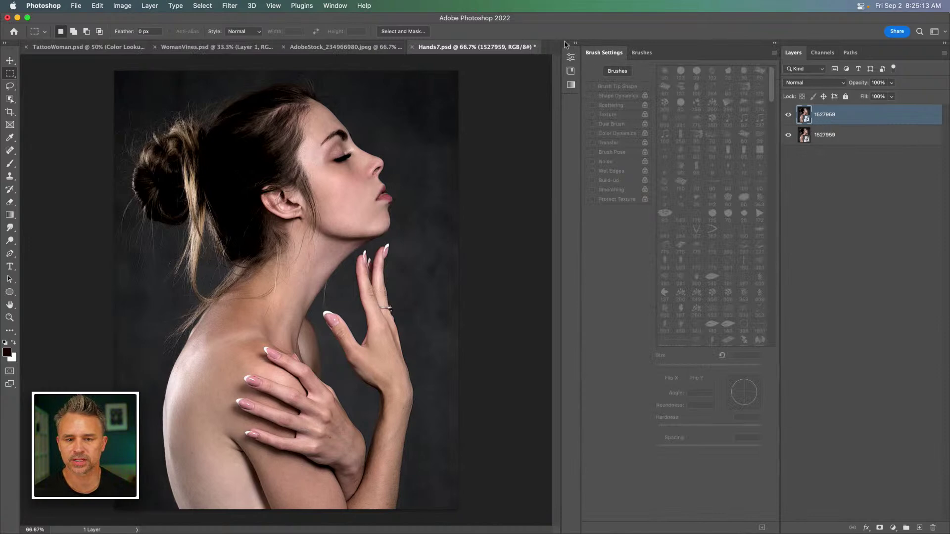
left_click(574, 44)
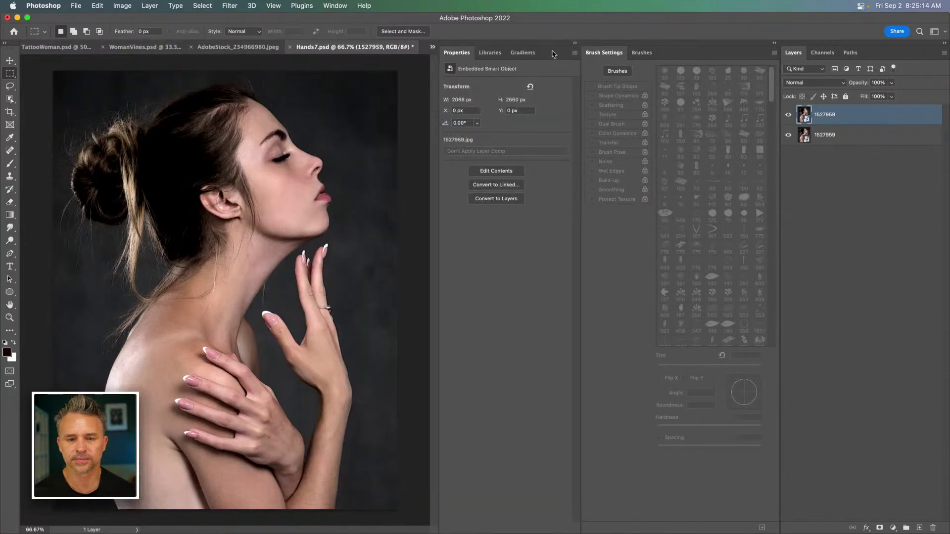
left_click(488, 53)
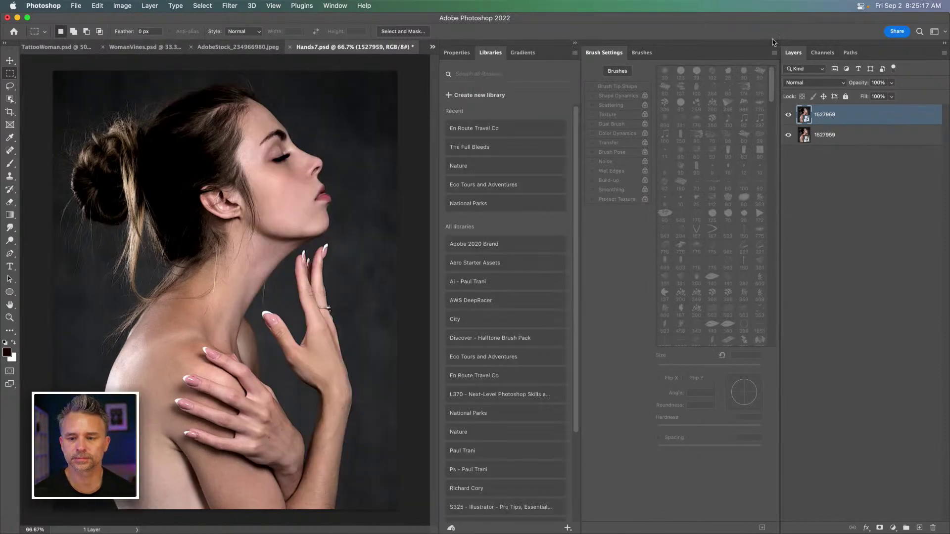
left_click(776, 44)
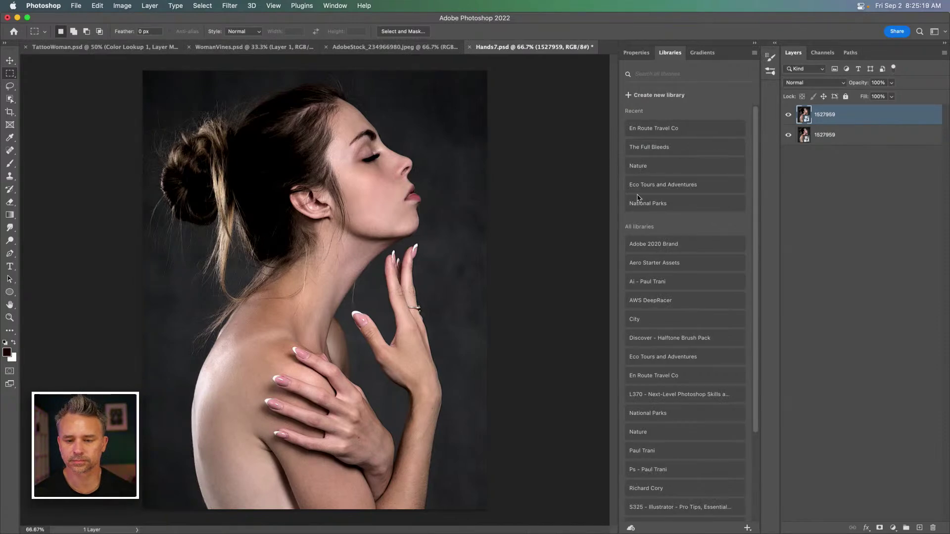
scroll(641, 330, "down", 5)
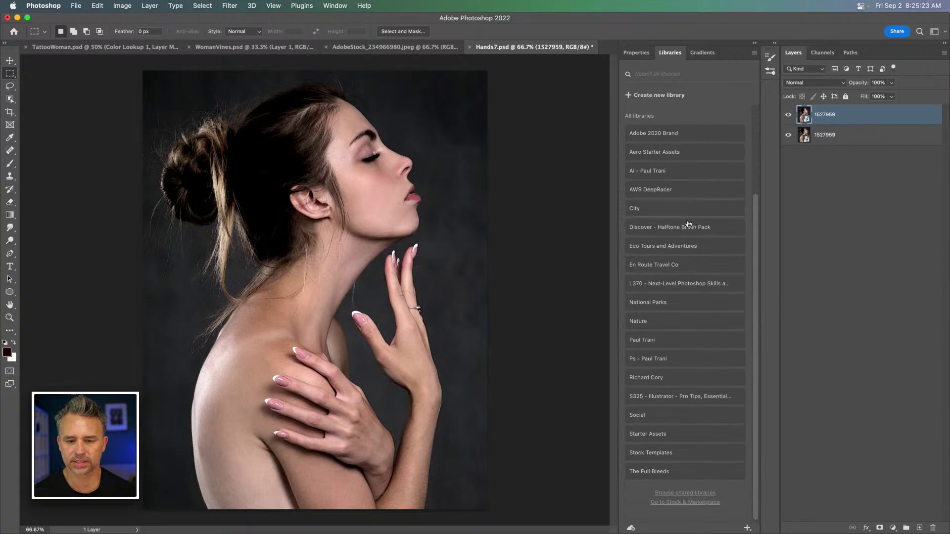
left_click(676, 323)
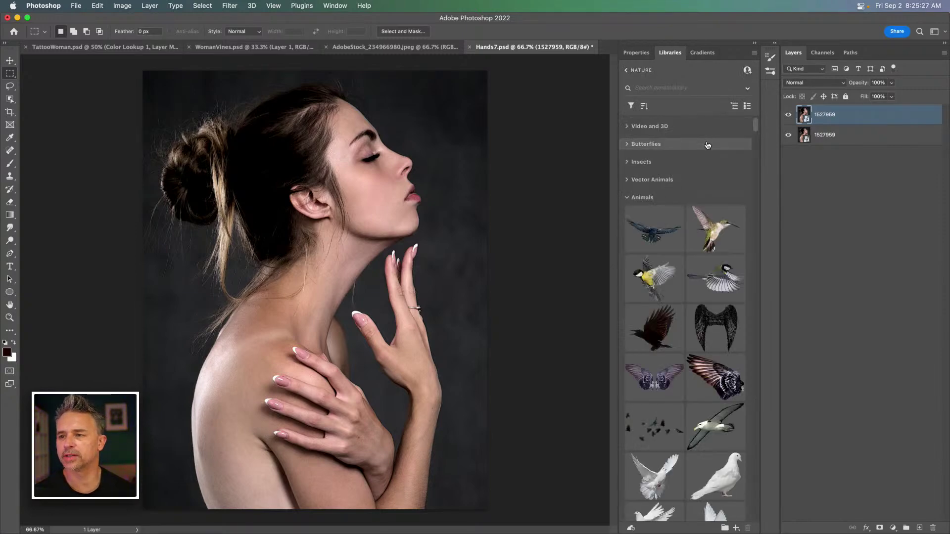
Collapse the Animals group in the Nature library, expand Bones and Skulls, and browse its skull images
scroll(672, 227, "down", 3)
scroll(671, 227, "down", 5)
scroll(671, 227, "up", 10)
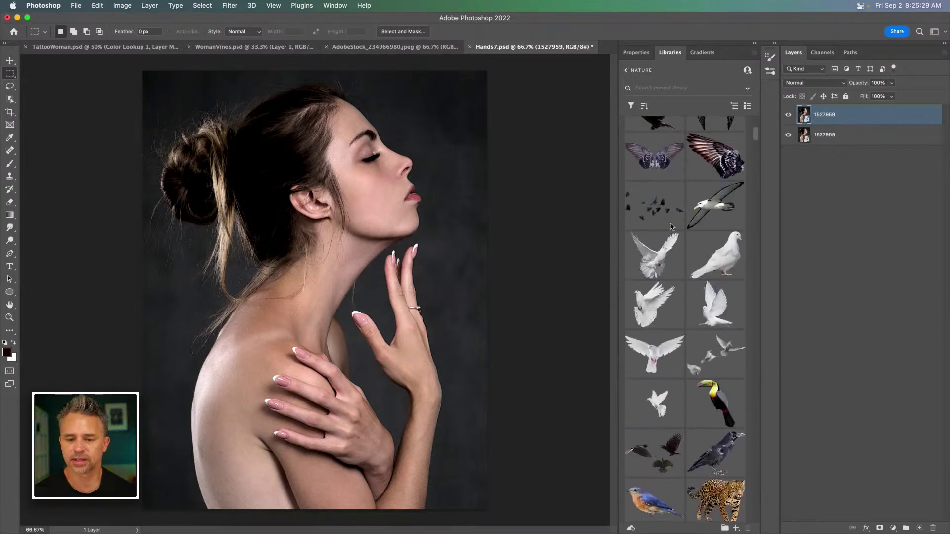
left_click(627, 198)
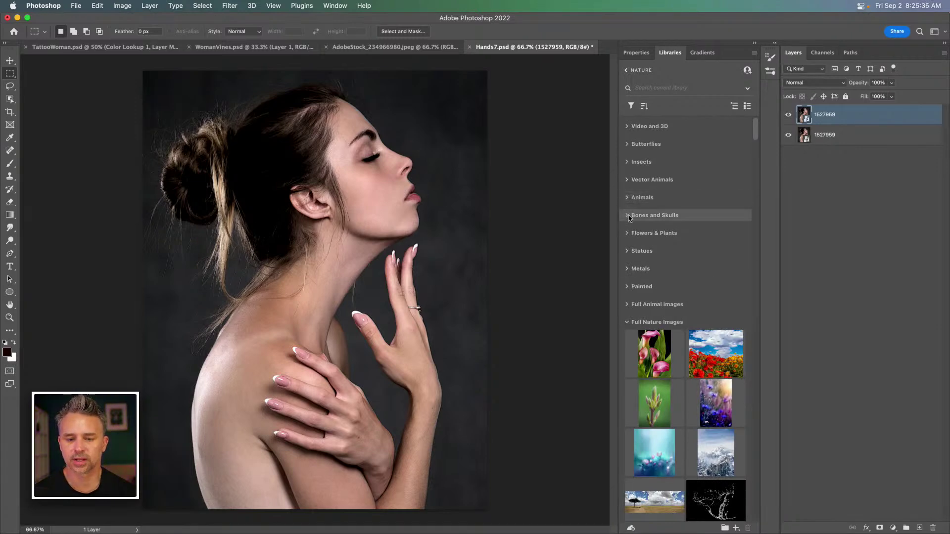
left_click(648, 216)
scroll(652, 315, "down", 5)
scroll(651, 315, "down", 10)
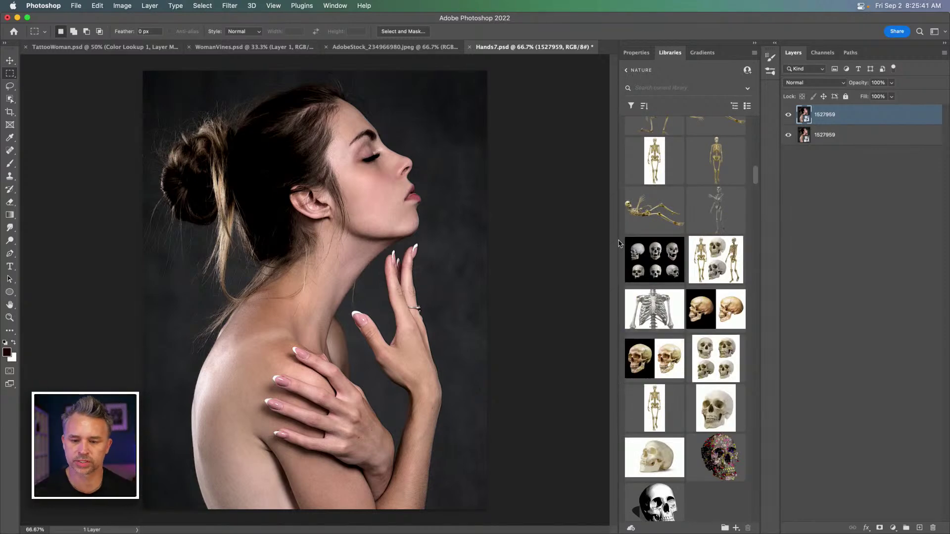
Place the Skull of the person graphic over the portrait, enlarged and positioned so the side-view skull is fully on the canvas
left_click_drag(654, 260, 337, 256)
left_click_drag(222, 126, 104, 125)
left_click_drag(209, 196, 351, 288)
left_click_drag(224, 106, 30, 20)
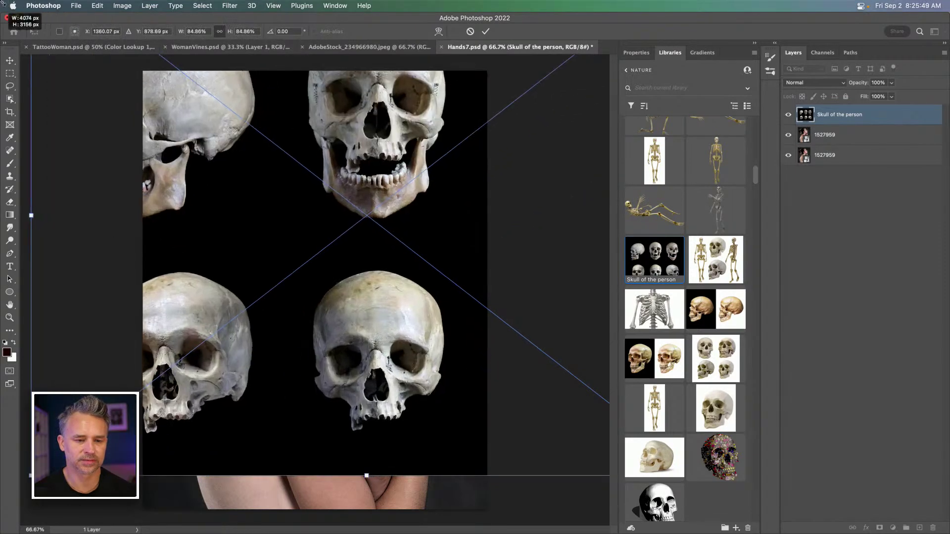
left_click_drag(230, 208, 379, 315)
key("Return")
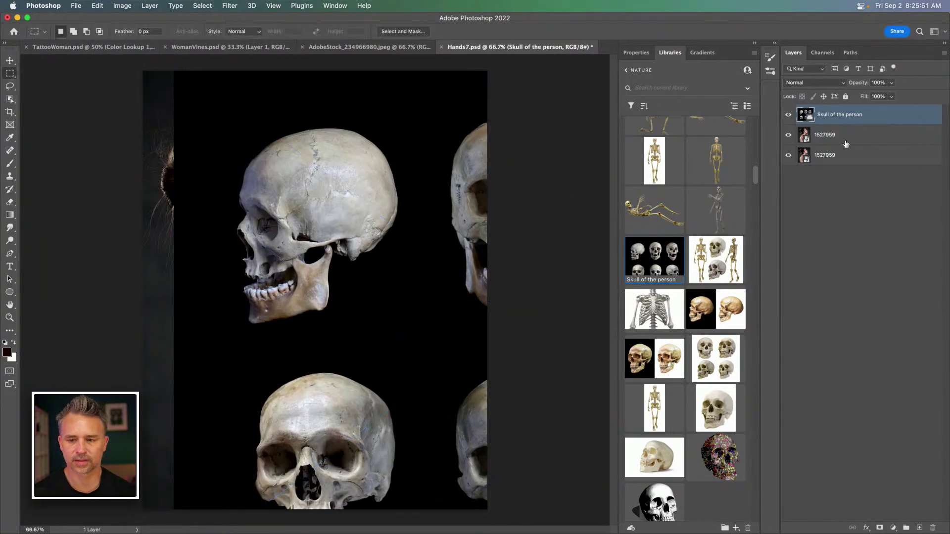
Rasterize the placed skull image, cut the side-view skull onto its own layer, and delete the leftover skull layer
right_click(883, 122)
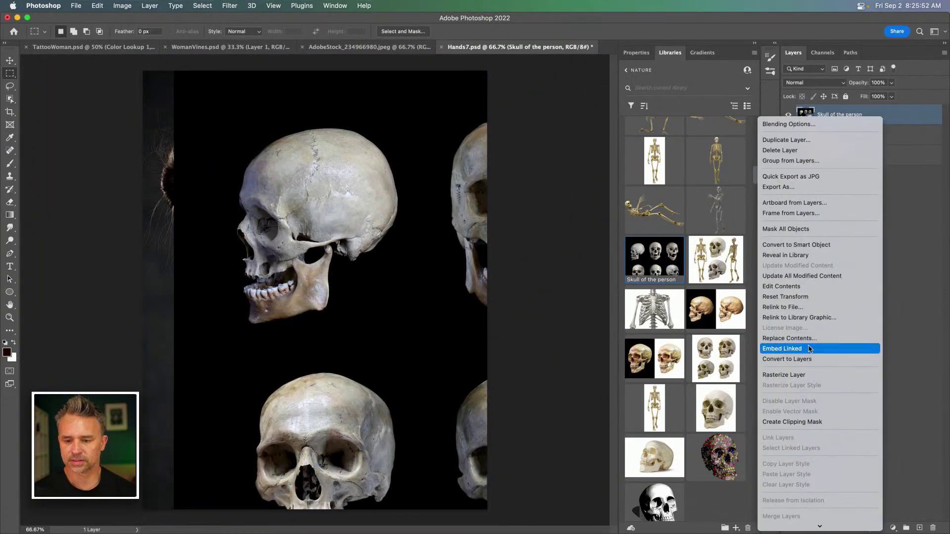
left_click(808, 376)
left_click_drag(216, 118, 413, 341)
key("super+z")
key("super+shift+j")
left_click(828, 136)
key("BackSpace")
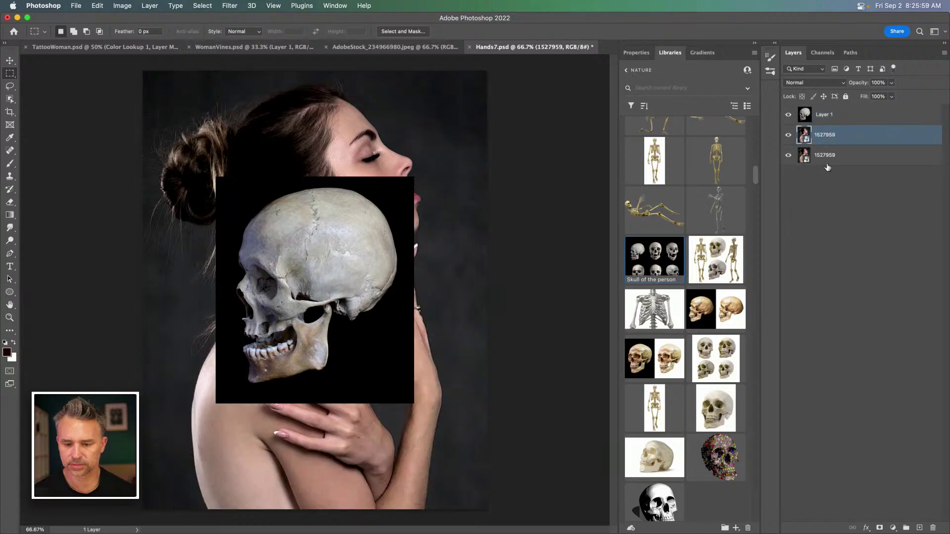
Place the Human anatomy skull-rotations graphic from the library above the portrait layers, scaled to 78.43%
scroll(713, 404, "down", 5)
scroll(715, 405, "up", 6)
scroll(714, 405, "up", 3)
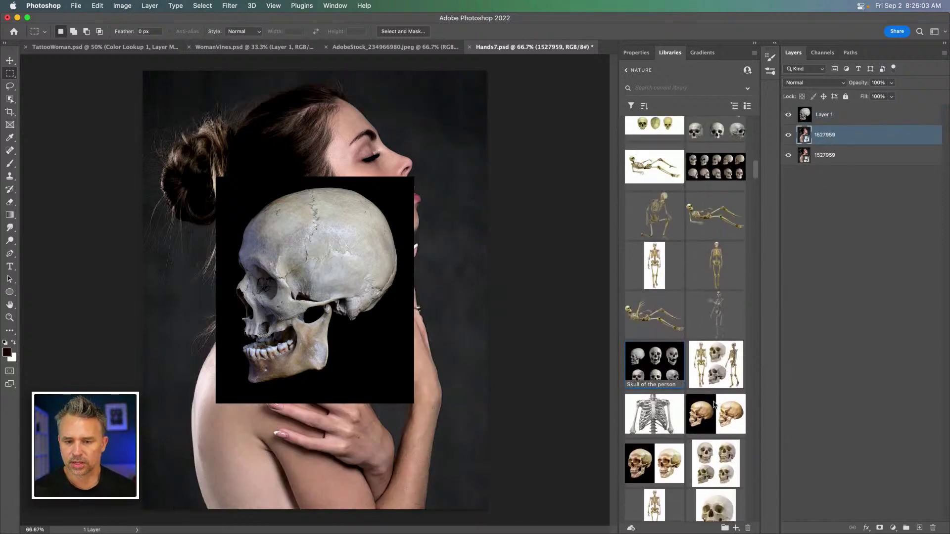
left_click_drag(707, 229, 294, 204)
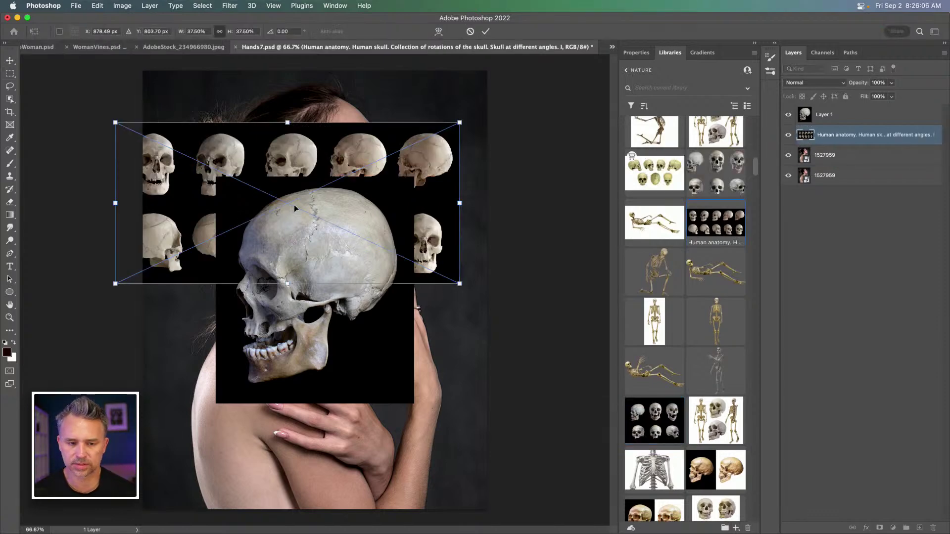
left_click_drag(210, 188, 237, 129)
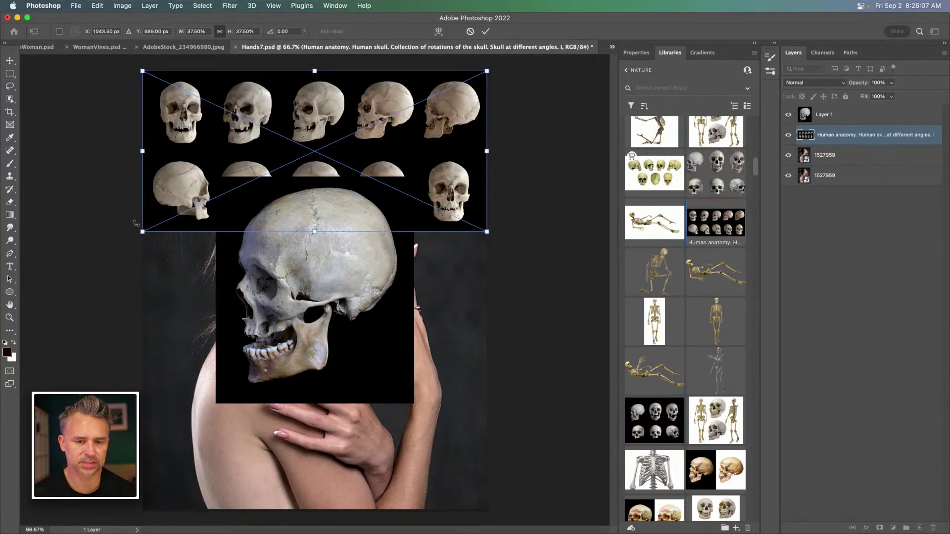
left_click_drag(136, 236, 15, 321)
left_click_drag(483, 316, 616, 460)
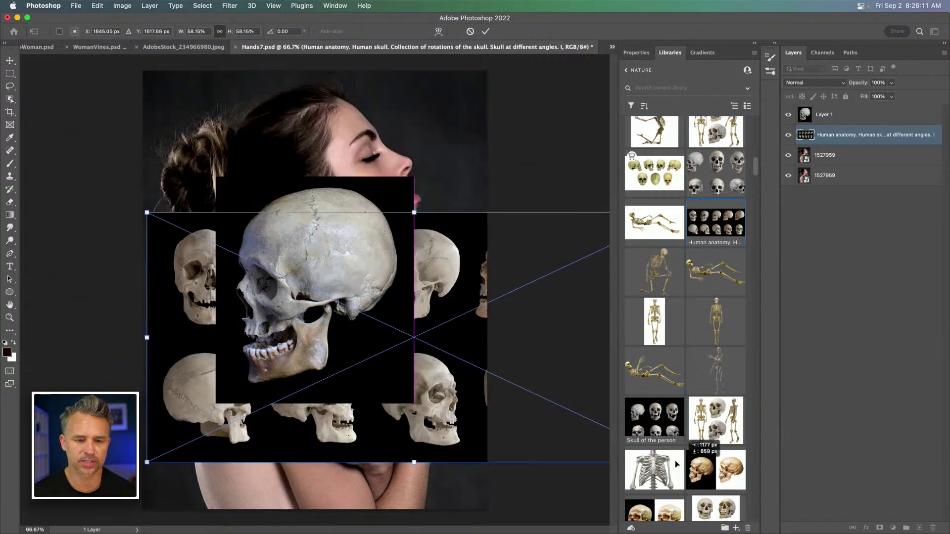
left_click_drag(150, 214, 8, 126)
left_click_drag(361, 203, 272, 114)
key("Return")
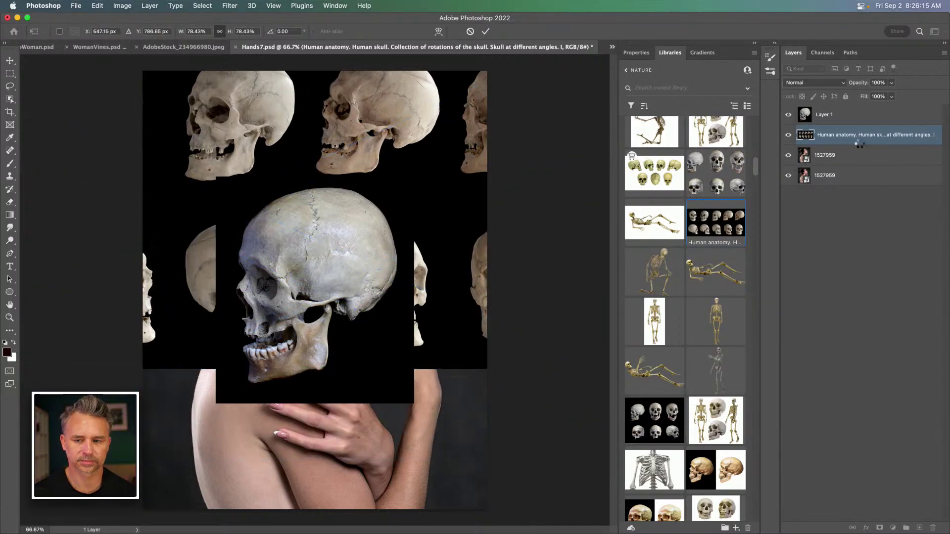
Bring the Human anatomy layer above Layer 1 and shift it down until its upper-row side-view skulls fit on the canvas
key("m")
left_click_drag(882, 133, 867, 110)
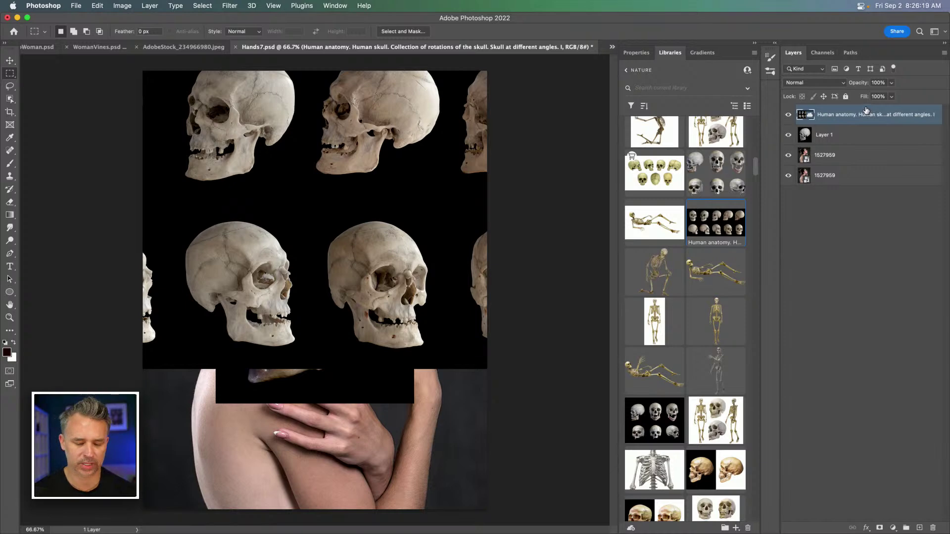
key("super+plus")
left_click_drag(358, 222, 339, 381)
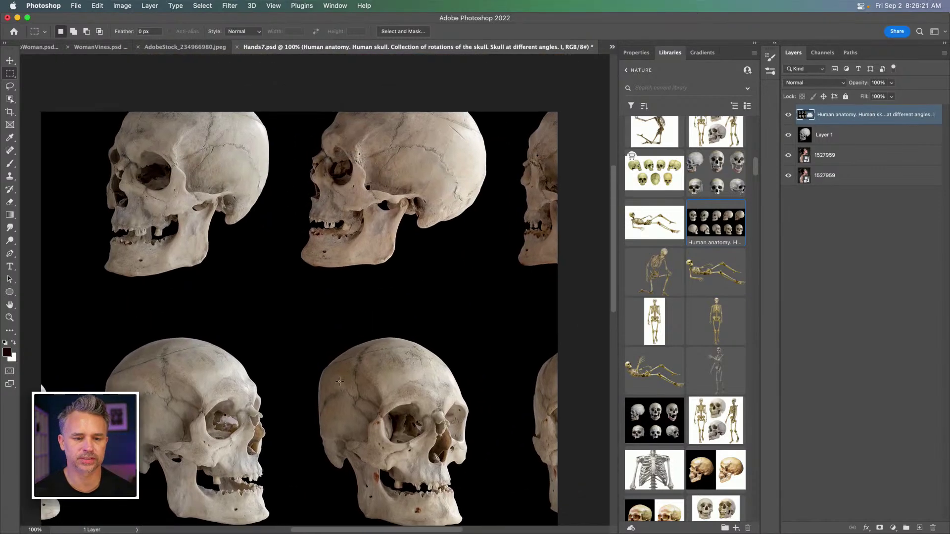
left_click(6, 60)
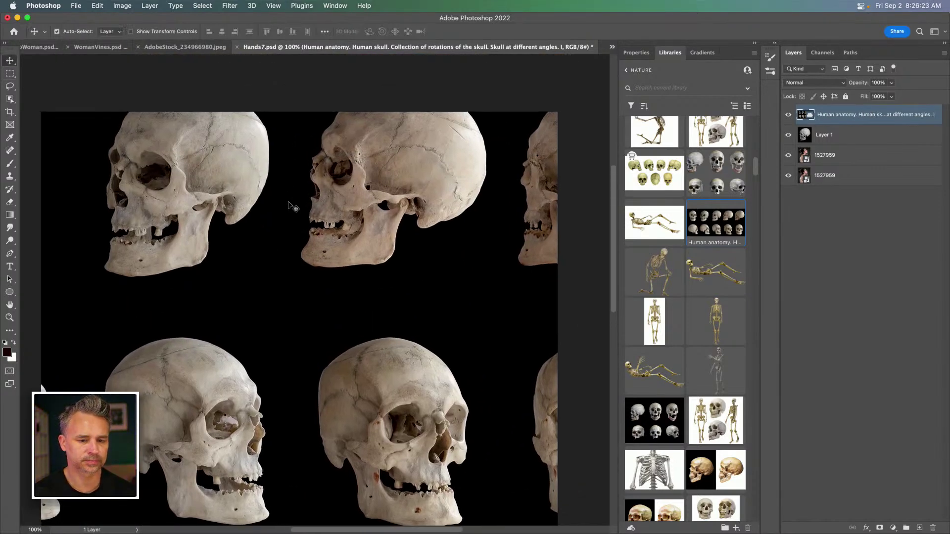
left_click_drag(291, 206, 321, 291)
Rasterize the Human anatomy layer, copy its most side-on upper-row skull to a new layer, and hide everything else except the bottom portrait
left_click(9, 73)
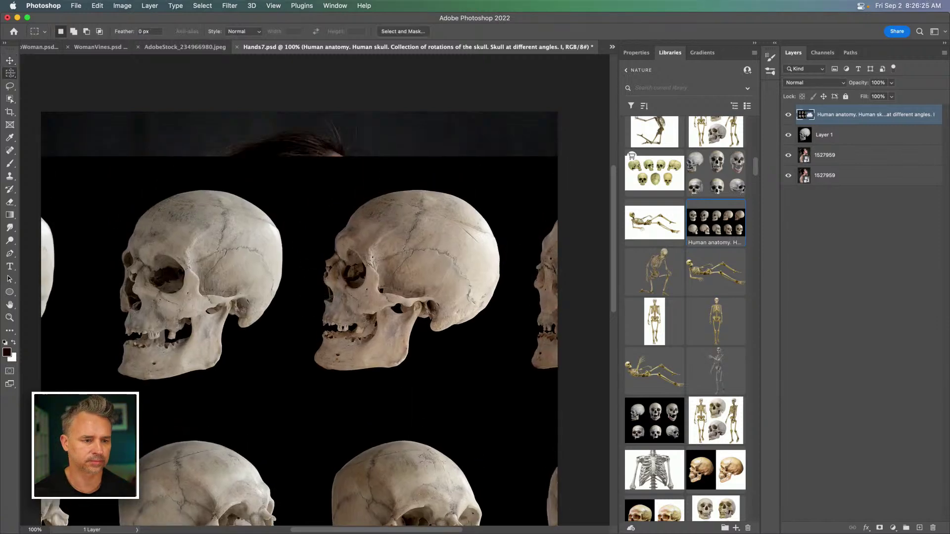
right_click(791, 115)
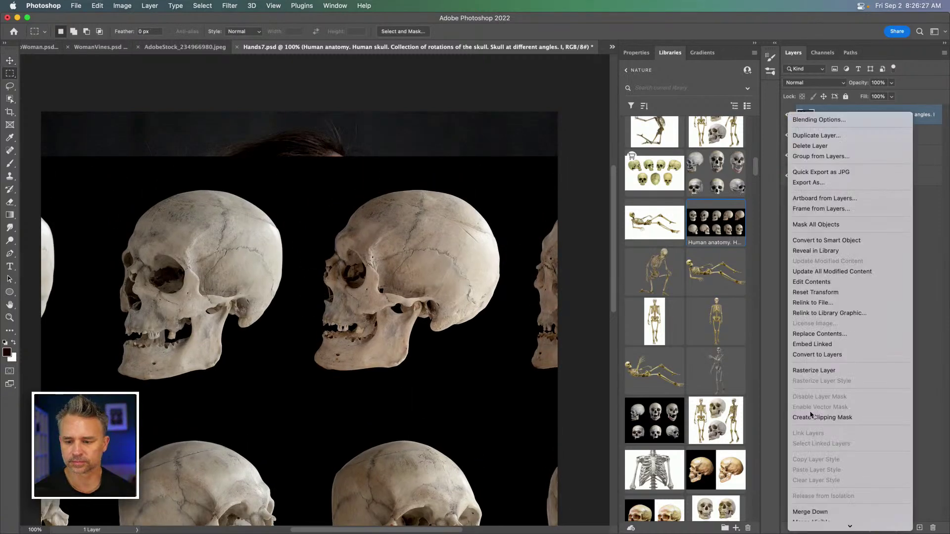
left_click(821, 374)
left_click_drag(298, 175, 517, 387)
key("ctrl+j")
left_click_drag(789, 135, 789, 175)
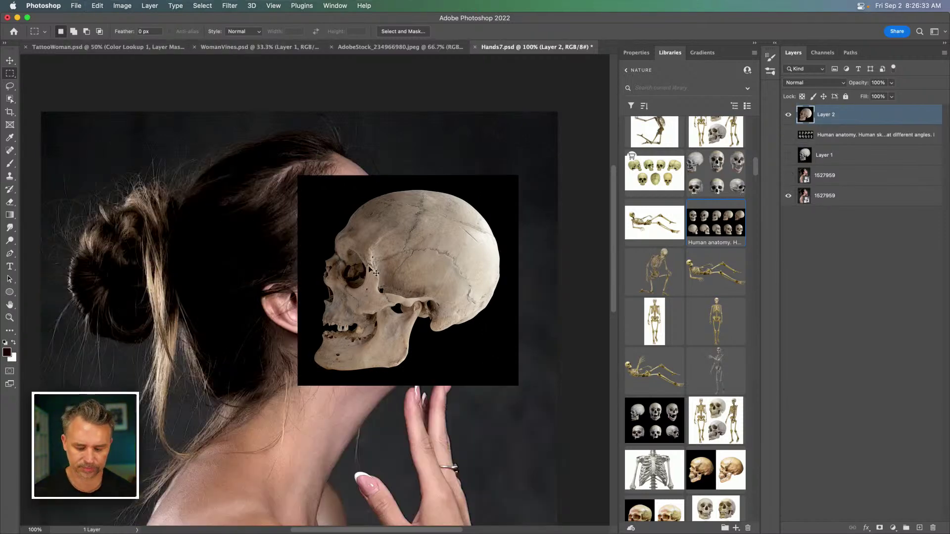
Flip the copied skull horizontally and rotate it counter-clockwise to follow the upward tilt of the woman's face
key("ctrl+t")
right_click(412, 235)
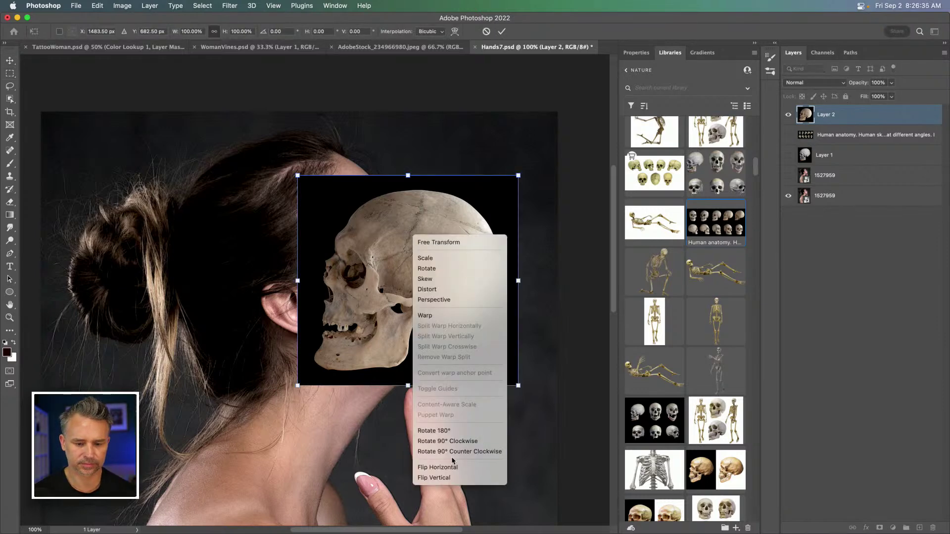
left_click(450, 468)
left_click_drag(292, 154, 238, 185)
key("Return")
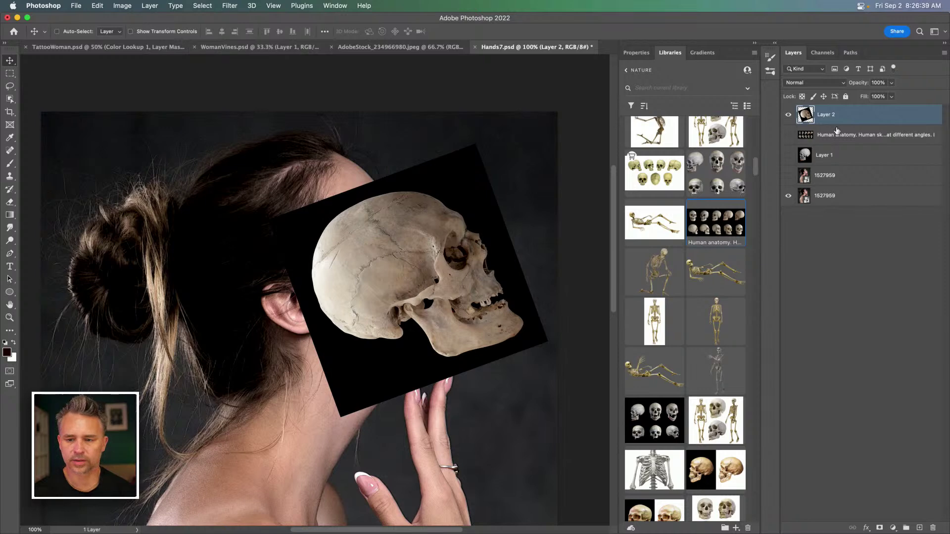
Remove the black background around the skull on Layer 2 and apply the resulting layer mask
left_click(638, 52)
left_click(659, 213)
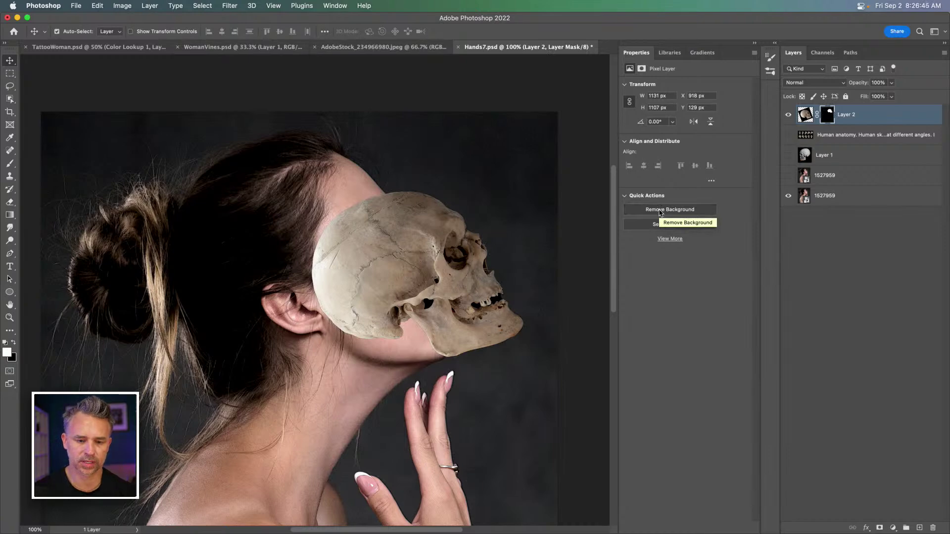
key("super+equal")
key("super+equal")
left_click_drag(559, 235, 216, 269)
right_click(828, 114)
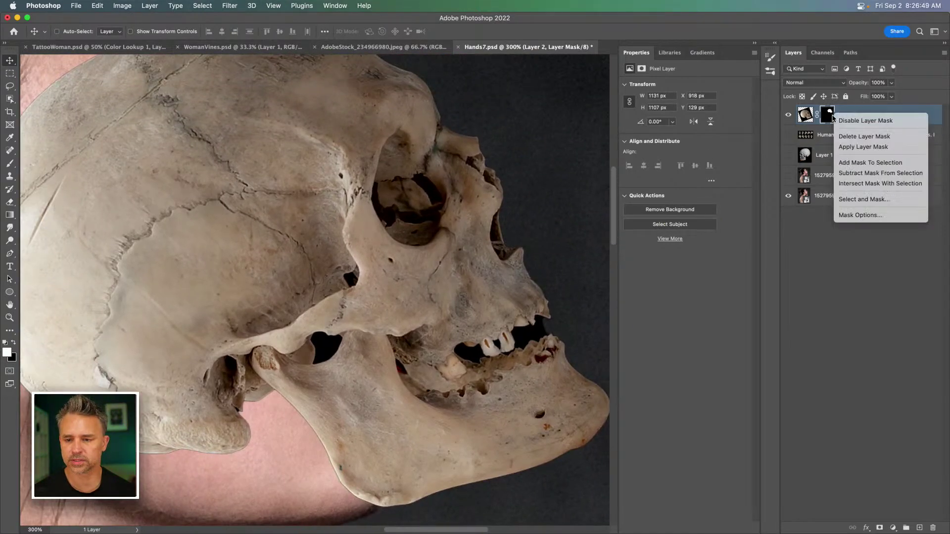
left_click(846, 147)
Select the black gaps between the skull's teeth and behind its jaw with the Quick Selection tool, and delete them
left_click(10, 99)
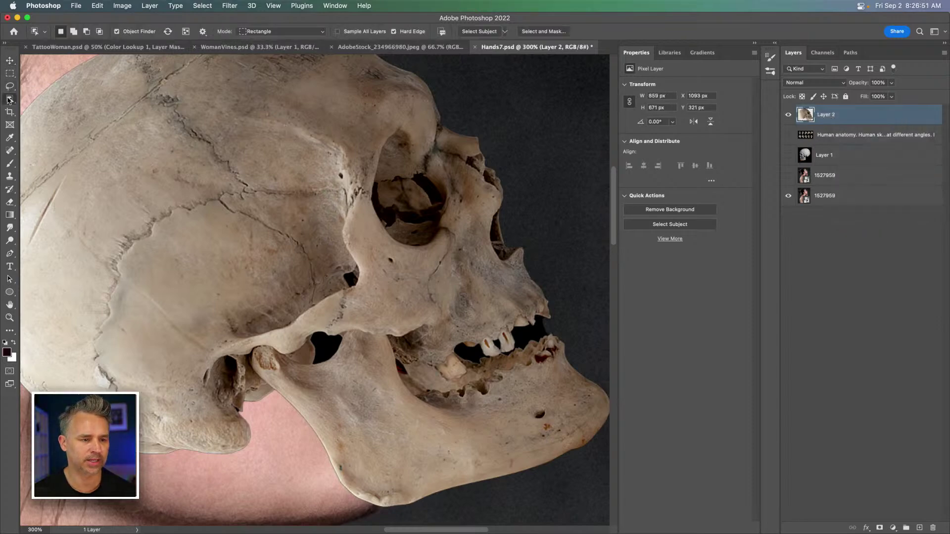
left_click(48, 108)
key("bracketleft")
left_click(476, 358)
mouse_move(524, 337)
left_mouse_down()
mouse_move(534, 342)
mouse_move(539, 324)
left_mouse_up()
left_click(330, 340)
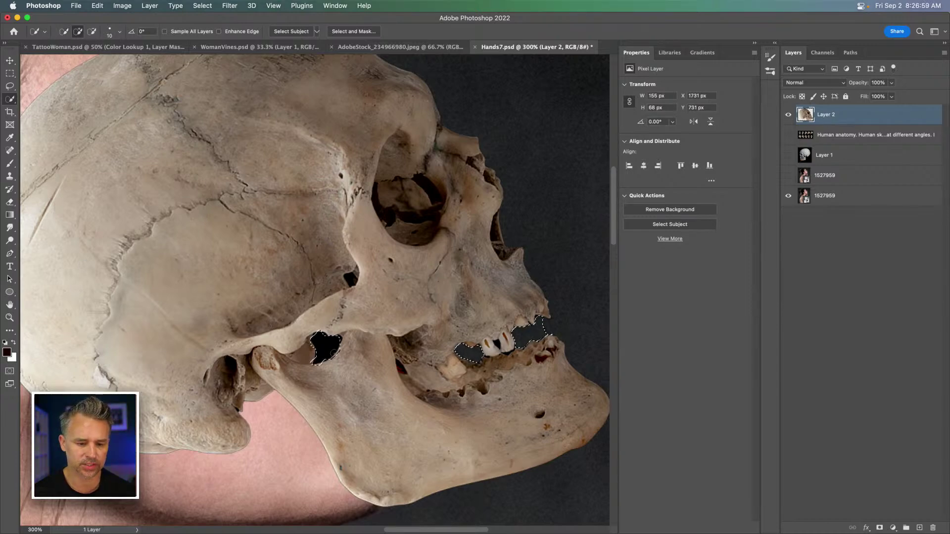
key("Delete")
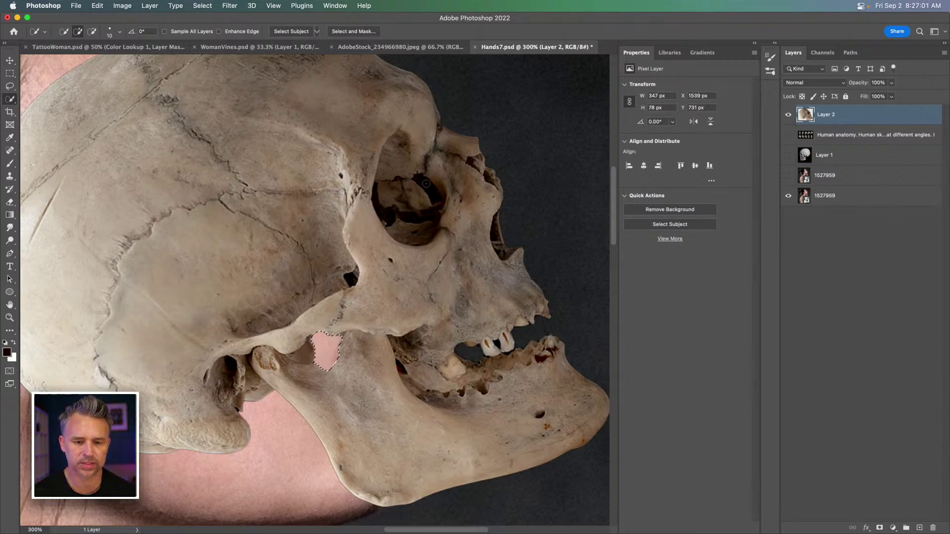
Drop the current selection, pick out the small dark gap between the two upper teeth with a smaller brush, and deselect
key("bracketleft")
key("bracketleft")
key("bracketleft")
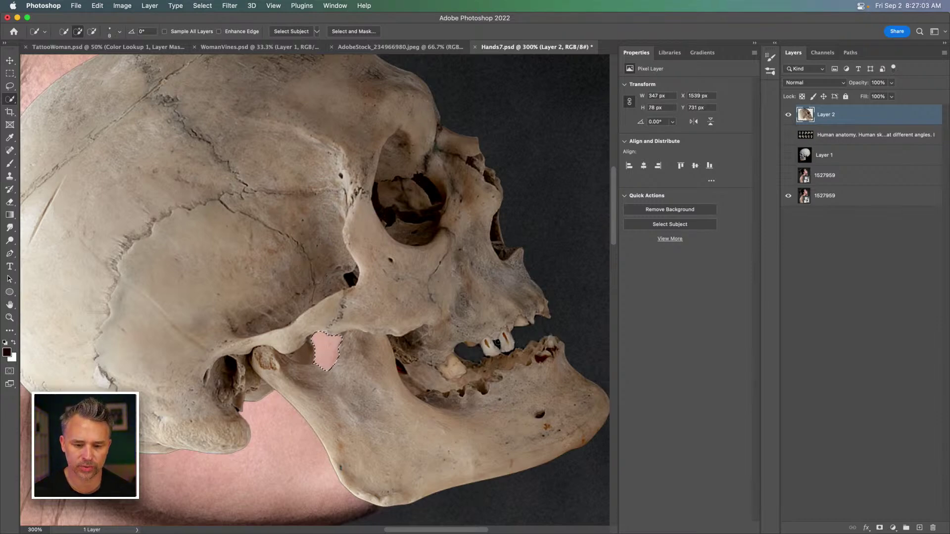
key("super+d")
left_click(492, 346)
key("bracketleft")
key("bracketleft")
key("bracketleft")
key("super+z")
key("super+z")
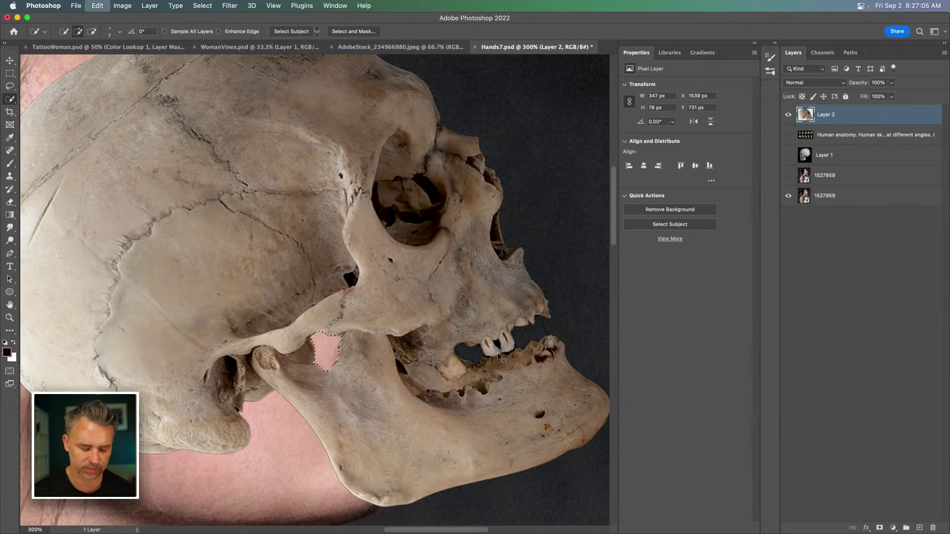
key("super+d")
left_click(497, 344)
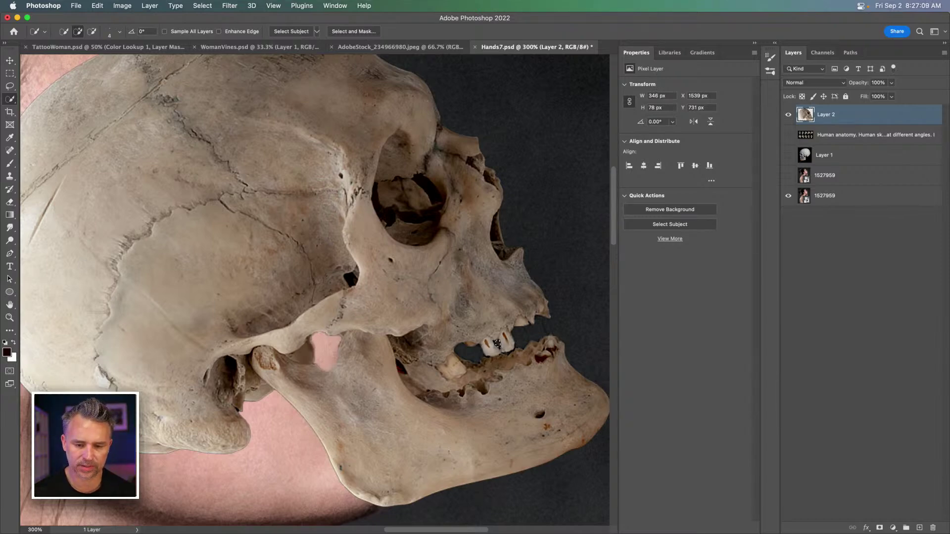
key("super+d")
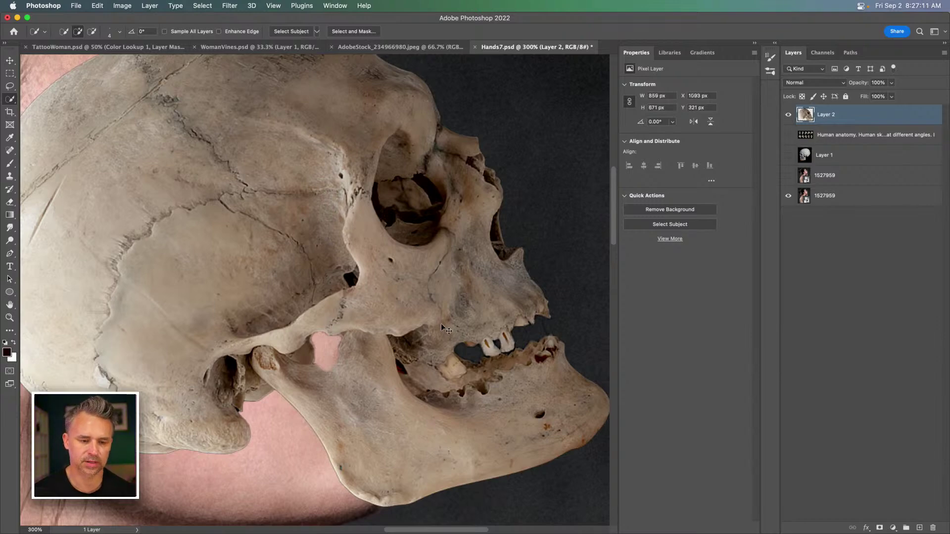
Move the skull over the woman's head and transform it to about 1105 by 894 px so it lines up with her profile
key("super+1")
left_click_drag(248, 295, 414, 345)
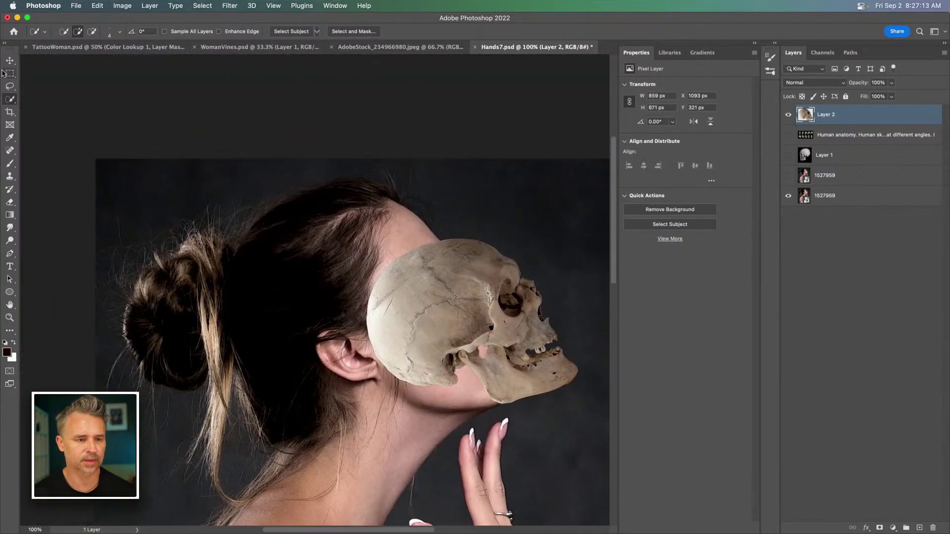
key("v")
left_click_drag(556, 358, 485, 366)
key("super+t")
left_click_drag(316, 241, 229, 192)
left_click_drag(229, 159, 218, 170)
mouse_move(335, 279)
left_mouse_down()
mouse_move(328, 266)
mouse_move(321, 275)
mouse_move(337, 275)
left_mouse_up()
key("Return")
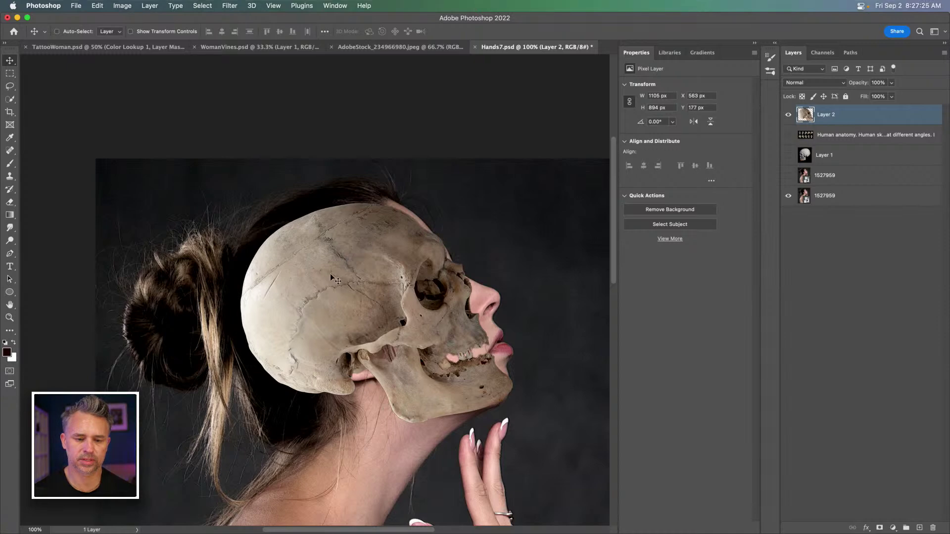
Try the Linear Burn blend mode on the skull layer and nudge the skull slightly down
left_click(799, 83)
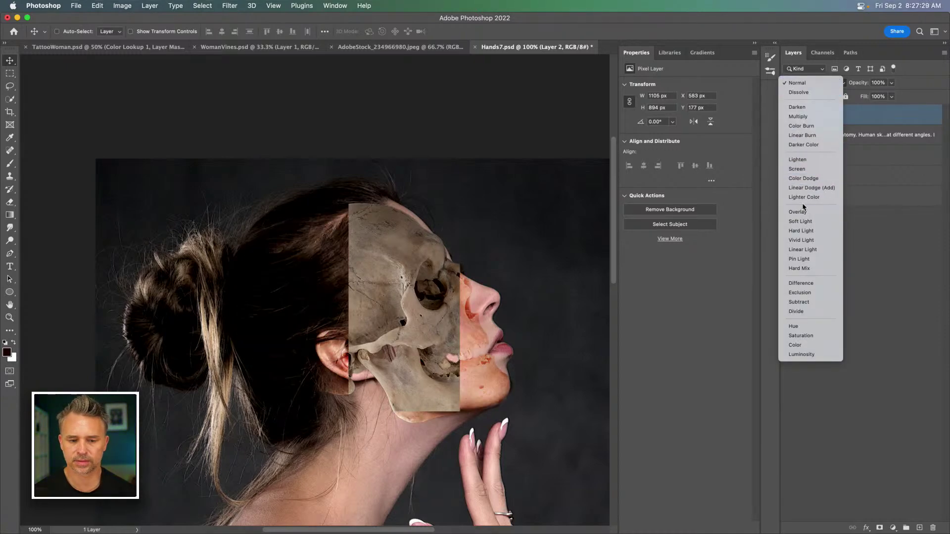
left_click(802, 135)
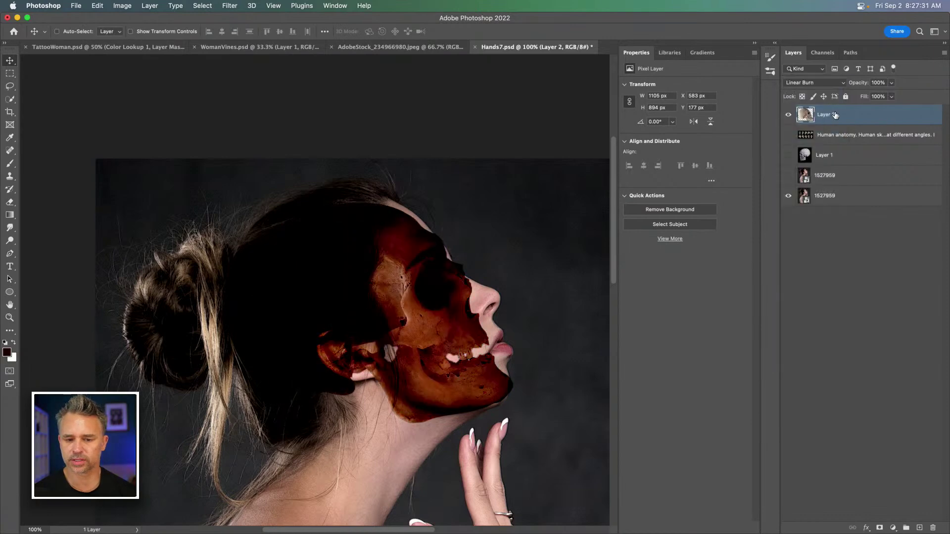
left_click(805, 84)
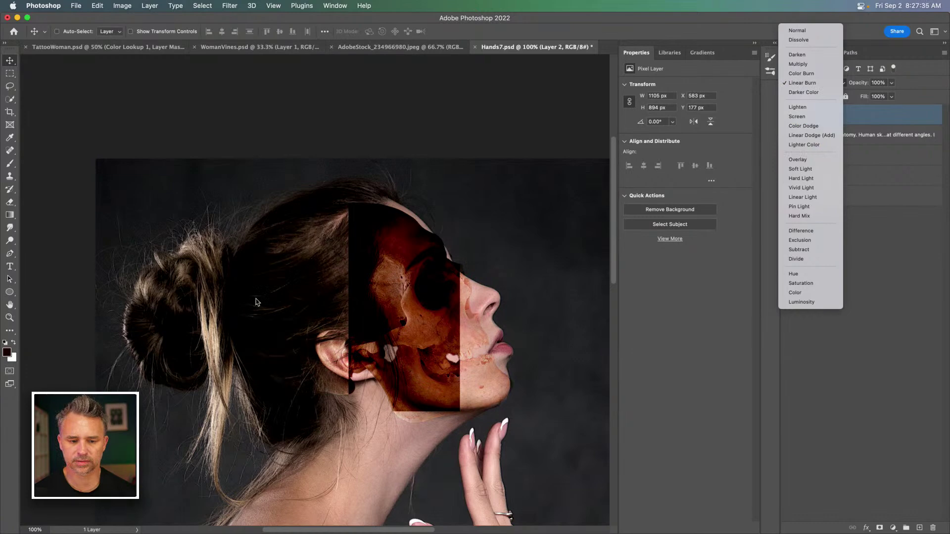
left_click(289, 297)
left_click_drag(343, 279, 343, 295)
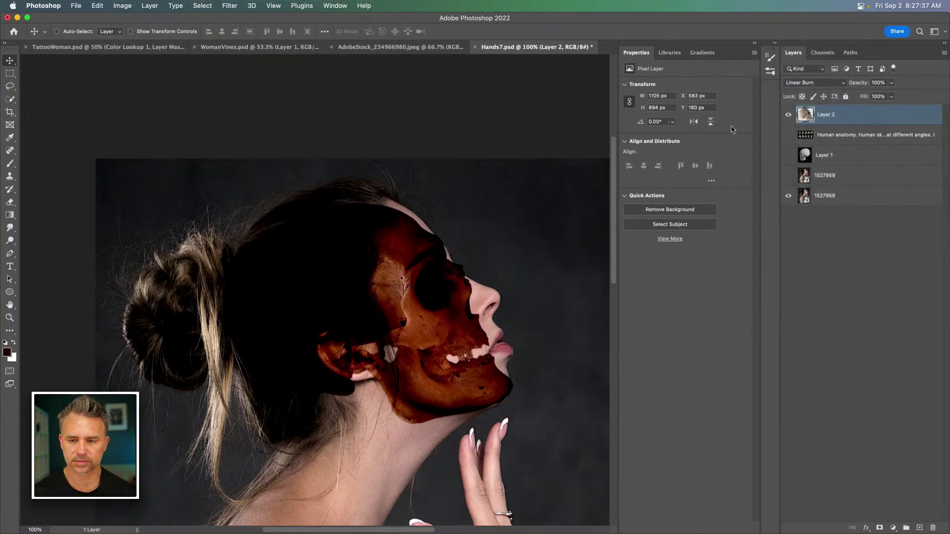
Try the Overlay blend mode on the skull layer and realign the skull slightly with the face
left_click(805, 84)
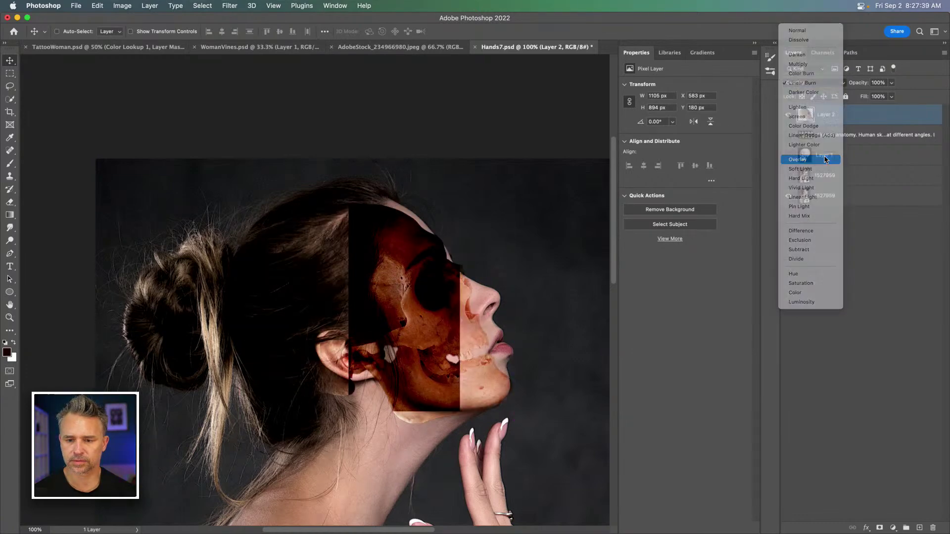
left_click(808, 159)
left_click_drag(456, 291, 412, 263)
scroll(412, 263, "up", 3)
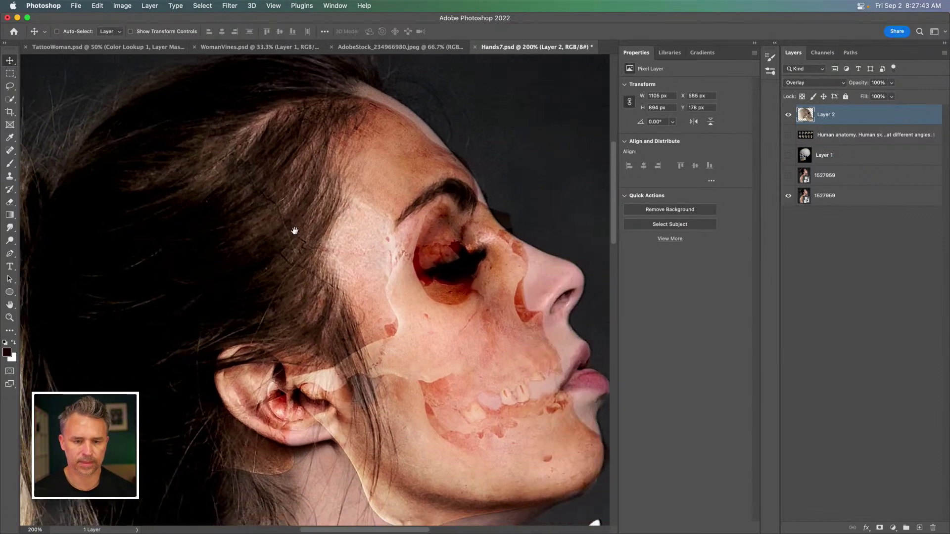
Try the Lighten blend mode on the skull layer and shift the skull up to about Y 151 px
left_click(801, 83)
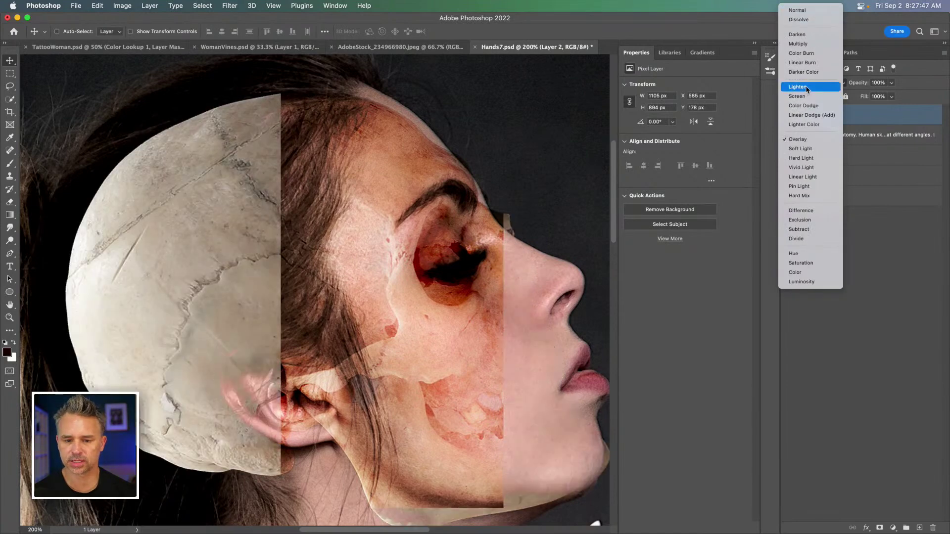
left_click(807, 87)
left_click_drag(359, 285, 351, 259)
Set the skull layer's blend mode to Multiply and reposition the skull over the face at about Y 161 px
left_click(805, 84)
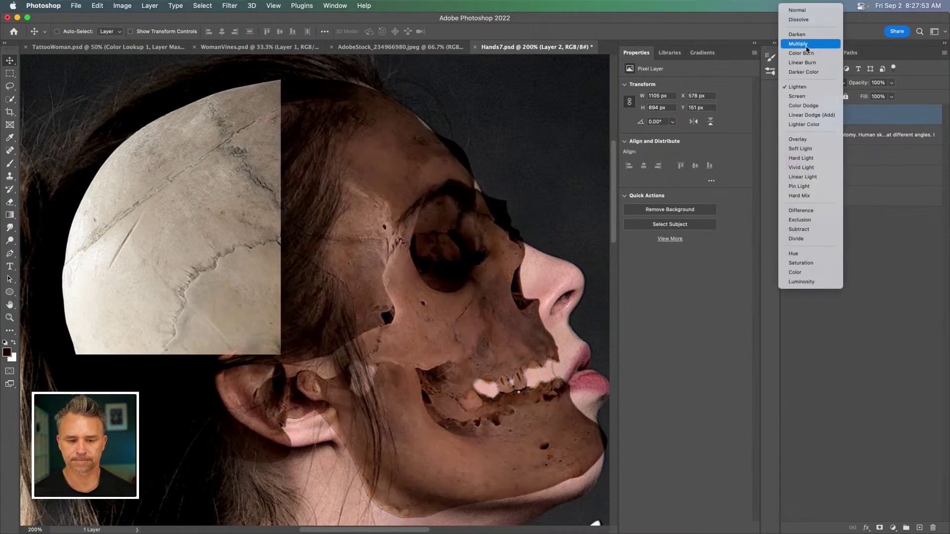
left_click(807, 46)
mouse_move(426, 184)
left_mouse_down()
mouse_move(426, 173)
mouse_move(408, 287)
mouse_move(420, 170)
mouse_move(421, 179)
left_mouse_up()
scroll(421, 198, "down", 2)
scroll(421, 198, "right", 2)
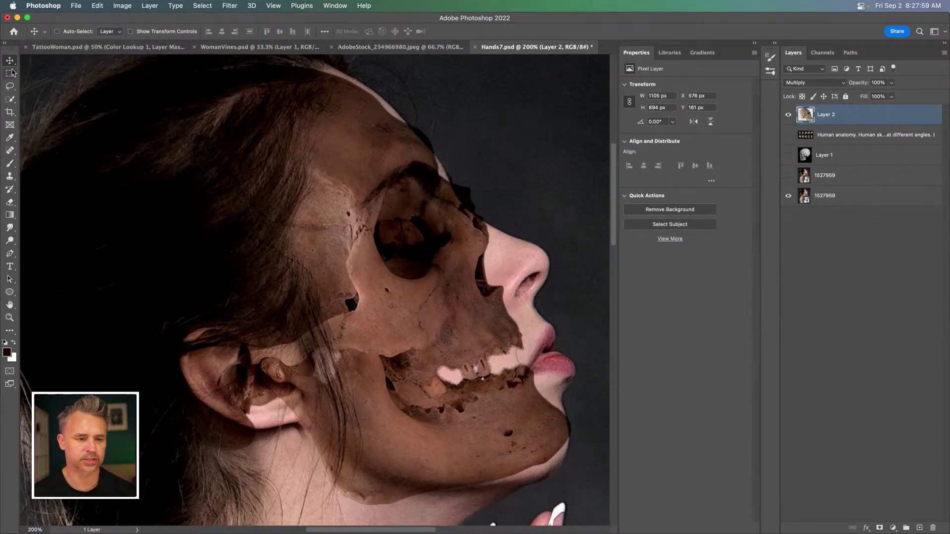
Start Puppet Warp on the skull layer and place anchor pins on the forehead, eye socket and jaw
scroll(195, 109, "down", 4)
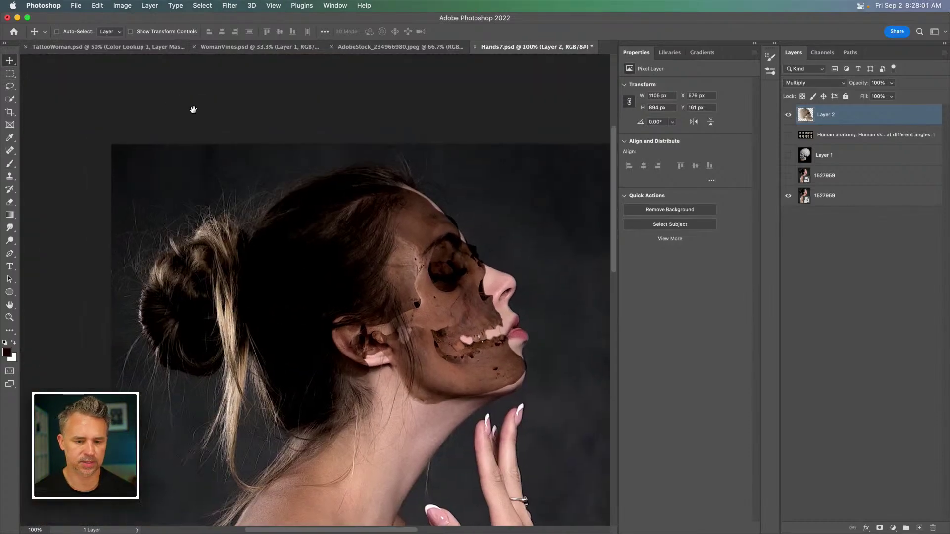
left_click_drag(195, 109, 149, 103)
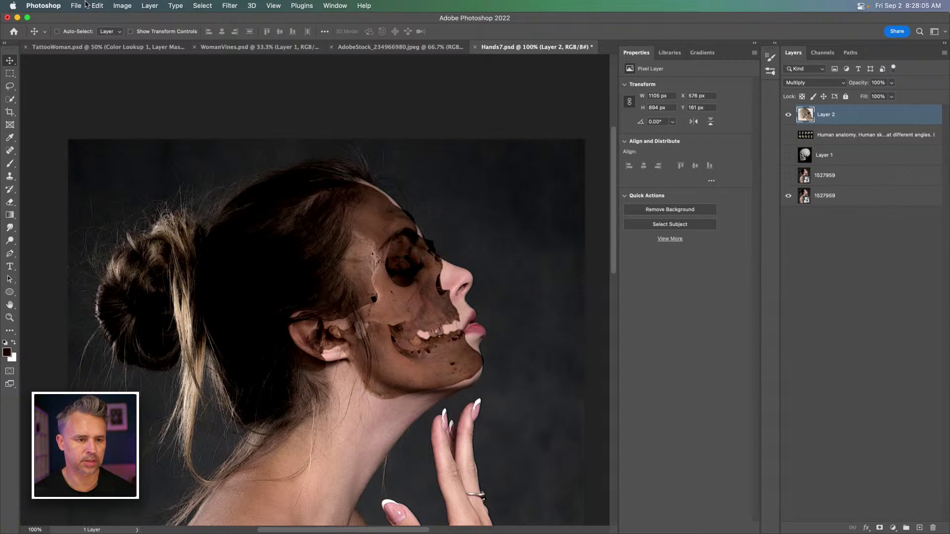
left_click(85, 6)
mouse_move(97, 5)
left_click(121, 203)
left_click(424, 260)
left_click(388, 223)
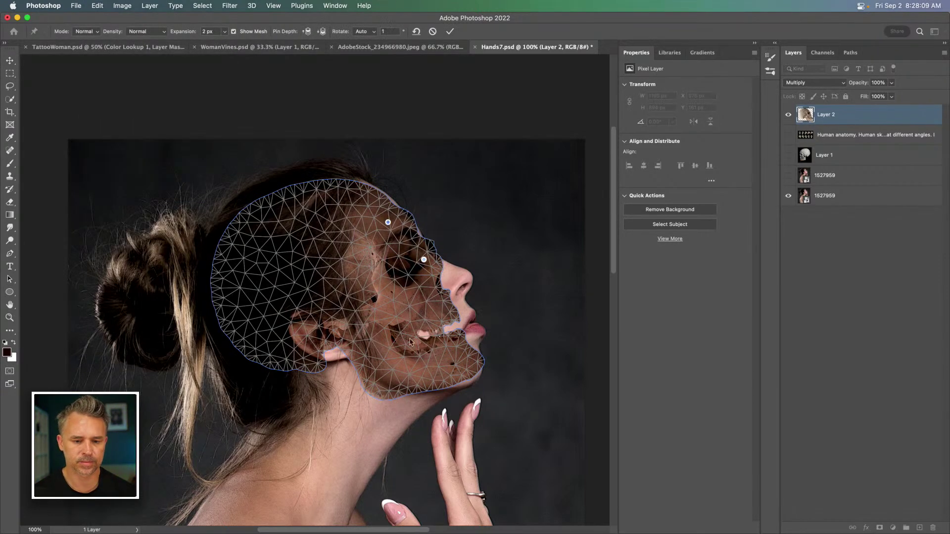
left_click(380, 359)
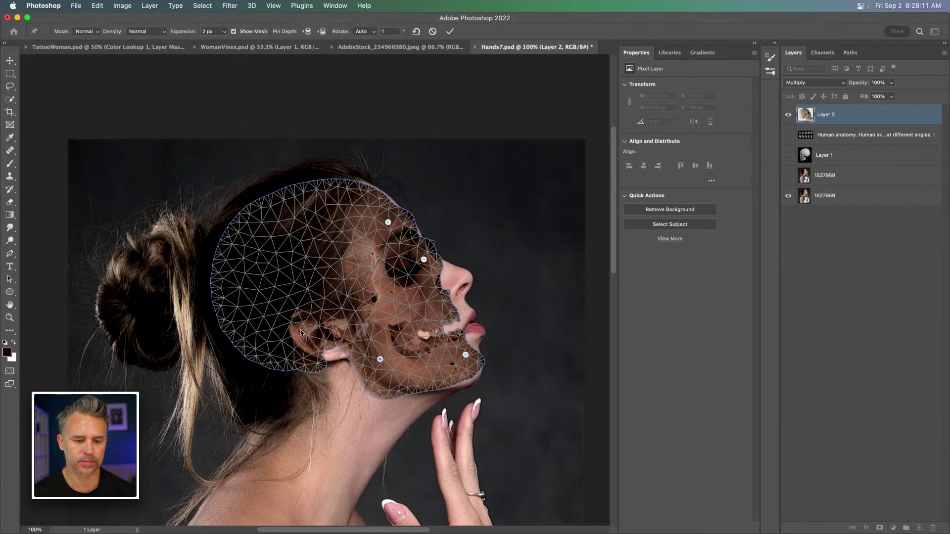
Warp the skull's jaw, eye socket, nose and mouth with the pins so they fit the woman's facial features
left_click_drag(380, 359, 382, 348)
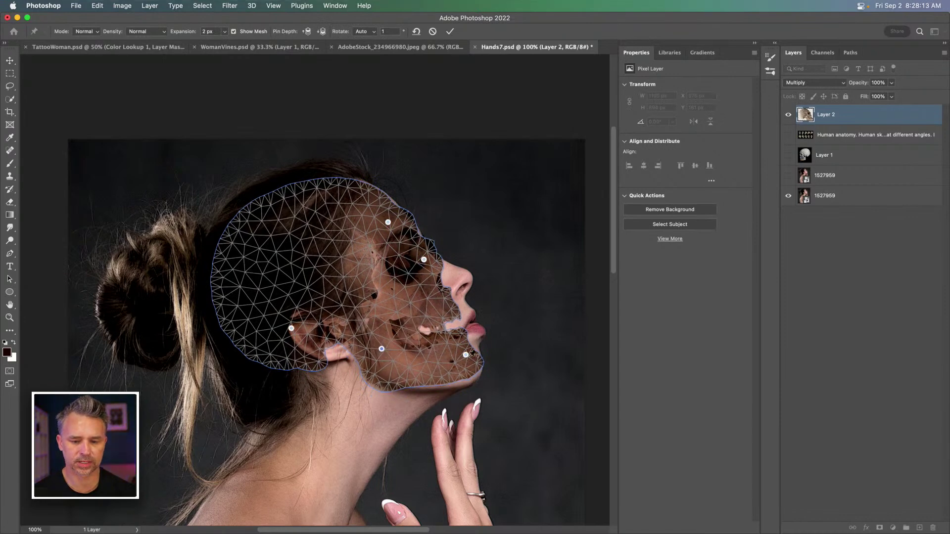
left_click_drag(465, 356, 465, 362)
left_click_drag(425, 261, 457, 293)
left_click(456, 341)
left_click_drag(460, 326, 467, 318)
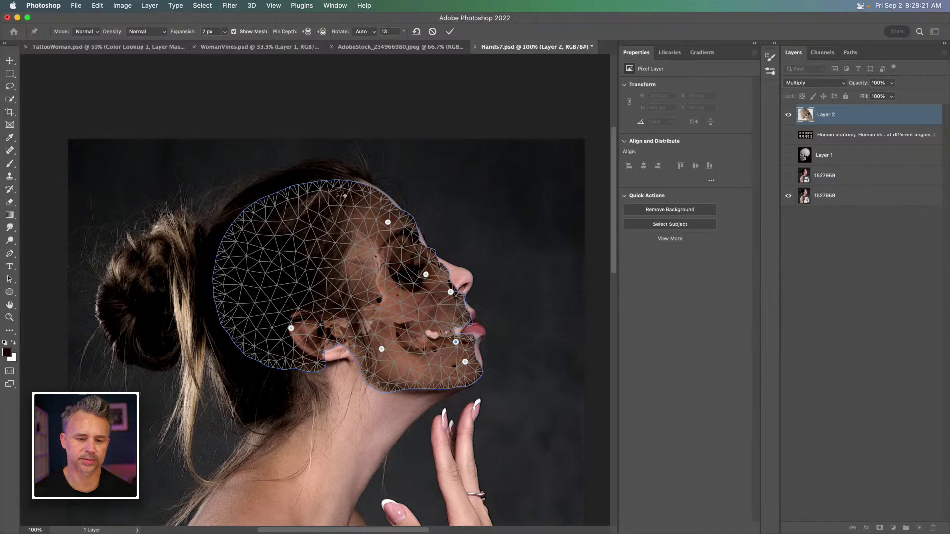
Pin and warp the back and crown of the skull to fit the woman's head, and apply the Puppet Warp
left_click_drag(342, 191, 339, 187)
left_click(246, 231)
left_click_drag(270, 231, 261, 315)
left_click(323, 315)
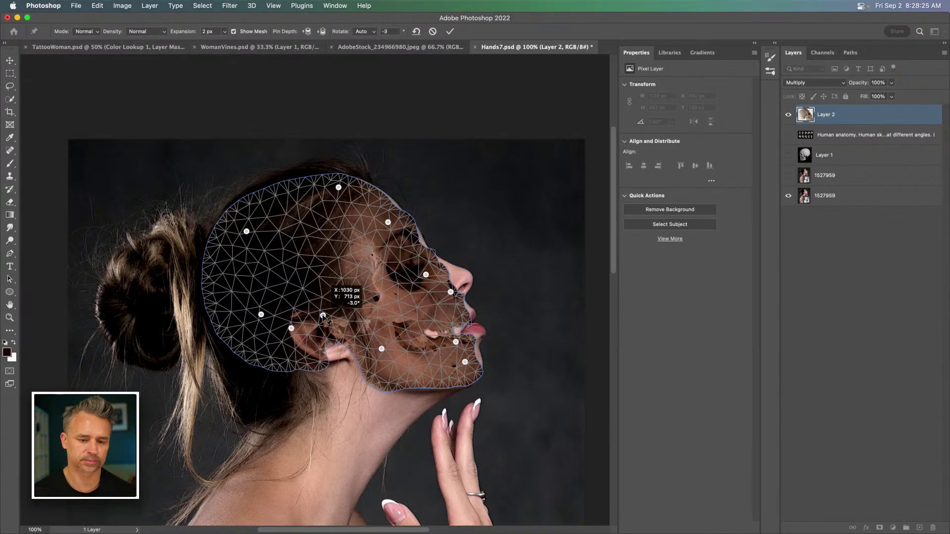
left_click(384, 365)
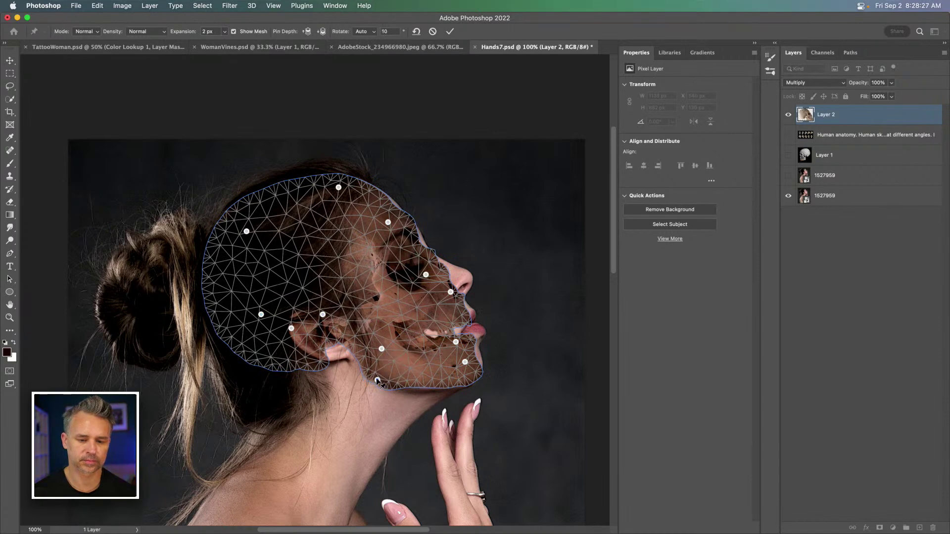
key("Return")
key("super+plus")
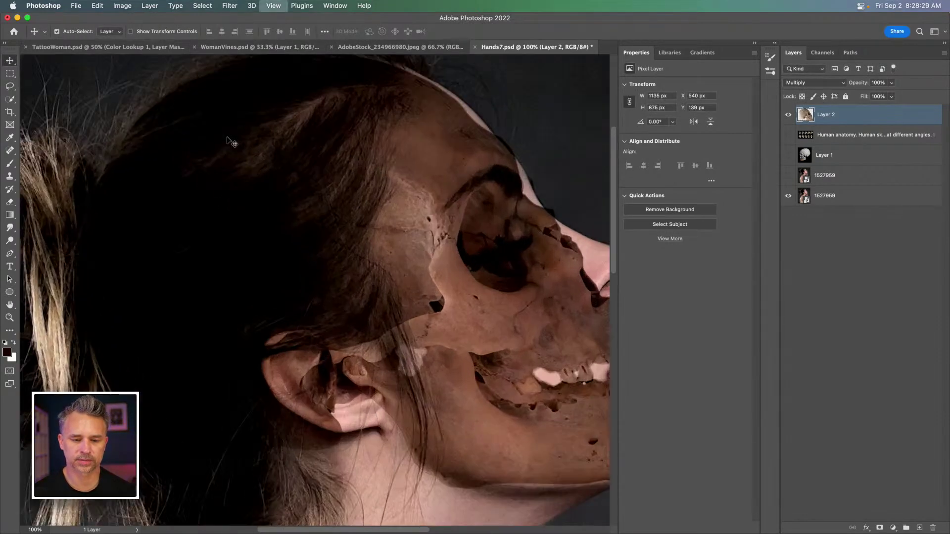
key("super+minus")
key("super+minus")
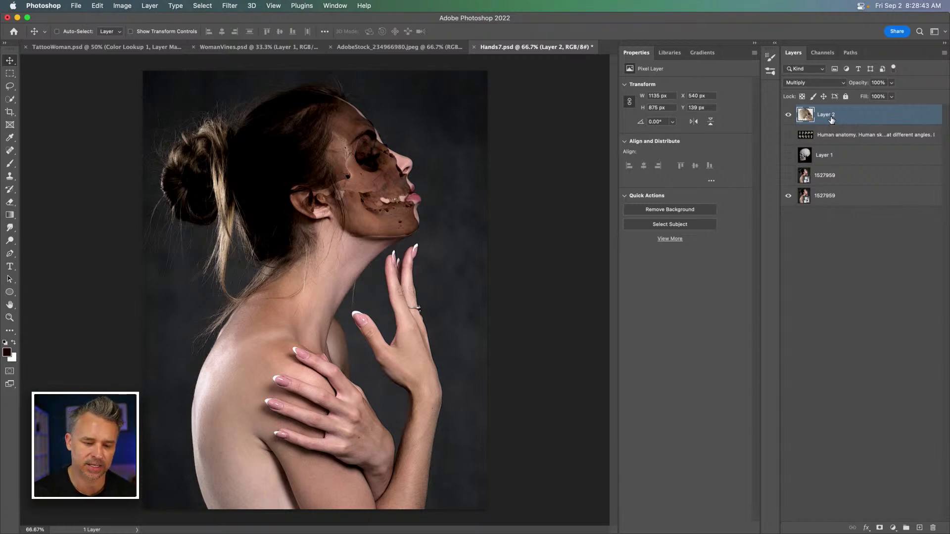
Inspect the fingers resting on the woman's shoulder and their shadows at 300% zoom
key("super+equal")
key("super+equal")
key("super+equal")
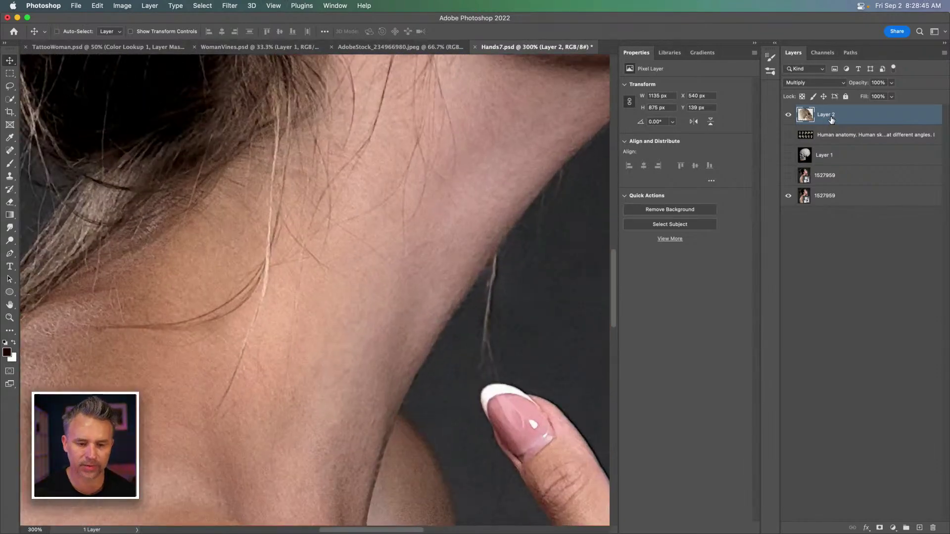
left_click_drag(245, 401, 275, 195)
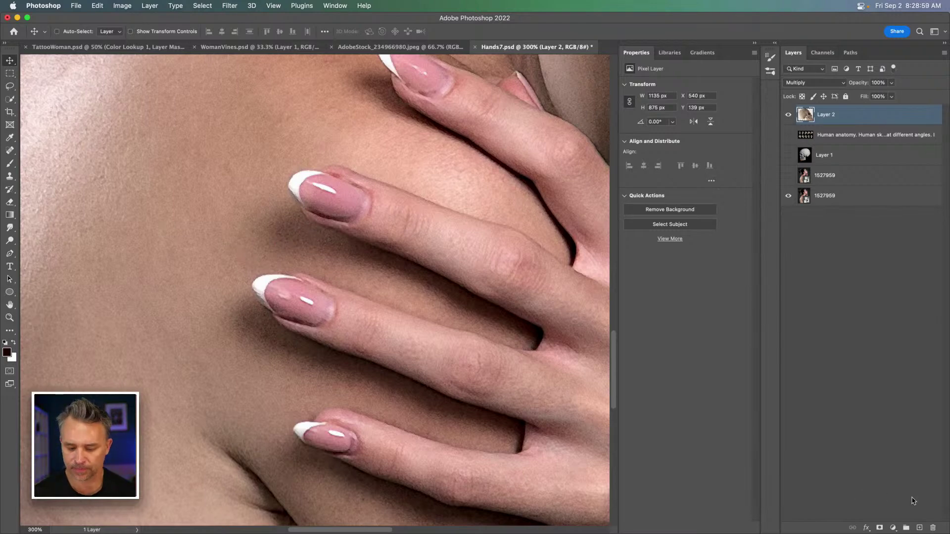
key("super+0")
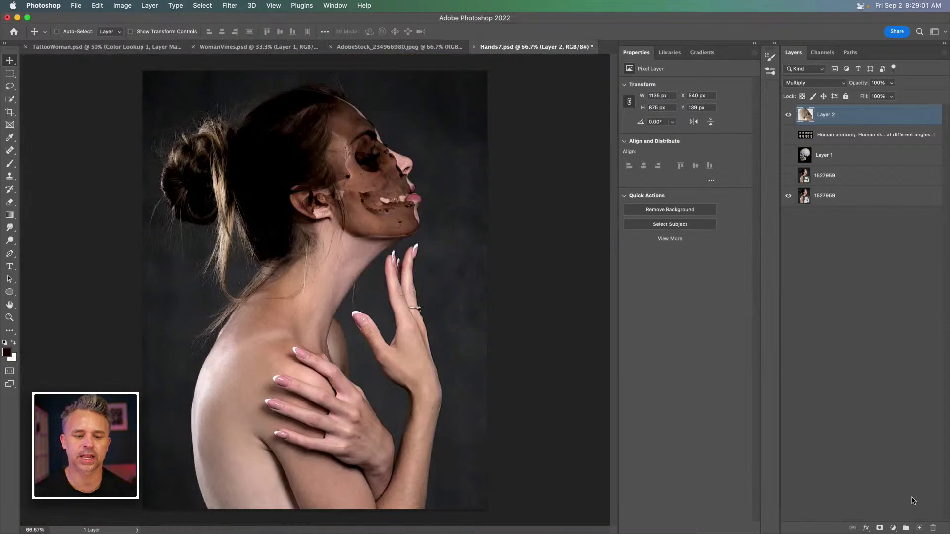
Compare the portrait with and without the skull layer, set that layer's blend mode to Overlay, and hide it
left_click(788, 115)
left_click(788, 115)
left_click(800, 85)
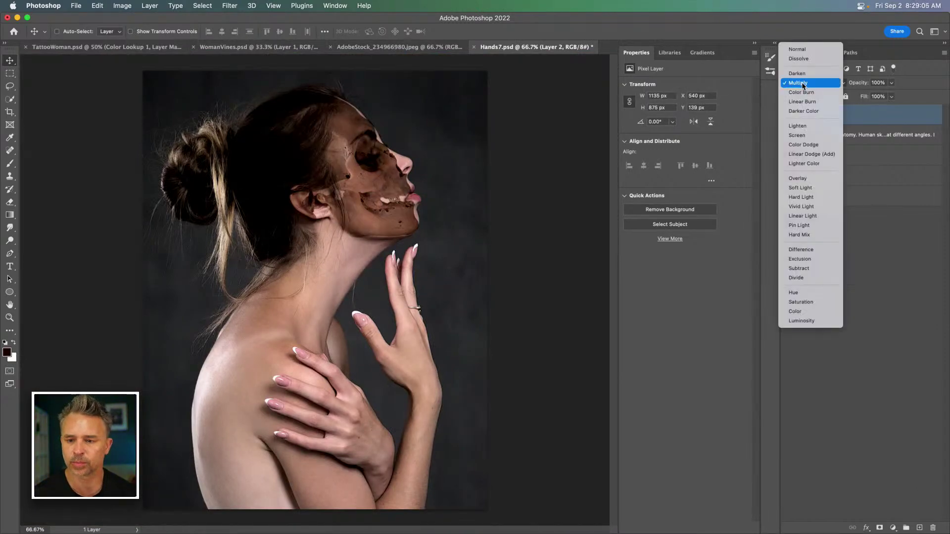
left_click(818, 179)
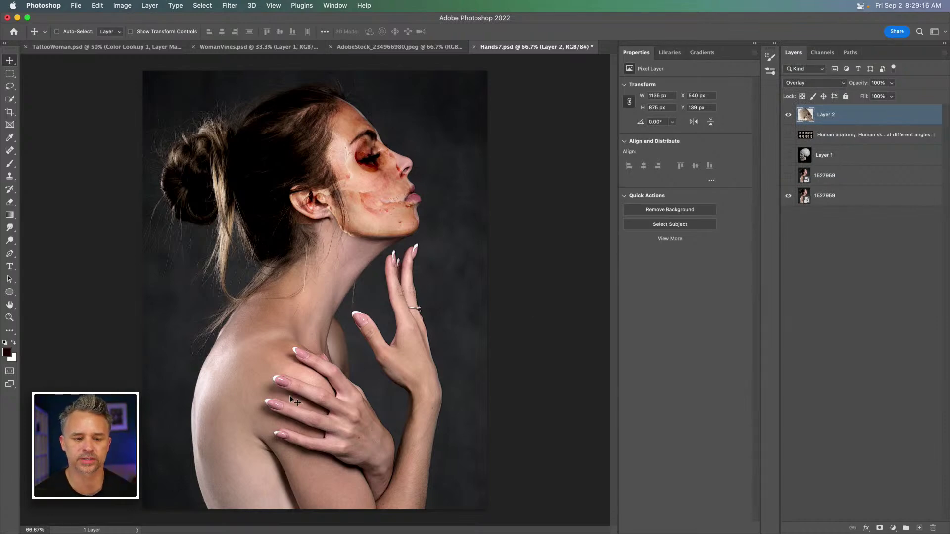
left_click(787, 116)
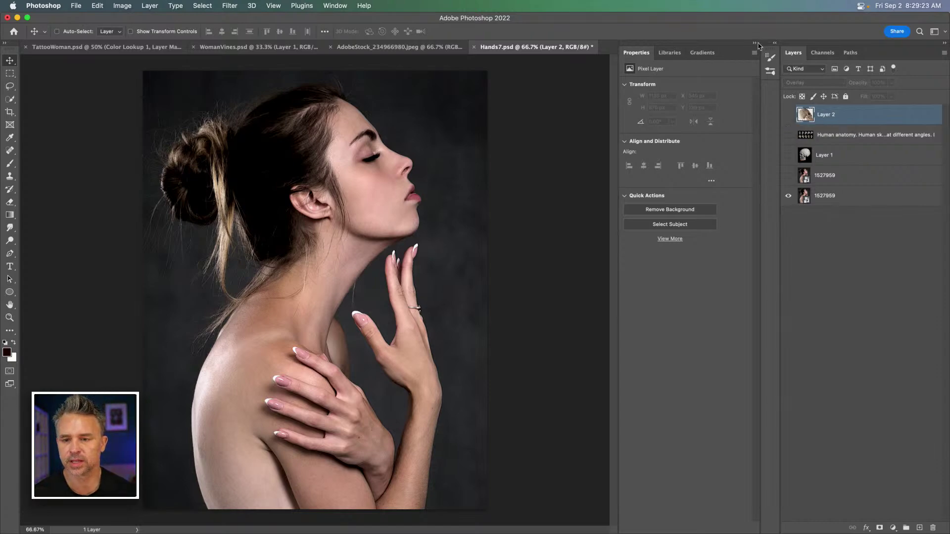
left_click(774, 44)
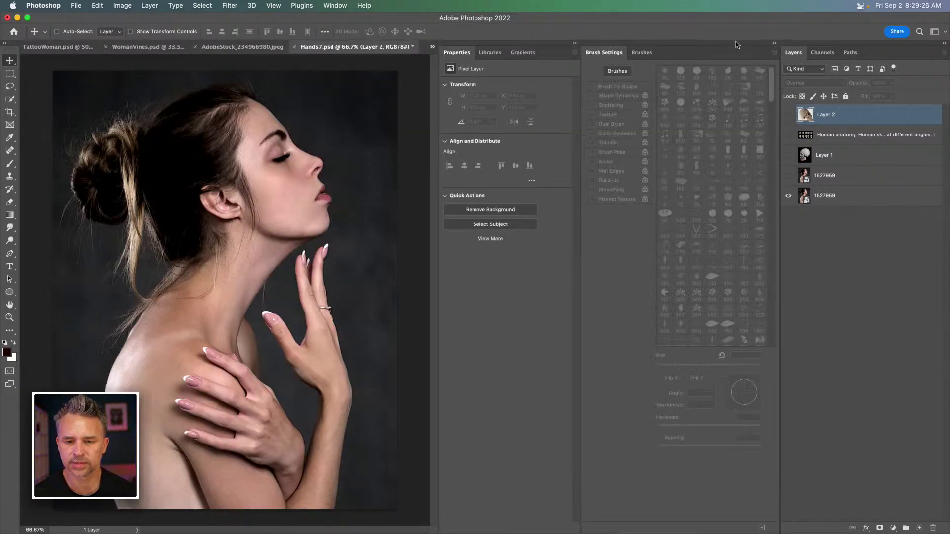
left_click(774, 44)
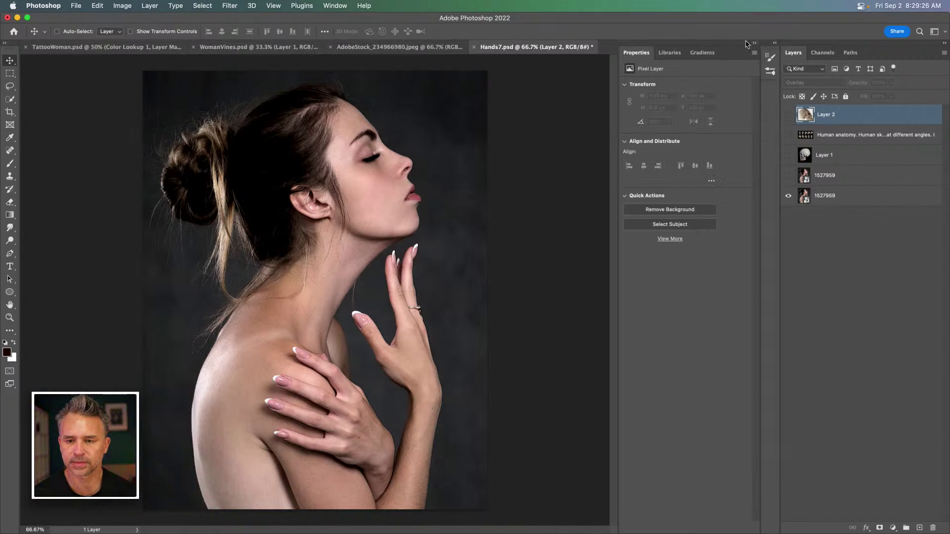
Place the monarch graphic from the Nature library's Butterflies group into the photo, scaled down to about 36%
left_click(670, 52)
scroll(674, 228, "up", 5)
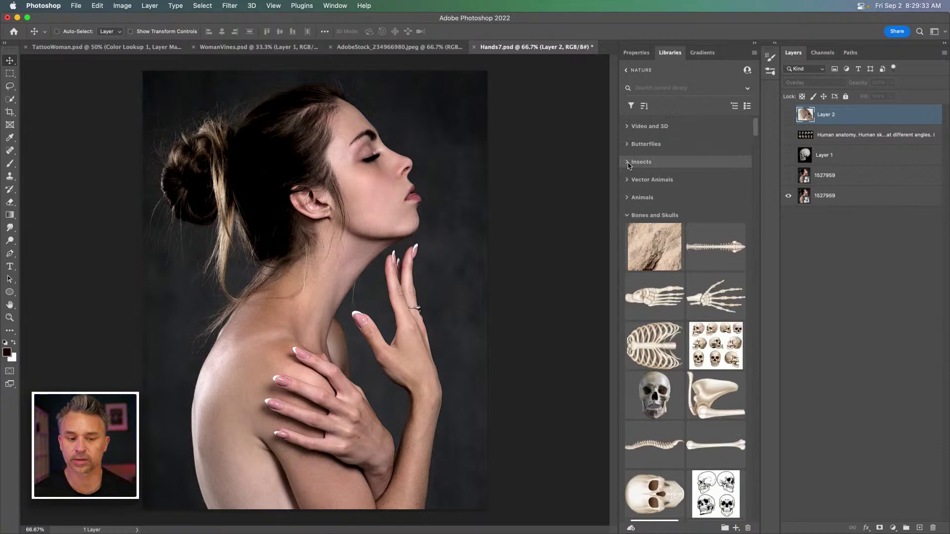
left_click(628, 144)
scroll(666, 218, "down", 10)
scroll(666, 218, "down", 15)
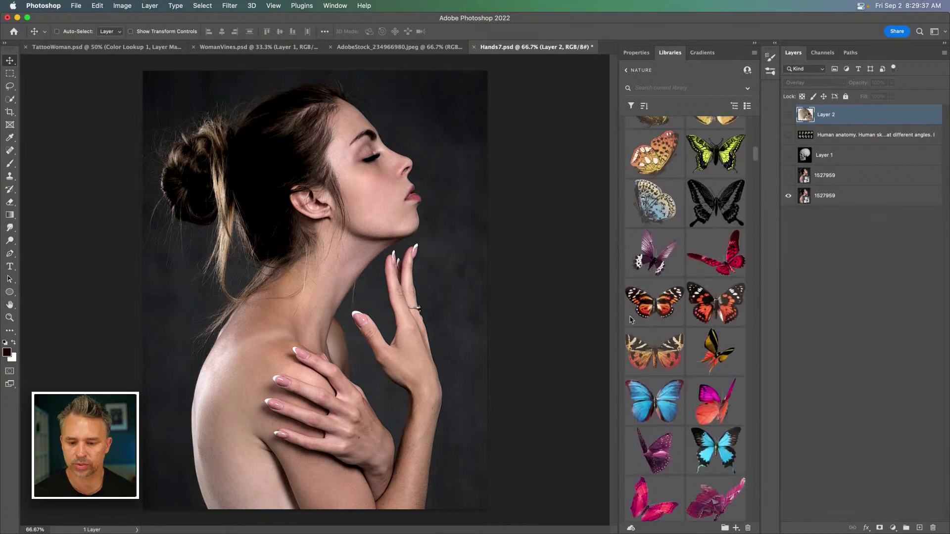
scroll(653, 319, "down", 5)
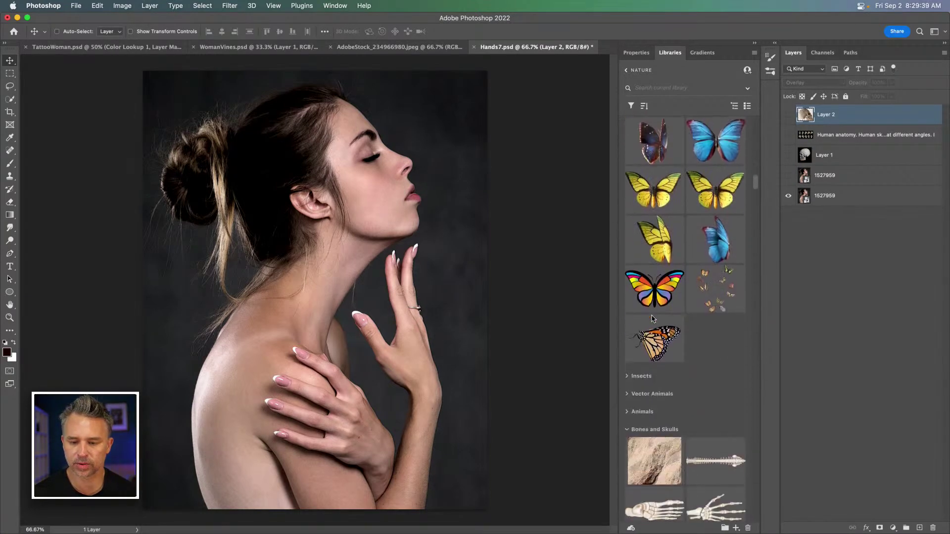
left_click_drag(652, 329, 250, 331)
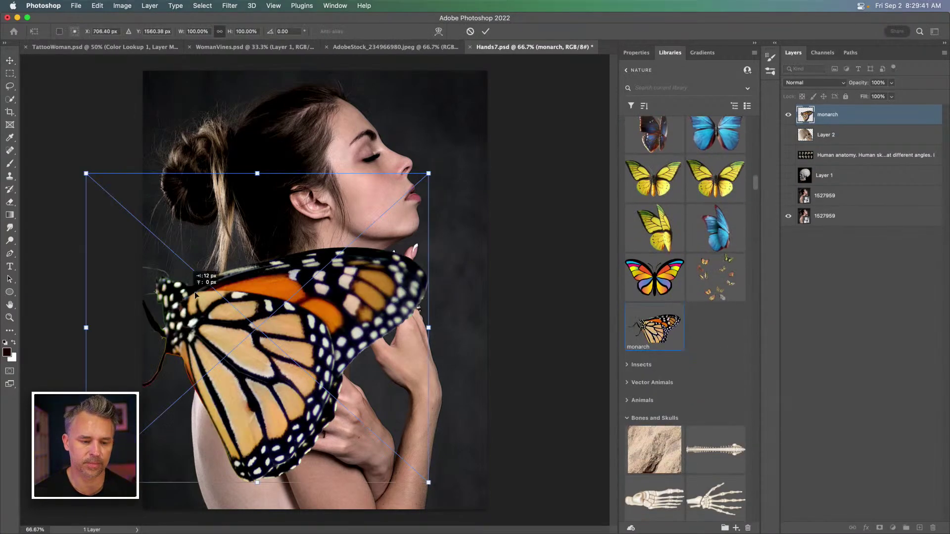
left_click_drag(154, 153, 373, 354)
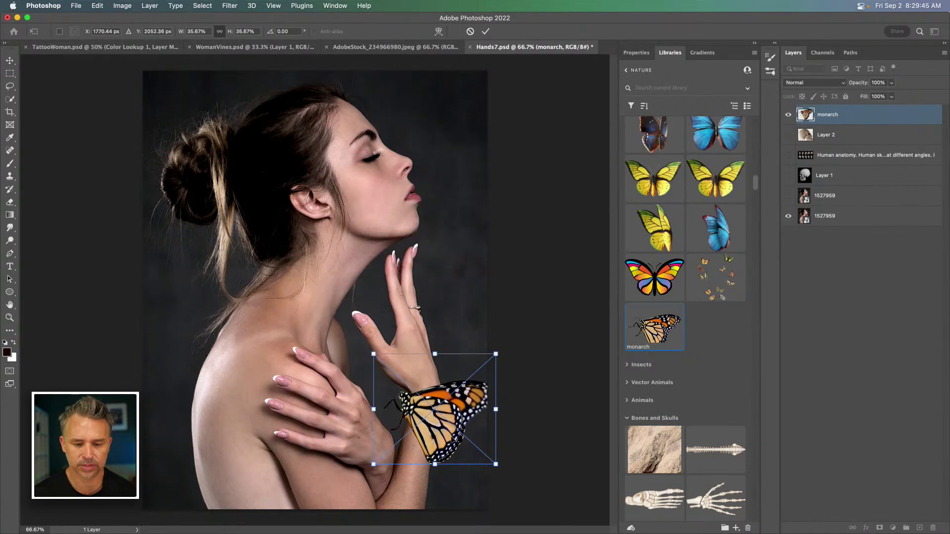
key("Return")
Try the monarch butterfly at several spots around the neck and raised hand, and settle it on the woman's shoulder
left_click_drag(434, 423, 308, 354)
key("super+1")
key("super+minus")
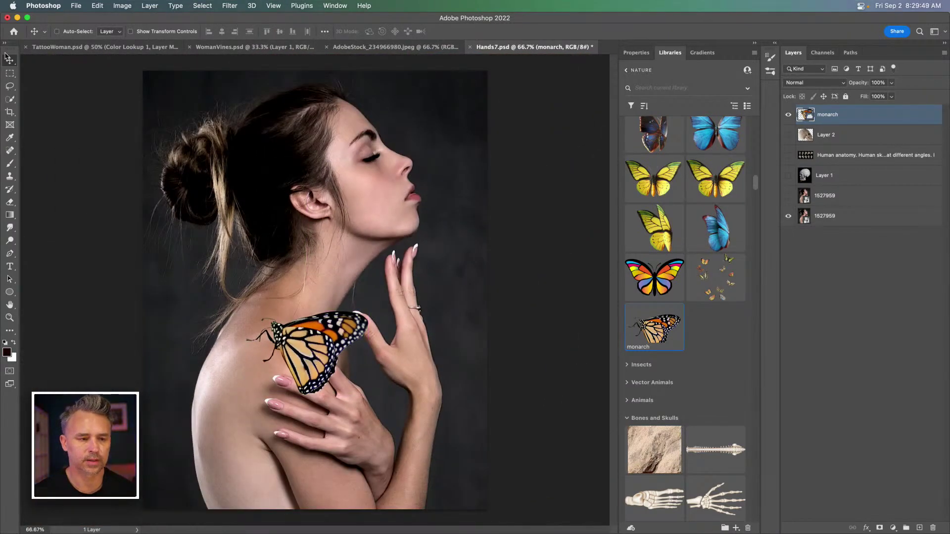
left_click_drag(336, 357, 395, 299)
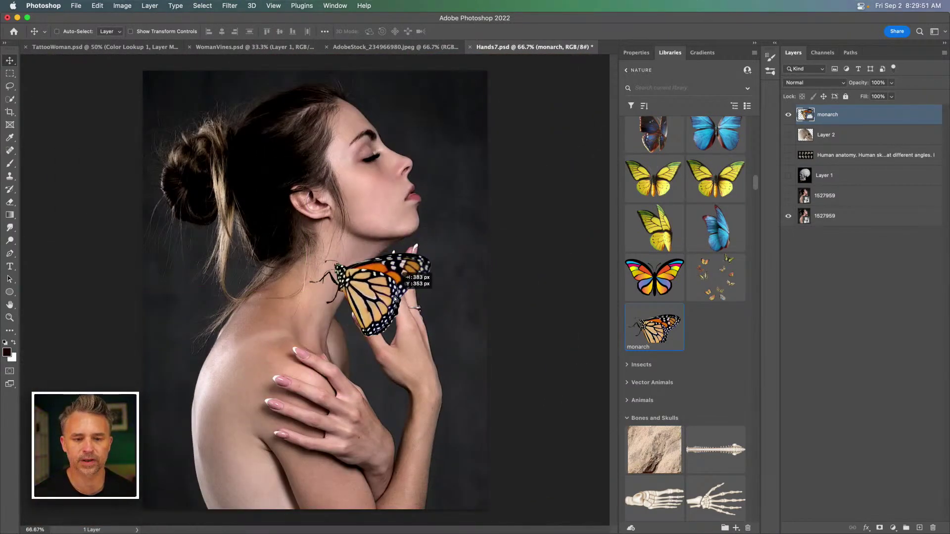
left_click_drag(365, 265, 388, 258)
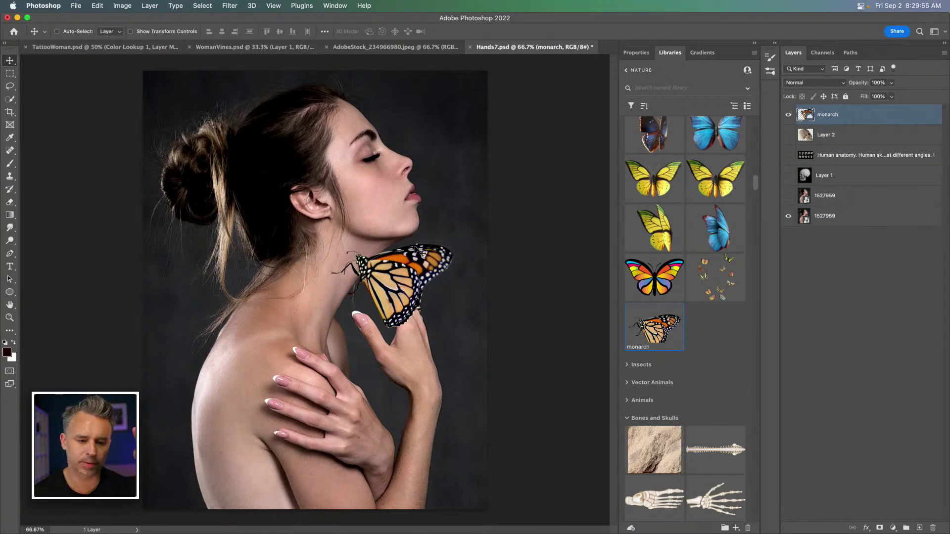
left_click_drag(401, 285, 273, 351)
Transform the monarch to about 15.7% scale and about -51° rotation, positioned on the shoulder above the fingers
scroll(272, 351, "up", 3)
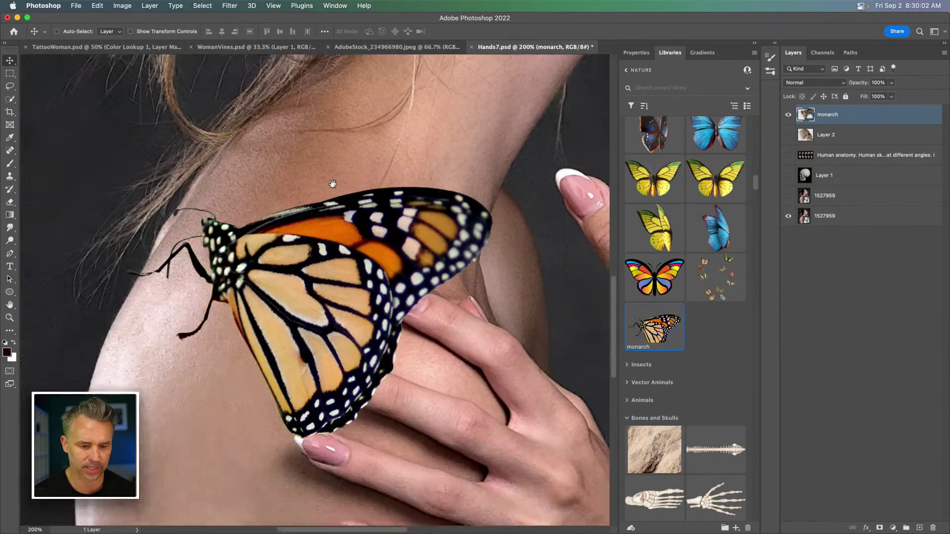
left_click_drag(333, 184, 338, 176)
key("super+t")
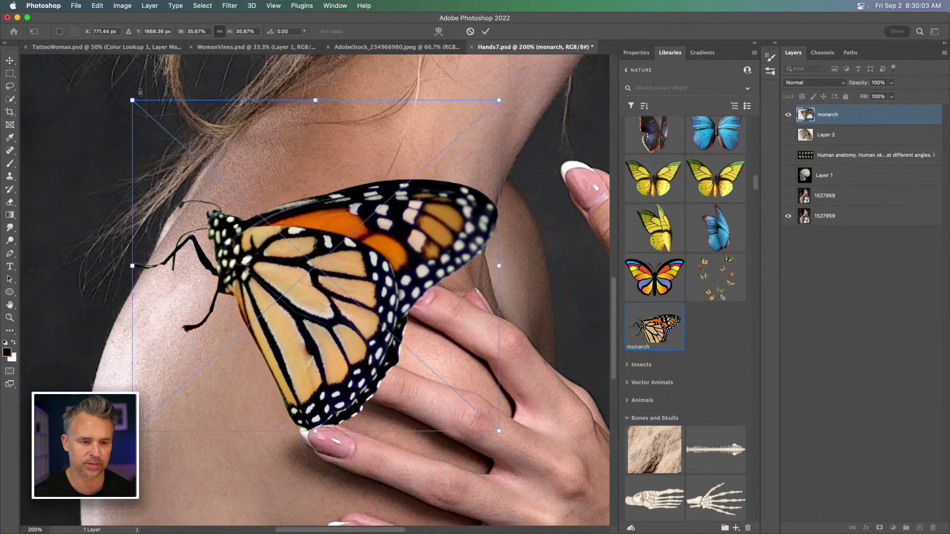
left_click_drag(132, 98, 221, 327)
left_click_drag(322, 375, 263, 267)
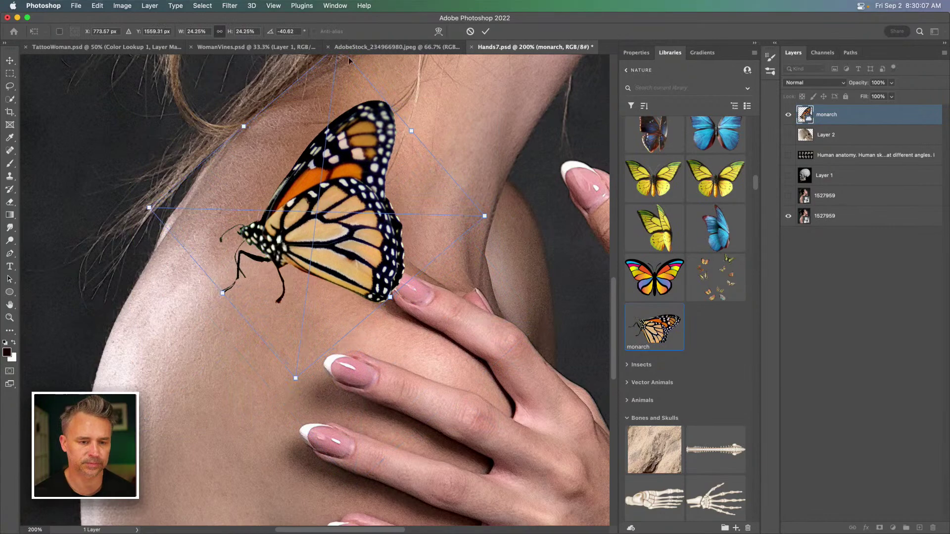
left_click_drag(147, 209, 265, 211)
left_click_drag(339, 225, 279, 236)
left_click_drag(157, 217, 193, 257)
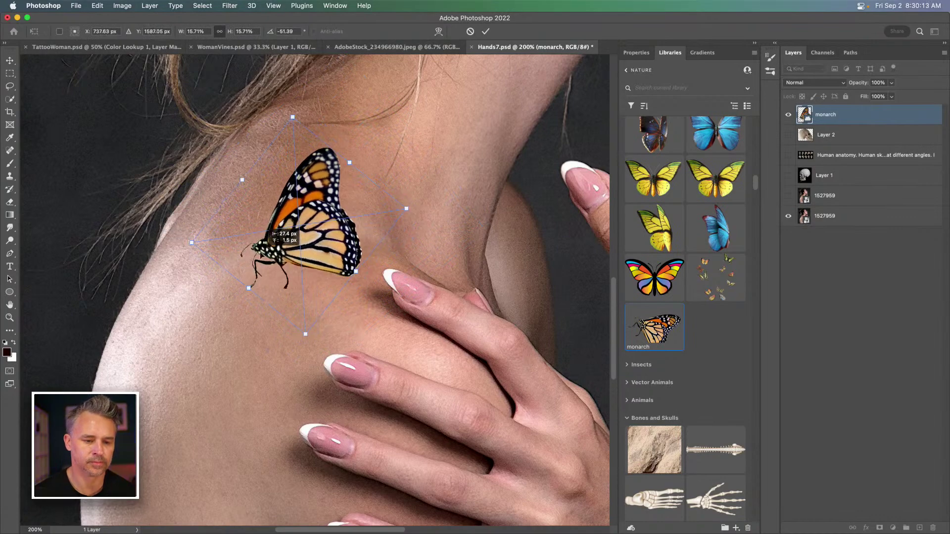
key("Return")
Rotate the monarch to about -35°, shrink it slightly and perch it on the uppermost fingertip resting on the shoulder
key("super+minus")
key("super+minus")
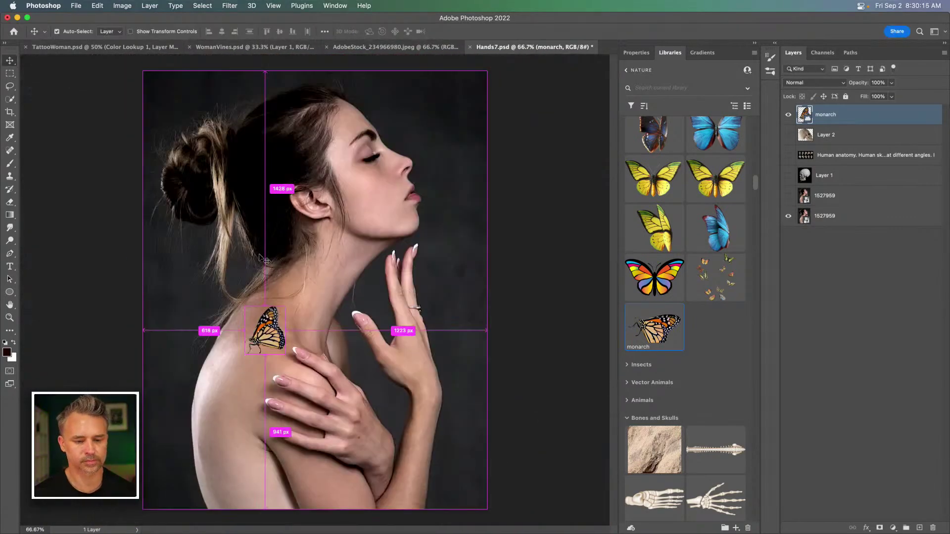
key("super+t")
left_click_drag(217, 258, 241, 276)
left_click_drag(278, 321, 354, 81)
key("super+plus")
key("super+plus")
key("super+plus")
left_click_drag(348, 176, 325, 298)
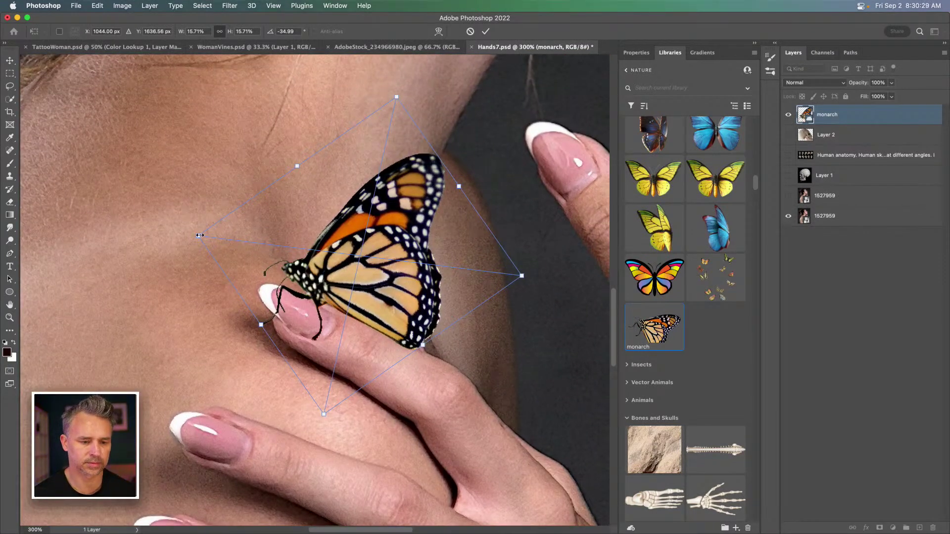
left_click_drag(200, 235, 236, 240)
mouse_move(398, 271)
left_mouse_down()
mouse_move(378, 283)
mouse_move(385, 278)
left_mouse_up()
key("Return")
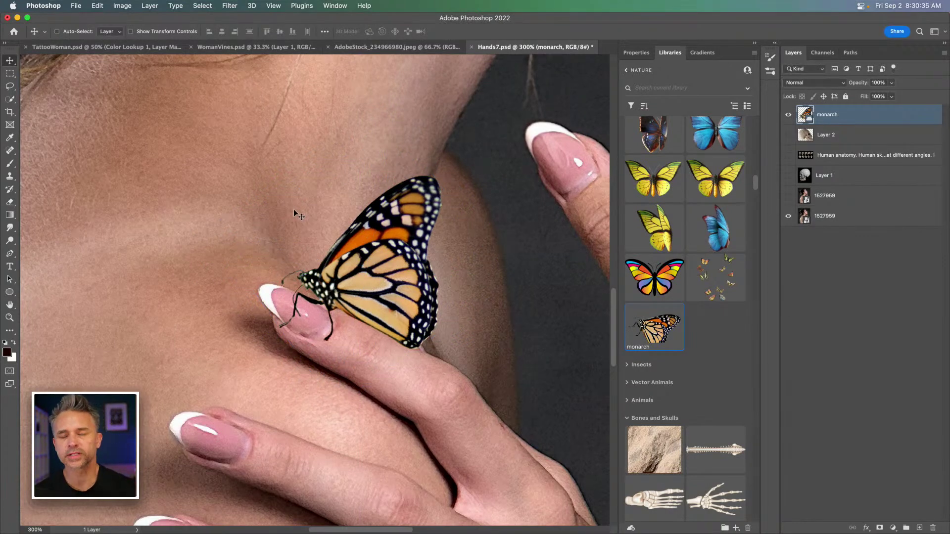
Add a Hue/Saturation adjustment layer above the monarch layer and set its saturation to -100
key("super+0")
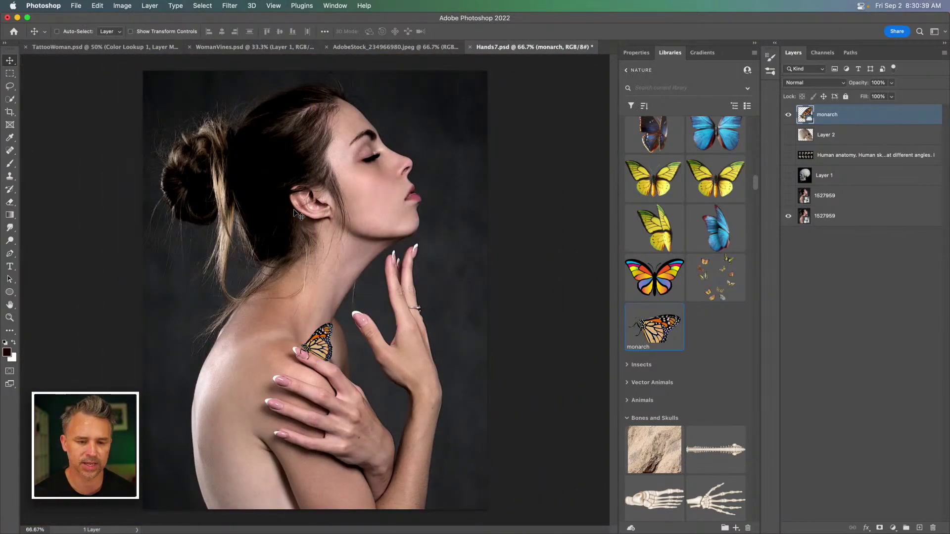
key("super+1")
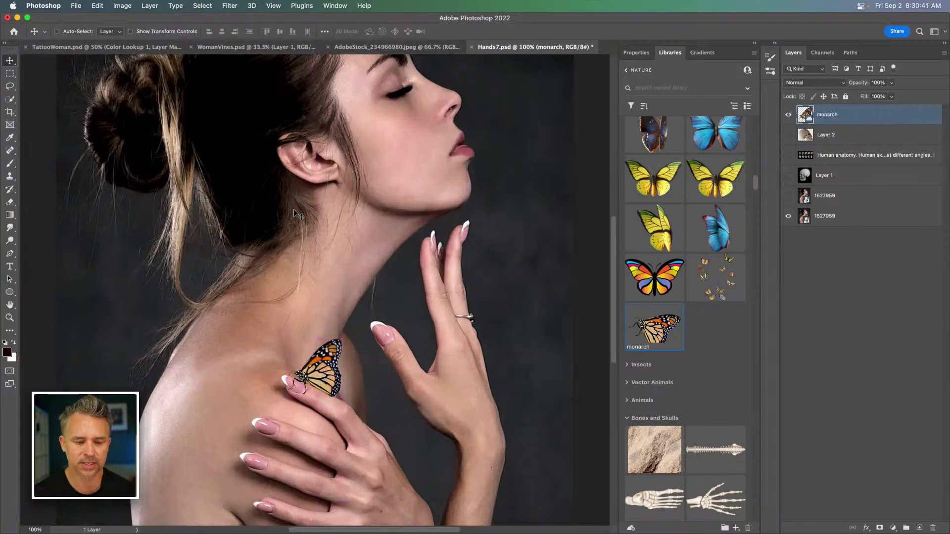
left_click(893, 528)
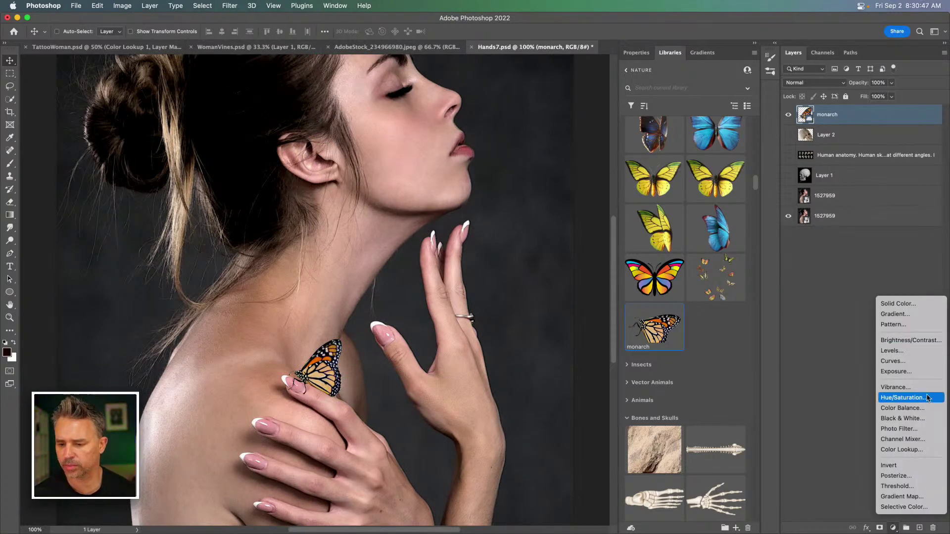
left_click(902, 398)
left_click_drag(685, 142, 503, 142)
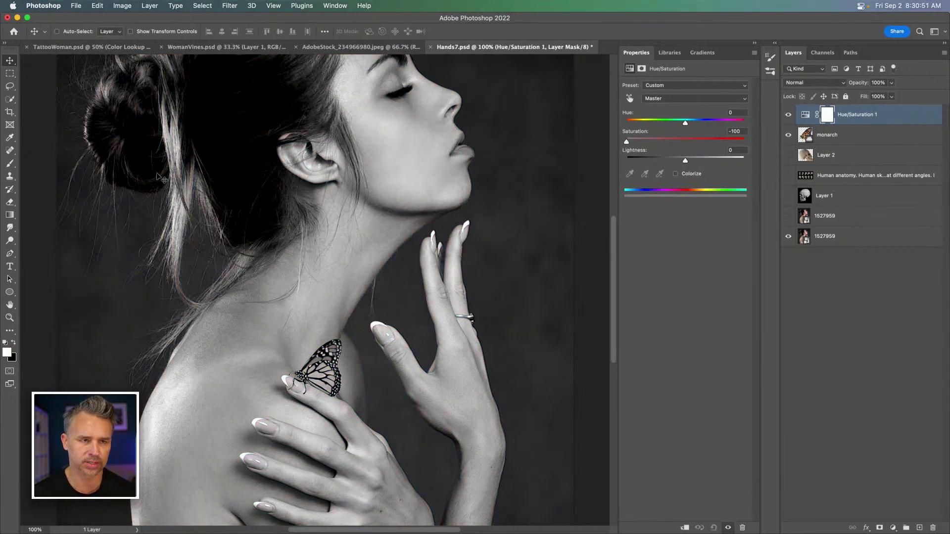
left_click_drag(164, 184, 193, 210)
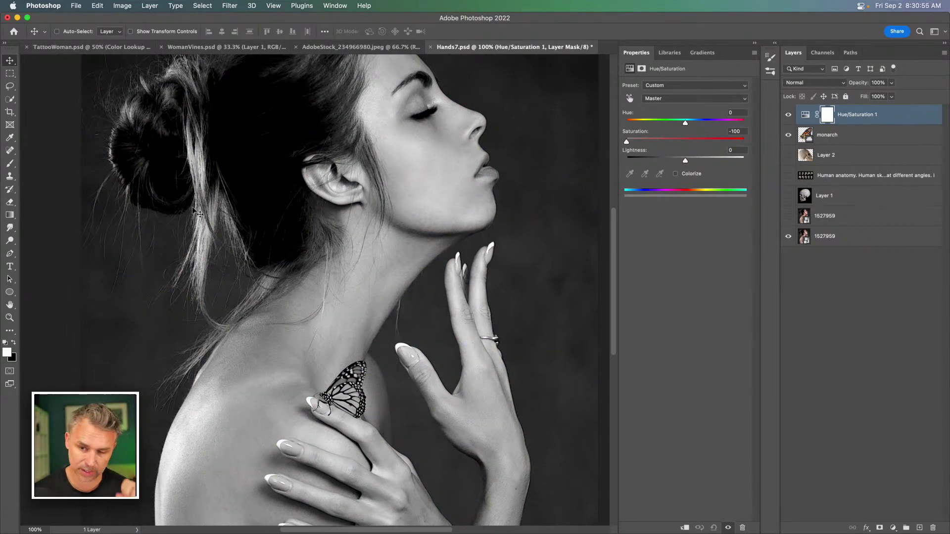
Try an Exposure adjustment layer above the Hue/Saturation layer and delete it
left_click(893, 528)
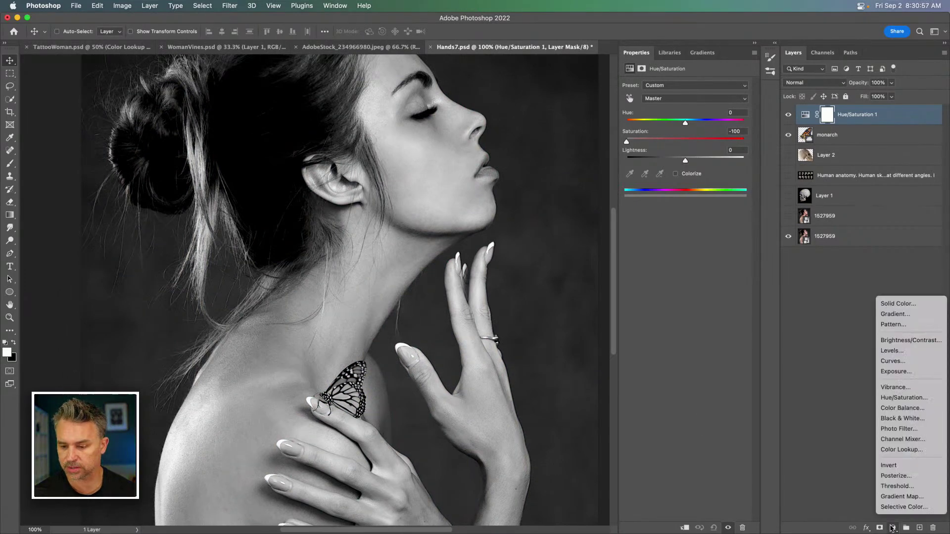
left_click(913, 376)
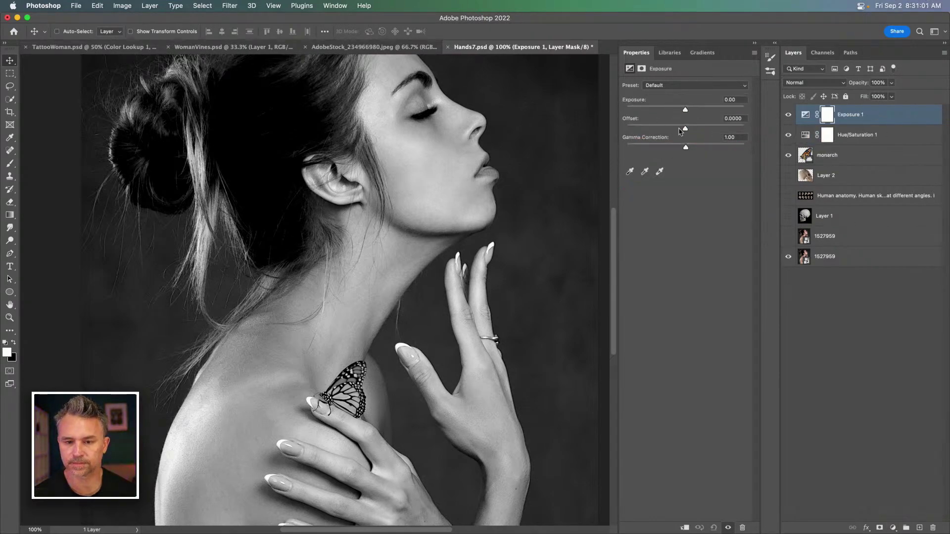
left_click_drag(685, 113, 711, 148)
key("Delete")
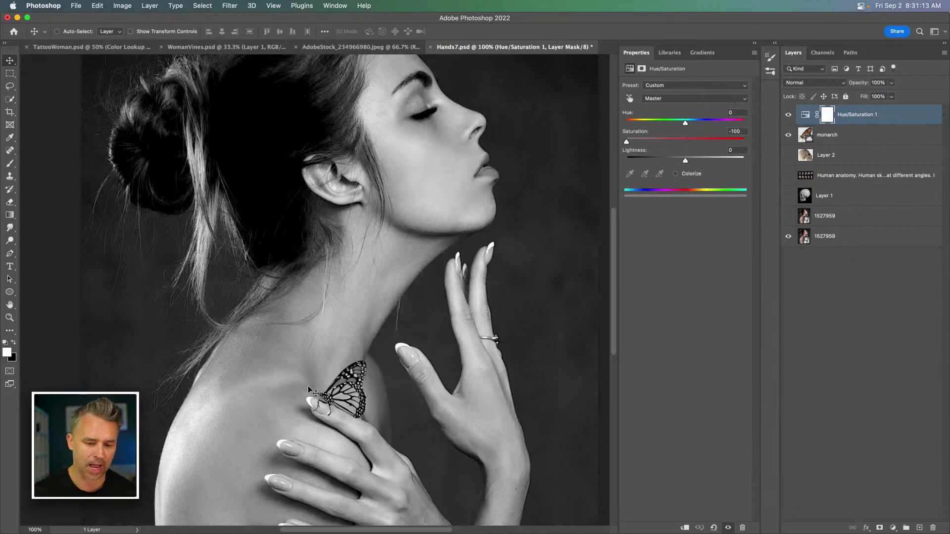
Inspect the butterfly's tones against the surrounding skin in grayscale, select the monarch layer and hide the Hue/Saturation 1 layer
key("super+plus")
scroll(310, 386, "down", 5)
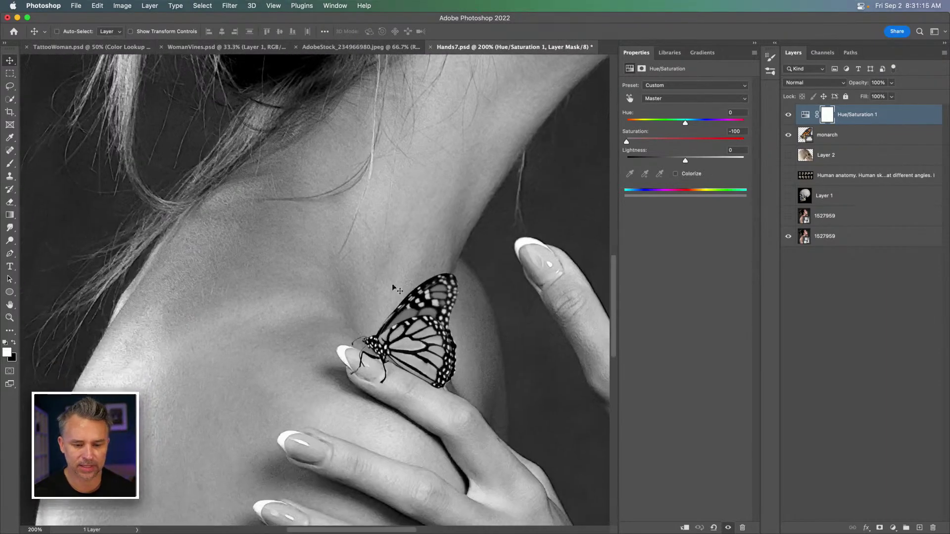
scroll(373, 272, "up", 5)
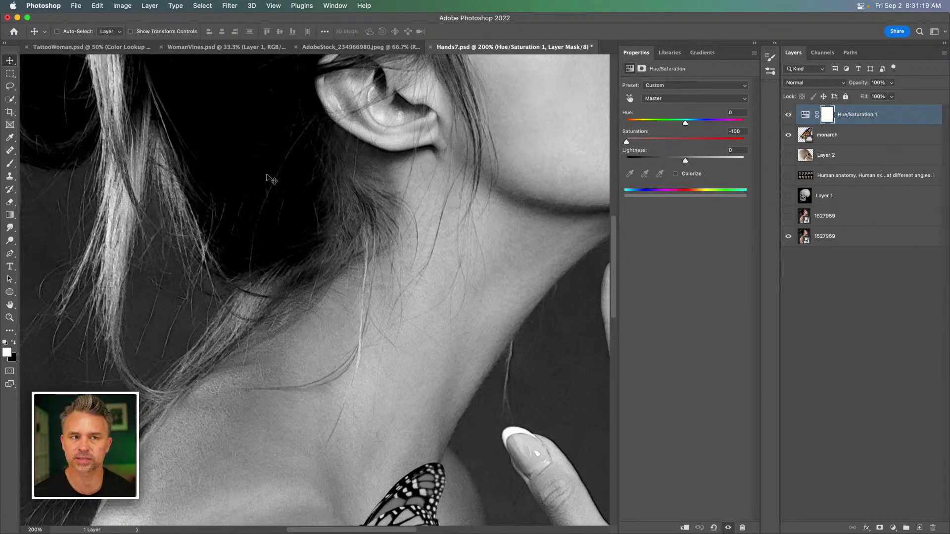
scroll(307, 253, "down", 3)
left_click_drag(308, 253, 285, 185)
left_click(849, 138)
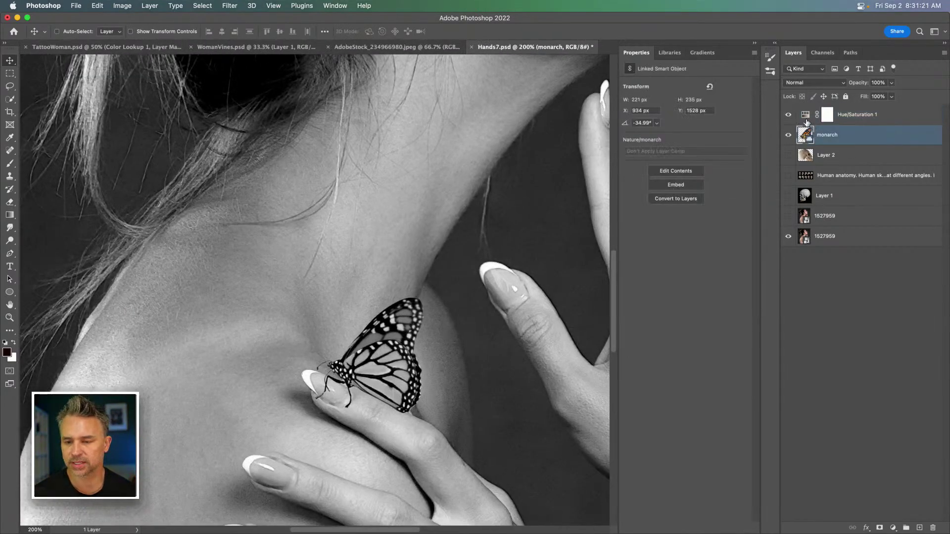
left_click(789, 115)
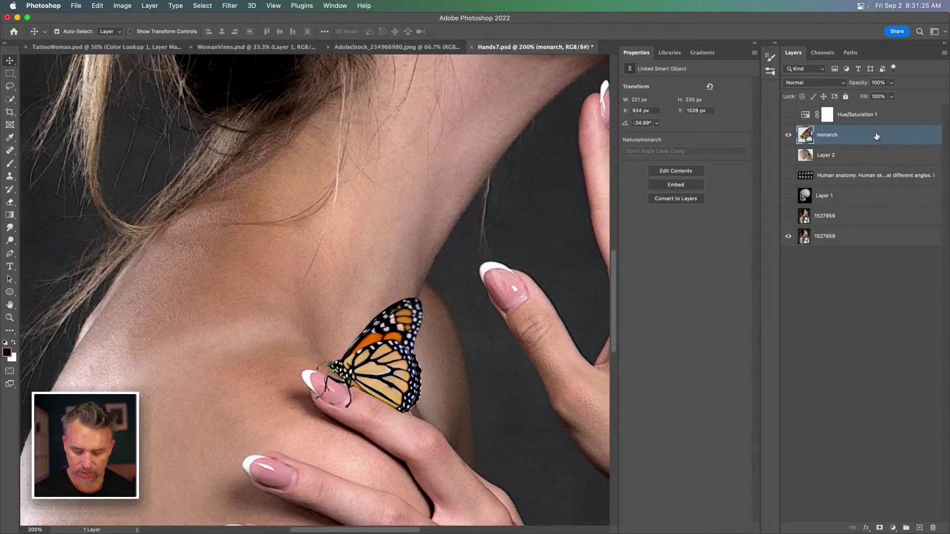
Apply a Levels adjustment to the monarch layer with the output black level raised to 21
key("super+l")
mouse_move(386, 236)
left_mouse_down()
mouse_move(416, 235)
mouse_move(386, 235)
left_mouse_up()
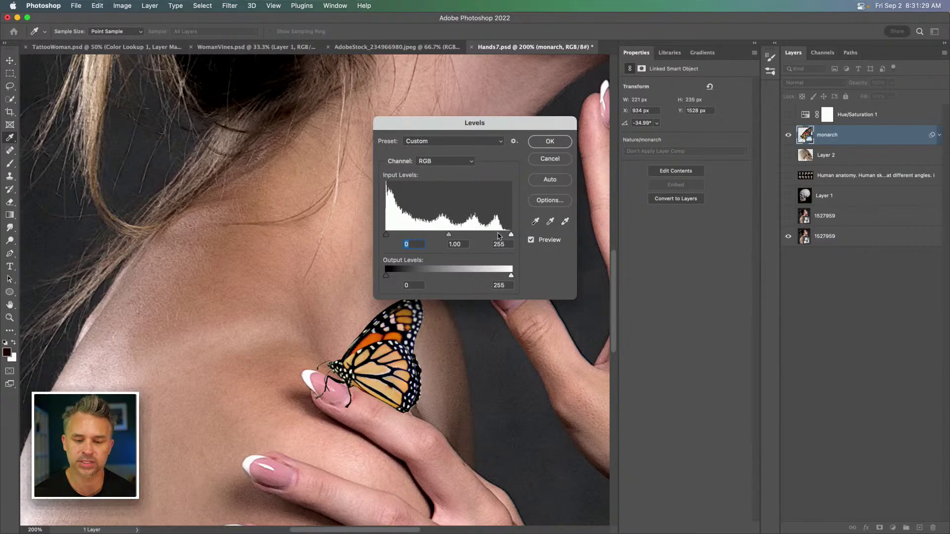
mouse_move(511, 235)
left_mouse_down()
mouse_move(503, 235)
mouse_move(512, 235)
left_mouse_up()
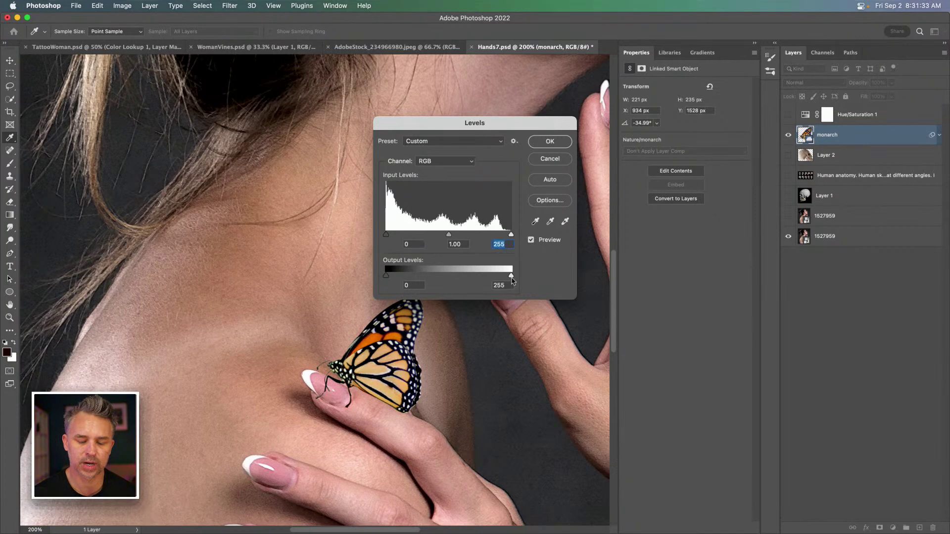
mouse_move(510, 276)
left_mouse_down()
mouse_move(465, 276)
mouse_move(511, 276)
left_mouse_up()
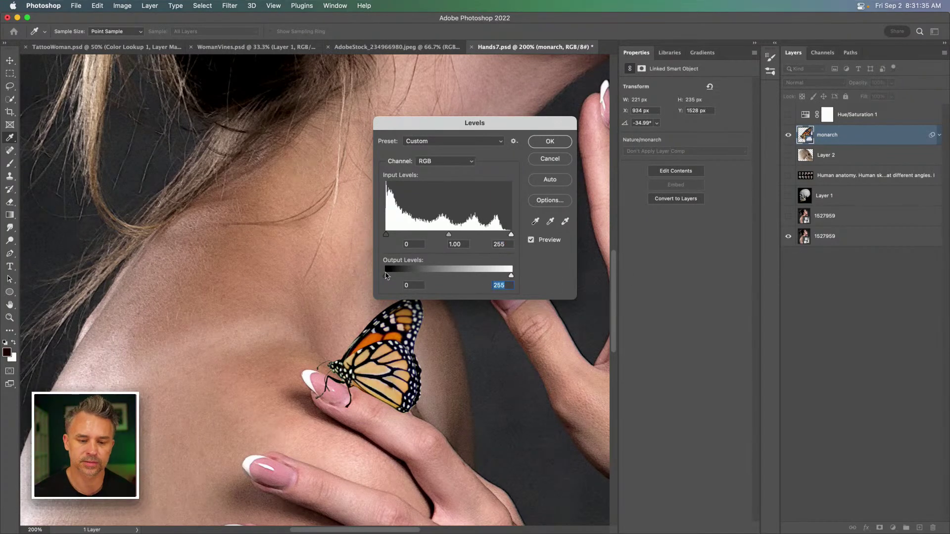
mouse_move(385, 278)
left_mouse_down()
mouse_move(406, 278)
mouse_move(387, 280)
mouse_move(397, 279)
left_mouse_up()
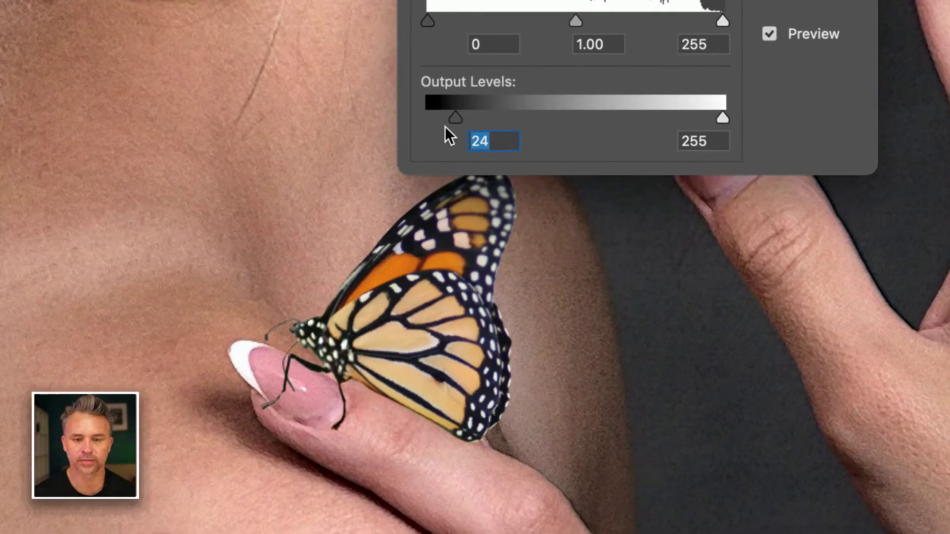
mouse_move(456, 116)
left_mouse_down()
mouse_move(432, 117)
mouse_move(451, 117)
left_mouse_up()
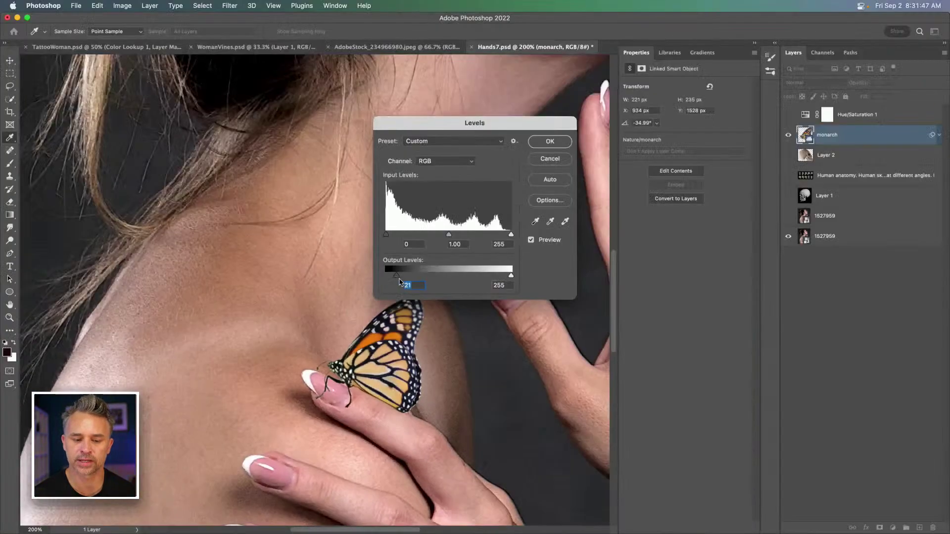
left_click(550, 142)
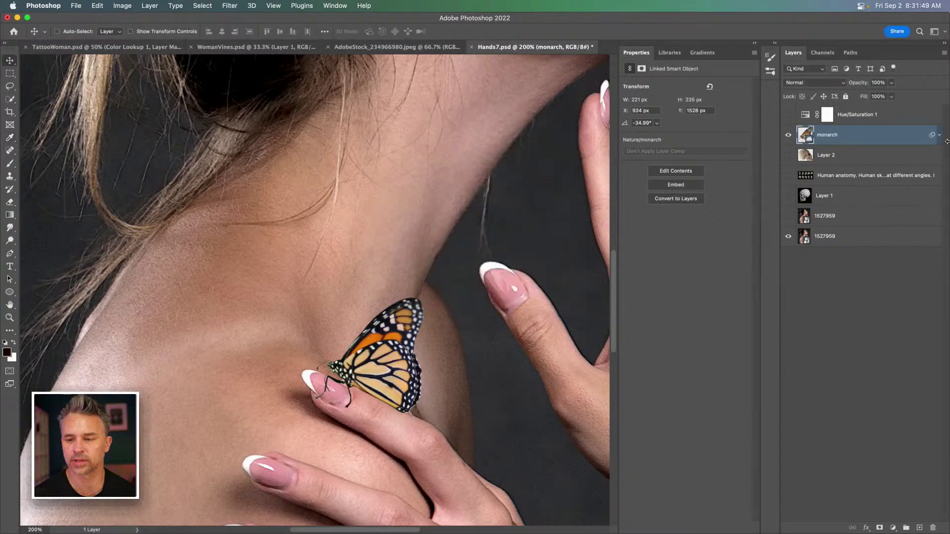
Review the monarch layer's smart filters, try a Curves adjustment layer above the monarch layer and undo it
left_click(940, 140)
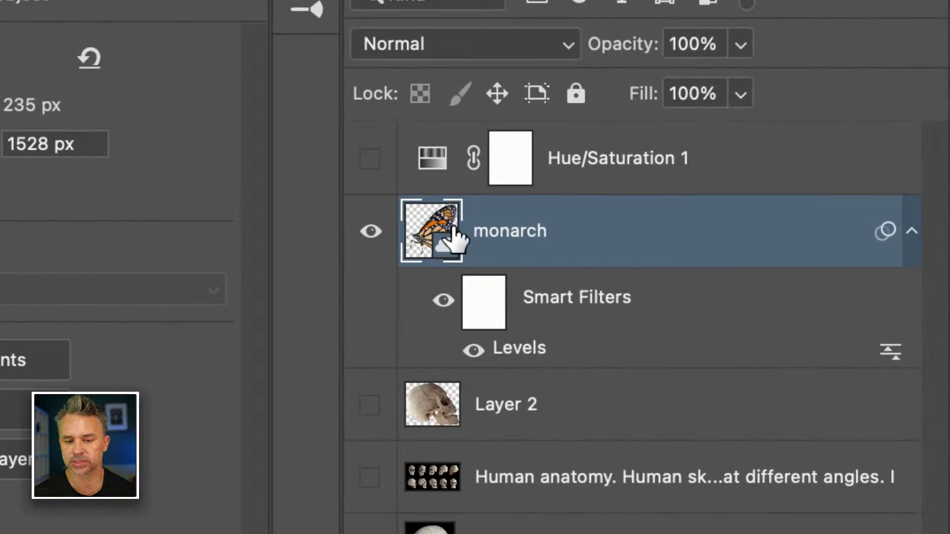
left_click(912, 233)
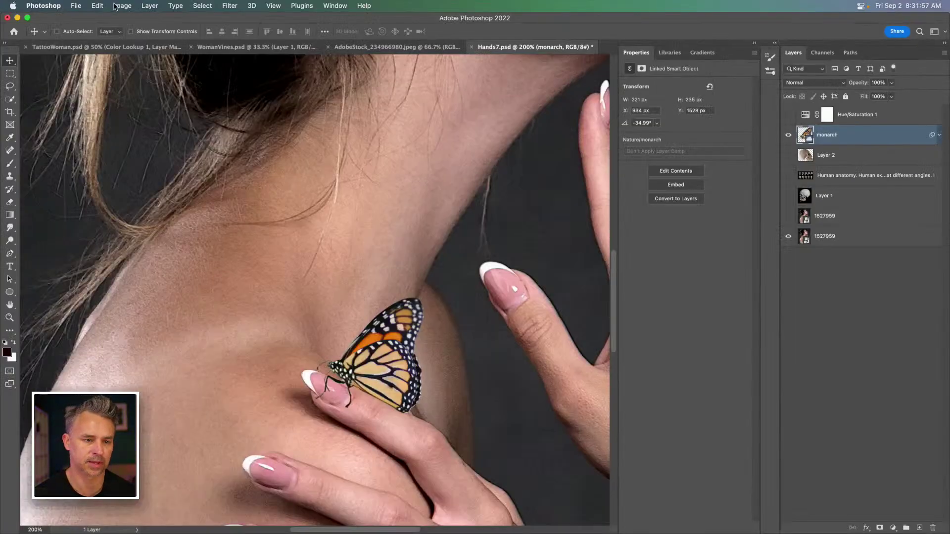
left_click(121, 6)
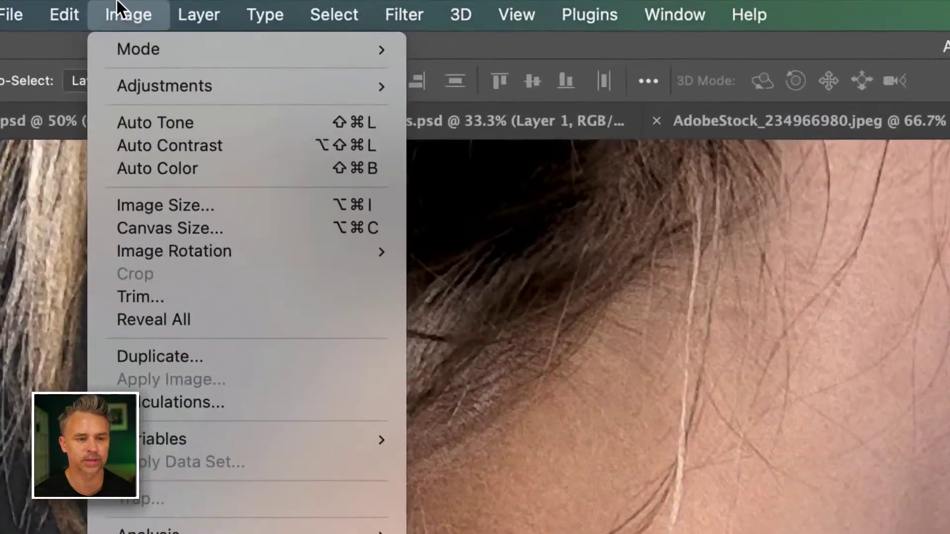
mouse_move(156, 5)
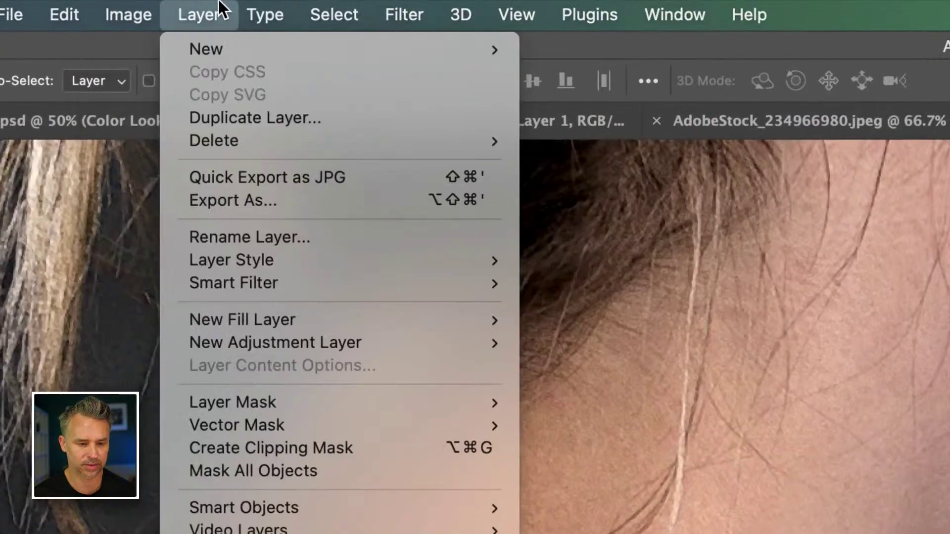
mouse_move(275, 344)
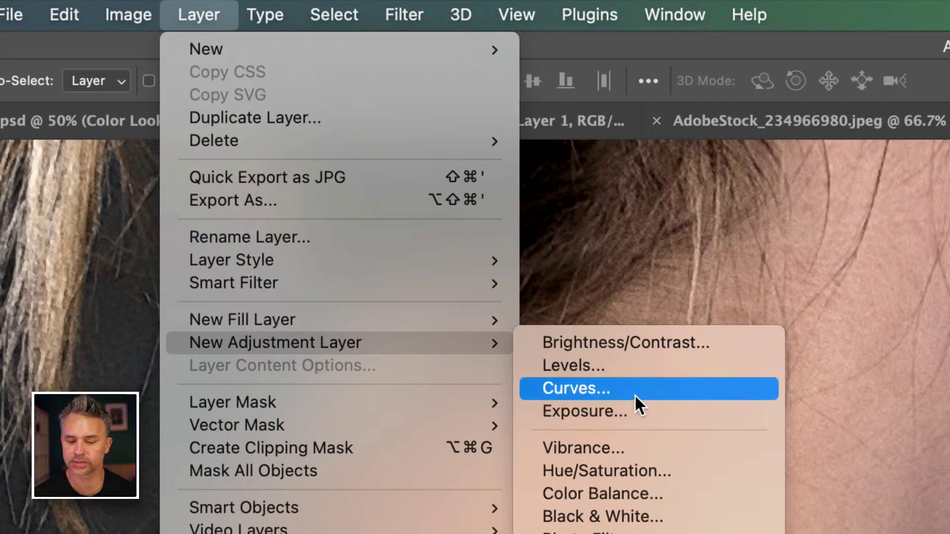
left_click(576, 388)
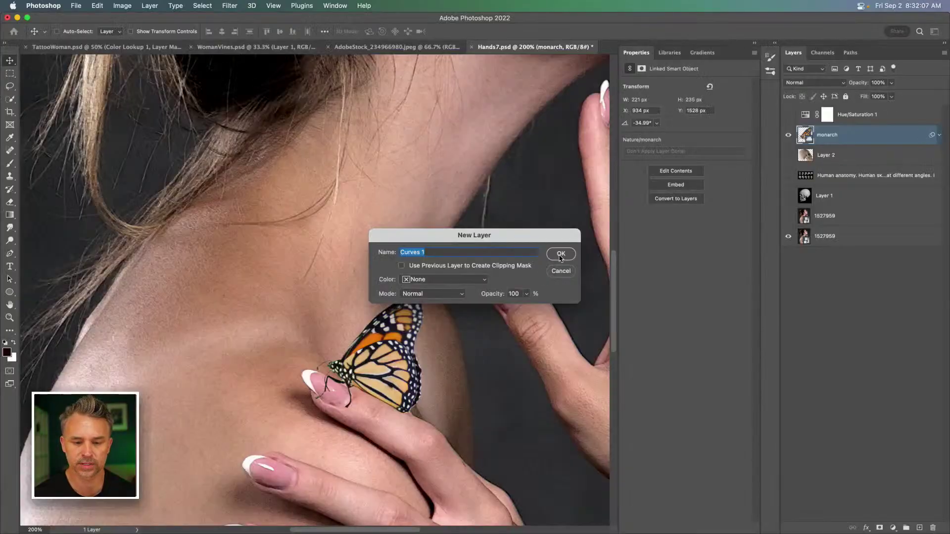
left_click(560, 256)
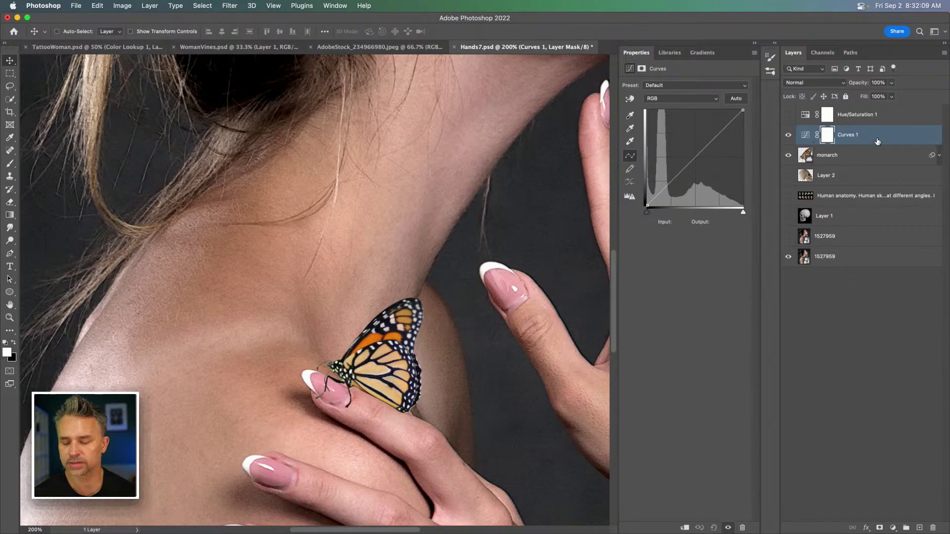
key("super+z")
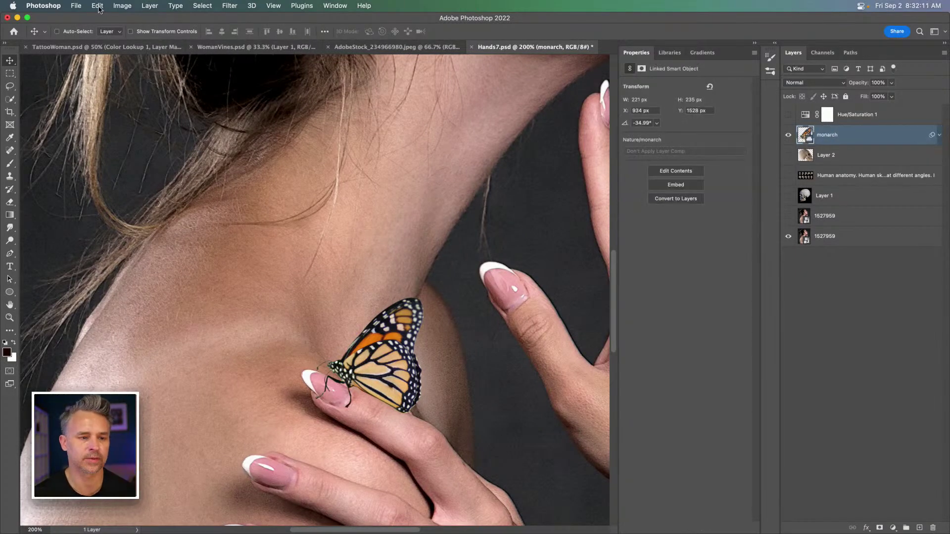
Apply a Curves adjustment as a smart filter to the monarch layer, raising the black point's output to 13, and list its filters
left_click(119, 6)
mouse_move(124, 35)
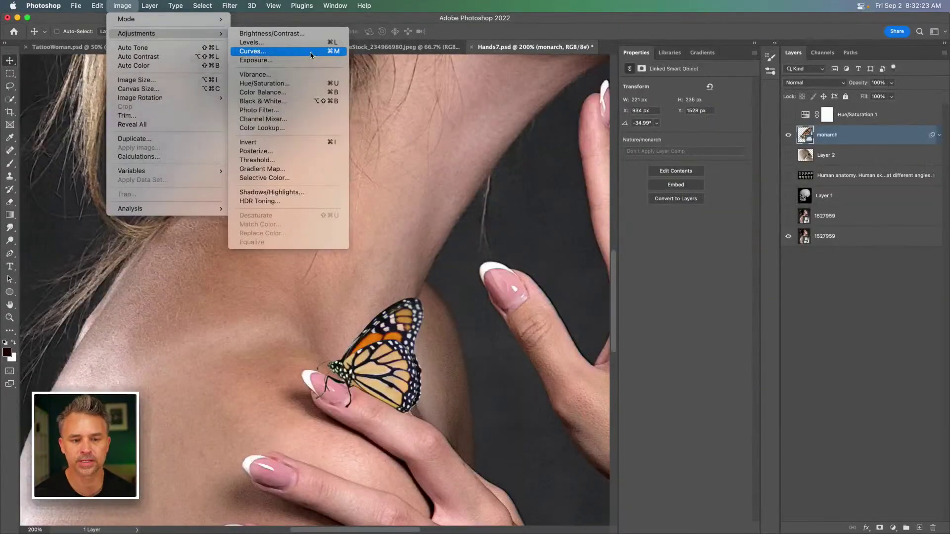
left_click(311, 55)
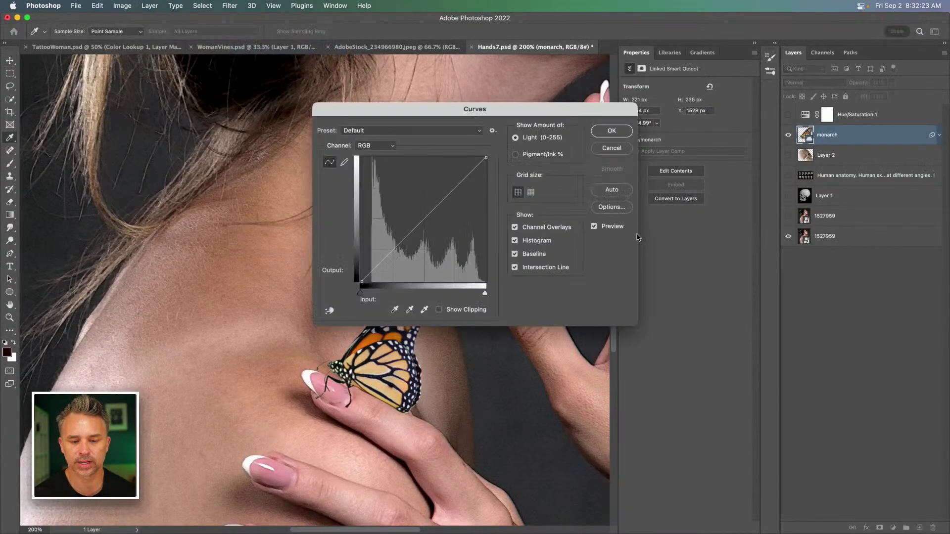
mouse_move(360, 283)
left_mouse_down()
mouse_move(375, 283)
mouse_move(338, 221)
mouse_move(343, 276)
left_mouse_up()
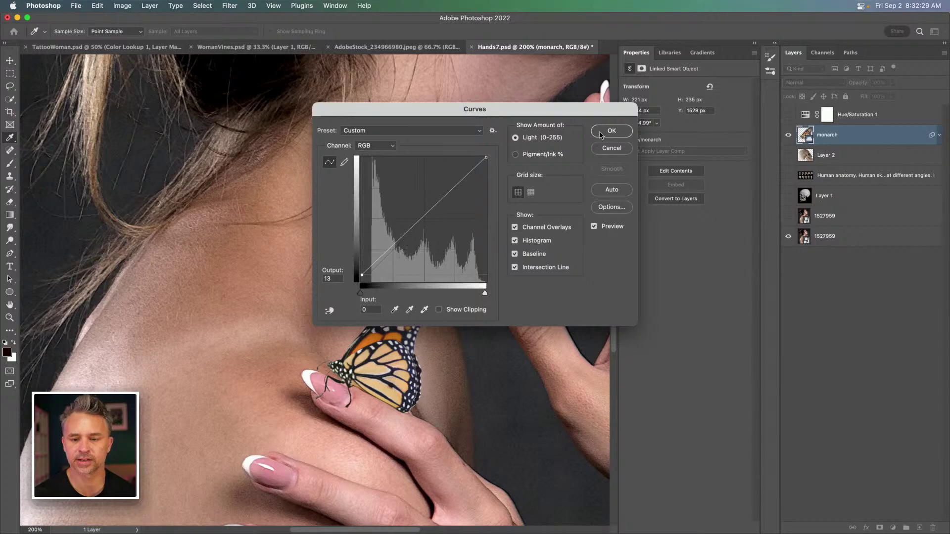
left_click(612, 130)
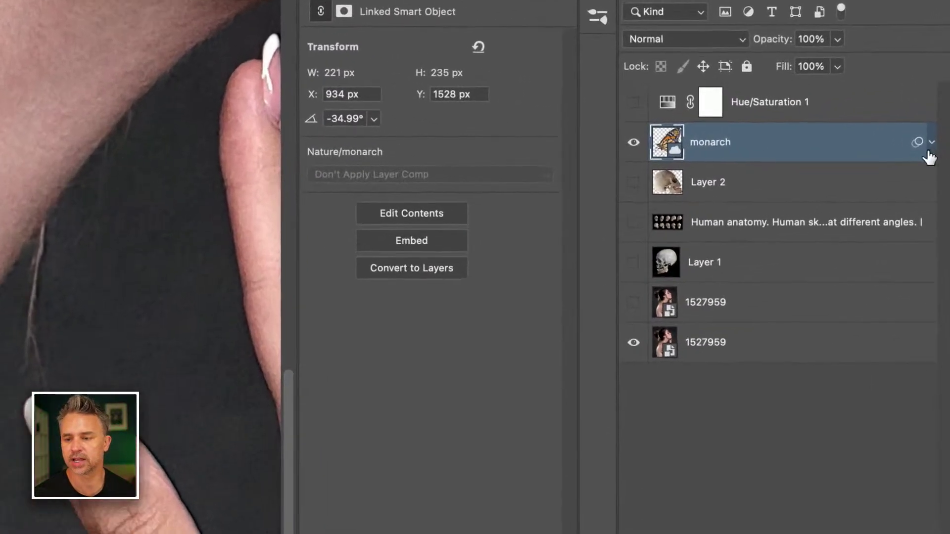
left_click(936, 138)
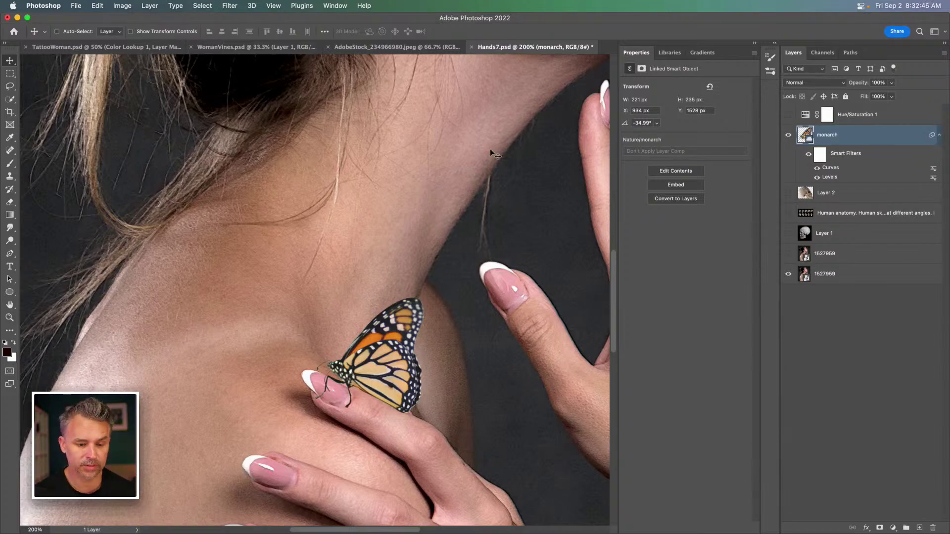
Collapse the monarch layer's smart filters and create a new empty layer between the monarch layer and Layer 2
left_click_drag(203, 293, 263, 142)
key("super+plus")
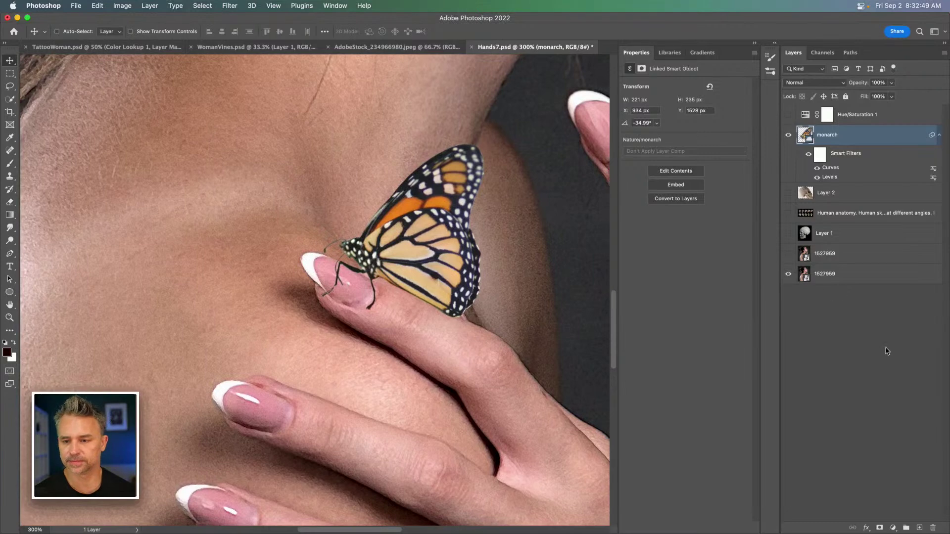
left_click(939, 138)
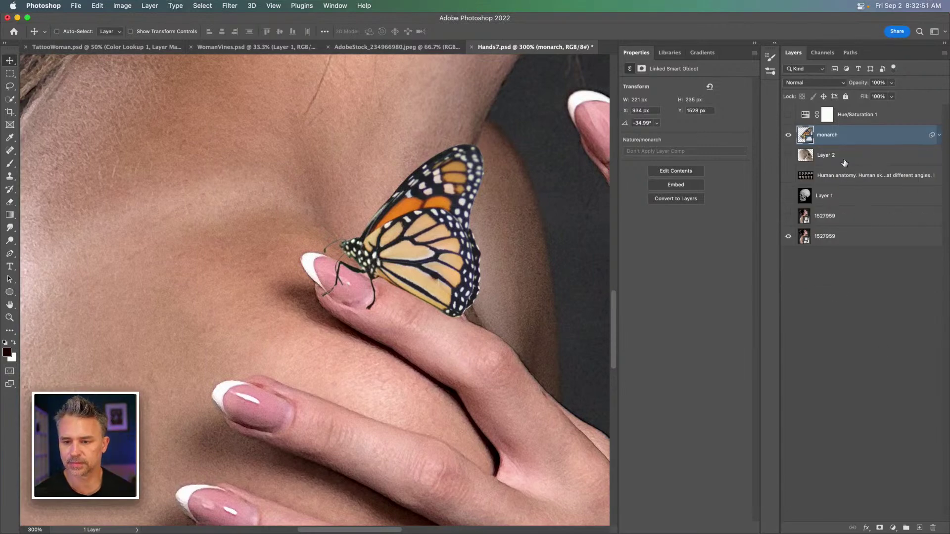
left_click(844, 159)
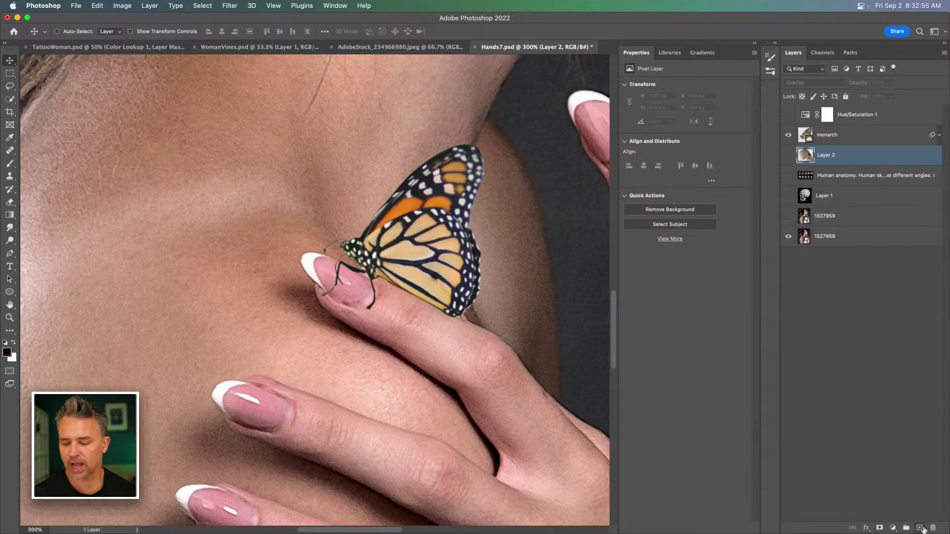
left_click(920, 529)
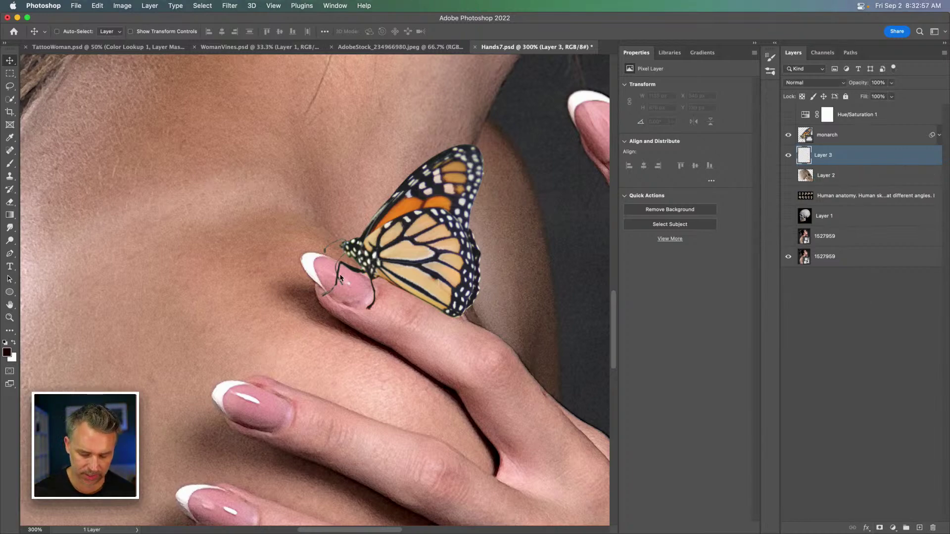
Choose the Soft Round preset for the Brush tool and reduce the brush size to 15 px
key("b")
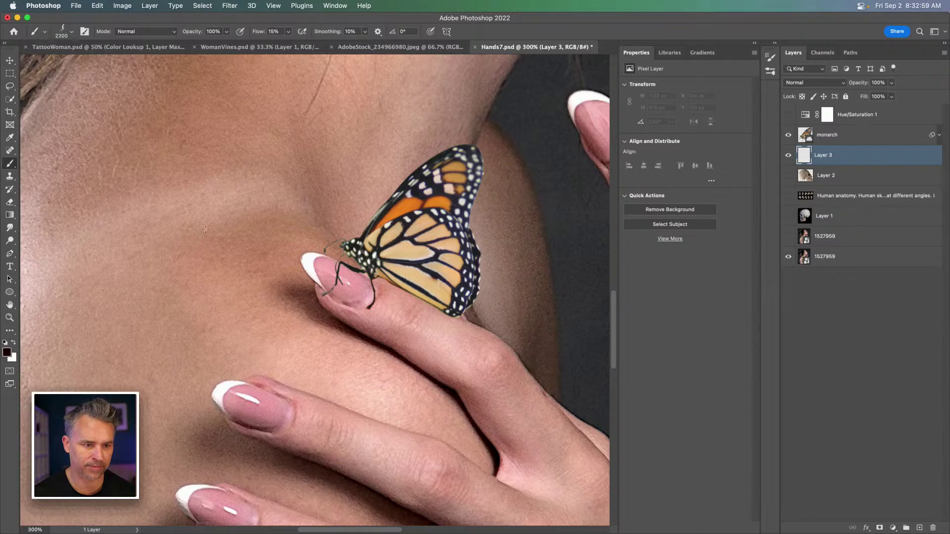
left_click(71, 35)
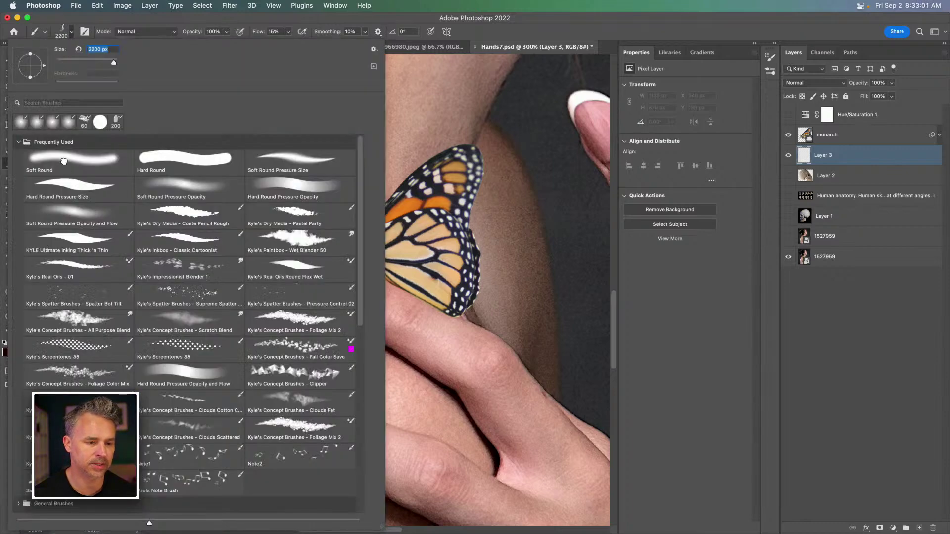
double_click(65, 162)
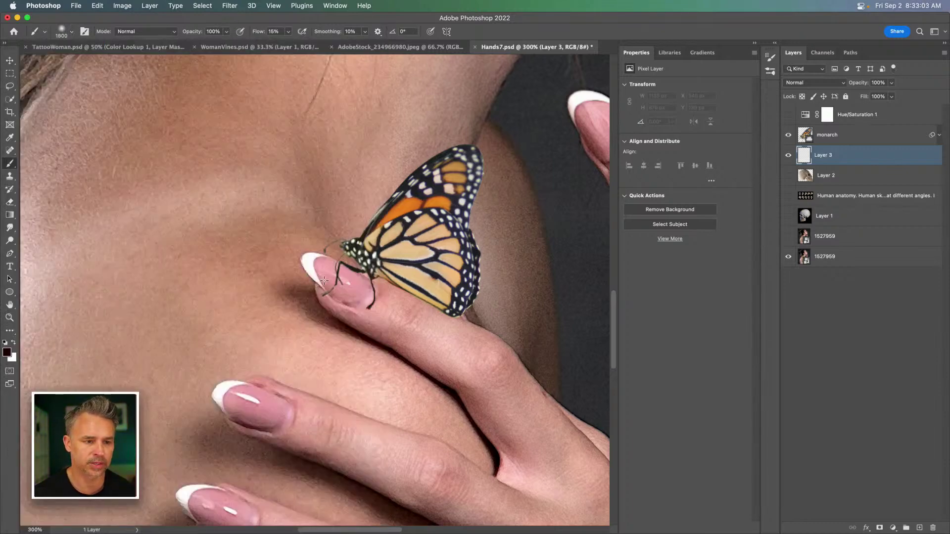
key("bracketleft")
key("bracketleft")
key("bracketleft")
key("bracketleft")
key("bracketleft")
key("bracketleft")
key("bracketleft")
key("bracketleft")
key("bracketleft")
key("bracketleft")
key("bracketleft")
key("bracketleft")
key("bracketleft")
key("bracketleft")
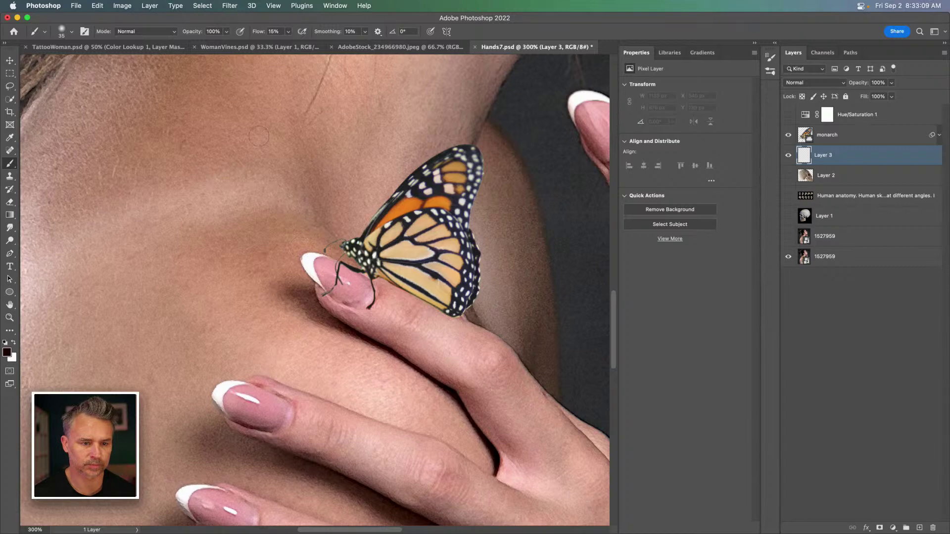
key("bracketleft")
key("bracketleft")
Paint a soft dark contact shadow on Layer 3 along the nail and finger beneath the butterfly
left_click(374, 300)
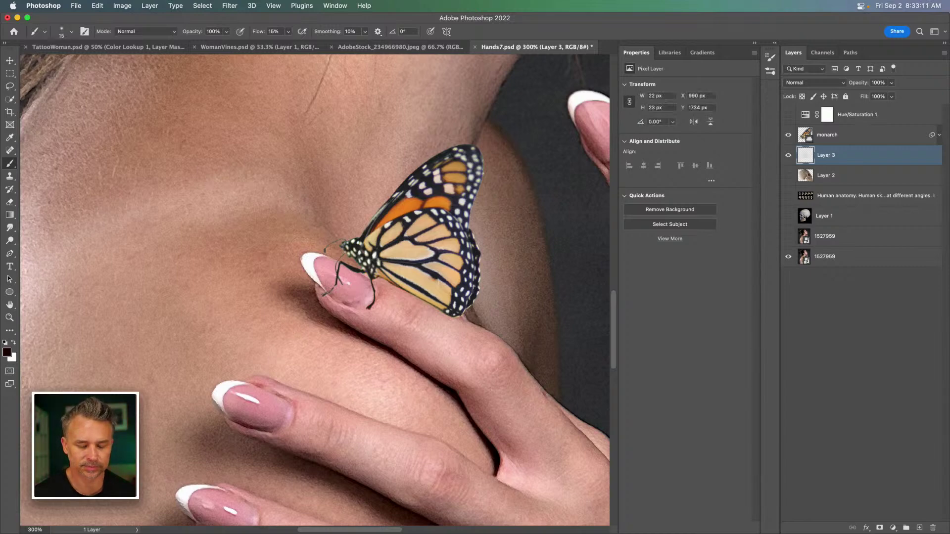
key("bracketright")
key("bracketright")
mouse_move(375, 300)
left_mouse_down()
mouse_move(441, 307)
mouse_move(366, 289)
mouse_move(442, 313)
mouse_move(353, 282)
mouse_move(362, 291)
mouse_move(317, 263)
mouse_move(371, 307)
left_mouse_up()
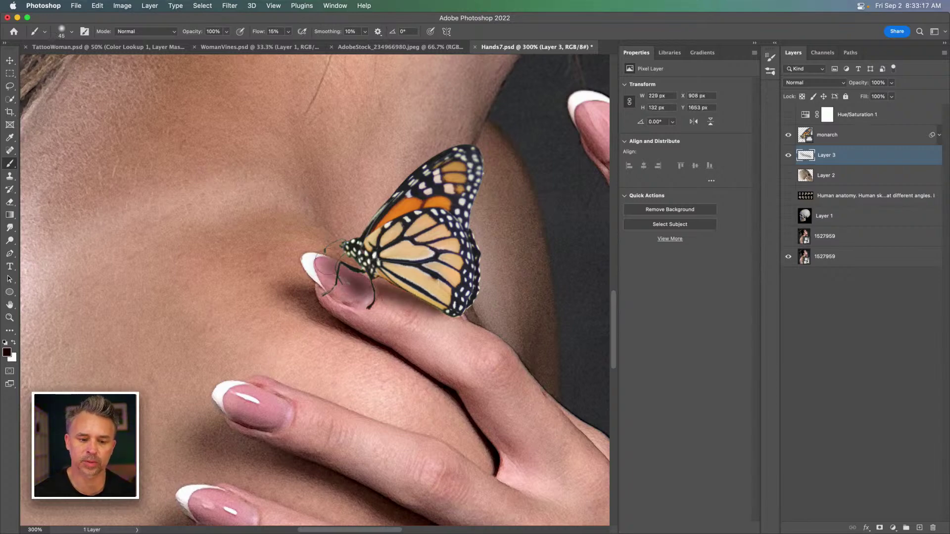
Paint the butterfly's soft cast shadow on the skin just below the fingertip with a brush enlarged to 100 px
key("super+equal")
mouse_move(310, 245)
left_mouse_down()
mouse_move(331, 252)
mouse_move(366, 301)
mouse_move(301, 243)
mouse_move(430, 297)
mouse_move(240, 258)
mouse_move(280, 280)
mouse_move(268, 277)
mouse_move(281, 324)
mouse_move(346, 350)
mouse_move(256, 288)
mouse_move(256, 271)
mouse_move(260, 309)
mouse_move(302, 354)
mouse_move(396, 396)
left_mouse_up()
key("bracketright")
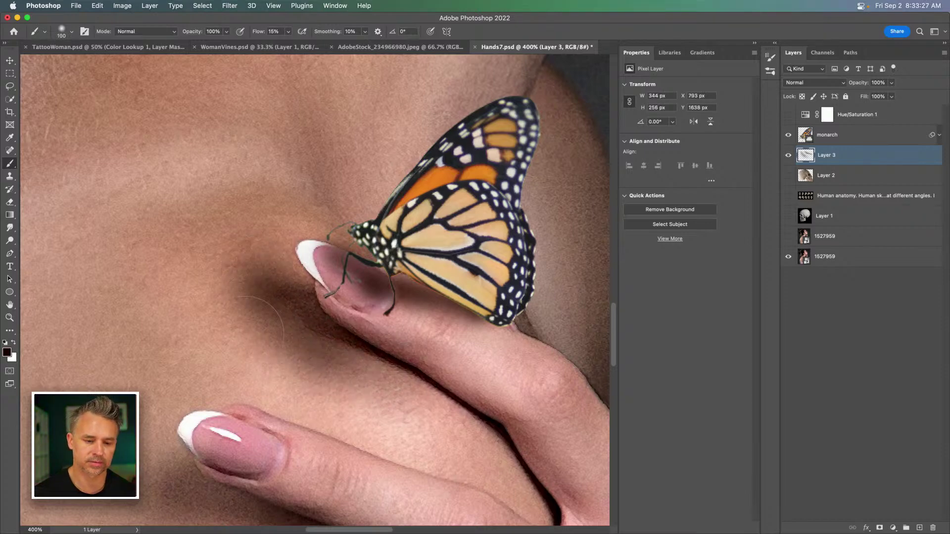
Add a Hue/Saturation adjustment layer above Layer 3 with saturation +18 and lightness -65, with Layer 3 hidden
left_click(880, 143)
left_click(886, 155)
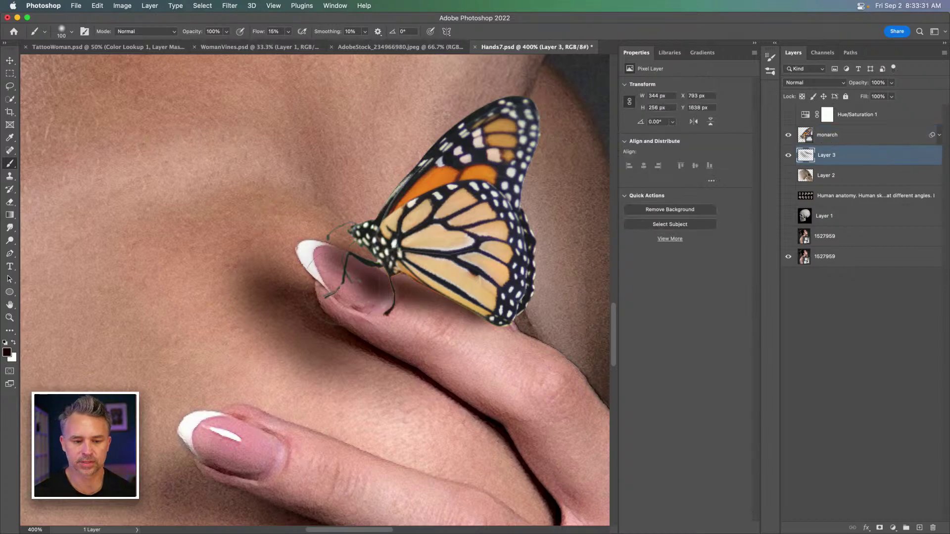
left_click(893, 527)
left_click(908, 399)
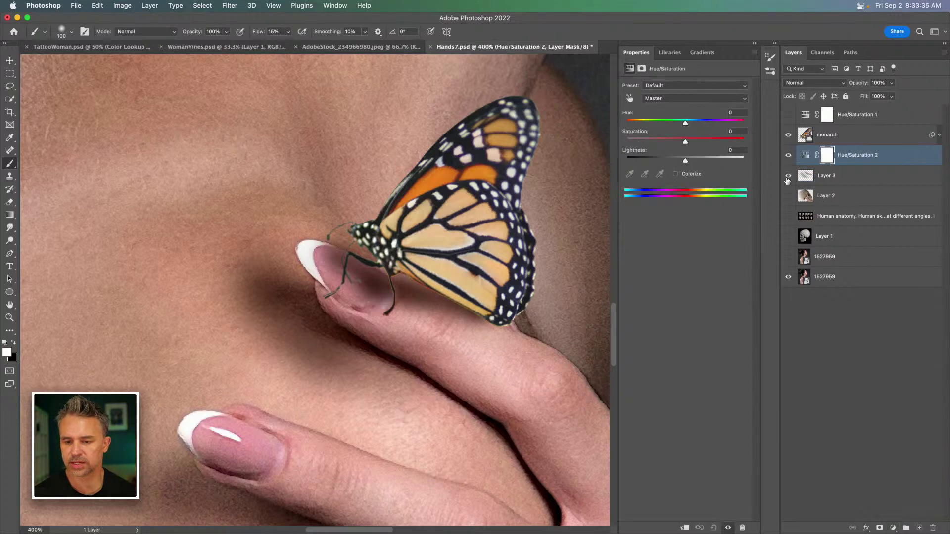
left_click_drag(655, 142, 647, 161)
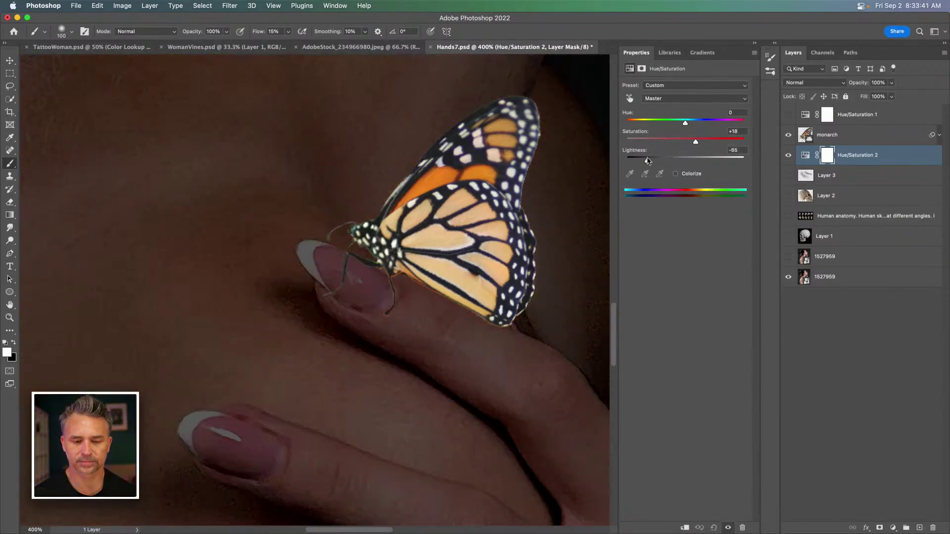
left_click(870, 158)
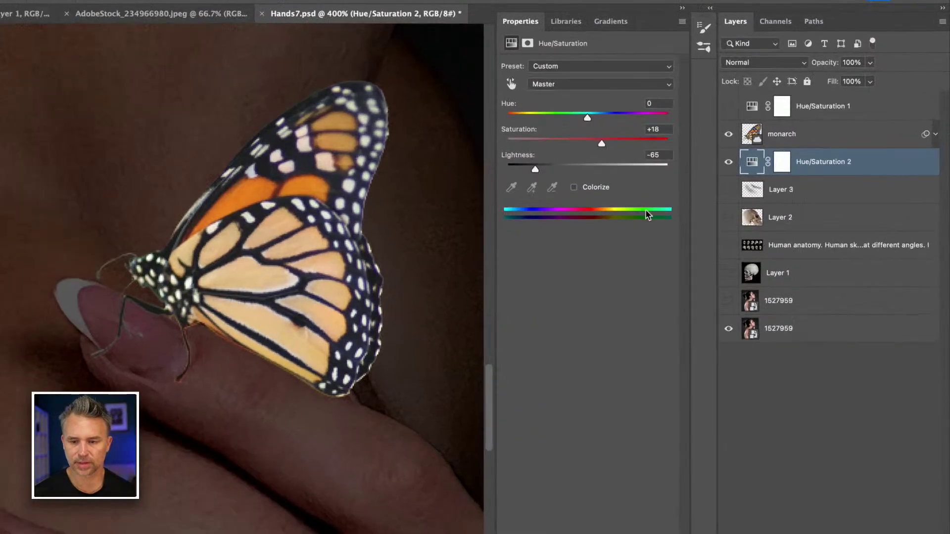
Show Layer 3 again and invert the Hue/Saturation 2 layer mask to black
left_click(788, 176)
left_click(781, 167)
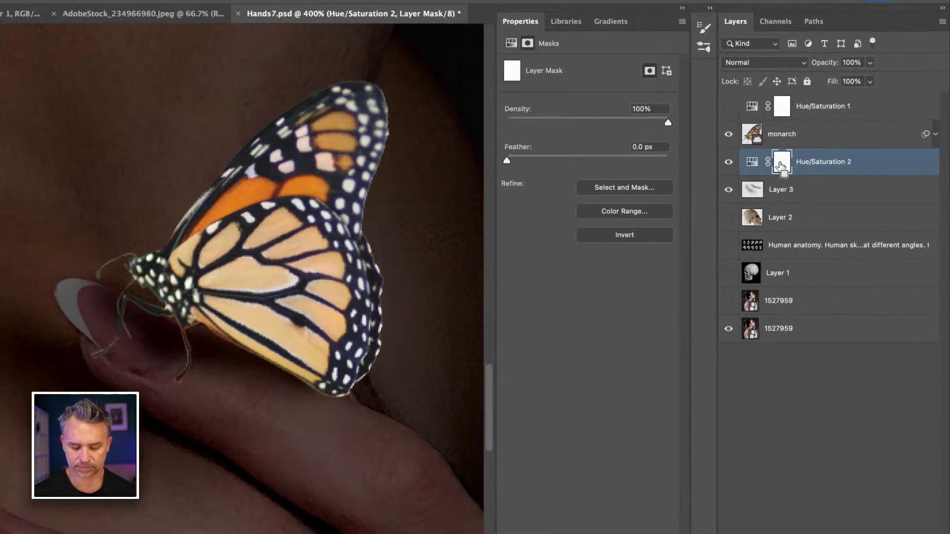
key("ctrl+i")
Load Layer 3's painted pixels as a selection, fill the Hue/Saturation 2 mask with the white foreground colour at 100% opacity, and deselect
left_click(753, 194)
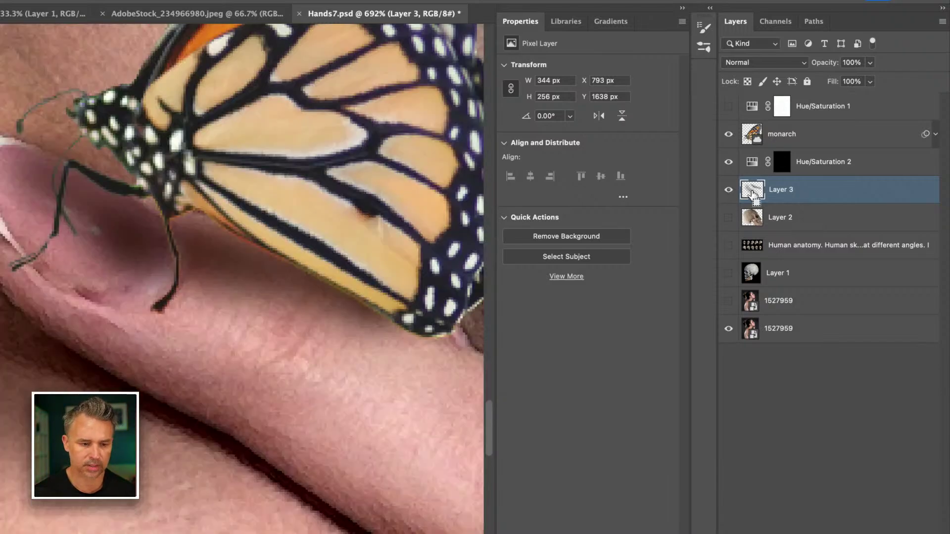
left_click(752, 194, "ctrl")
left_click(783, 163)
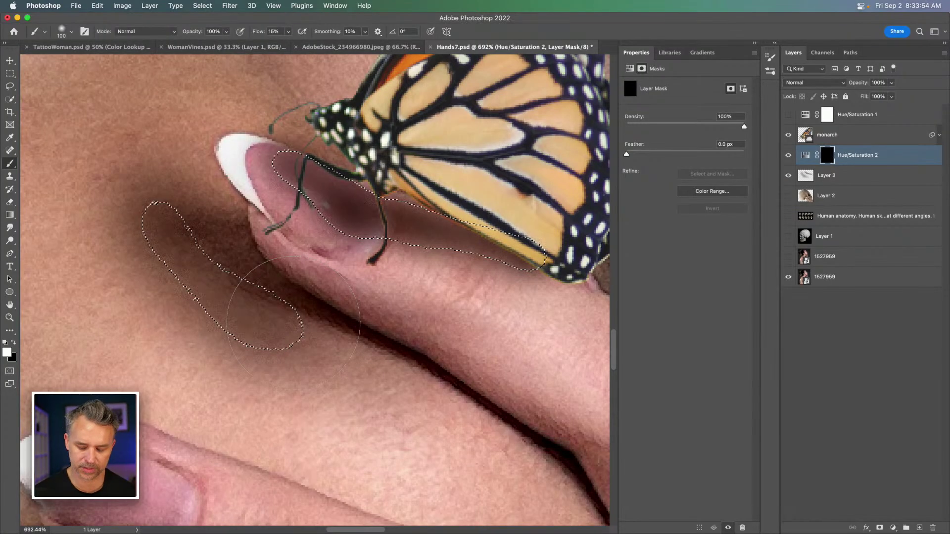
key("shift+BackSpace")
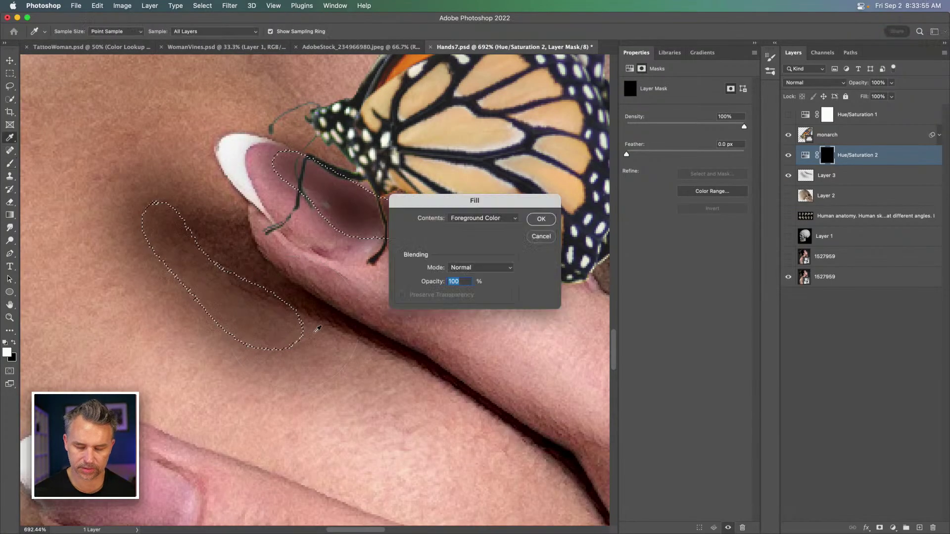
left_click(505, 221)
left_click(505, 220)
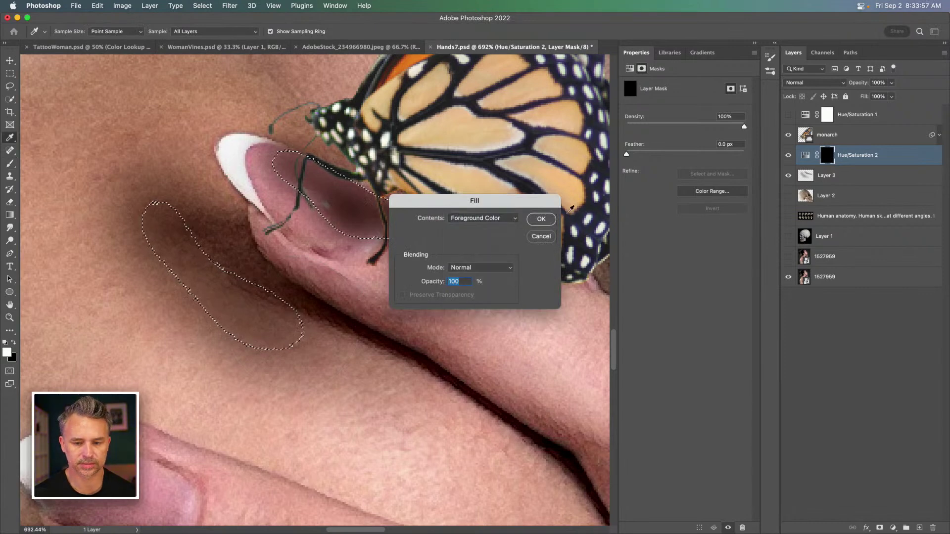
left_click(541, 219)
key("super+d")
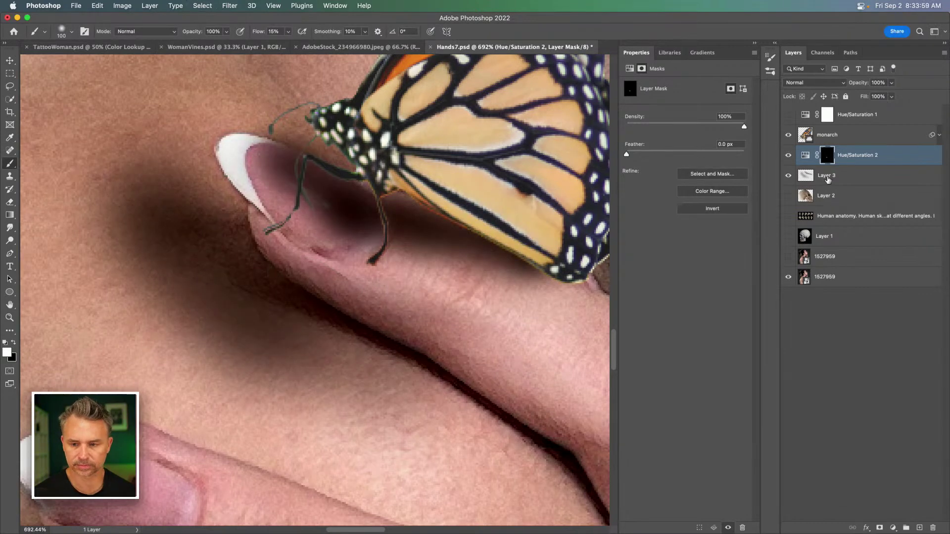
Hide the painted shadow on Layer 3, leaving the masked Hue/Saturation 2 adjustment as the butterfly's shadow
left_click(788, 176)
key("super+minus")
key("super+minus")
key("super+minus")
key("super+minus")
key("super+minus")
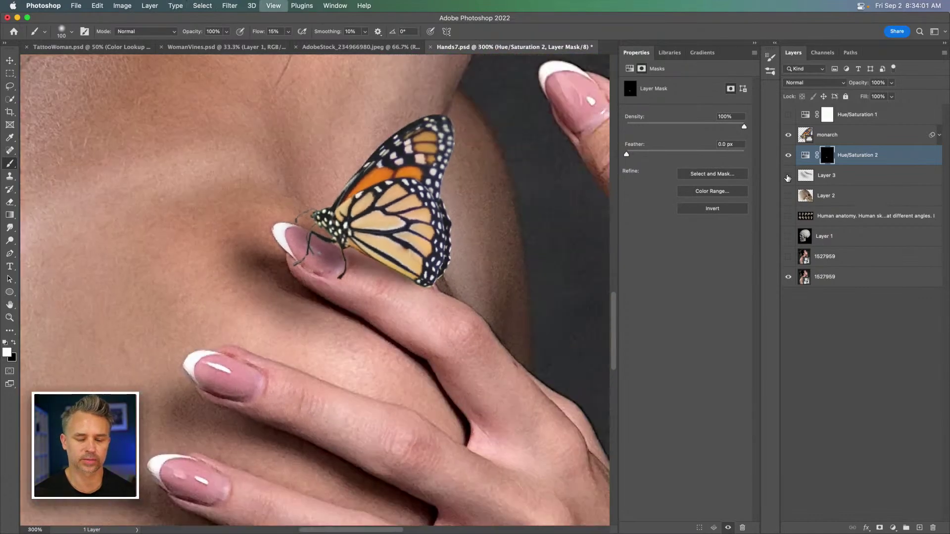
Compare the whole portrait with the butterfly's Hue/Saturation 2 shadow adjustment switched off and on
scroll(602, 278, "up", 5)
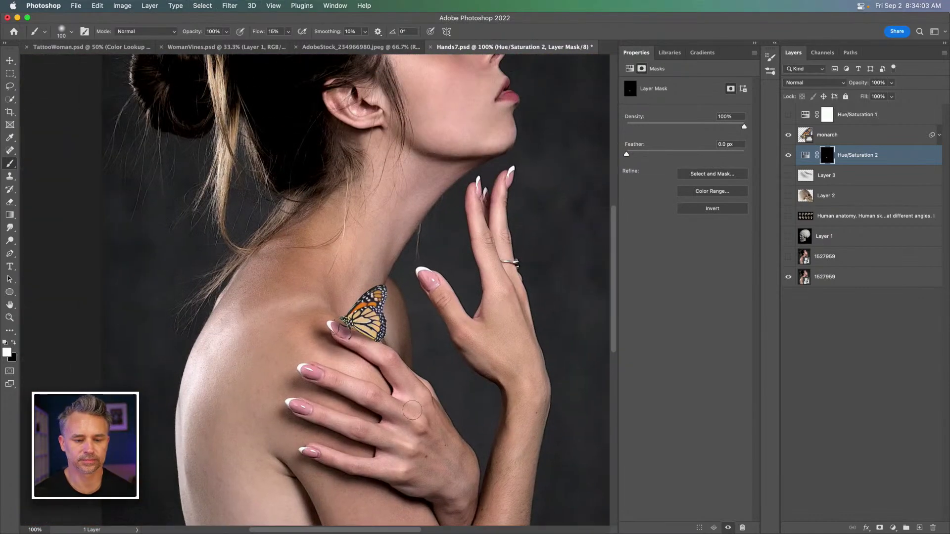
left_click(788, 156)
left_click(788, 156)
left_click(788, 156)
left_click(789, 156)
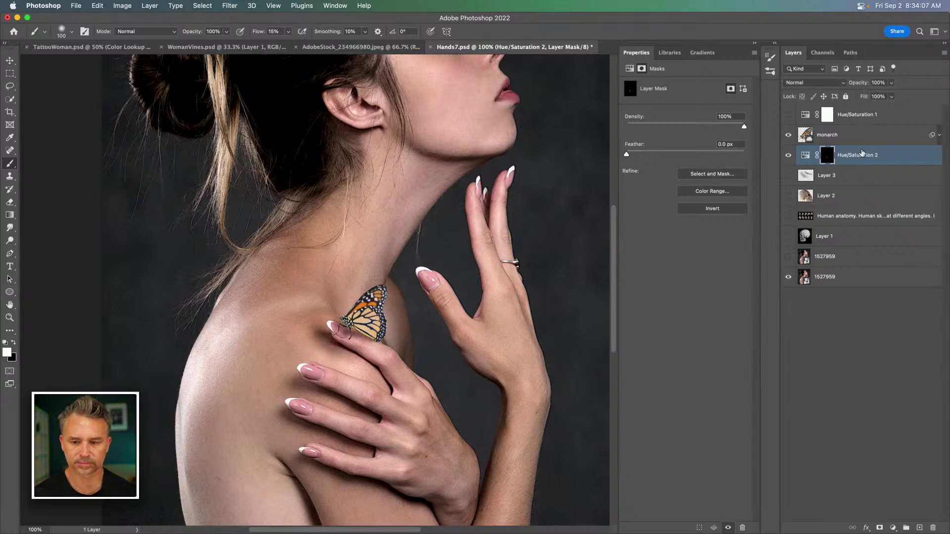
Set the lightness of the Hue/Saturation 2 shadow adjustment to -64
key("super+equal")
key("super+equal")
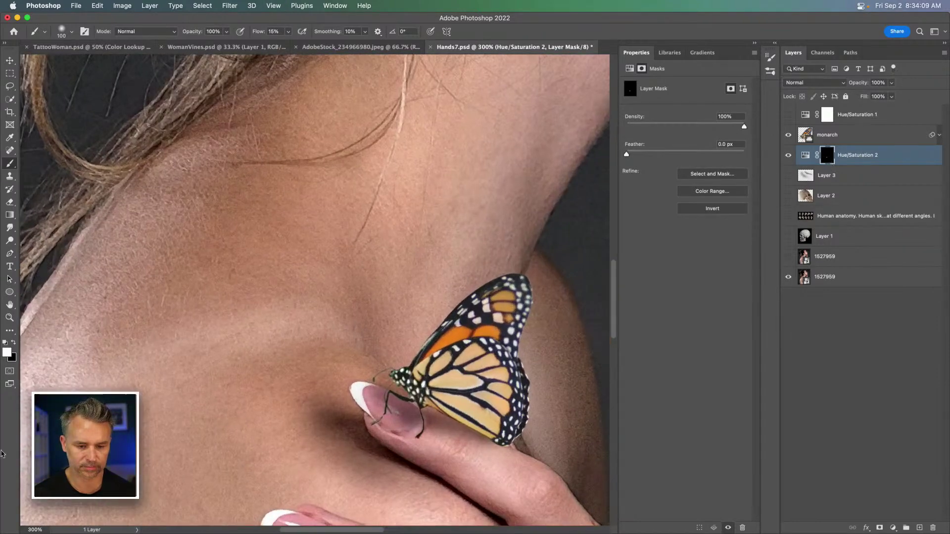
scroll(315, 290, "down", 5)
left_click(810, 156)
left_click_drag(650, 162, 649, 163)
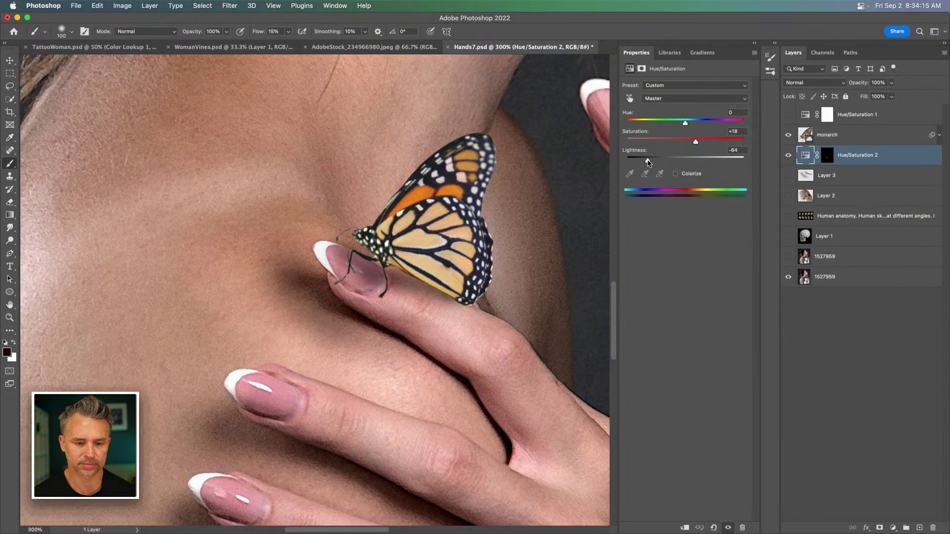
Make the Hue/Saturation 2 mask active and prepare a 200 px black brush with 8% flow
left_click(827, 156)
key("x")
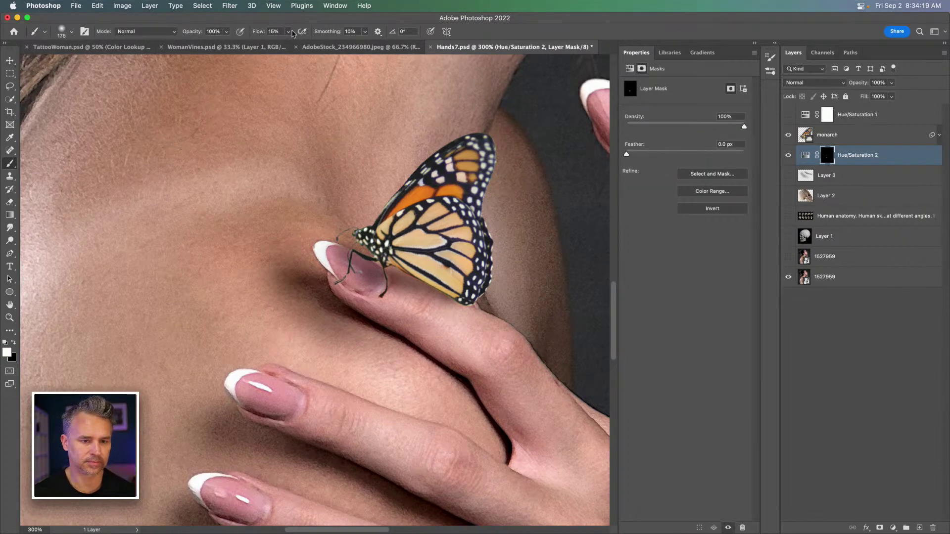
left_click_drag(262, 32, 255, 33)
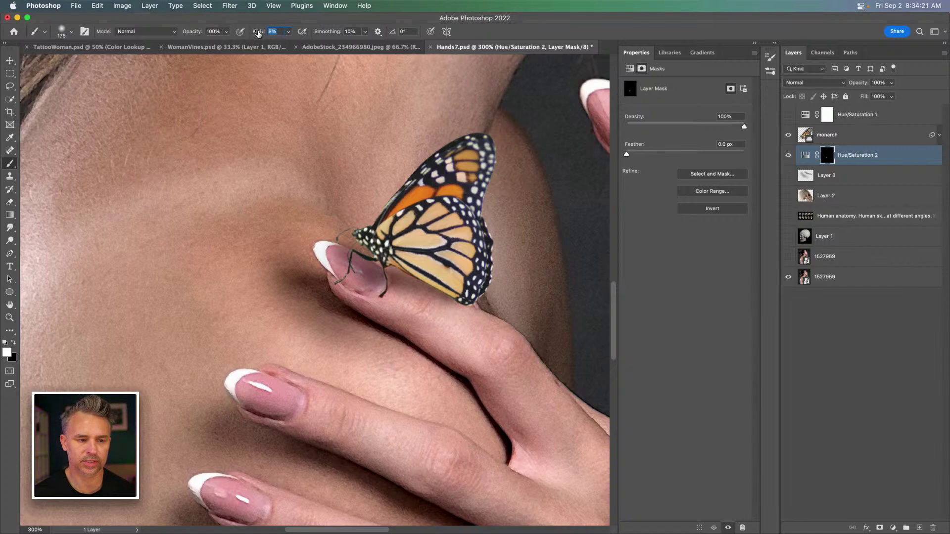
left_click(13, 344)
key("bracketright")
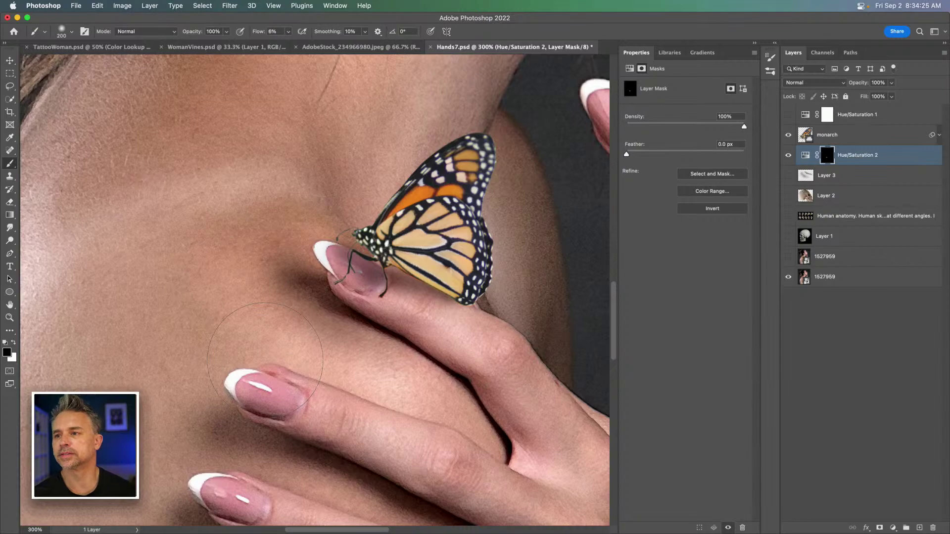
Add a Hue/Saturation adjustment layer above the monarch layer and clip it to the butterfly
key("super+1")
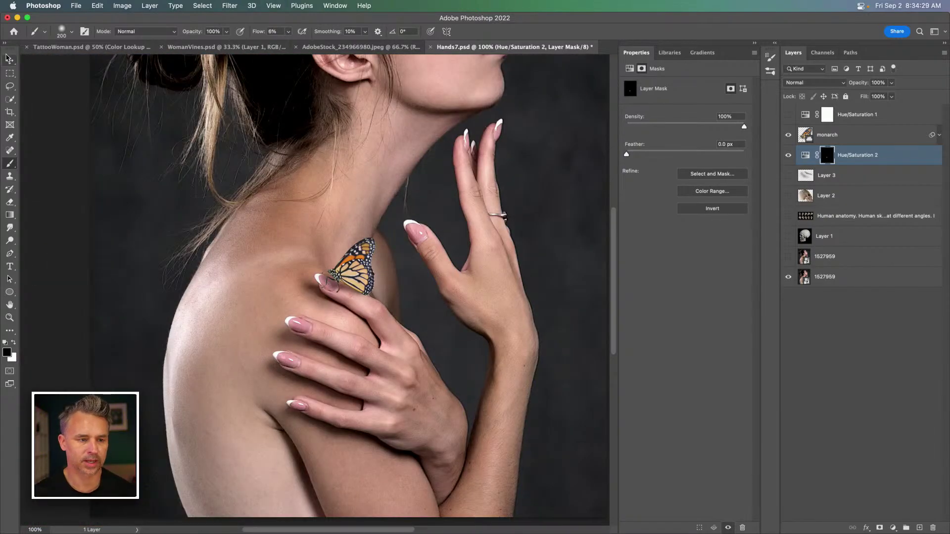
left_click(9, 60)
left_click(828, 139)
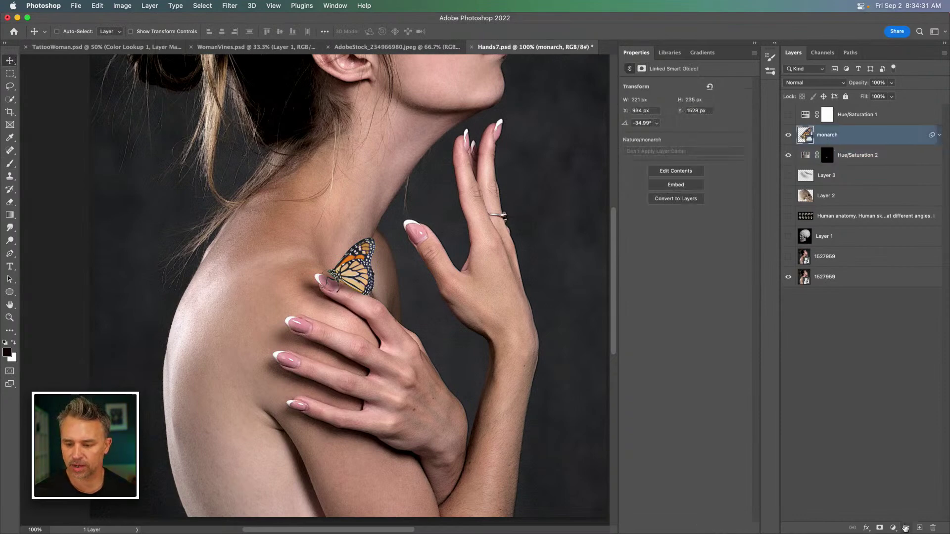
left_click(893, 528)
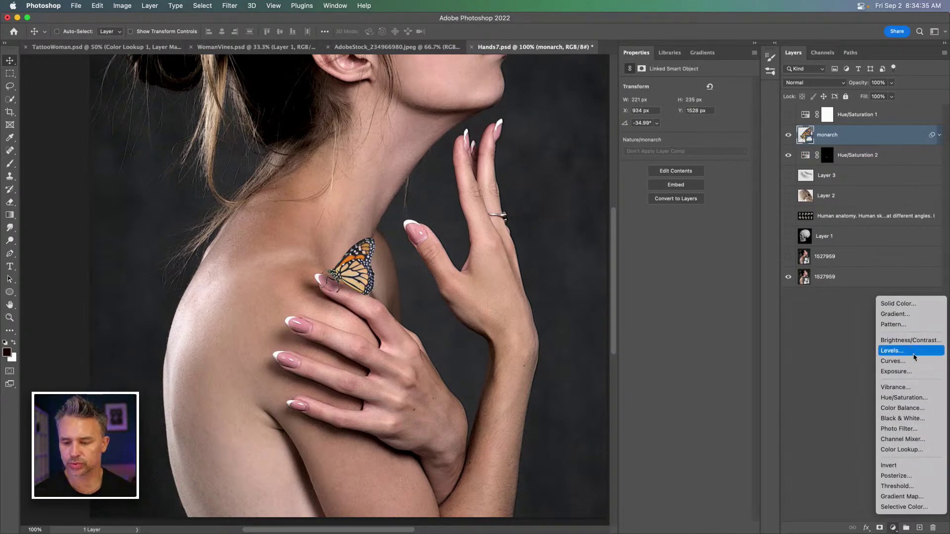
left_click(898, 398)
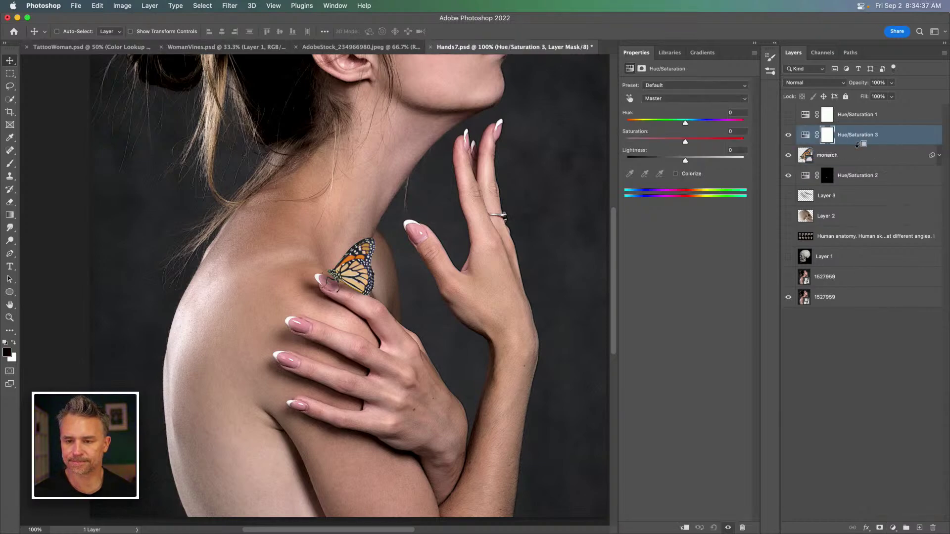
left_click(858, 145, "alt")
Invert the Hue/Saturation 3 mask to black and set that adjustment's lightness to -100
key("super+equal")
key("super+equal")
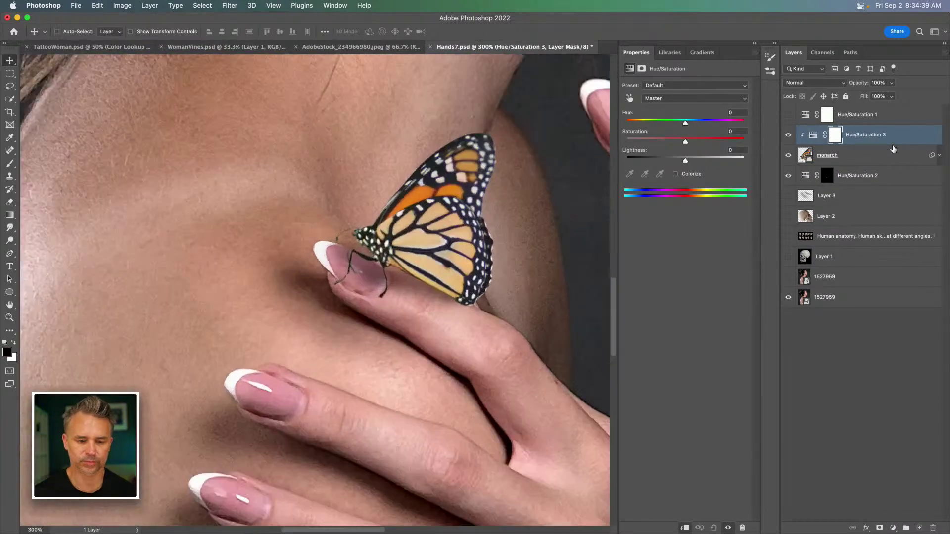
key("super+equal")
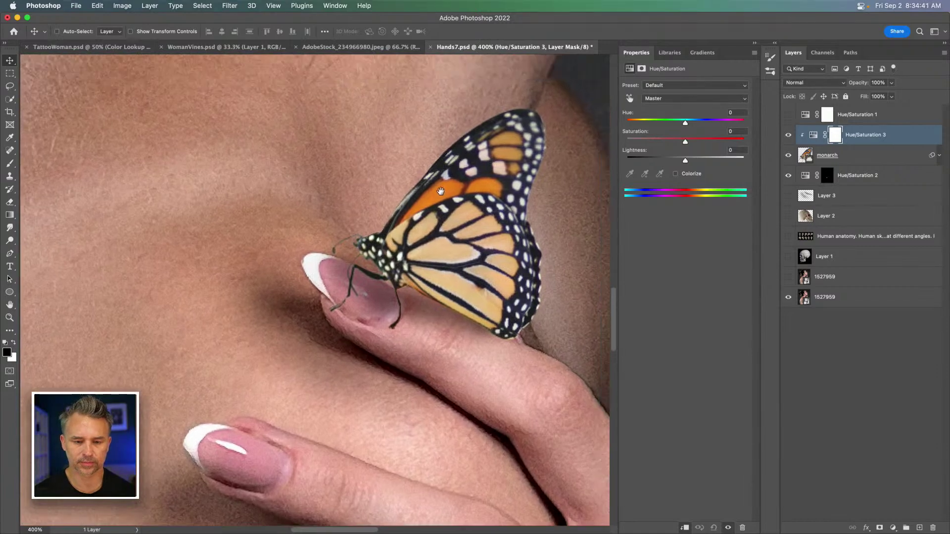
left_click_drag(427, 207, 356, 228)
key("b")
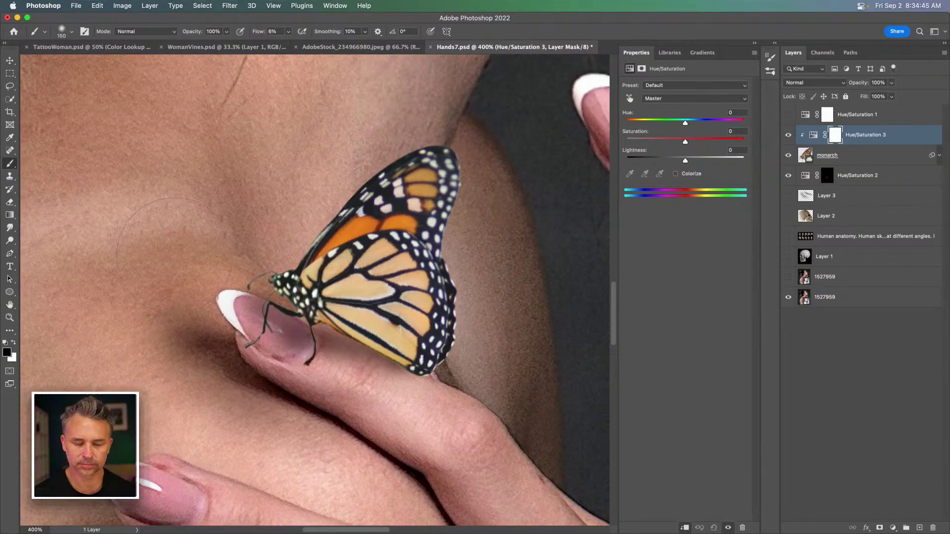
key("super+i")
left_click(836, 137)
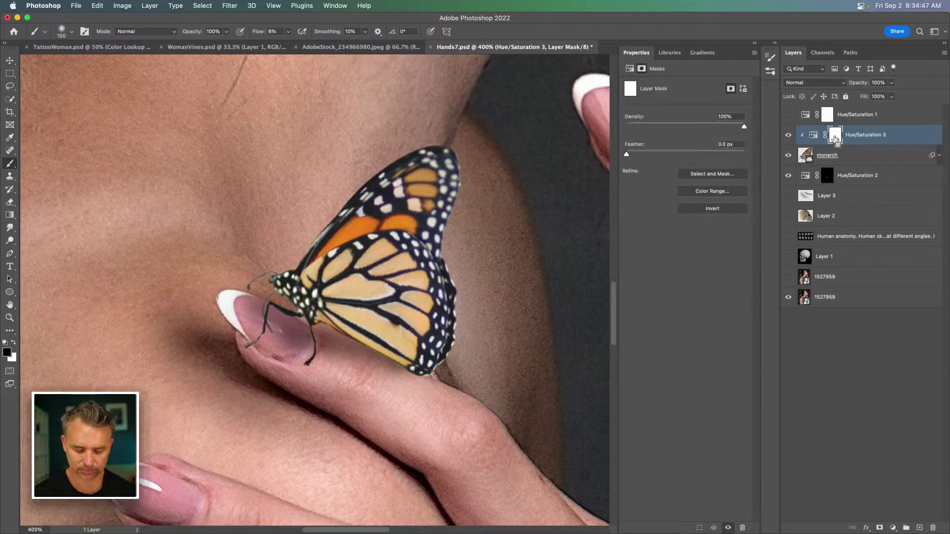
left_click(812, 138)
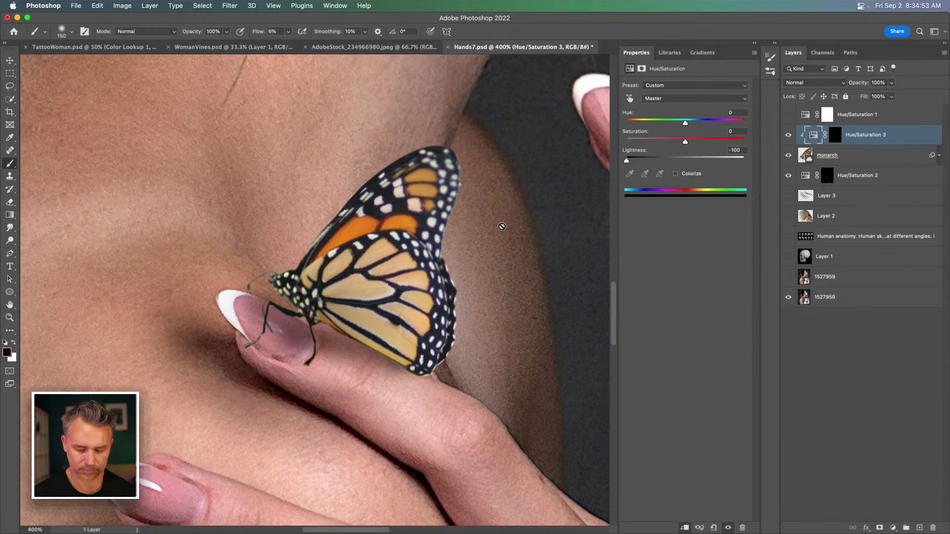
Paint white softly on the Hue/Saturation 3 mask to shade the monarch's body and lower wing, comparing before and after
left_click(835, 134)
key("bracketleft")
key("bracketleft")
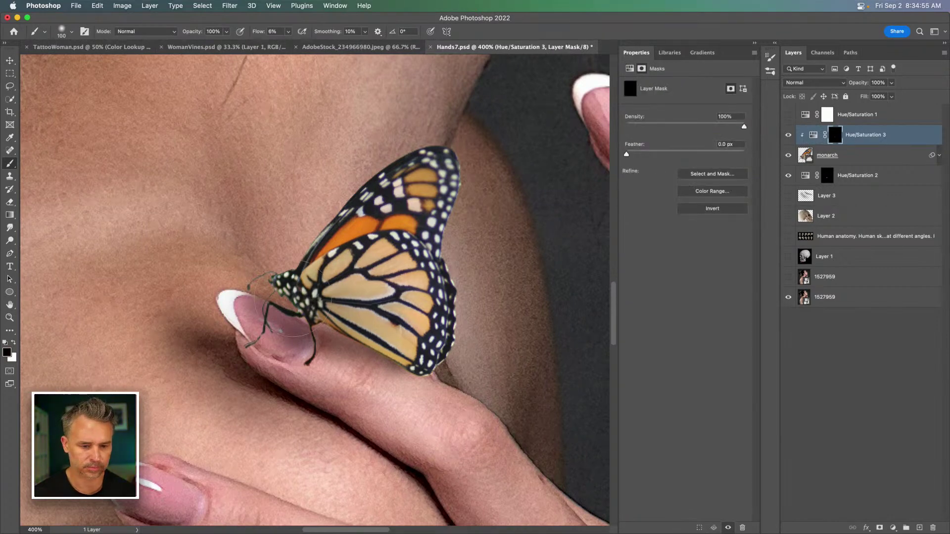
key("x")
mouse_move(303, 297)
left_mouse_down()
mouse_move(346, 306)
mouse_move(386, 336)
mouse_move(391, 267)
left_mouse_up()
key("ctrl+z")
key("bracketleft")
key("bracketright")
mouse_move(378, 324)
left_mouse_down()
mouse_move(366, 316)
mouse_move(322, 337)
mouse_move(364, 309)
left_mouse_up()
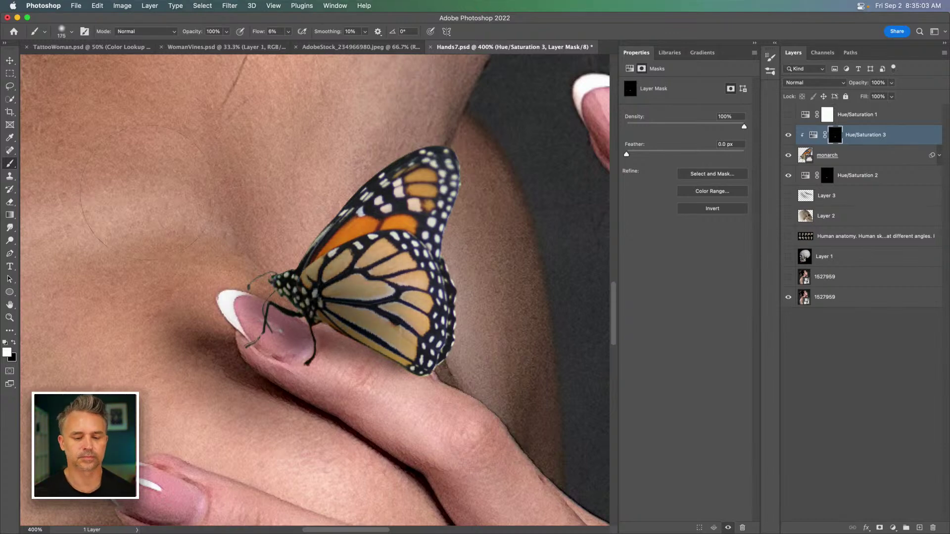
left_click(789, 135)
left_click(790, 135)
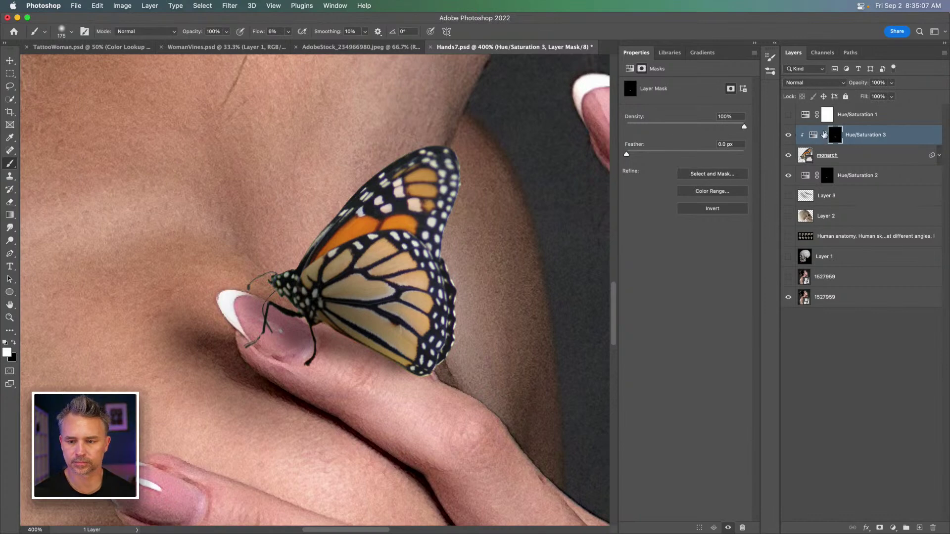
Adjust the monarch's Hue/Saturation 3 shading to saturation +34 and lightness -43
left_click(814, 136)
left_click_drag(686, 157, 724, 143)
left_click_drag(654, 161, 642, 162)
left_click_drag(723, 143, 706, 144)
key("super+0")
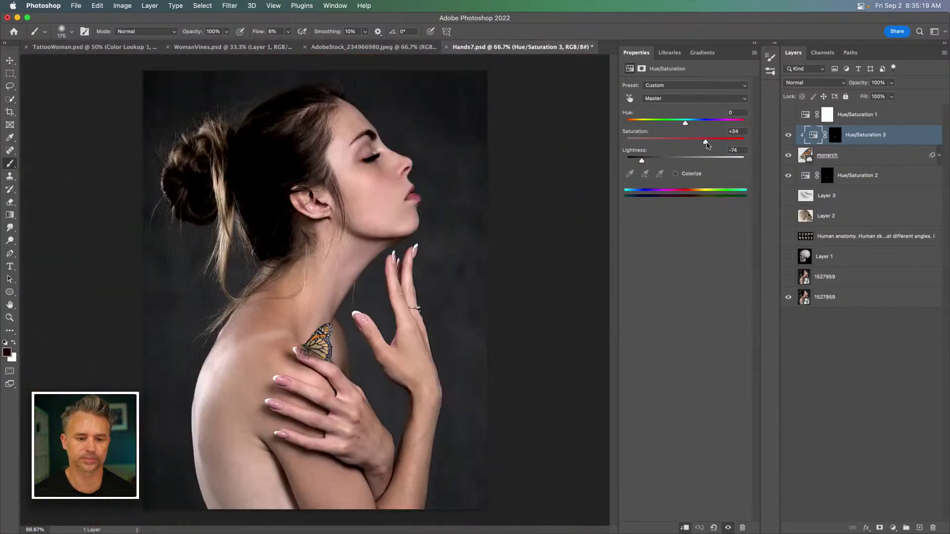
left_click_drag(642, 162, 662, 164)
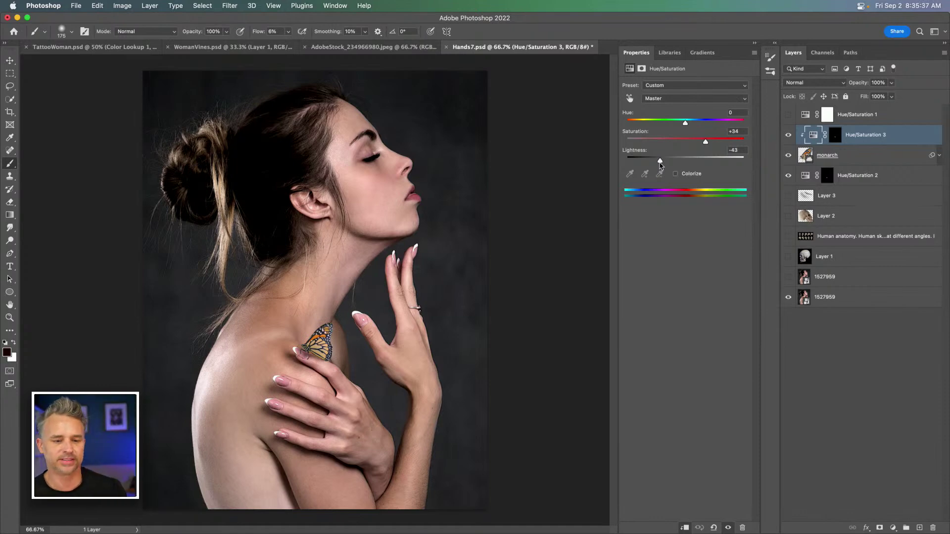
Place the side-view yellow butterfly from the Nature library, scale it down and rotate it behind the woman's neck above the shoulder
key("super+plus")
key("super+plus")
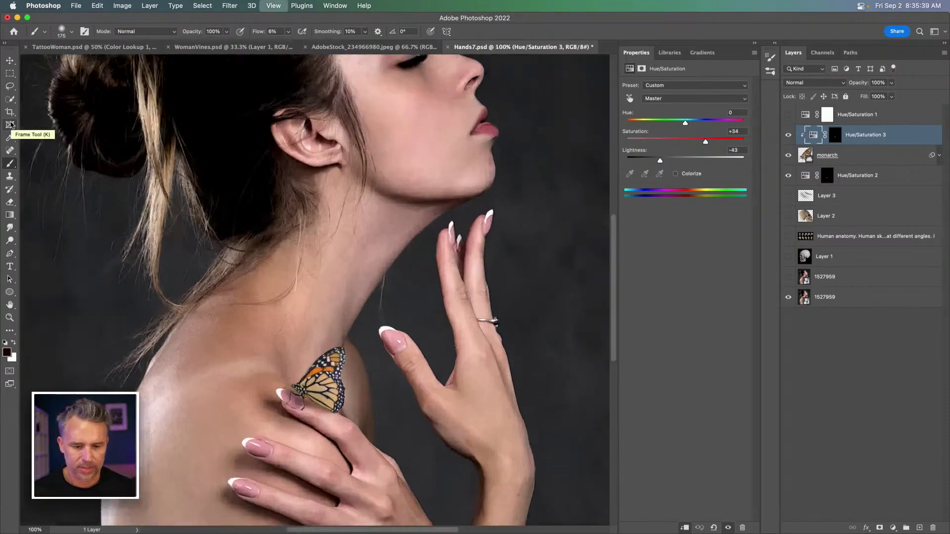
left_click(754, 43)
left_click(755, 44)
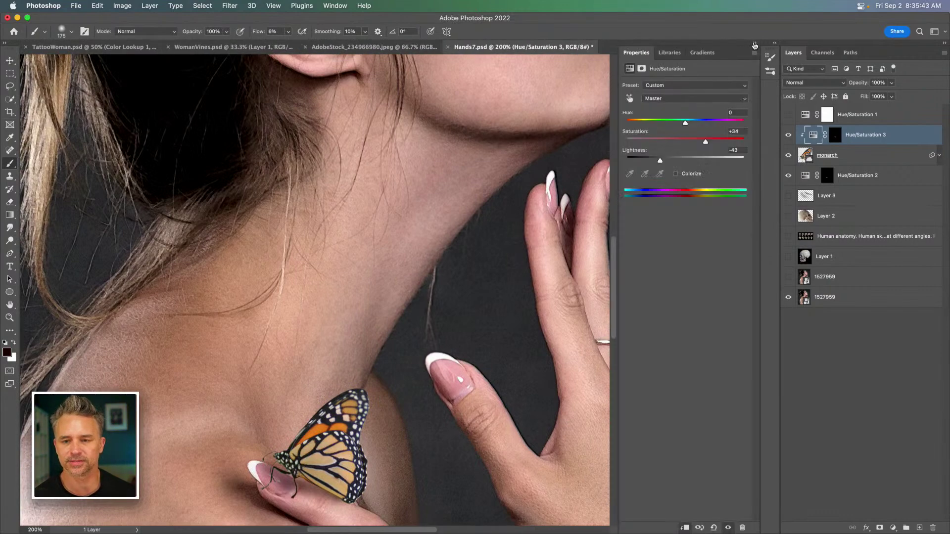
left_click(672, 52)
scroll(691, 264, "up", 6)
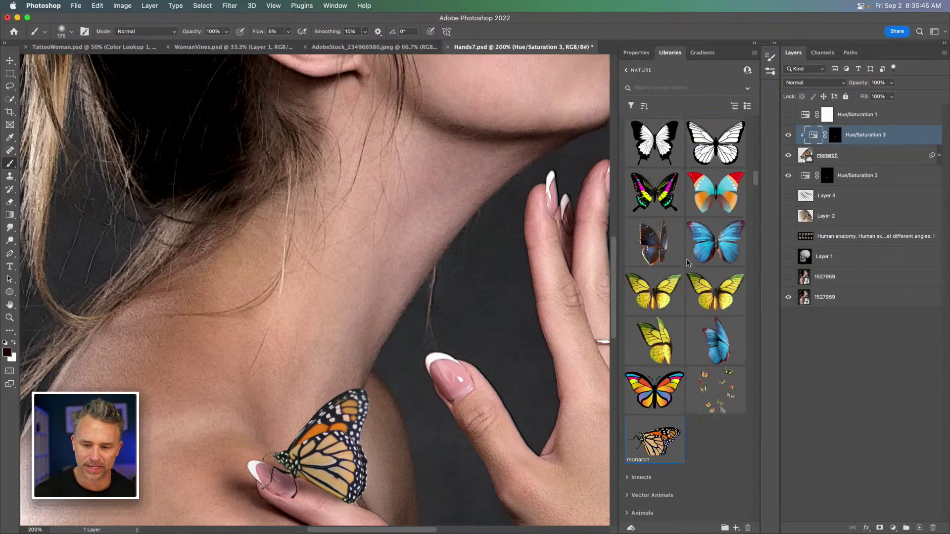
scroll(691, 264, "down", 5)
left_click_drag(654, 363, 127, 203)
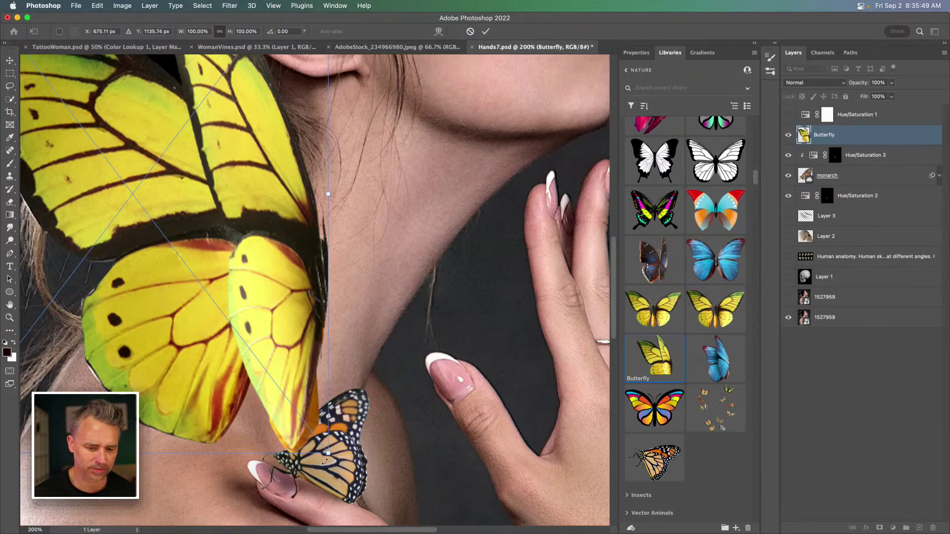
left_click_drag(327, 453, 87, 134)
left_click_drag(70, 94, 147, 153)
mouse_move(208, 137)
left_mouse_down()
mouse_move(254, 191)
mouse_move(260, 233)
left_mouse_up()
key("Return")
key("b")
Place the orange-and-black butterfly from the library, scale it to about 37% and rotate it just above the monarch
scroll(675, 292, "up", 10)
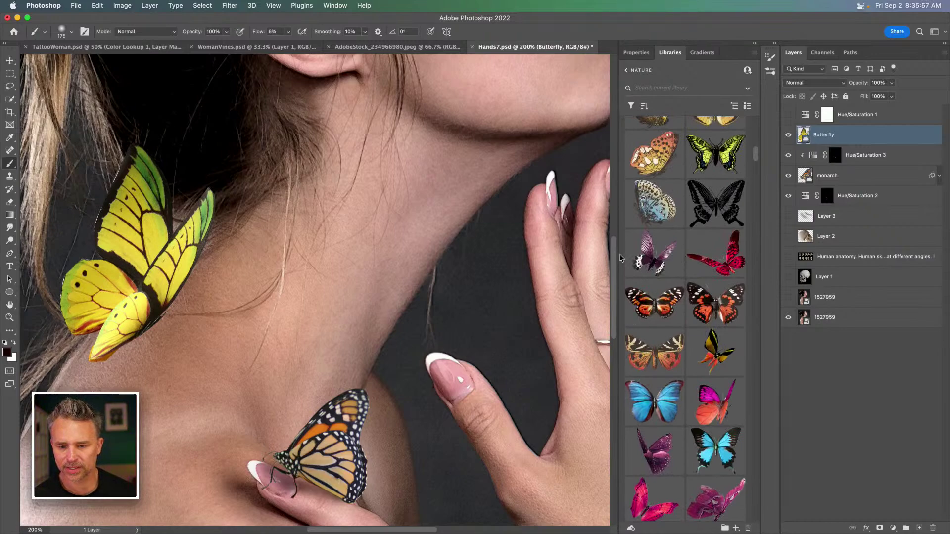
left_click_drag(649, 303, 395, 201)
left_click_drag(115, 337, 515, 224)
left_click_drag(512, 122, 282, 413)
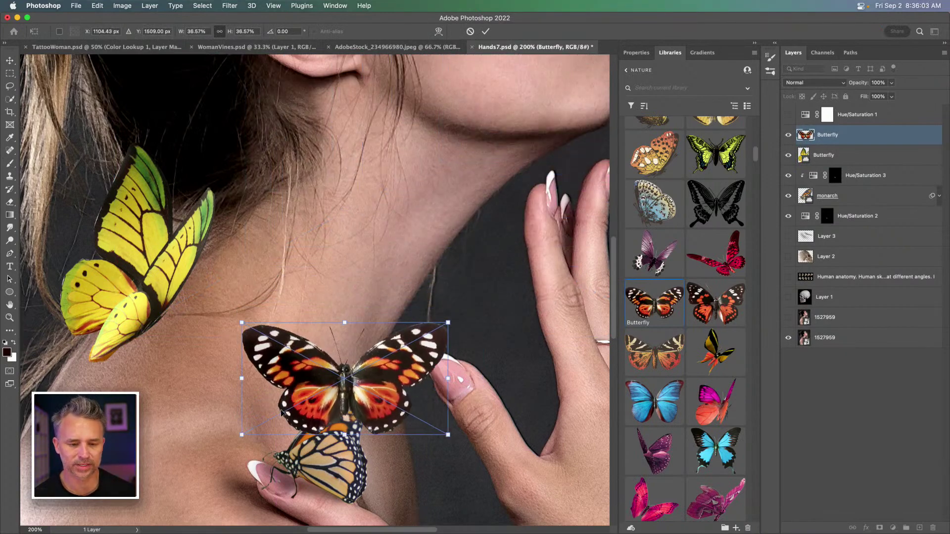
left_click_drag(243, 314, 230, 394)
key("Return")
key("b")
Shrink the yellow butterfly and move it onto the woman's hair beside the bun
key("super+minus")
key("super+minus")
key("super+minus")
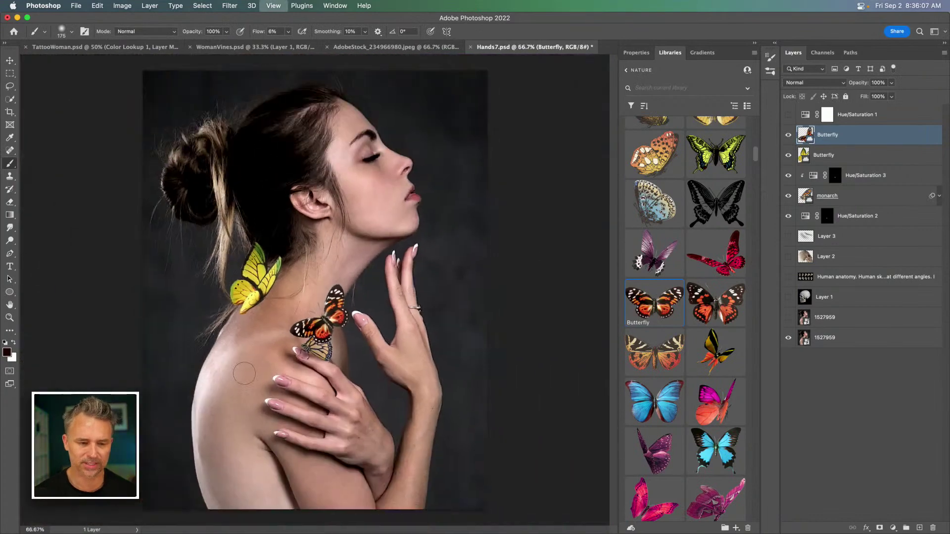
left_click(10, 60)
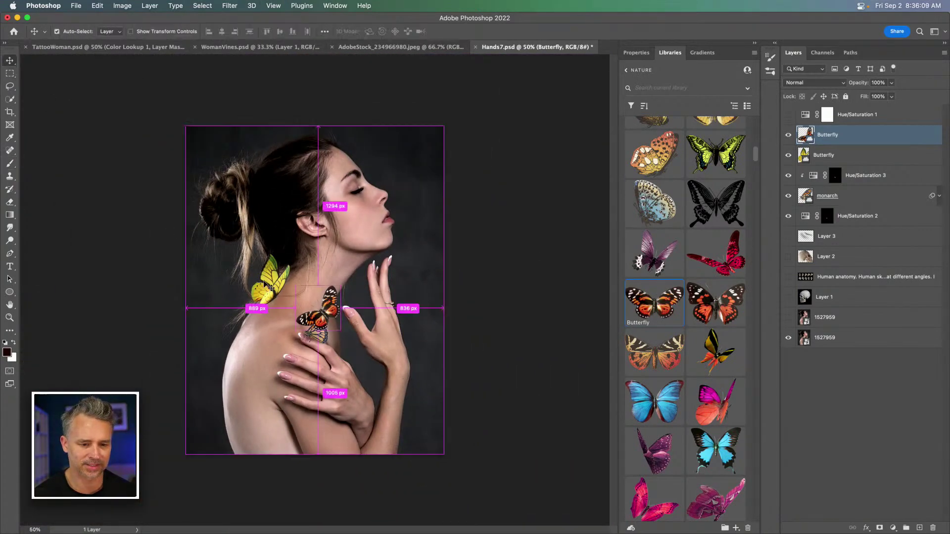
left_click(271, 293, "super")
key("super+t")
left_click_drag(303, 283, 266, 174)
key("Return")
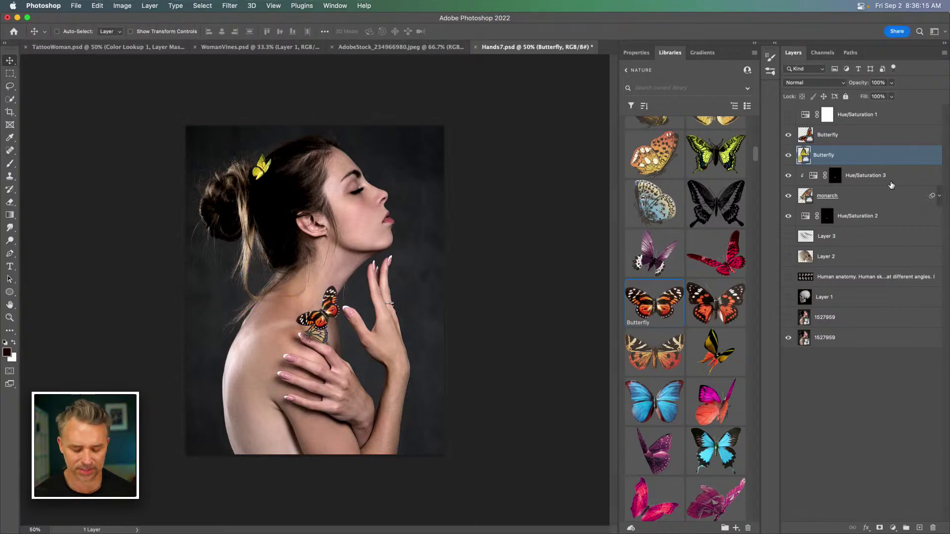
Place the dark blue-and-brown butterfly from the library, scaled down and tilted, behind the shoulder, and reselect the yellow butterfly
key("super+equal")
key("super+equal")
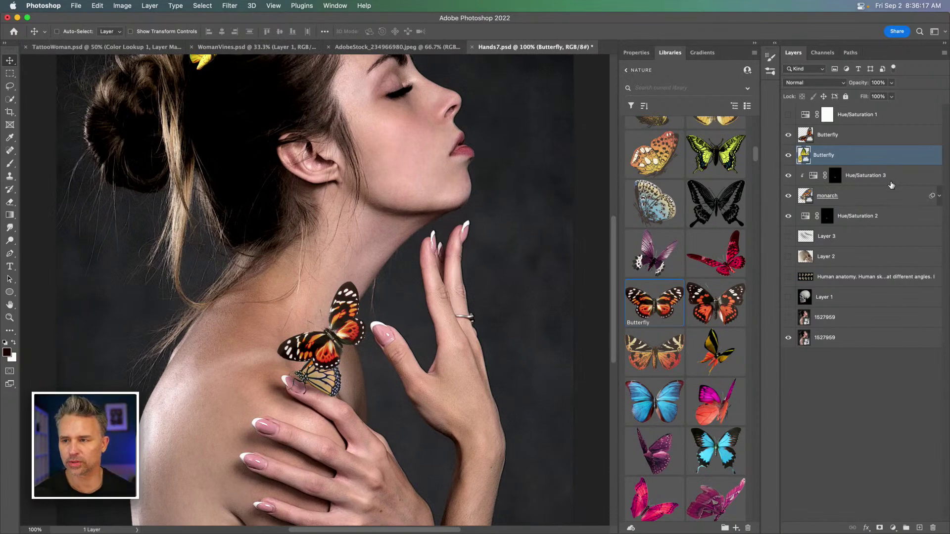
key("super+equal")
left_click_drag(385, 239, 367, 266)
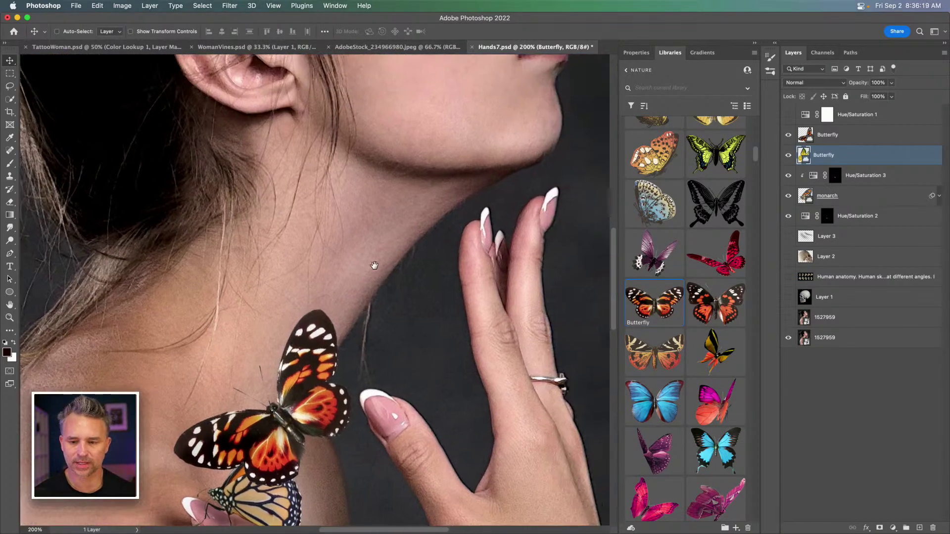
scroll(640, 283, "down", 5)
scroll(640, 283, "down", 4)
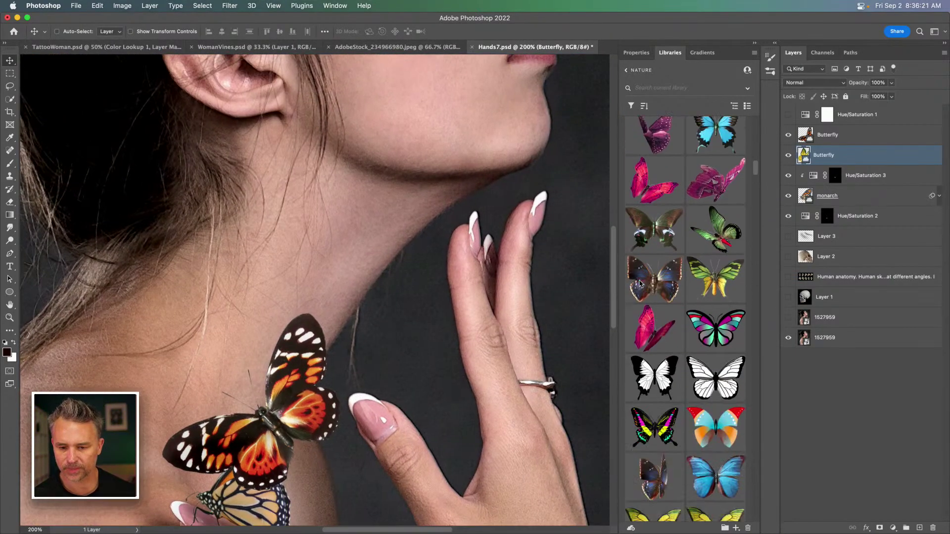
left_click_drag(650, 238, 540, 235)
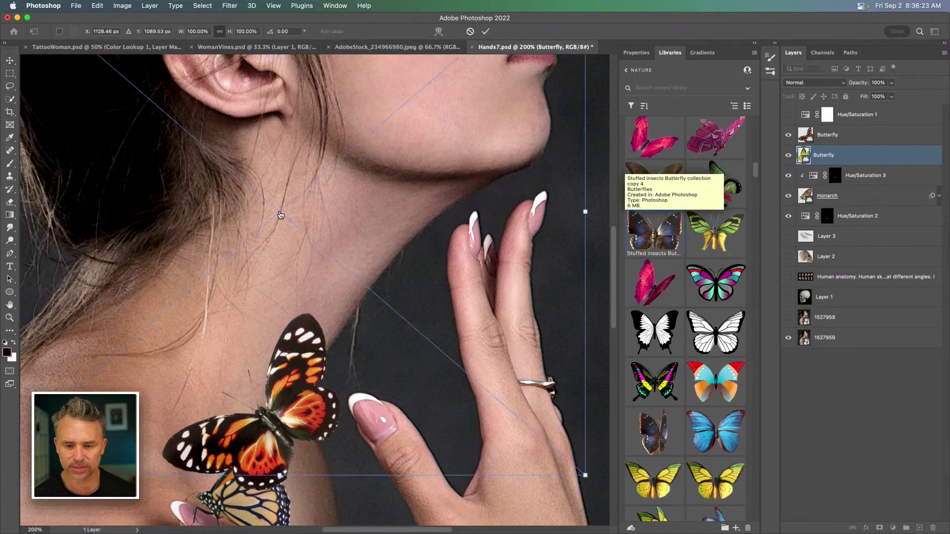
key("super+minus")
key("super+minus")
left_click_drag(221, 345, 215, 317)
key("Return")
left_click(250, 129)
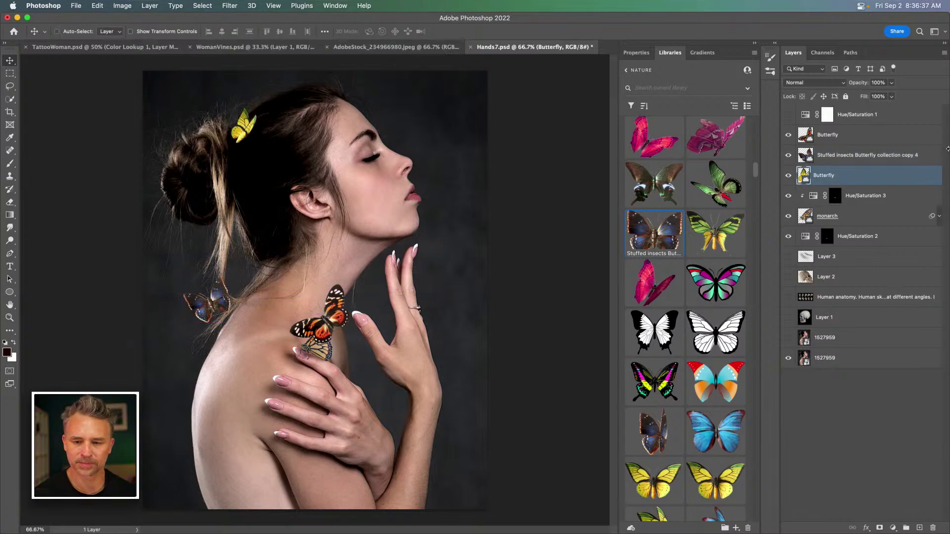
key("super+equal")
left_click_drag(259, 188, 401, 420)
key("super+equal")
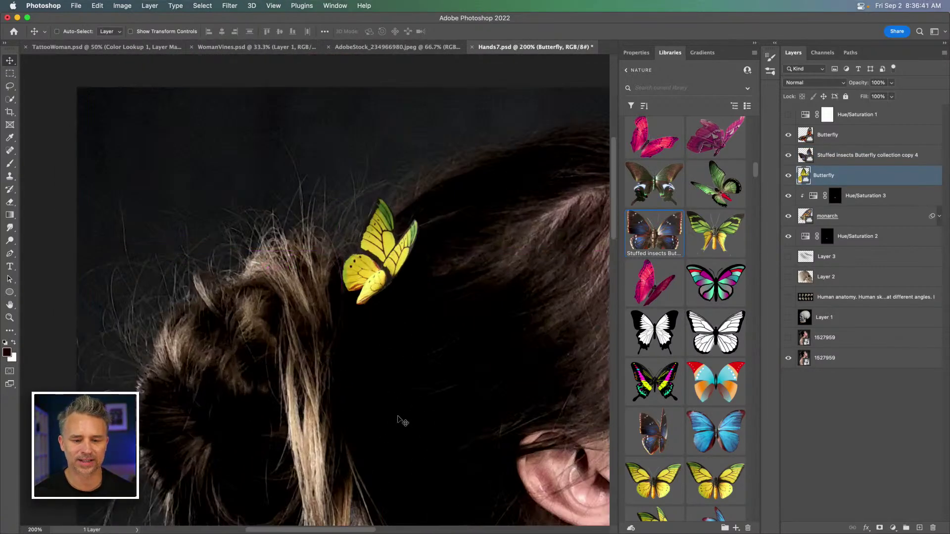
scroll(366, 297, "right", 3)
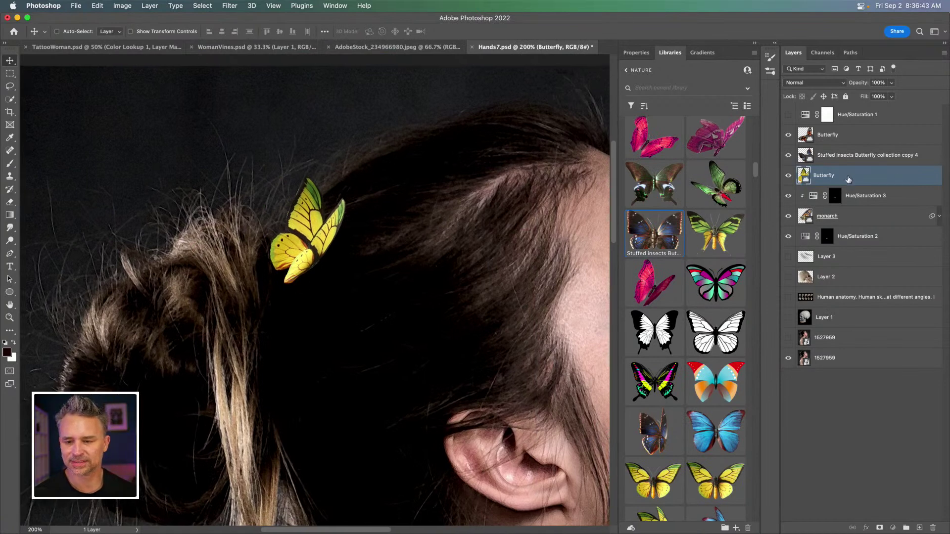
left_click(920, 528)
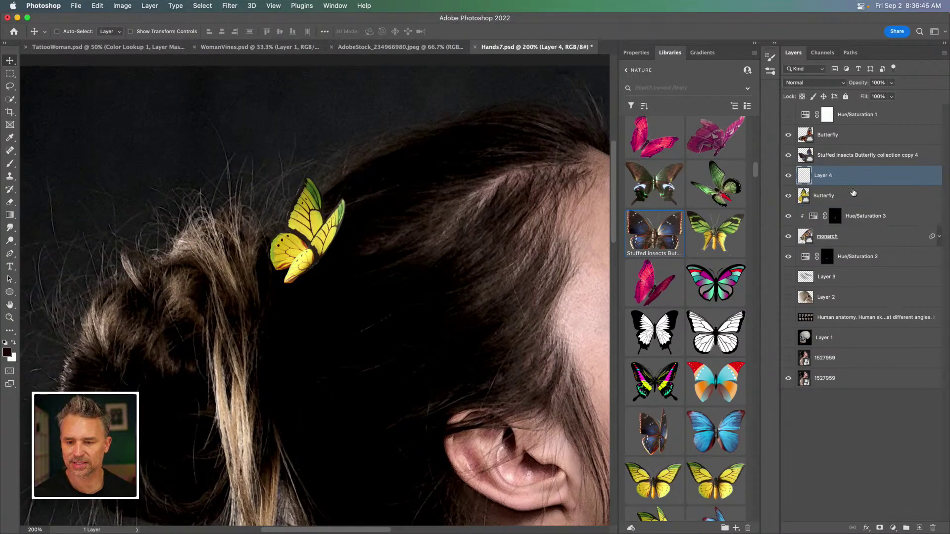
left_click(861, 184, "alt")
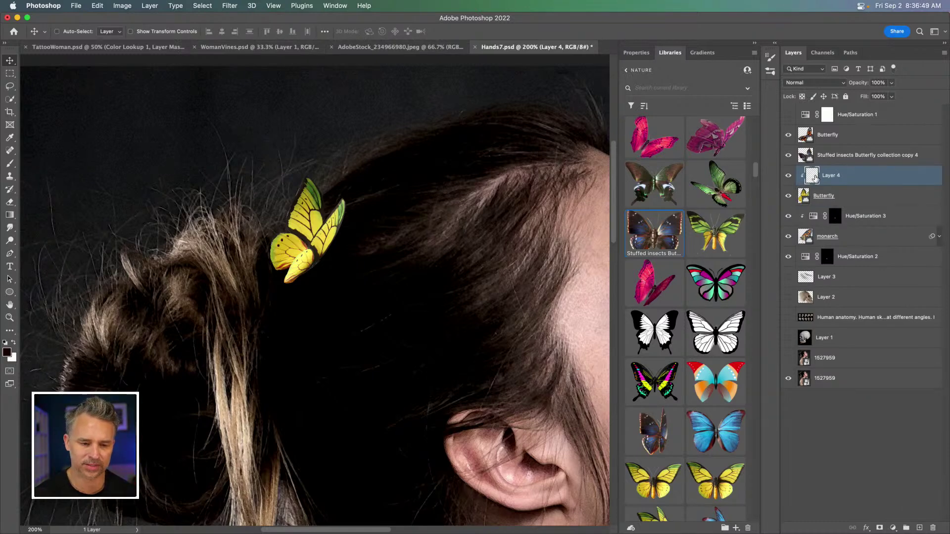
key("BackSpace")
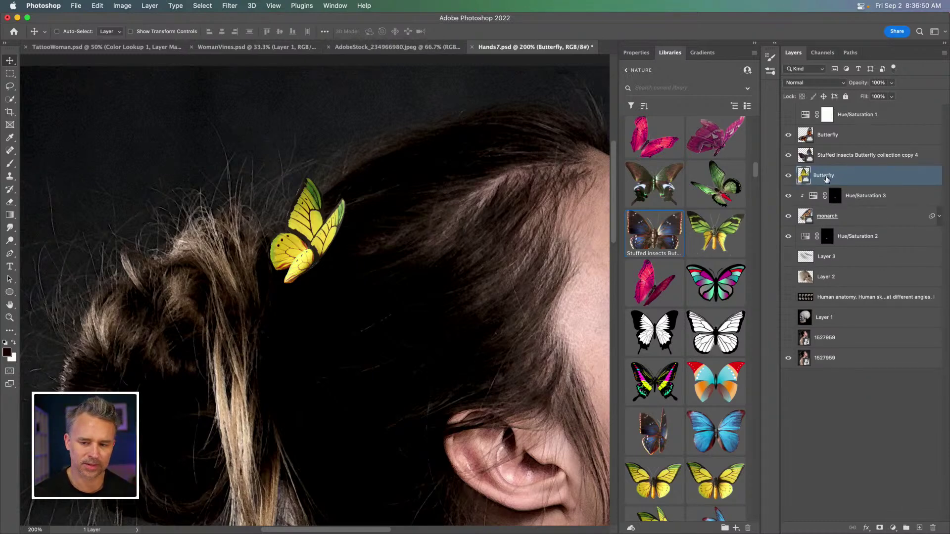
Add a Hue/Saturation adjustment above the yellow butterfly and clip it to that layer
left_click(893, 528)
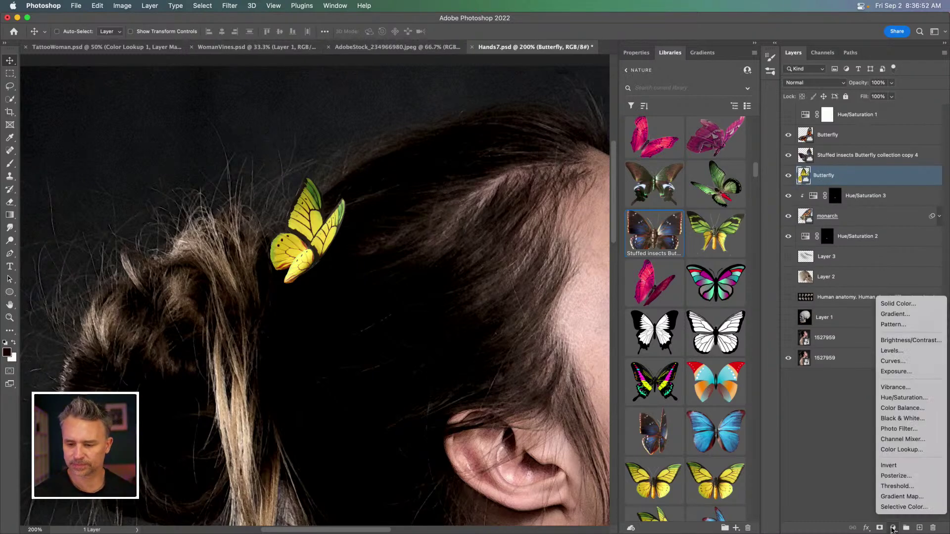
left_click(915, 400)
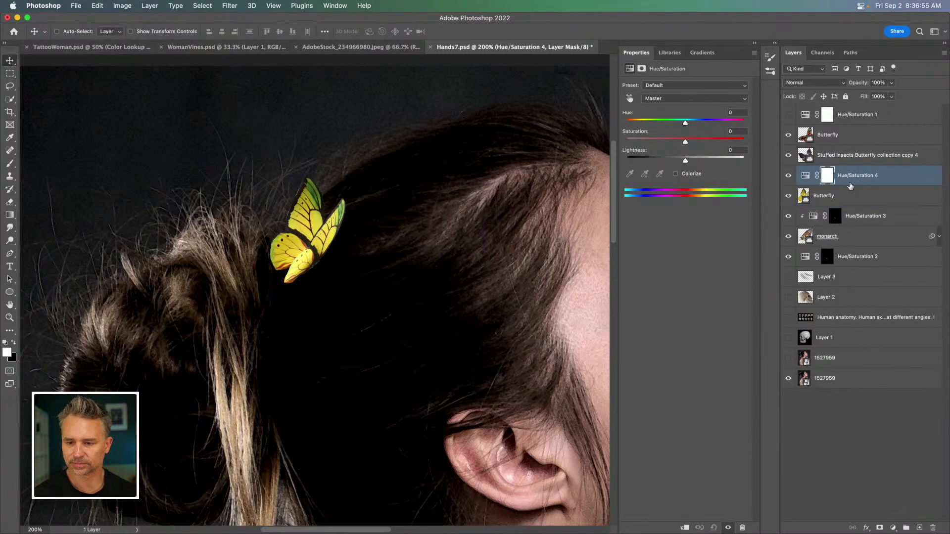
key("super+0")
left_click(849, 184, "alt")
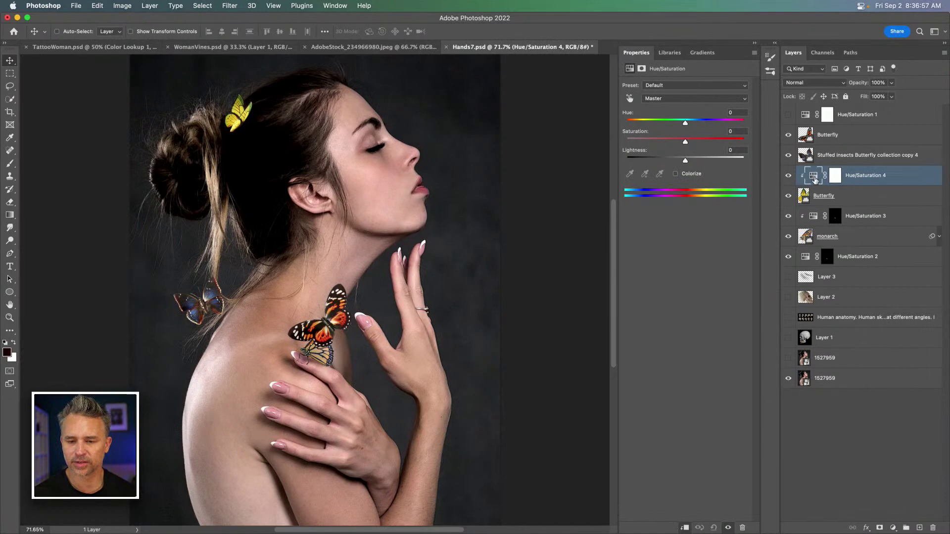
Darken and slightly desaturate the yellow butterfly by setting Saturation to -7 and Lightness to -53
left_click_drag(682, 142, 654, 160)
key("super+1")
left_click_drag(222, 117, 297, 271)
key("super+plus")
key("super+plus")
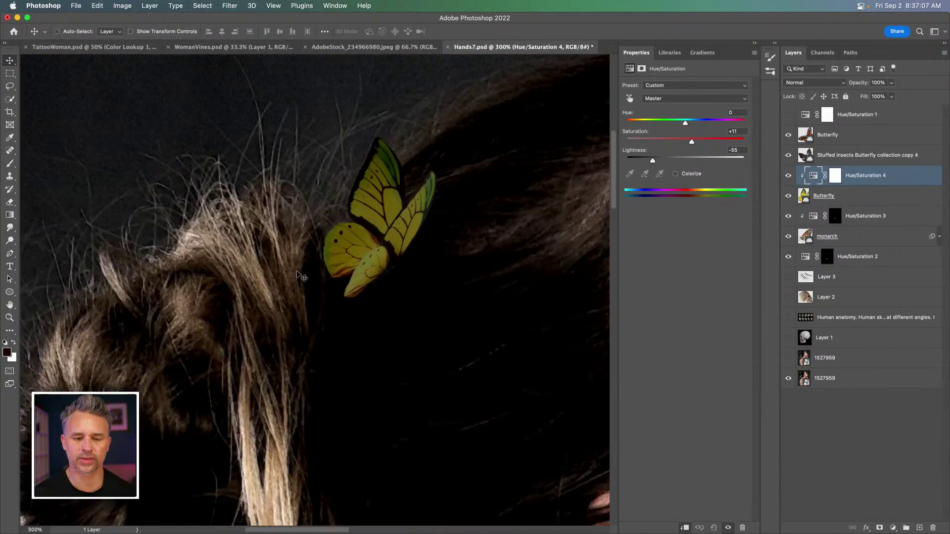
left_click_drag(654, 161, 682, 143)
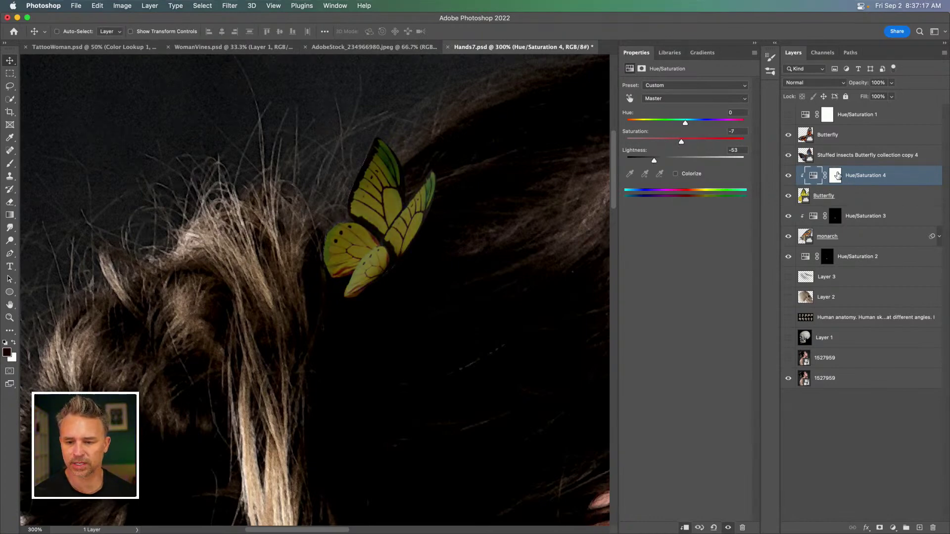
Paint softly with black on the adjustment's mask to bring back light on the yellow wings' edges, and compare it on and off
left_click(836, 175)
key("b")
key("x")
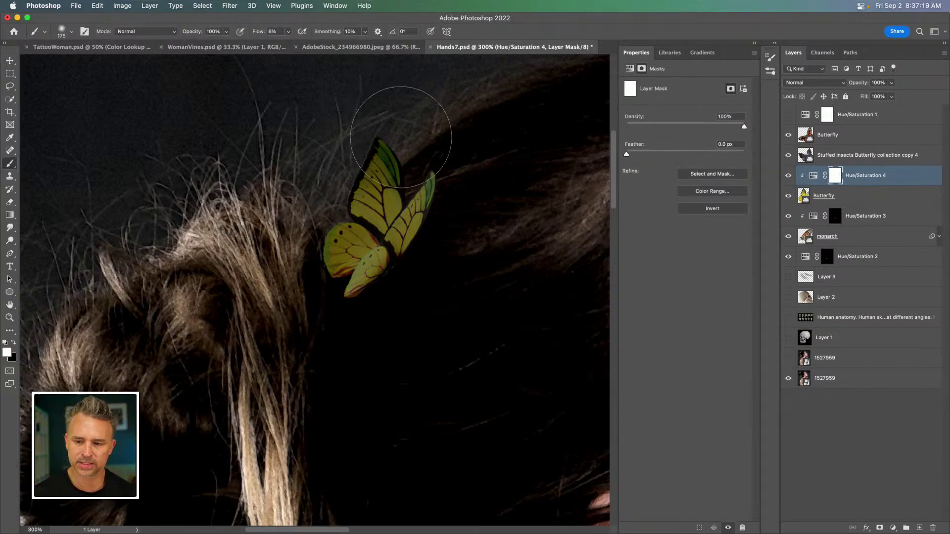
key("x")
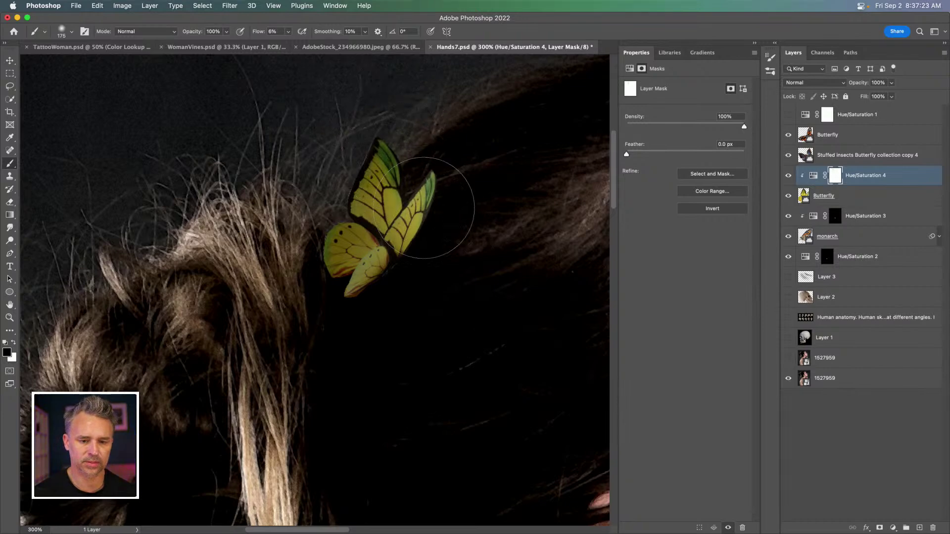
key("super+1")
key("super+minus")
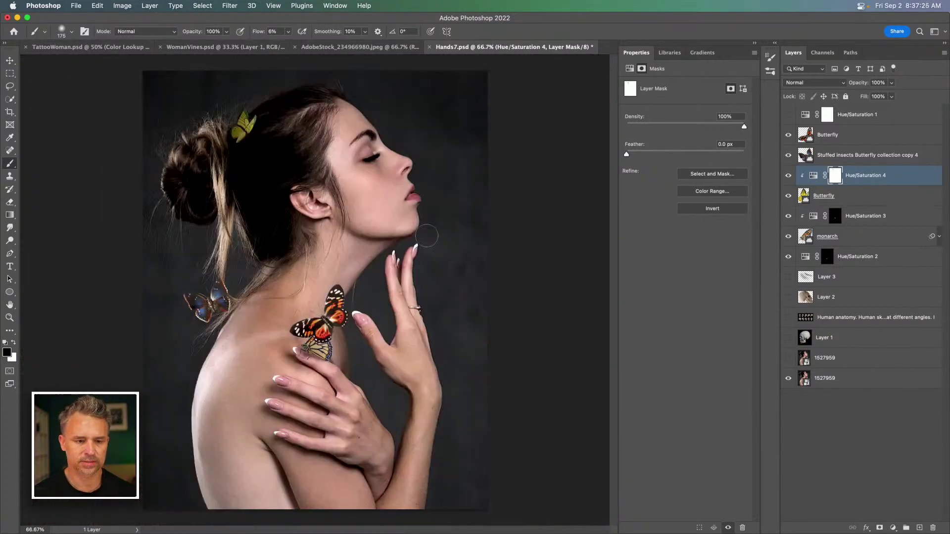
left_click(790, 177)
left_click(790, 177)
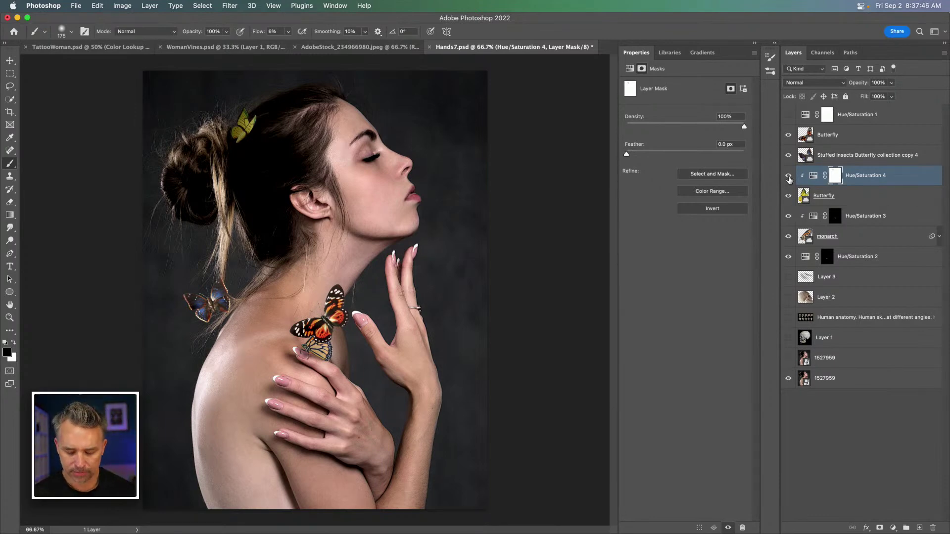
Move the orange-and-black butterfly over the fingers of the raised hand and rotate it to -17.82°
key("super+equal")
key("super+equal")
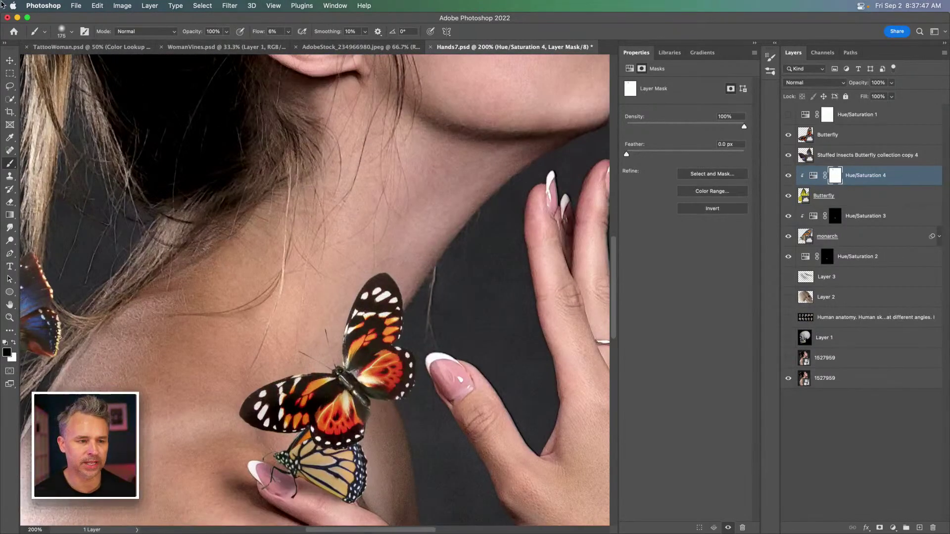
key("v")
left_click(368, 358, "super")
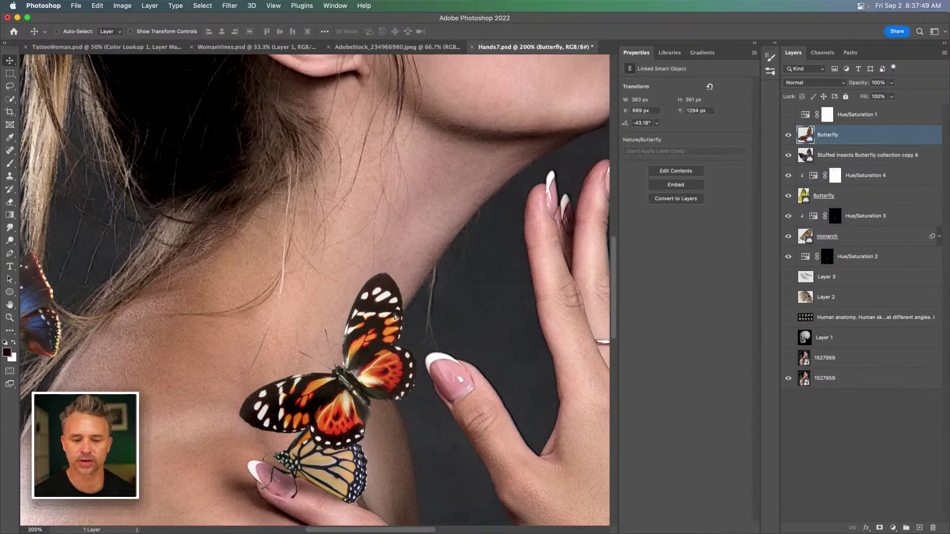
left_click_drag(368, 358, 469, 237)
key("super+minus")
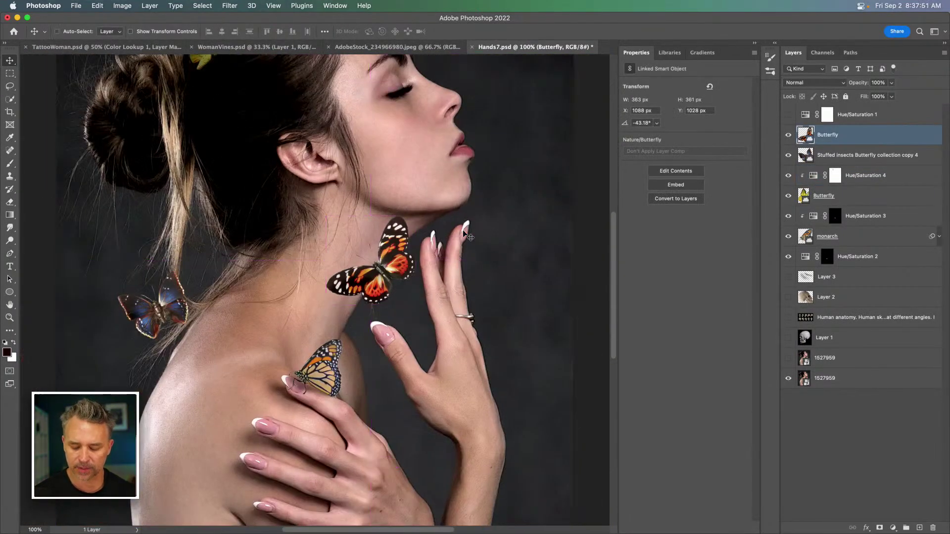
left_click_drag(379, 273, 488, 309)
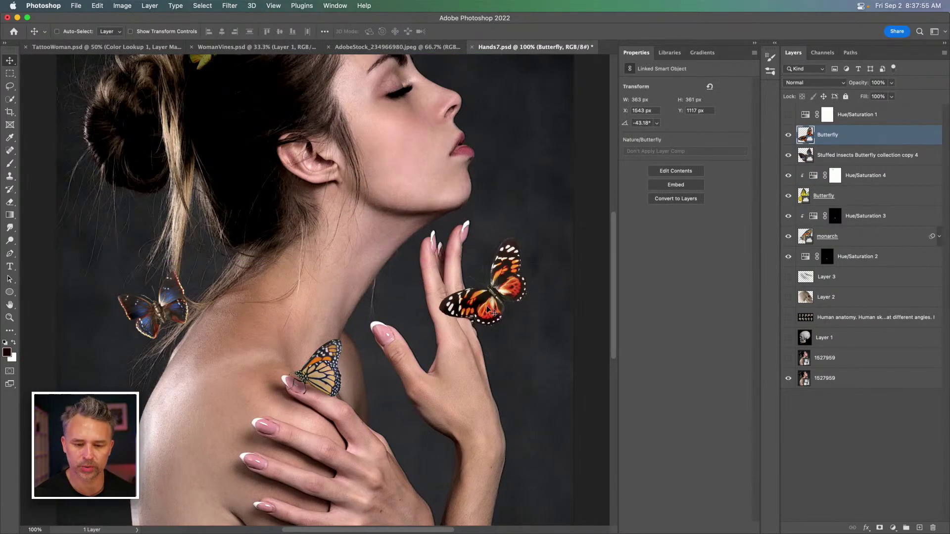
key("super+t")
left_click_drag(424, 246, 421, 275)
key("Return")
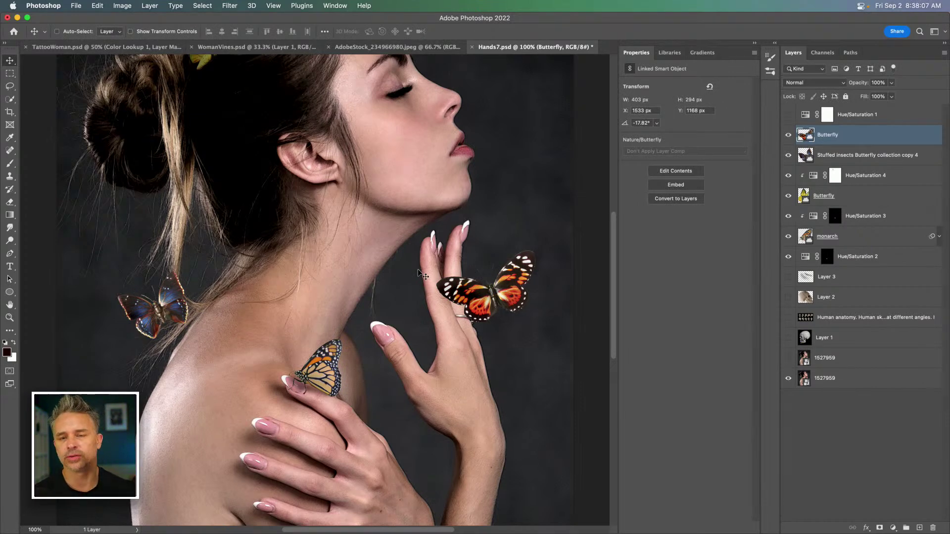
Move the orange-and-black butterfly behind the woman's back below the blue one, scale it down and rotate it to 22.96°
key("super+equal")
left_click_drag(479, 261, 304, 321)
left_click_drag(445, 325, 171, 235)
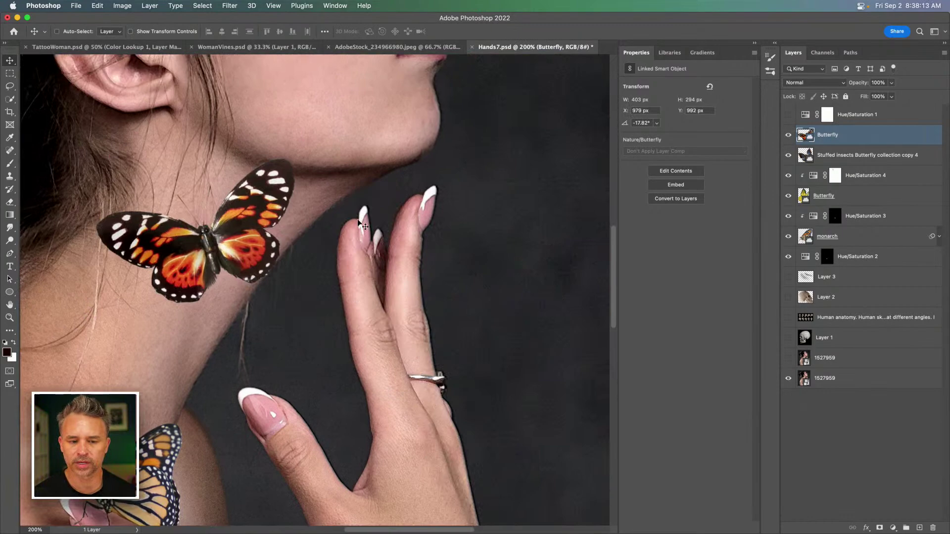
key("super+minus")
key("super+0")
left_click_drag(337, 261, 186, 365)
key("super+t")
key("Return")
Place the Stuffed insects Butterfly collection sheet from the Nature library over the portrait
key("super+equal")
key("super+equal")
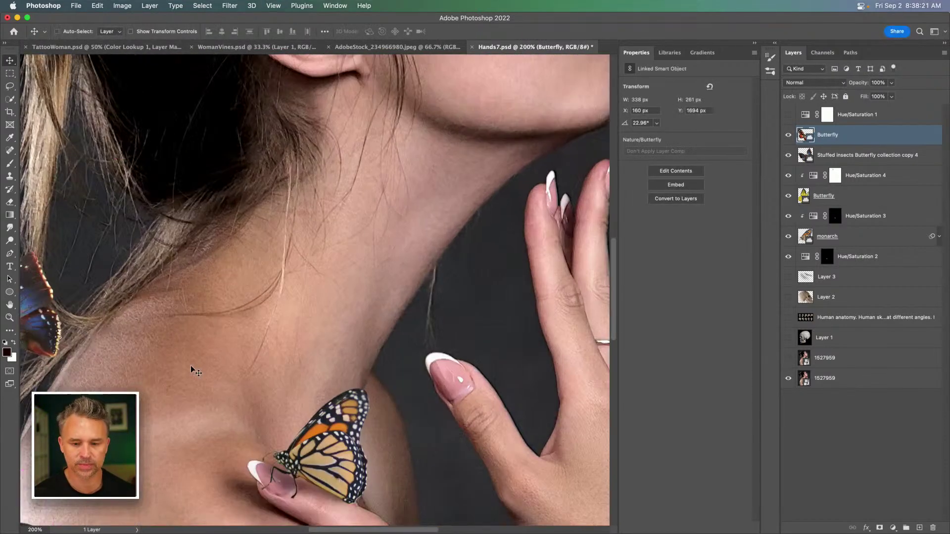
scroll(197, 282, "right", 5)
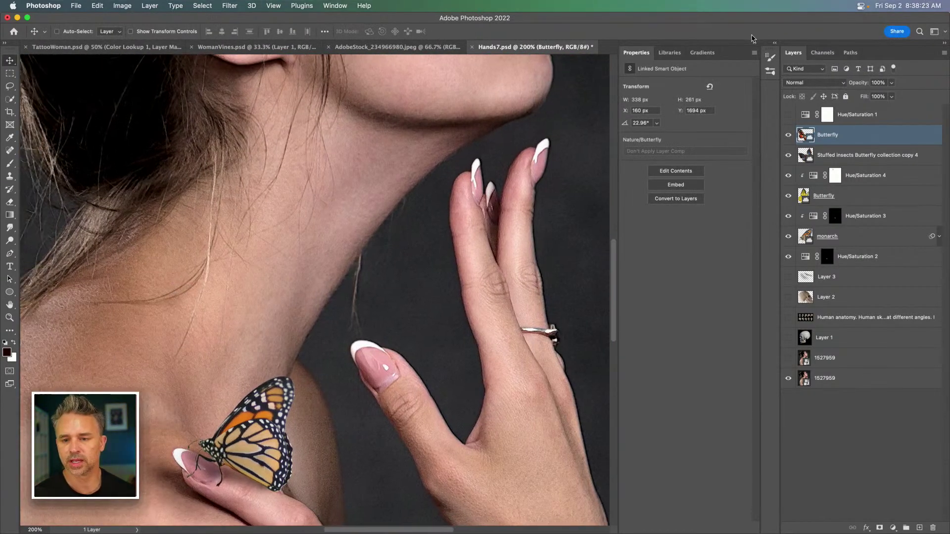
left_click(670, 52)
scroll(636, 247, "up", 10)
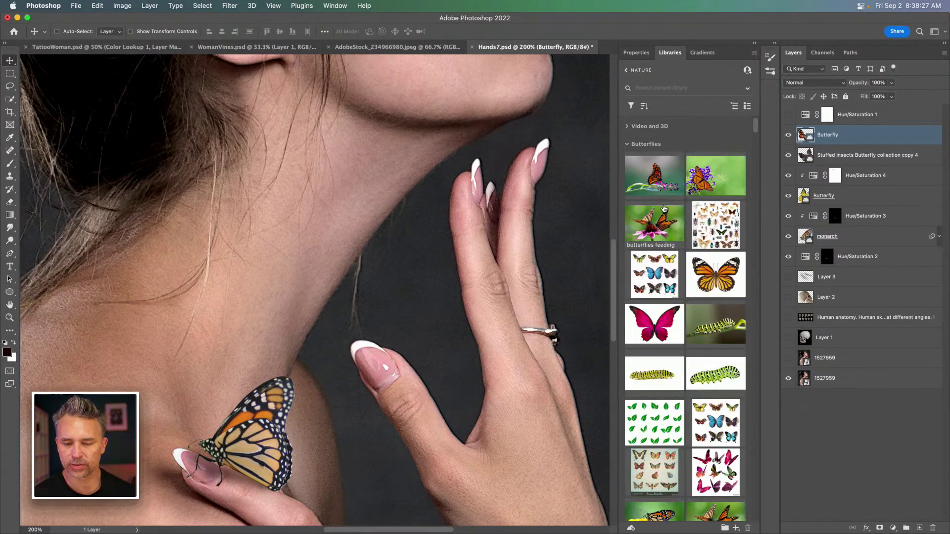
left_click_drag(653, 275, 357, 240)
key("Return")
Examine the shadows around the pinned butterflies on the collection sheet up close, and delete the sheet's layer
left_click_drag(134, 216, 265, 198)
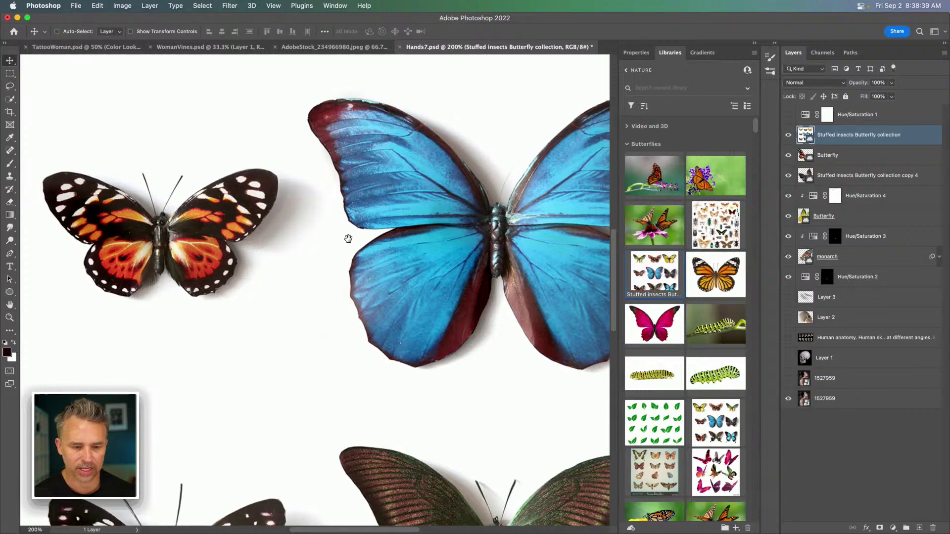
left_click_drag(348, 239, 539, 236)
key("super+equal")
key("super+equal")
scroll(449, 231, "right", 5)
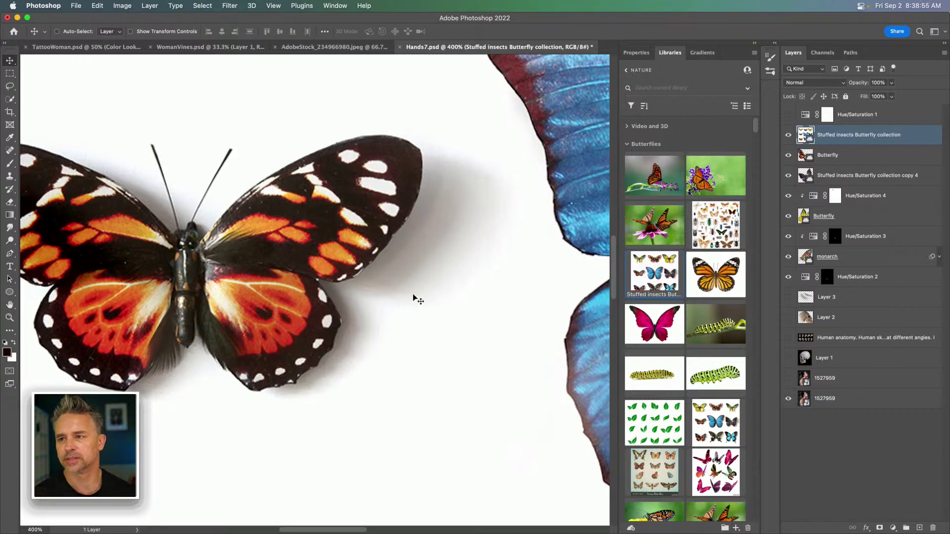
key("super+minus")
key("super+minus")
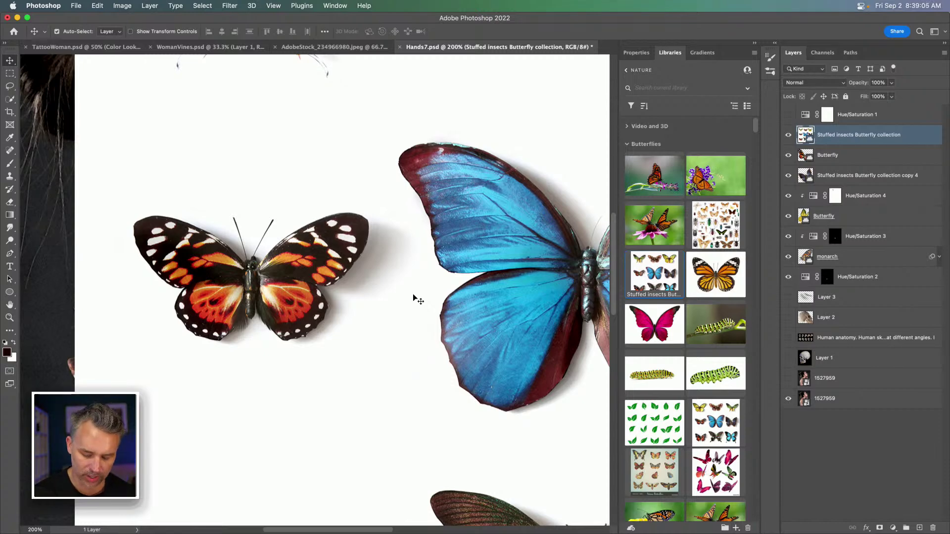
key("super+0")
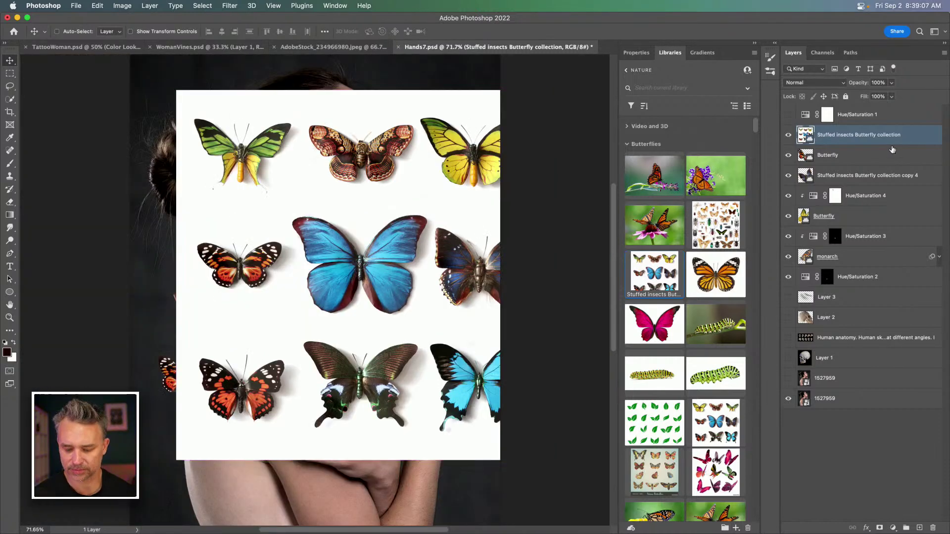
key("Delete")
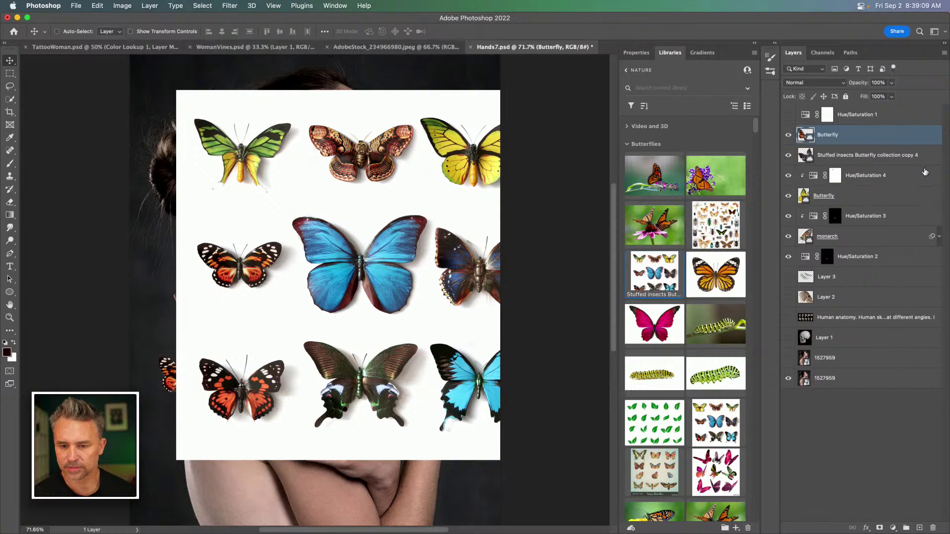
Collapse the Bones and Skulls group in the Nature library and browse the flower and branch cutouts
scroll(666, 283, "down", 5)
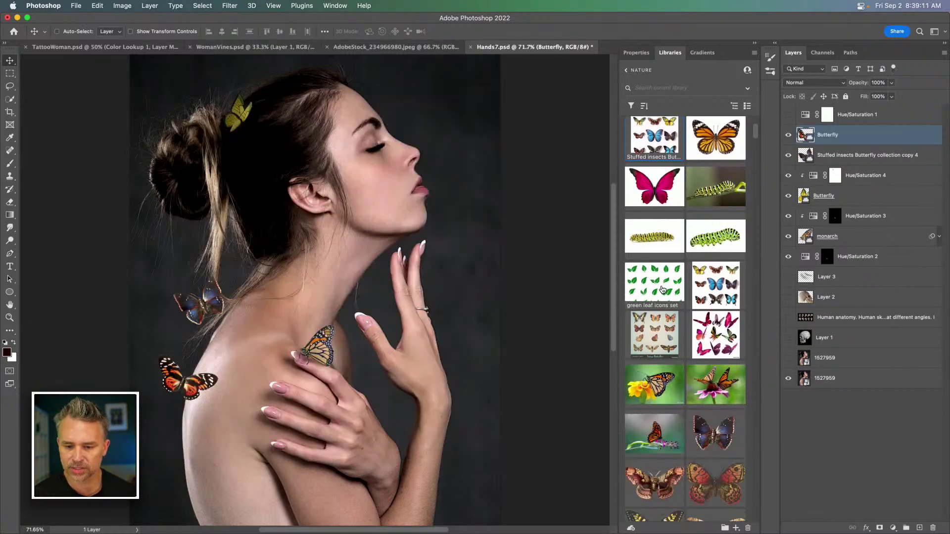
scroll(665, 287, "down", 10)
scroll(665, 287, "down", 10)
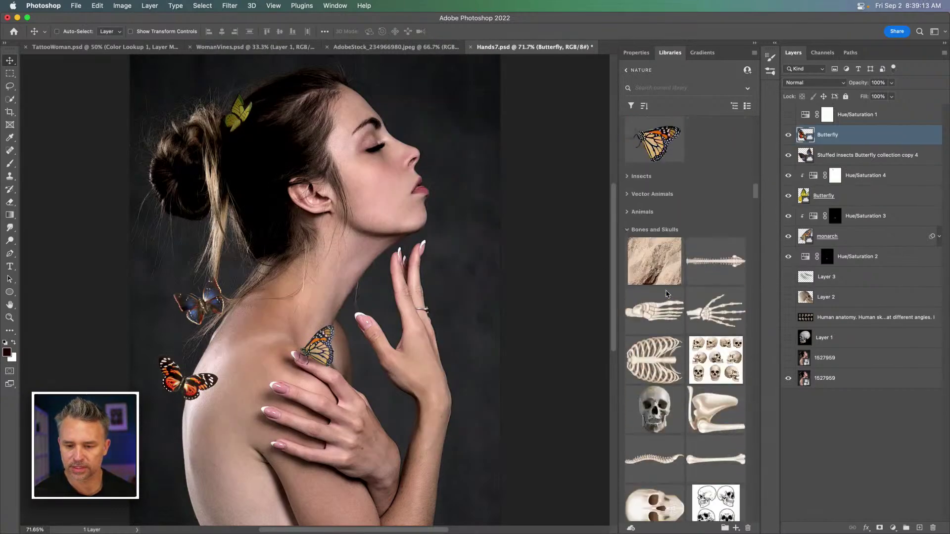
scroll(644, 198, "up", 3)
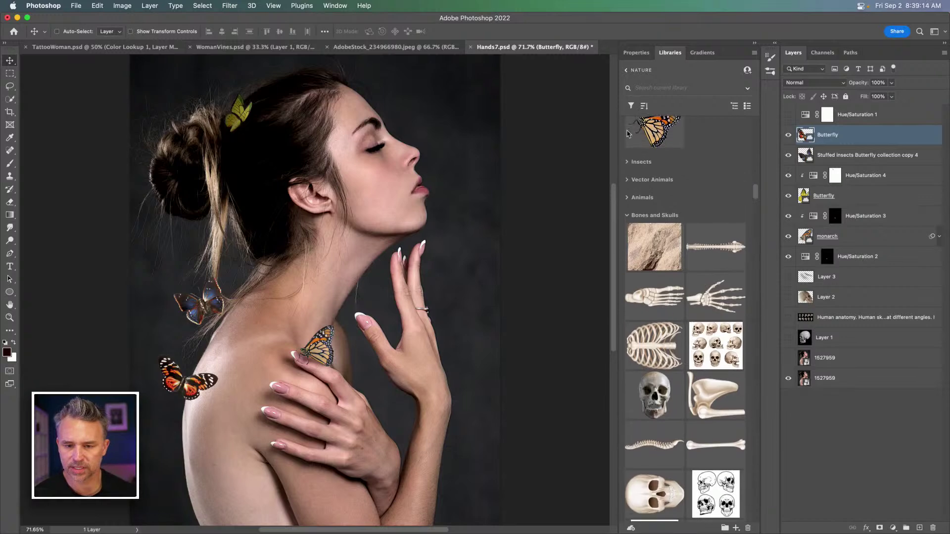
left_click(627, 219)
left_click(626, 238)
scroll(665, 253, "down", 8)
scroll(665, 253, "down", 10)
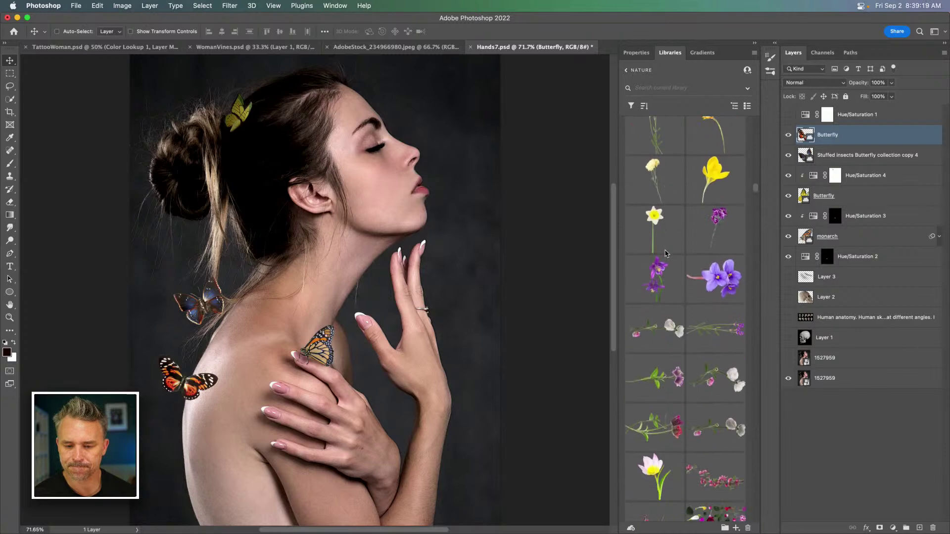
scroll(666, 254, "up", 2)
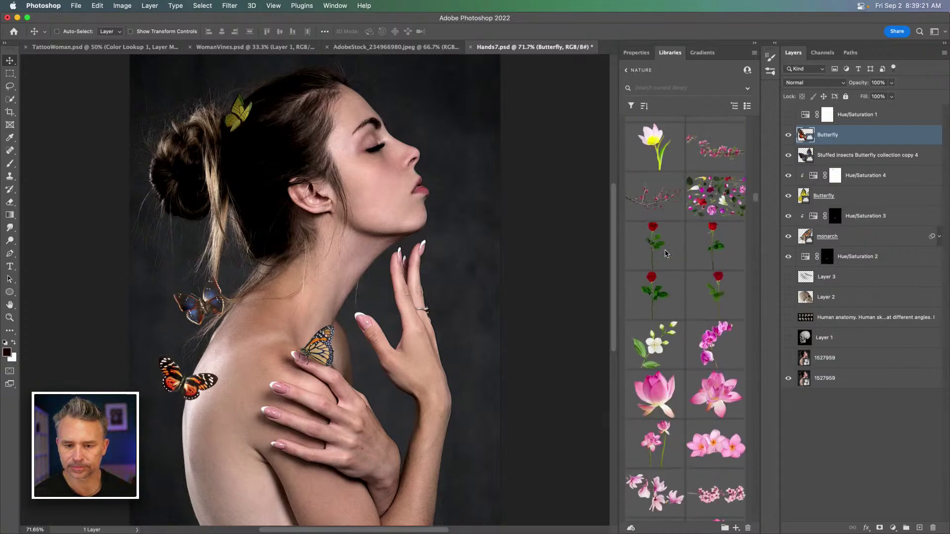
Place the Apple Tree Branch from the library along the woman's hair and back, at about 45.94% scale and rotated 60.52°
left_click_drag(704, 157, 245, 236)
left_click_drag(171, 213, 191, 303)
left_click_drag(99, 232, 272, 123)
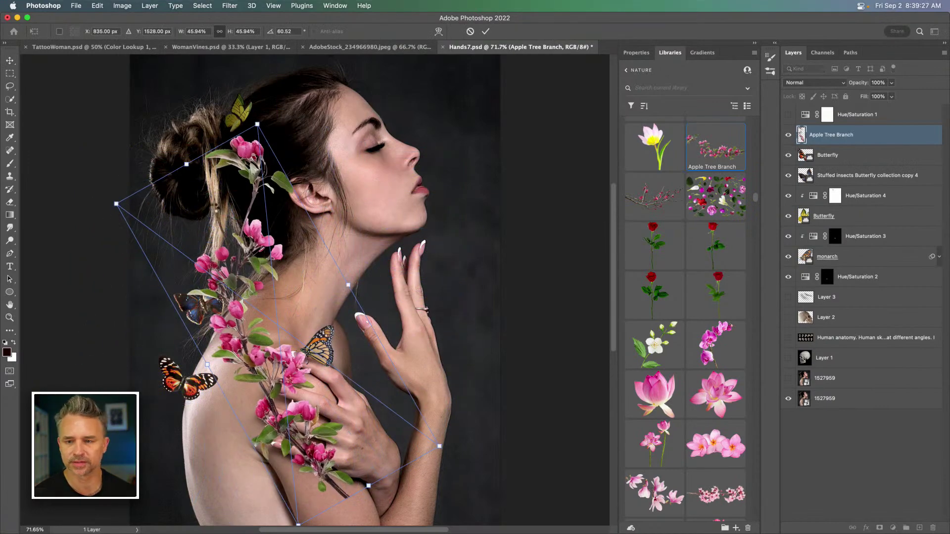
key("Return")
Place the Plum Blossom branch from the Nature library, enlarged and rotated so it drapes over the woman's hair and bun
left_click_drag(654, 197, 250, 267)
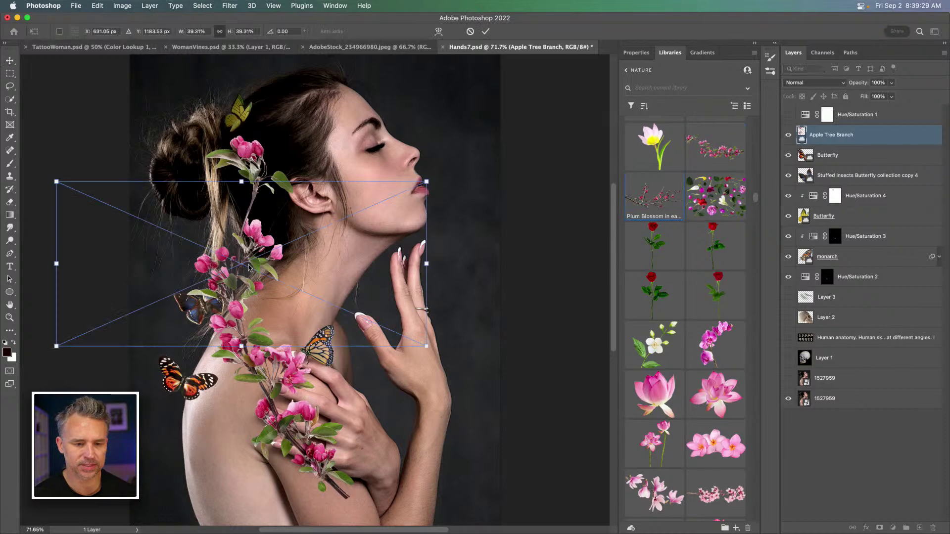
left_click_drag(27, 164, 445, 193)
left_click_drag(267, 316, 171, 161)
key("Return")
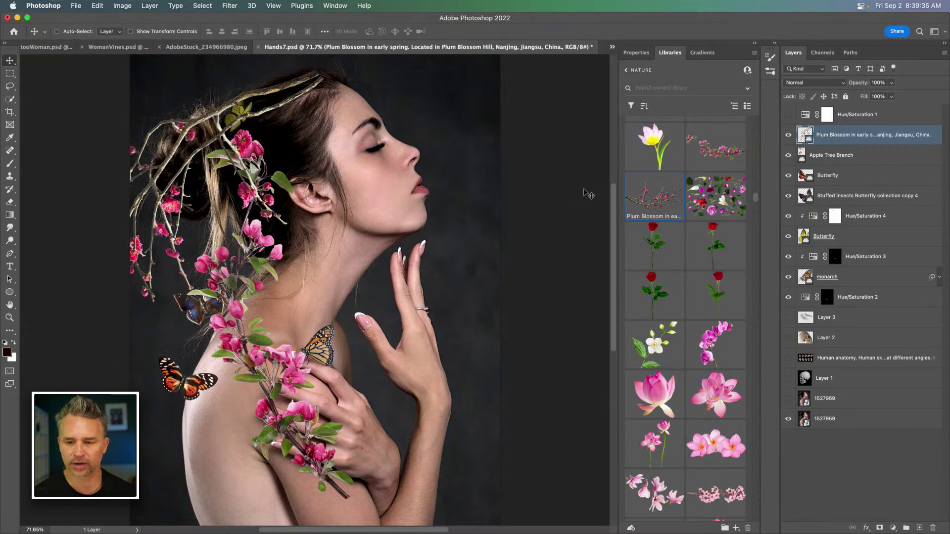
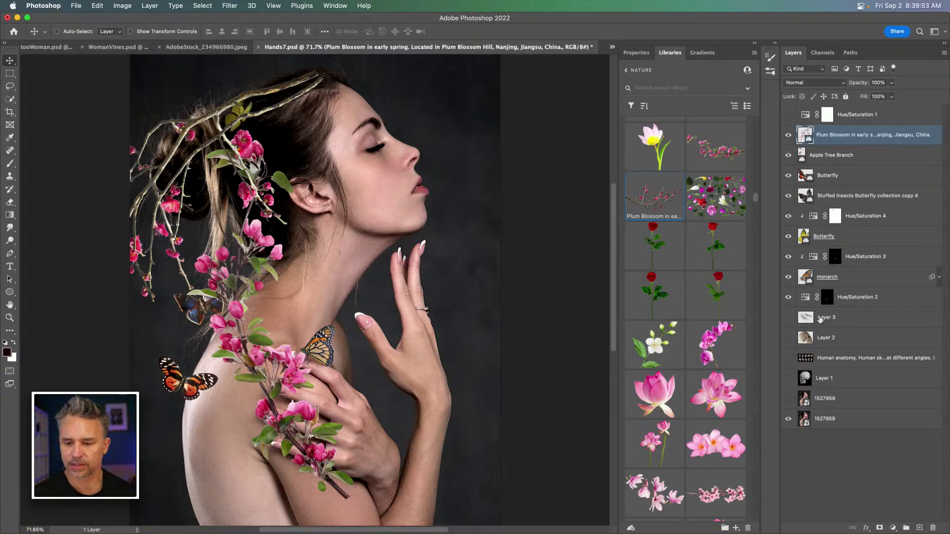
Group the layers from the Plum Blossom branch down to Hue/Saturation 2 and hide the group
left_click(861, 301, "shift")
key("super+g")
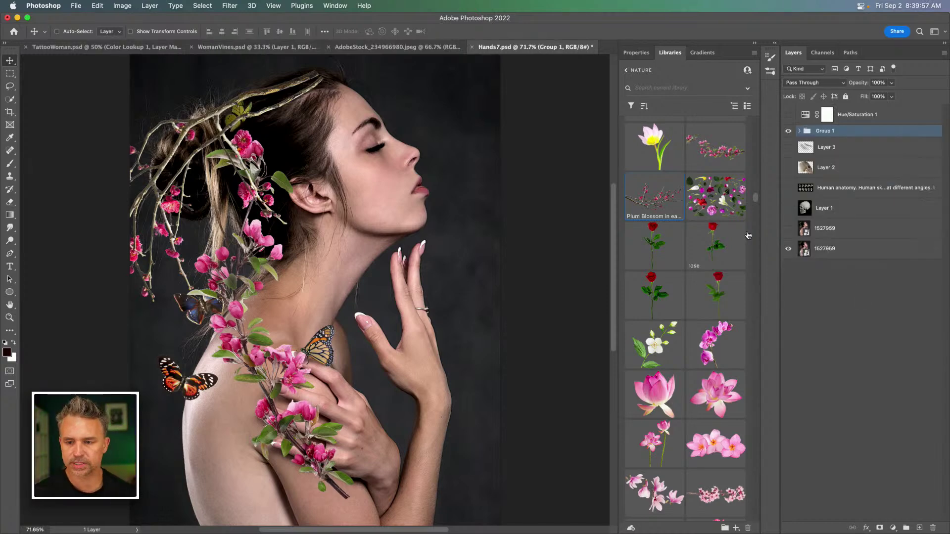
left_click(789, 131)
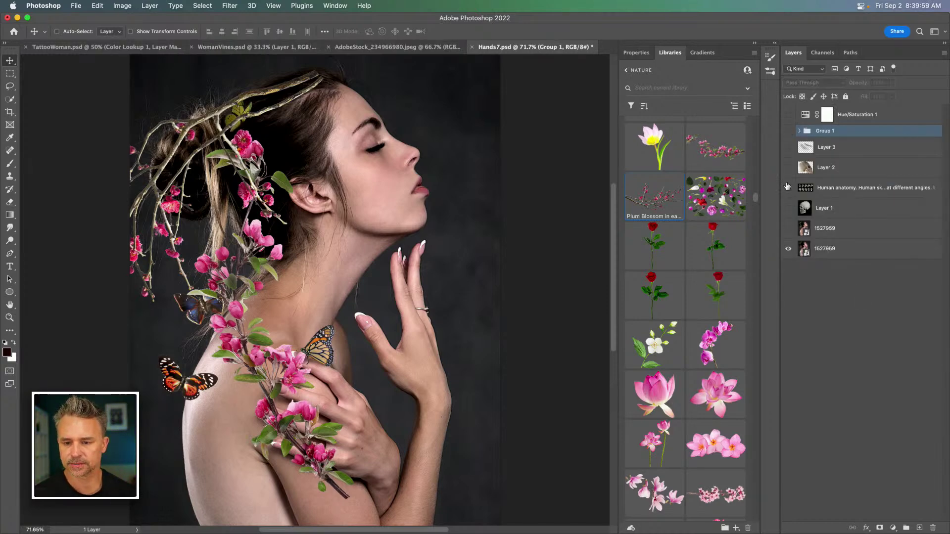
Rasterize the visible 1527959 portrait layer and remove its background
left_click(835, 248)
key("super+minus")
key("super+minus")
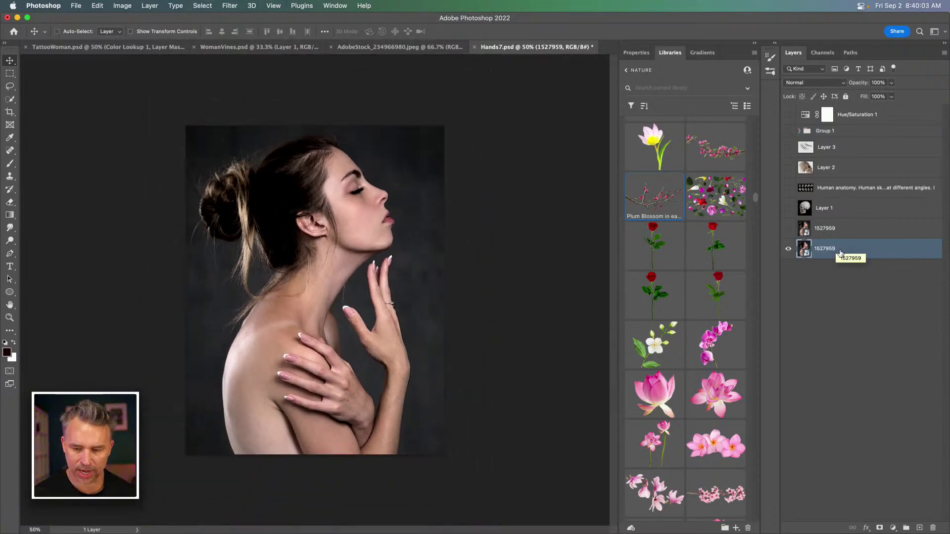
right_click(860, 249)
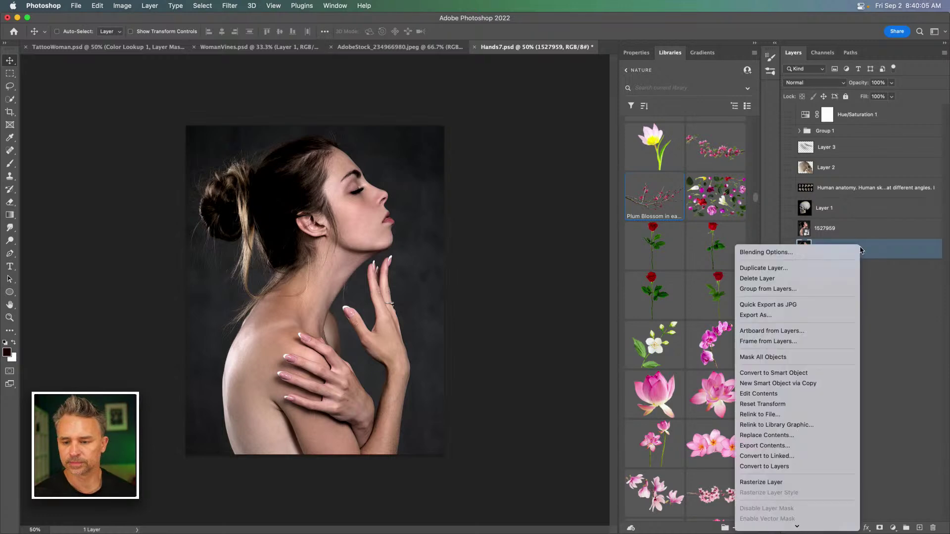
left_click(763, 482)
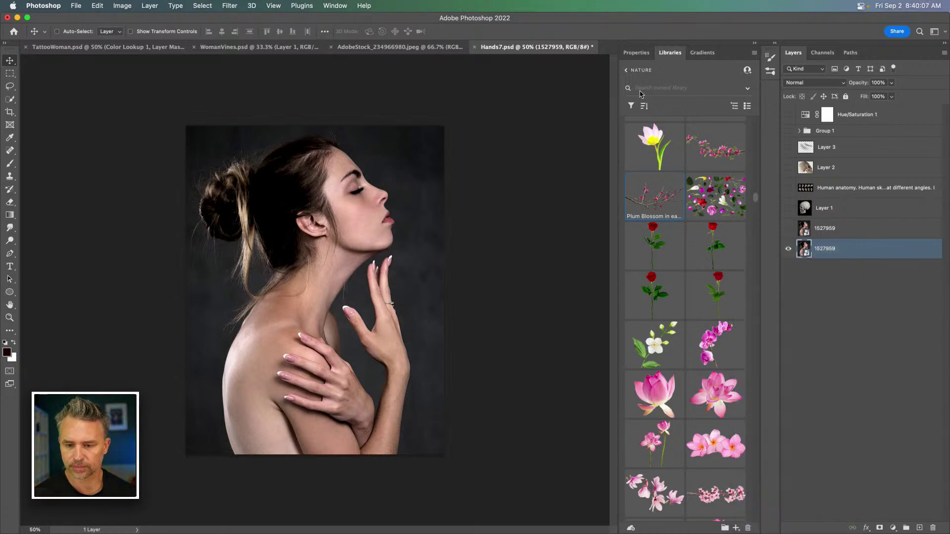
left_click(115, 6)
left_click(114, 6)
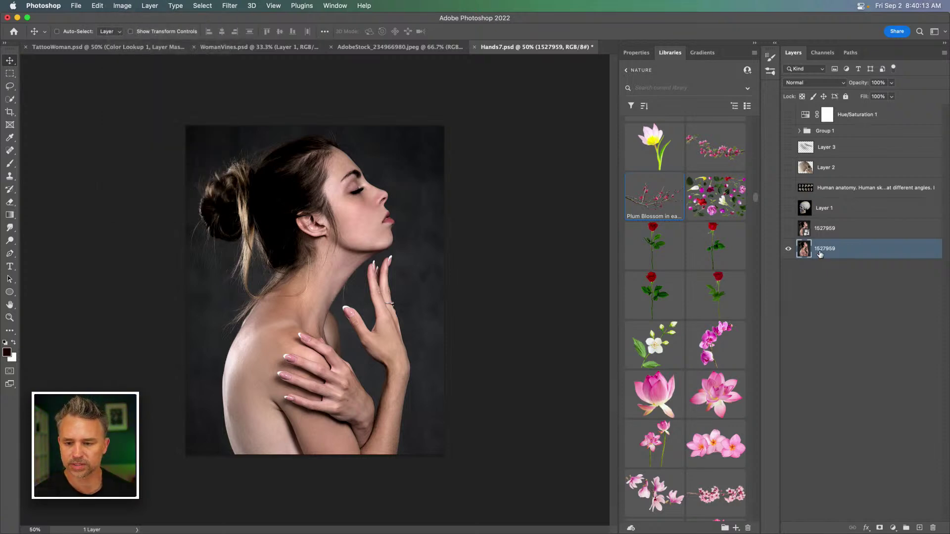
left_click(632, 54)
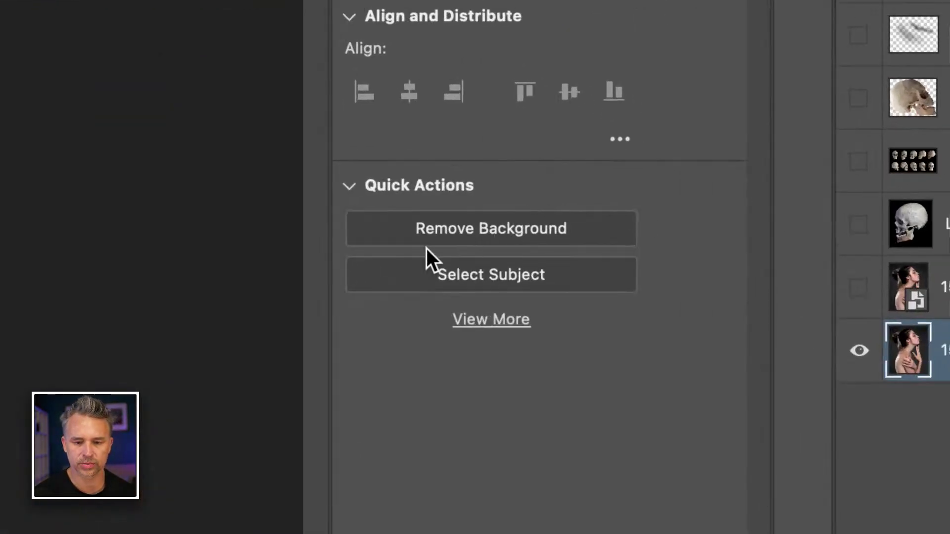
left_click(420, 231)
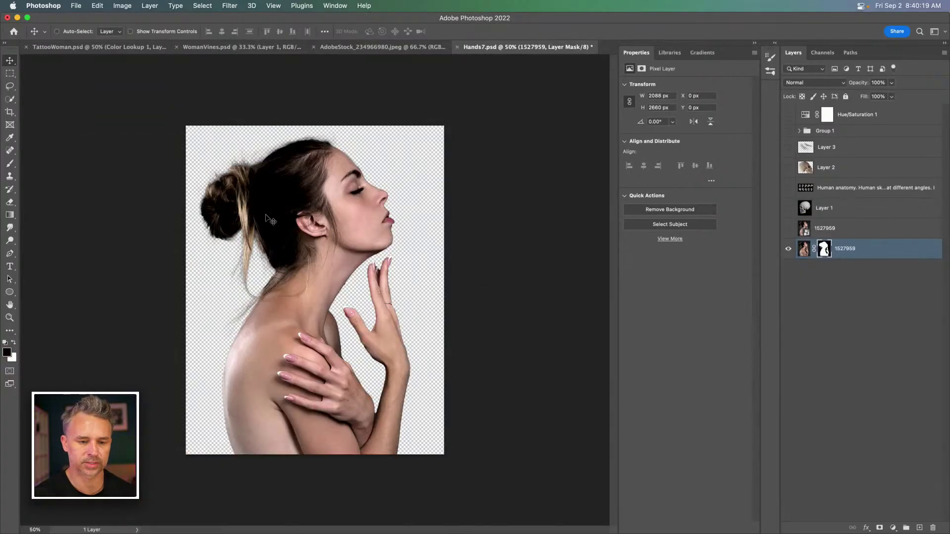
Add a new layer beneath the cut-out woman and fill it with a green, blue and cyan gradient preset
key("super+equal")
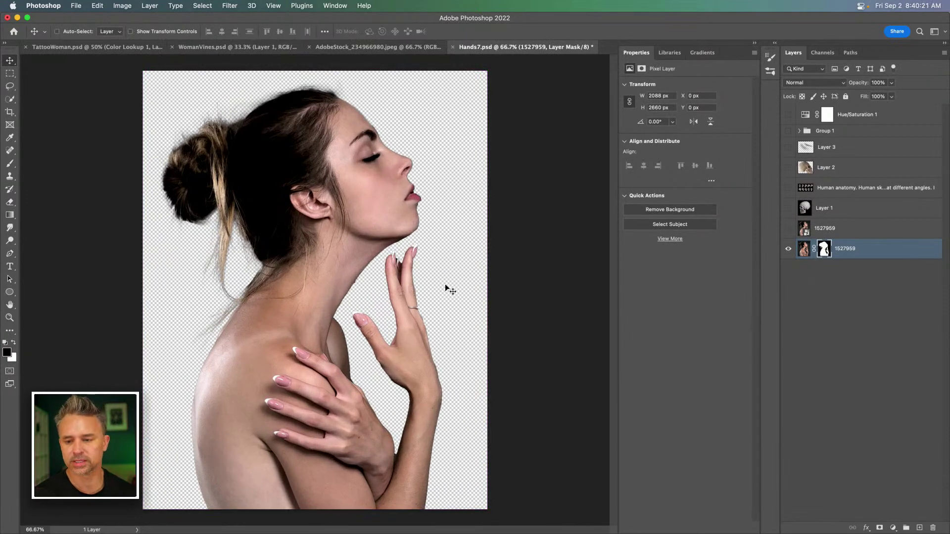
left_click(919, 528)
left_click_drag(876, 250, 875, 300)
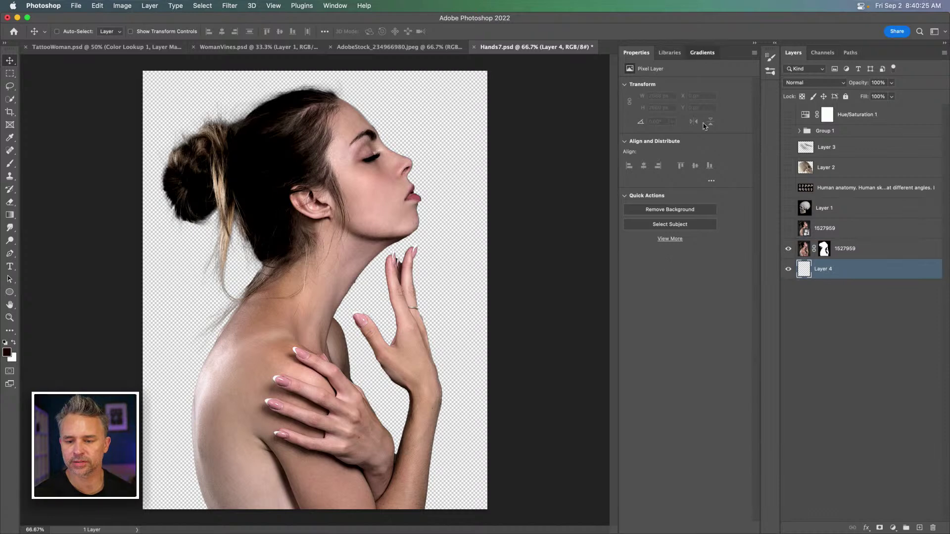
left_click(711, 53)
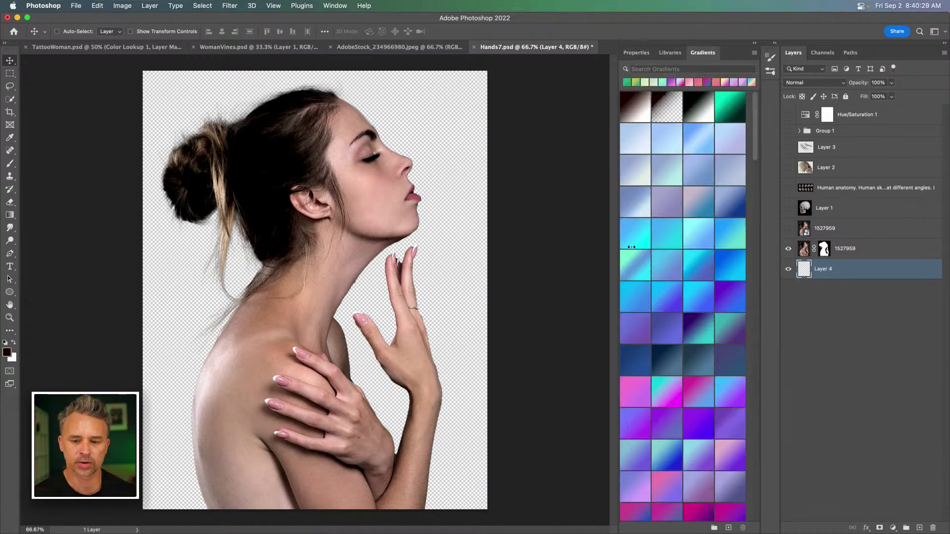
left_click_drag(629, 267, 863, 276)
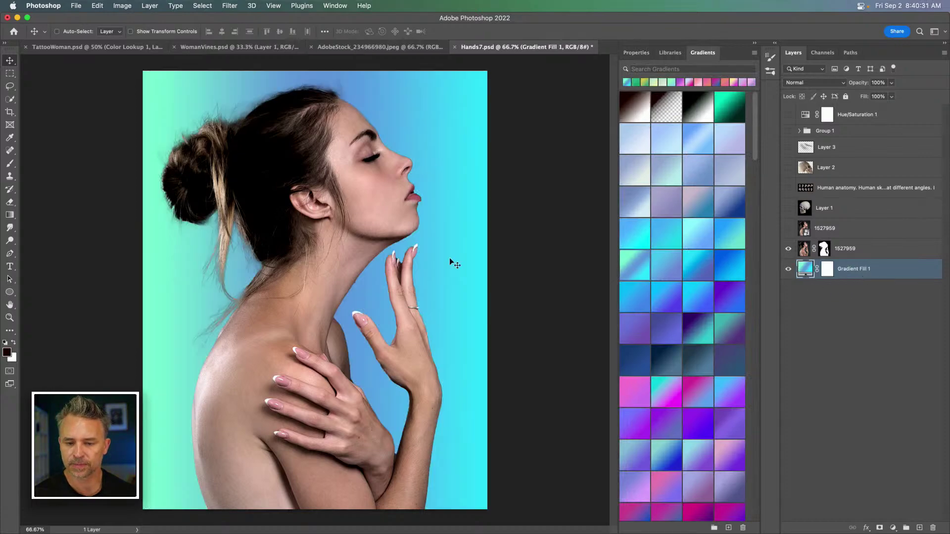
Examine the cutout edges around the chin, neck and fingers up close, comparing them with the original photo layer
left_click(312, 238, "super")
left_click(313, 237, "super")
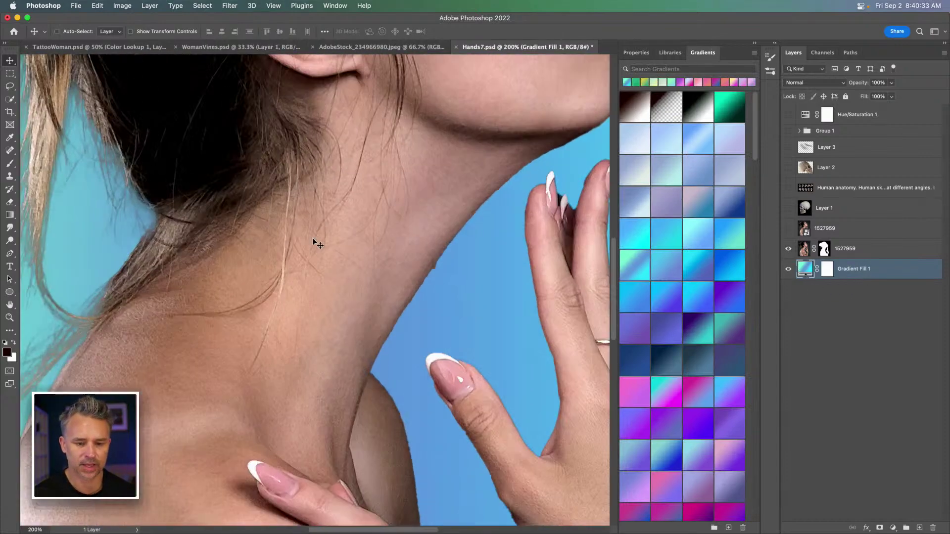
left_click_drag(315, 234, 272, 430)
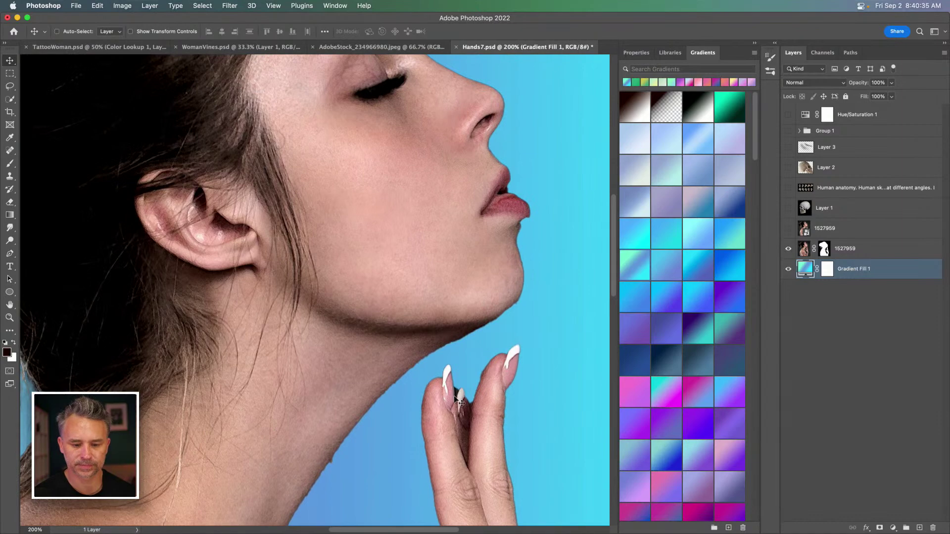
left_click(789, 248)
left_click(788, 249)
left_click(789, 228)
left_click(789, 229)
left_click(789, 229)
left_click(788, 228)
left_click(789, 229)
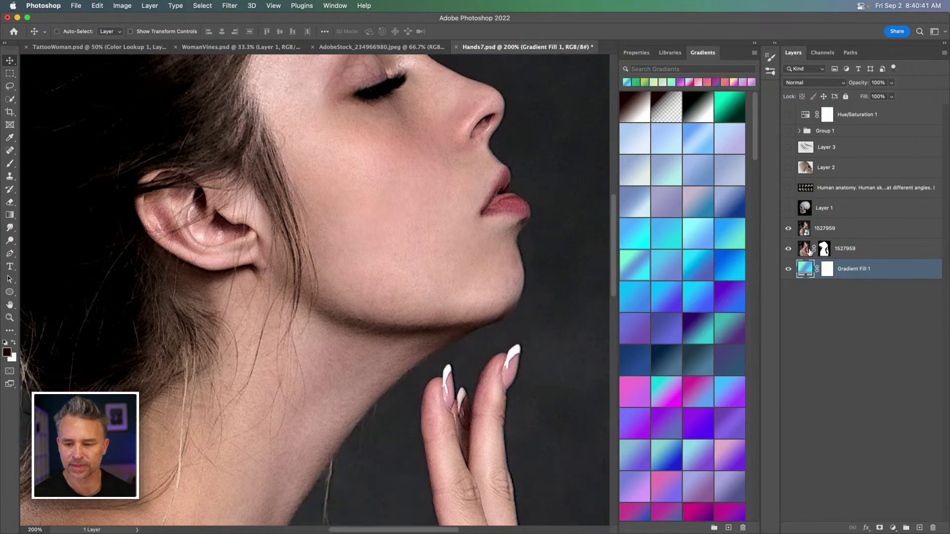
left_click(788, 228)
Open the woman's layer mask in Select and Mask and set the preview transparency to 84%
left_click(824, 249)
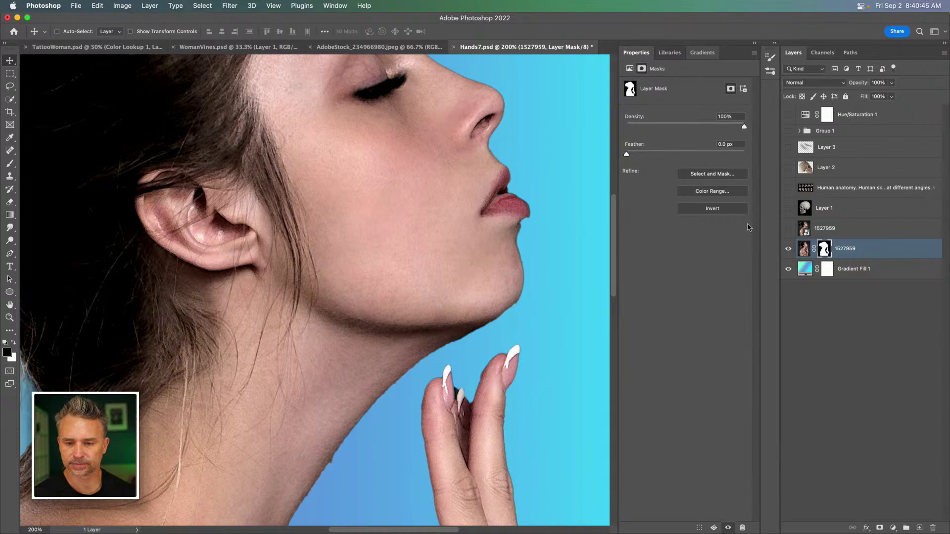
left_click(711, 174)
key("super+equal")
left_click_drag(605, 220, 537, 297)
left_click_drag(835, 147, 892, 155)
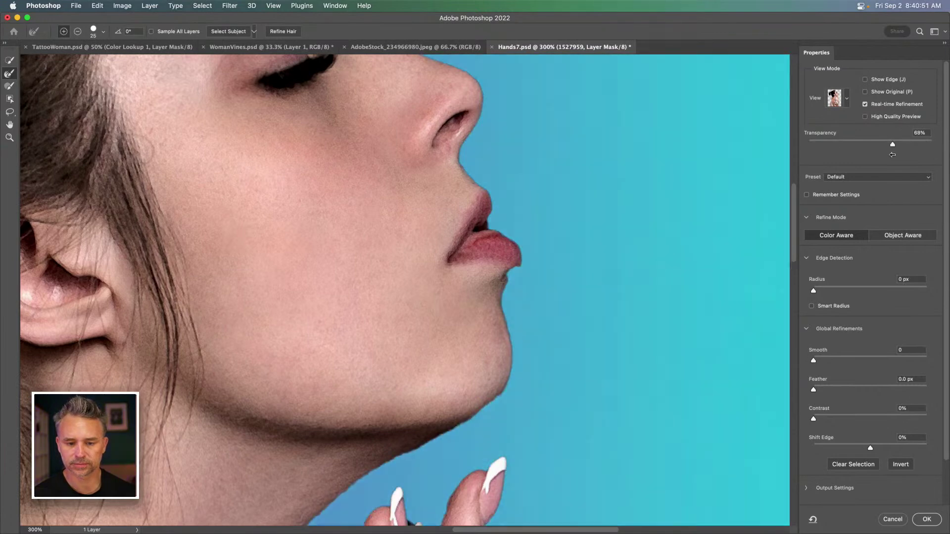
Clean up the mask along the lower lip, the ring and the fingertips with the Brush tool at small sizes
key("b")
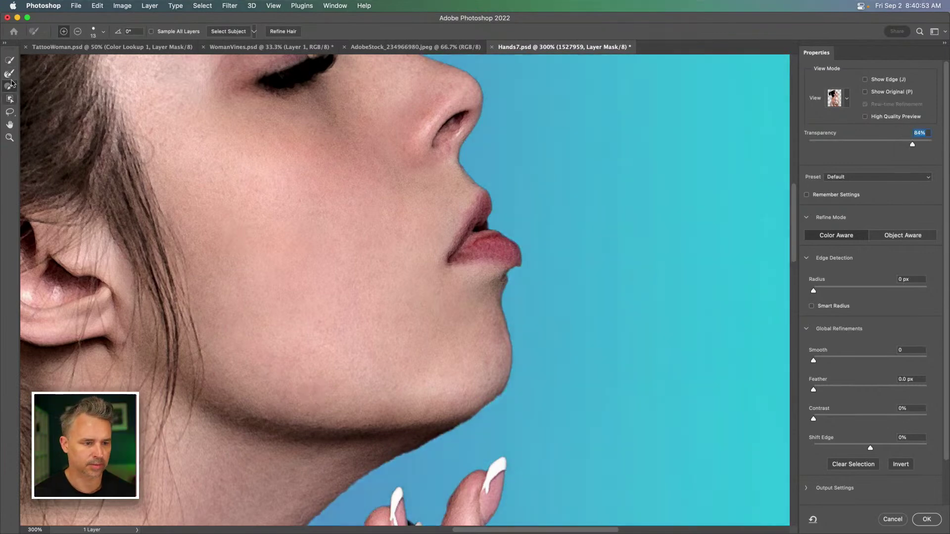
left_click_drag(511, 256, 505, 279)
left_click_drag(386, 414, 462, 55)
mouse_move(567, 377)
left_mouse_down()
mouse_move(532, 260)
mouse_move(554, 292)
left_mouse_up()
key("bracketleft")
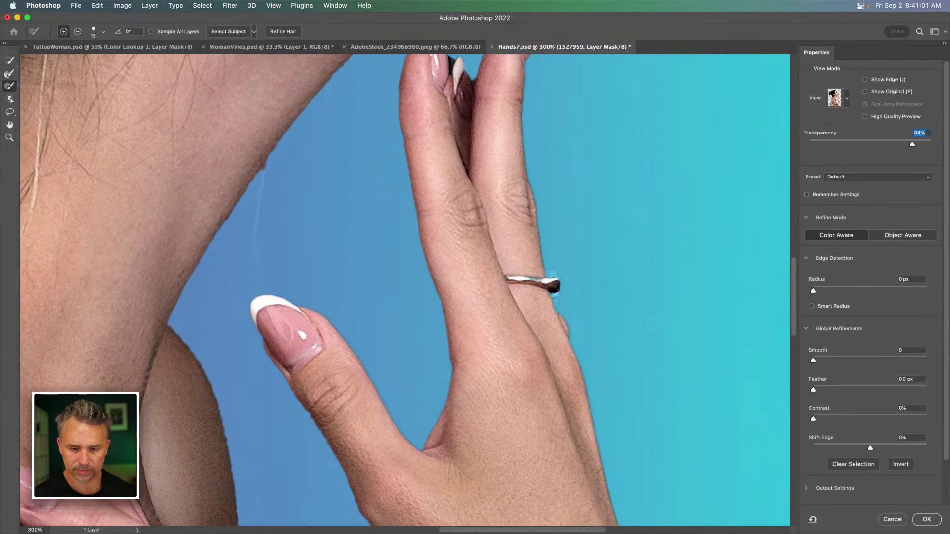
scroll(439, 147, "up", 10)
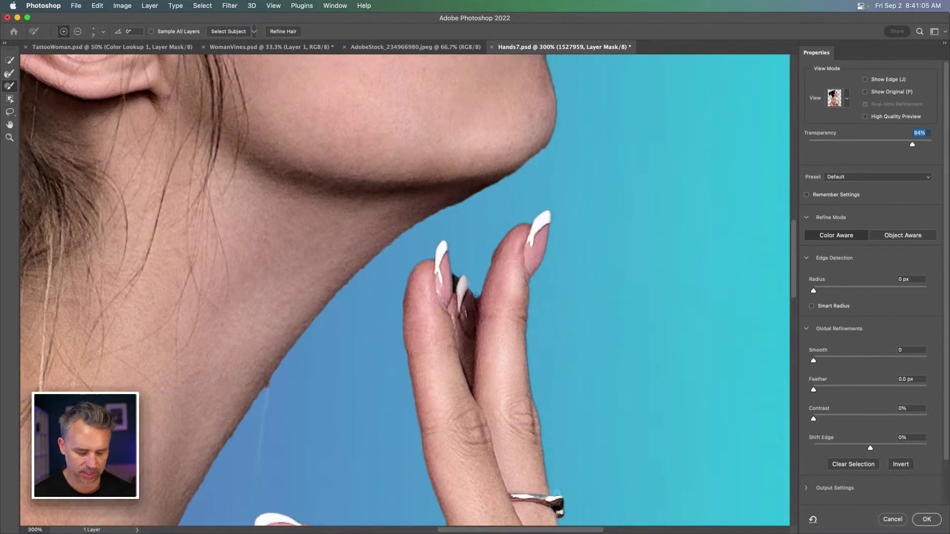
key("alt")
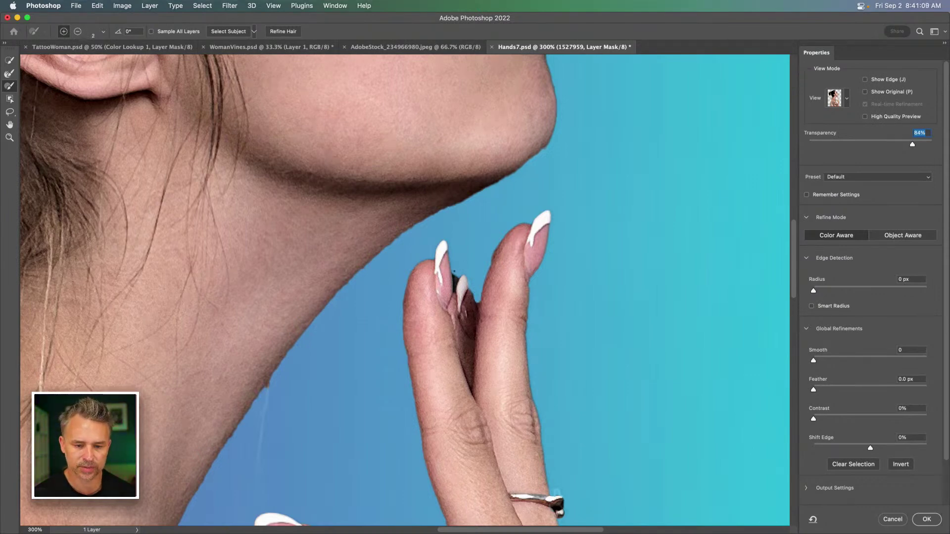
key("alt")
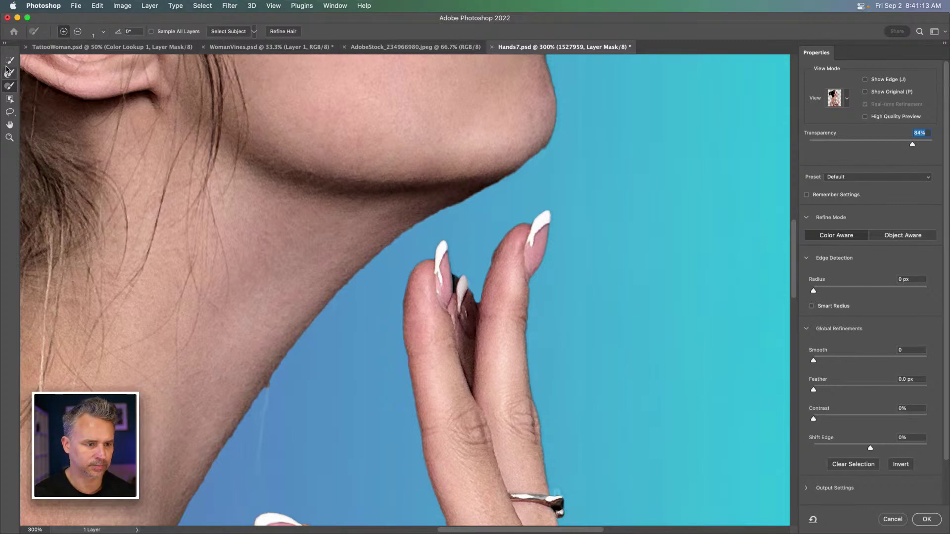
Subtract the dark gap between the fingertips from the mask with the Lasso tool and apply the refined mask
left_click(10, 112)
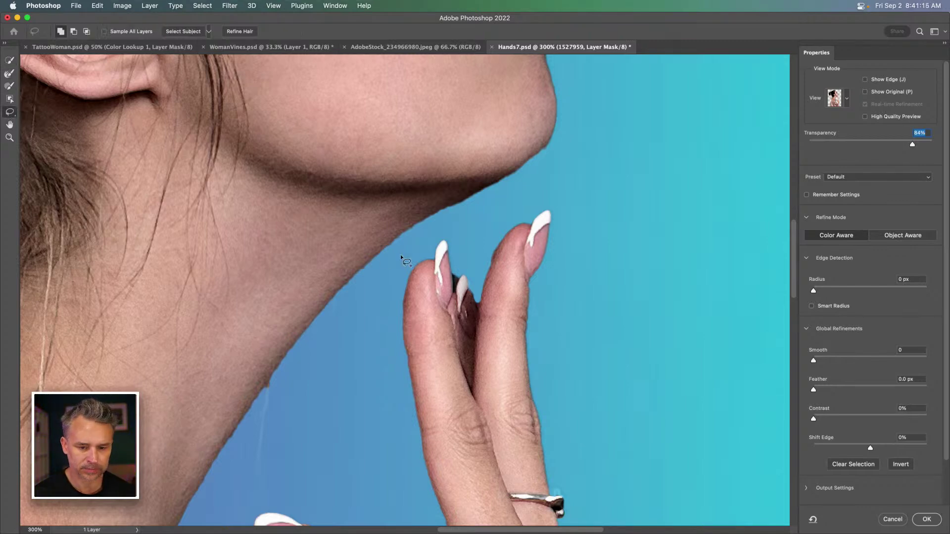
key("alt")
mouse_move(452, 263)
left_mouse_down()
mouse_move(453, 293)
mouse_move(473, 260)
mouse_move(480, 234)
left_mouse_up()
key("super+0")
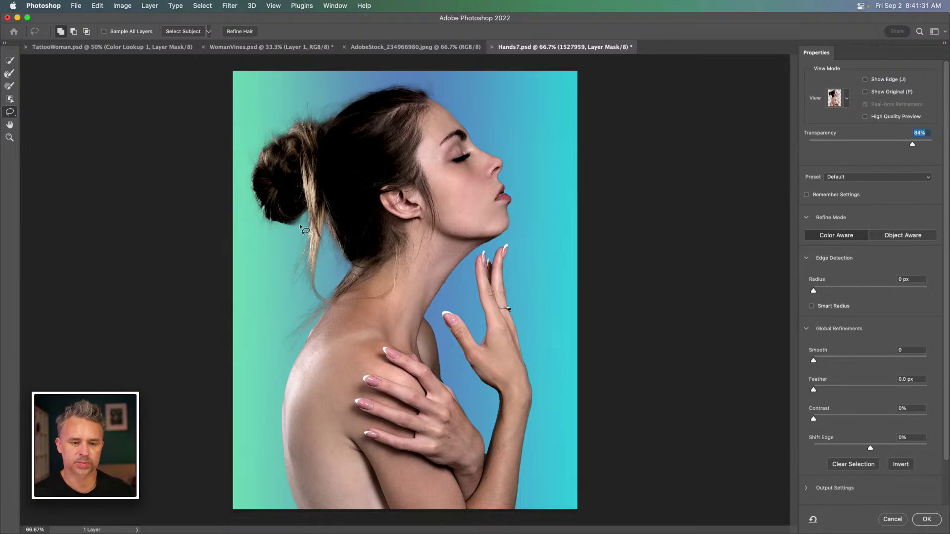
left_click(928, 519)
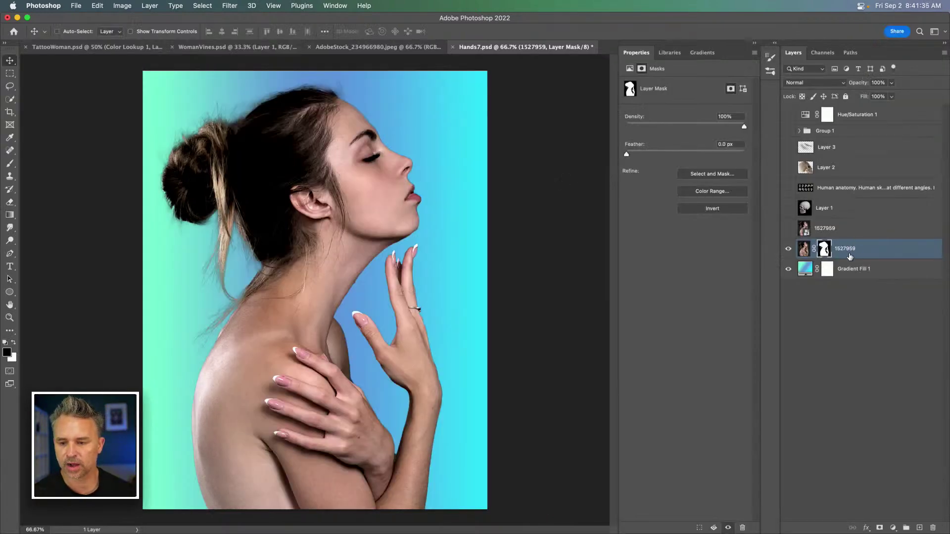
Rename the masked portrait layer to "woman"
double_click(845, 249)
type("woman")
key("Return")
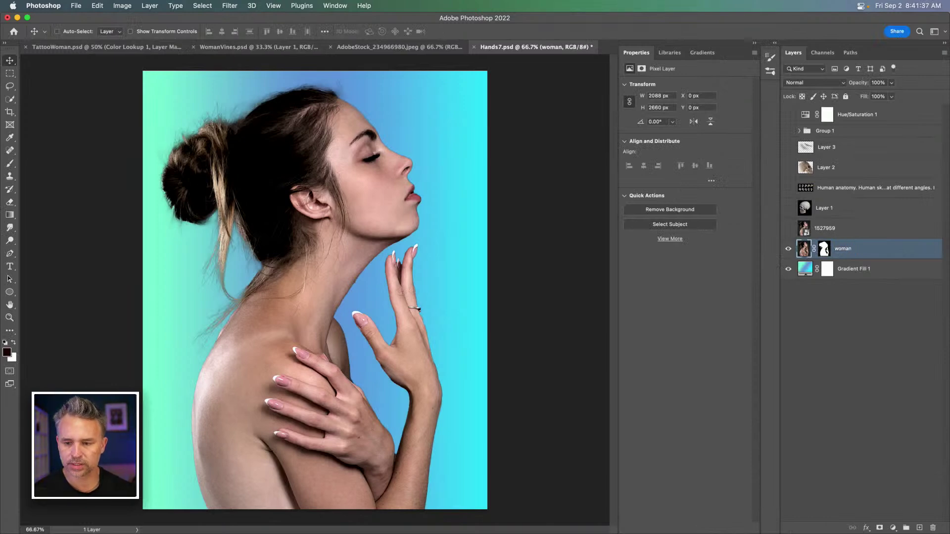
Browse the Nature library down to the rose and green branch cutouts, and show Group 1 with the butterflies and blossoms again
left_click(670, 52)
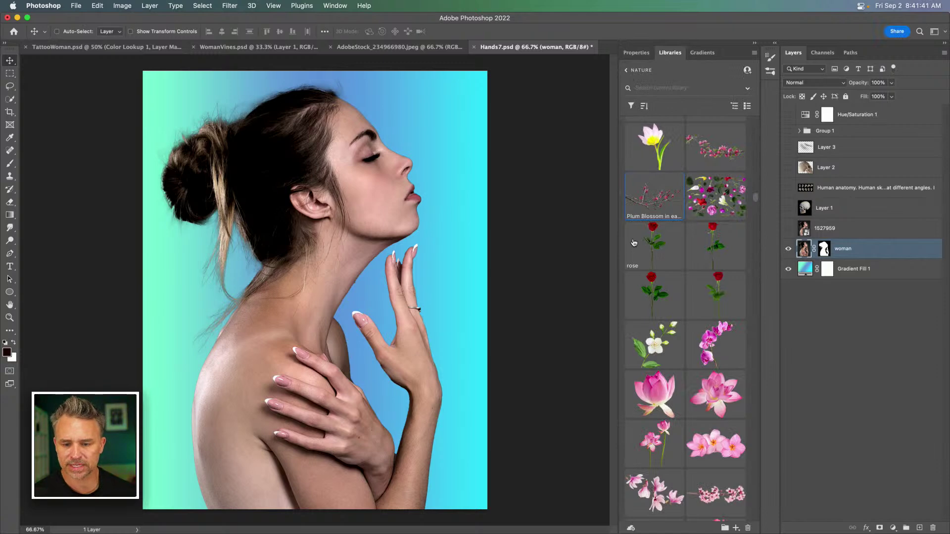
scroll(656, 289, "down", 10)
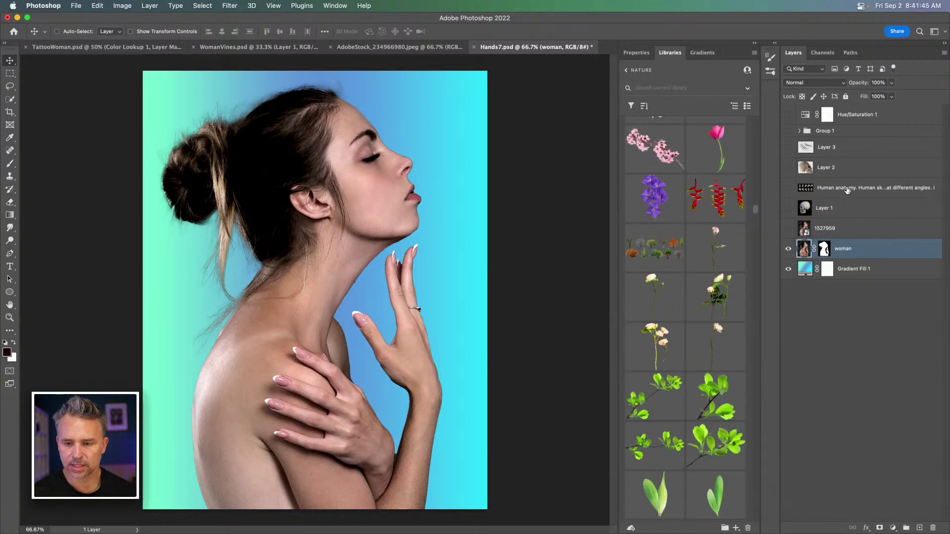
left_click(835, 131)
left_click(788, 131)
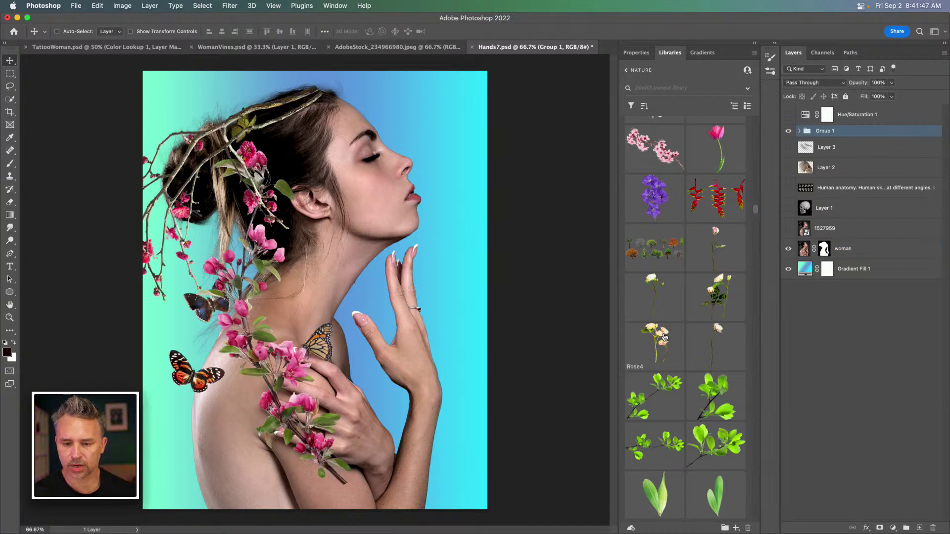
Place the Rose5, rose2, Rose1, Rose4 and Green Branch cutouts from the Nature library over the portrait
left_click_drag(714, 342, 454, 255)
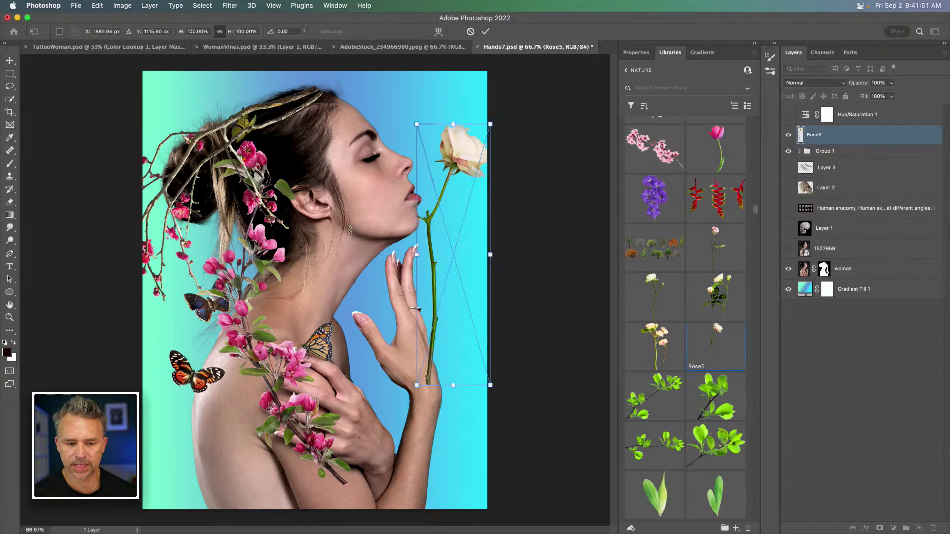
key("Return")
left_click_drag(652, 293, 383, 280)
key("Return")
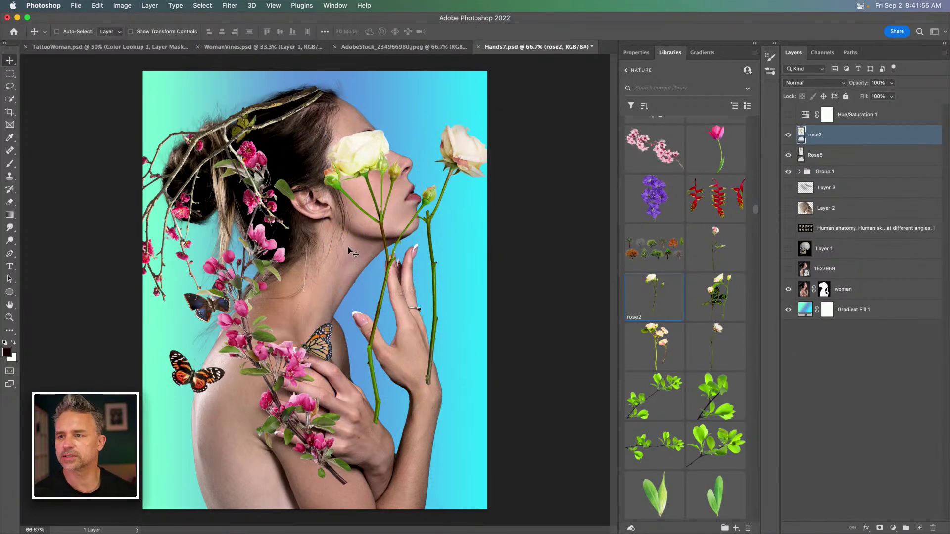
left_click_drag(715, 248, 340, 238)
key("Return")
left_click_drag(650, 350, 320, 282)
key("Return")
left_click_drag(651, 410, 362, 295)
key("Return")
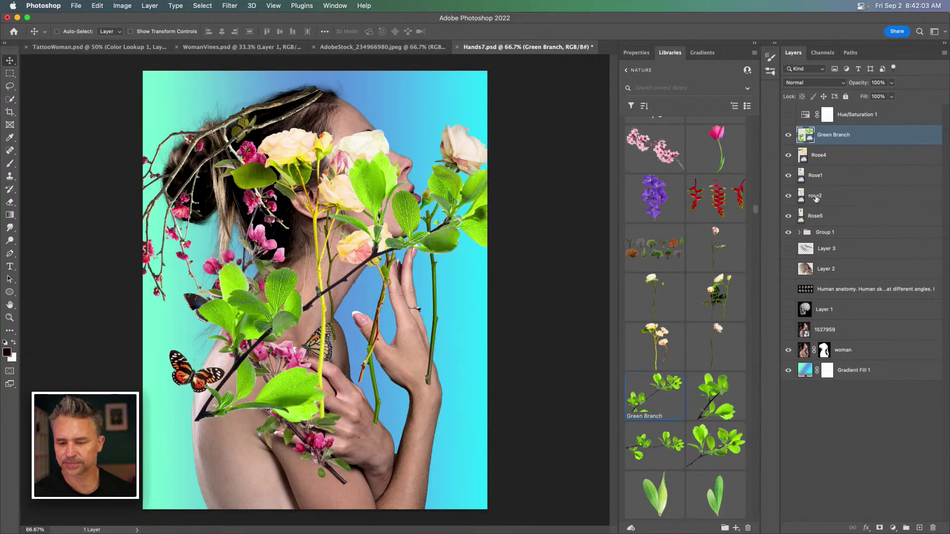
Place two ivy branch cutouts from the Nature library over the portrait, turning the second one upright across the woman
scroll(680, 321, "down", 10)
scroll(679, 320, "down", 2)
left_click_drag(655, 256, 313, 238)
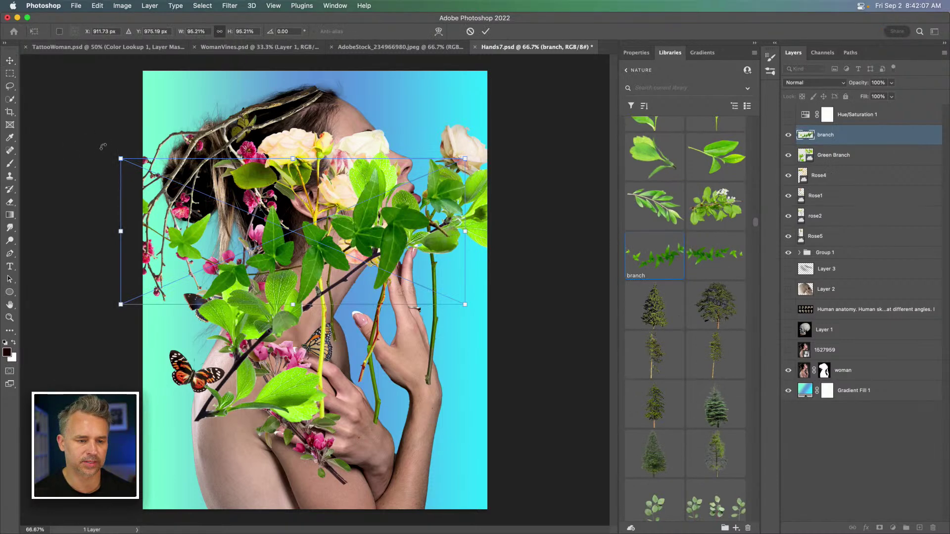
key("Return")
left_click_drag(727, 249, 318, 268)
left_click_drag(141, 208, 258, 435)
key("Return")
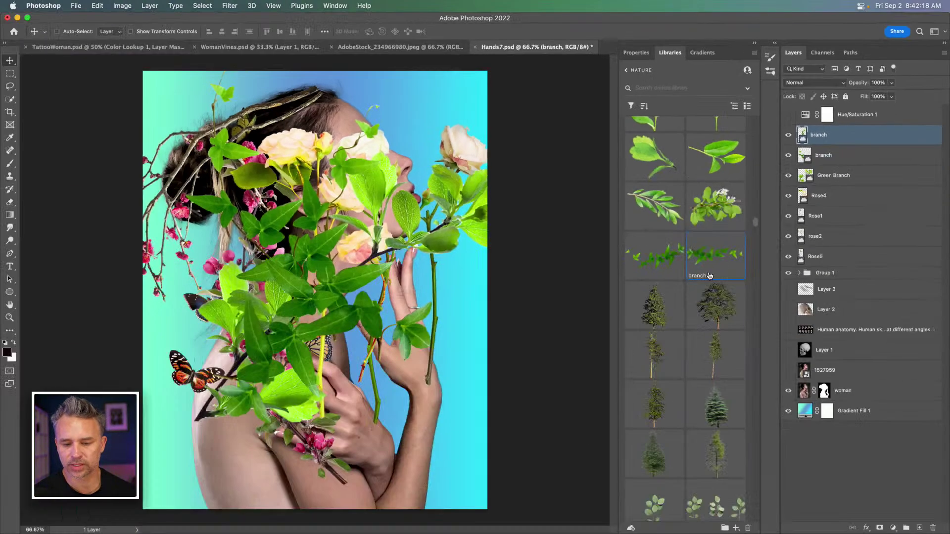
Place the green eucalyptus leaves, raspberry bush branch and dry branch cutouts from the Nature library over the portrait
scroll(567, 418, "down", 10)
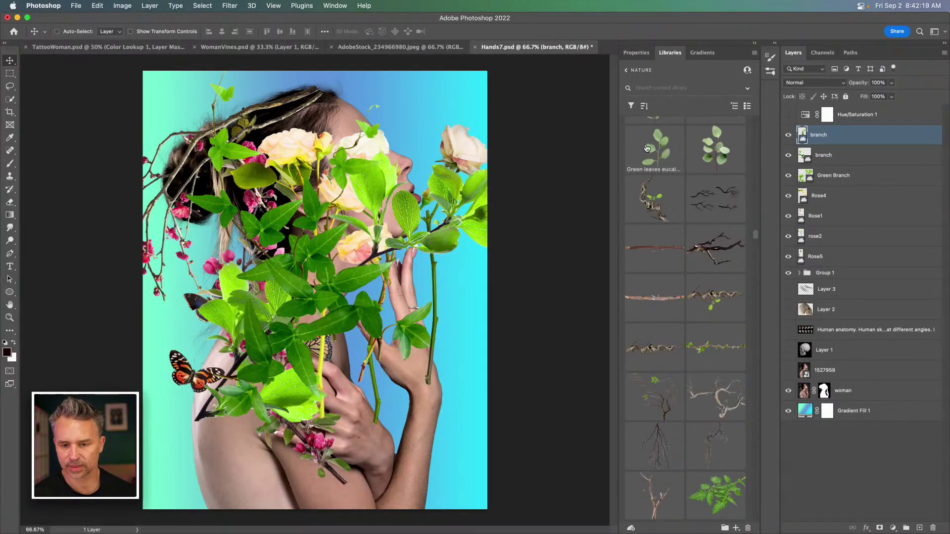
left_click_drag(651, 146, 402, 218)
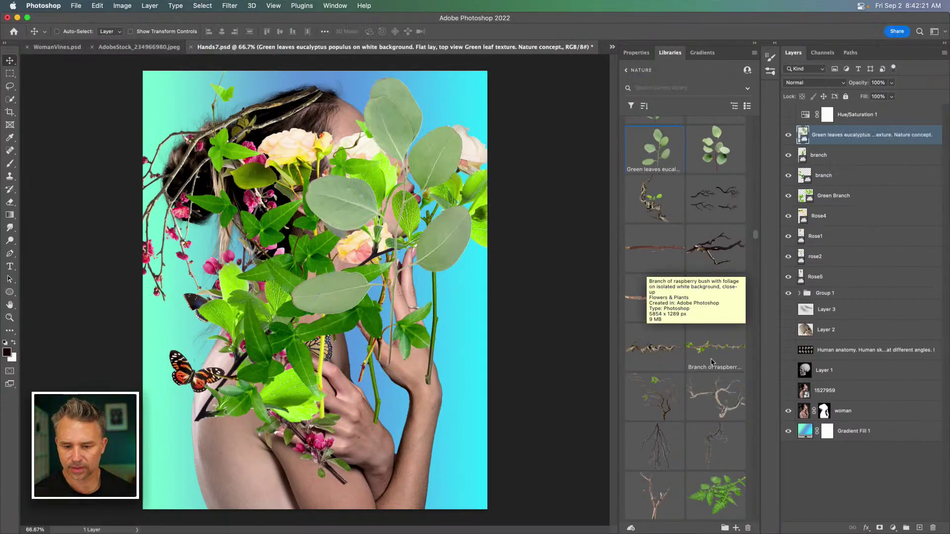
left_click_drag(562, 333, 400, 252)
scroll(645, 318, "down", 3)
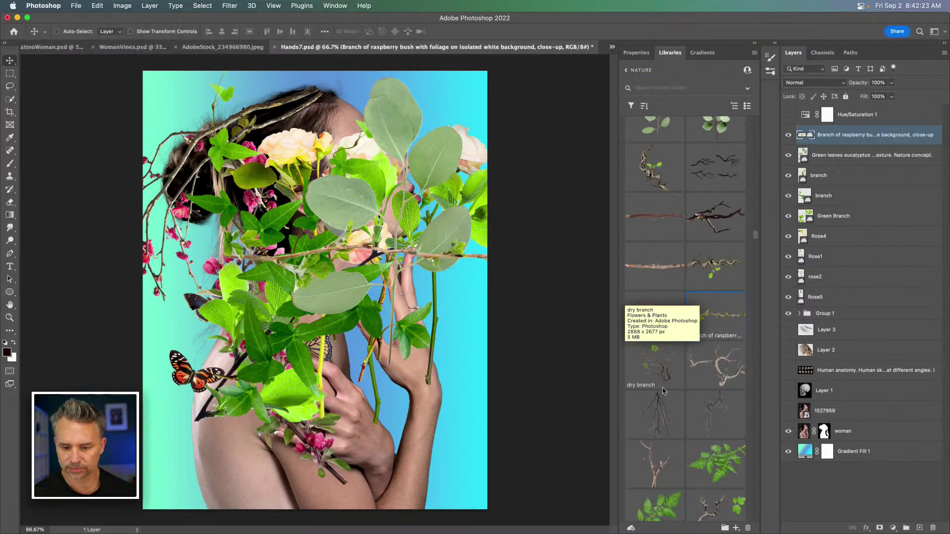
left_click_drag(651, 323, 284, 297)
key("Return")
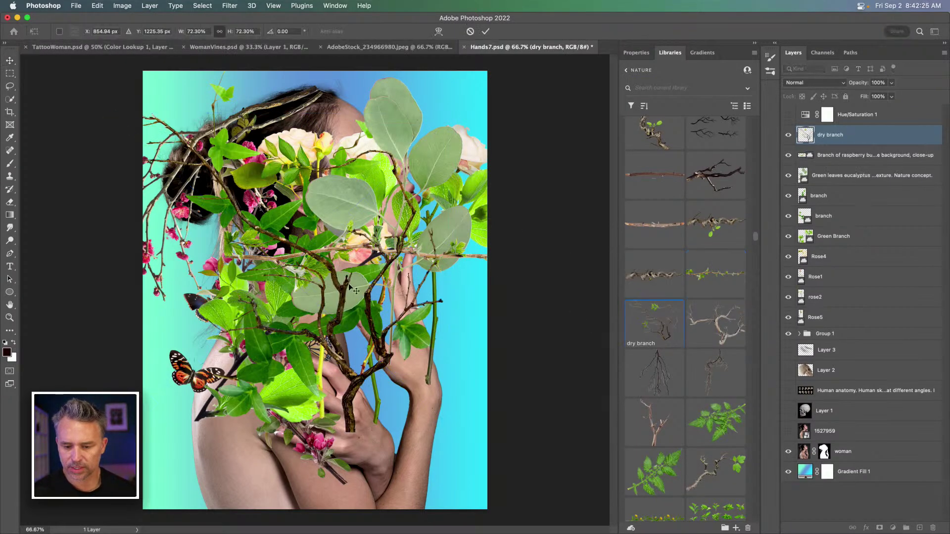
Group all layers from dry branch down to Rose5 and hide that group
left_click(836, 322, "shift")
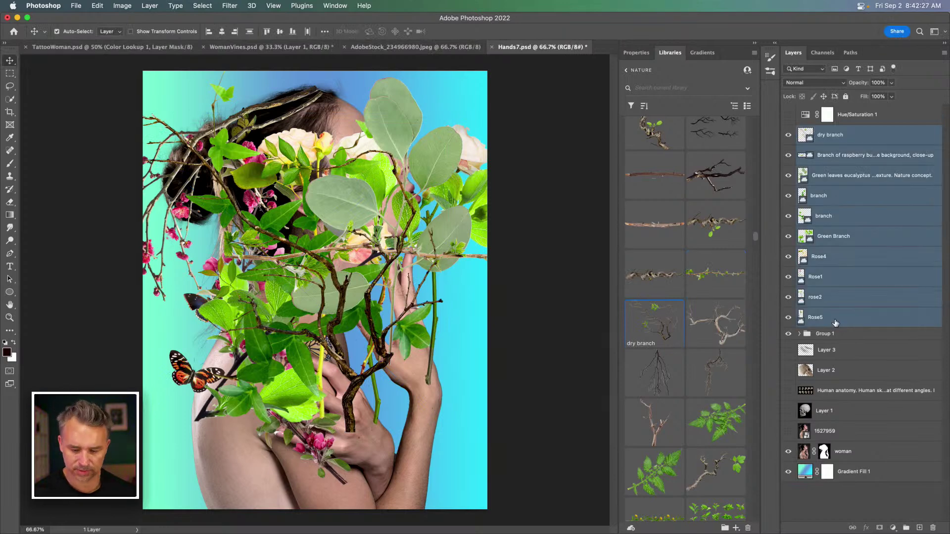
key("super+g")
left_click(788, 131)
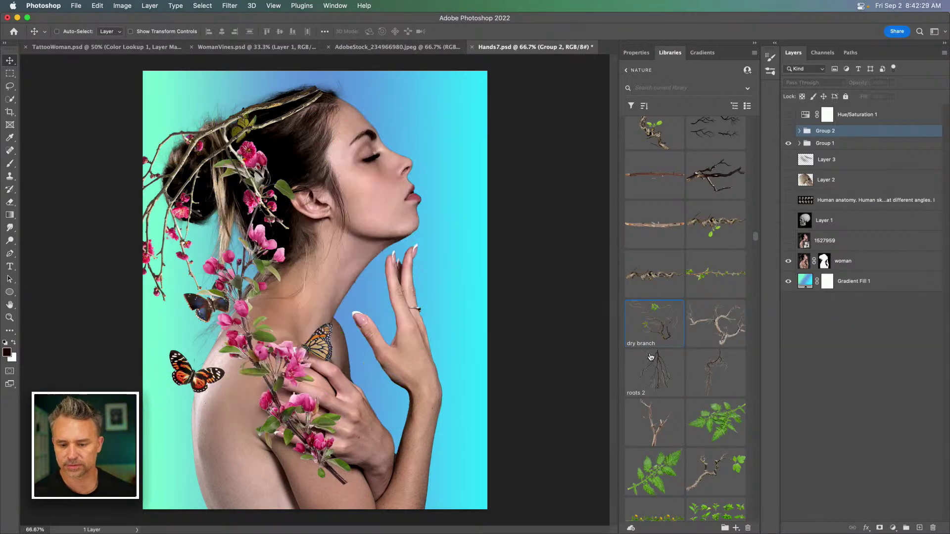
Place a bare branch, a leafy twig and a long ivy branch from the Nature library over the portrait
scroll(644, 406, "up", 2)
scroll(645, 405, "down", 10)
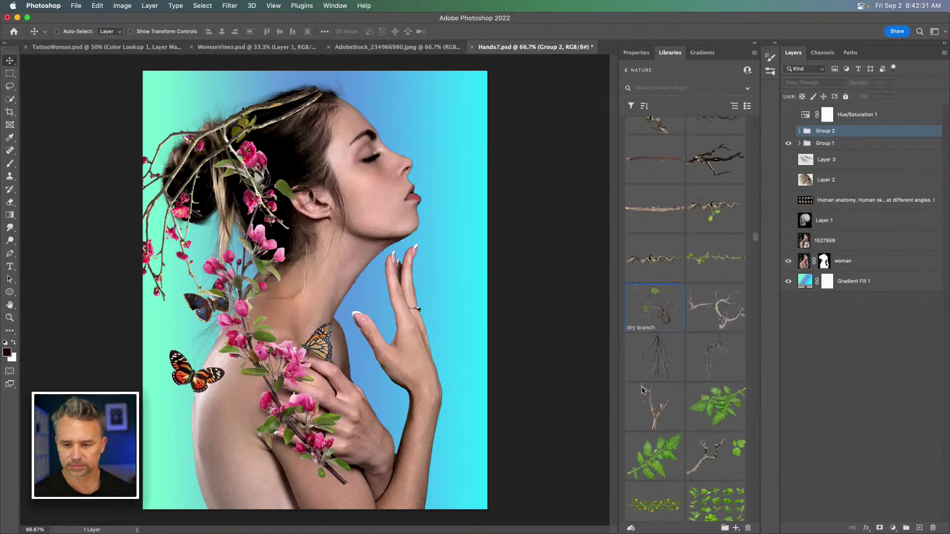
left_click_drag(649, 349, 294, 245)
key("Return")
left_click_drag(715, 396, 261, 255)
key("Return")
left_click_drag(655, 451, 295, 263)
key("Return")
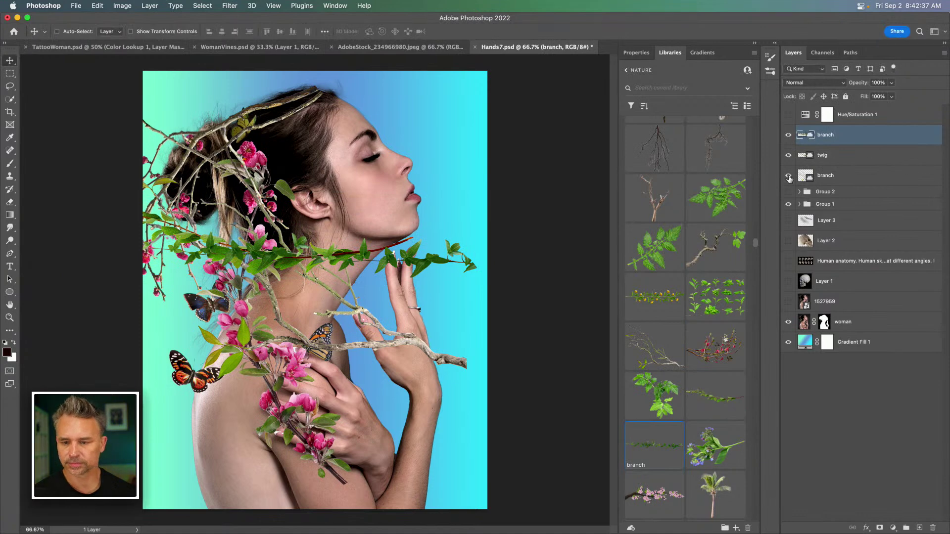
Move the two branch layers and the twig layer into the hidden Group 2
double_click(825, 176)
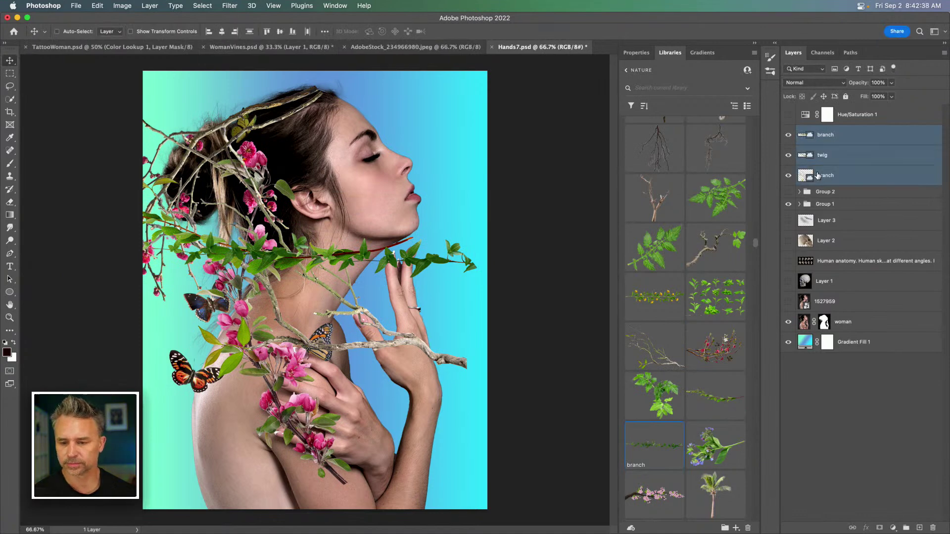
left_click(879, 134, "shift")
left_click_drag(871, 134, 864, 191)
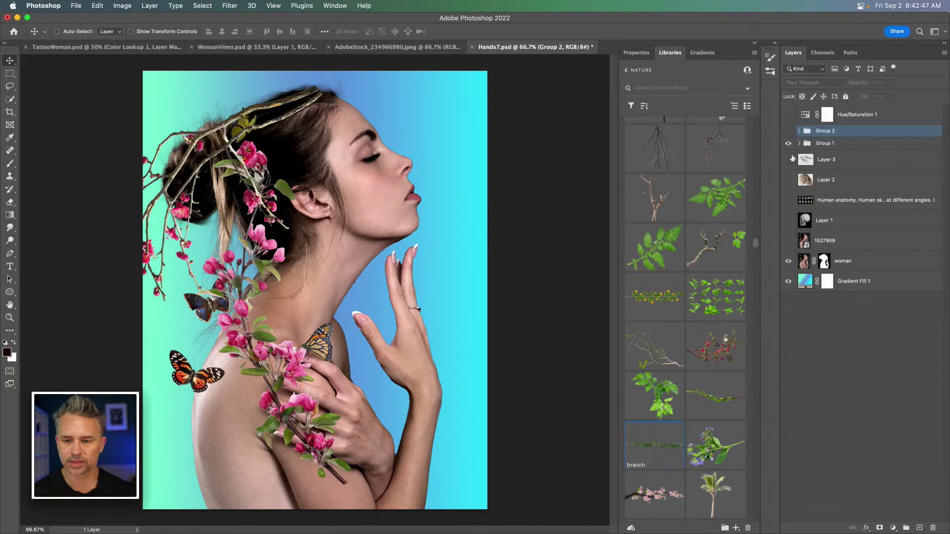
Hide Group 1 with the butterflies and blossoms, and make the woman layer active
left_click(788, 143)
left_click(788, 143)
left_click(788, 143)
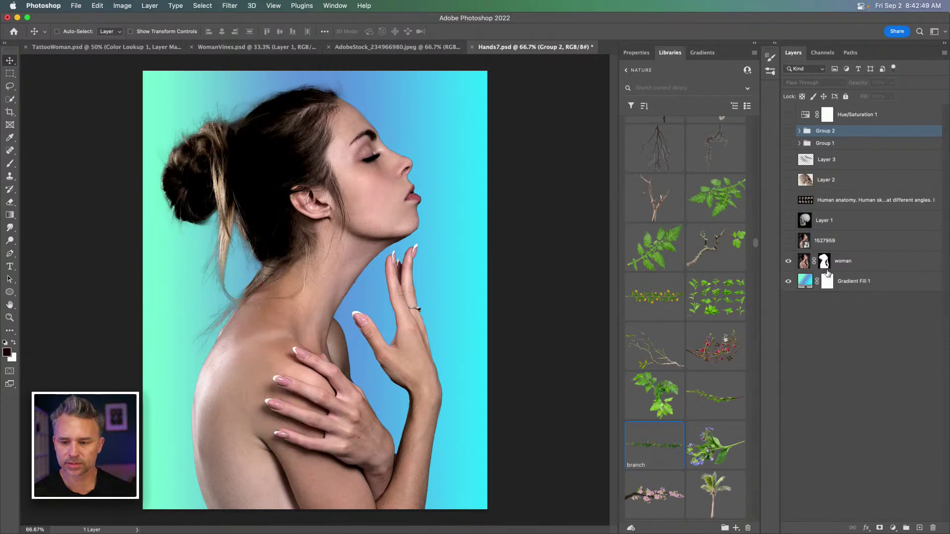
left_click(812, 258)
left_click(122, 6)
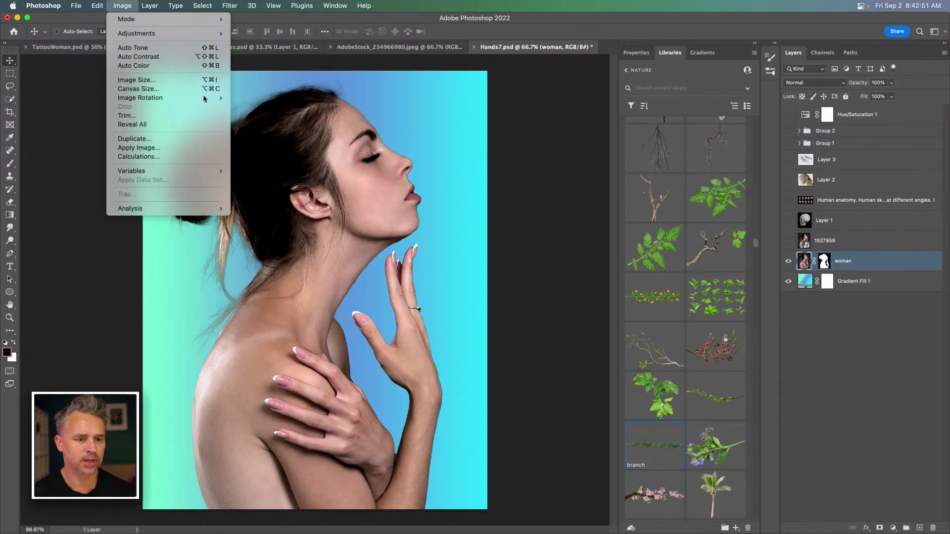
left_click(665, 62)
Collapse the cutout categories in the Nature library and browse Full Nature Images for a forest backdrop
scroll(641, 195, "up", 10)
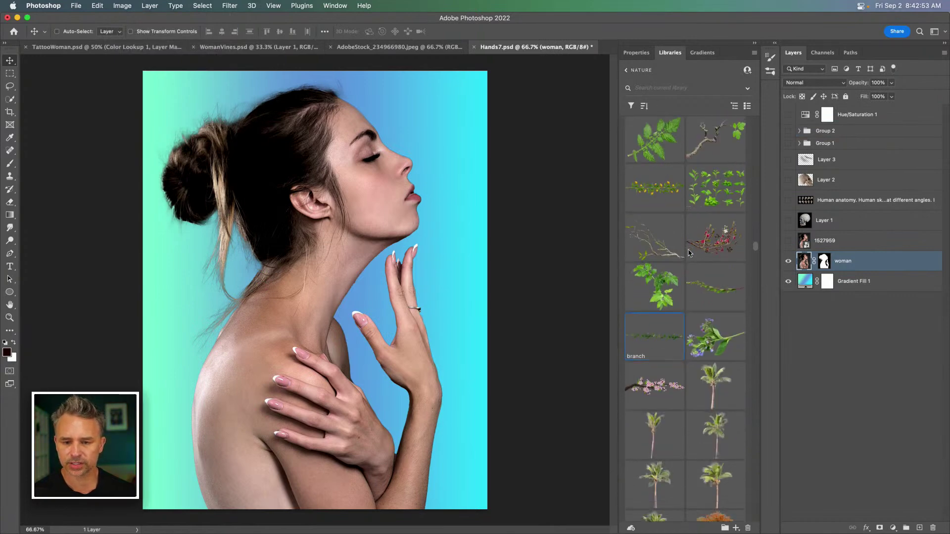
scroll(643, 198, "up", 15)
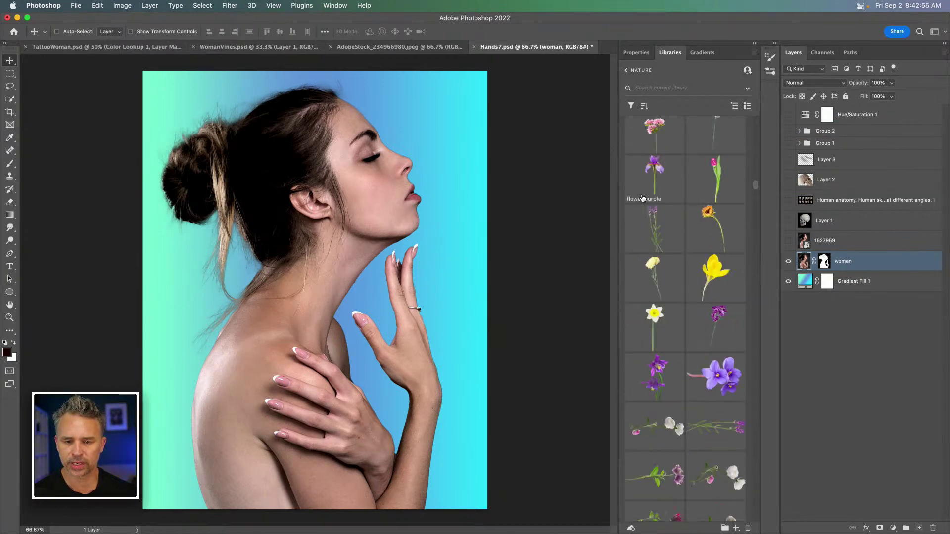
left_click(627, 144)
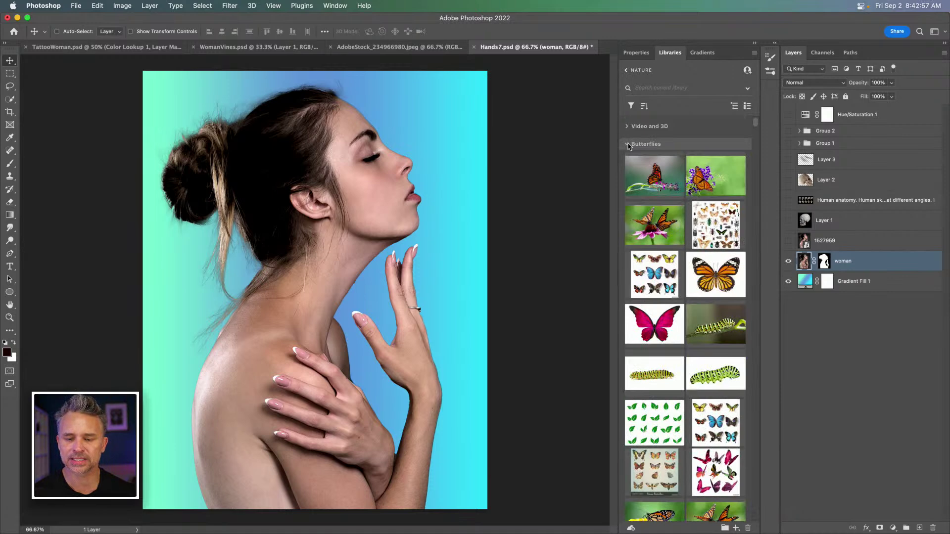
left_click(627, 234)
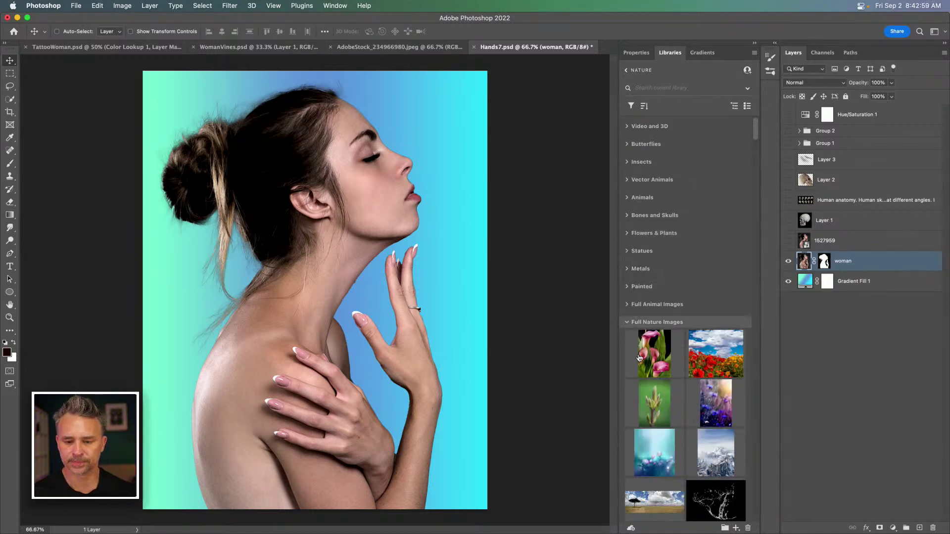
left_click(628, 322)
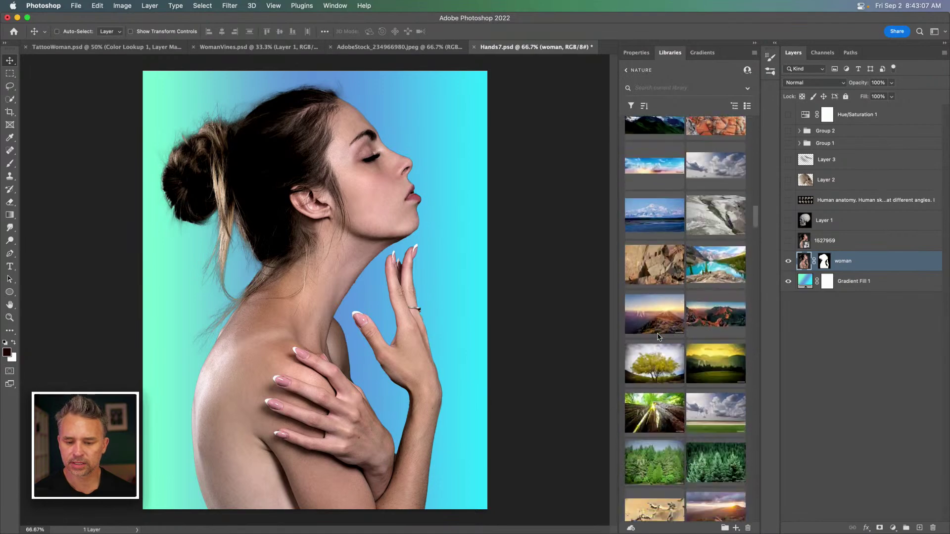
scroll(658, 338, "down", 15)
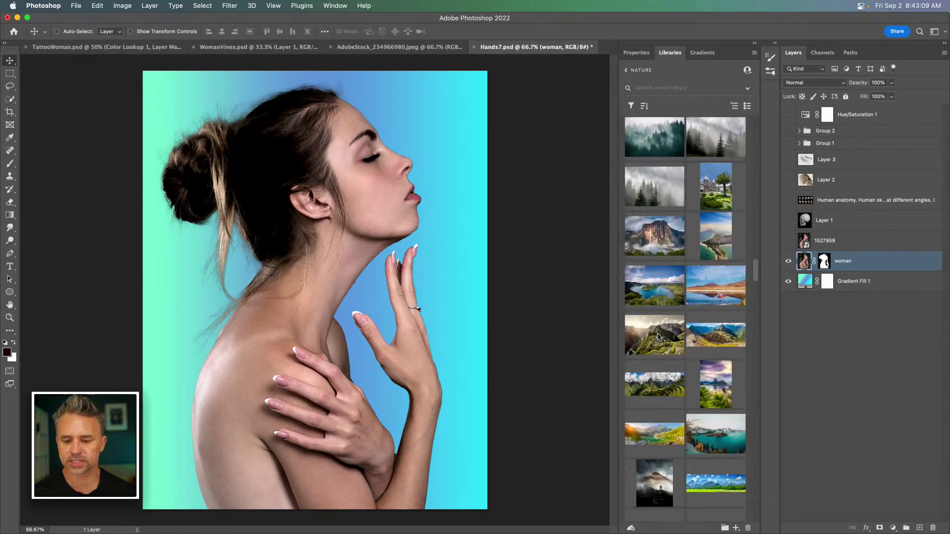
scroll(658, 338, "down", 10)
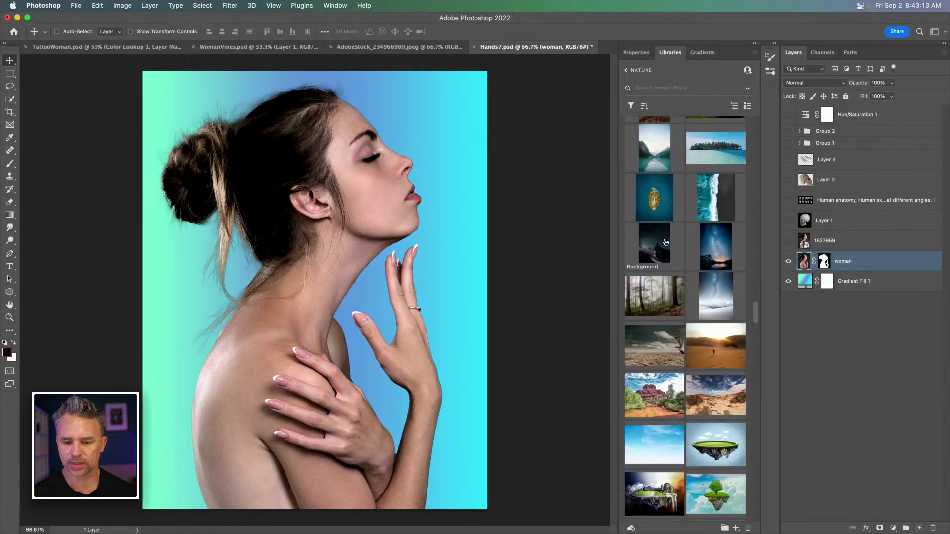
scroll(665, 242, "down", 2)
scroll(664, 208, "down", 6)
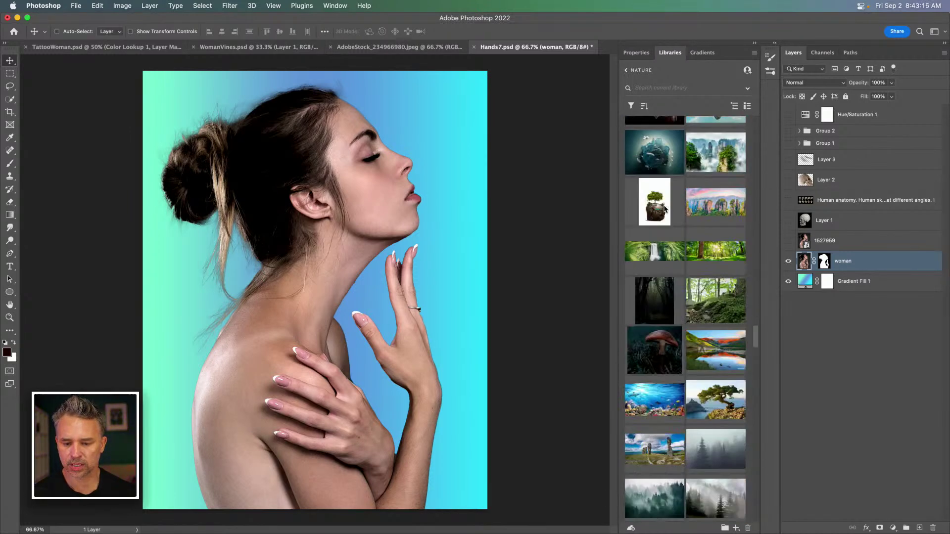
scroll(653, 276, "down", 8)
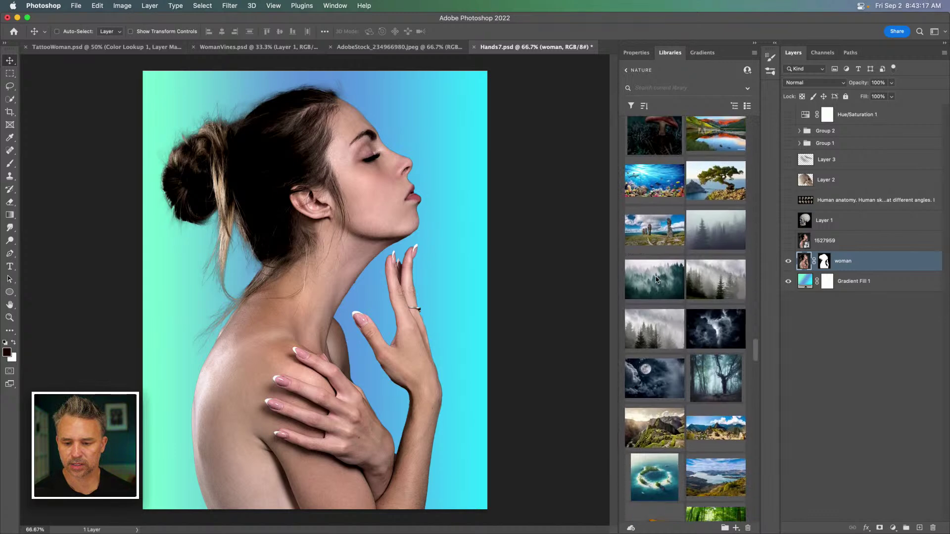
Place the misty forest image Background above the woman layer and enlarge it to cover the whole canvas
left_click_drag(715, 324, 261, 236)
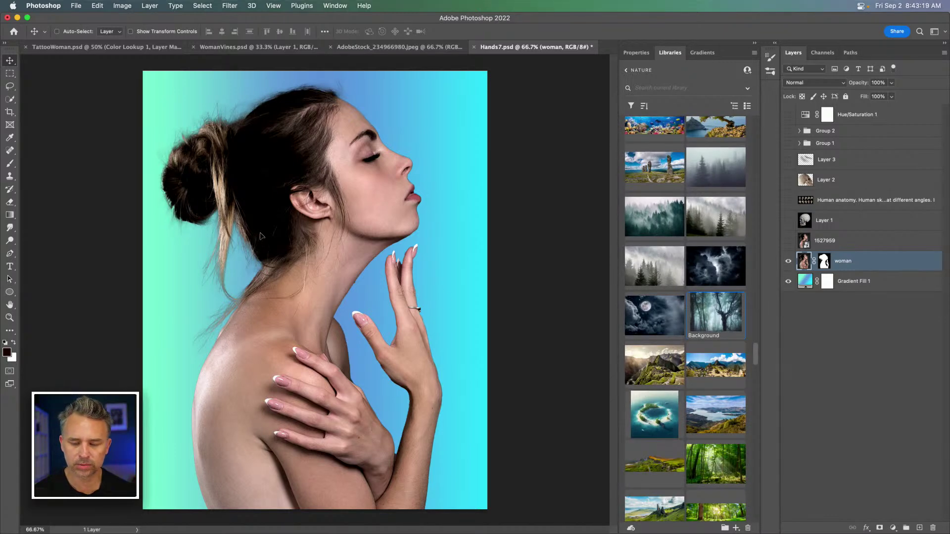
left_click_drag(204, 216, 323, 364)
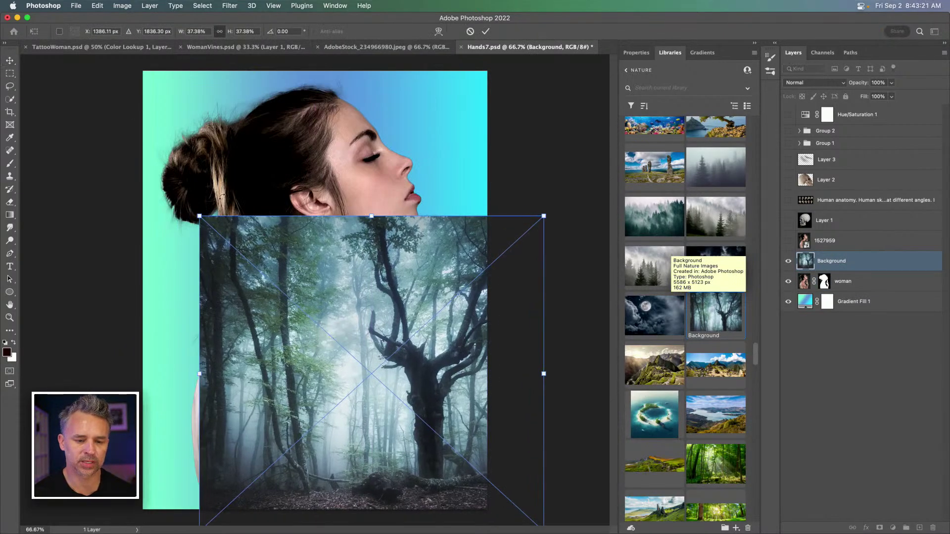
left_click_drag(200, 223, 2, 39)
left_click_drag(317, 386, 351, 417)
key("Return")
Place the "Morning sunlight beaming through misty forest" image and enlarge it to span the width of the canvas
scroll(704, 273, "down", 5)
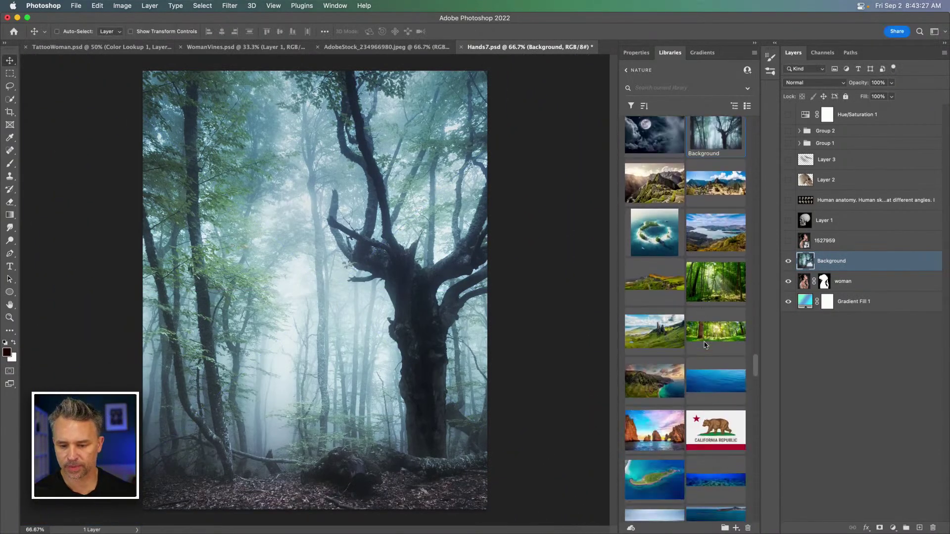
left_click_drag(703, 272, 347, 250)
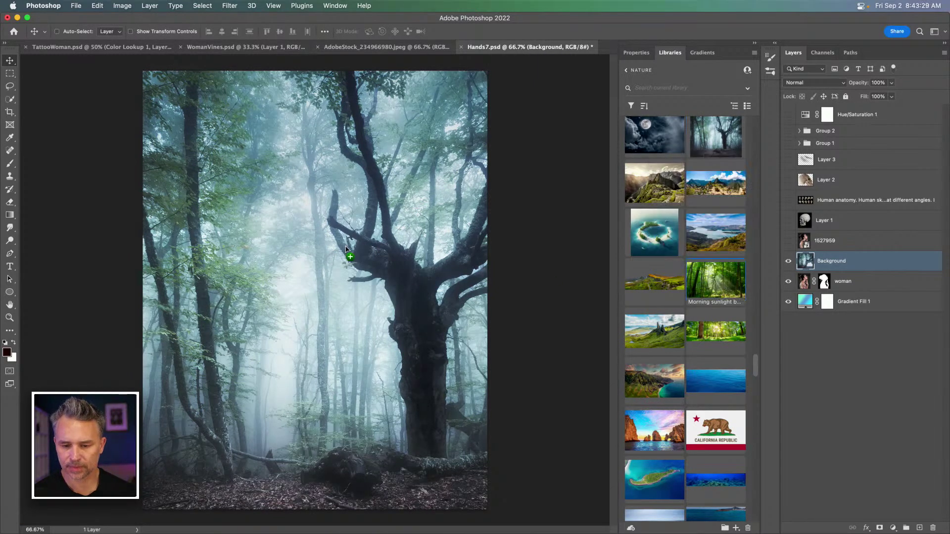
left_click_drag(258, 214, 358, 387)
left_click_drag(250, 277, 4, 40)
left_click_drag(83, 38, 83, 39)
key("Return")
Place the Ancient Groves Nature Trail forest image from the Nature library across the middle of the canvas
scroll(705, 362, "down", 10)
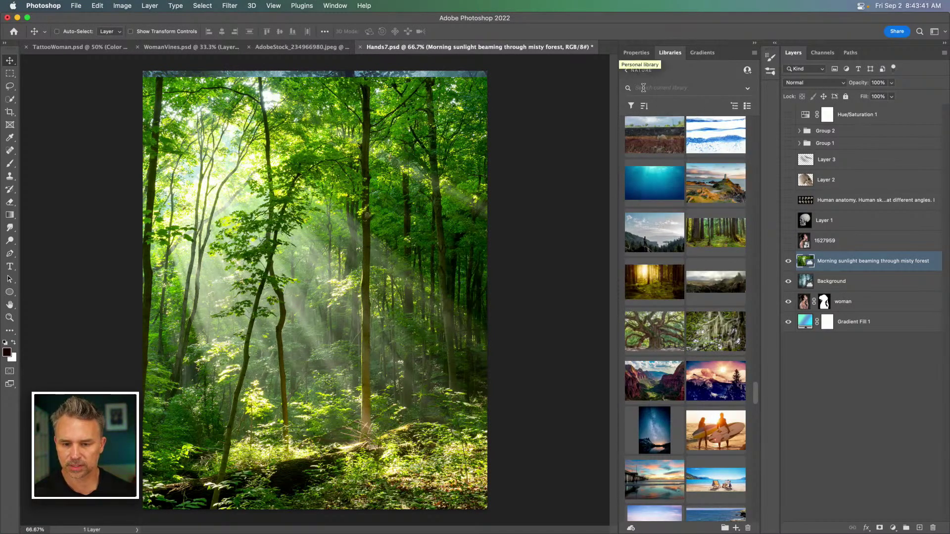
scroll(656, 124, "up", 5)
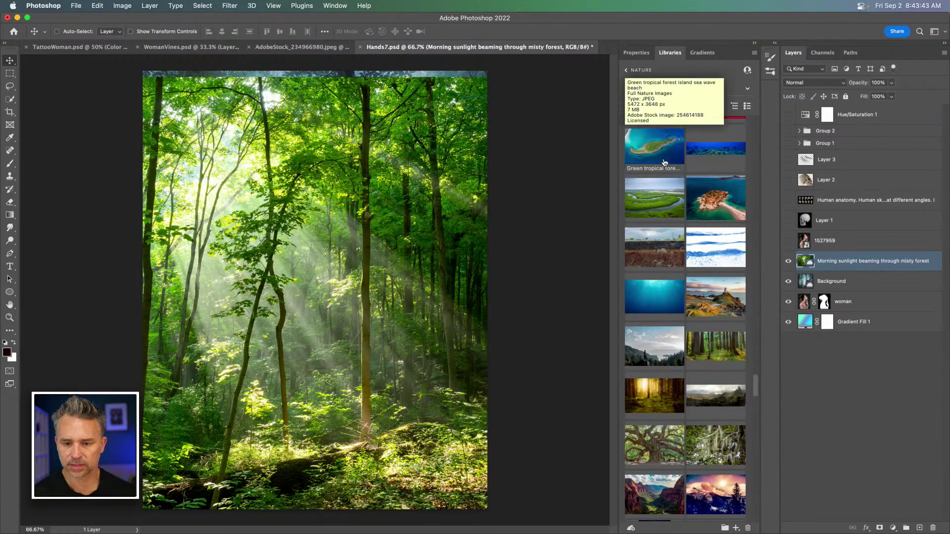
left_click_drag(710, 355, 305, 280)
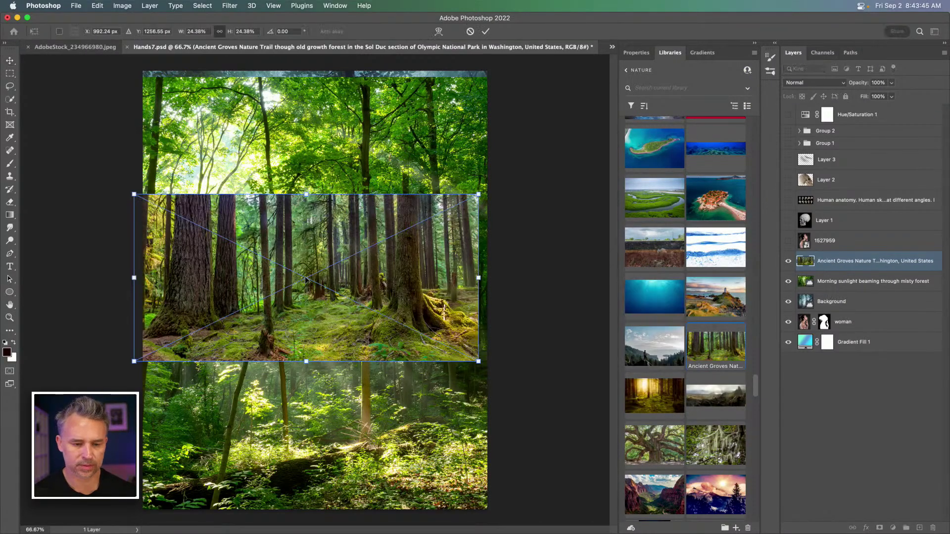
key("Return")
Place the grey misty "forest" image from the end of the Nature library's Full Nature Images onto the canvas
scroll(690, 372, "down", 6)
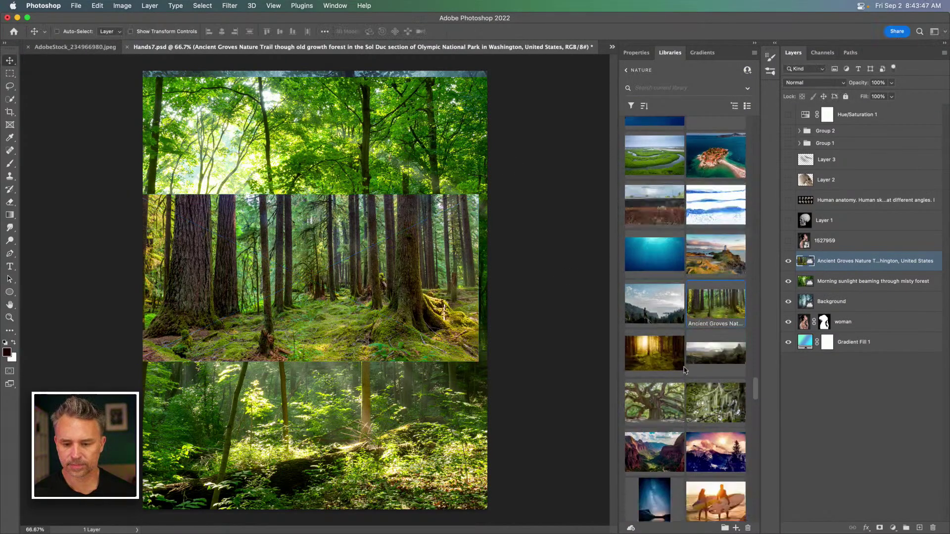
scroll(691, 372, "down", 10)
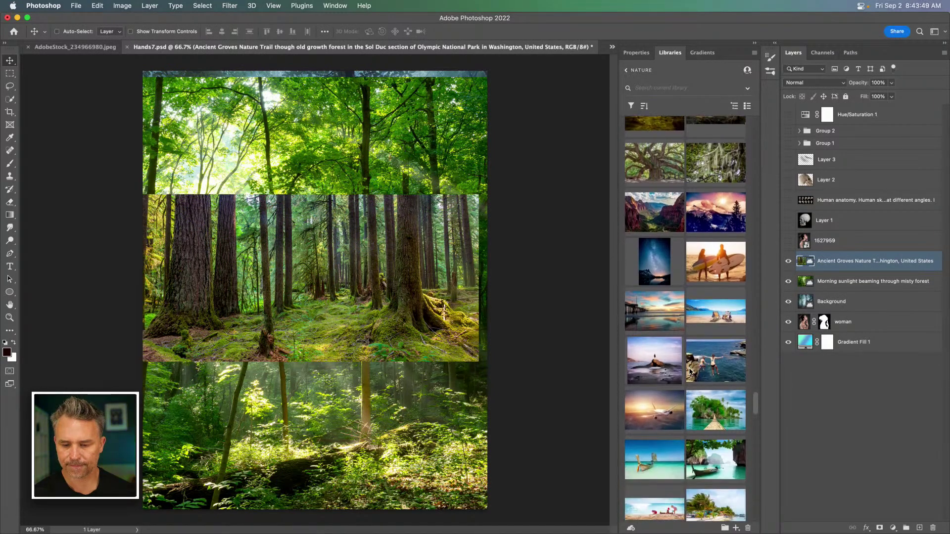
scroll(690, 372, "down", 6)
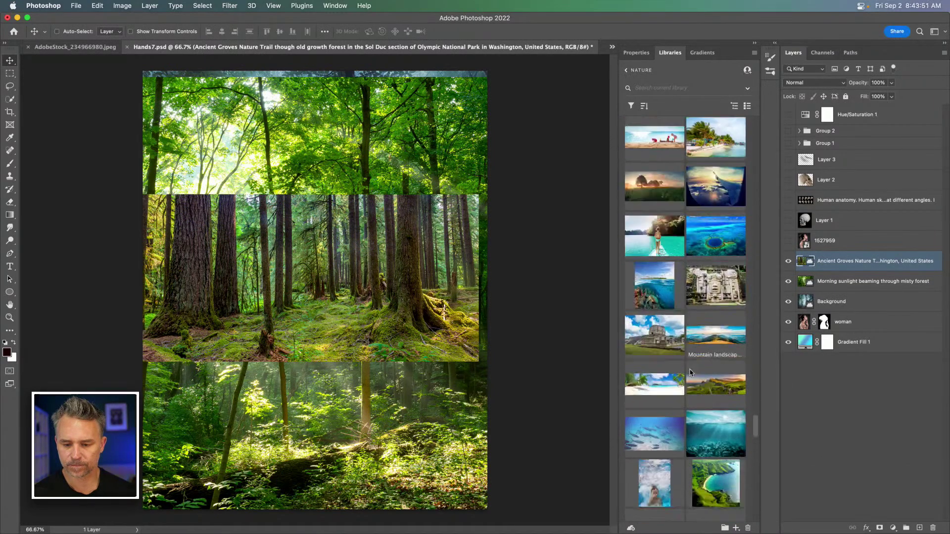
scroll(691, 373, "down", 10)
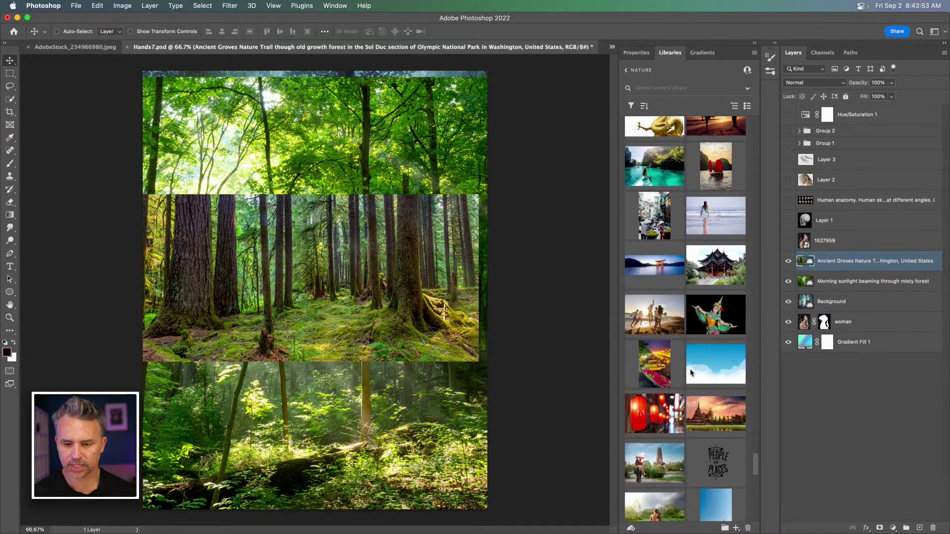
scroll(691, 372, "down", 3)
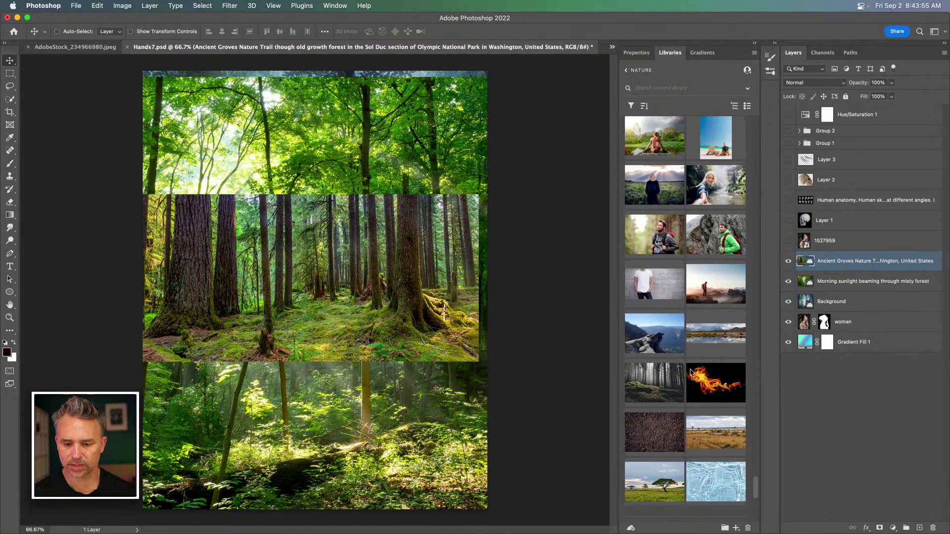
left_click_drag(658, 340, 380, 438)
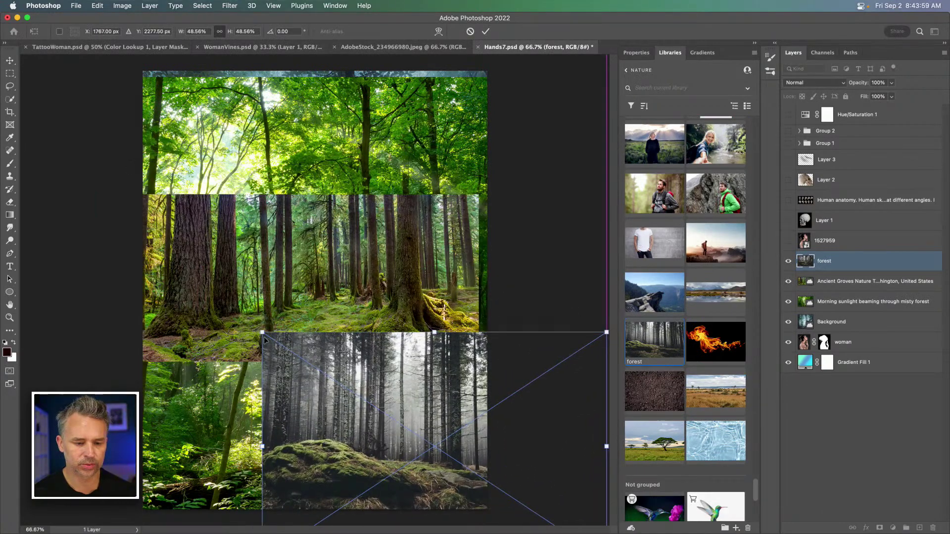
Enlarge the forest image to cover the whole canvas and shift it so the mossy mound fills the foreground
left_click_drag(260, 333, 3, 11)
left_click_drag(346, 249, 177, 315)
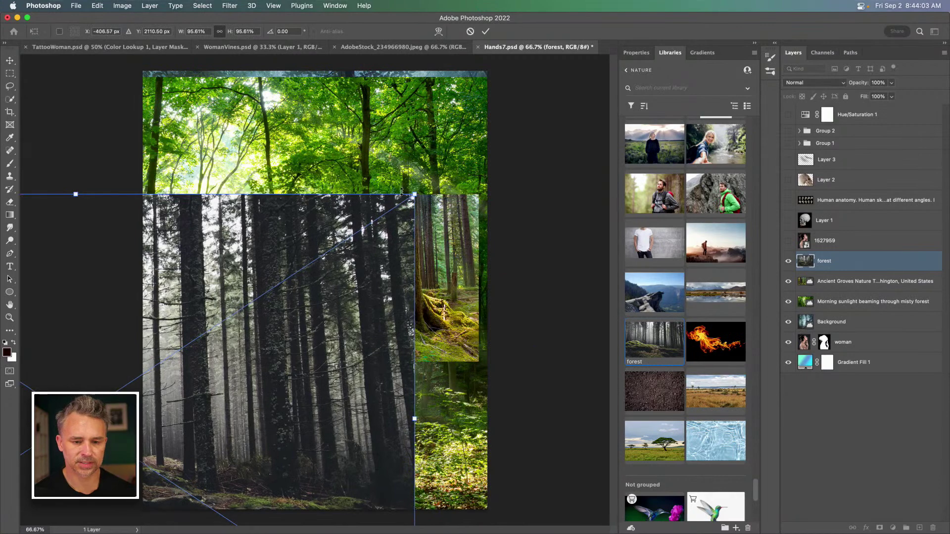
left_click_drag(436, 184, 666, 29)
key("Return")
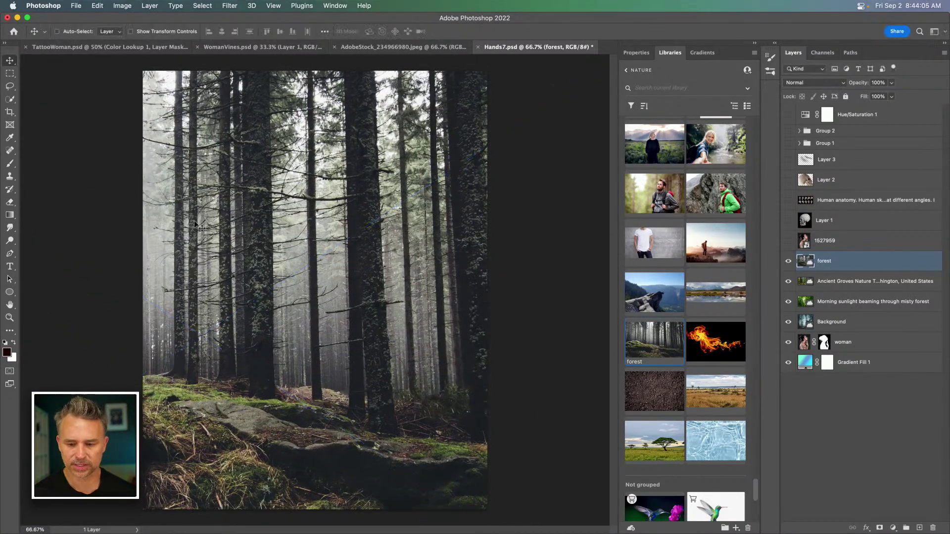
left_click_drag(188, 218, 475, 239)
Switch to Adobe Stock in Safari, clear the Find Similar image and search images for "night forest"
scroll(686, 317, "down", 10)
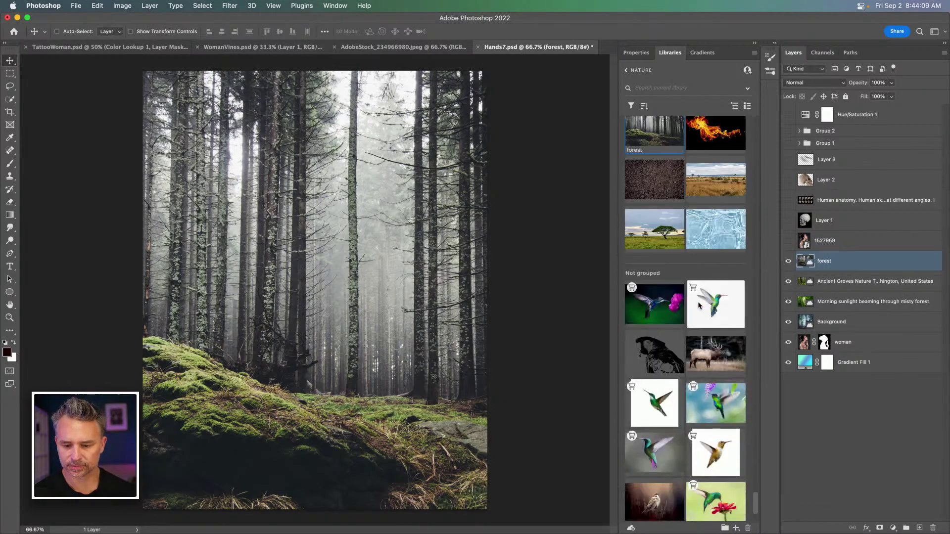
mouse_move(544, 525)
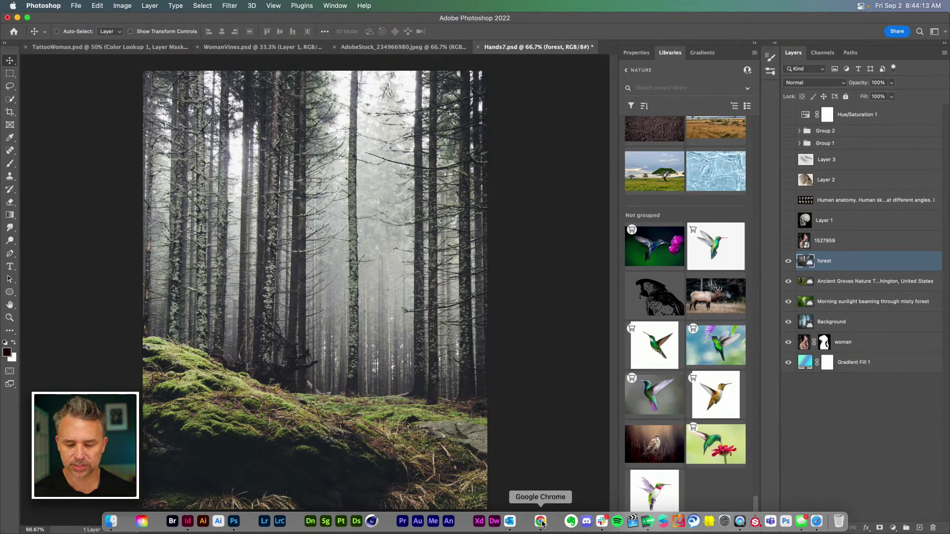
left_click(817, 521)
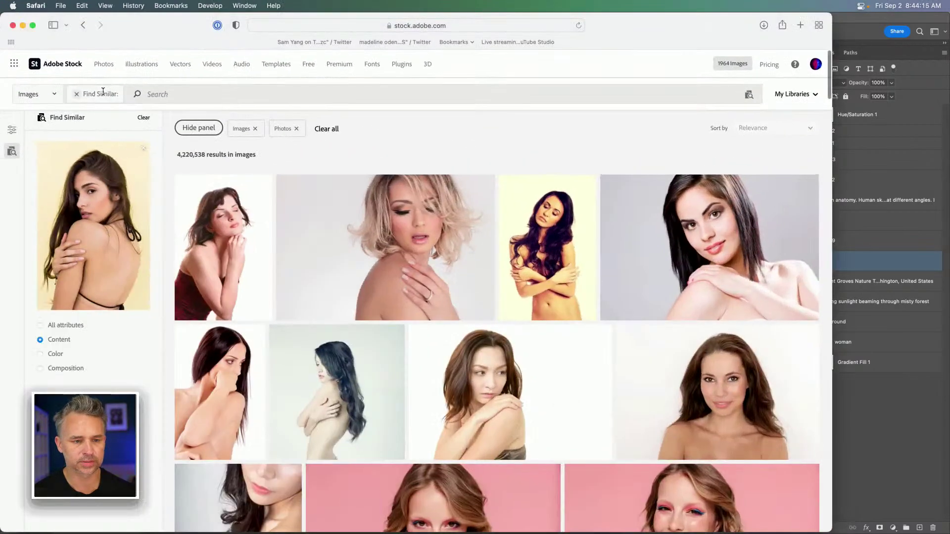
left_click_drag(122, 32, 171, 34)
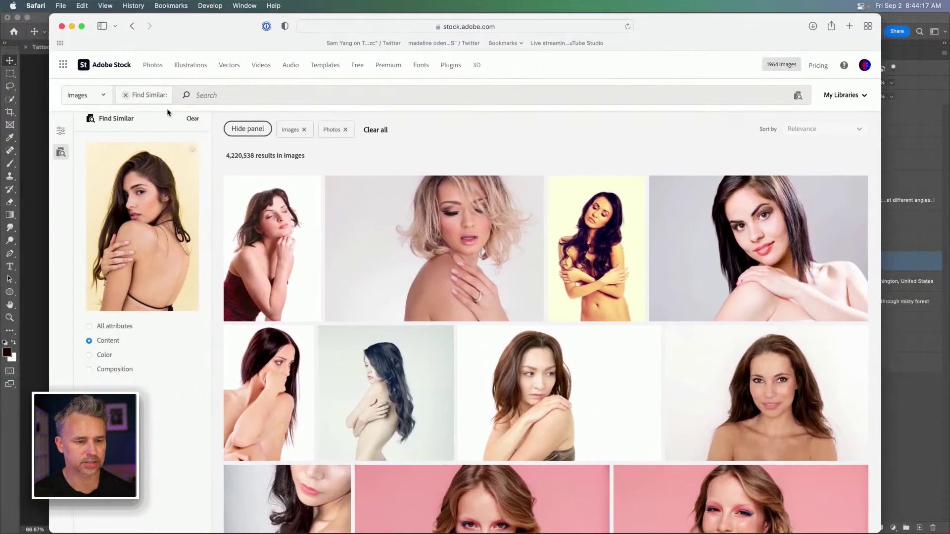
left_click(127, 96)
left_click(166, 96)
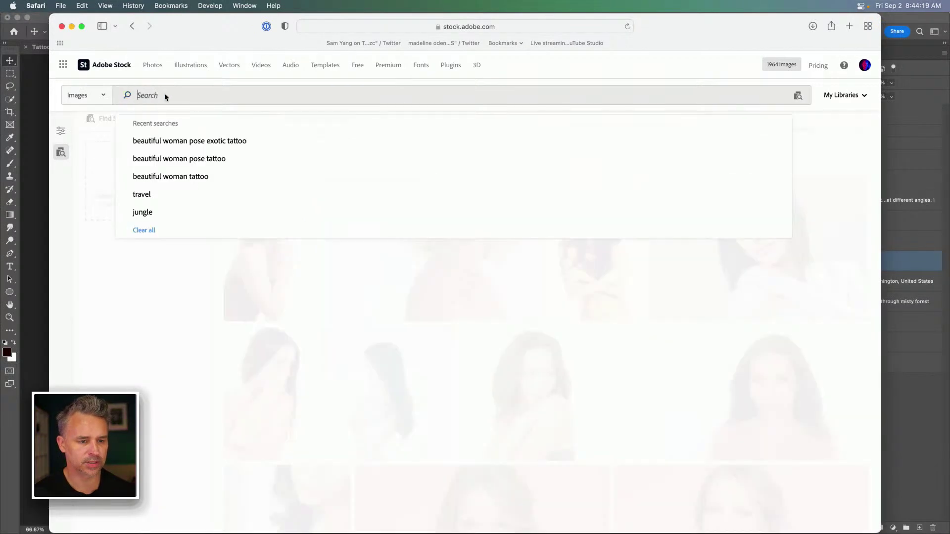
type("night forest")
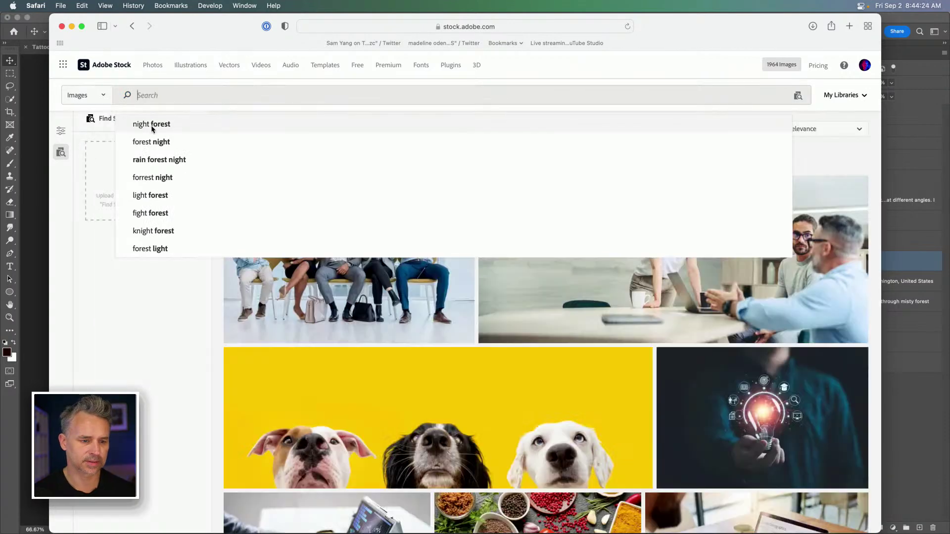
left_click(152, 127)
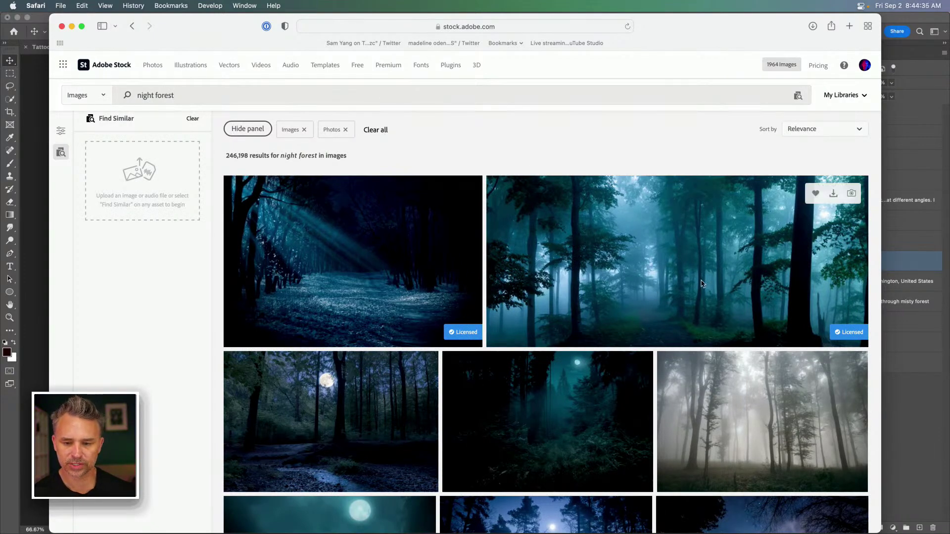
Download the licensed blue moonlit forest photo from the night forest results and browse further options
scroll(730, 255, "down", 10)
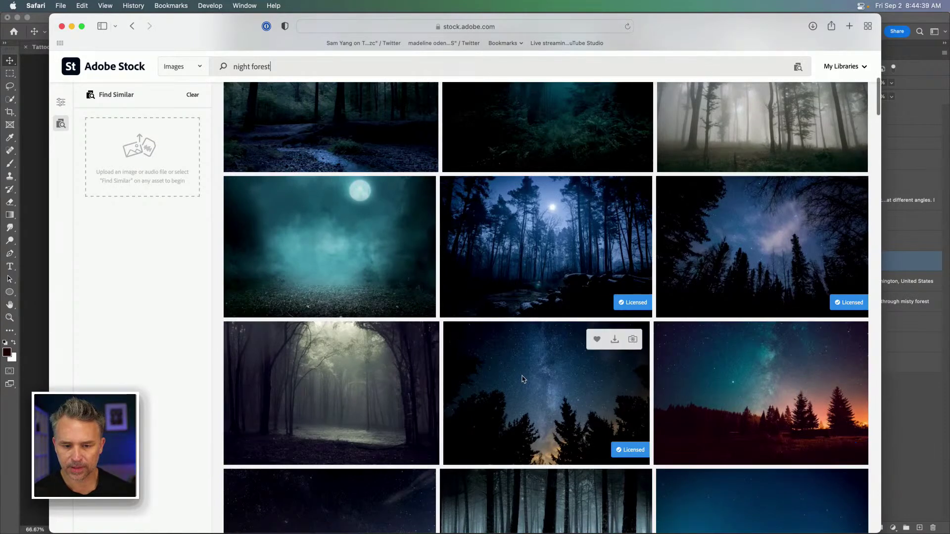
scroll(526, 379, "down", 3)
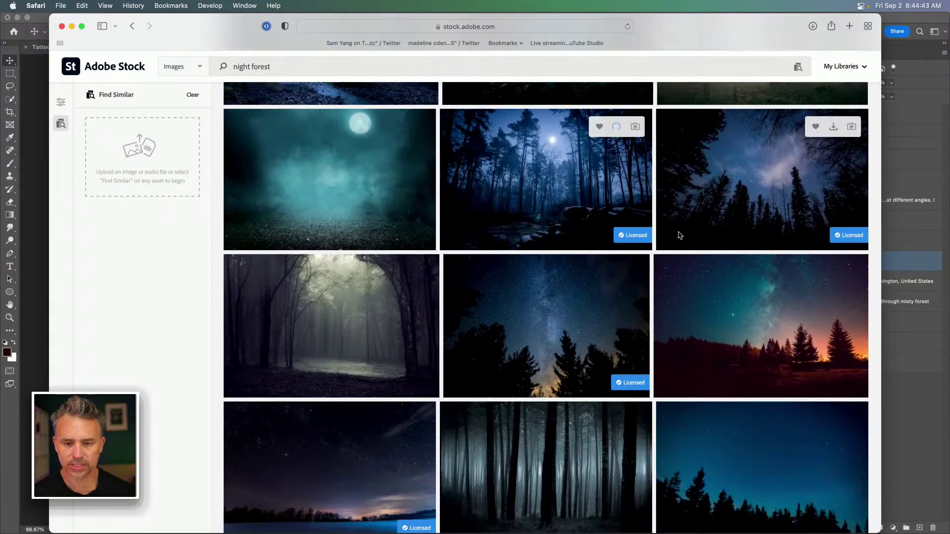
scroll(698, 229, "down", 10)
scroll(698, 229, "up", 7)
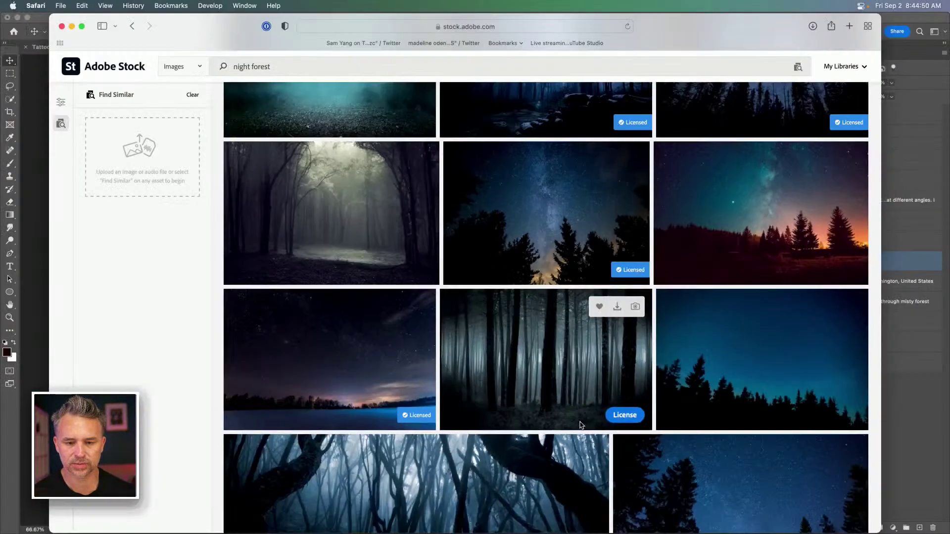
scroll(582, 420, "up", 5)
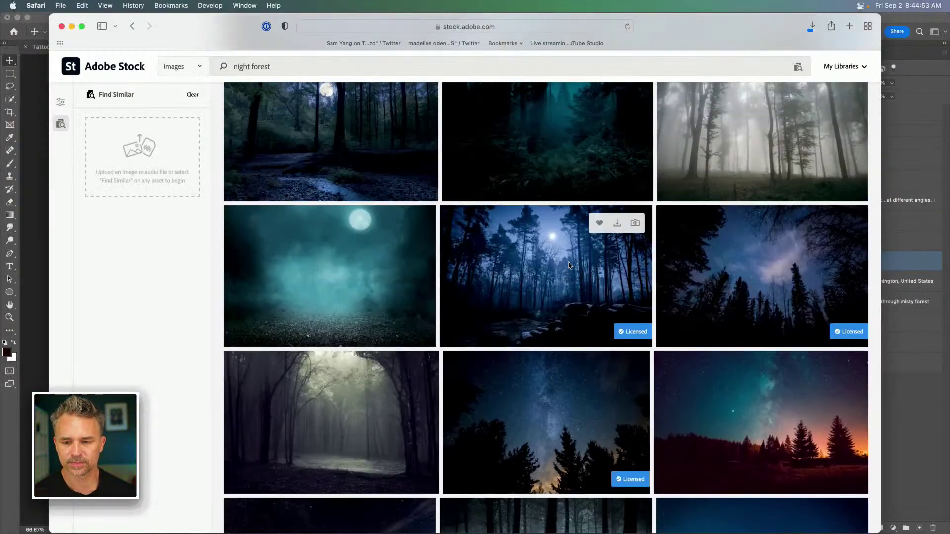
Check the license options for the premium foggy forest photo and dismiss them without buying
scroll(569, 266, "up", 3)
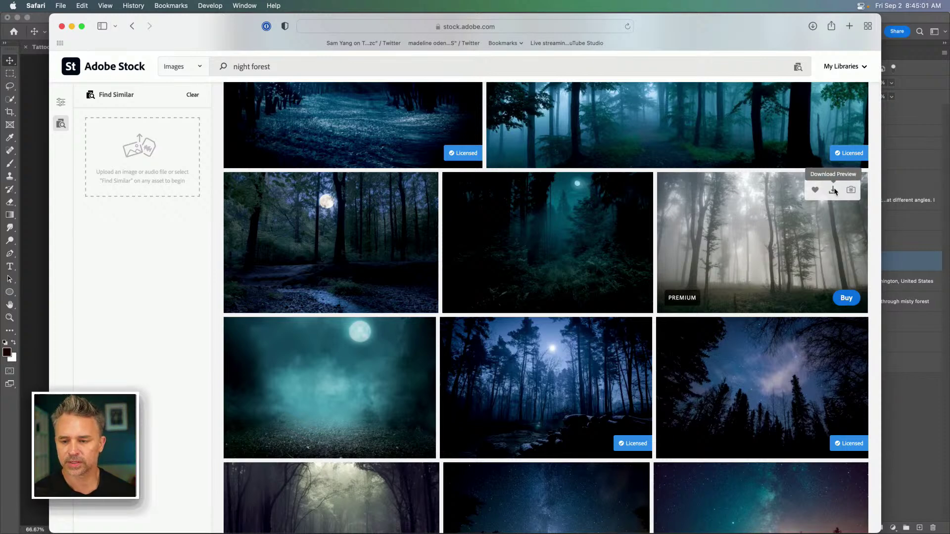
left_click(844, 299)
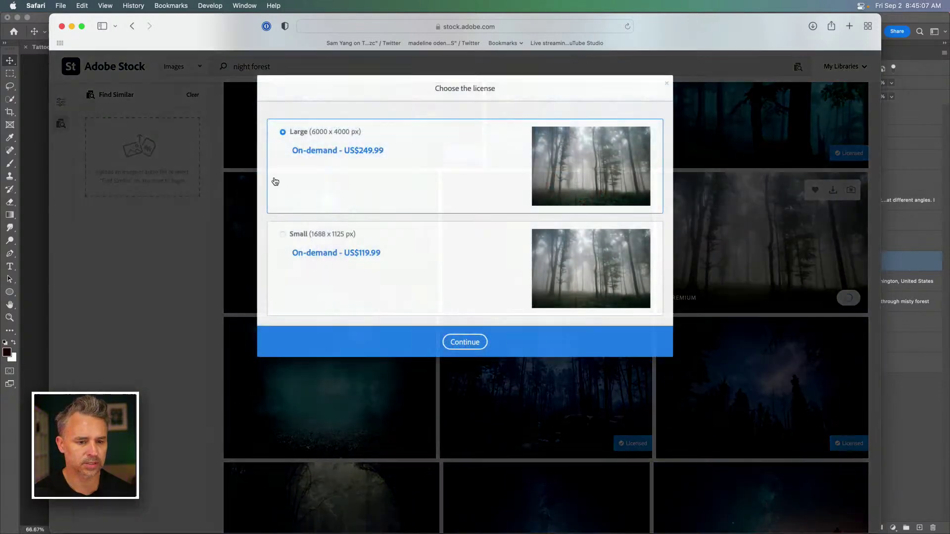
left_click(667, 84)
Filter the night forest results to Standard Content and examine the licensed teal forest photo
left_click(61, 102)
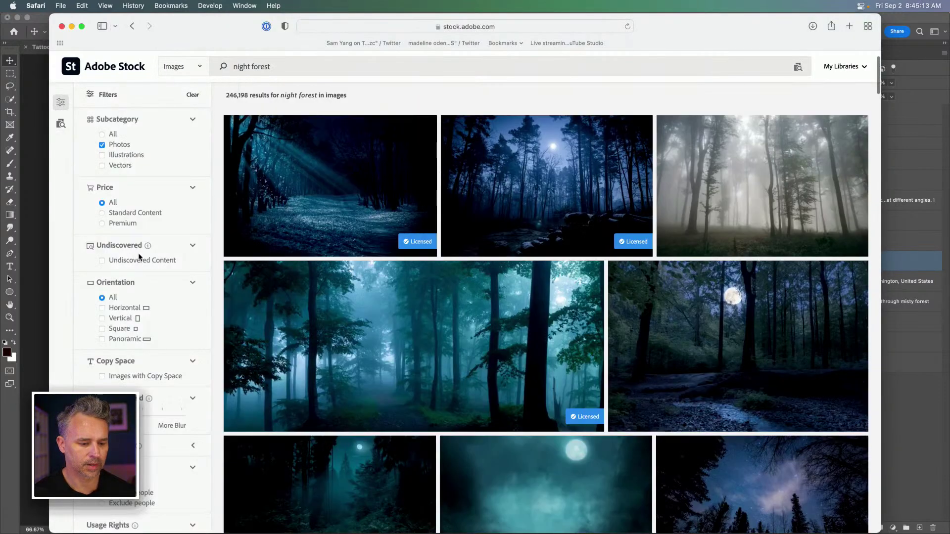
scroll(140, 257, "down", 5)
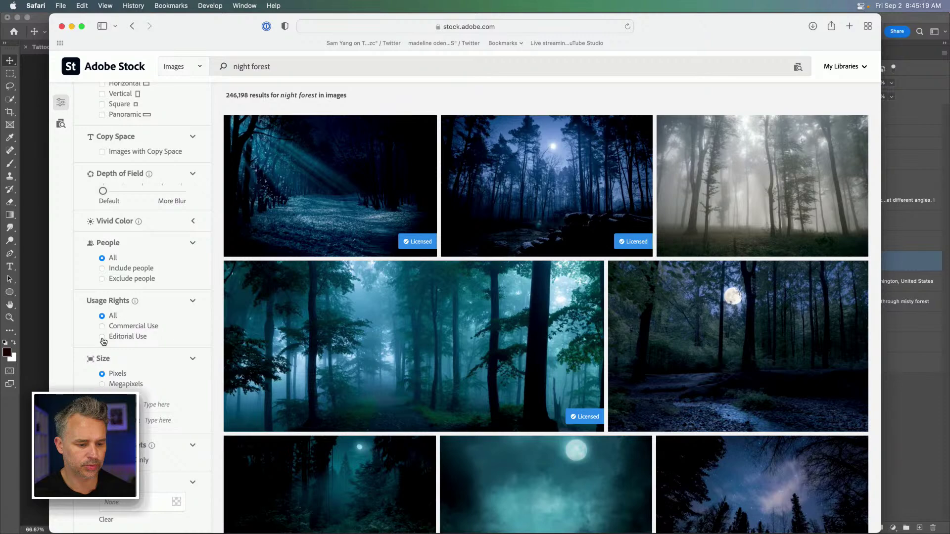
scroll(103, 341, "up", 5)
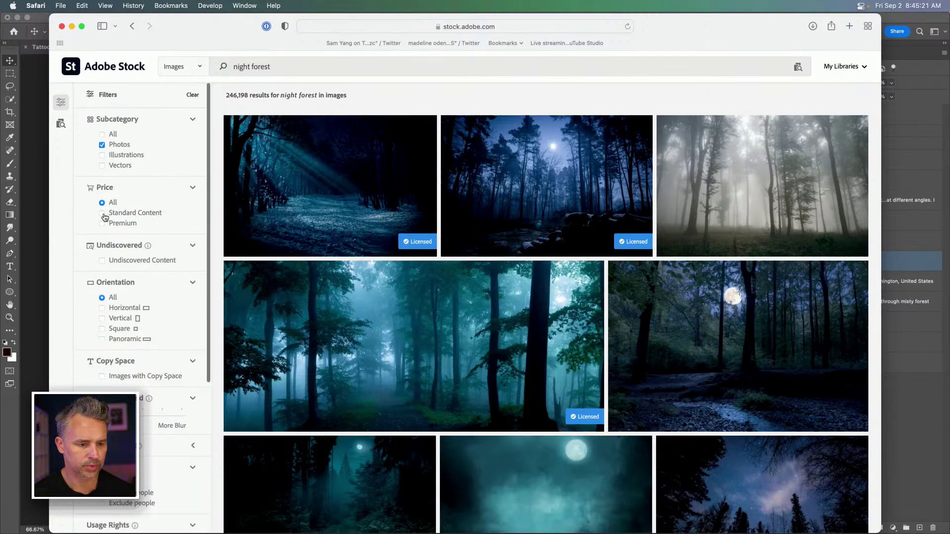
left_click(103, 213)
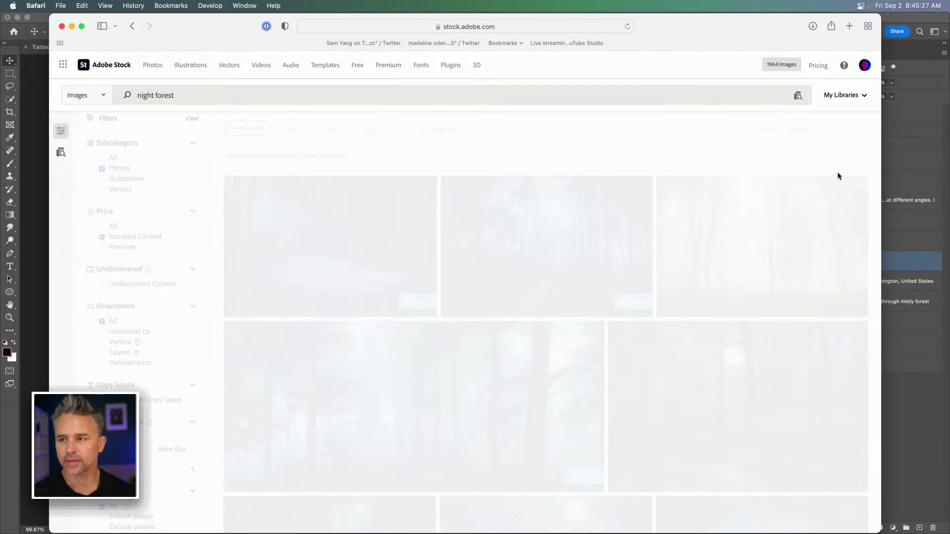
scroll(839, 176, "down", 2)
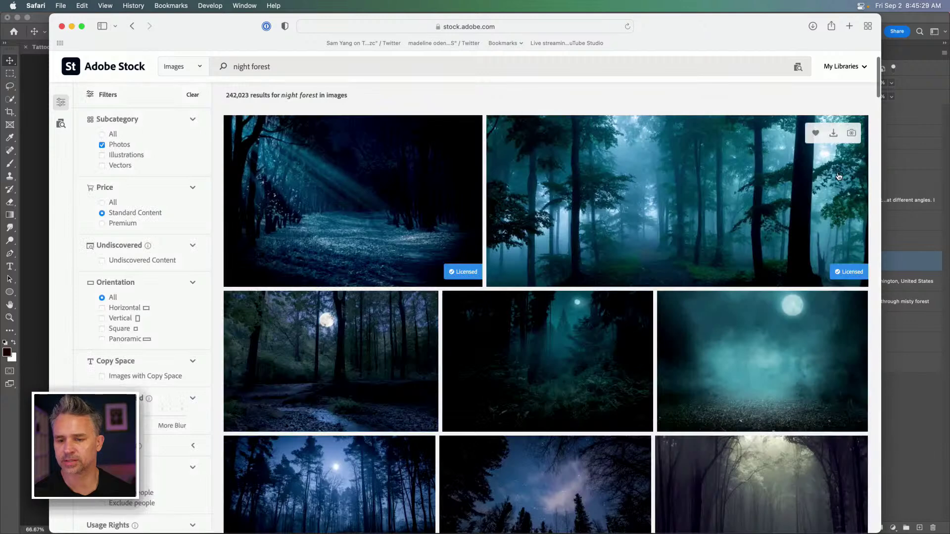
mouse_move(611, 316)
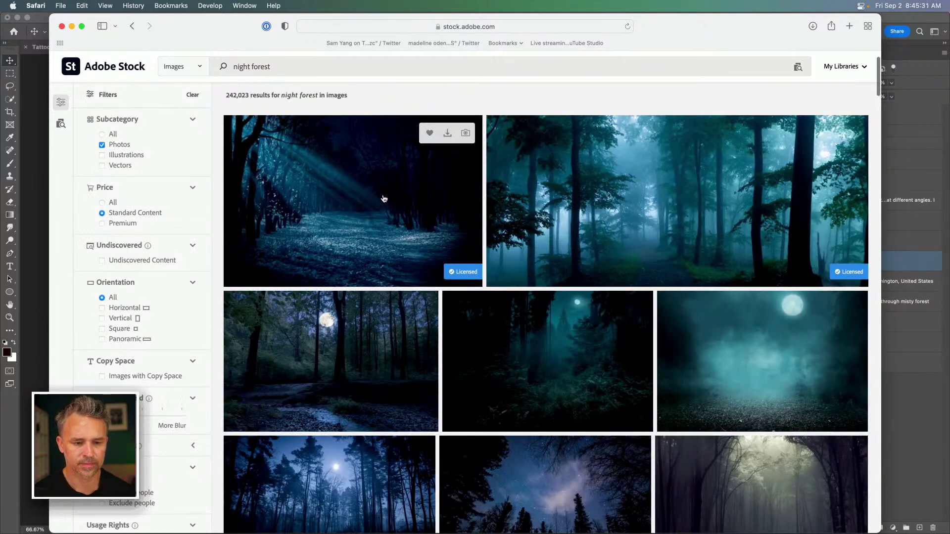
left_click(833, 132)
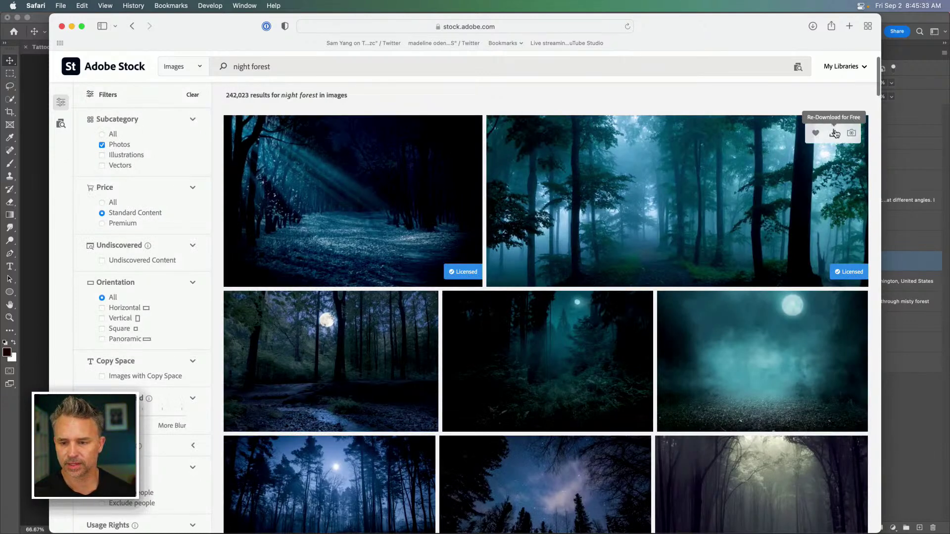
Open AdobeStock_307473618.jpeg from the Downloads folder in Photoshop
mouse_move(234, 525)
left_click(111, 523)
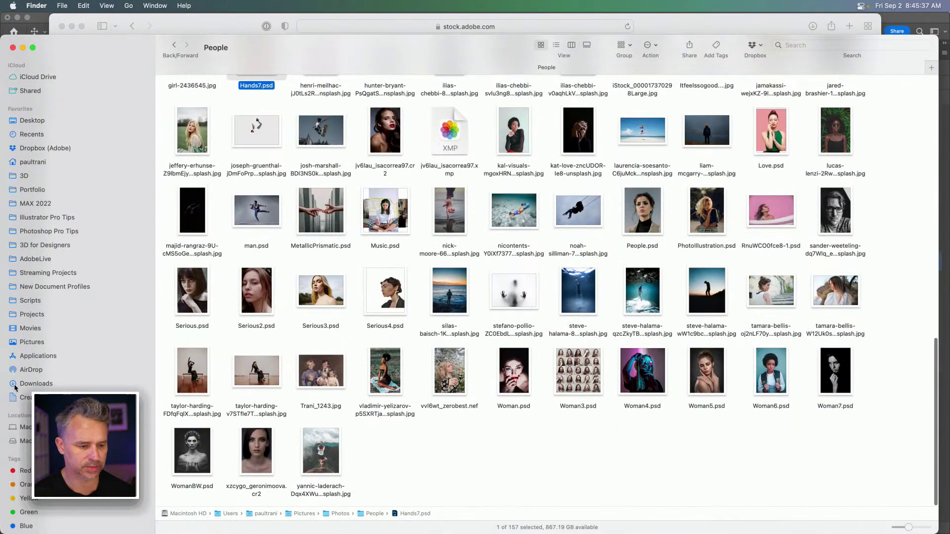
left_click(30, 384)
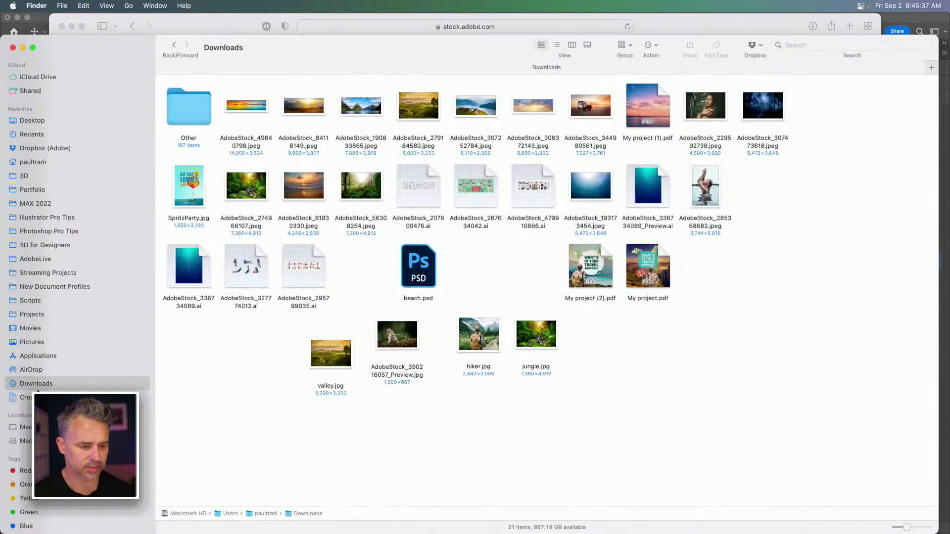
left_click(762, 110)
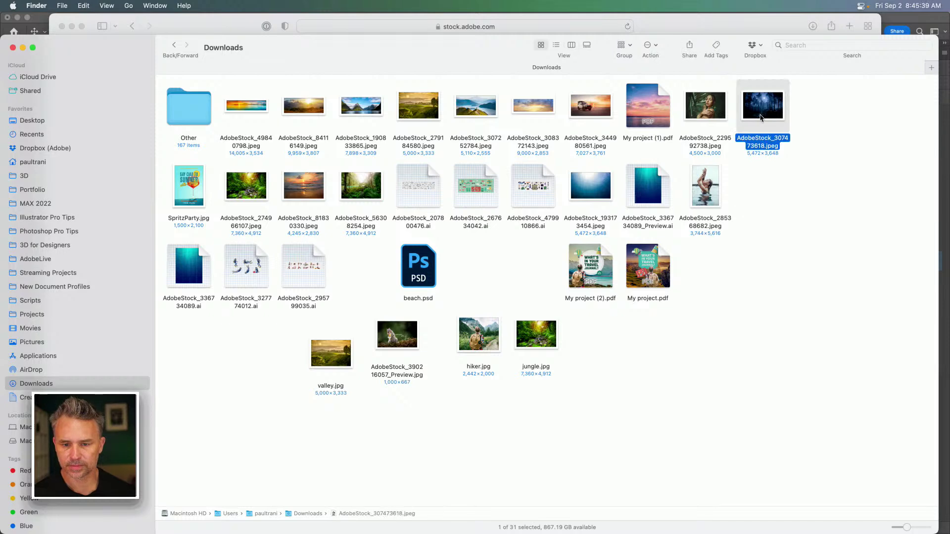
left_click_drag(762, 110, 236, 525)
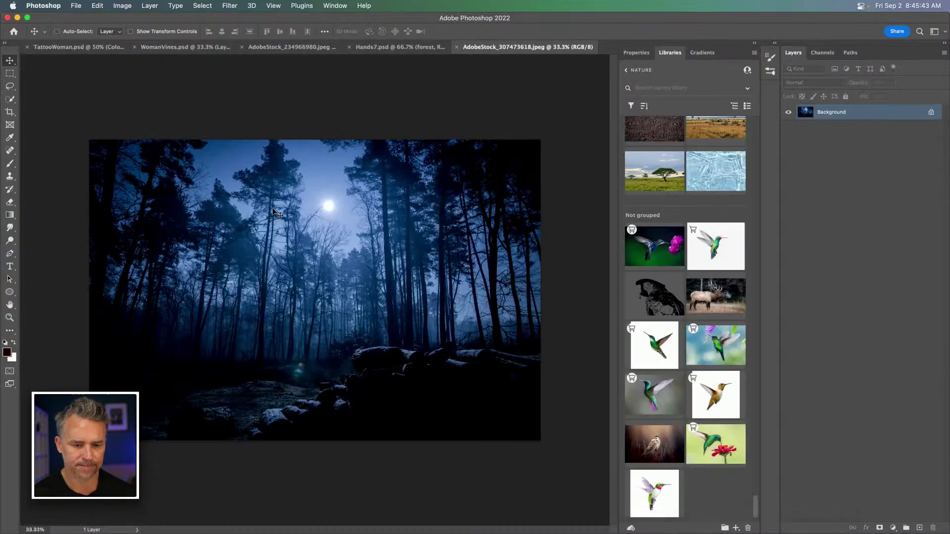
Select the entire moonlit forest image and close its document
key("super+a")
key("super+w")
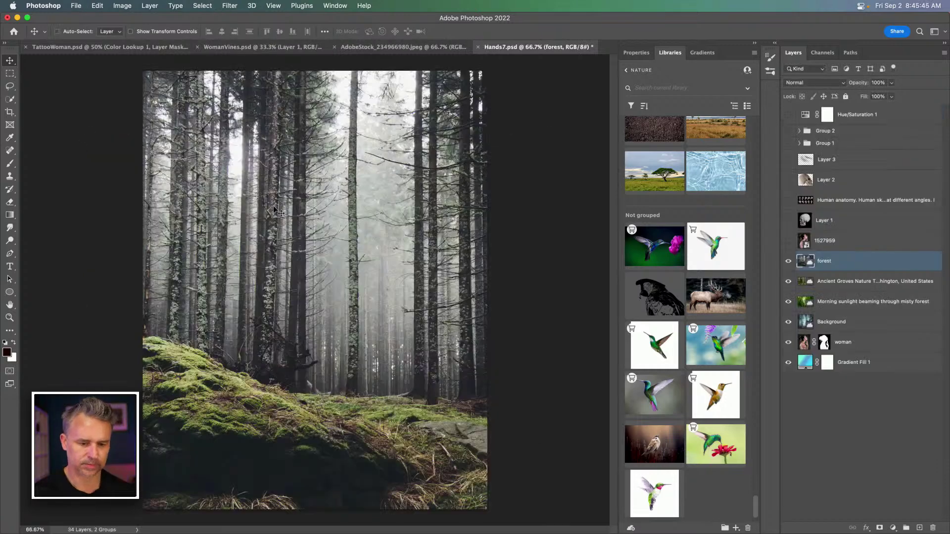
Check the open documents, return to Hands7.psd and paste the moonlit forest image above the forest layer
left_click(112, 47)
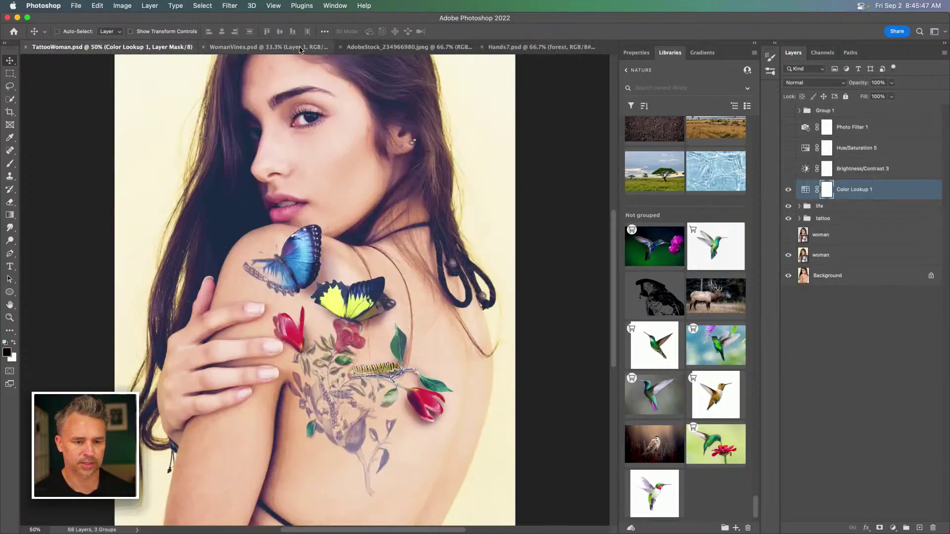
left_click(242, 50)
left_click(369, 47)
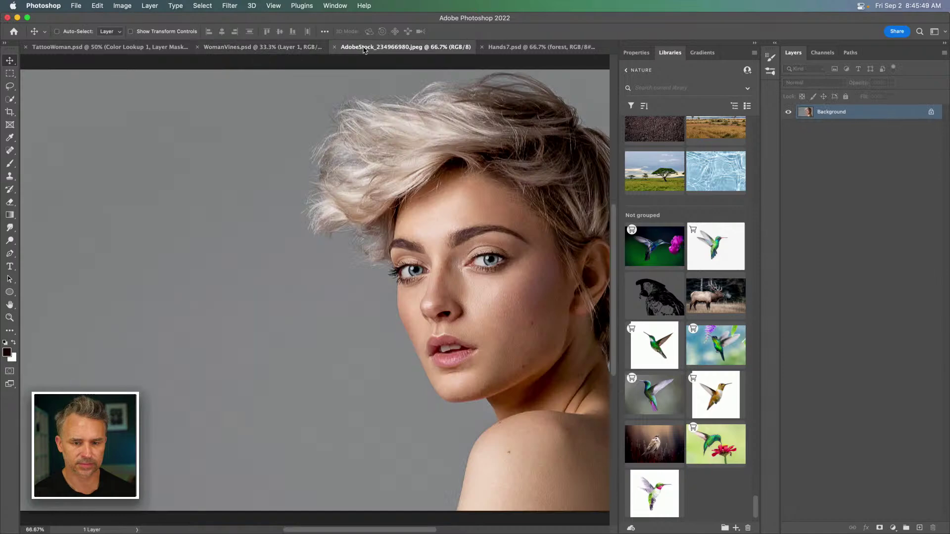
left_click(530, 46)
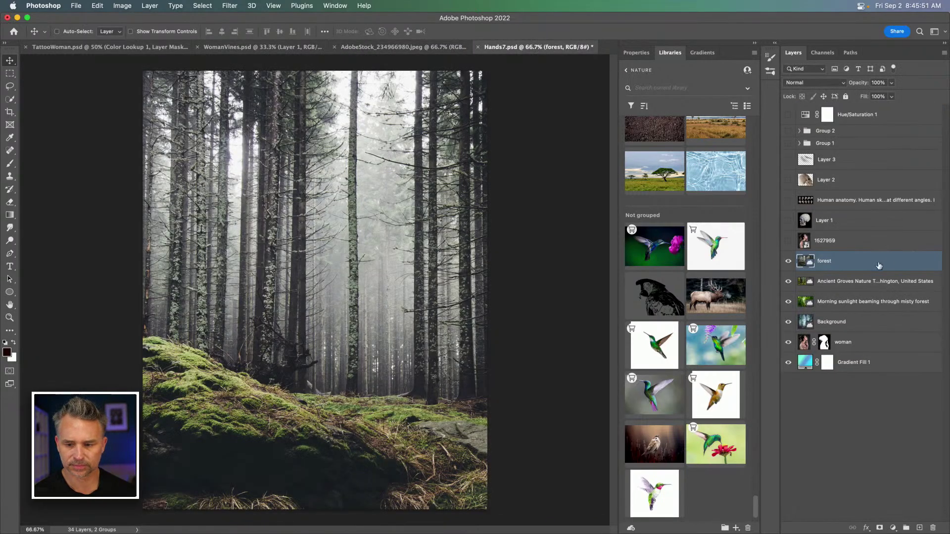
key("super+v")
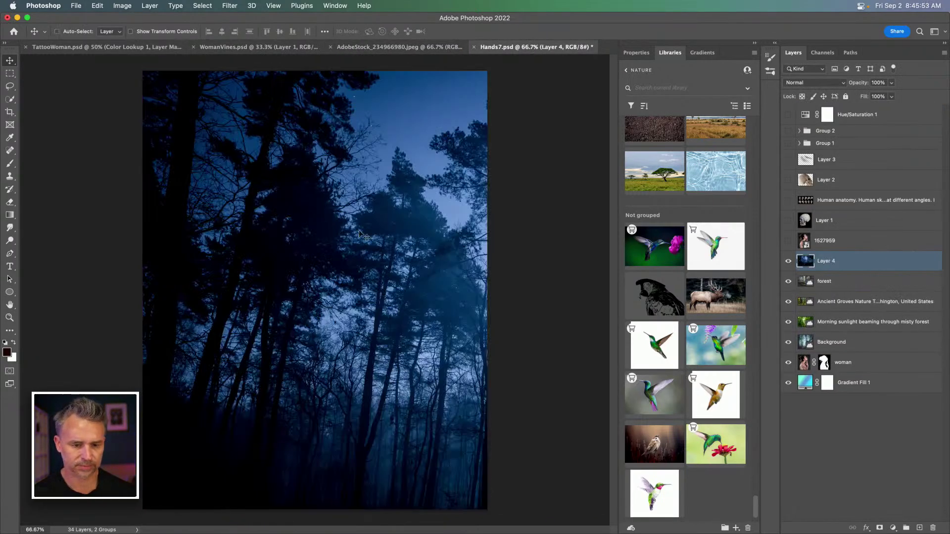
Shift the moonlit forest sideways, hide the four other forest layers and place the pasted layer beneath the woman layer
left_click_drag(196, 259, 35, 246)
left_click_drag(788, 281, 789, 342)
left_click_drag(841, 265, 846, 374)
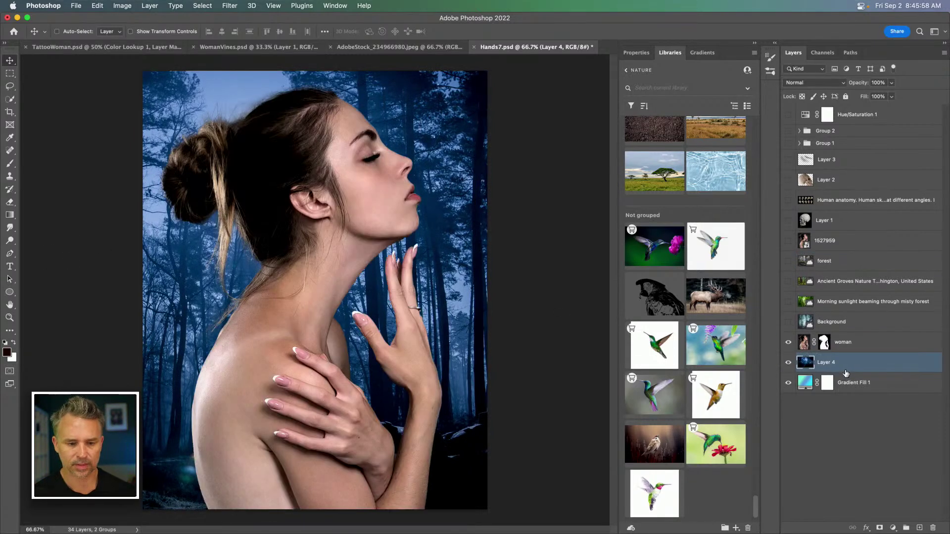
Expand the canvas with Reveal All to include the image areas outside its edges
left_click(117, 6)
left_click(160, 124)
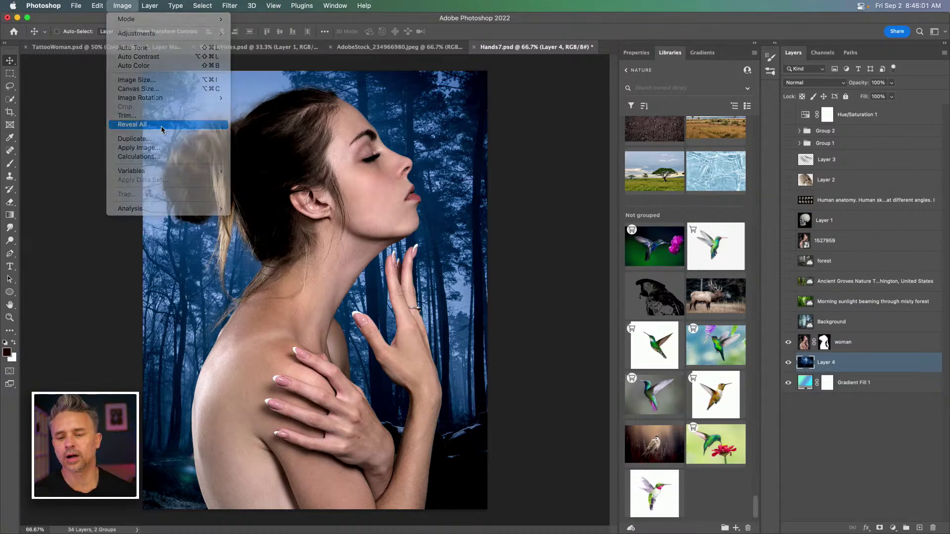
key("super+minus")
key("super+minus")
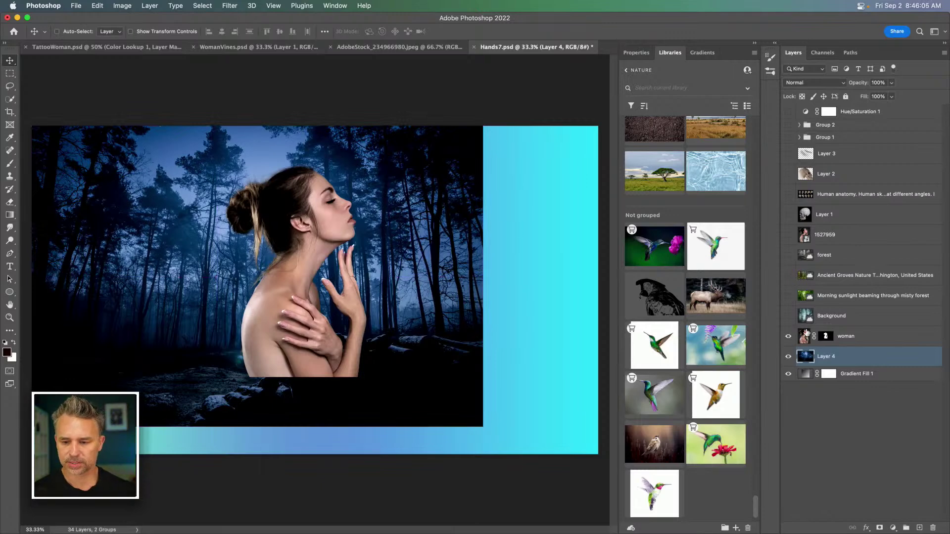
Move the forest, Ancient Groves, Morning sunlight and Background layers between the woman layer and the moonlit forest layer
left_click(789, 316)
left_click(789, 316)
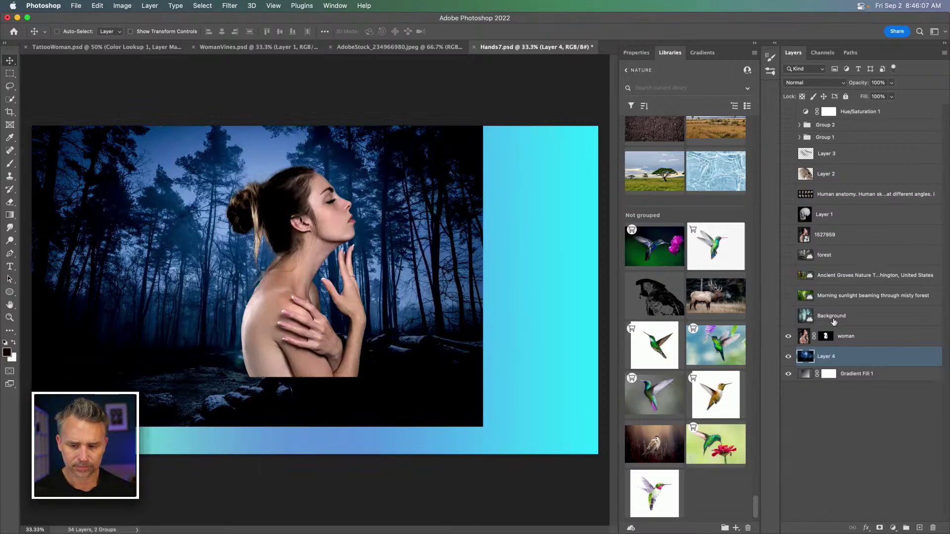
left_click(805, 316)
left_click(842, 275, "shift")
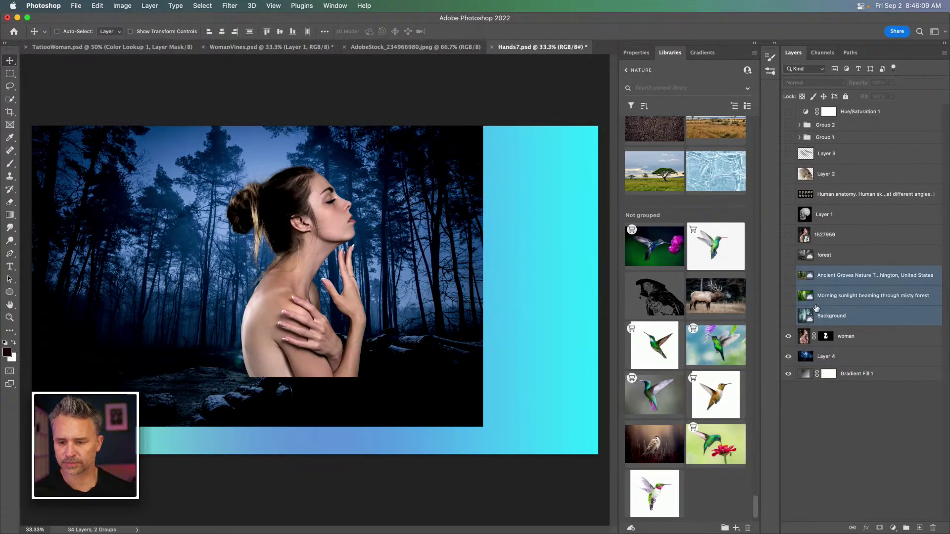
left_click(825, 257, "shift")
left_click_drag(845, 313, 844, 346)
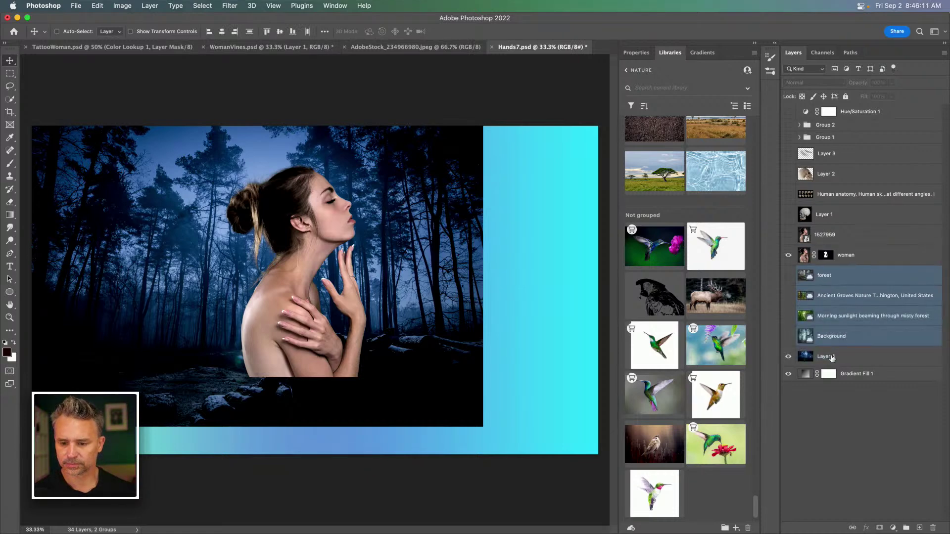
Show all the forest layers and align all five backdrops on their horizontal and vertical centers
left_click(831, 356)
left_click_drag(788, 275, 789, 336)
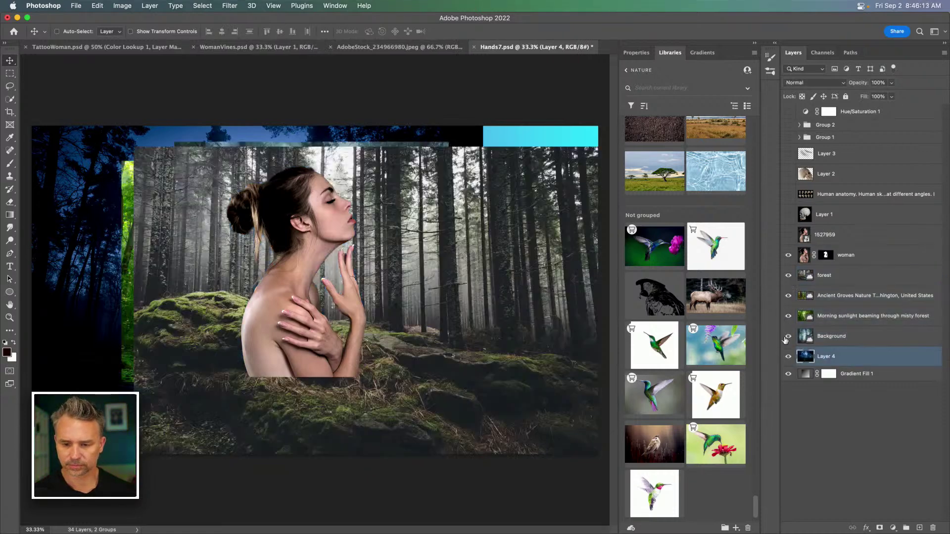
left_click(833, 281, "shift")
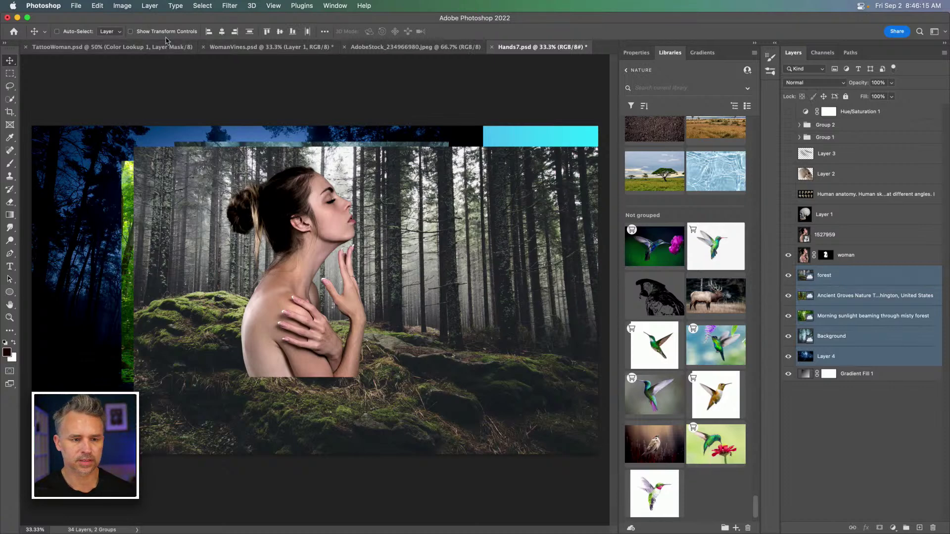
left_click(221, 31)
left_click(279, 32)
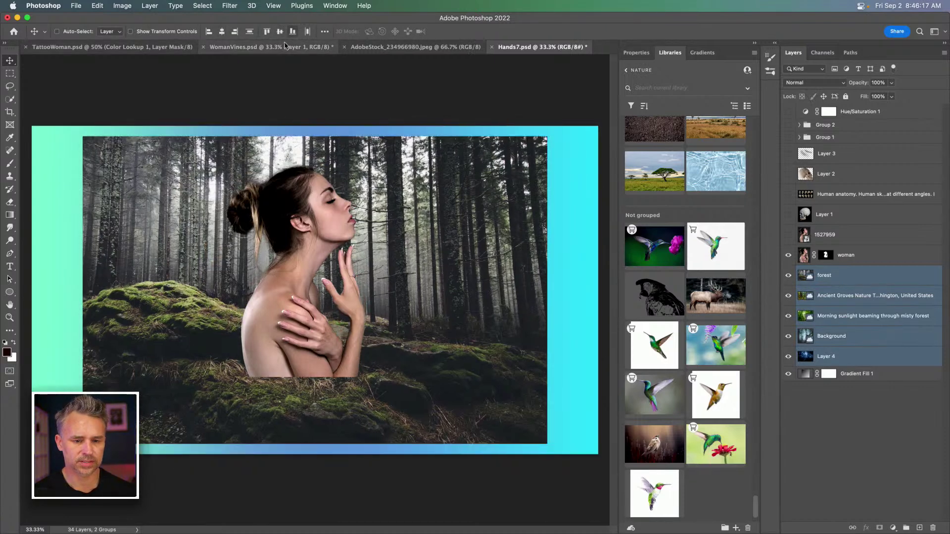
Move the five backdrops up until their bottom edge meets the woman's cut-off edge, and expand the canvas with Reveal All
left_click_drag(310, 230, 300, 169)
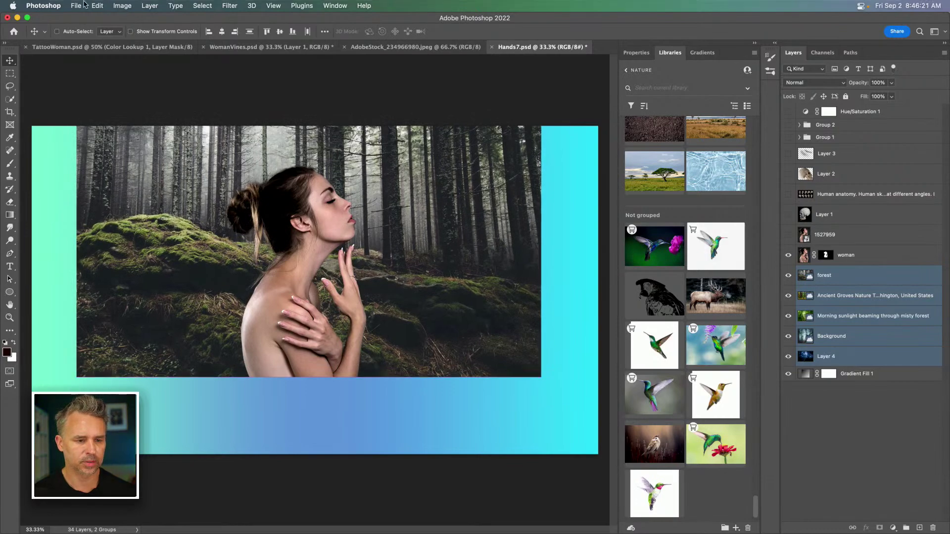
left_click(123, 6)
left_click(140, 124)
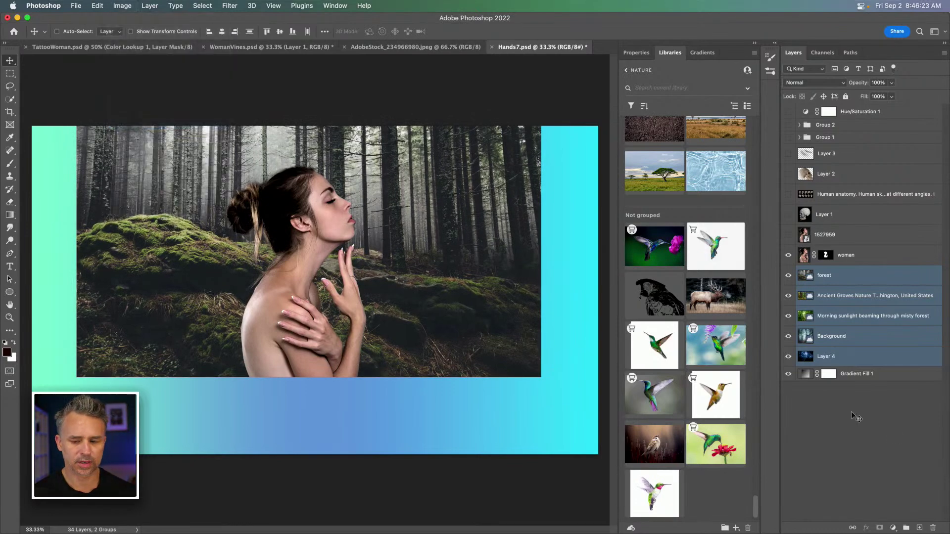
Hide the Gradient Fill 1 layer and trim the canvas on all four sides based on transparent pixels
left_click(788, 376)
left_click(122, 6)
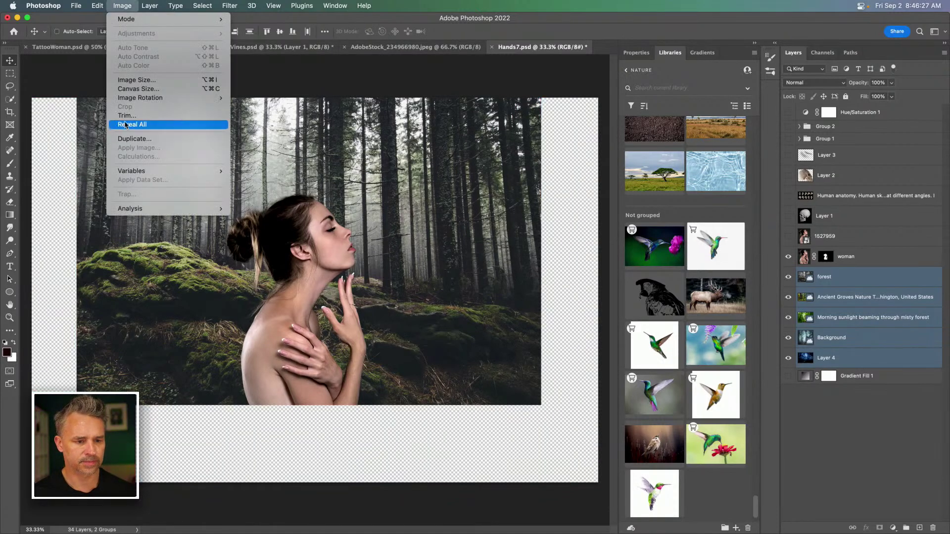
left_click(127, 116)
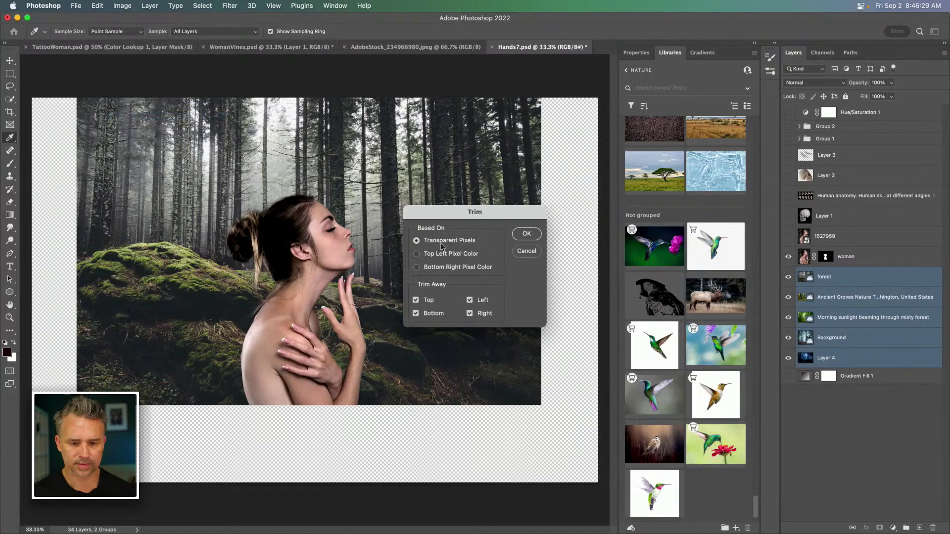
left_click(523, 233)
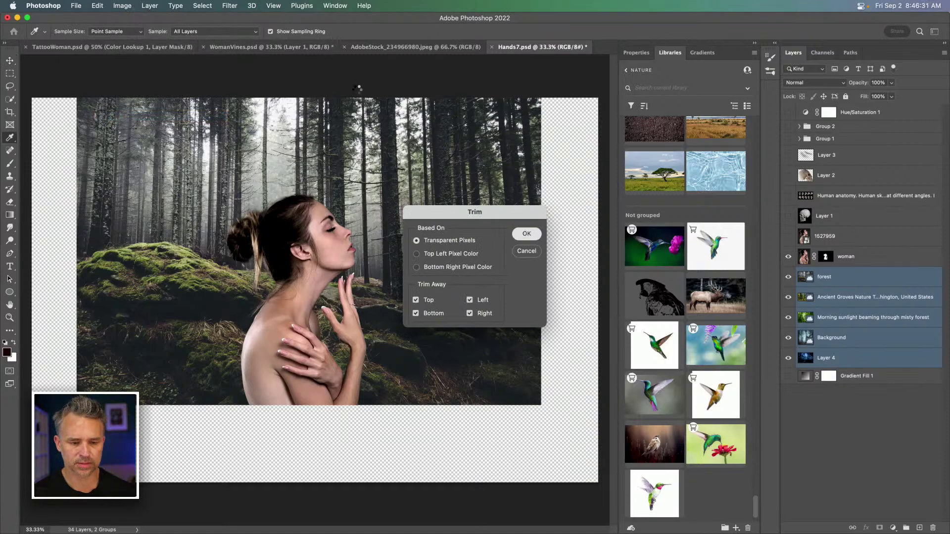
key("v")
Darken the shadows of the forest layer behind the woman with a Levels adjustment
key("super+0")
key("super+plus")
key("super+plus")
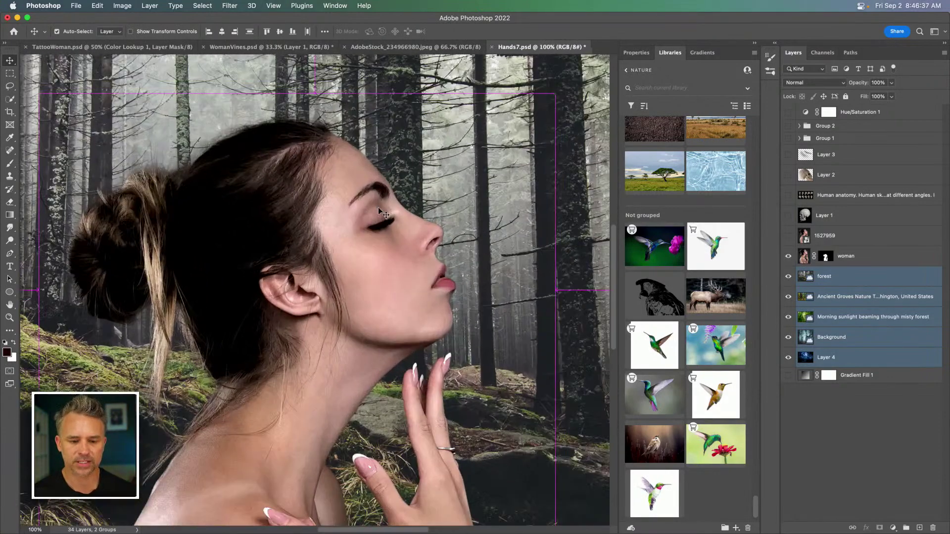
key("super+minus")
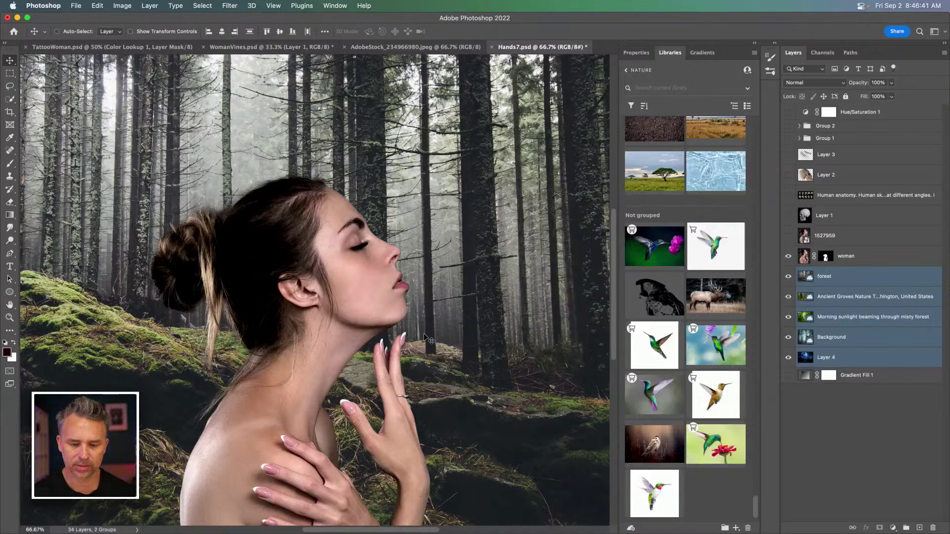
left_click(827, 359)
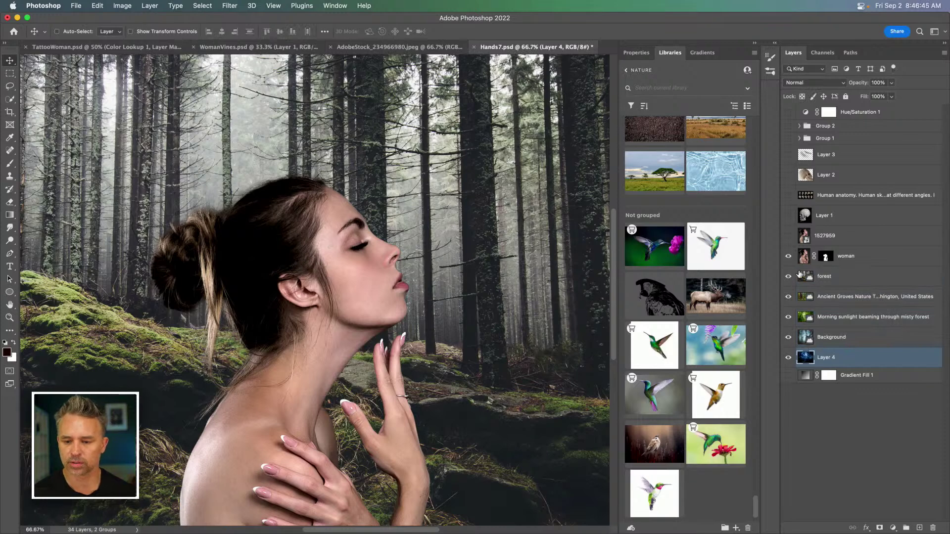
left_click(871, 283)
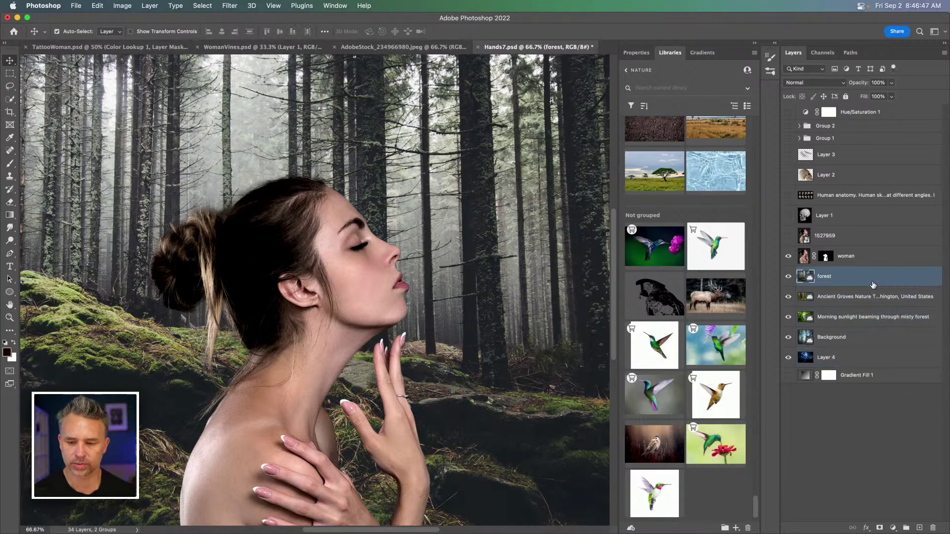
key("ctrl+l")
left_click_drag(386, 235, 407, 236)
key("Return")
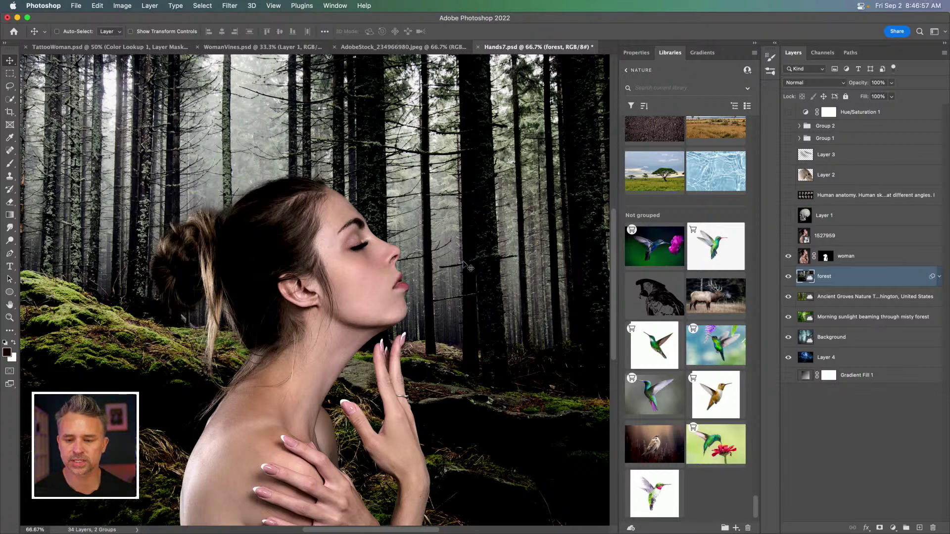
Hide the four upper forest layers and scale the moonlit forest layer to about 109% to cover the canvas
left_click_drag(788, 278, 788, 338)
left_click(825, 360)
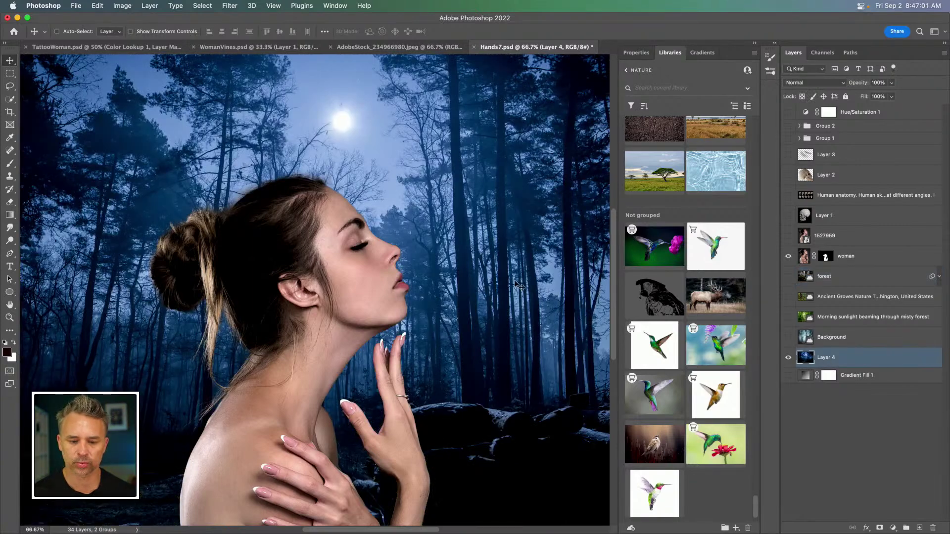
key("super+minus")
key("super+minus")
key("super+t")
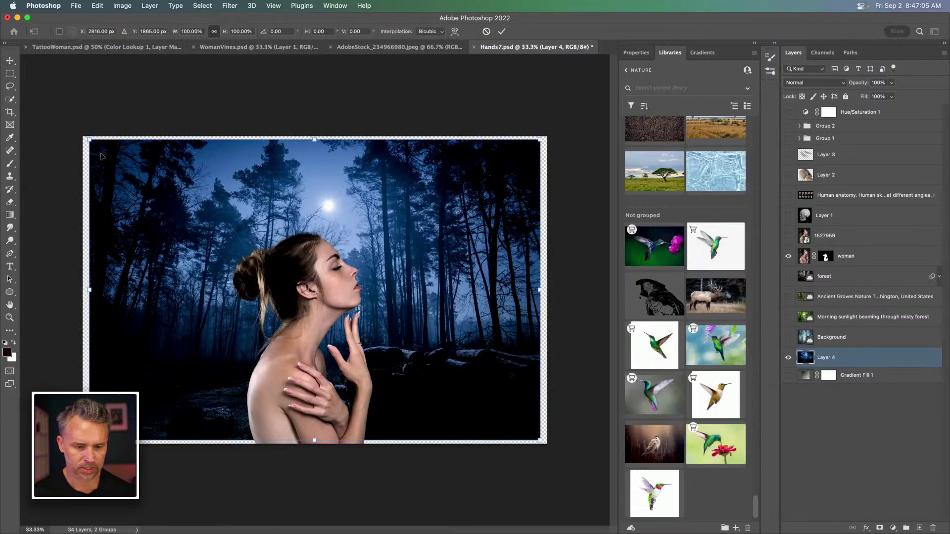
left_click_drag(88, 140, 74, 133)
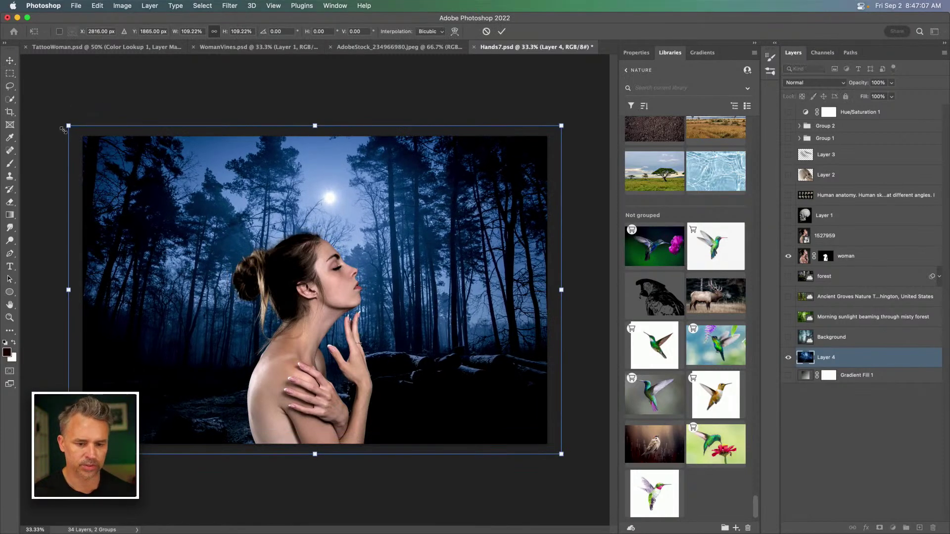
key("Return")
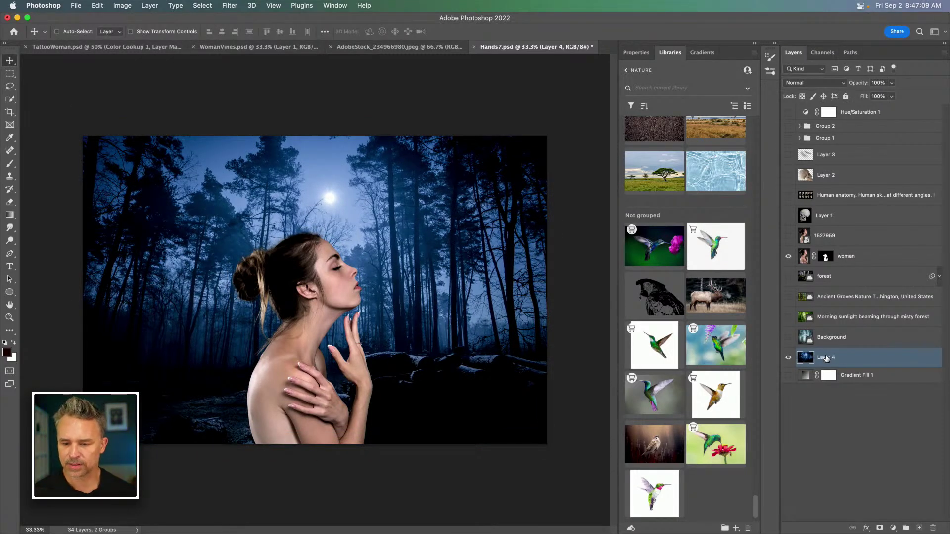
Rename the moonlit forest layer "night forest" and convert the masked woman layer to a smart object
type("est")
key("Return")
left_click(856, 261)
key("super+alt+shift+s")
Enable the Harmonization neural filter on the woman layer with night forest as the reference image
left_click(229, 6)
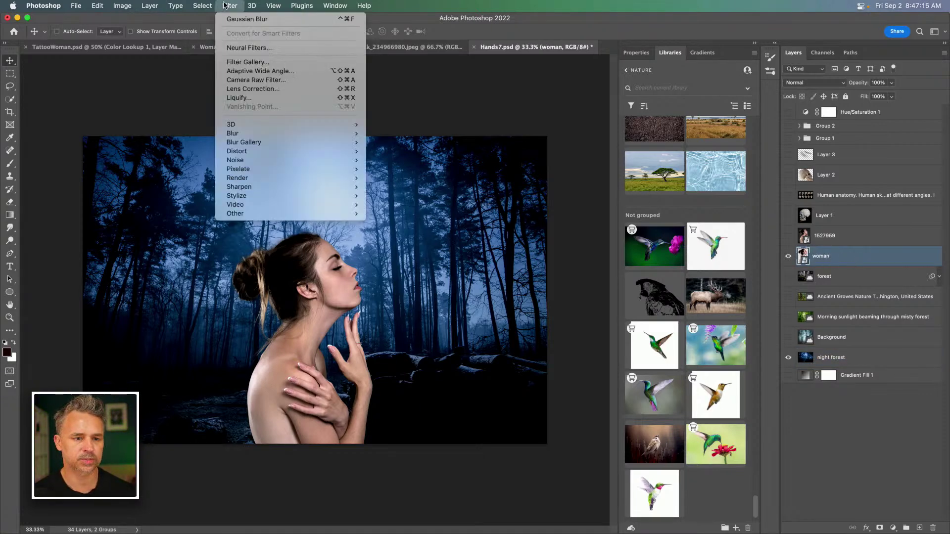
left_click(237, 48)
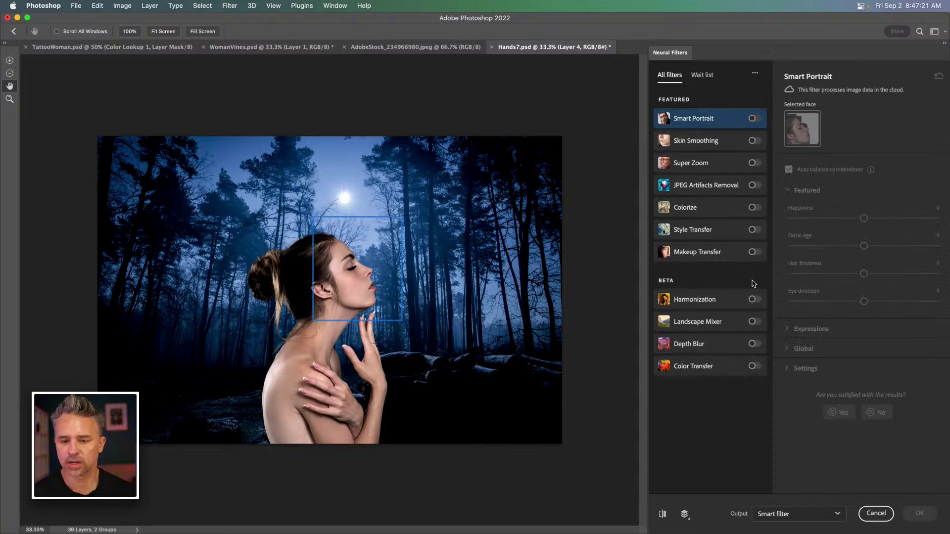
left_click(754, 299)
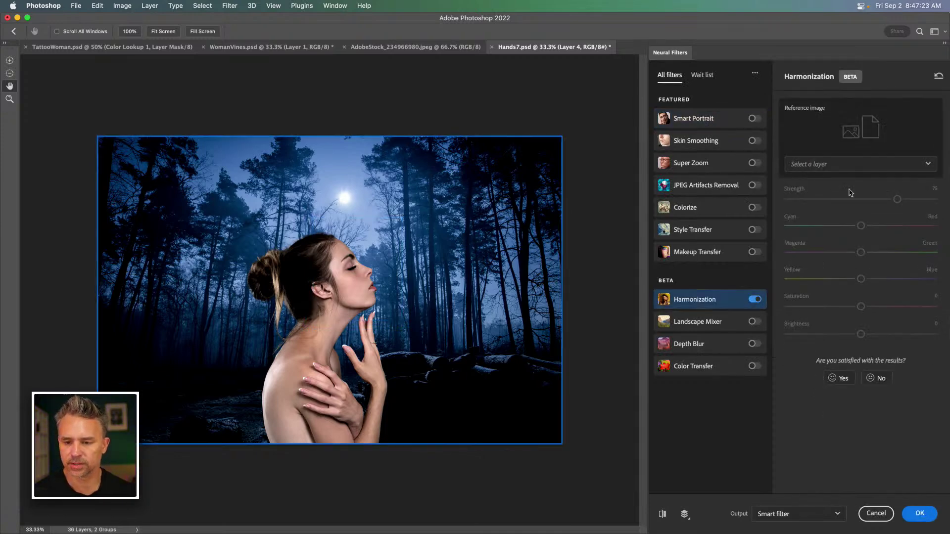
left_click(916, 165)
scroll(876, 393, "down", 5)
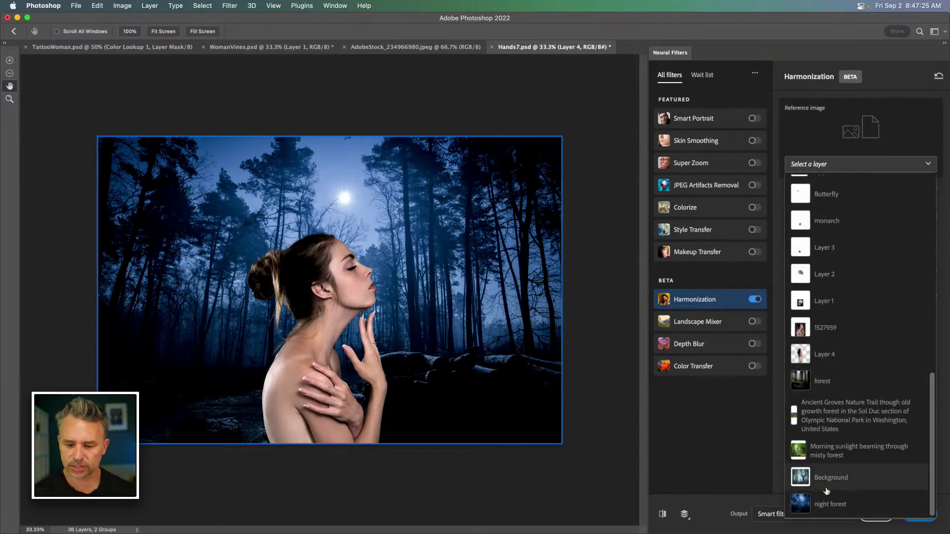
left_click(821, 505)
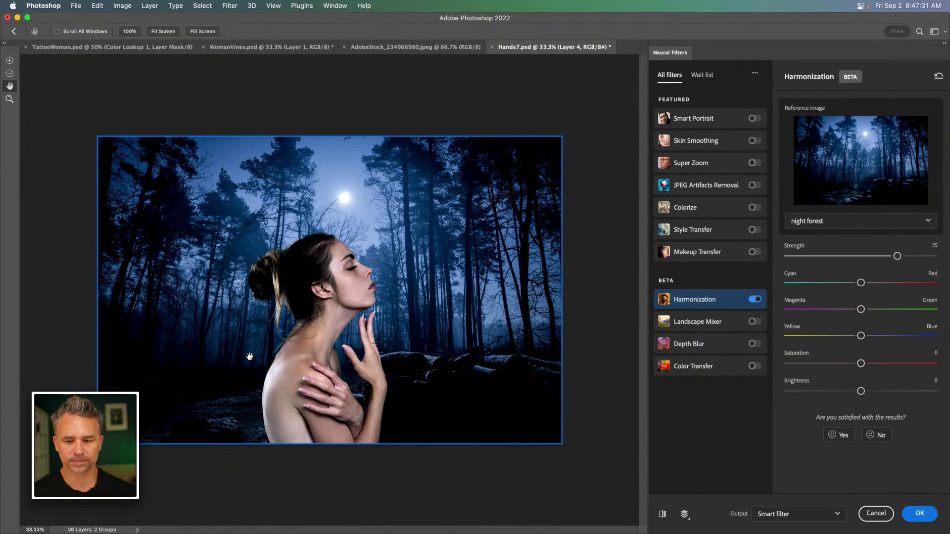
Set the Harmonization strength for the woman to 100
key("super+equal")
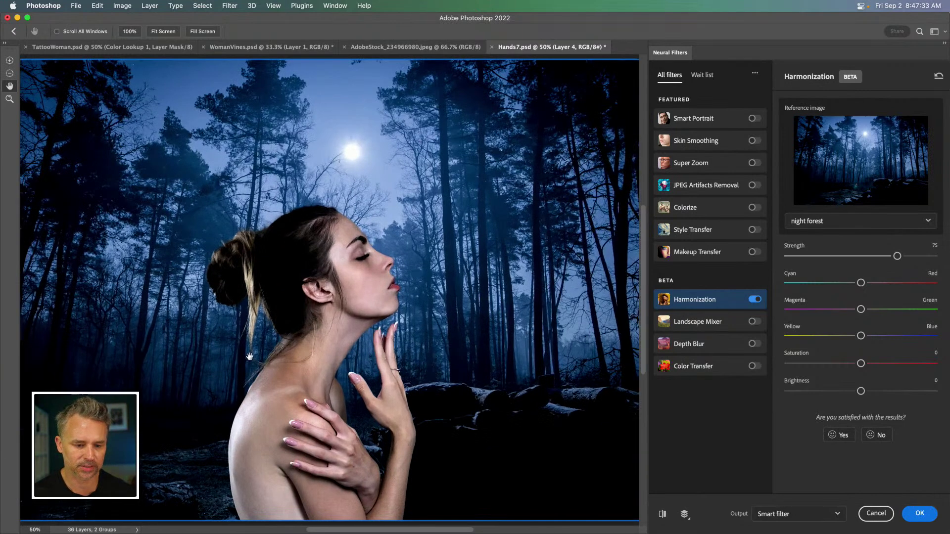
left_click_drag(898, 255, 937, 257)
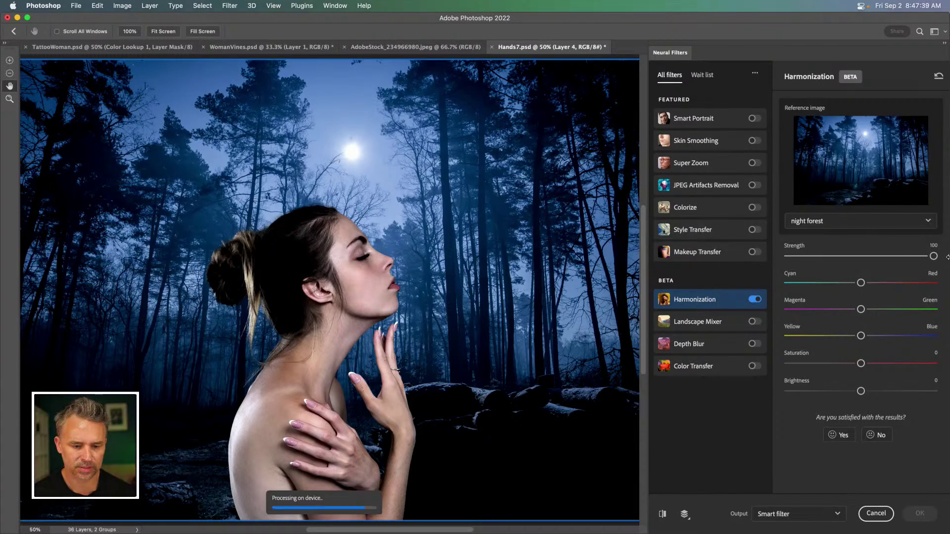
left_click(802, 257)
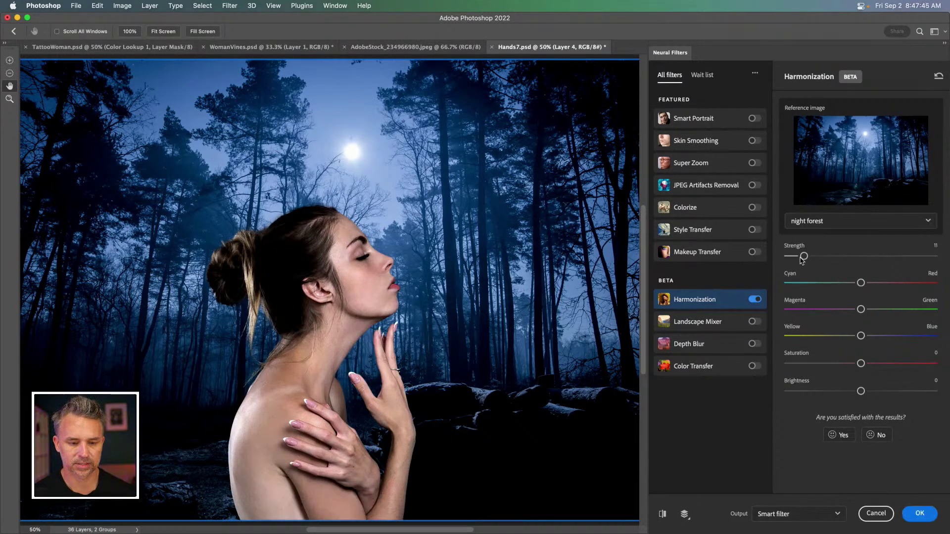
left_click(934, 257)
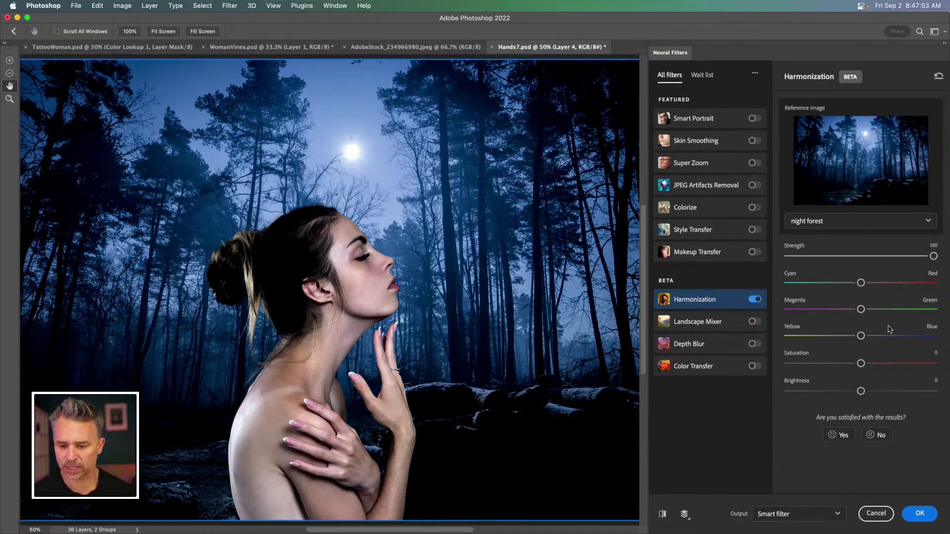
Shift the woman's harmonized colors strongly toward blue and slightly toward cyan, and apply the result as a smart filter
left_click(917, 337)
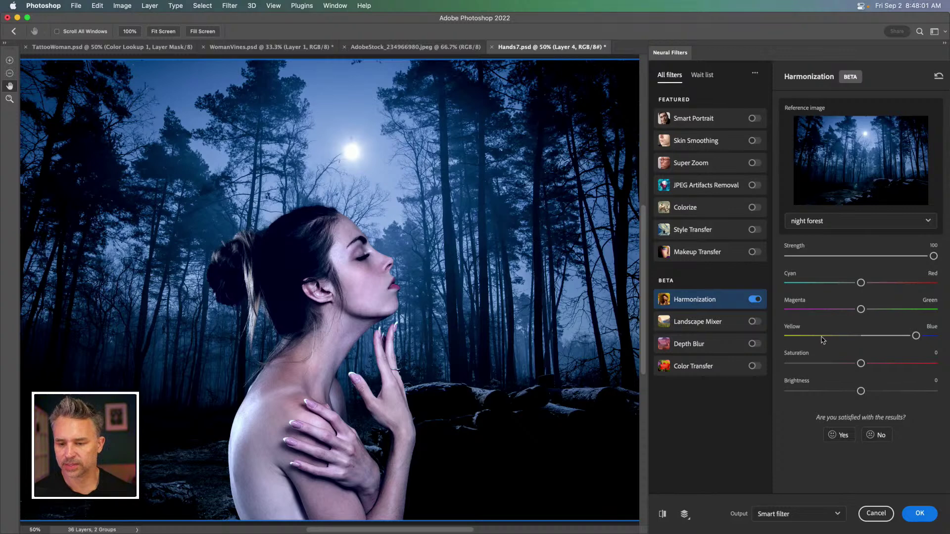
left_click_drag(862, 283, 814, 283)
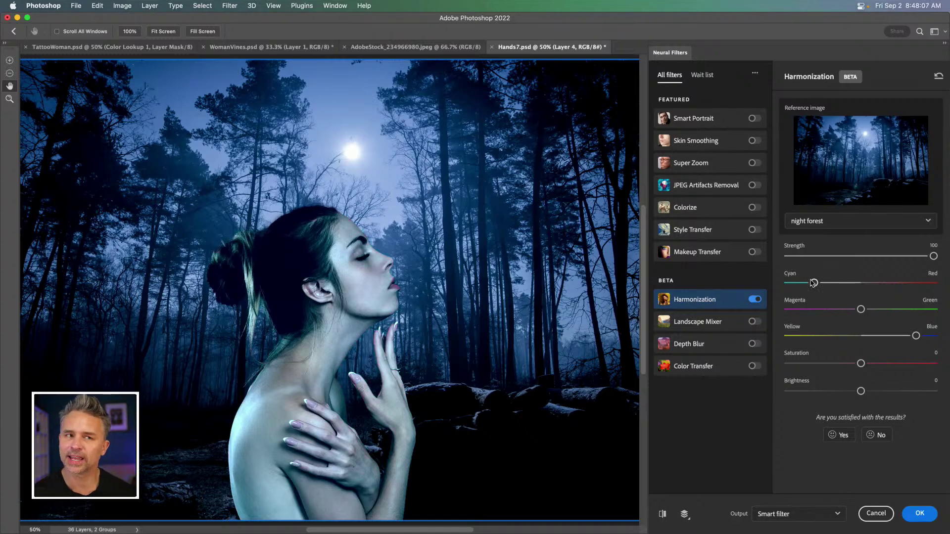
left_click_drag(814, 282, 838, 283)
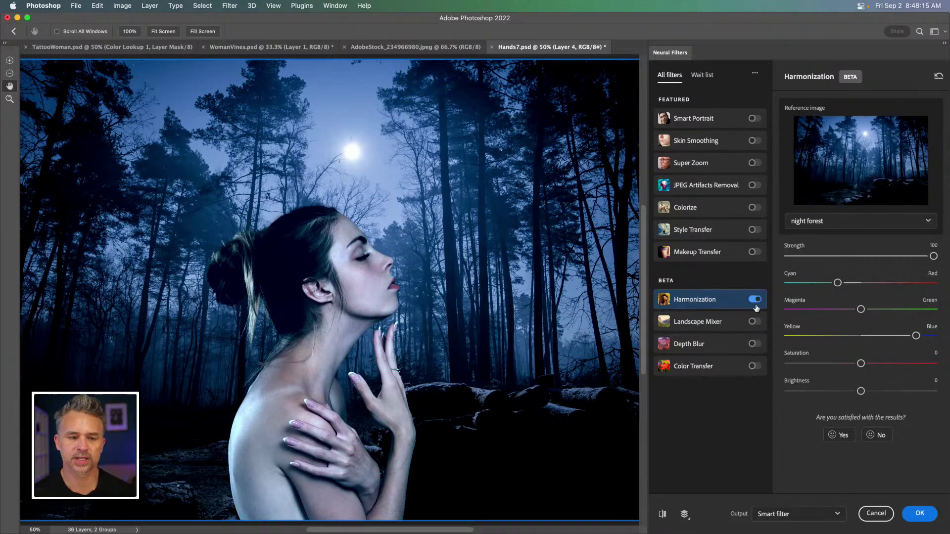
left_click(921, 514)
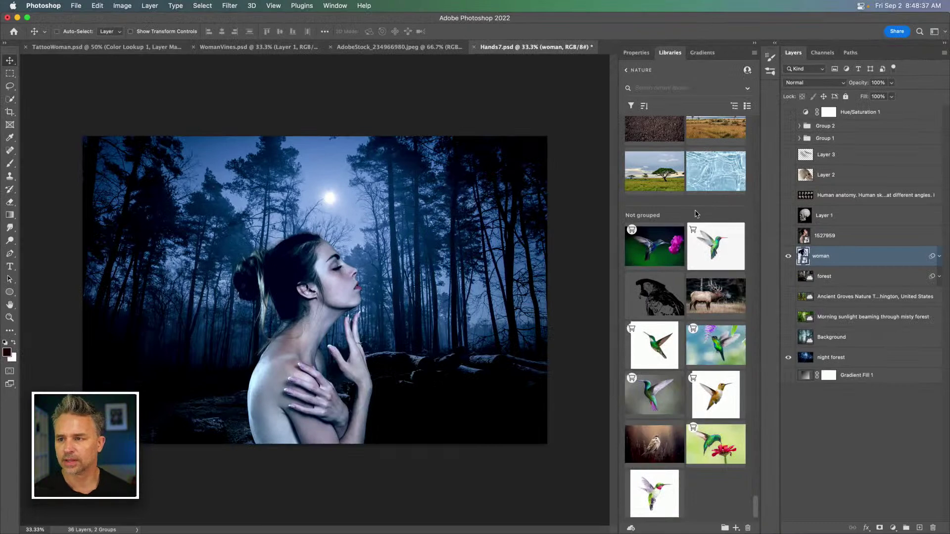
Compare the night forest scene with and without the woman layer and inspect the smart filters attached to her layer
left_click(788, 256)
left_click(789, 256)
key("super+equal")
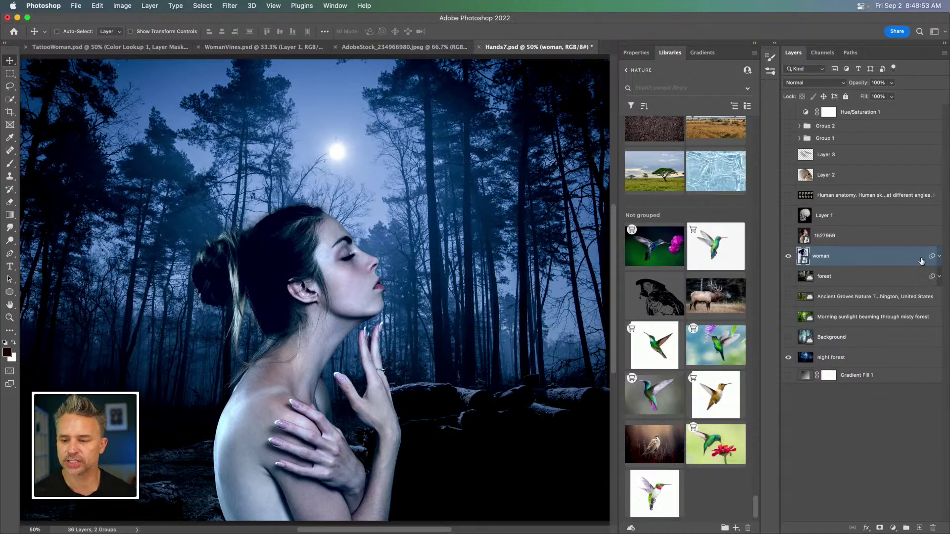
left_click(940, 257)
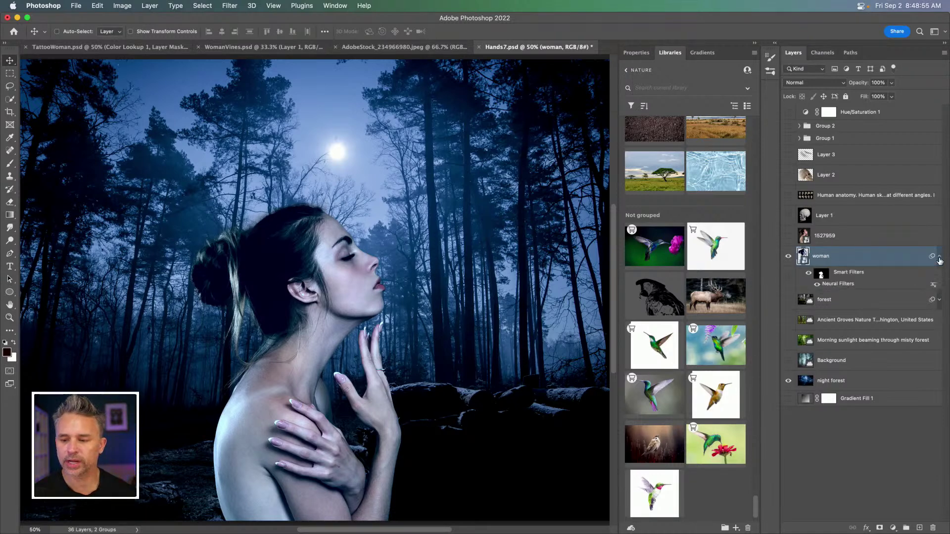
left_click(940, 259)
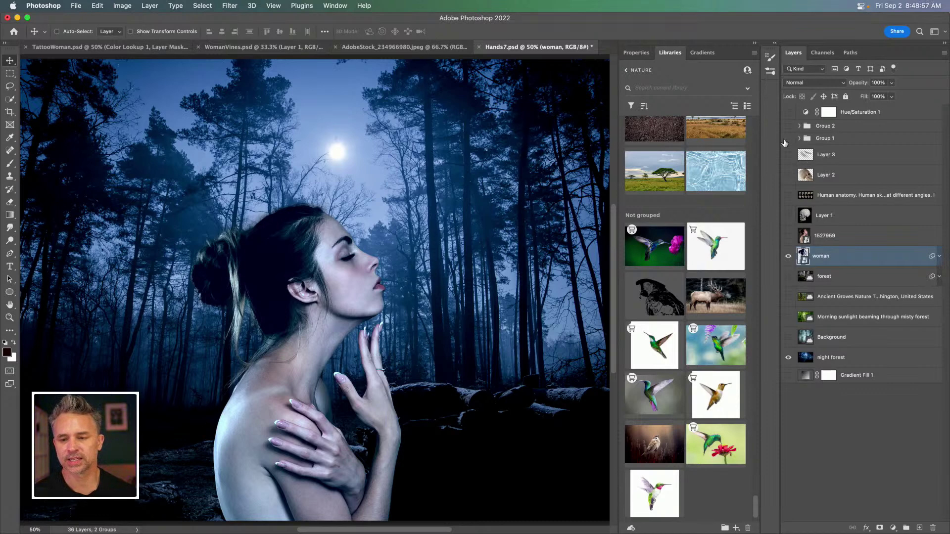
Show Group 1 with the blossom branches and butterflies, and switch off the Neural Filters effect on the woman layer
left_click(789, 140)
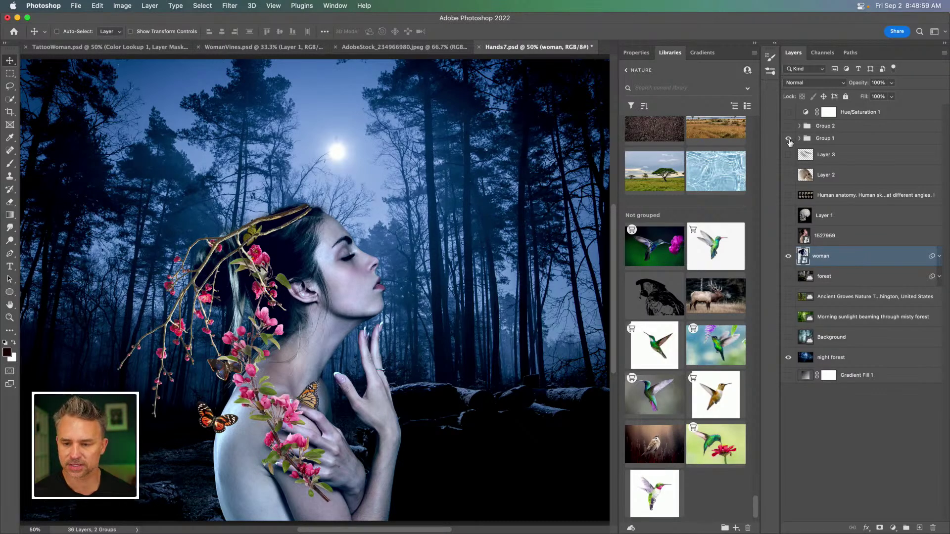
left_click(939, 257)
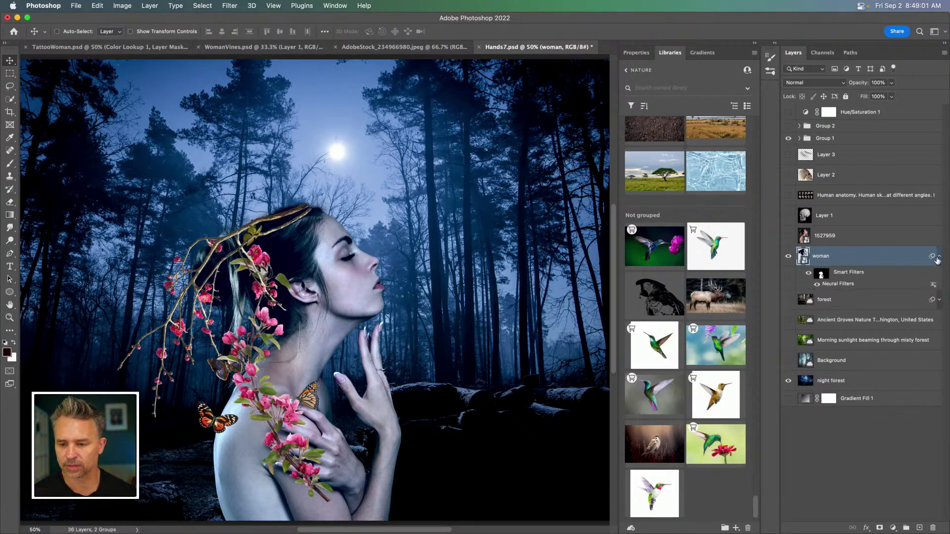
left_click(815, 286)
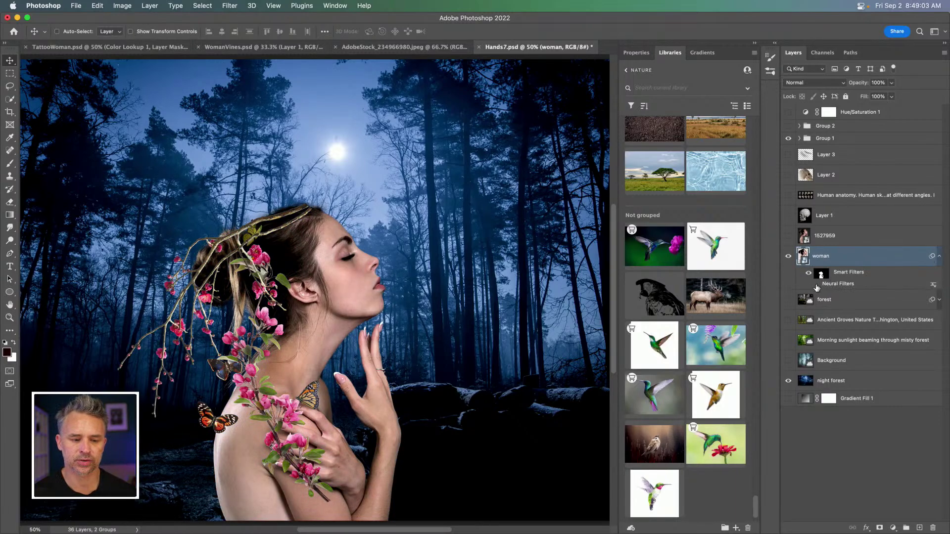
key("super+equal")
left_click_drag(284, 361, 381, 297)
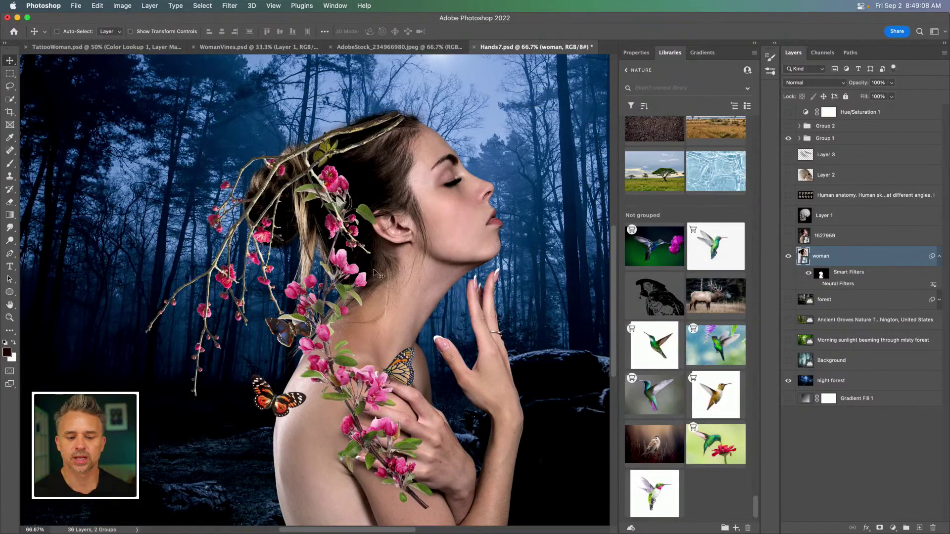
Expand Group 1 and select its Plum Blossom layer
left_click(800, 140)
left_click(800, 139)
left_click(839, 161)
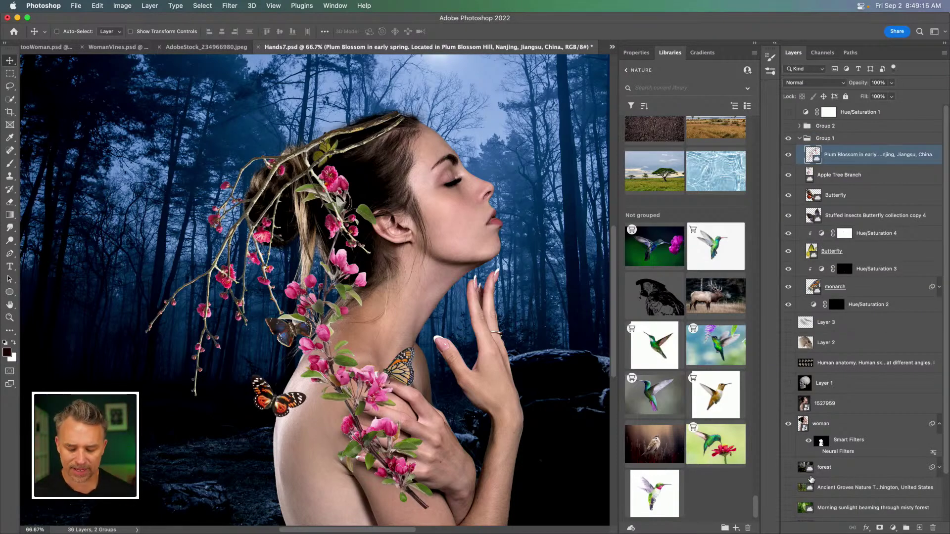
Try to switch the Neural Filters effect on the woman layer back on
key("super+minus")
key("super+minus")
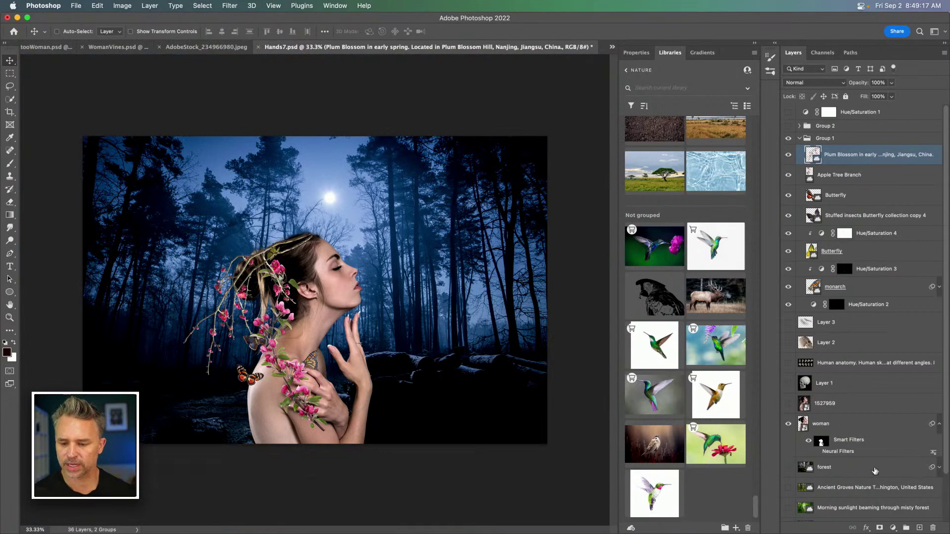
left_click(816, 452)
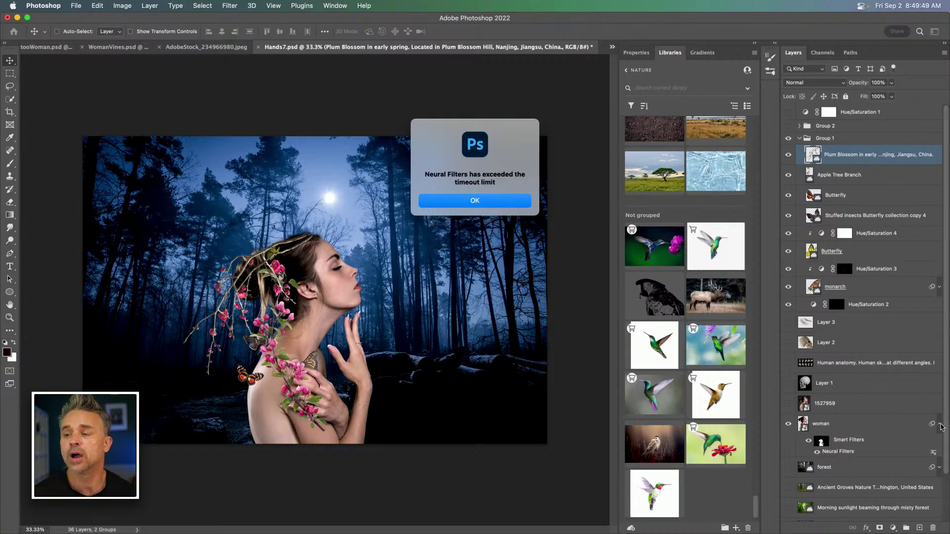
left_click(440, 205)
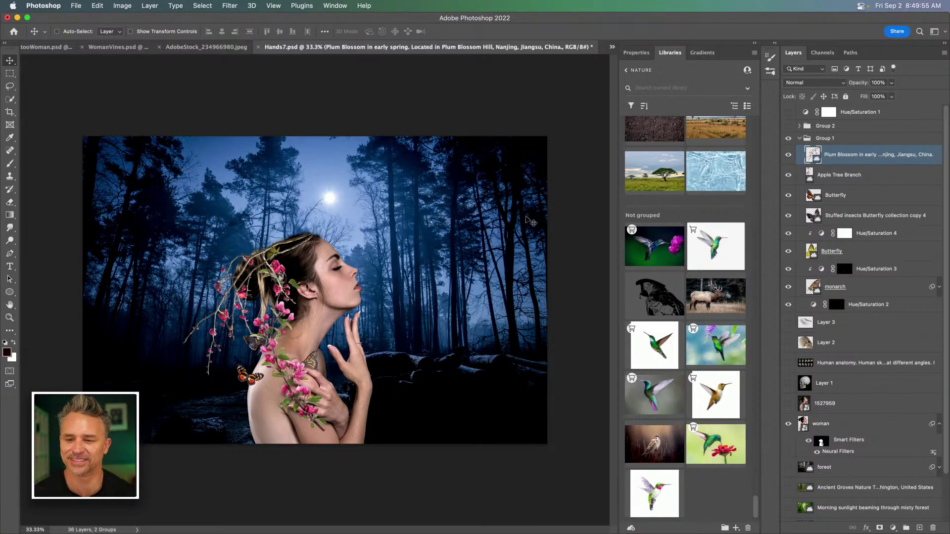
Compare the composite's tones using a Black & White adjustment layer above the Plum Blossom layer, and delete that adjustment
left_click(893, 528)
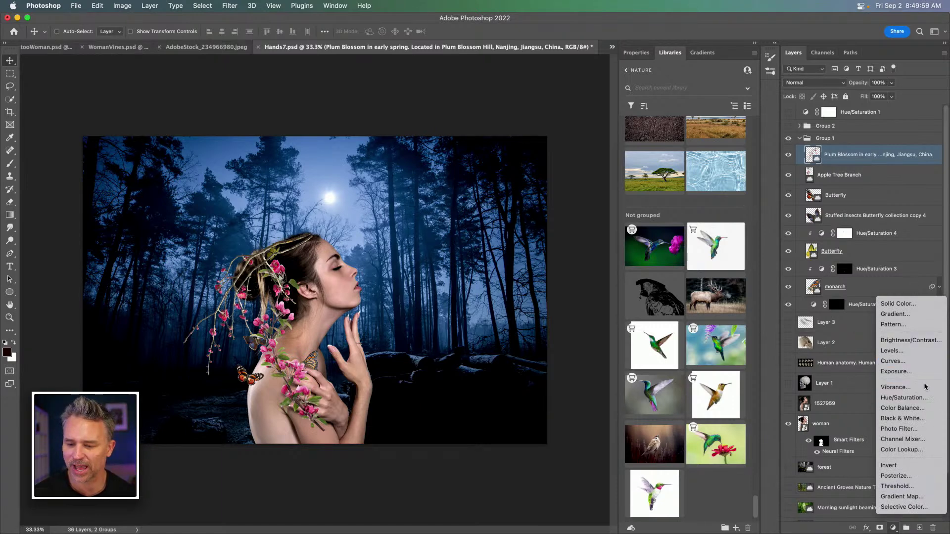
key("Escape")
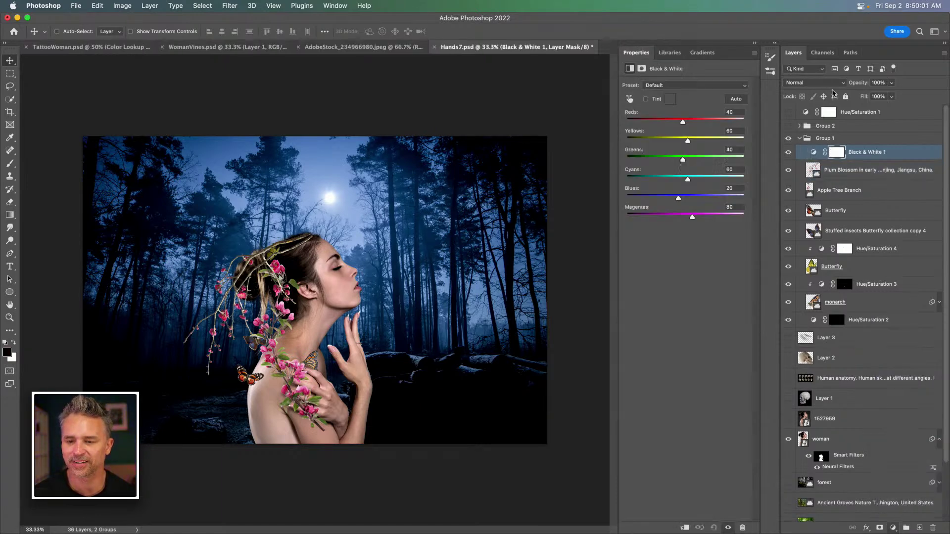
key("super+0")
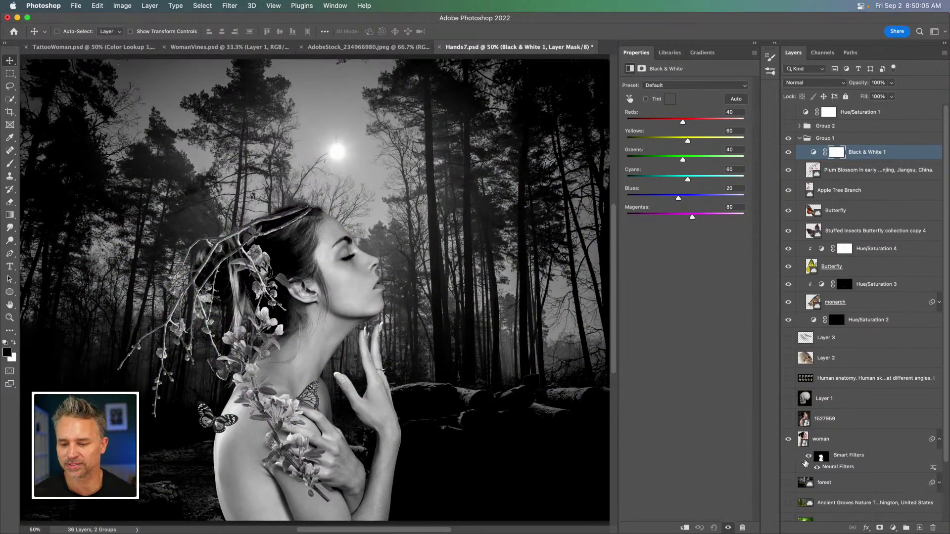
left_click(788, 154)
left_click(790, 154)
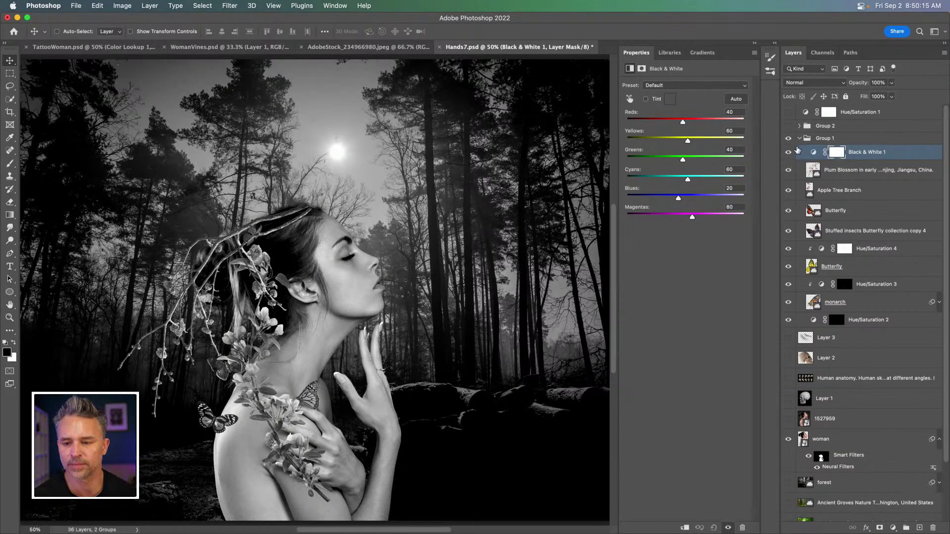
left_click(789, 155)
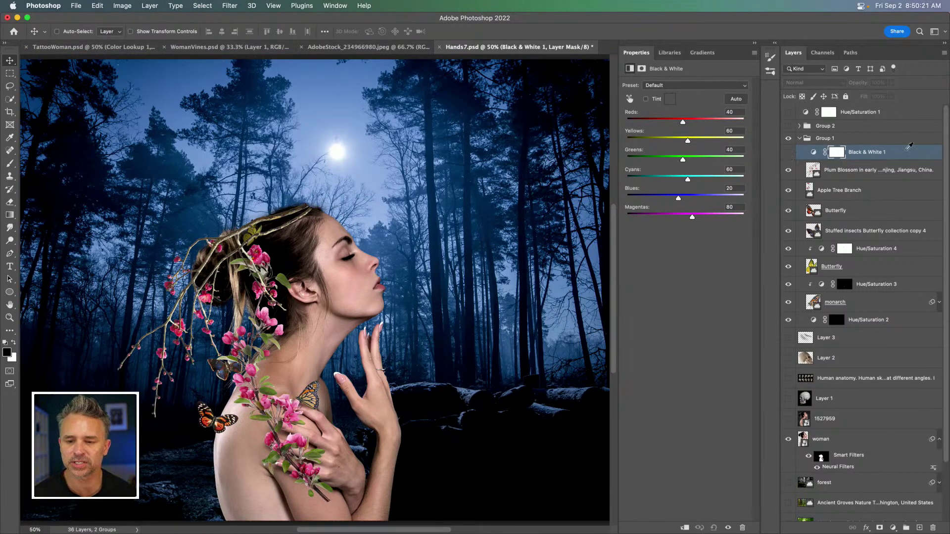
key("BackSpace")
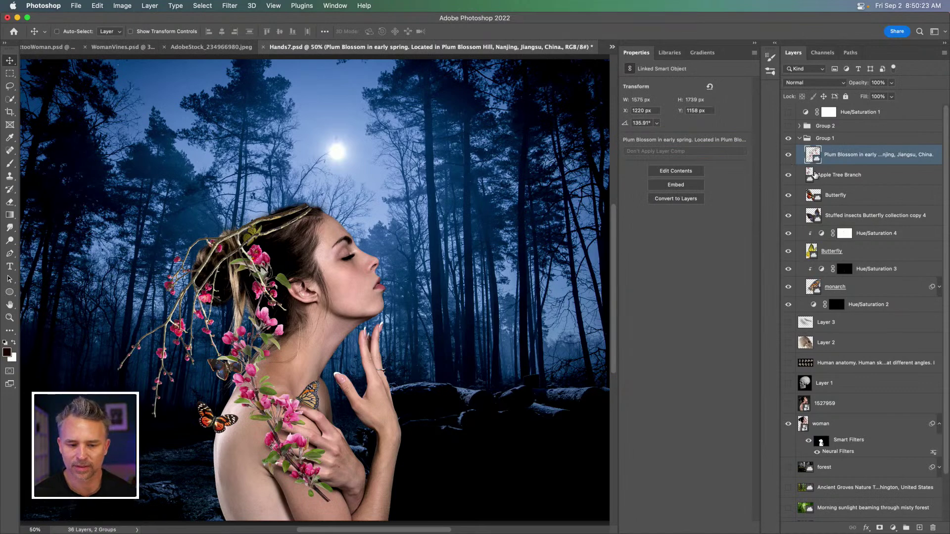
Move the Apple Tree Branch off the woman's shoulder into the open area in front of her face
key("super+equal")
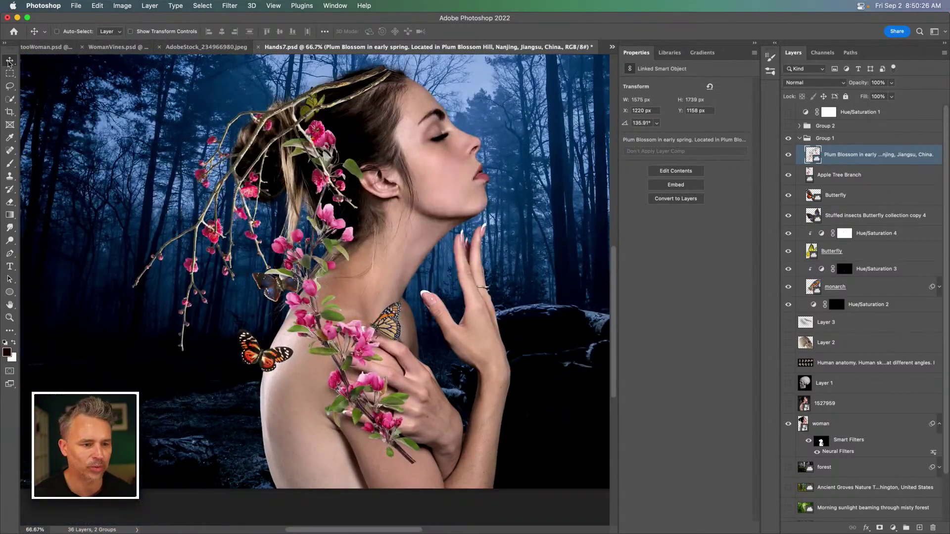
left_click_drag(361, 331, 592, 253)
scroll(183, 187, "up", 5)
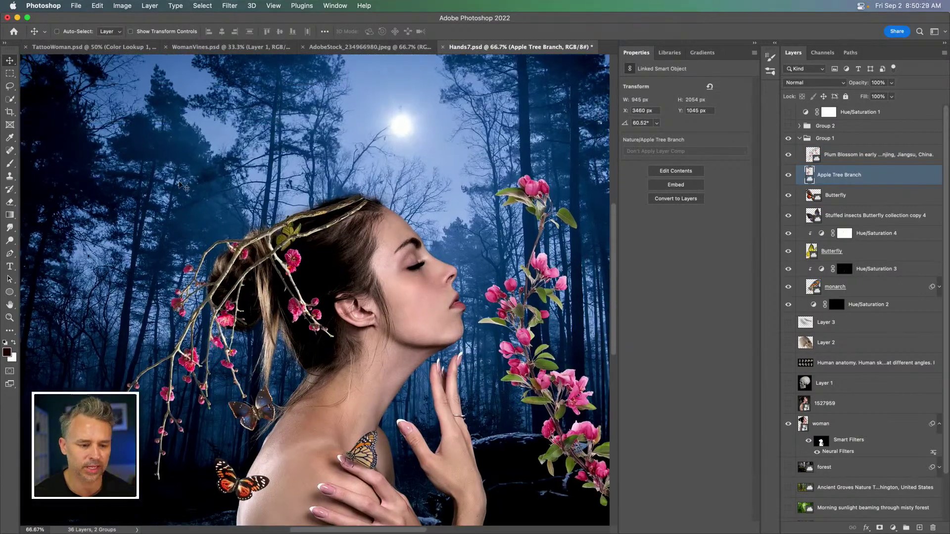
Convert the linked Plum Blossom layer in Group 1 to an embedded smart object
left_click(303, 214, "super")
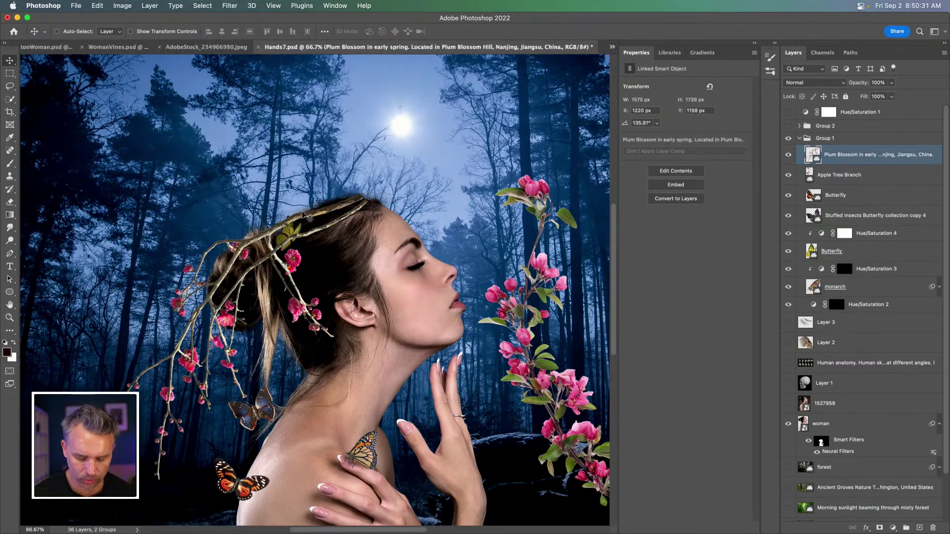
left_click(97, 7)
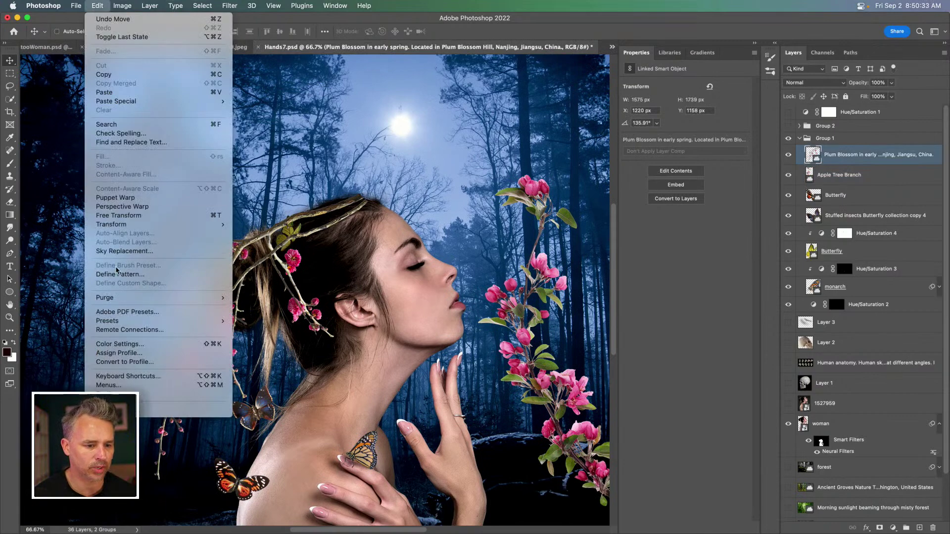
left_click(303, 197)
key("super+shift+o")
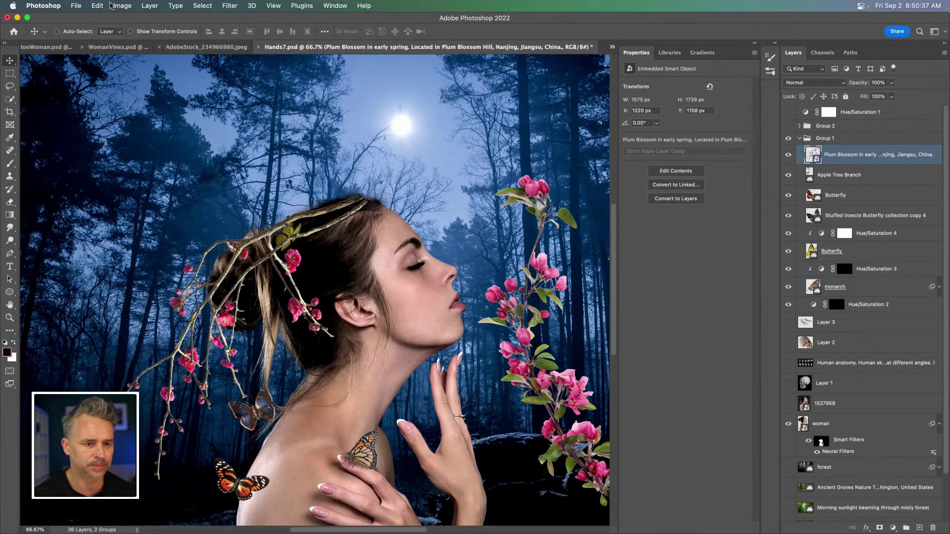
Assign Control+Opt+⌘+O as the application shortcut for the Puppet Warp command
left_click(98, 6)
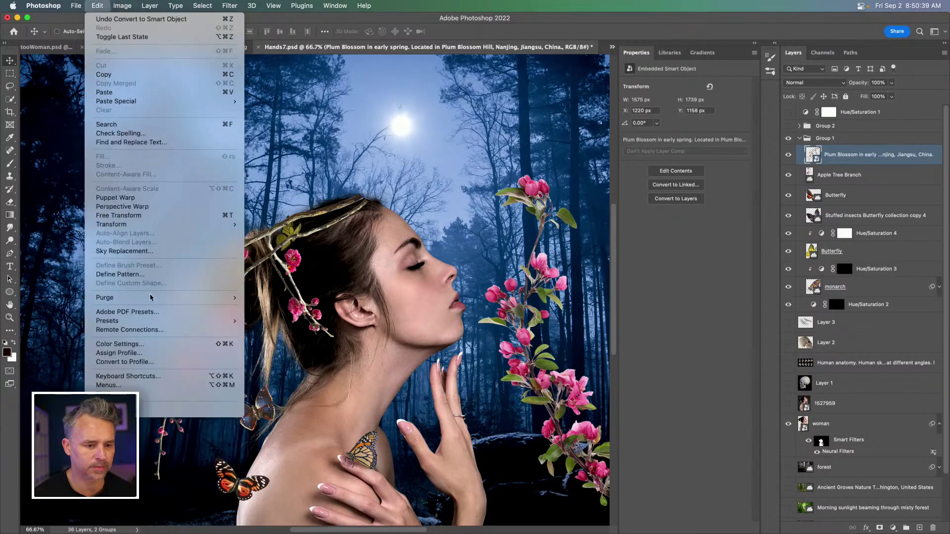
left_click(399, 419)
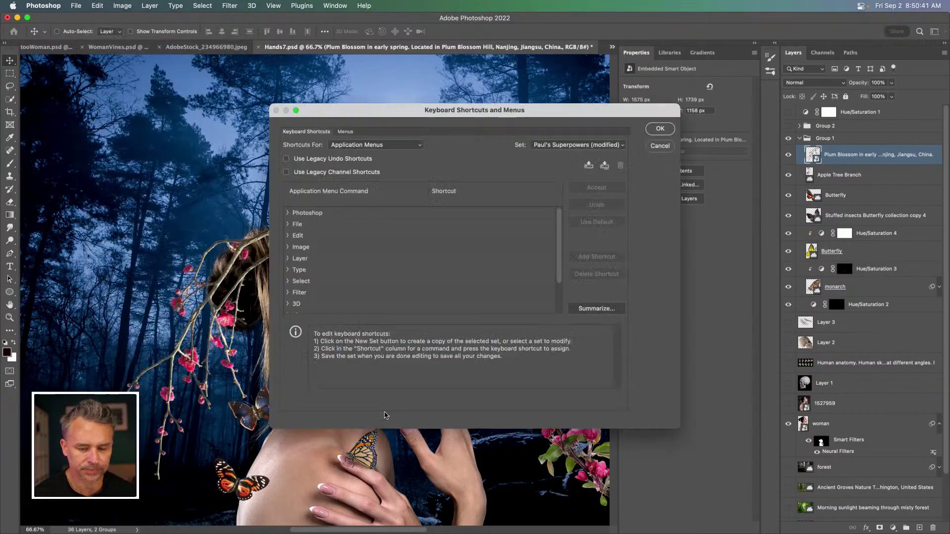
left_click(287, 235)
scroll(553, 217, "down", 5)
scroll(565, 241, "down", 3)
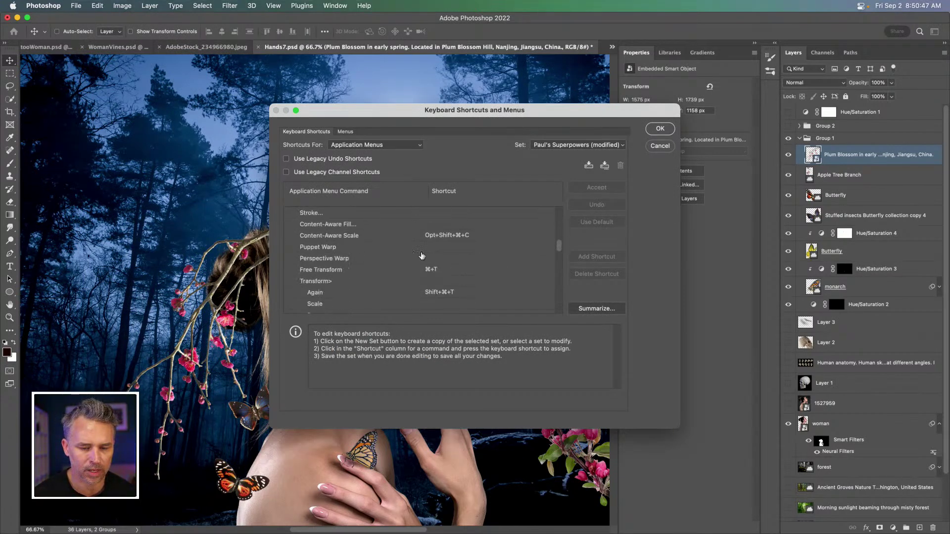
left_click(424, 248)
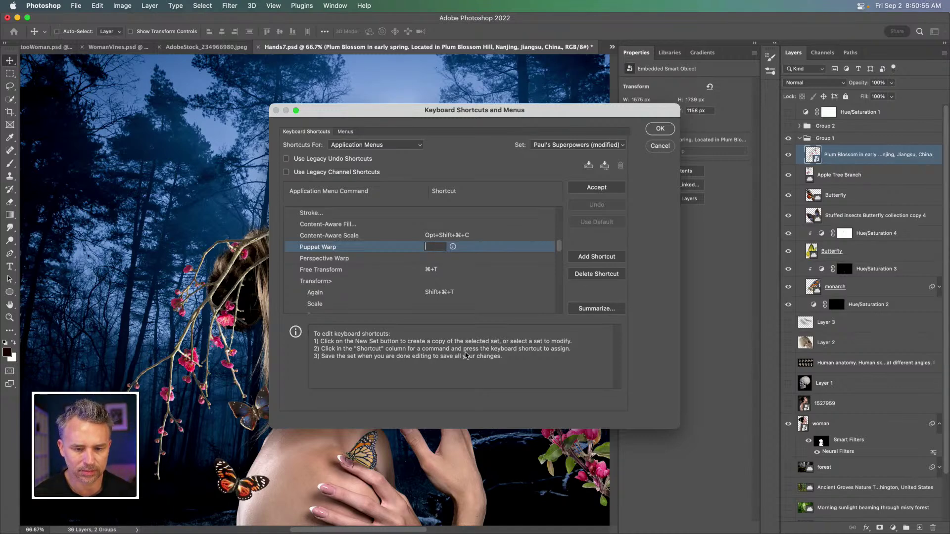
key("super+alt")
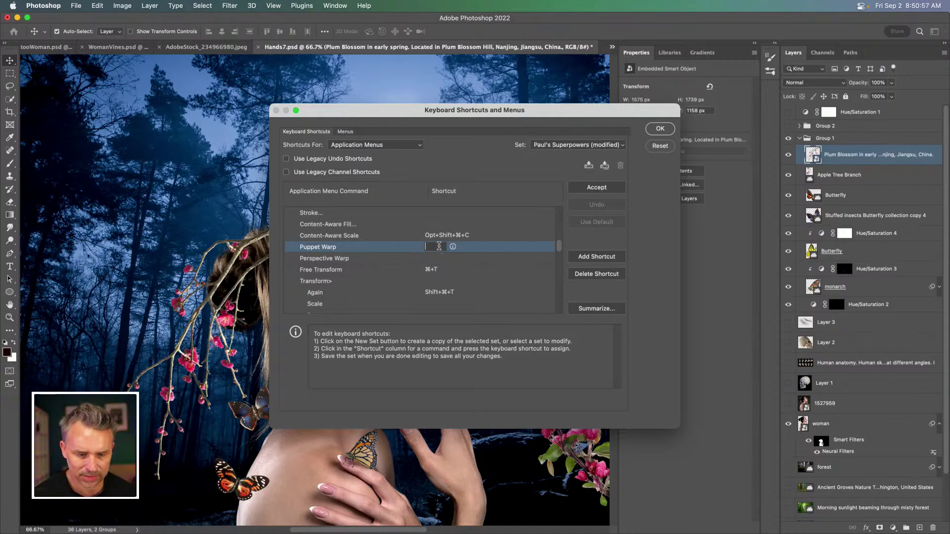
key("ctrl+alt+super+o")
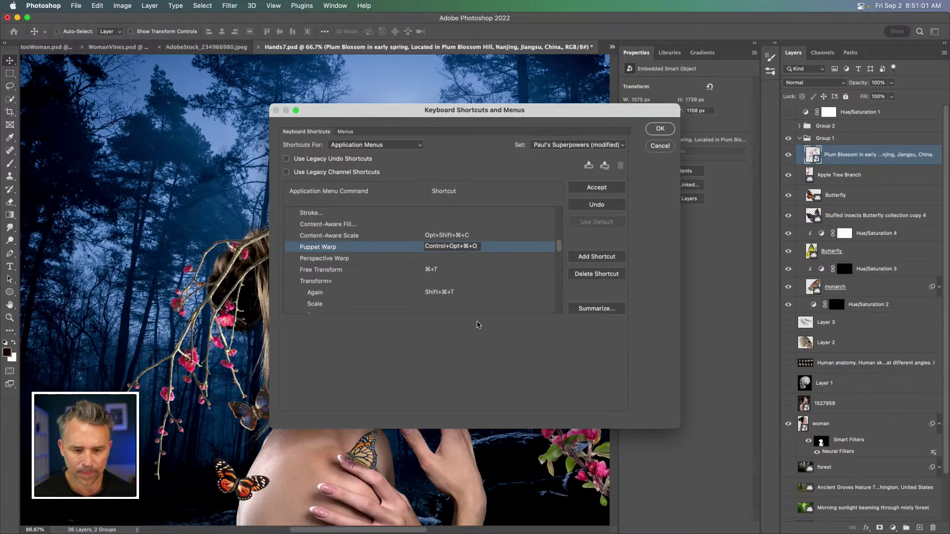
left_click(356, 239)
left_click(352, 248)
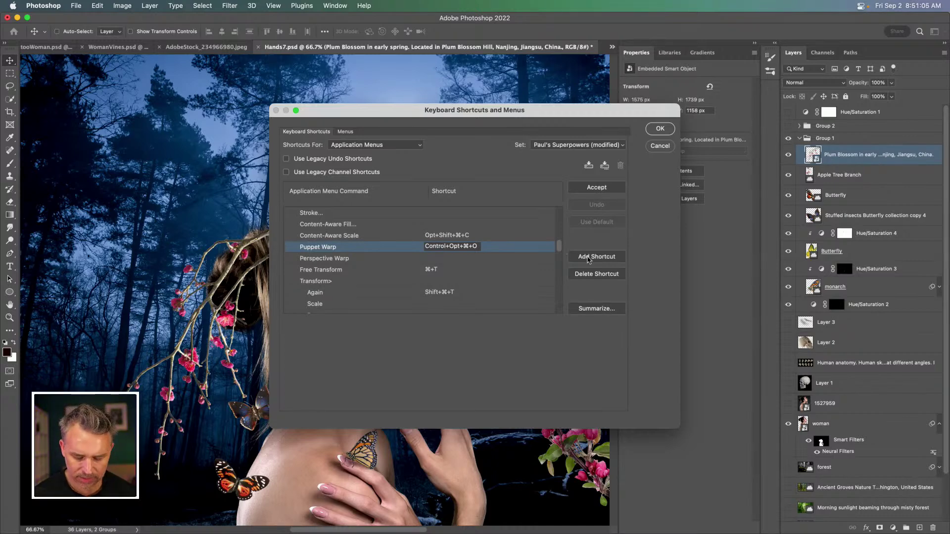
left_click(660, 129)
left_click(661, 131)
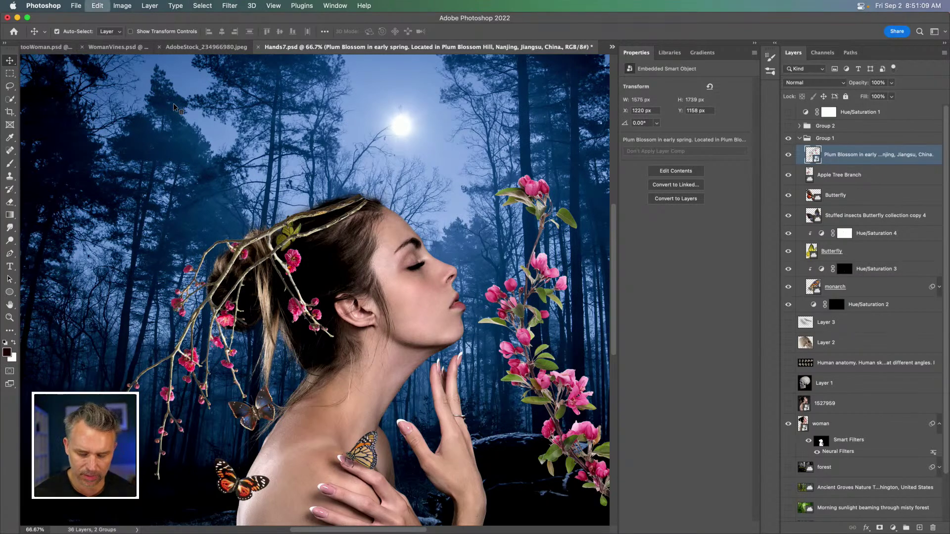
Puppet Warp the Plum Blossom branch with pins along its stems so it sweeps over the crown and behind the woman's head
key("super+alt+shift+p")
left_click(351, 201)
left_click(242, 244)
left_click(184, 331)
left_click_drag(185, 330, 168, 278)
left_click_drag(242, 240, 235, 216)
left_click_drag(351, 200, 369, 203)
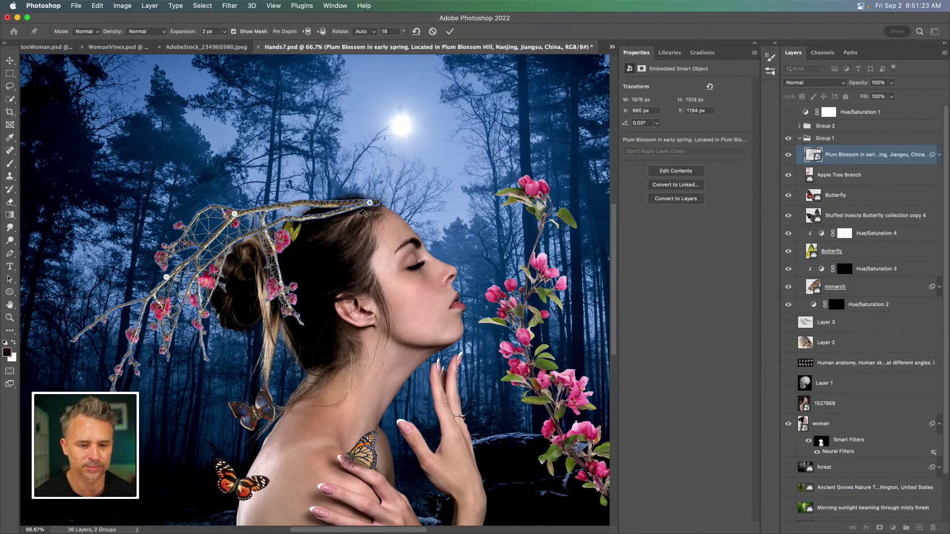
left_click(335, 213)
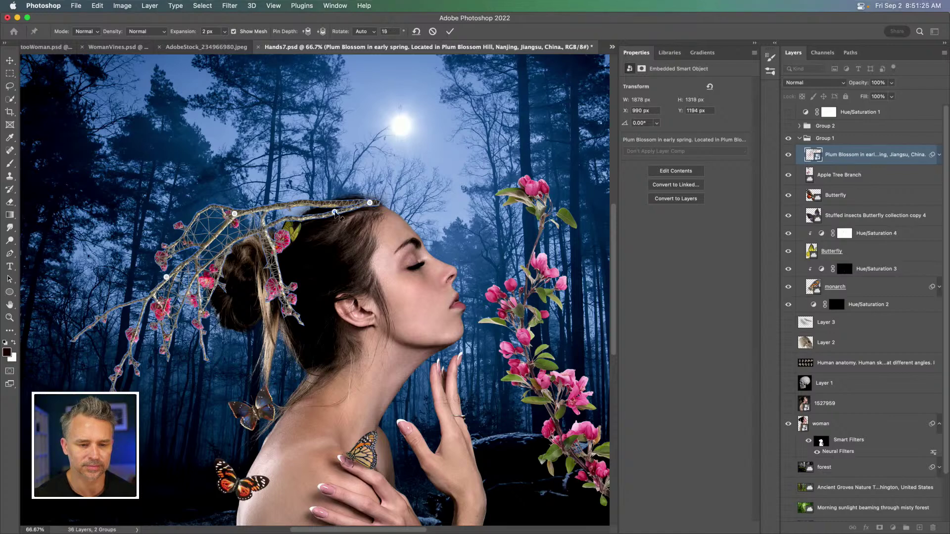
key("Return")
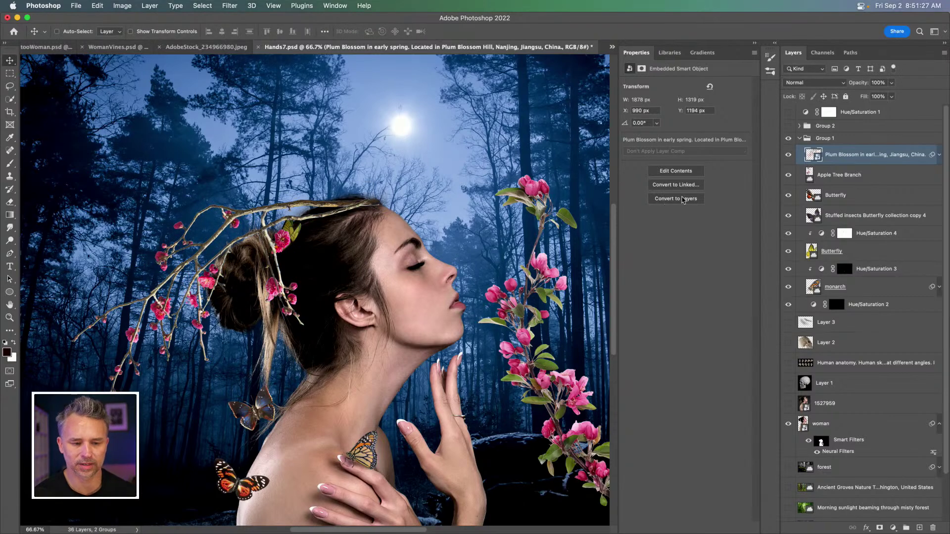
Duplicate the warped Plum Blossom layer and remove the Puppet Warp smart filter from the copy
left_click(880, 176)
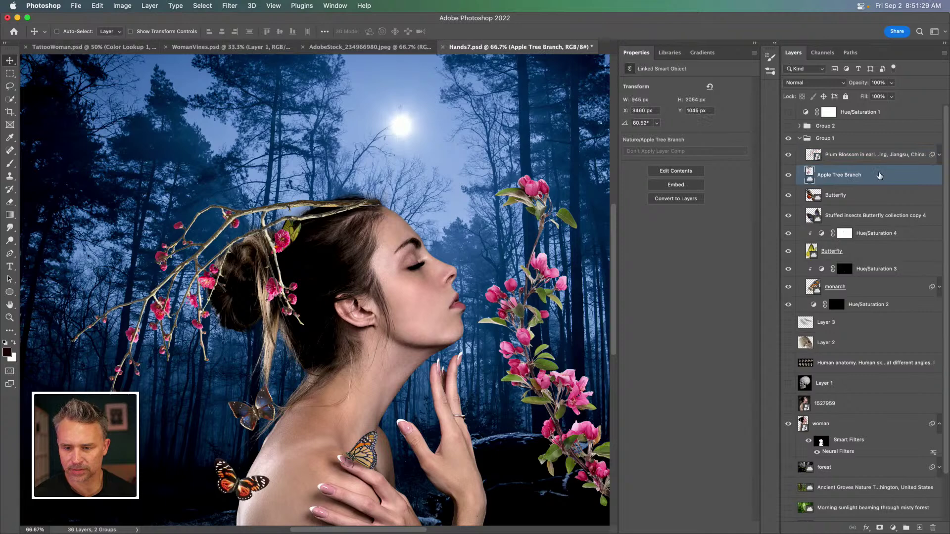
left_click(856, 157)
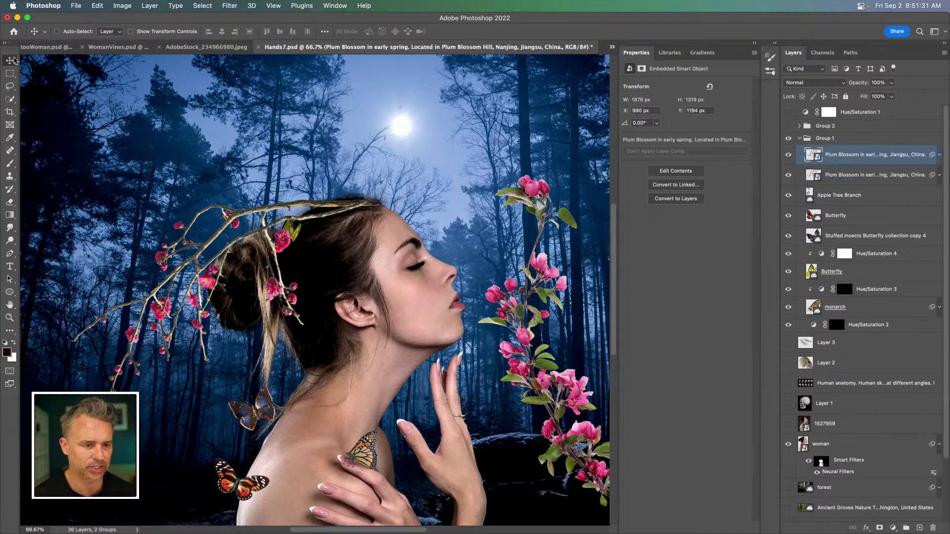
left_click_drag(194, 183, 230, 253)
key("super+z")
left_click(939, 155)
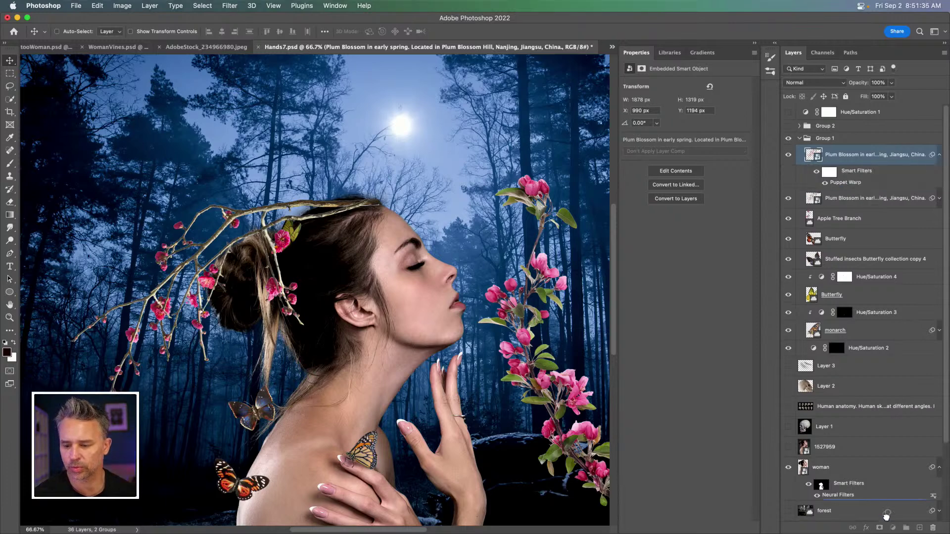
scroll(913, 512, "down", 2)
key("super+z")
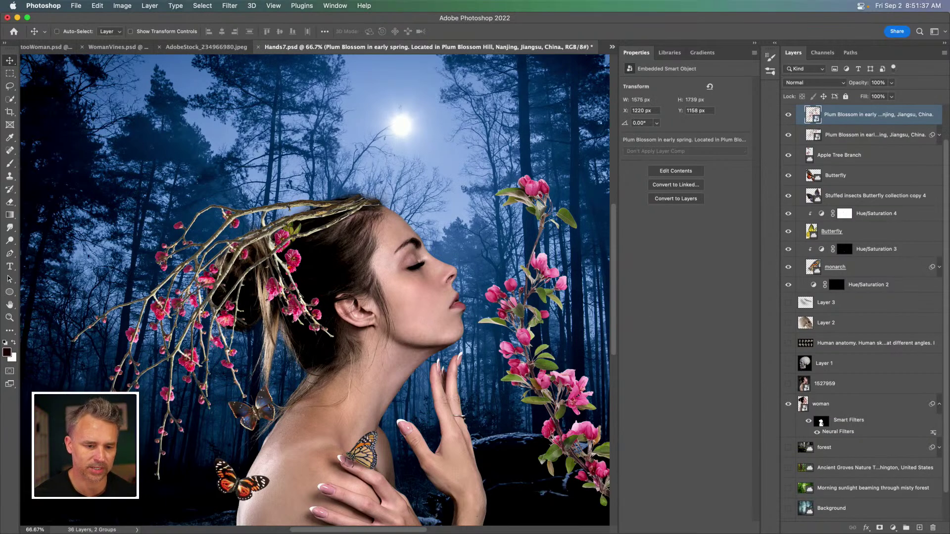
Flip the Plum Blossom copy vertically, rotated to -72.88°, and place it across the back of the woman's hair
key("super+t")
right_click(221, 284)
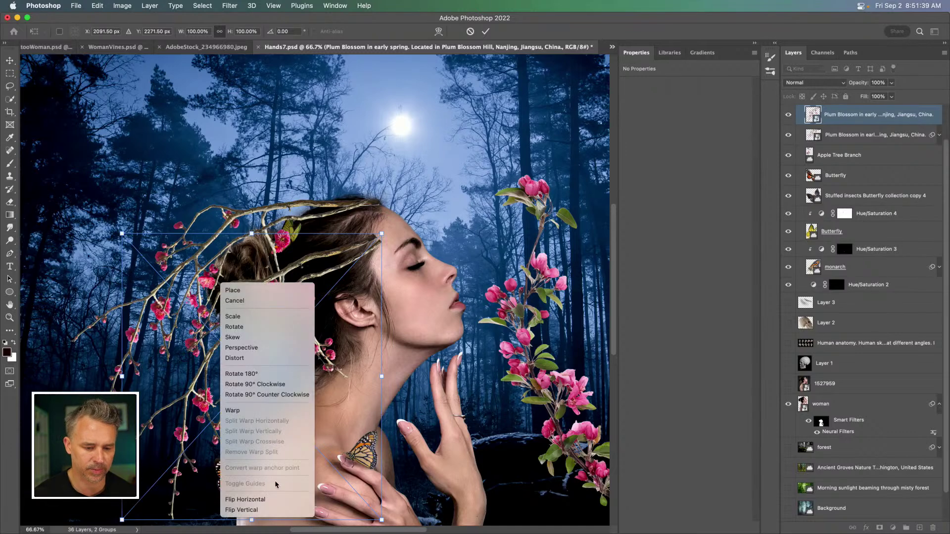
left_click(267, 510)
left_click_drag(113, 197, 144, 418)
left_click_drag(342, 307, 345, 281)
key("Return")
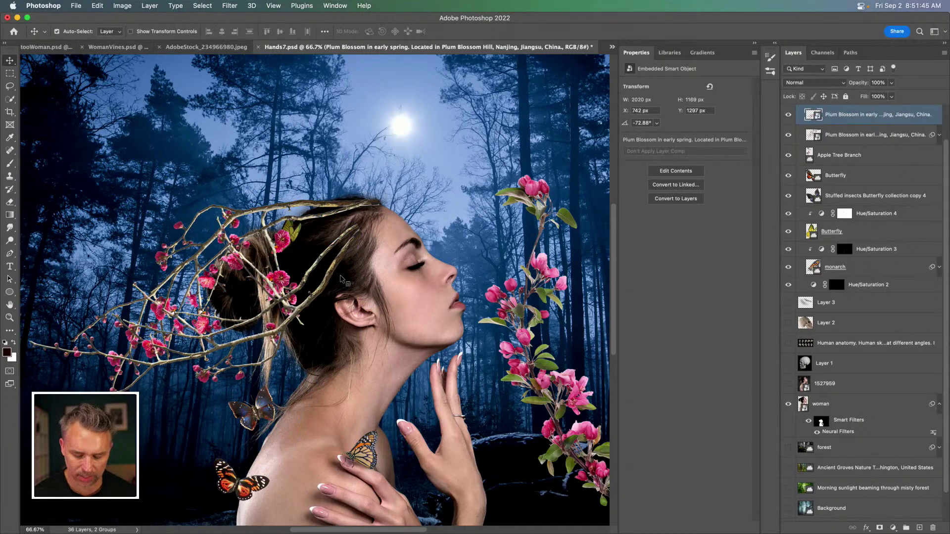
Puppet Warp the Plum Blossom copy so its twigs hang down behind the neck, and move it up into the hair
key("super+shift+p")
left_click(306, 274)
left_click(313, 298)
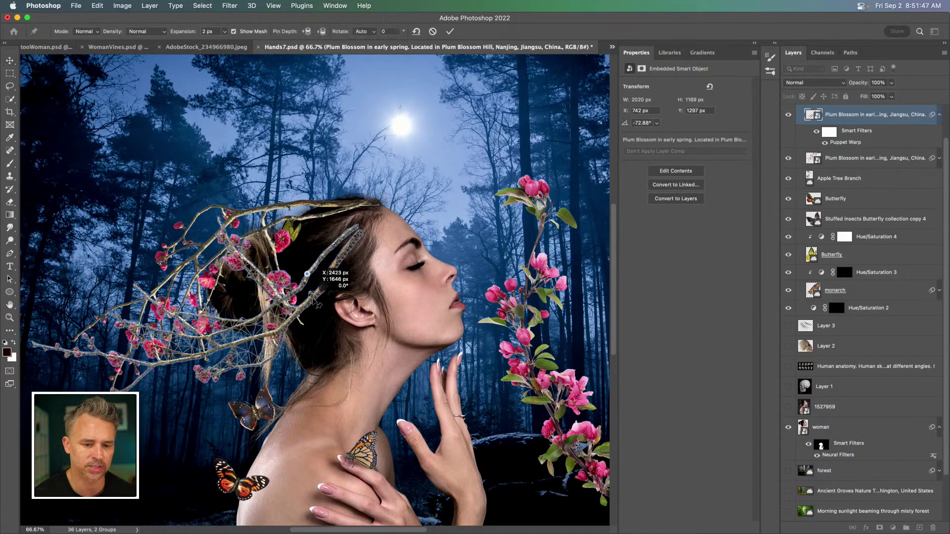
left_click_drag(183, 339, 211, 398)
left_click_drag(284, 342, 255, 328)
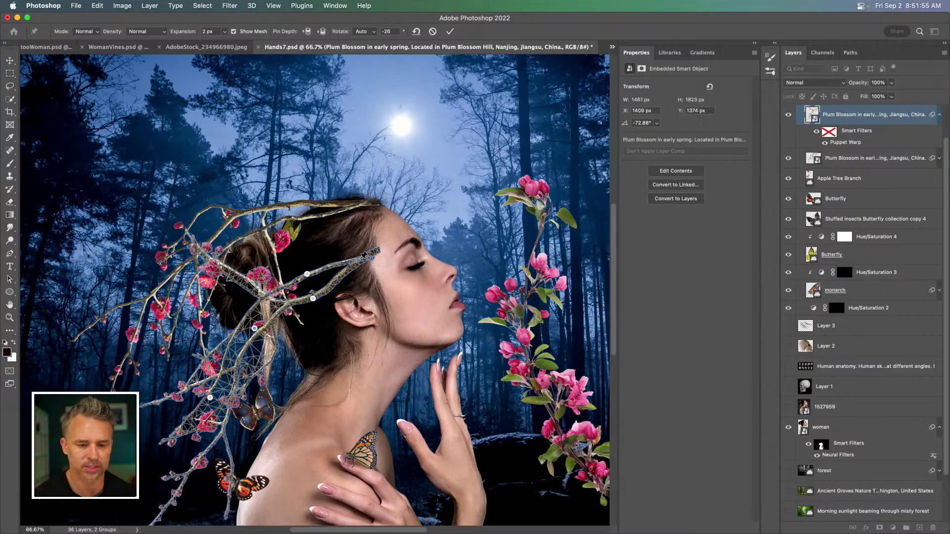
left_click_drag(365, 256, 342, 271)
key("Return")
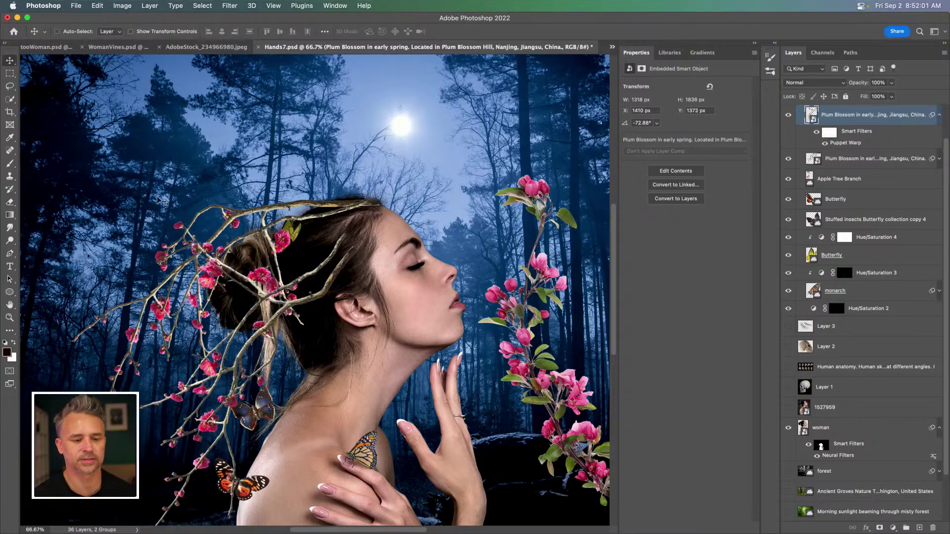
left_click_drag(198, 237, 187, 216)
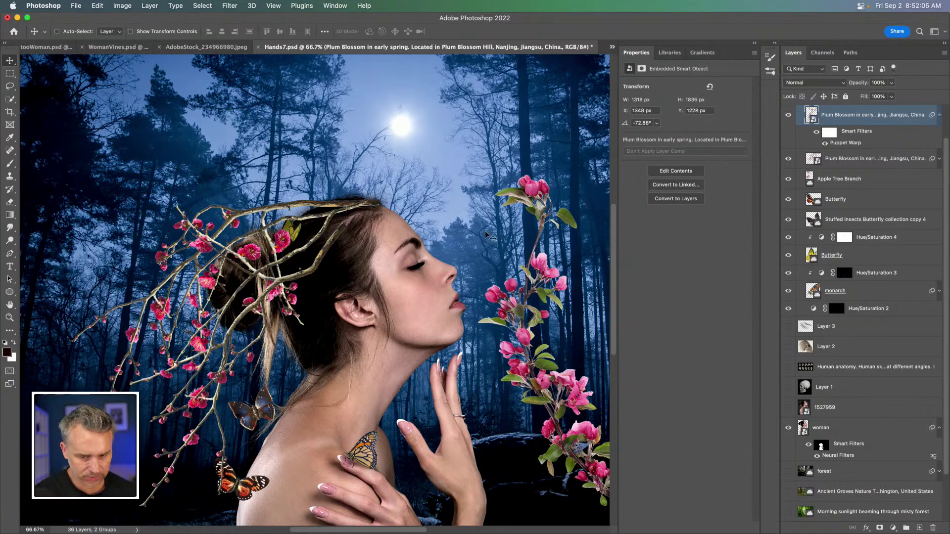
Duplicate the Apple Tree Branch and rotate the copy across the woman's hair
left_click(537, 194, "super")
key("super+j")
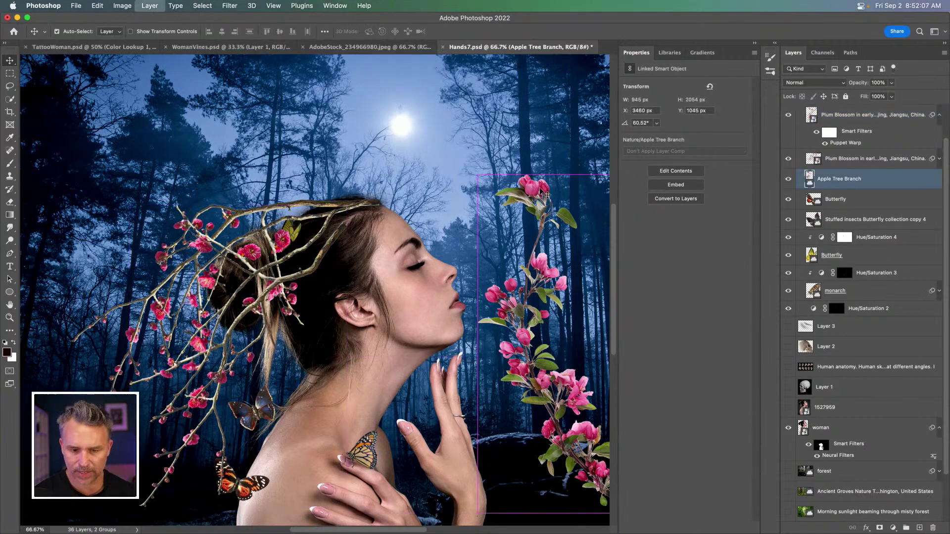
left_click_drag(551, 199, 254, 107)
key("super+t")
left_click_drag(142, 67, 156, 270)
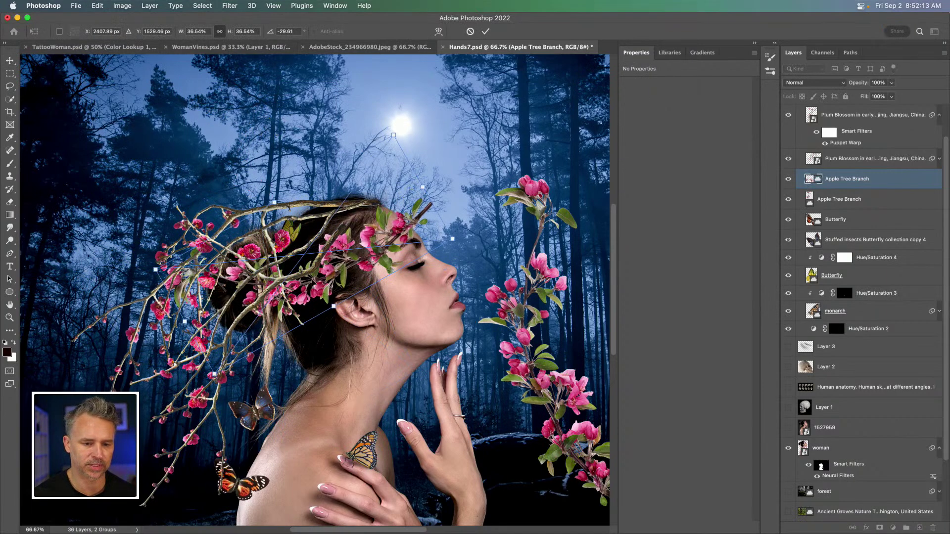
Flip the Apple Tree Branch copy vertically and fit it along the top of the woman's head
right_click(312, 278)
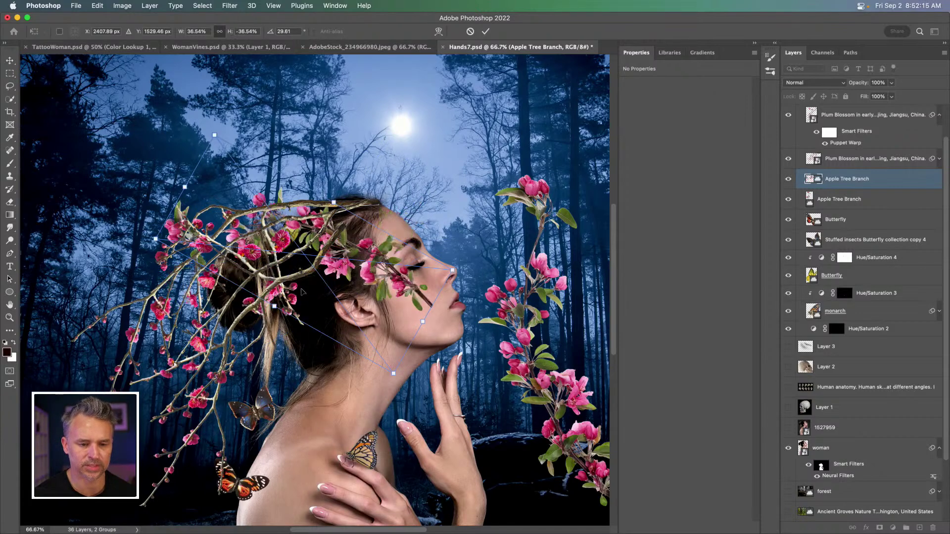
left_click_drag(327, 296, 220, 143)
left_click_drag(93, 115, 69, 183)
left_click_drag(280, 128, 270, 194)
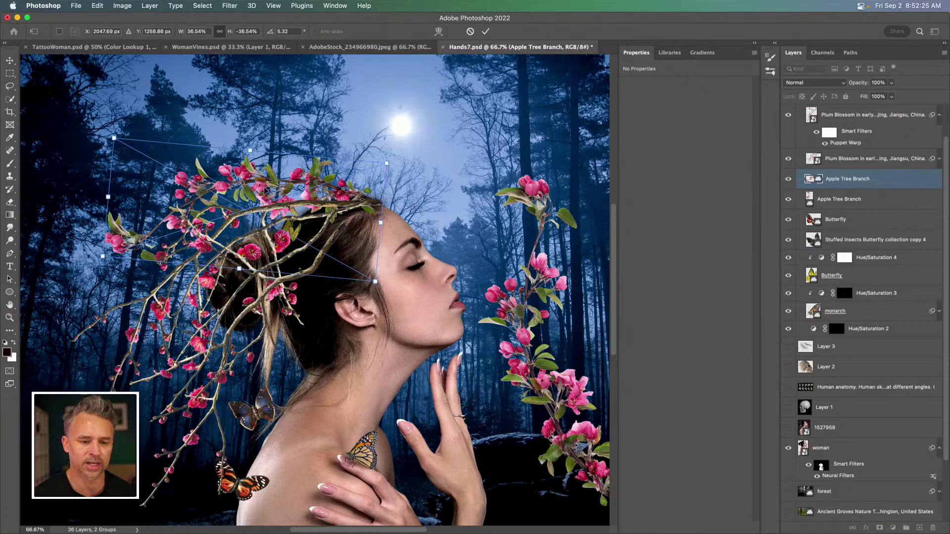
key("Return")
Duplicate the branch on her head, flip this copy vertically, and rotate it to -47.18° above the woman's ear
key("super")
key("super+j")
left_click_drag(225, 266, 238, 286)
key("super+t")
right_click(164, 315)
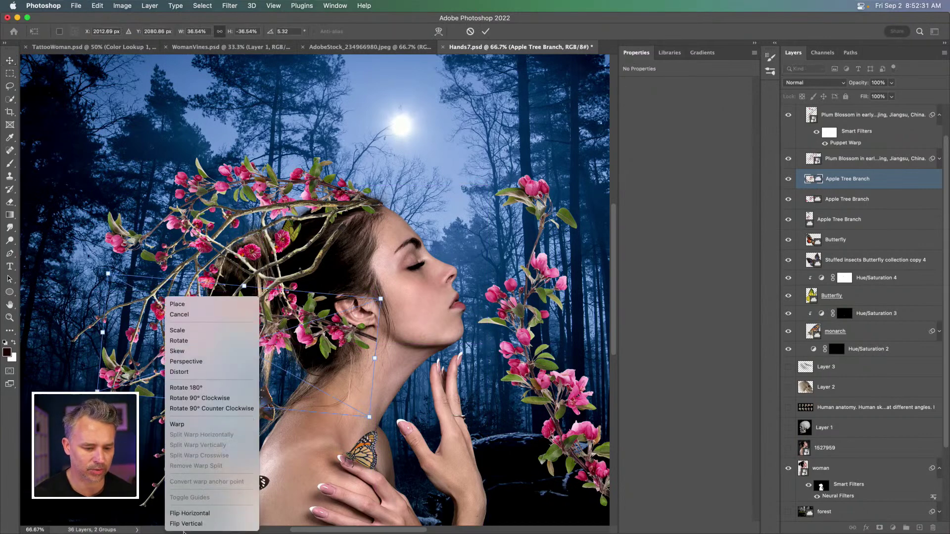
left_click(182, 524)
left_click_drag(99, 341, 228, 347)
key("Return")
Add a layer mask to the lower Apple Tree Branch and hide the petals and leaf over the ear with a 90 px Hard Round brush at 100% flow
key("super+equal")
key("super+equal")
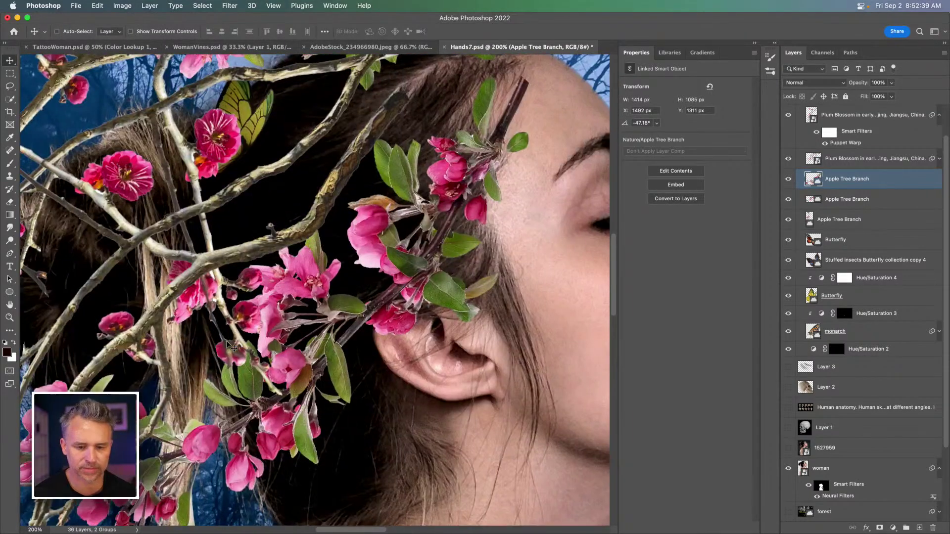
scroll(230, 347, "right", 2)
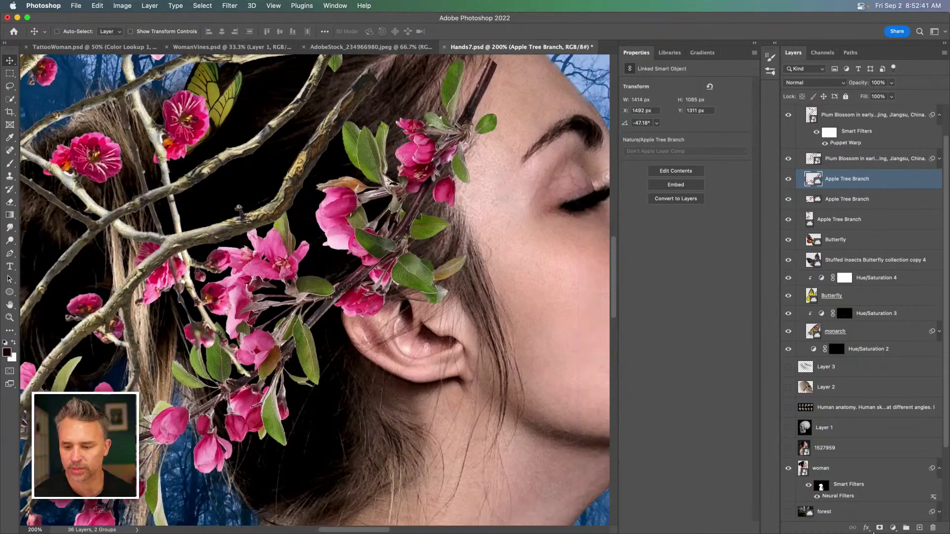
left_click(879, 527)
key("b")
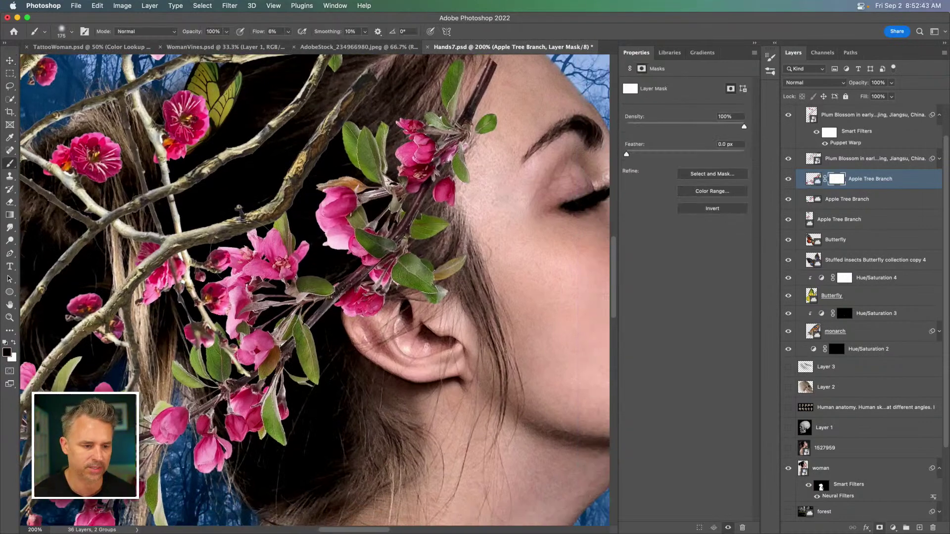
right_click(279, 250)
double_click(504, 160)
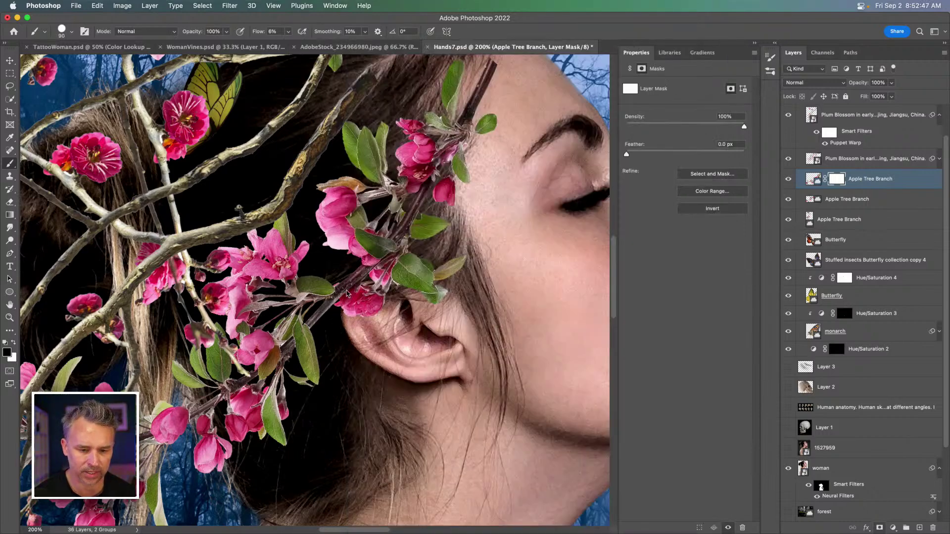
left_click_drag(258, 32, 651, 70)
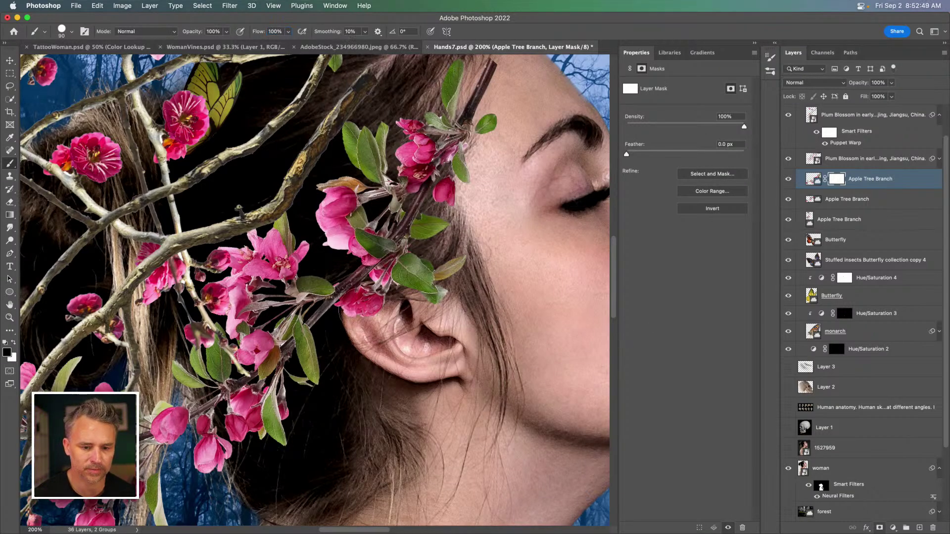
mouse_move(369, 305)
left_mouse_down()
mouse_move(382, 321)
mouse_move(369, 292)
mouse_move(394, 314)
mouse_move(366, 317)
mouse_move(390, 317)
mouse_move(420, 292)
mouse_move(450, 312)
left_mouse_up()
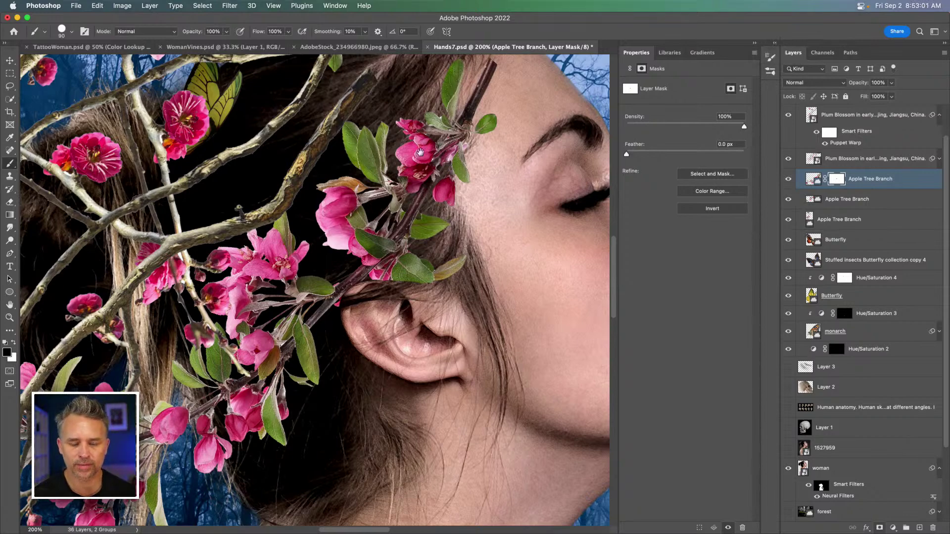
Fade the bare branch tip on the woman's temple in the layer mask with a 150 px Soft Round brush at 41% flow
scroll(285, 212, "up", 5)
right_click(285, 213)
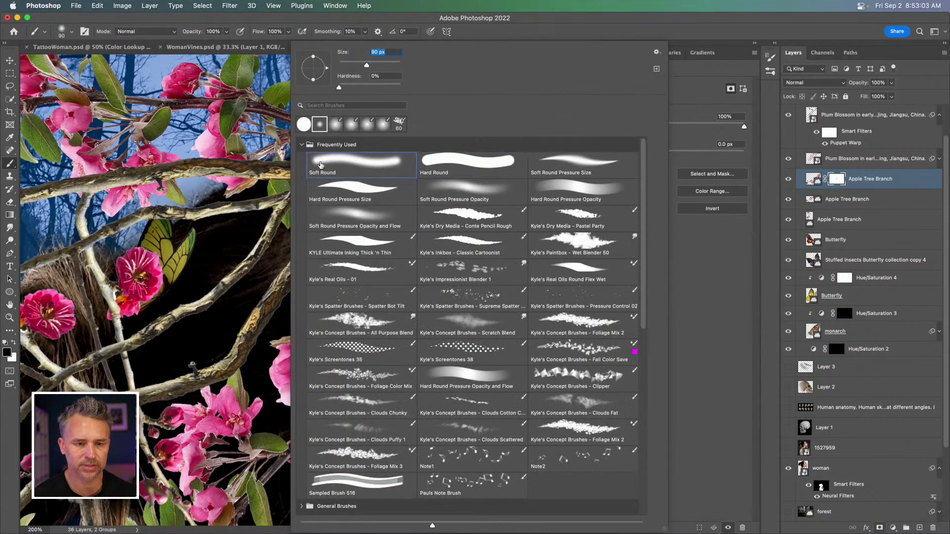
double_click(320, 161)
left_click_drag(258, 33, 183, 35)
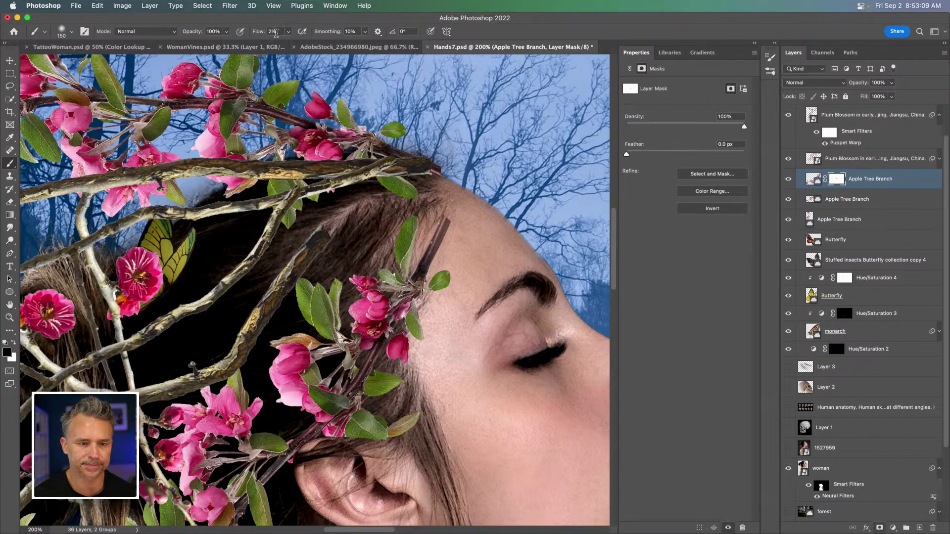
left_click_drag(258, 36, 286, 35)
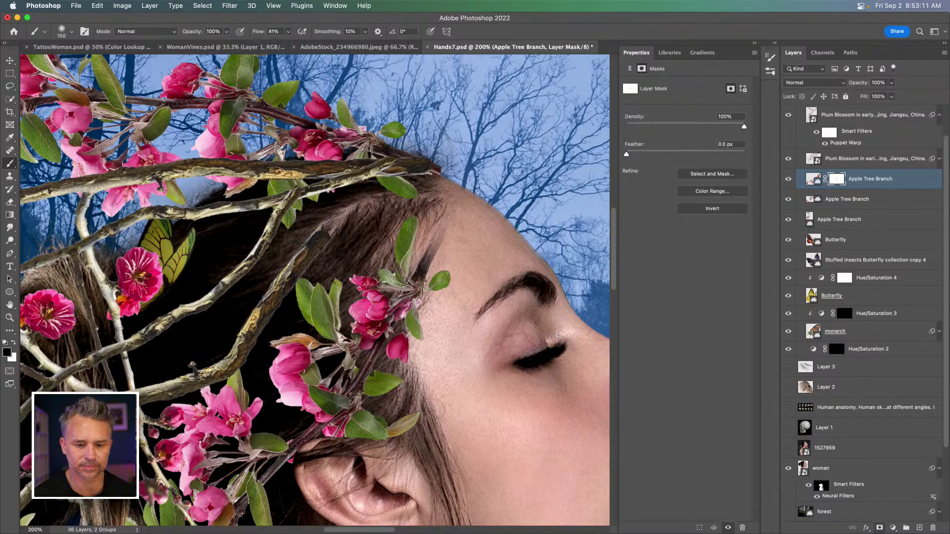
Rotate the masked Apple Tree Branch above the ear to -52.34°
key("super+minus")
key("super+minus")
left_click(9, 60)
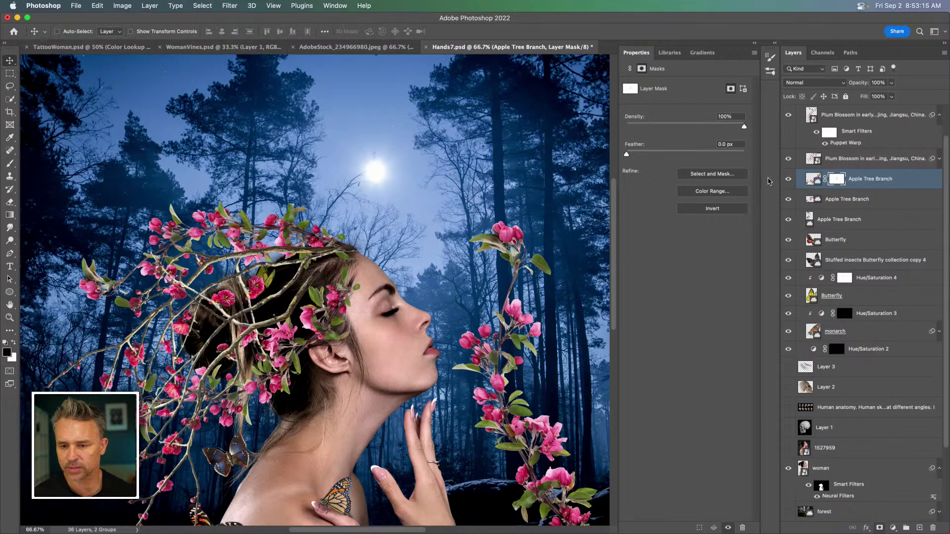
left_click(812, 178)
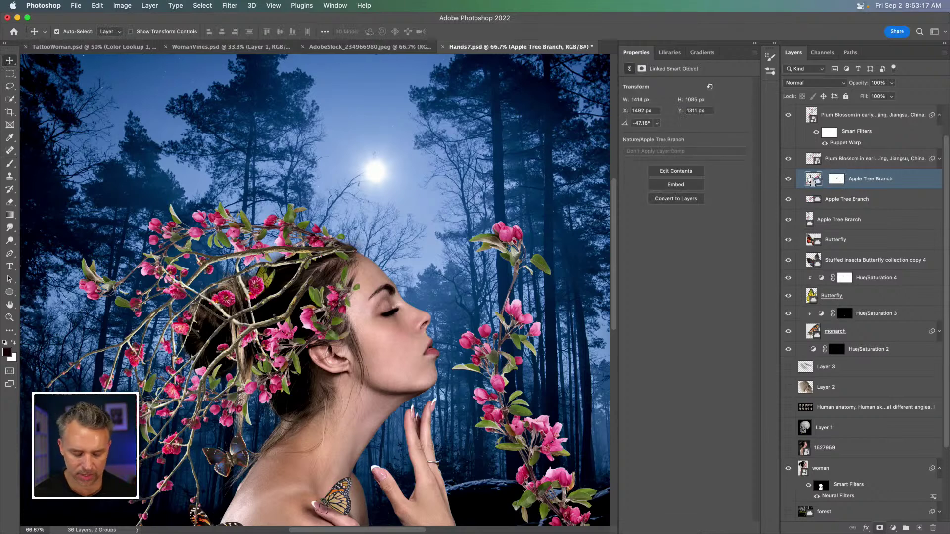
key("super+t")
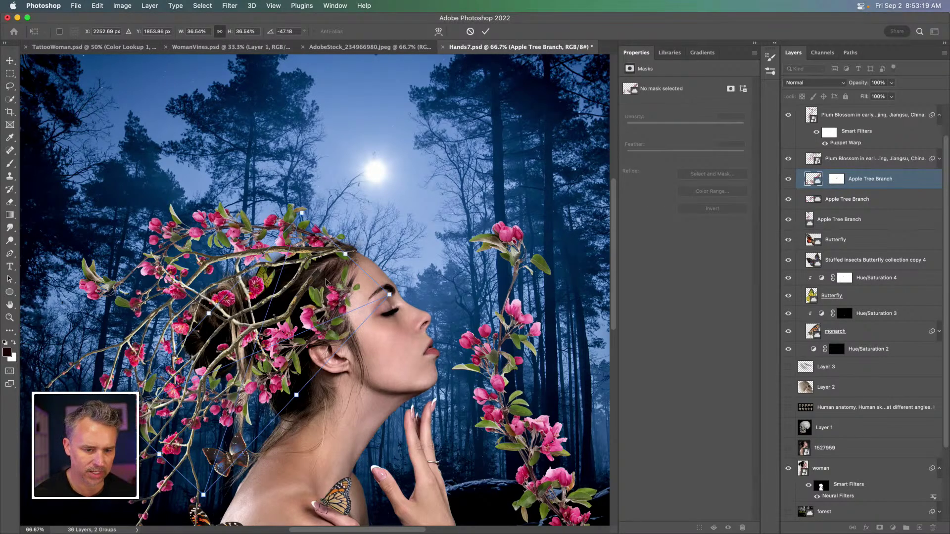
left_click_drag(217, 210, 207, 229)
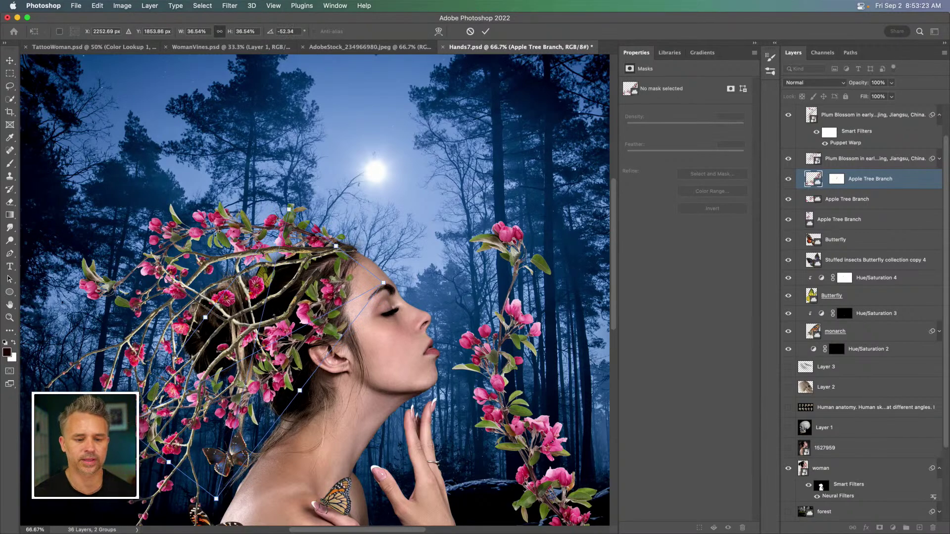
key("Return")
Move the large upright Apple Tree Branch beside the woman over her raised hand and rotate it to 90.87°
scroll(494, 221, "down", 5)
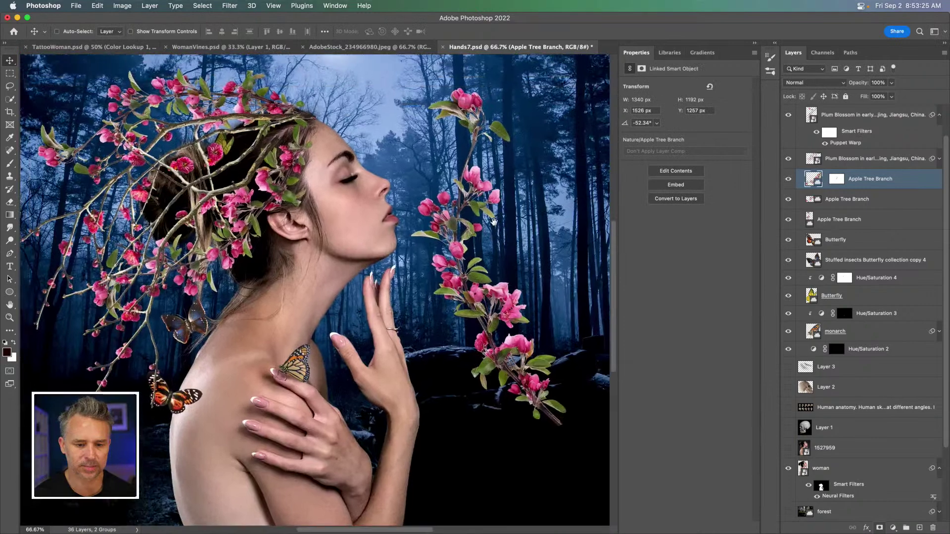
left_click(469, 110, "super")
left_click_drag(469, 110, 363, 164)
key("super+plus")
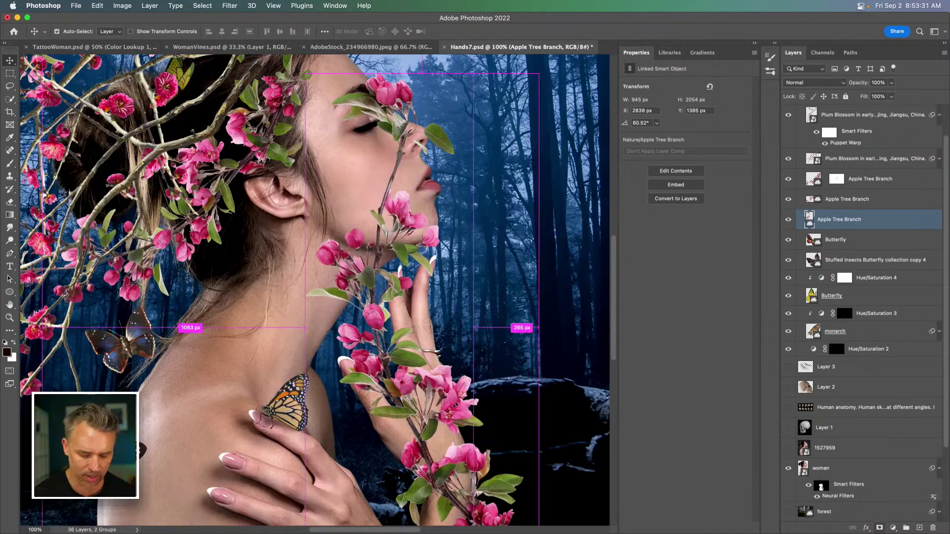
key("super+t")
left_click_drag(277, 123, 396, 72)
key("Return")
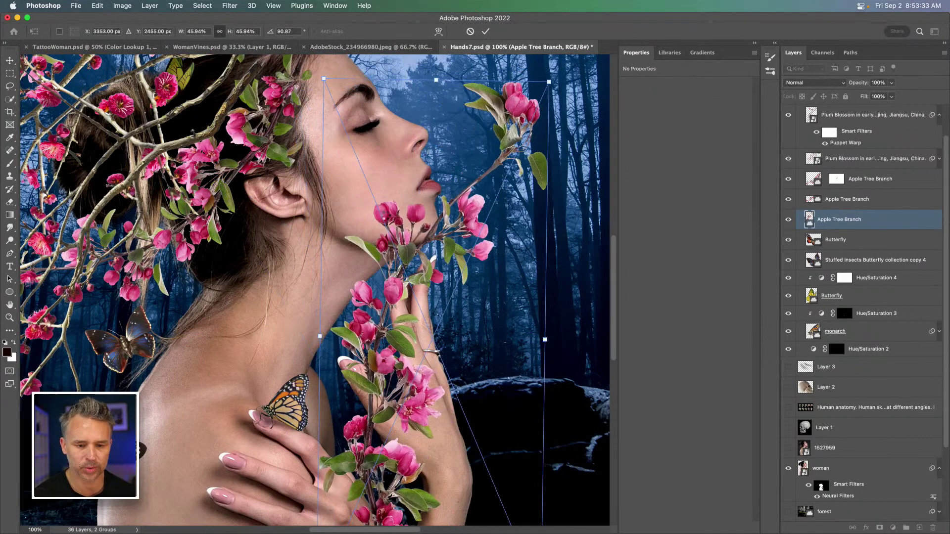
Rotate the large Apple Tree Branch to 78.83° and reposition it over the raised hand, just under the chin
left_click_drag(323, 248, 382, 276)
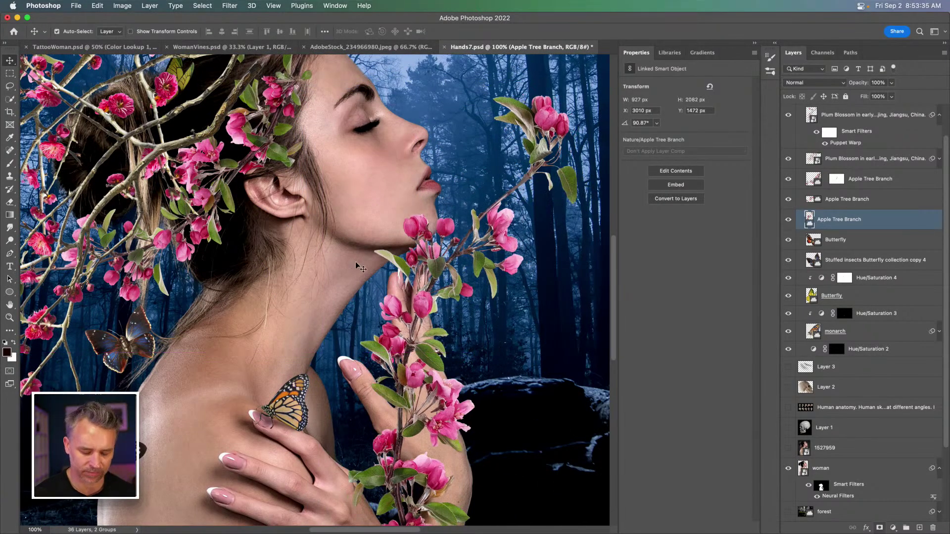
key("super+t")
left_click_drag(237, 119, 228, 140)
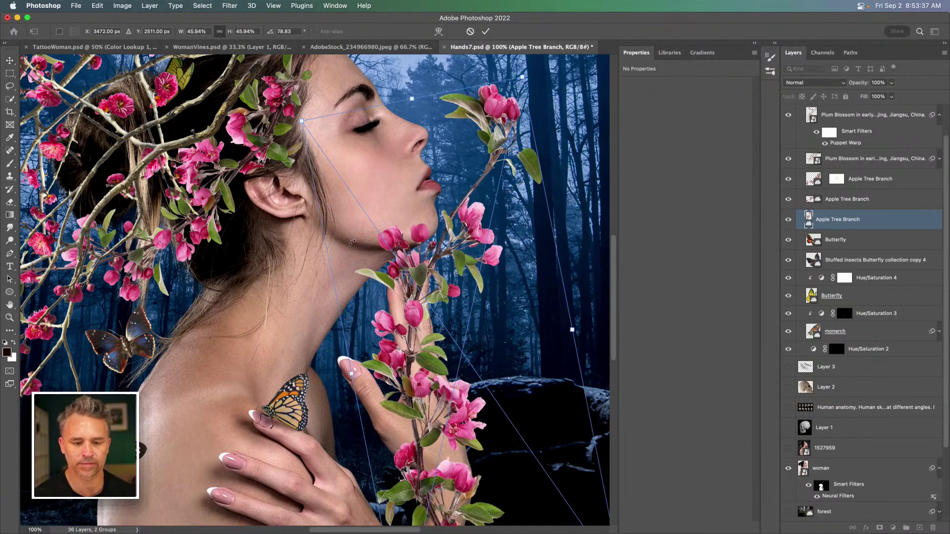
key("Return")
left_click_drag(438, 283, 413, 279)
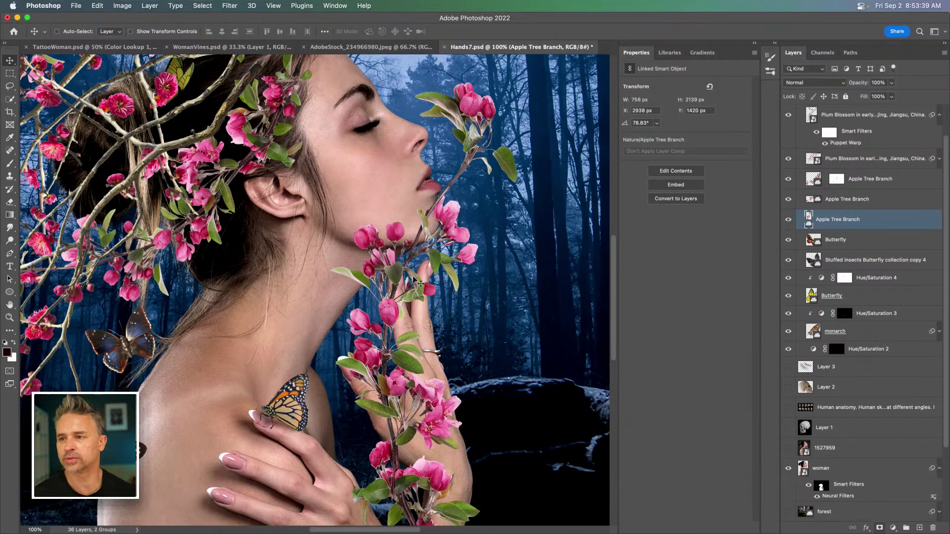
Puppet Warp the large Apple Tree Branch with pins along its stem, bending the upper part away from the woman's lips
key("super+minus")
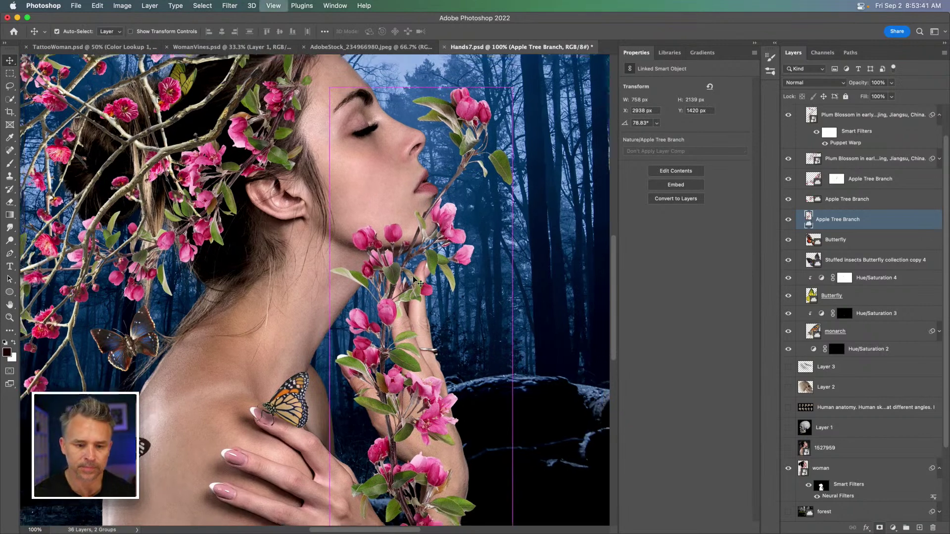
key("super+shift+p")
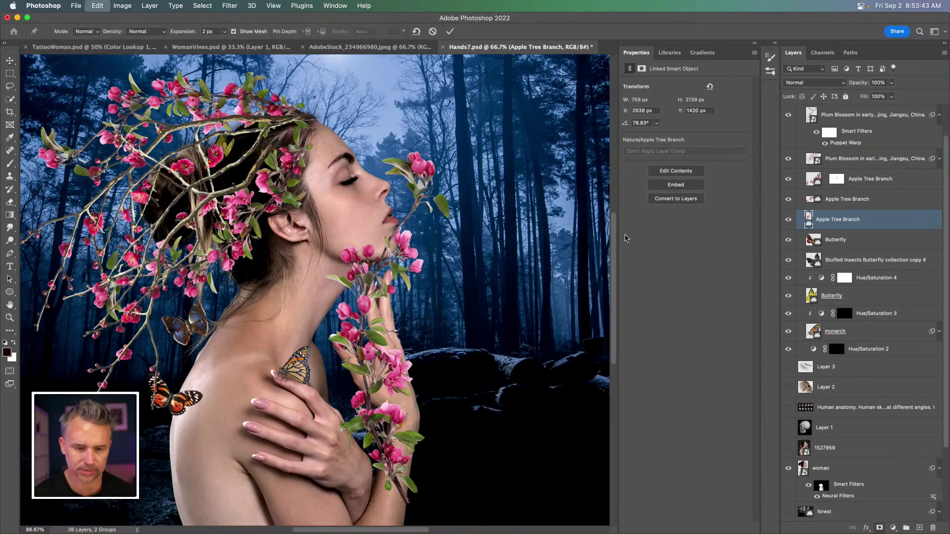
left_click(421, 191)
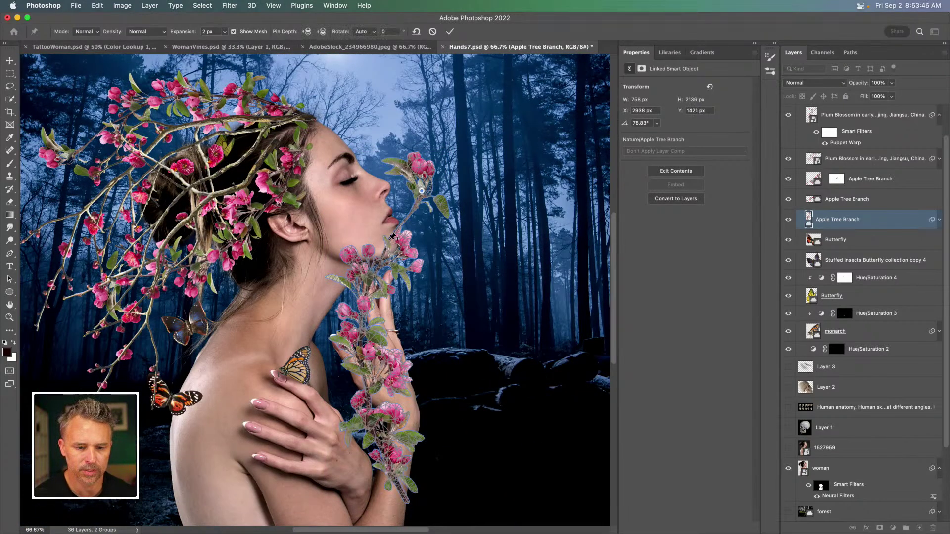
left_click_drag(390, 241, 434, 310)
left_click_drag(379, 341, 369, 331)
left_click(374, 439)
left_click_drag(373, 439, 376, 447)
left_click_drag(403, 250, 437, 194)
key("Return")
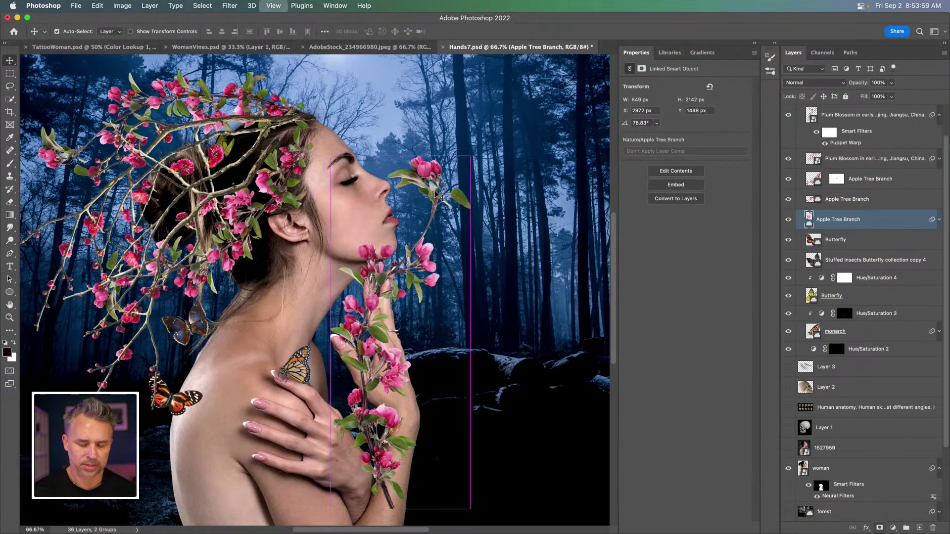
Add a layer mask to the warped Apple Tree Branch over the raised hand
key("super+equal")
key("super+equal")
scroll(106, 121, "down", 5)
scroll(315, 290, "left", 2)
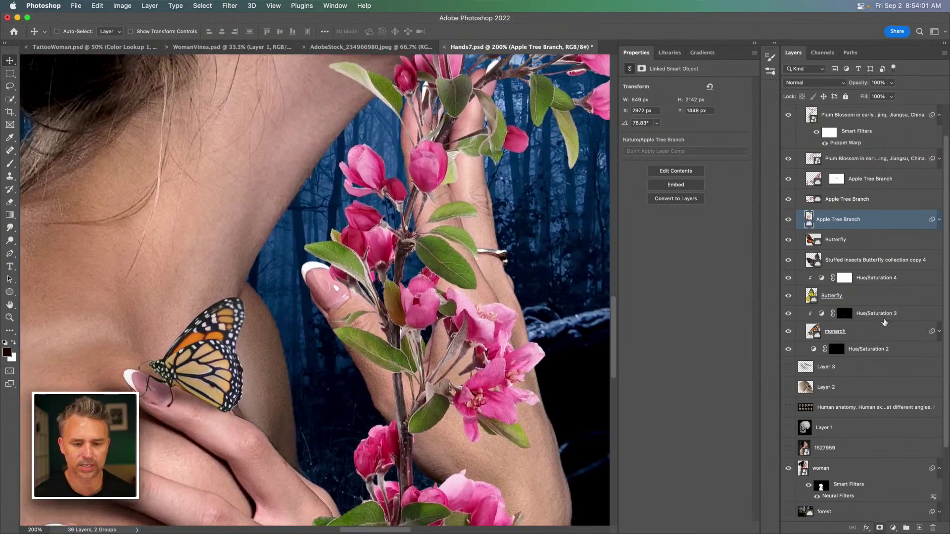
left_click(881, 527)
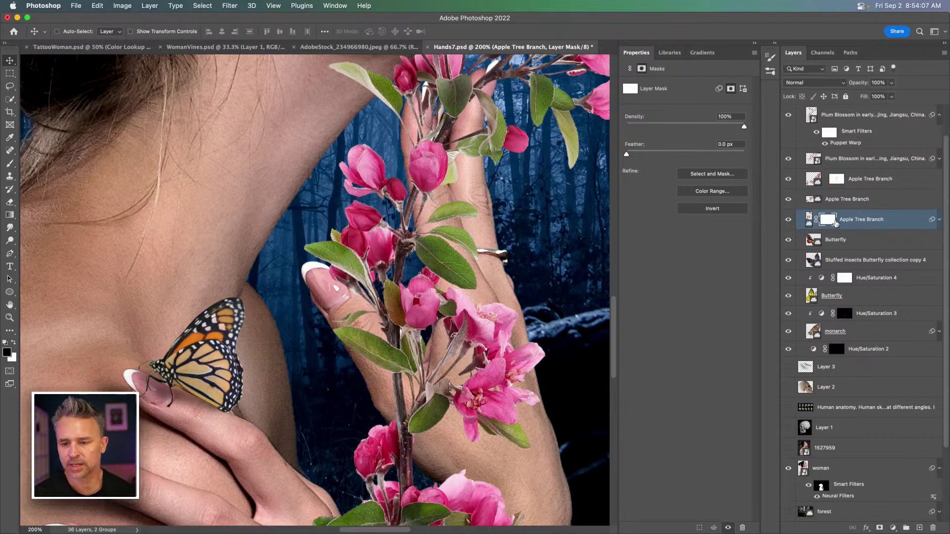
key("super")
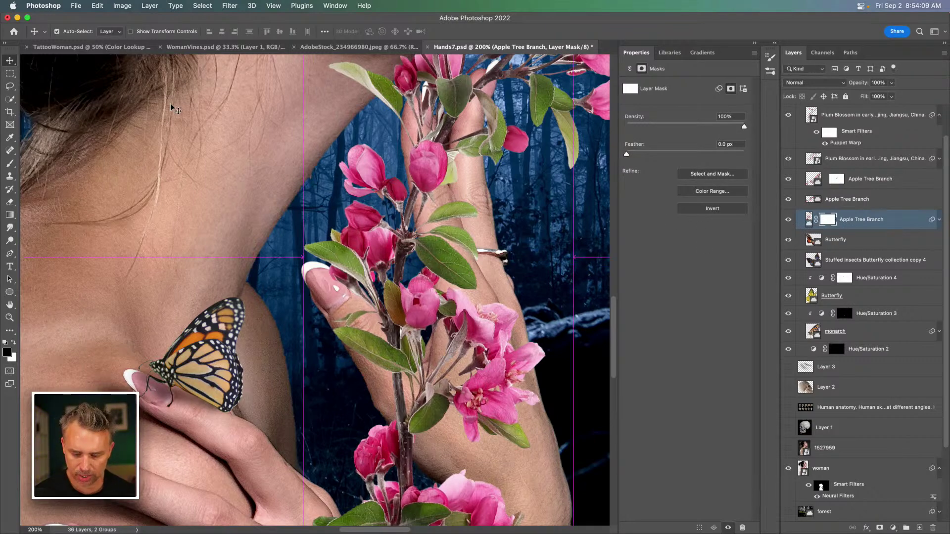
Lasso the lower part of the branch over the hand and arm, and fill that area of the mask with black
key("super+minus")
key("super+minus")
left_click(10, 86)
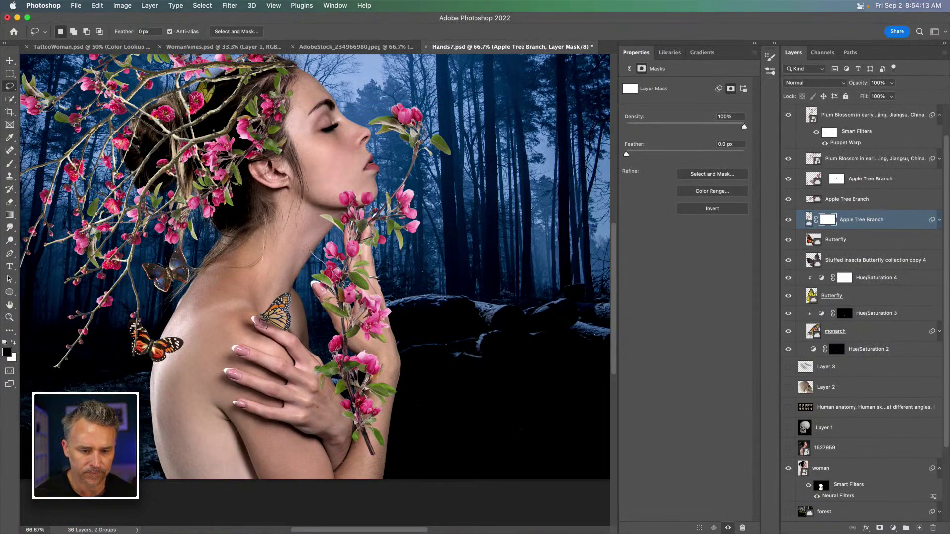
mouse_move(369, 296)
left_mouse_down()
mouse_move(470, 427)
mouse_move(221, 308)
mouse_move(322, 251)
left_mouse_up()
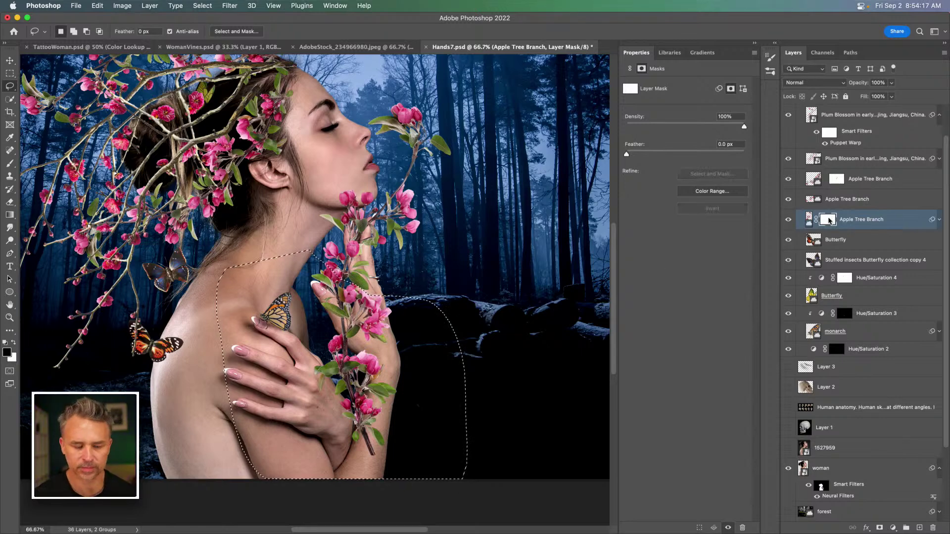
key("shift+BackSpace")
left_click(540, 220)
key("ctrl+d")
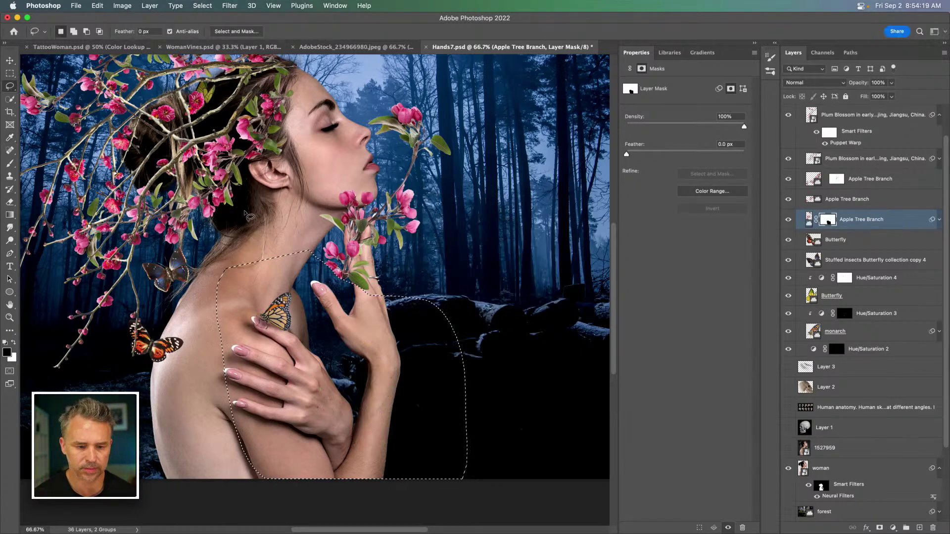
Place a duplicate of the masked Apple Tree Branch directly below the woman layer and invert the duplicate's mask
left_click(866, 221)
key("ctrl+j")
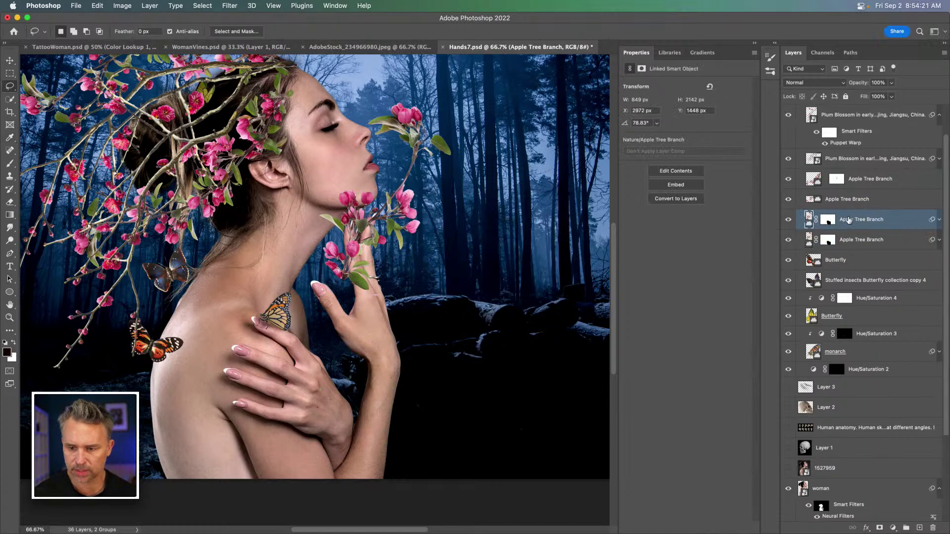
left_click_drag(866, 221, 807, 495)
left_click(821, 394)
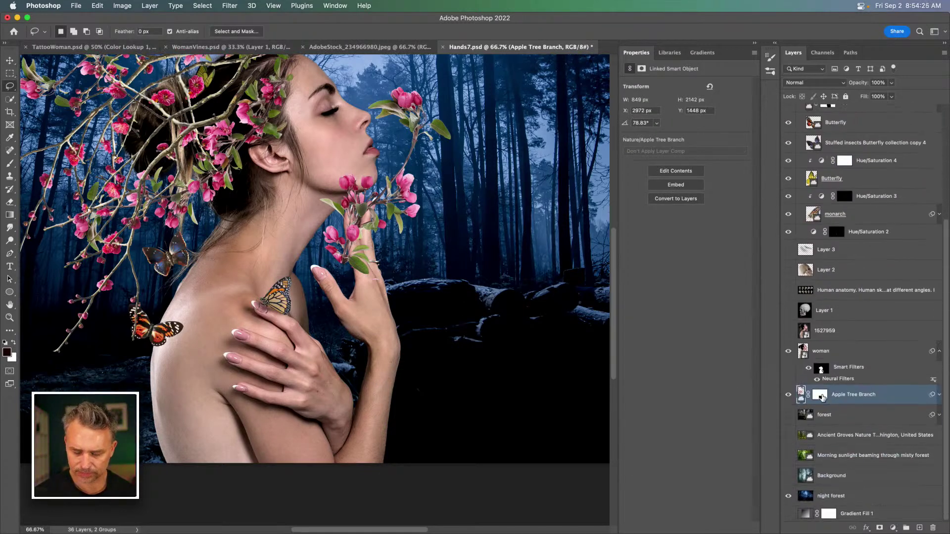
key("ctrl+i")
key("ctrl+plus")
key("ctrl+plus")
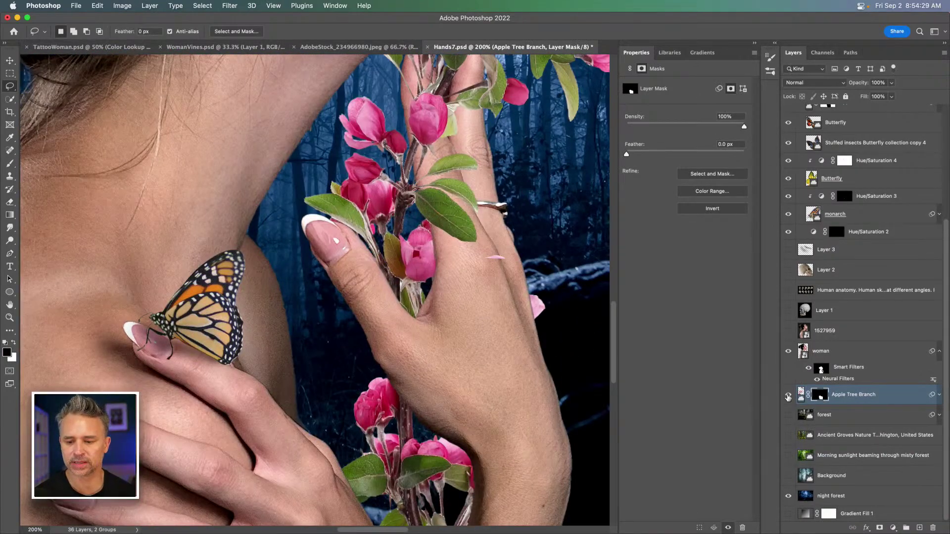
left_click(789, 396)
left_click(788, 397)
left_click(789, 397)
left_click(789, 398)
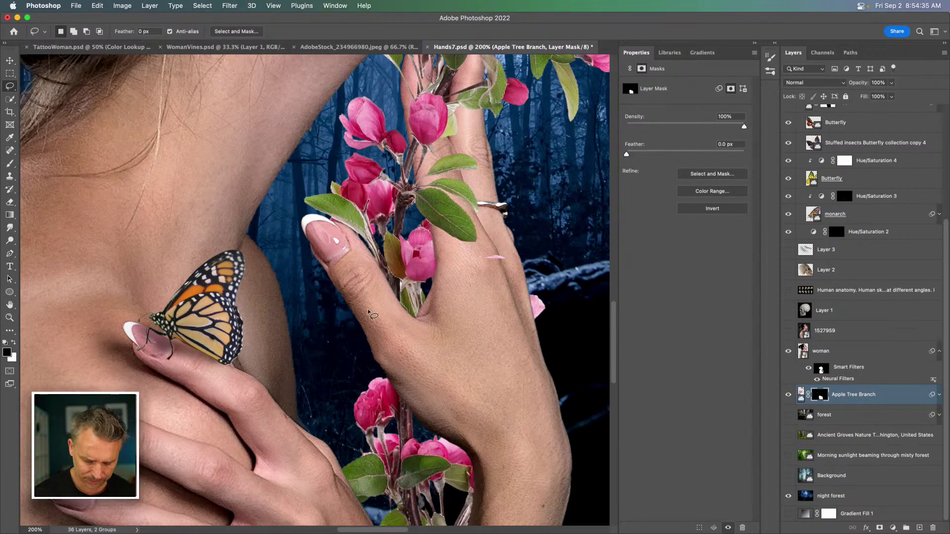
Hide the stray petal on the back of the hand in the front Apple Tree Branch's mask with the brush at 100% flow
key("b")
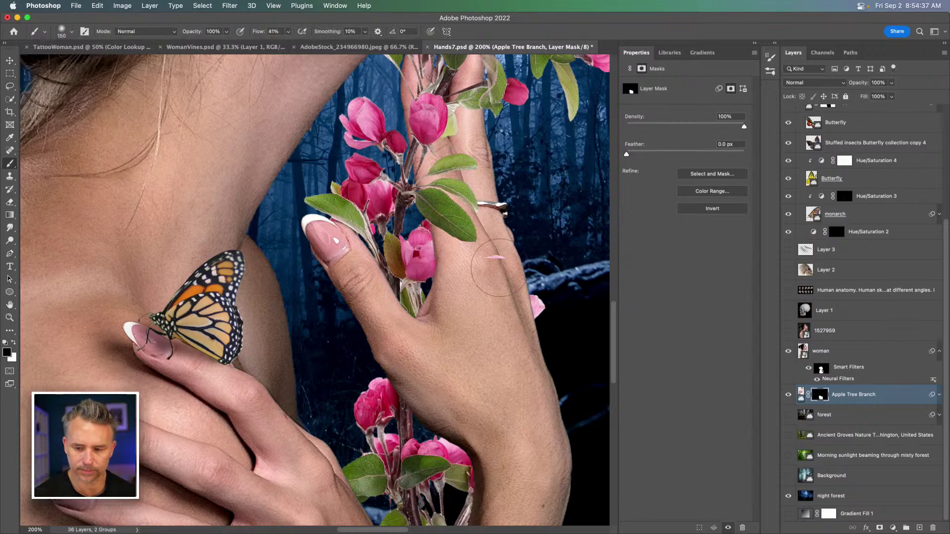
left_click(274, 31)
type("100")
key("Return")
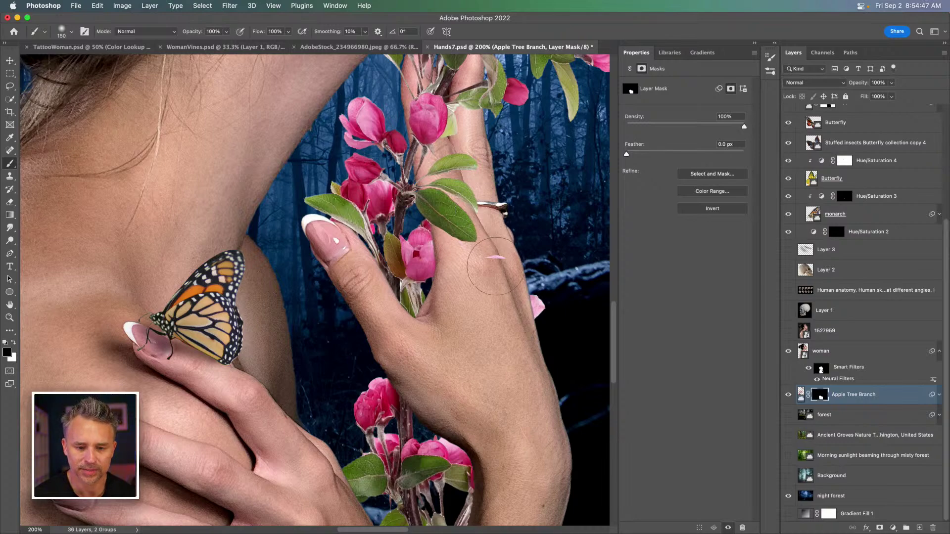
left_click(788, 395)
left_click(789, 394)
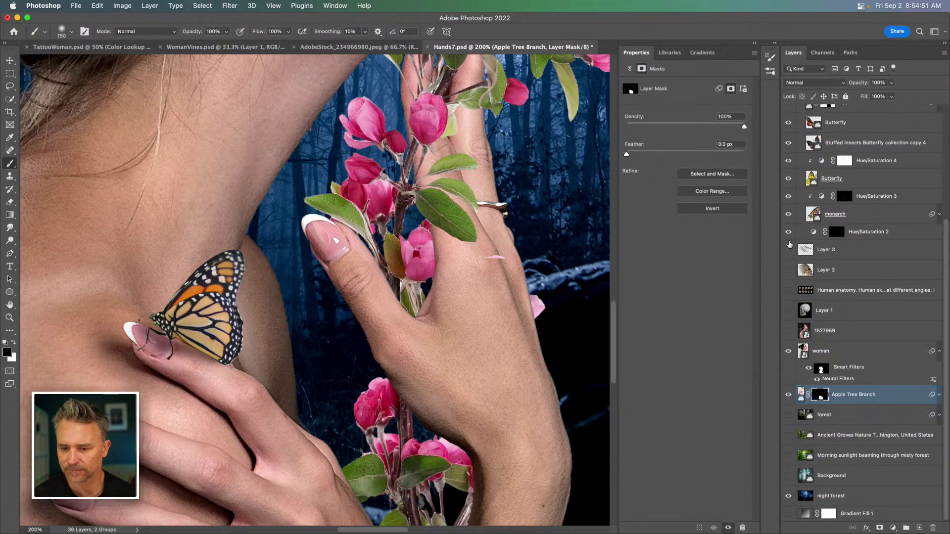
scroll(829, 201, "up", 5)
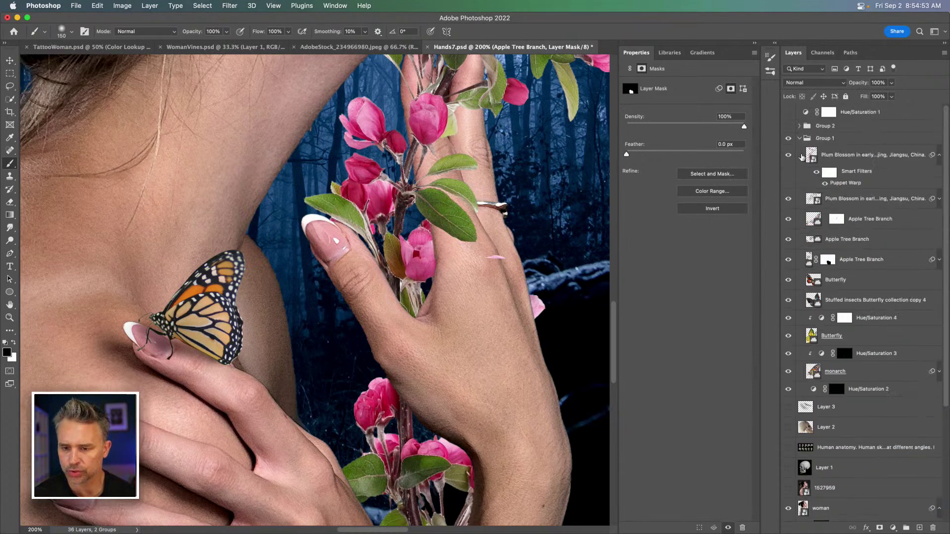
left_click(804, 236)
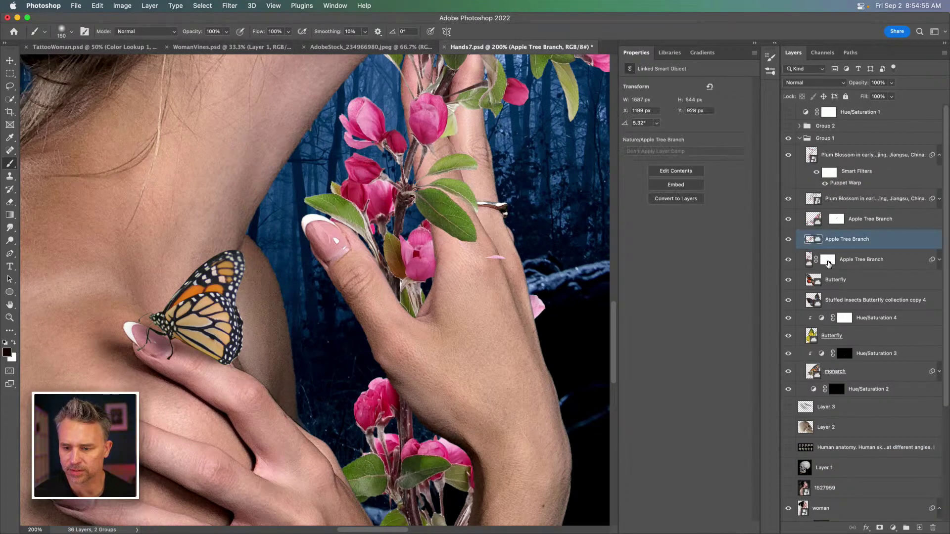
left_click(827, 261)
left_click_drag(533, 254, 493, 261)
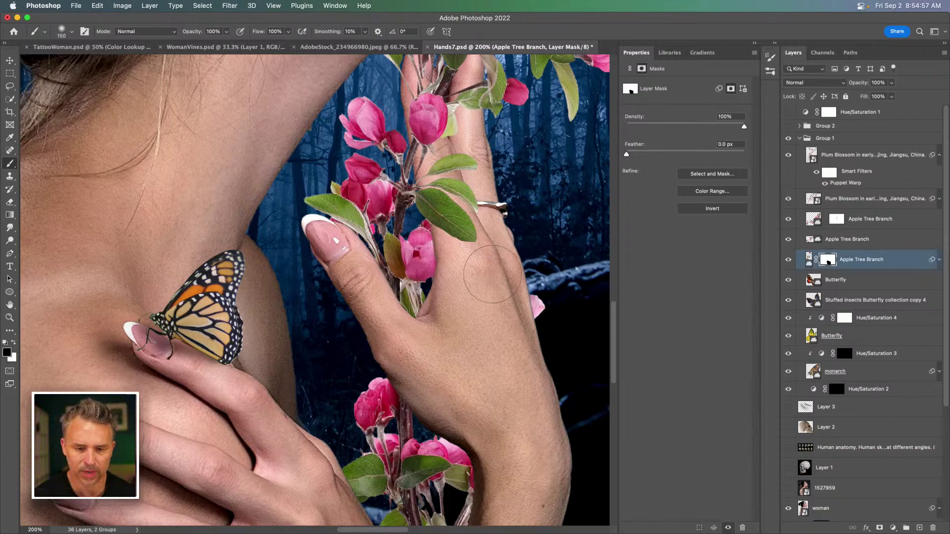
key("super+minus")
key("super+minus")
key("super+minus")
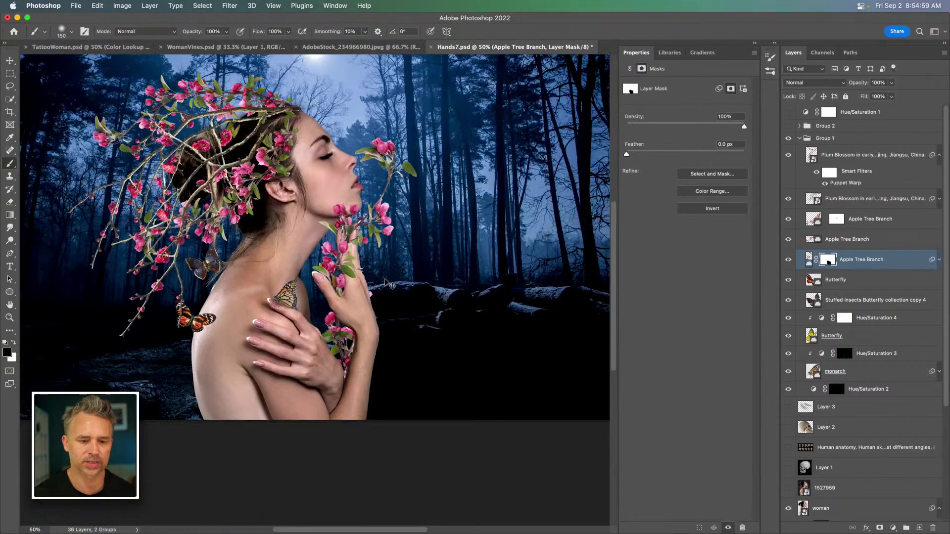
left_click_drag(385, 278, 445, 304)
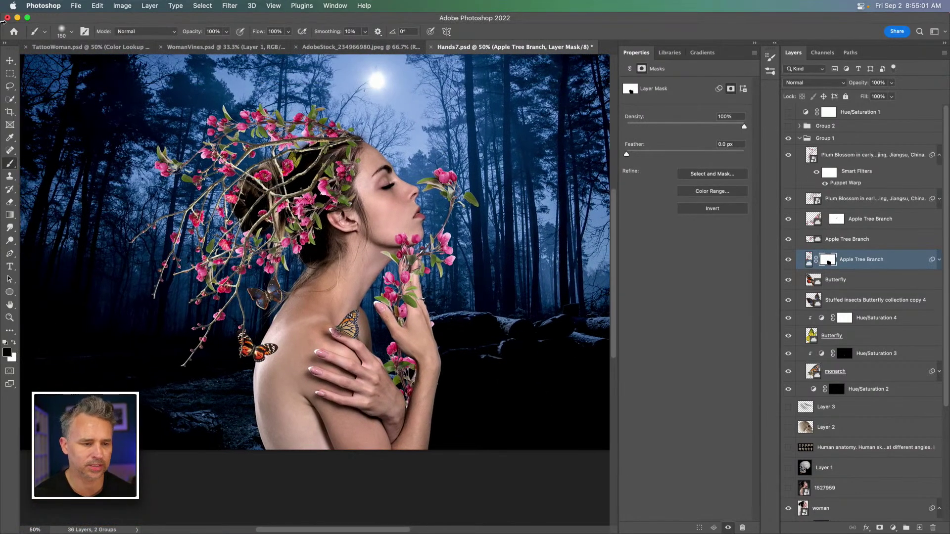
Move the orange butterfly from behind the shoulder to the sky above the outer blossom branches, and collapse the Plum Blossom layer's smart filter list
left_click_drag(257, 356, 182, 120)
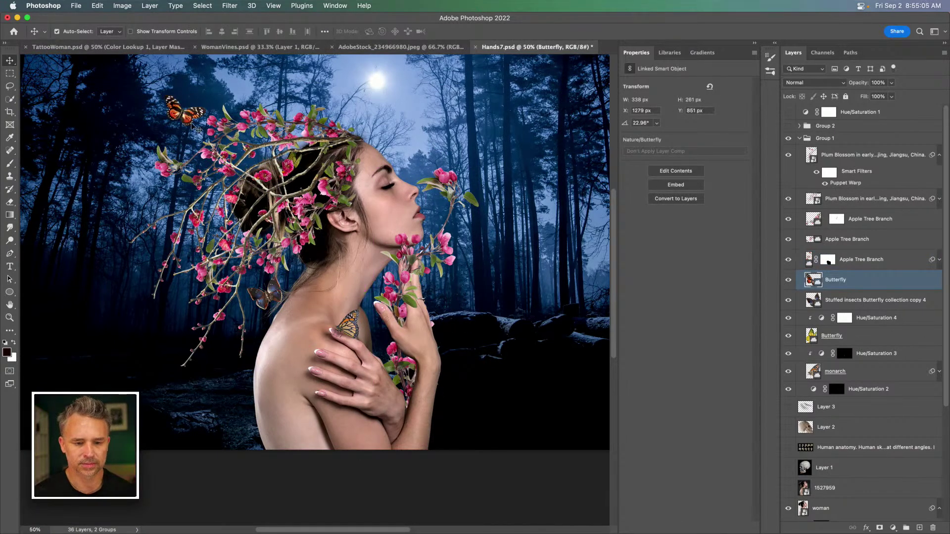
key("super+plus")
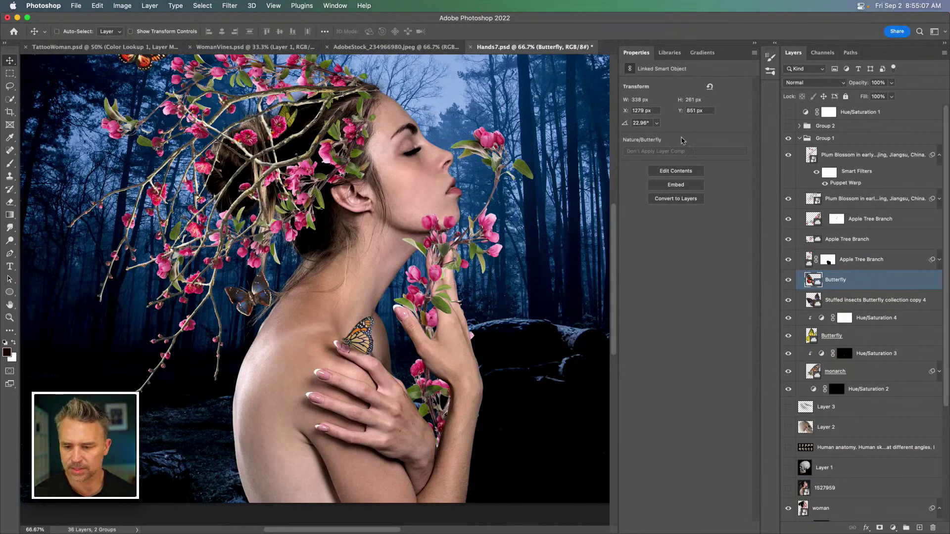
left_click(760, 44)
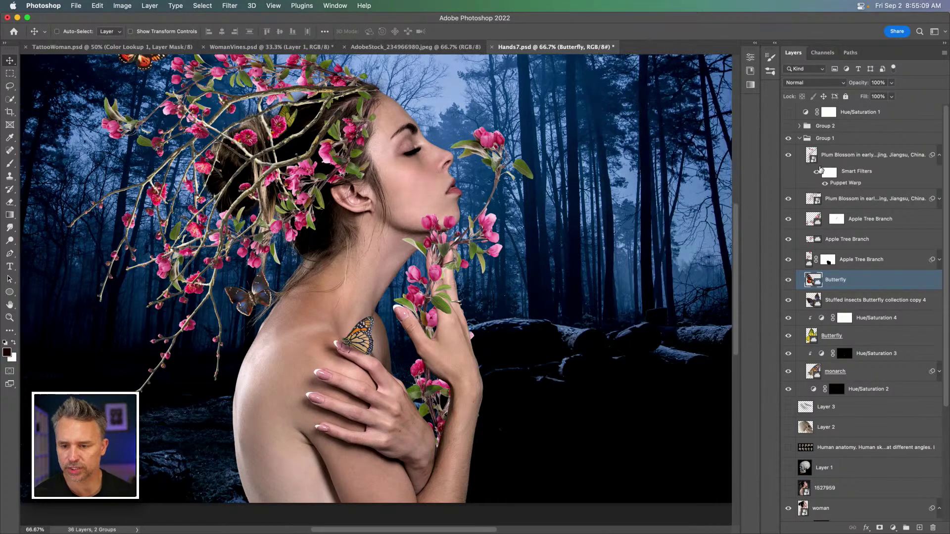
left_click(939, 156)
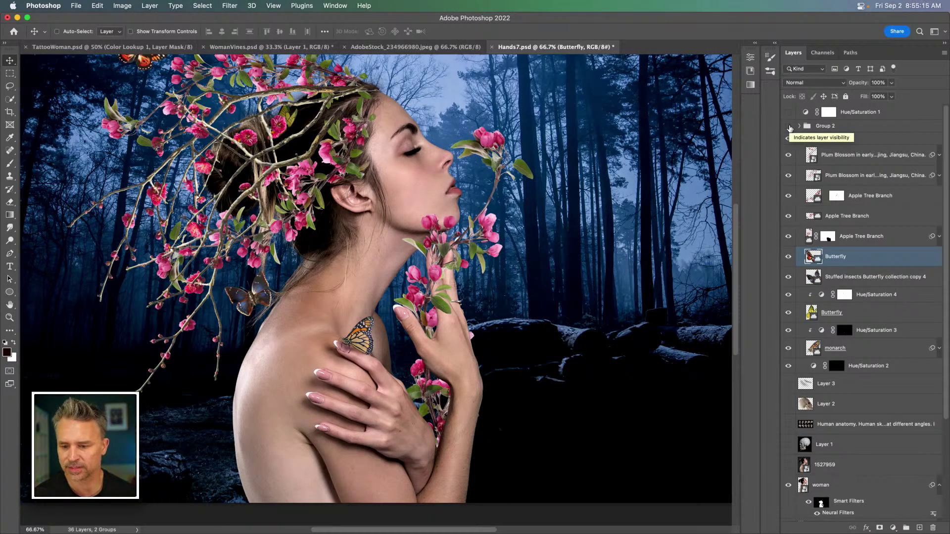
Review the branch and rose layers in Group 2 with Group 1 hidden, and restore the original visibility of both groups
left_click(790, 128)
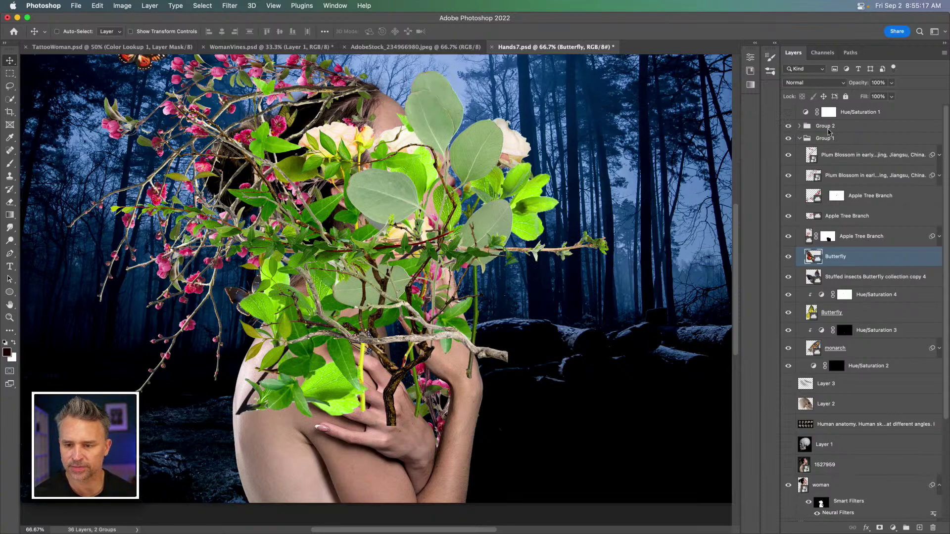
left_click(832, 127)
left_click(799, 139)
left_click(789, 140)
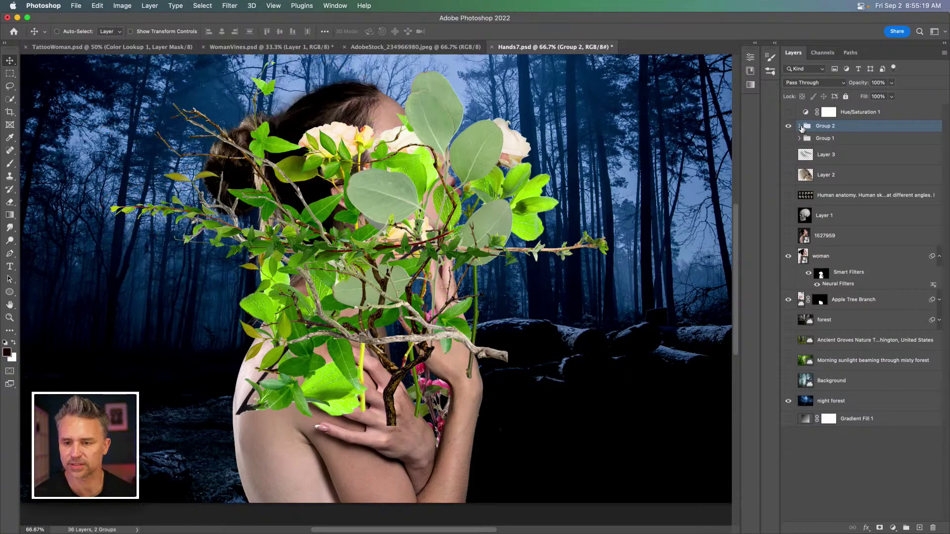
left_click(801, 127)
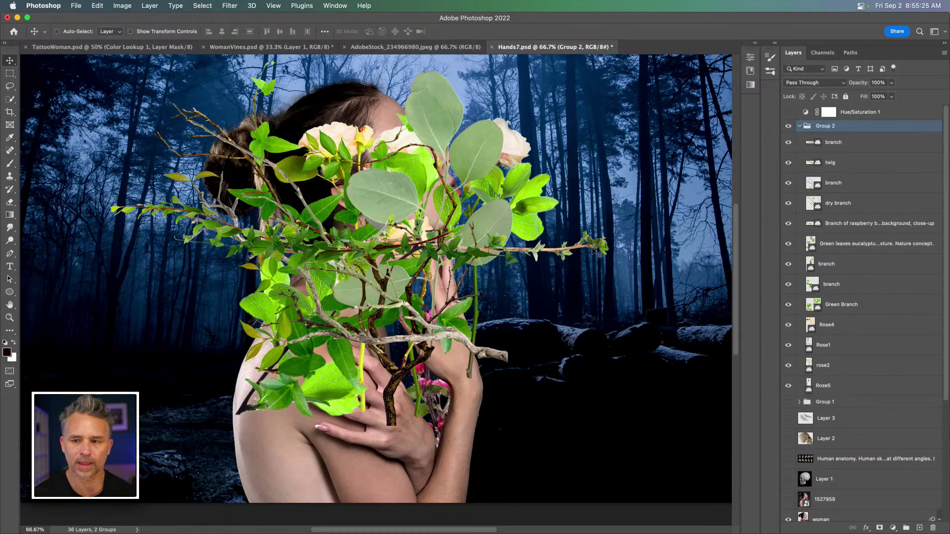
left_click(802, 126)
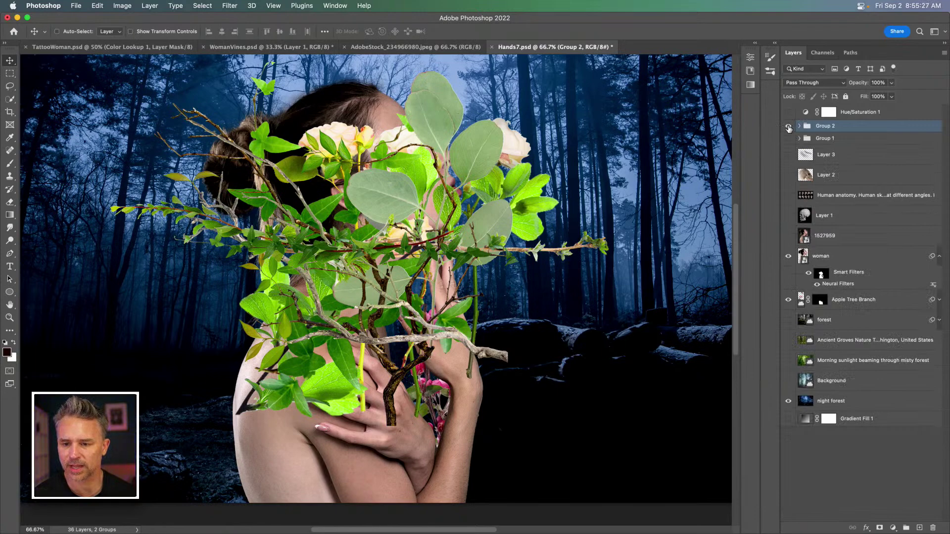
left_click(789, 126)
left_click(788, 139)
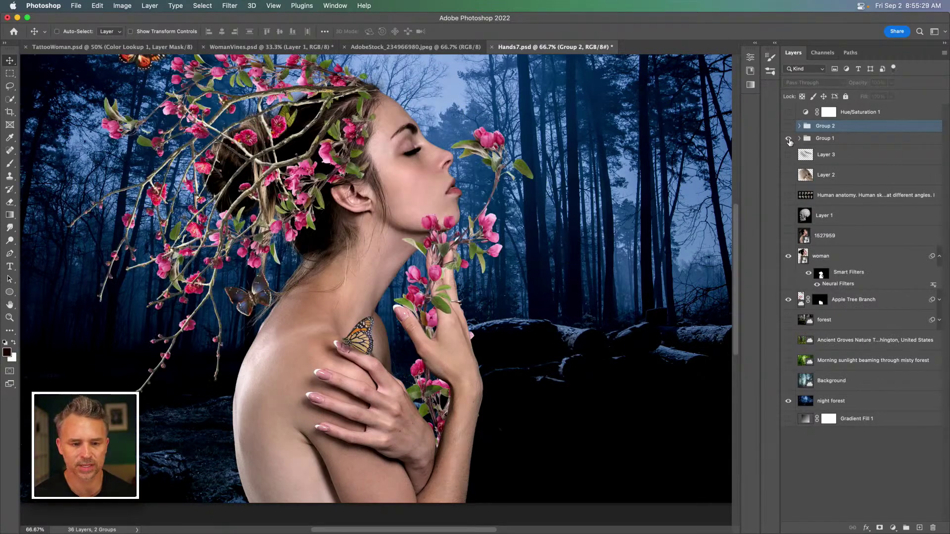
left_click(835, 141)
Dock Hands7.psd side by side with TattooWoman.psd, with the layers collapsed out of the way, to compare both composites
left_click(54, 47)
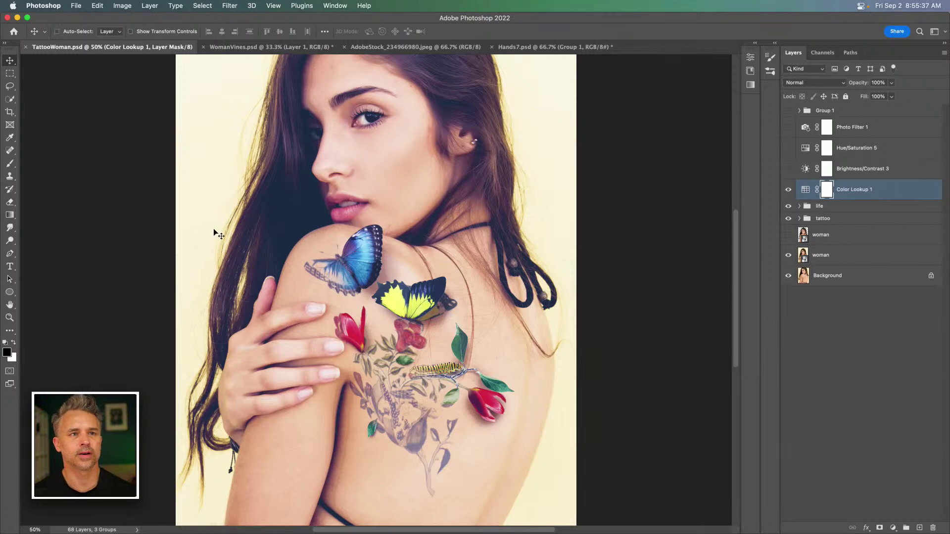
left_click(528, 47)
left_click_drag(528, 47, 486, 169)
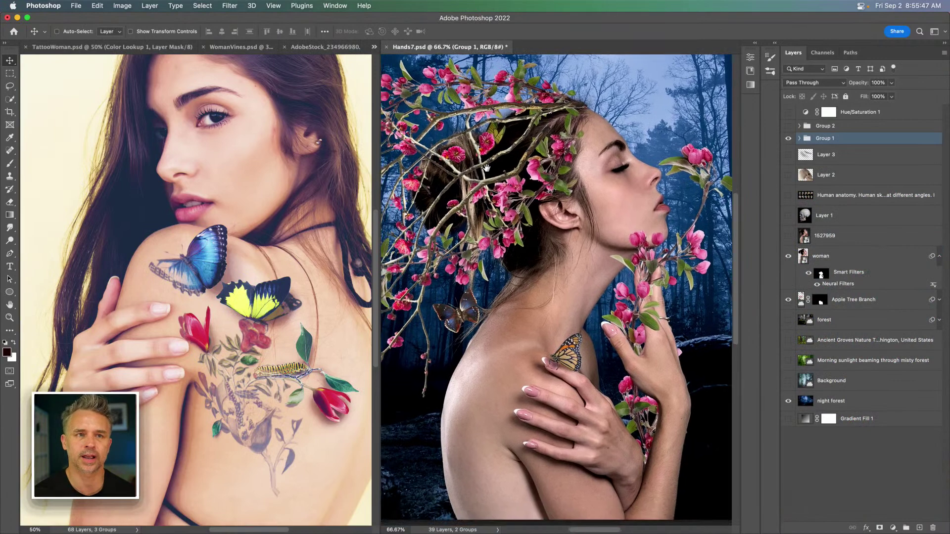
left_click(944, 43)
left_click_drag(700, 193, 638, 193)
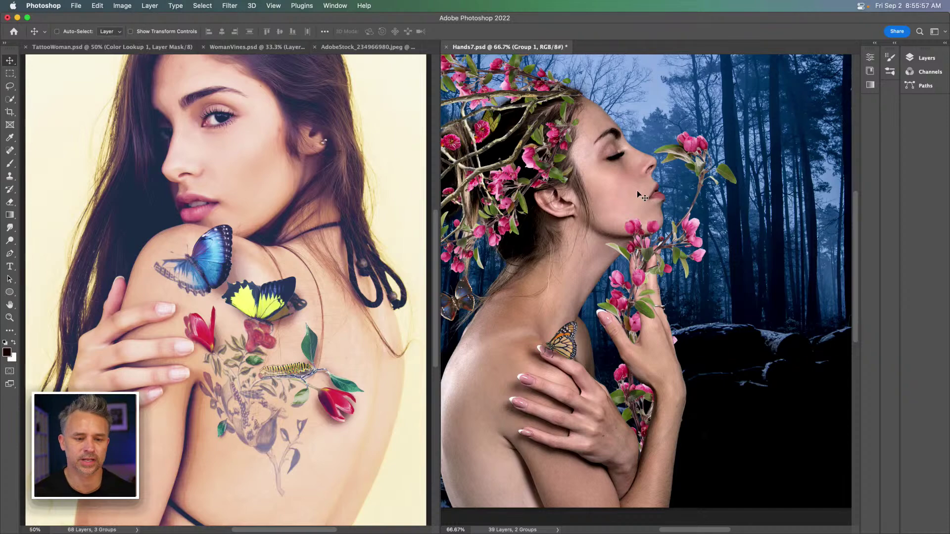
left_click_drag(167, 208, 146, 181)
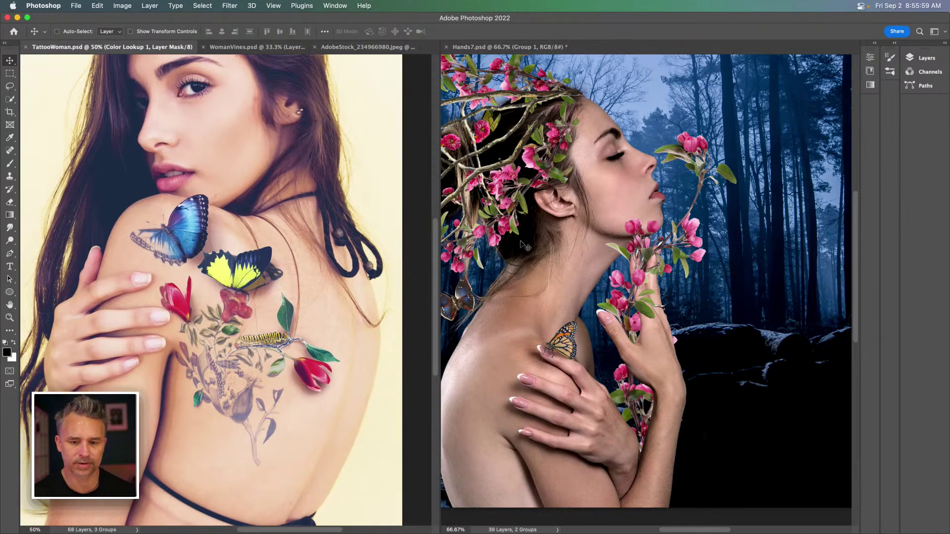
Widen the Hands7.psd view against TattooWoman.psd and fit the woman, moon and butterflies in it at 50% zoom
left_click(522, 245)
left_click_drag(438, 189, 287, 189)
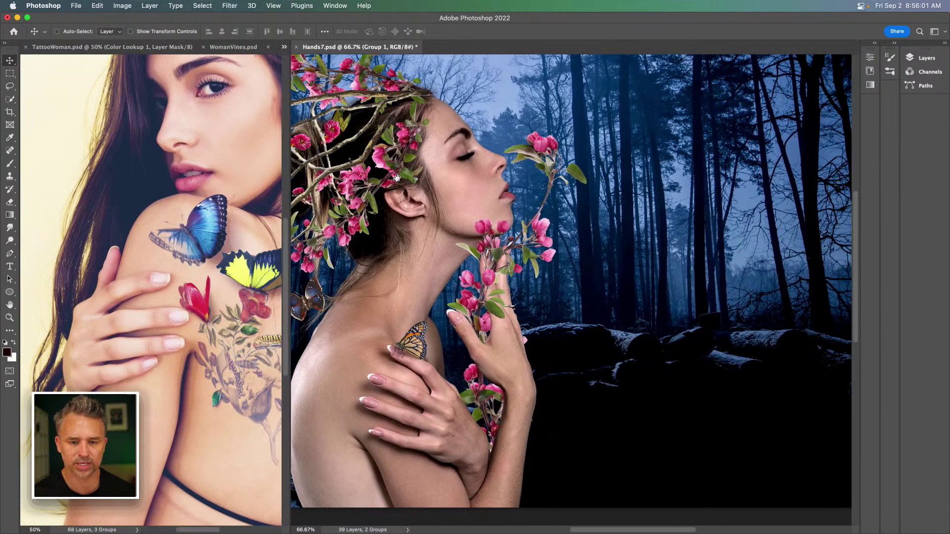
key("super+minus")
scroll(595, 209, "left", 2)
scroll(596, 208, "right", 3)
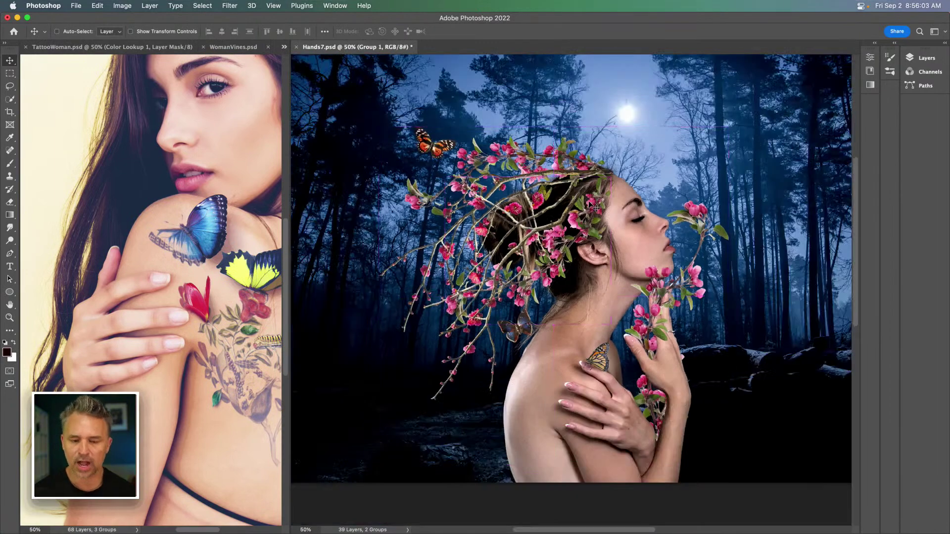
Place Group 1 directly above the visible woman layer and duplicate the group and the woman layer together
left_click(946, 44)
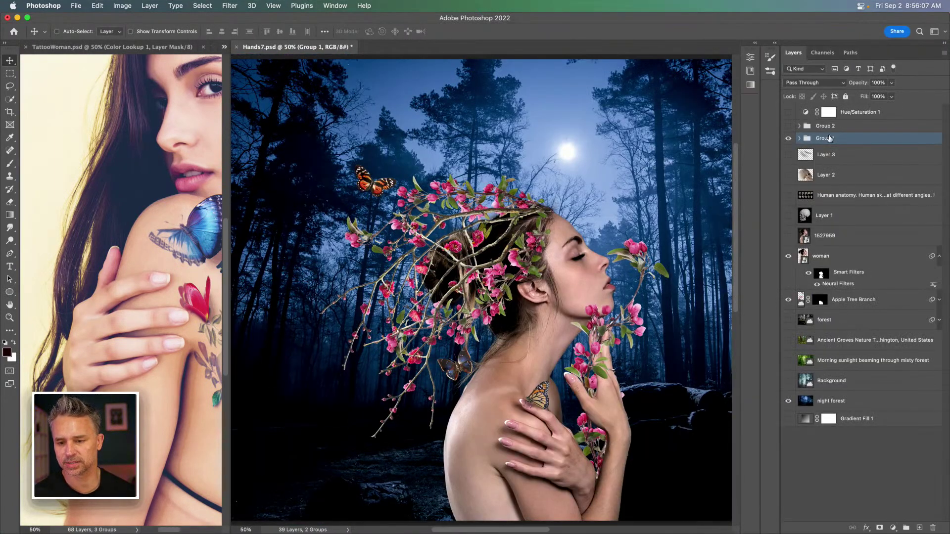
left_click_drag(836, 138, 834, 256)
left_click(833, 257, "shift")
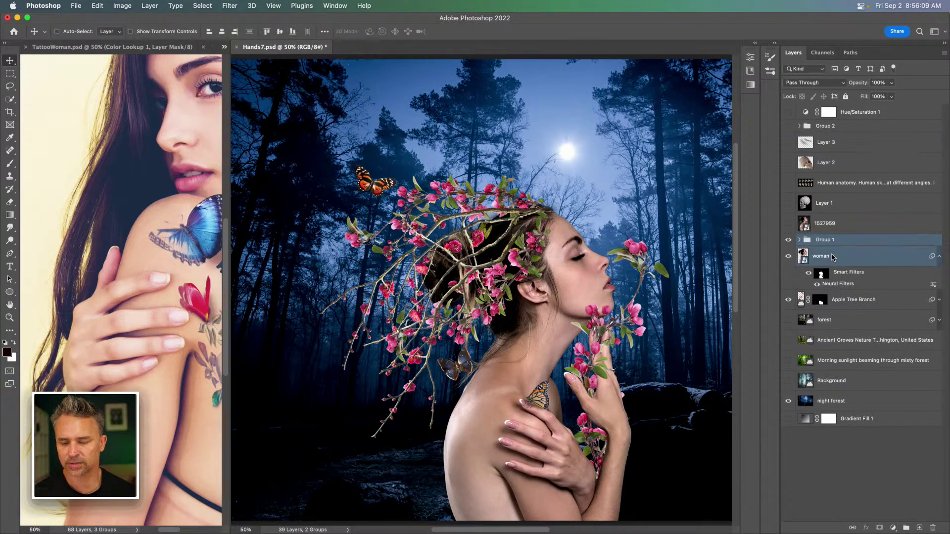
key("super+j")
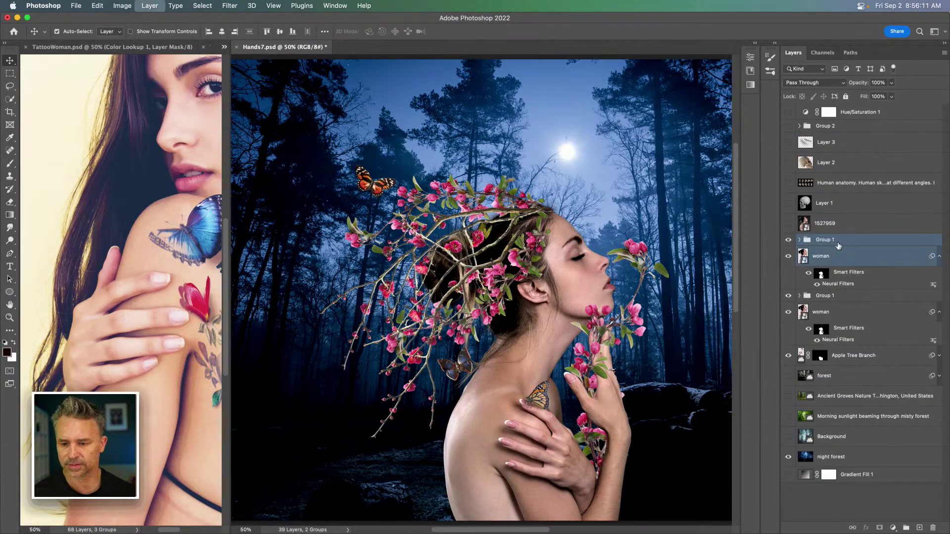